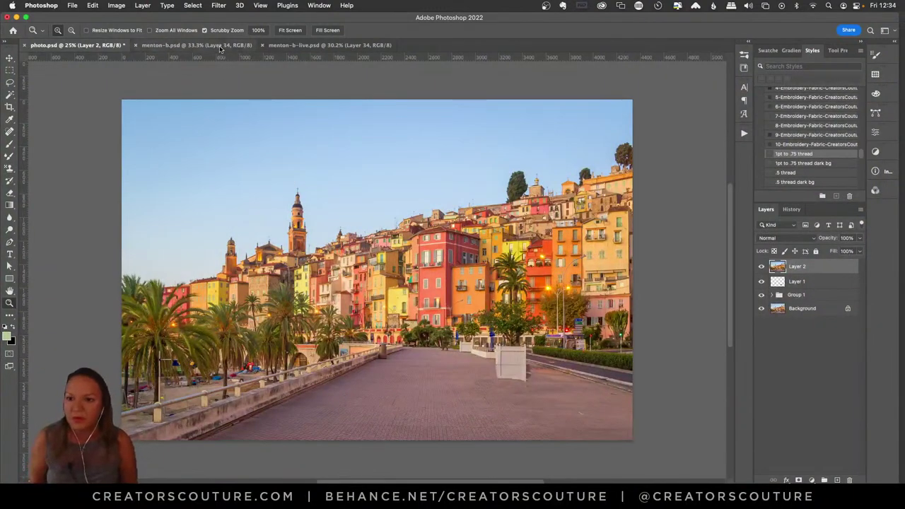
- Show menton-b.psd after a glance at menton-b-live.psd, and pan around the lemon-framed townscape
{"action": "left_click", "coordinate": [176, 45]}
{"action": "left_click", "coordinate": [318, 44]}
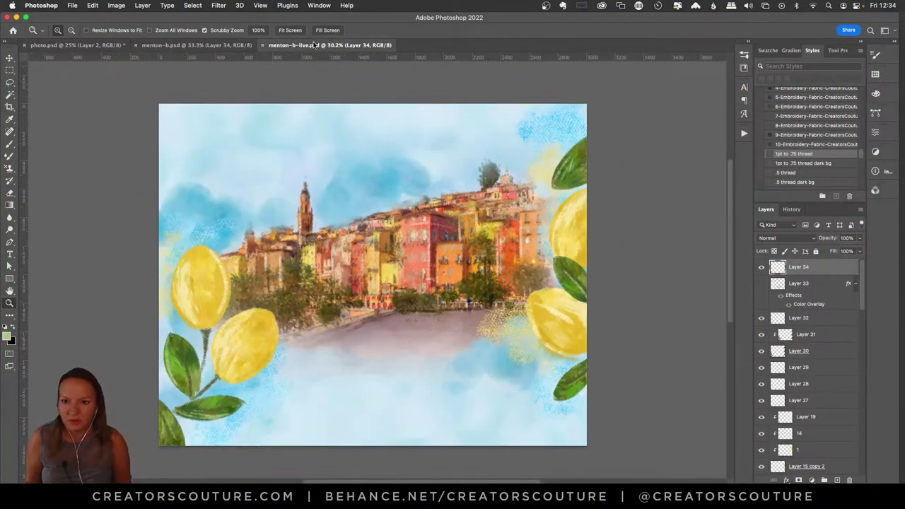
{"action": "left_click", "coordinate": [227, 45]}
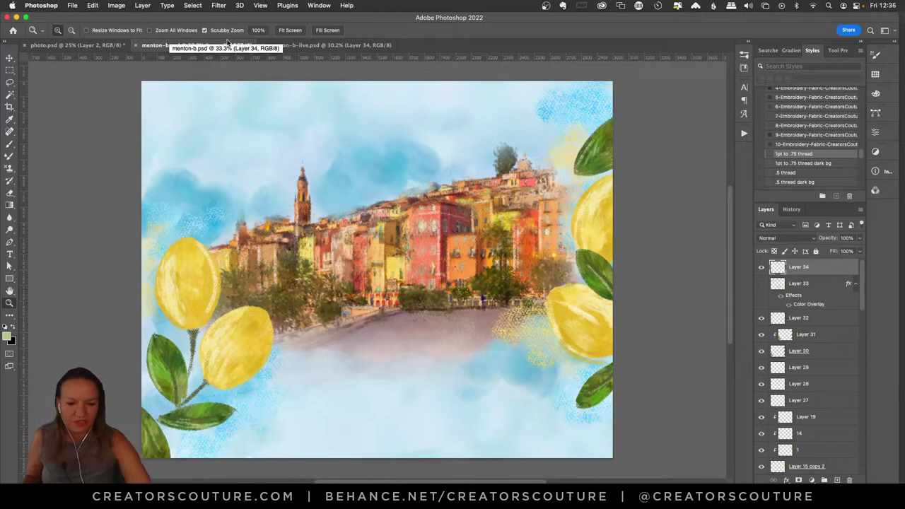
{"action": "scroll", "coordinate": [205, 63], "scroll_direction": "down", "scroll_amount": 3}
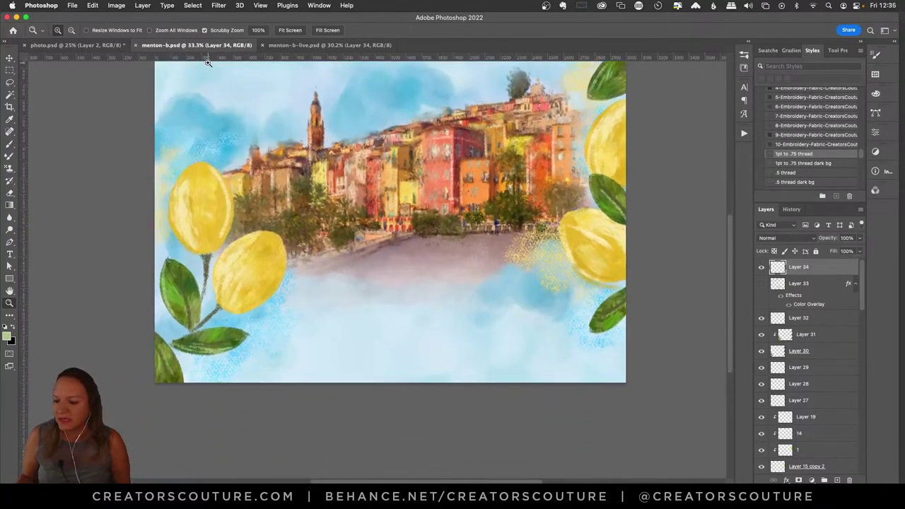
{"action": "scroll", "coordinate": [212, 78], "scroll_direction": "up", "scroll_amount": 2}
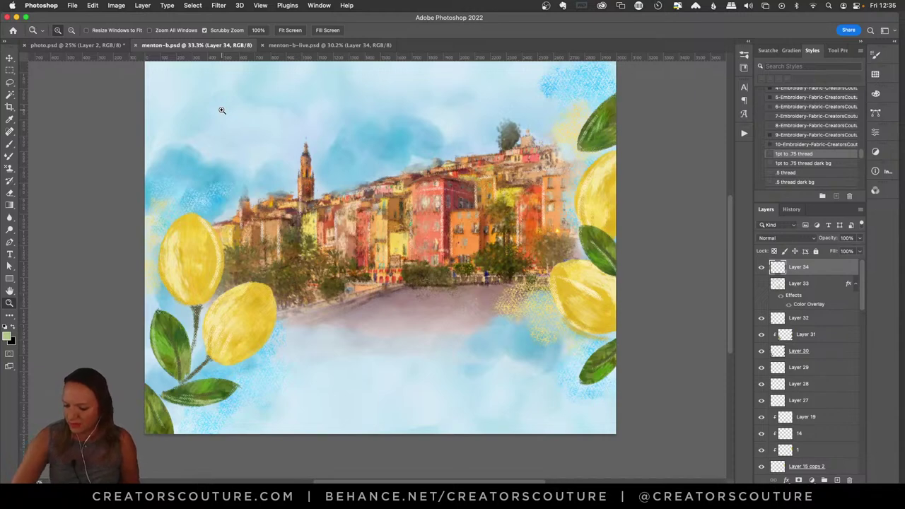
{"action": "scroll", "coordinate": [222, 110], "scroll_direction": "up", "scroll_amount": 1}
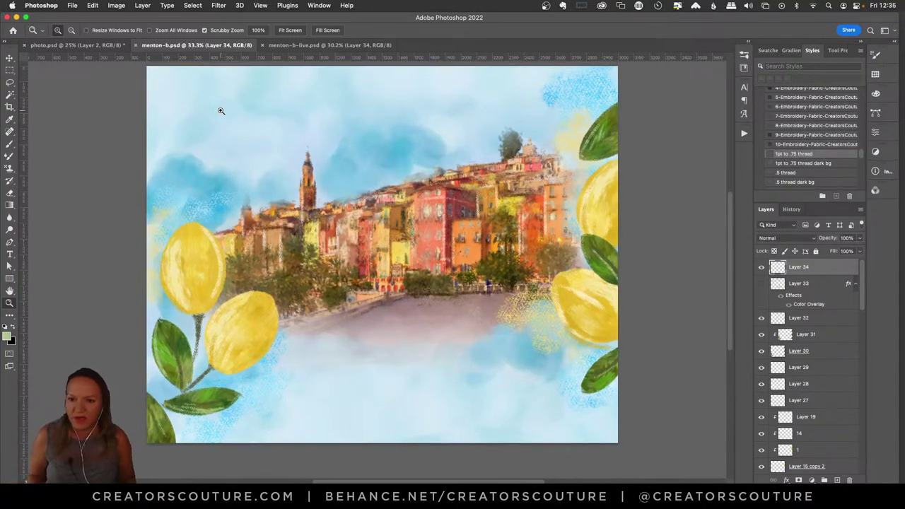
{"action": "scroll", "coordinate": [251, 163], "scroll_direction": "up", "scroll_amount": 2}
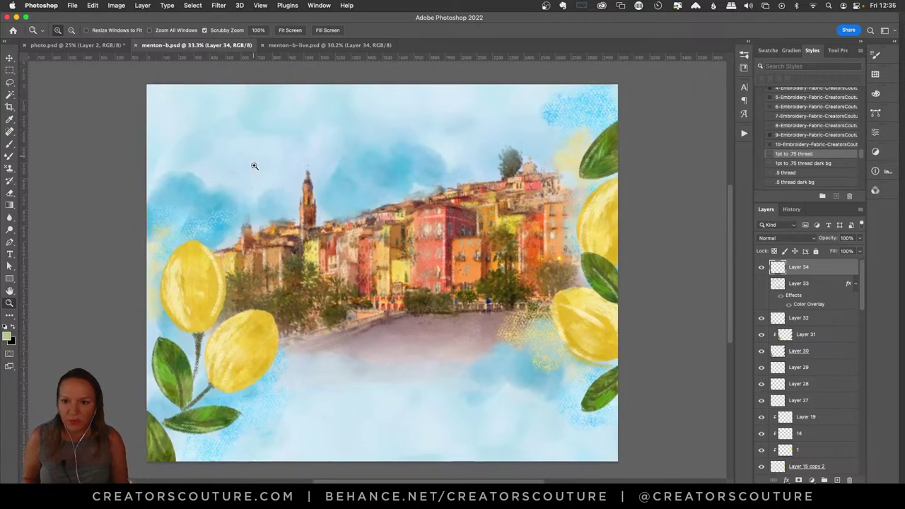
{"action": "scroll", "coordinate": [255, 166], "scroll_direction": "up", "scroll_amount": 1}
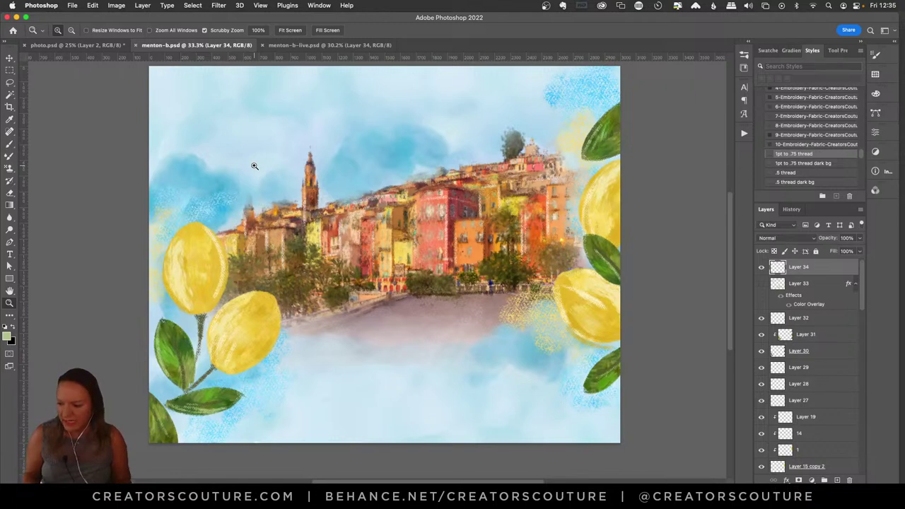
- Return to photo.psd and zoom in slightly on the Menton waterfront
{"action": "left_click", "coordinate": [108, 48]}
{"action": "scroll", "coordinate": [329, 232], "scroll_direction": "down", "scroll_amount": 2}
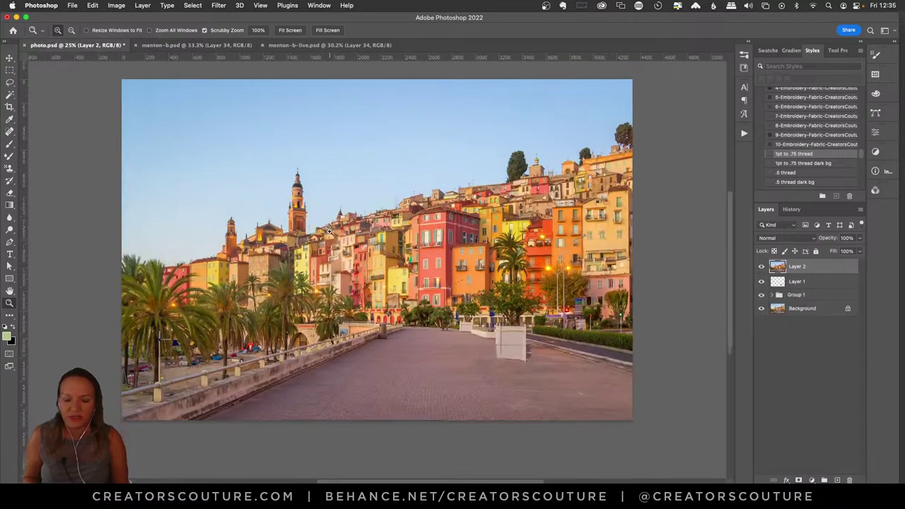
{"action": "left_click_drag", "start_coordinate": [374, 218], "coordinate": [396, 218]}
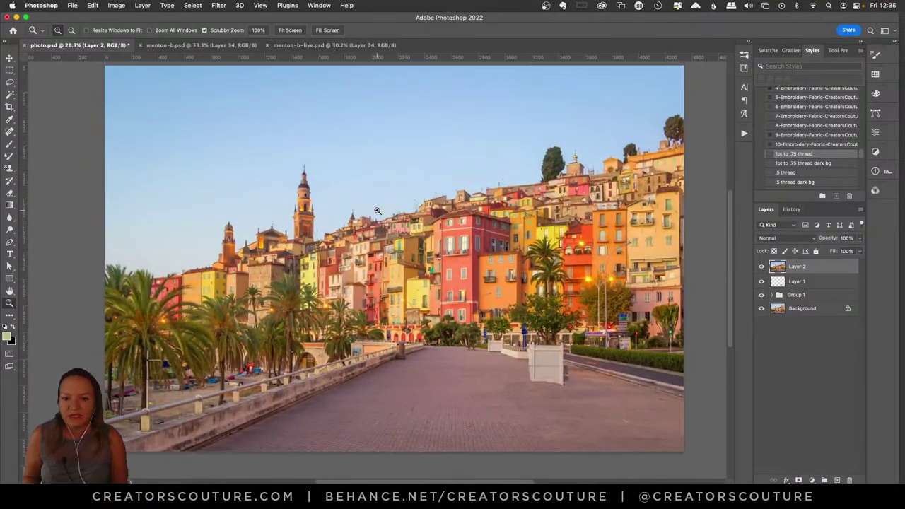
- Select the Pattern Stamp Tool from the Clone Stamp flyout, then bring Chrome forward
{"action": "left_click", "coordinate": [10, 168]}
{"action": "left_click", "coordinate": [50, 179]}
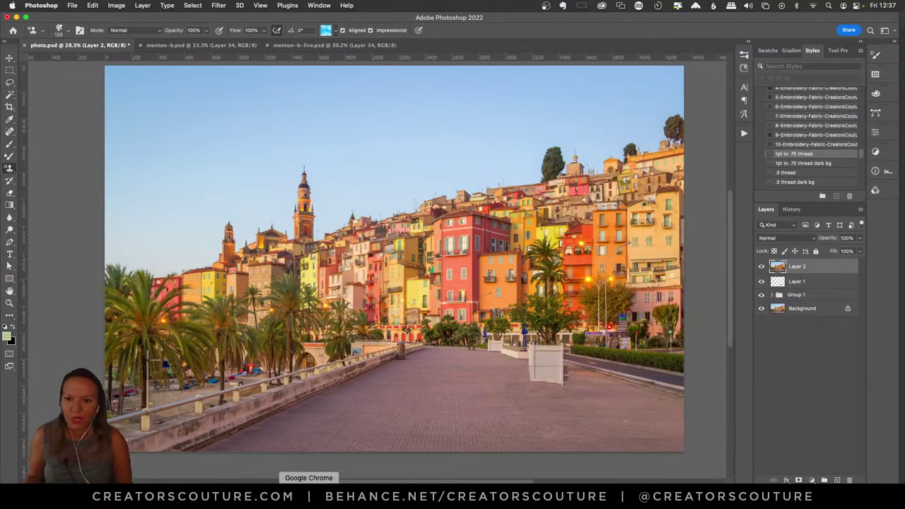
{"action": "left_click", "coordinate": [309, 489]}
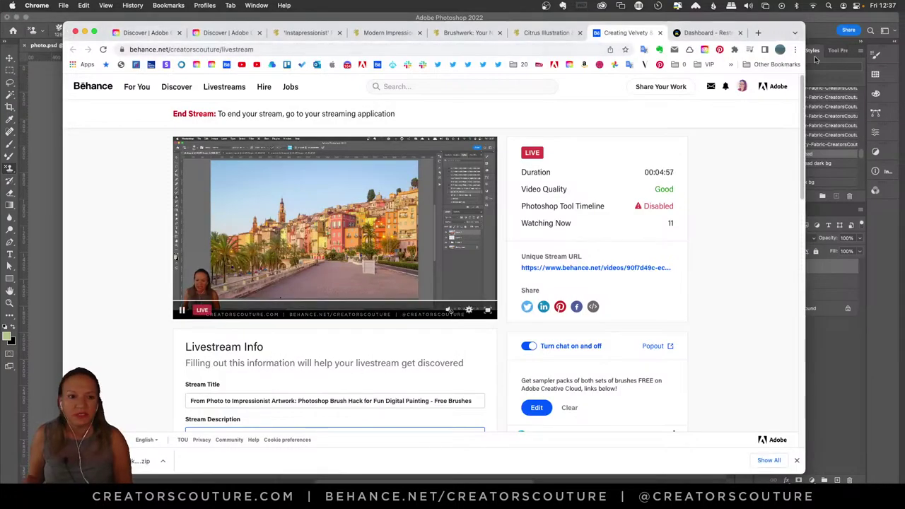
- Close the Restream dashboard tab and read through the Adobe Impressionist brushes article
{"action": "left_click", "coordinate": [704, 33]}
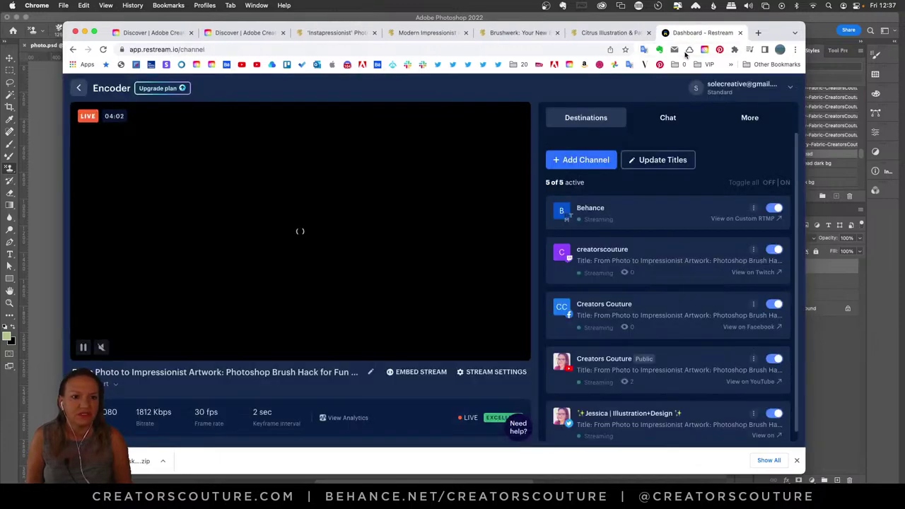
{"action": "left_click", "coordinate": [740, 32]}
{"action": "left_click", "coordinate": [157, 33]}
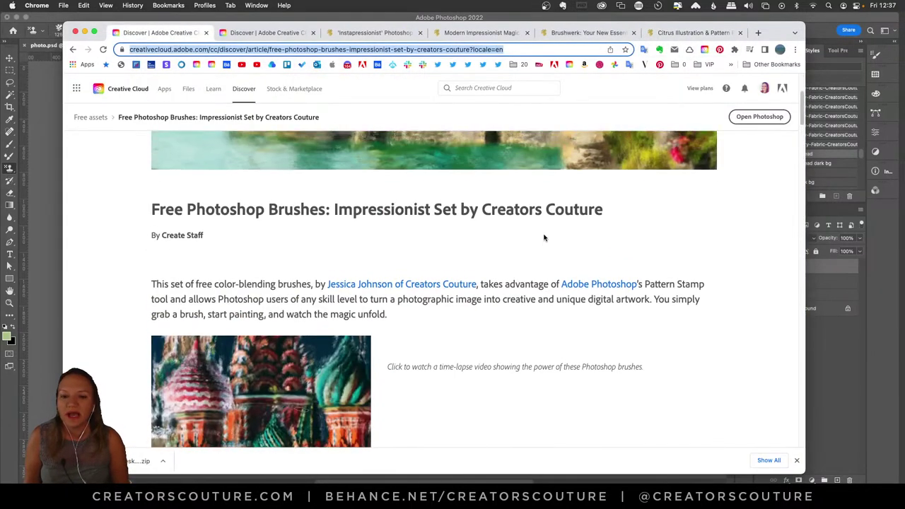
{"action": "scroll", "coordinate": [551, 247], "scroll_direction": "up", "scroll_amount": 5}
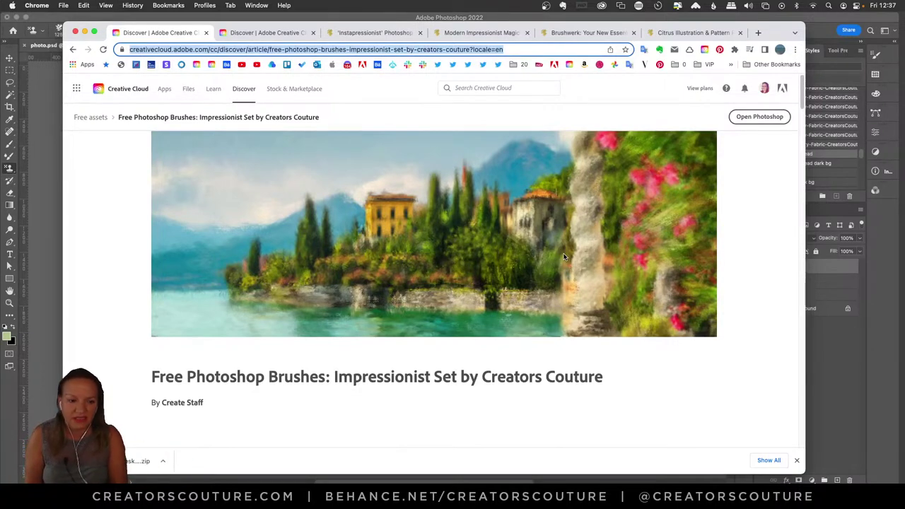
{"action": "scroll", "coordinate": [564, 257], "scroll_direction": "down", "scroll_amount": 1}
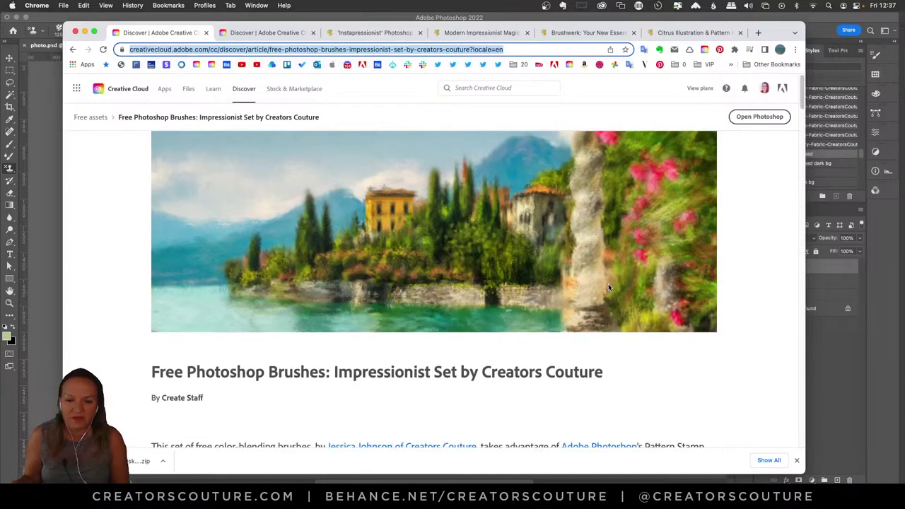
{"action": "scroll", "coordinate": [608, 285], "scroll_direction": "down", "scroll_amount": 10}
{"action": "scroll", "coordinate": [612, 287], "scroll_direction": "down", "scroll_amount": 10}
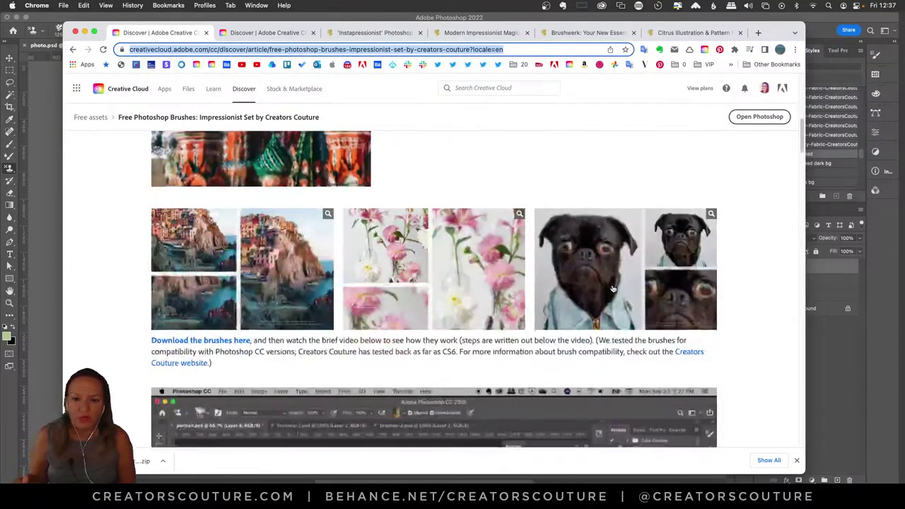
{"action": "scroll", "coordinate": [614, 288], "scroll_direction": "down", "scroll_amount": 15}
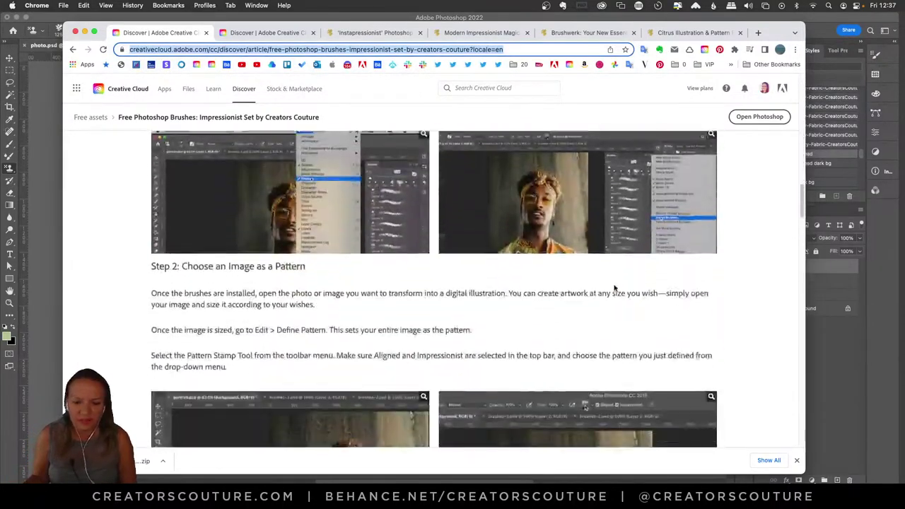
{"action": "scroll", "coordinate": [615, 286], "scroll_direction": "down", "scroll_amount": 15}
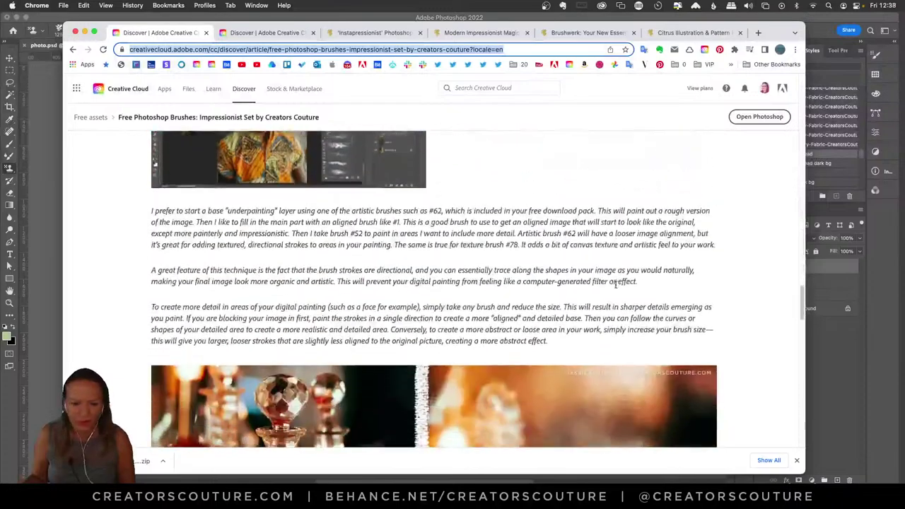
{"action": "scroll", "coordinate": [615, 287], "scroll_direction": "up", "scroll_amount": 3}
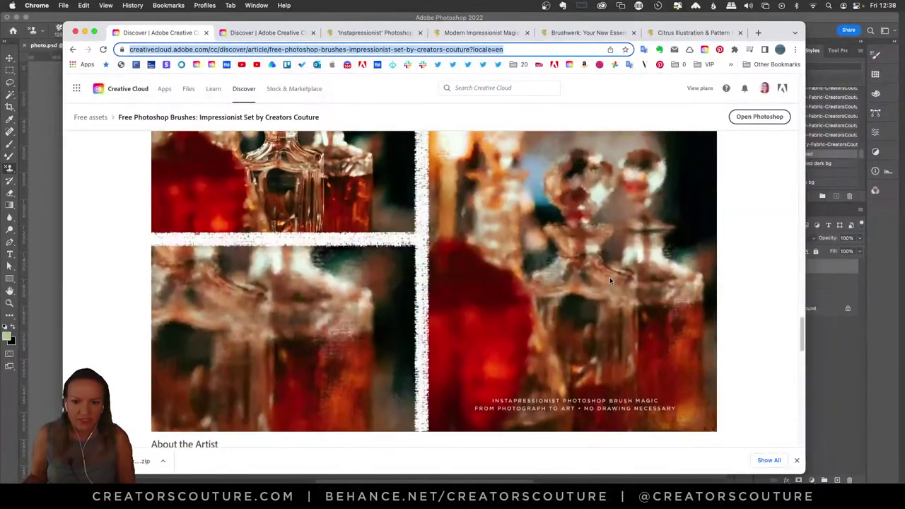
{"action": "scroll", "coordinate": [556, 267], "scroll_direction": "down", "scroll_amount": 15}
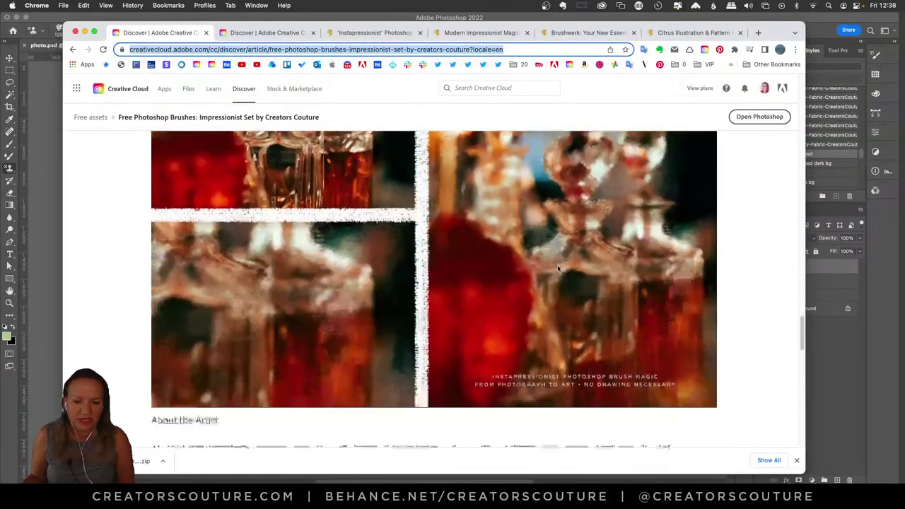
{"action": "scroll", "coordinate": [558, 270], "scroll_direction": "up", "scroll_amount": 20}
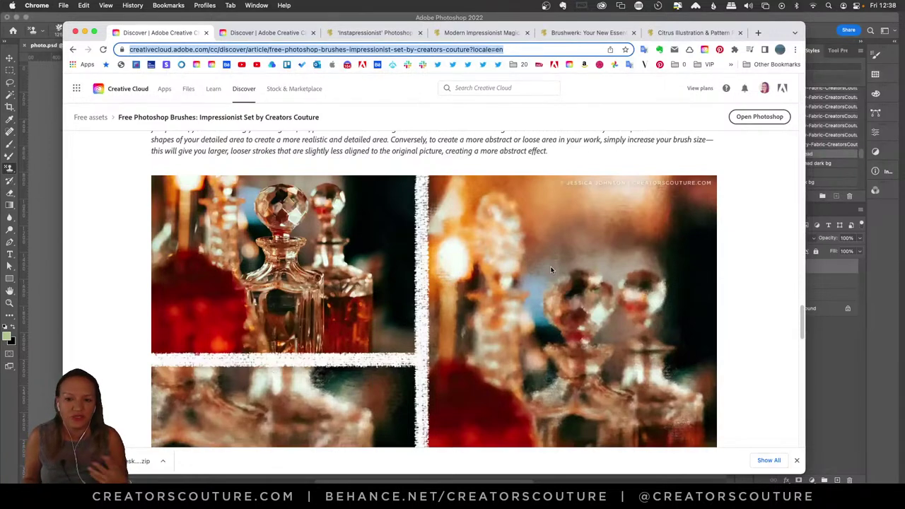
- Skim the 12 Free Color-Blending brushes article, then open the Instapressionist product page
{"action": "left_click", "coordinate": [256, 34]}
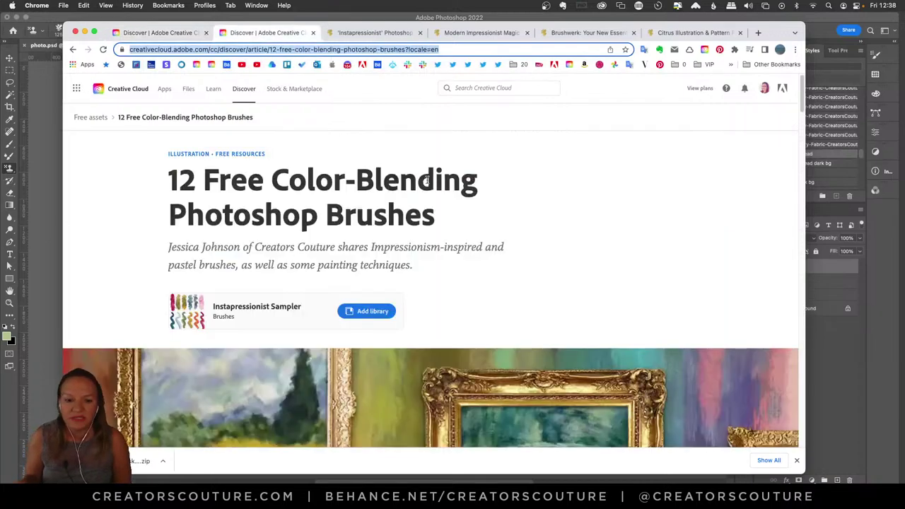
{"action": "scroll", "coordinate": [426, 181], "scroll_direction": "down", "scroll_amount": 15}
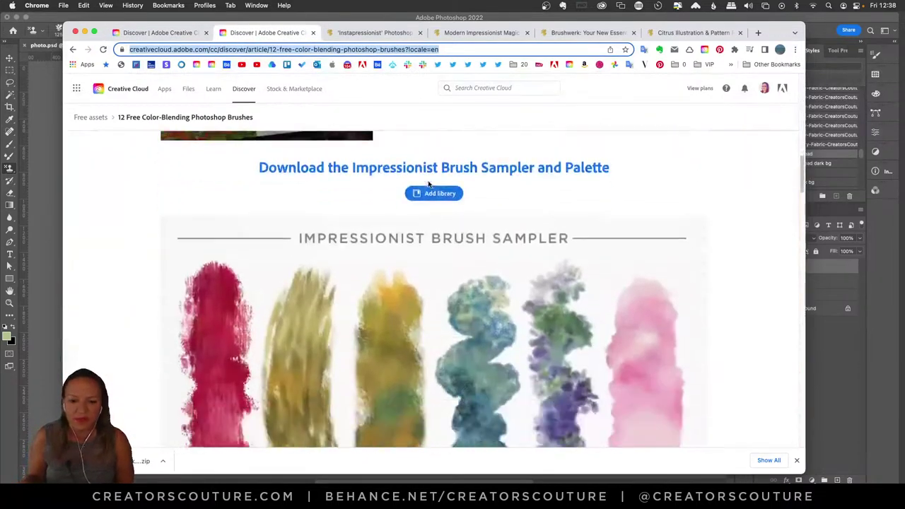
{"action": "scroll", "coordinate": [428, 184], "scroll_direction": "down", "scroll_amount": 4}
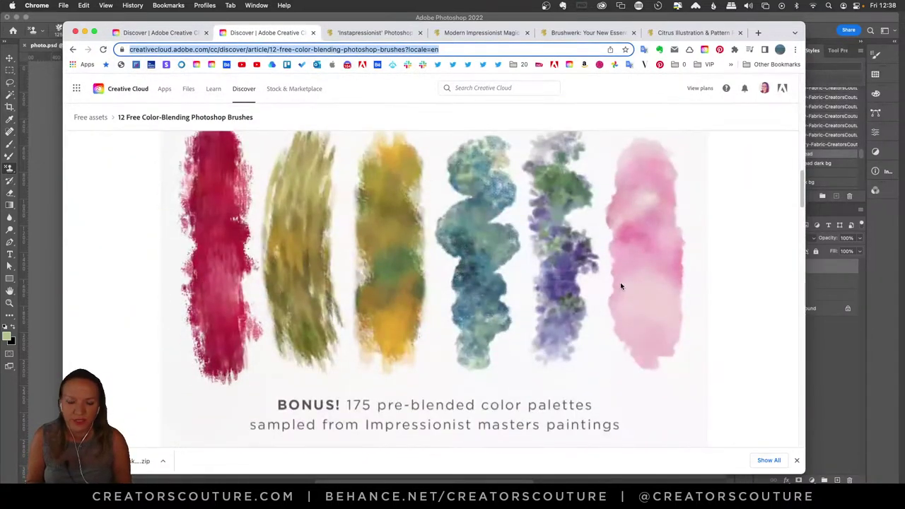
{"action": "left_click", "coordinate": [365, 33]}
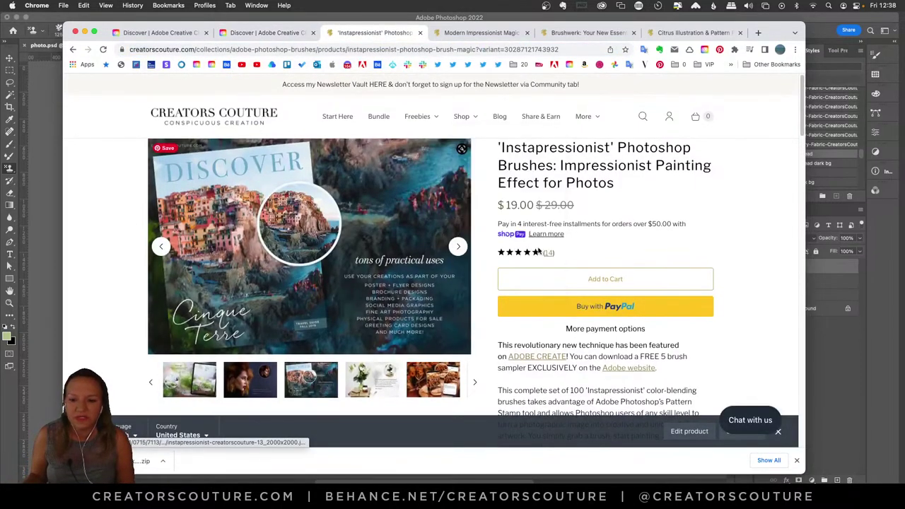
- Page back to the 'different strokes' portrait image and enlarge it full screen
{"action": "left_click", "coordinate": [161, 248]}
{"action": "left_click", "coordinate": [160, 248]}
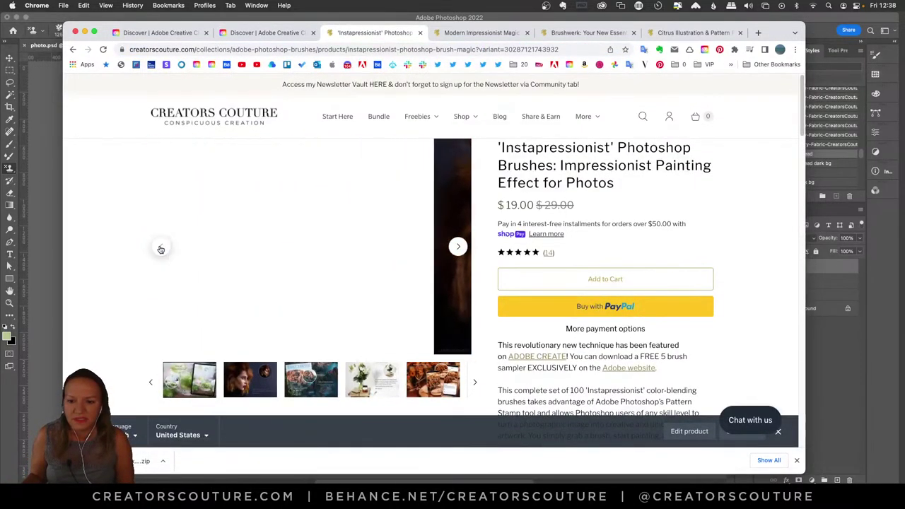
{"action": "left_click", "coordinate": [161, 247]}
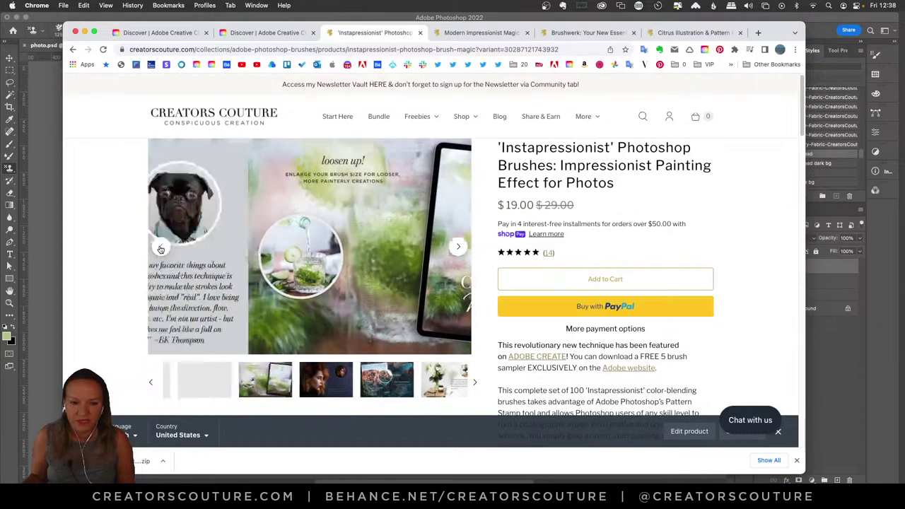
{"action": "left_click", "coordinate": [161, 247]}
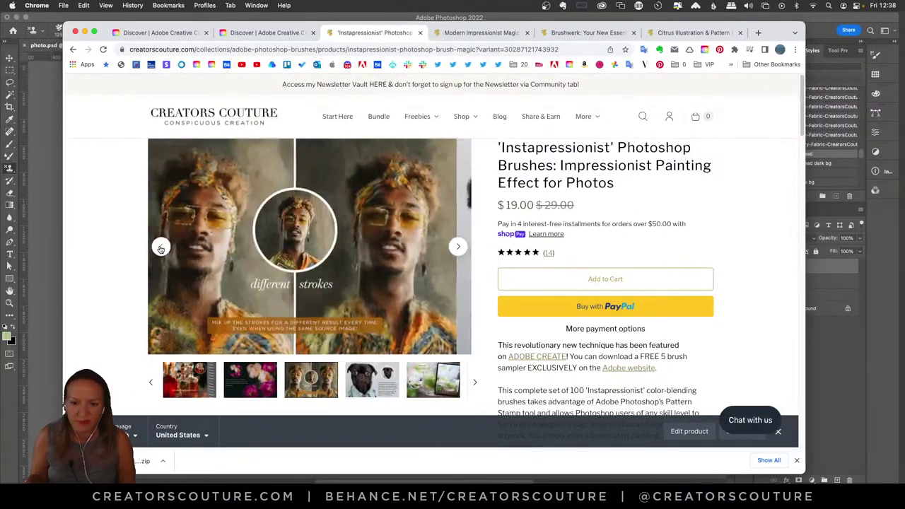
{"action": "left_click", "coordinate": [351, 218]}
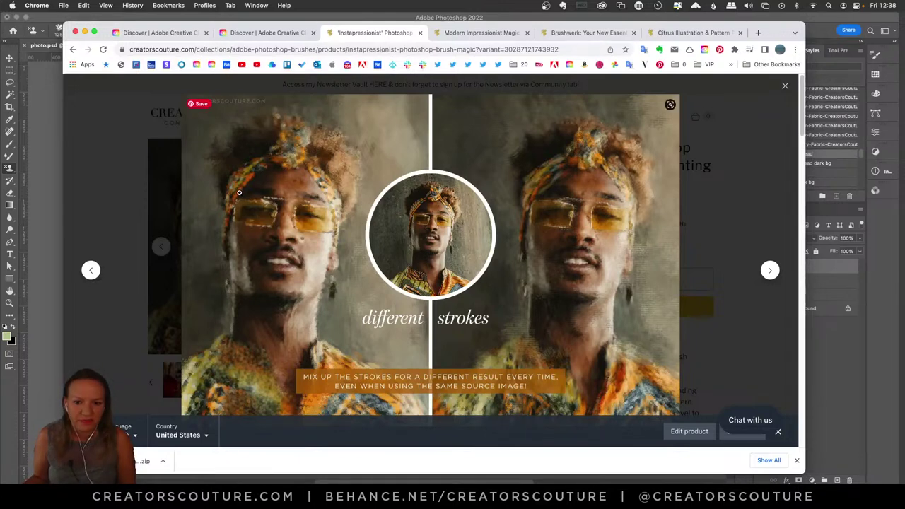
- Step back through the enlarged previews to the '56 aligned impressionist brushes' slide
{"action": "left_click", "coordinate": [92, 271]}
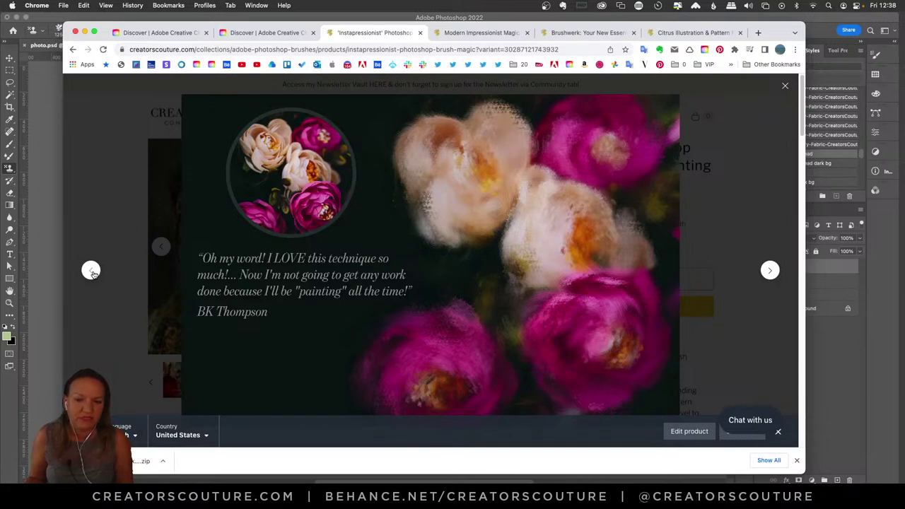
{"action": "left_click", "coordinate": [91, 271]}
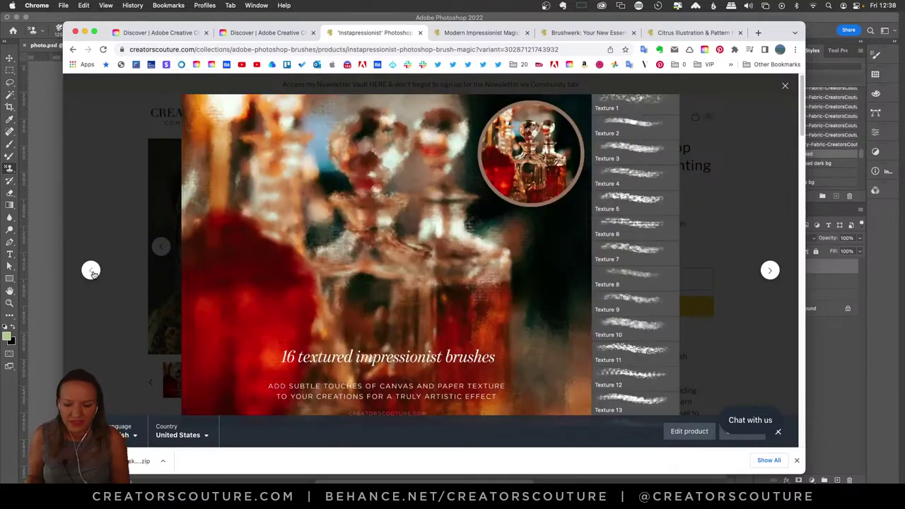
{"action": "left_click", "coordinate": [92, 271]}
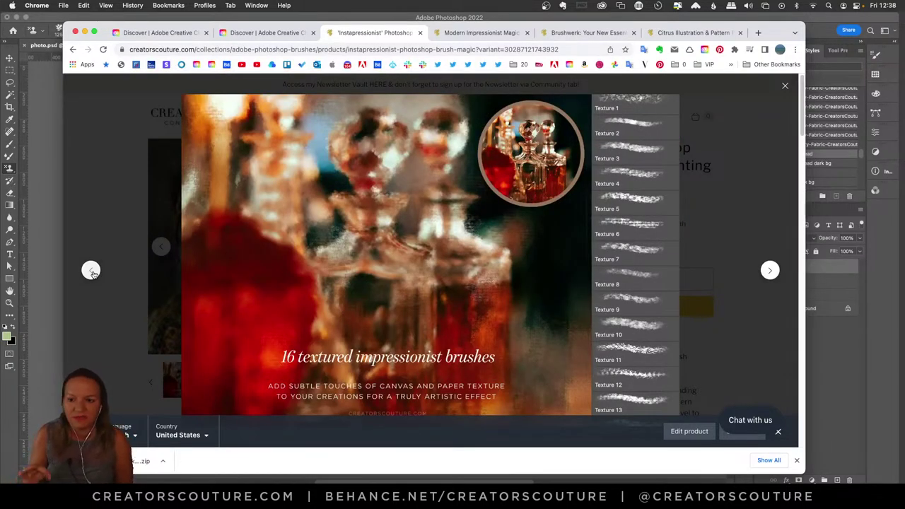
{"action": "left_click", "coordinate": [91, 271]}
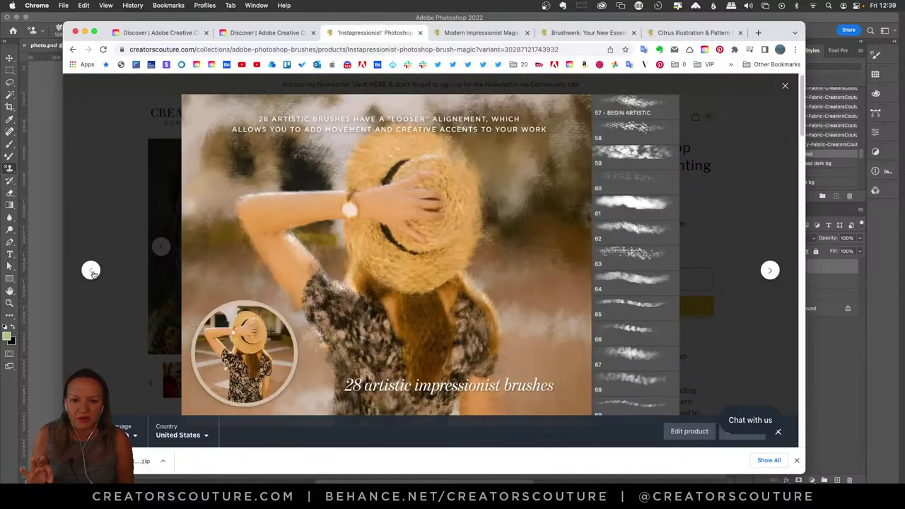
{"action": "left_click", "coordinate": [91, 271]}
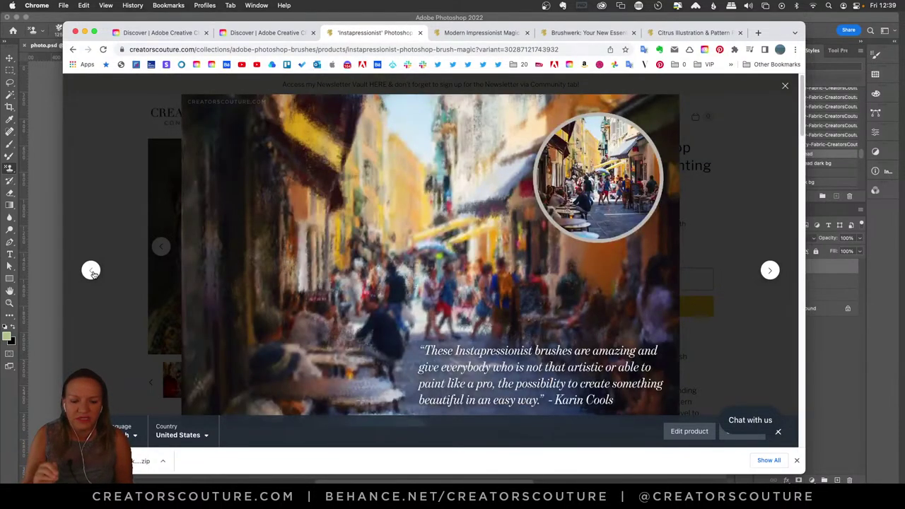
{"action": "left_click", "coordinate": [91, 271]}
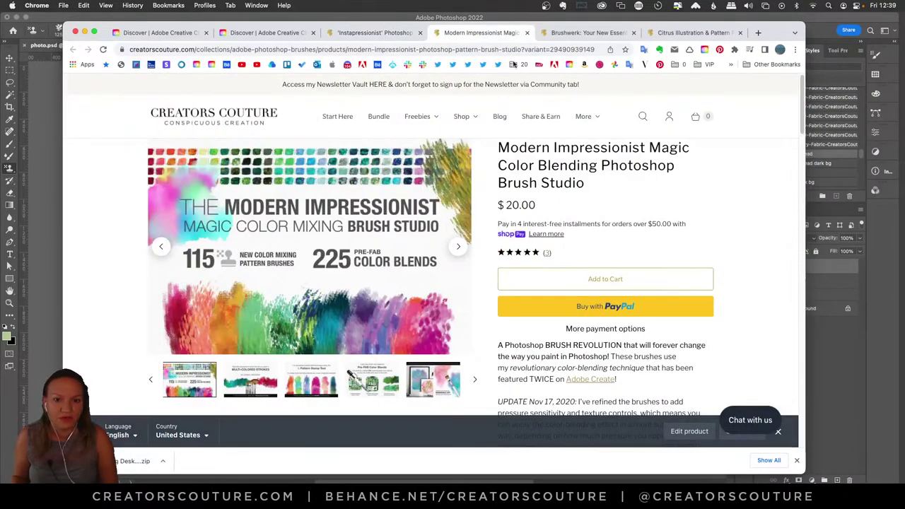
- View the Modern Impressionist Magic page, then enlarge the Brushwerk brush preview
{"action": "left_click", "coordinate": [489, 33]}
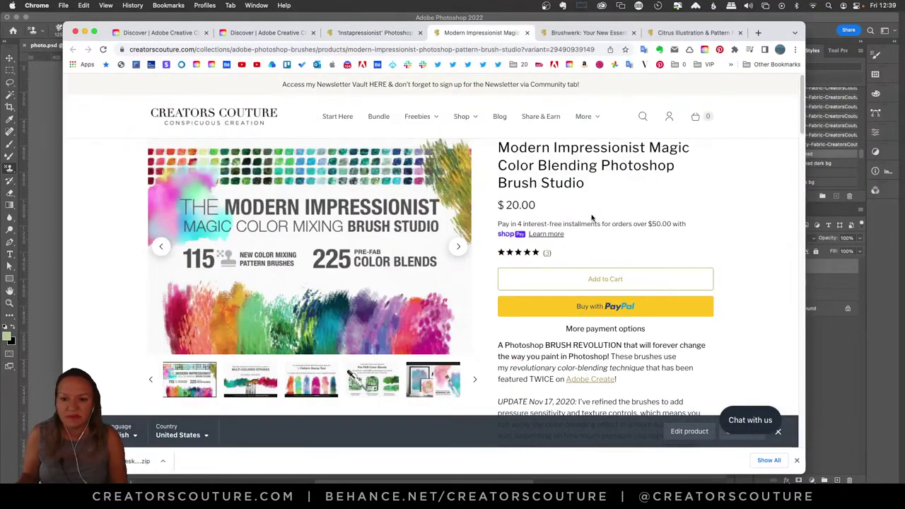
{"action": "left_click", "coordinate": [585, 35]}
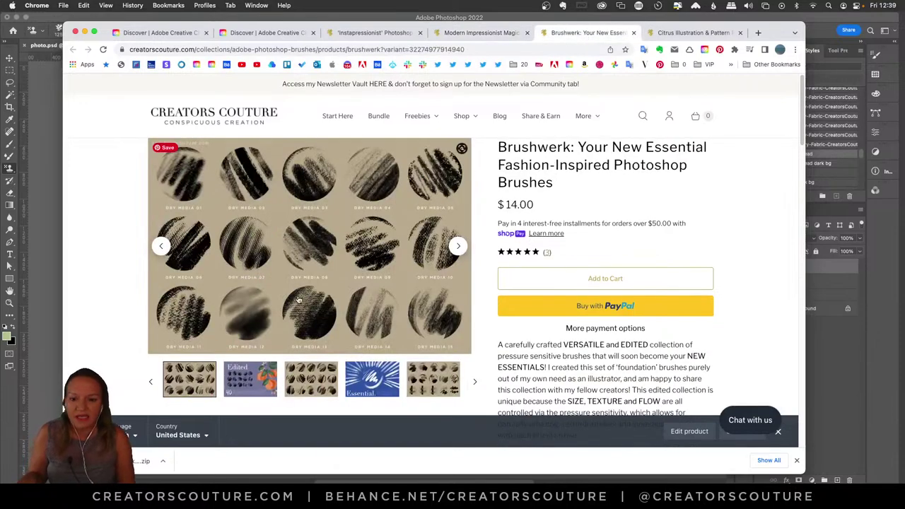
{"action": "left_click", "coordinate": [368, 247]}
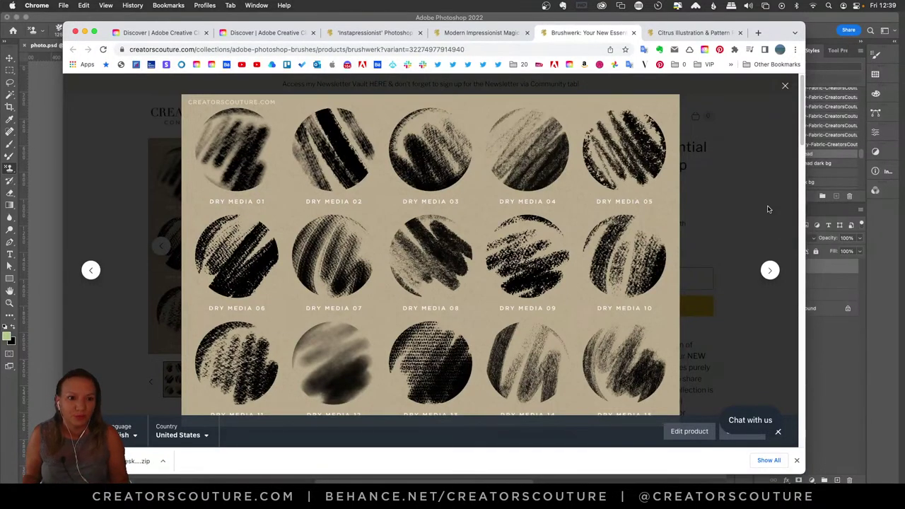
- Browse the Citrus Illustration & Pattern page, flipping between numbered and striped citrus images
{"action": "left_click", "coordinate": [709, 33]}
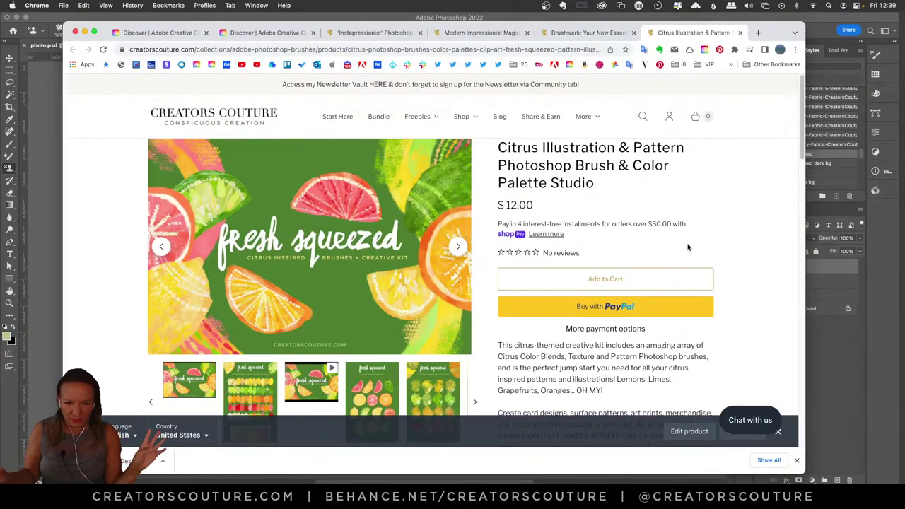
{"action": "scroll", "coordinate": [393, 338], "scroll_direction": "down", "scroll_amount": 1}
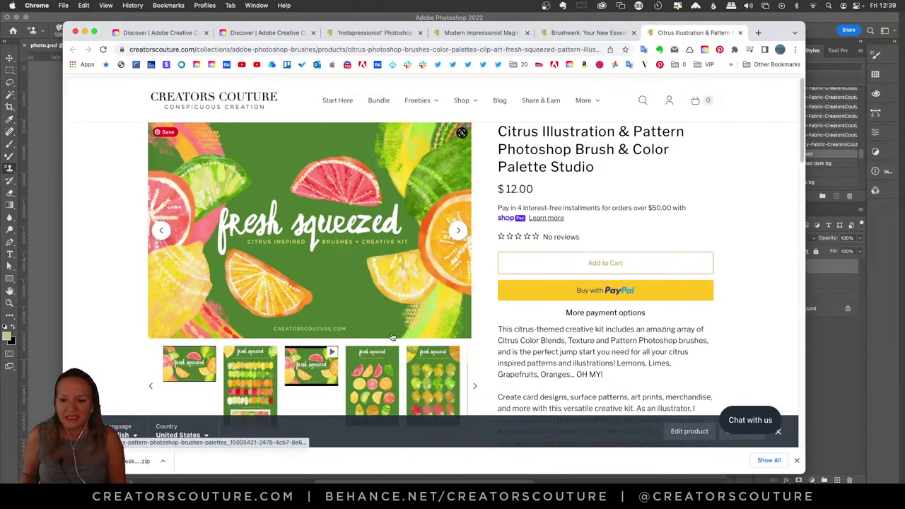
{"action": "scroll", "coordinate": [388, 355], "scroll_direction": "down", "scroll_amount": 2}
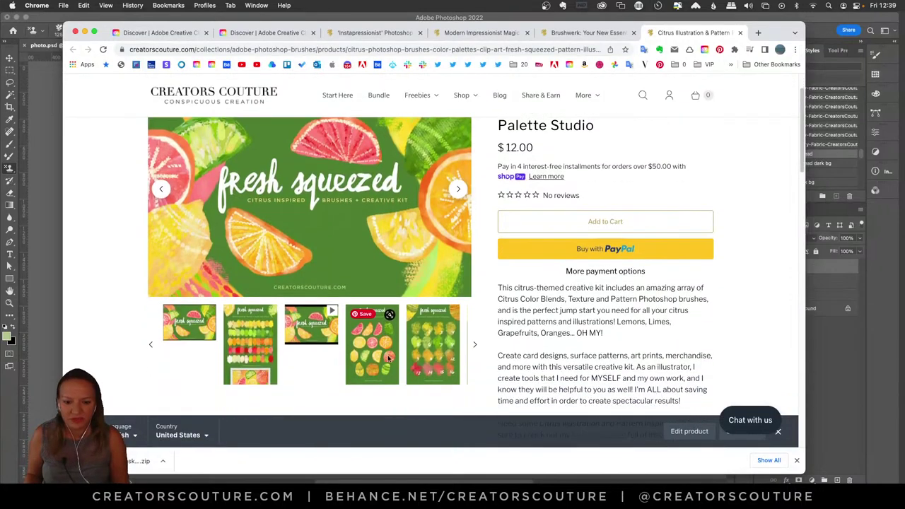
{"action": "left_click", "coordinate": [424, 351]}
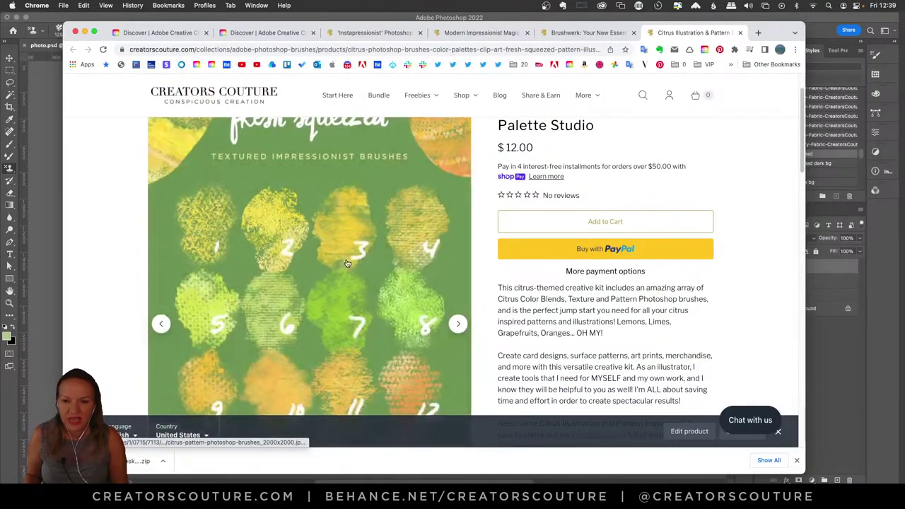
{"action": "scroll", "coordinate": [364, 271], "scroll_direction": "down", "scroll_amount": 3}
{"action": "scroll", "coordinate": [365, 271], "scroll_direction": "down", "scroll_amount": 3}
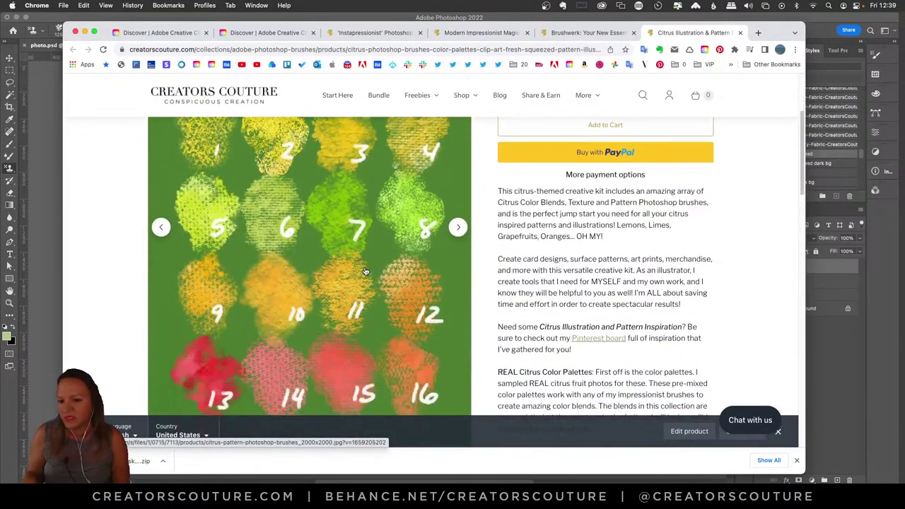
{"action": "left_click", "coordinate": [459, 228]}
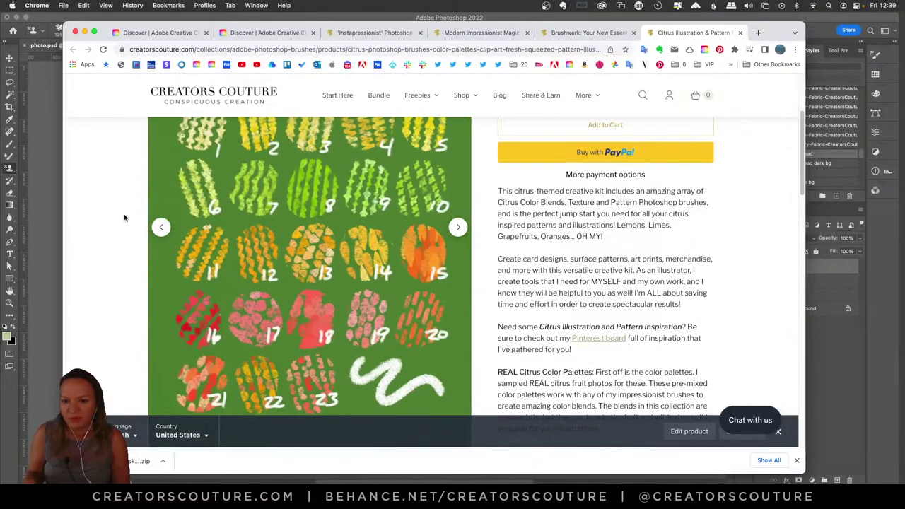
{"action": "left_click", "coordinate": [162, 229]}
{"action": "scroll", "coordinate": [162, 229], "scroll_direction": "up", "scroll_amount": 4}
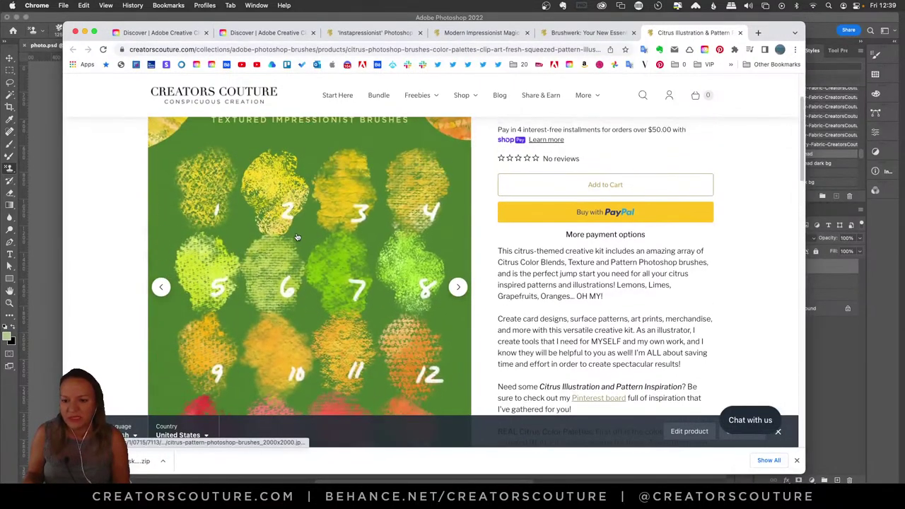
- Revisit the Instapressionist page briefly, then bring the Menton photo in Photoshop to the front
{"action": "left_click", "coordinate": [583, 18]}
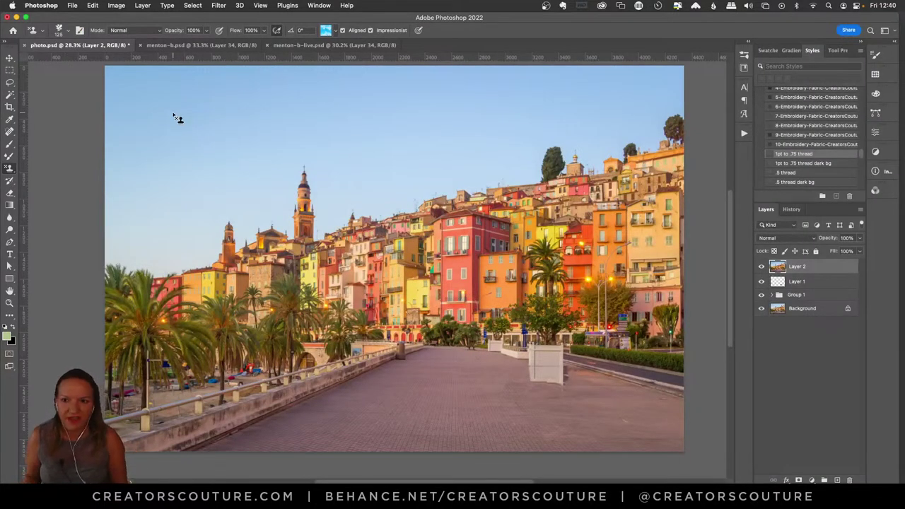
{"action": "left_click_drag", "start_coordinate": [153, 22], "coordinate": [154, 21]}
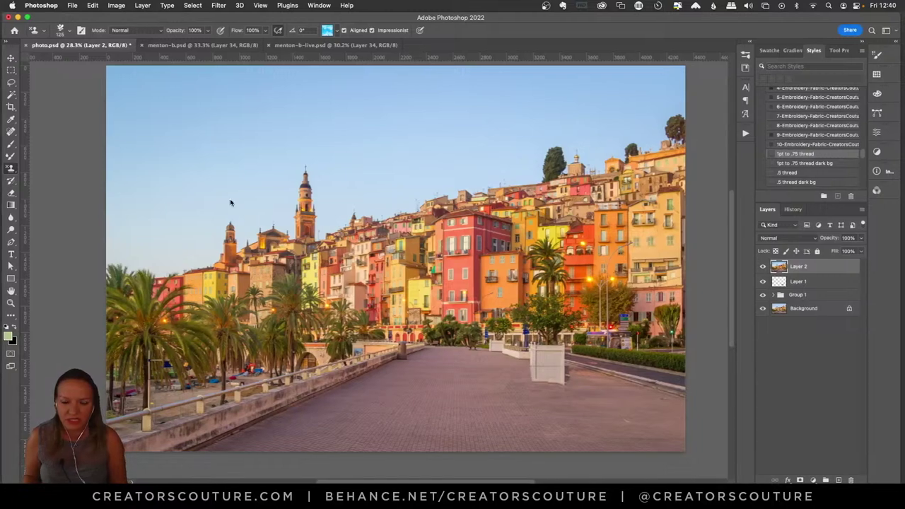
{"action": "left_click", "coordinate": [309, 494]}
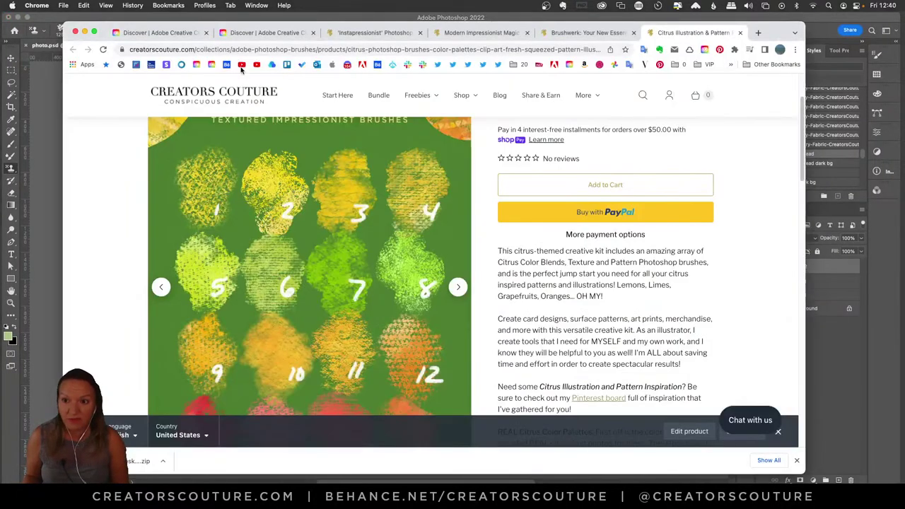
{"action": "left_click", "coordinate": [354, 32]}
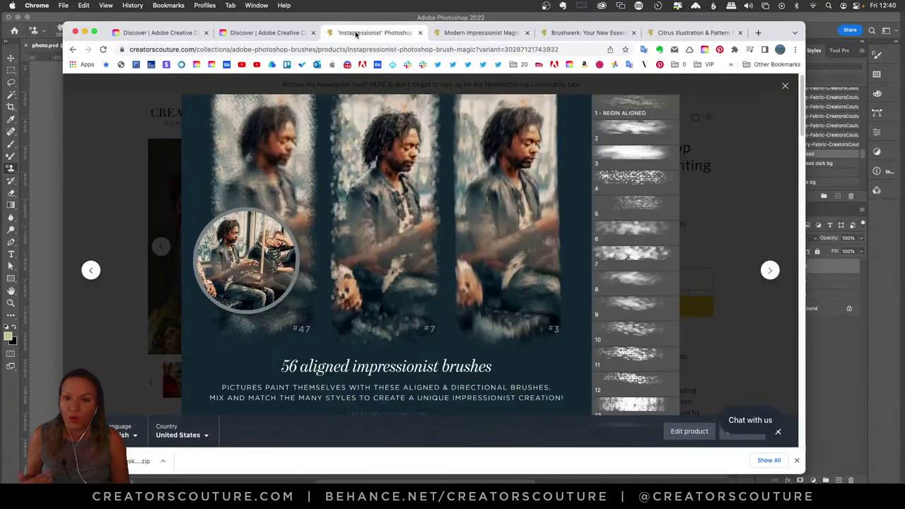
{"action": "left_click", "coordinate": [856, 19]}
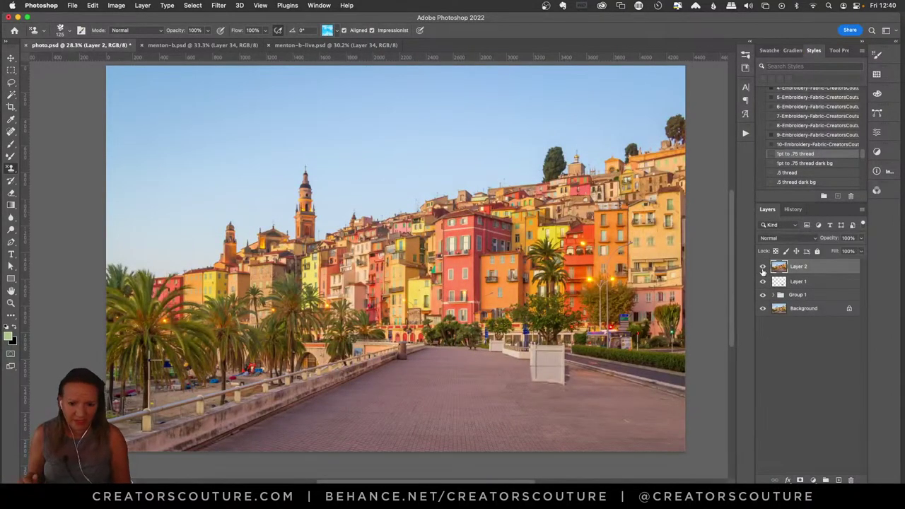
- Hide Layer 2, Layer 1 and Group 1, and select the Background layer
{"action": "left_click_drag", "start_coordinate": [763, 272], "coordinate": [762, 301]}
{"action": "left_click", "coordinate": [800, 311]}
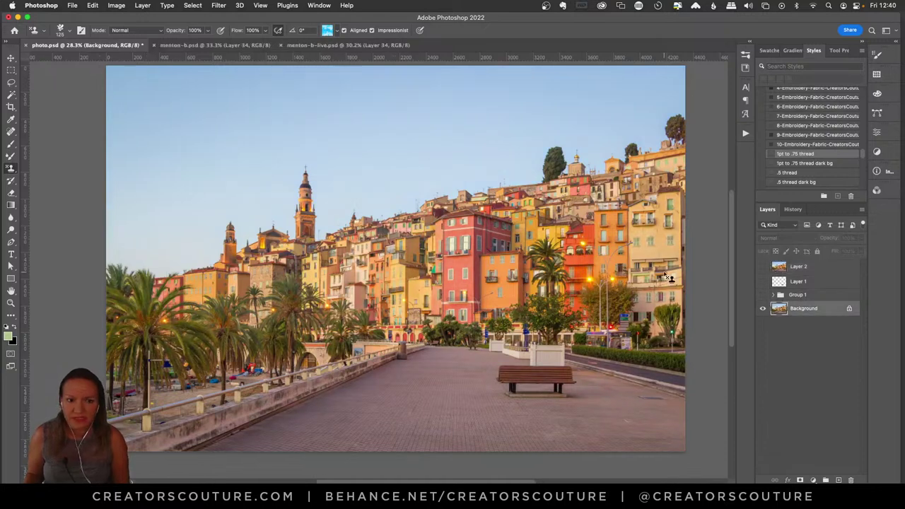
{"action": "scroll", "coordinate": [665, 276], "scroll_direction": "right", "scroll_amount": 2}
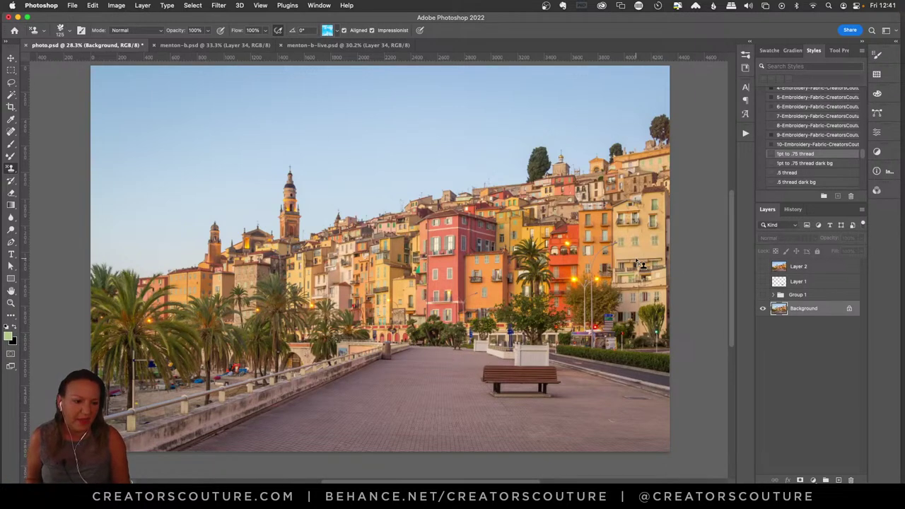
- Expand and show Group 1, hide its three copy layers, and select Background copy
{"action": "left_click", "coordinate": [773, 295]}
{"action": "left_click", "coordinate": [763, 295]}
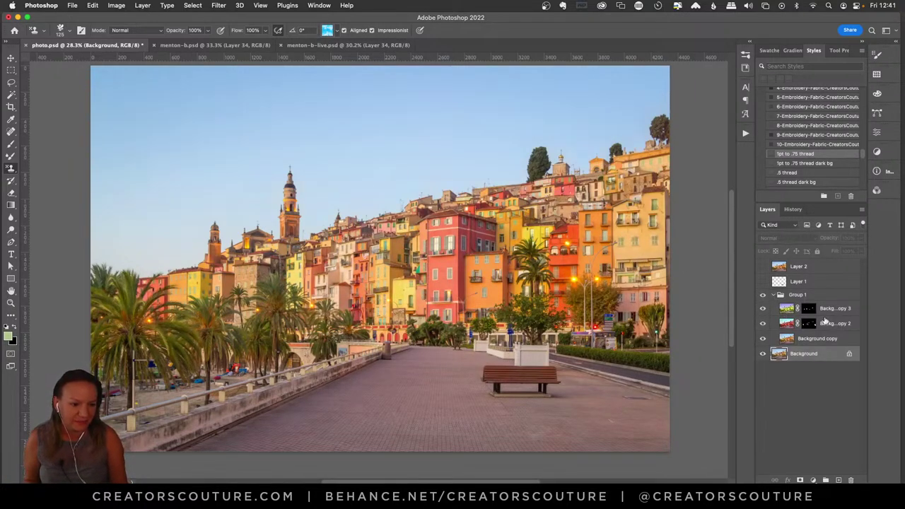
{"action": "left_click", "coordinate": [803, 295]}
{"action": "left_click_drag", "start_coordinate": [762, 309], "coordinate": [764, 338]}
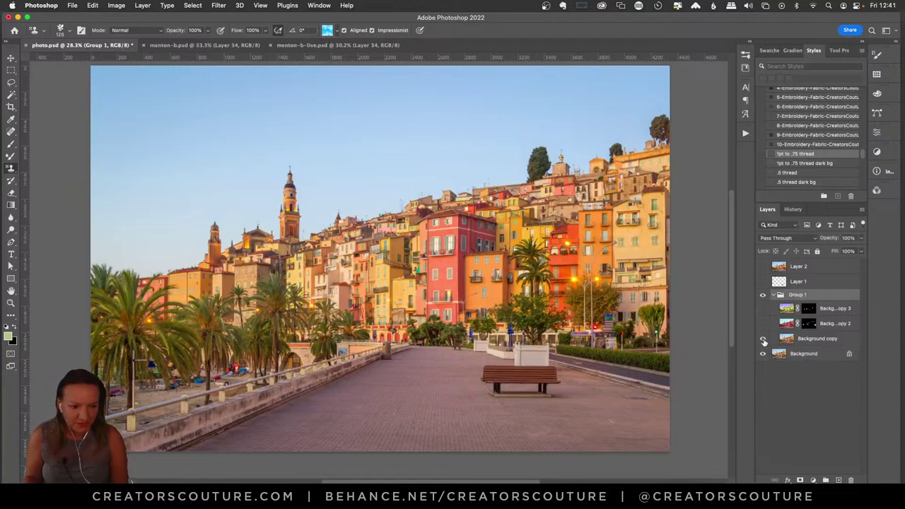
{"action": "left_click", "coordinate": [810, 339]}
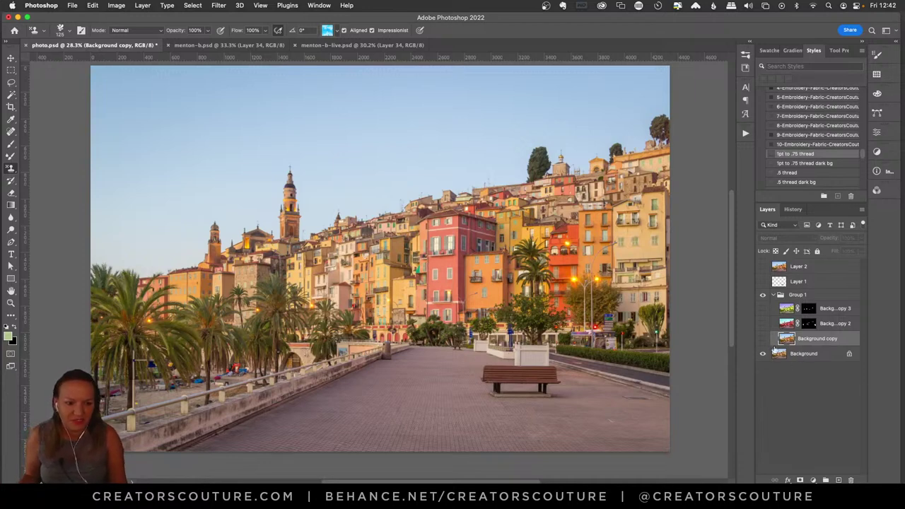
- Make Background copy visible, then open and cancel the Hue/Saturation dialog
{"action": "left_click", "coordinate": [763, 340]}
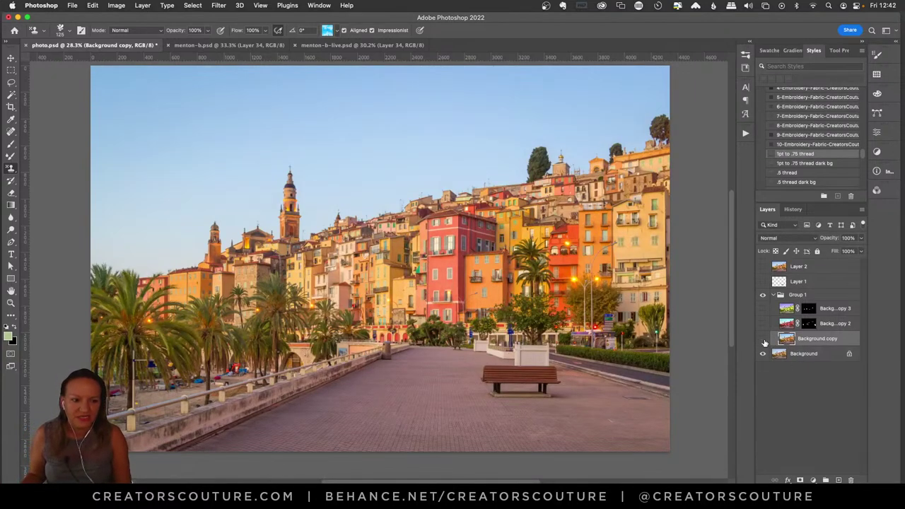
{"action": "left_click", "coordinate": [763, 339]}
{"action": "left_click", "coordinate": [763, 339]}
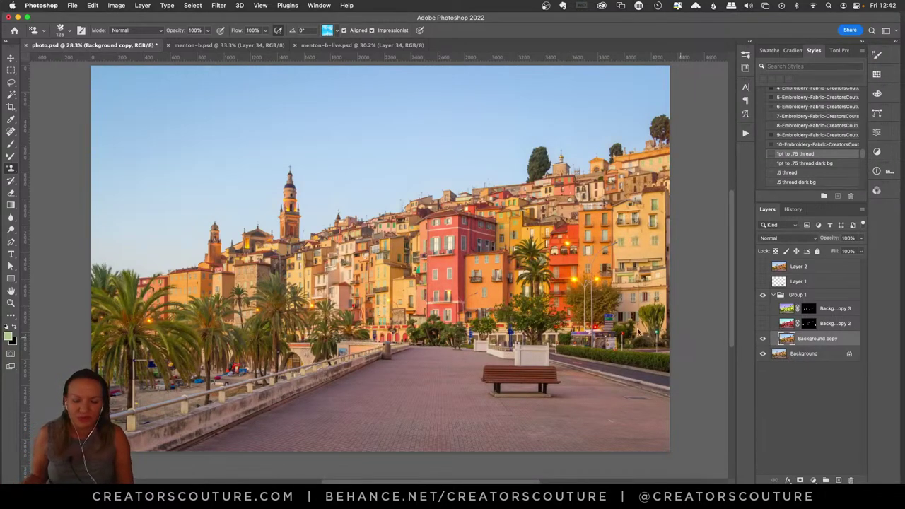
{"action": "left_click", "coordinate": [116, 5]}
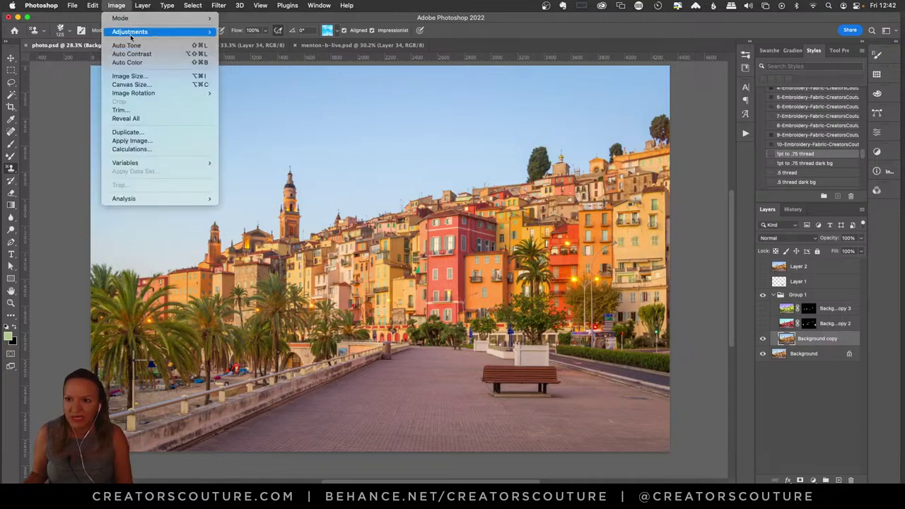
{"action": "mouse_move", "coordinate": [132, 34]}
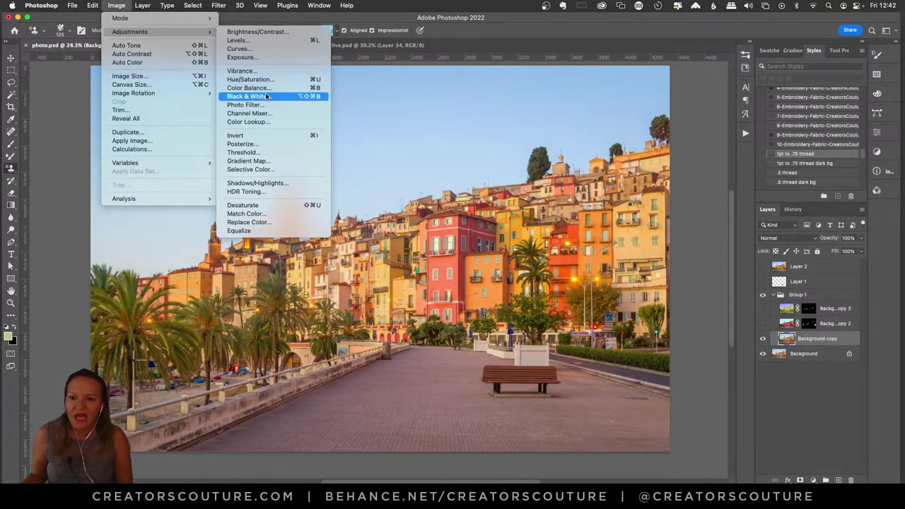
{"action": "left_click", "coordinate": [250, 79]}
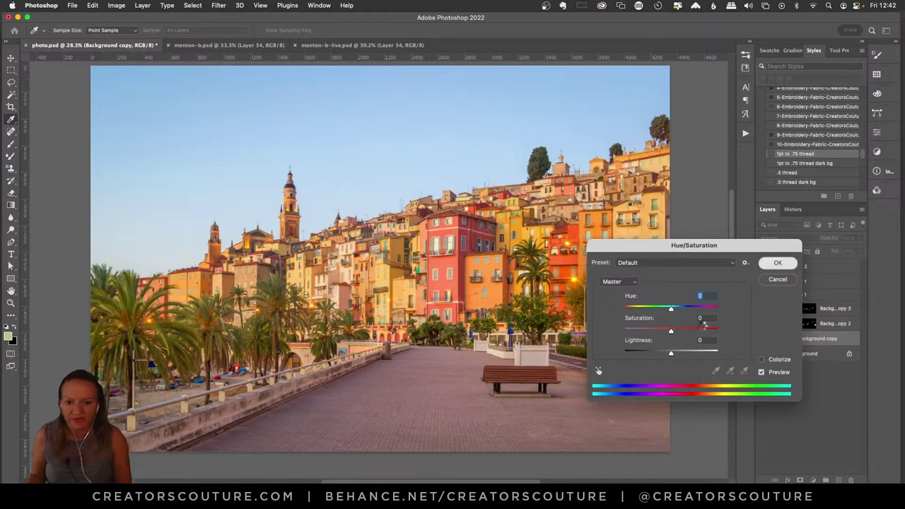
{"action": "key", "text": "Escape"}
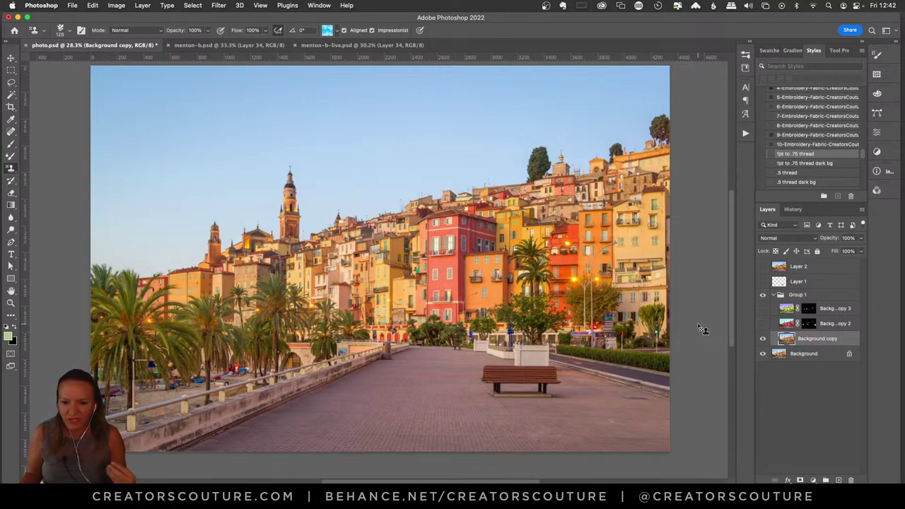
- Duplicate Background copy into a new Background copy 4 layer
{"action": "left_click", "coordinate": [763, 324]}
{"action": "left_click", "coordinate": [764, 325]}
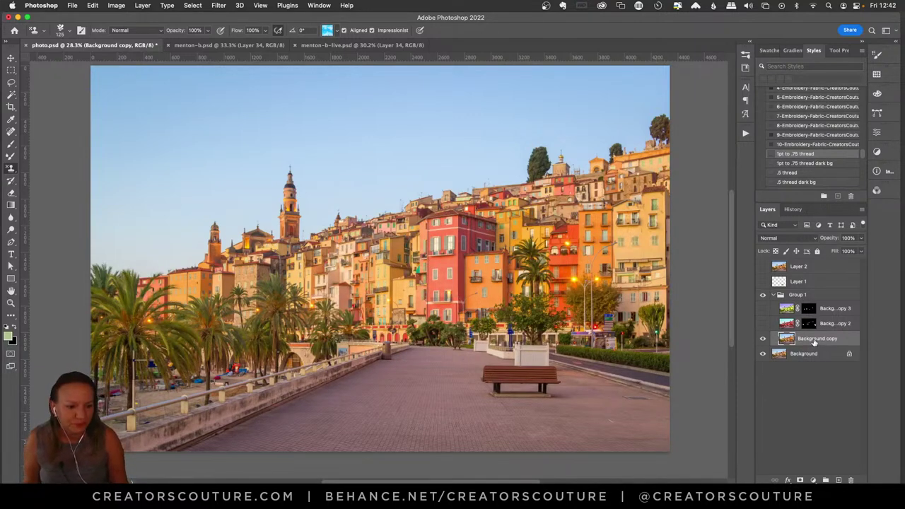
{"action": "left_click_drag", "start_coordinate": [813, 340], "coordinate": [840, 476]}
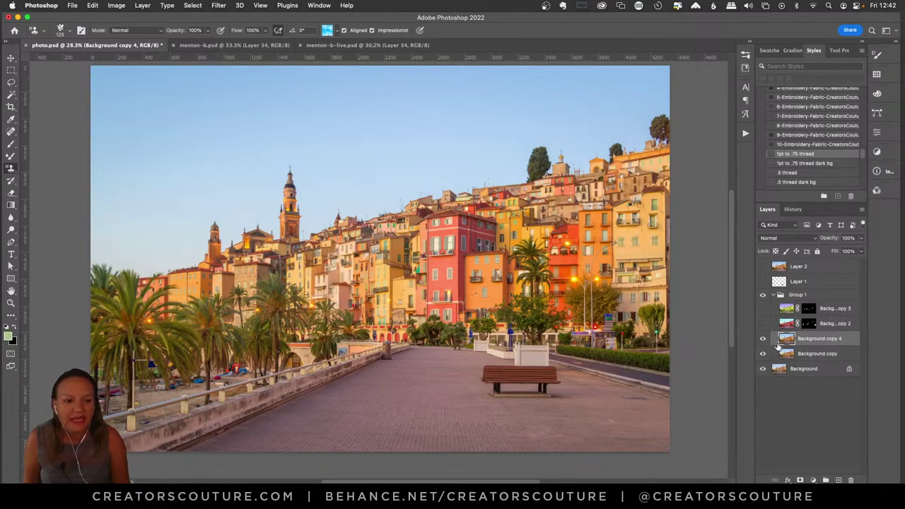
- Apply a Hue/Saturation hue shift of -21 to Background copy 4
{"action": "left_click", "coordinate": [117, 5]}
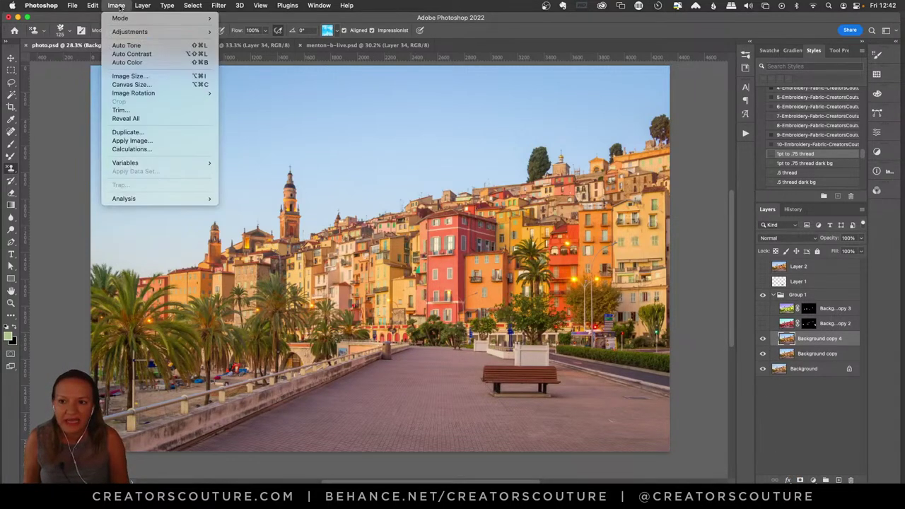
{"action": "mouse_move", "coordinate": [94, 6]}
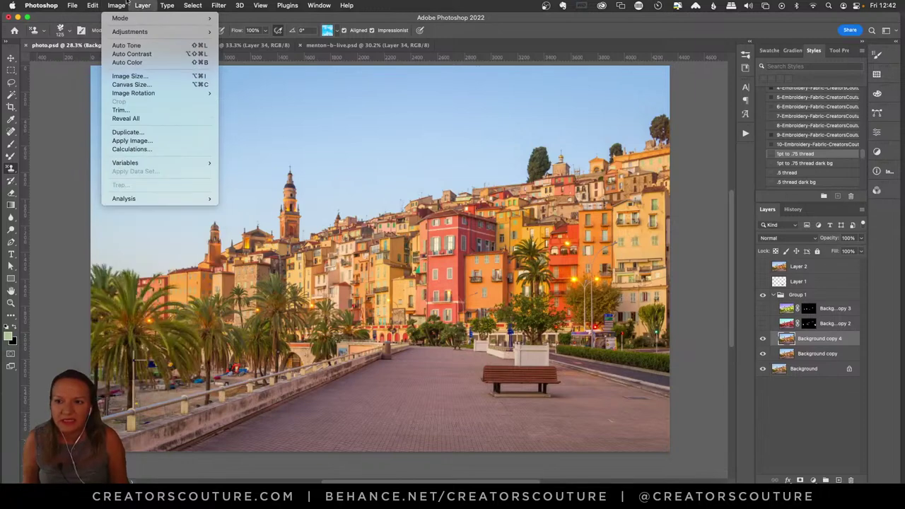
{"action": "mouse_move", "coordinate": [149, 6]}
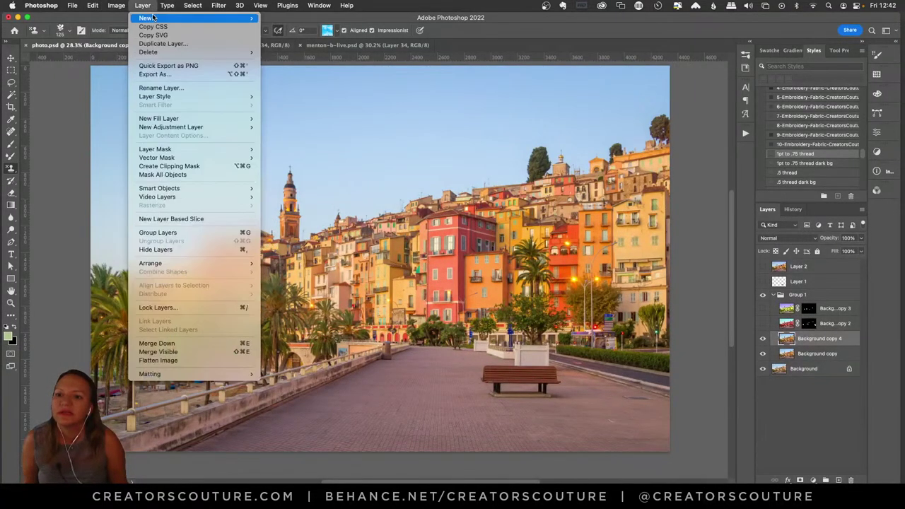
{"action": "mouse_move", "coordinate": [128, 7]}
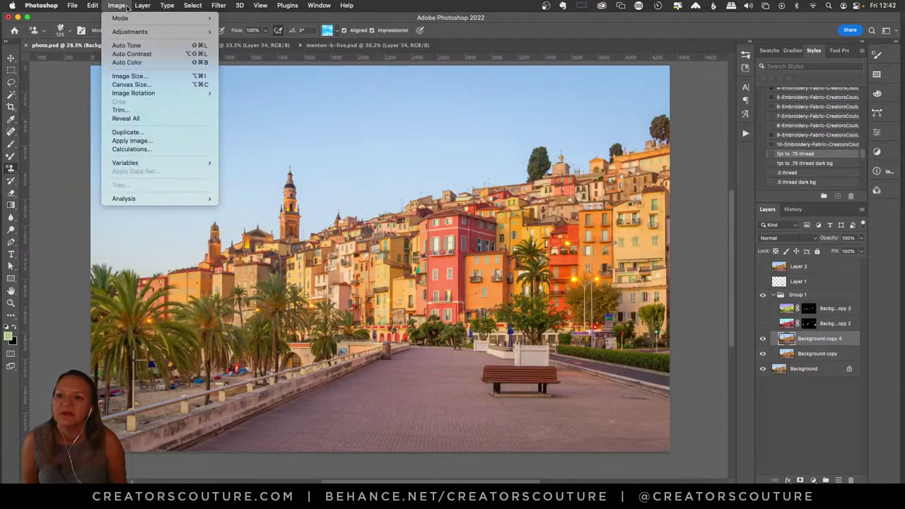
{"action": "mouse_move", "coordinate": [131, 32]}
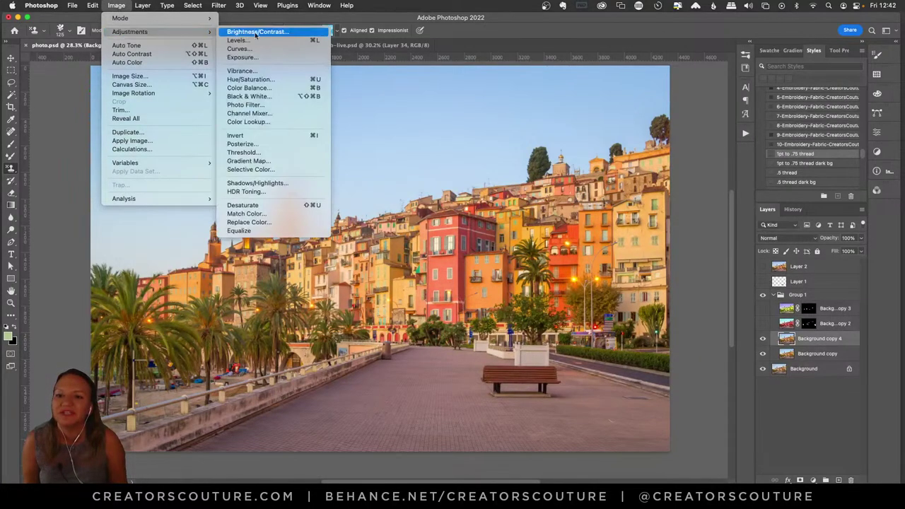
{"action": "left_click", "coordinate": [269, 81]}
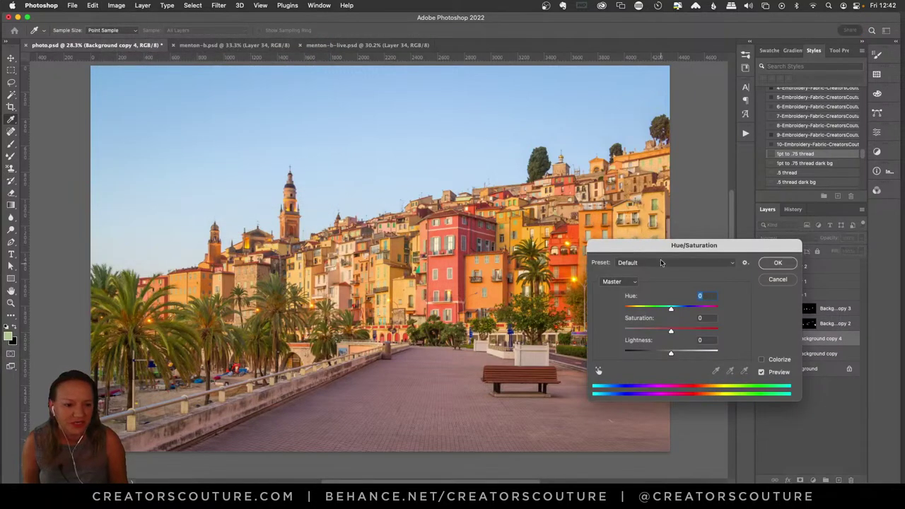
{"action": "left_click_drag", "start_coordinate": [661, 245], "coordinate": [553, 262]}
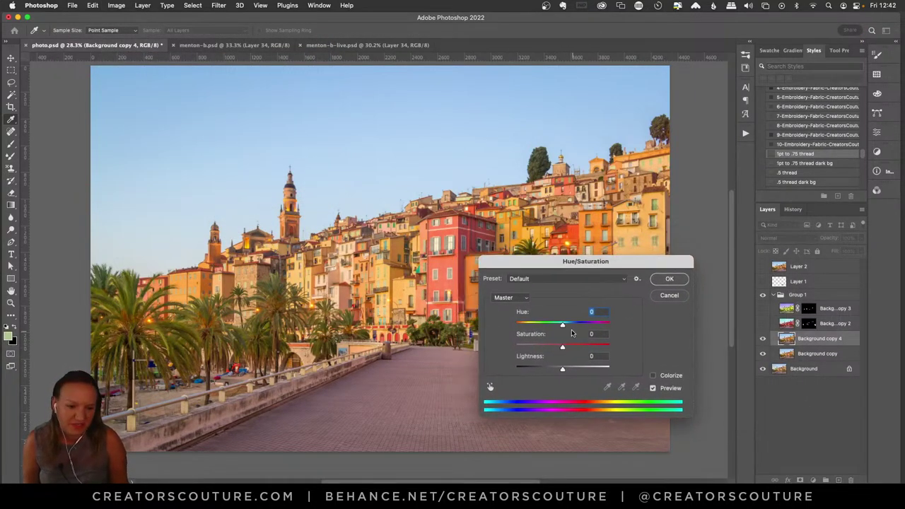
{"action": "mouse_move", "coordinate": [564, 327]}
{"action": "left_mouse_down"}
{"action": "mouse_move", "coordinate": [578, 327]}
{"action": "mouse_move", "coordinate": [549, 332]}
{"action": "left_mouse_up"}
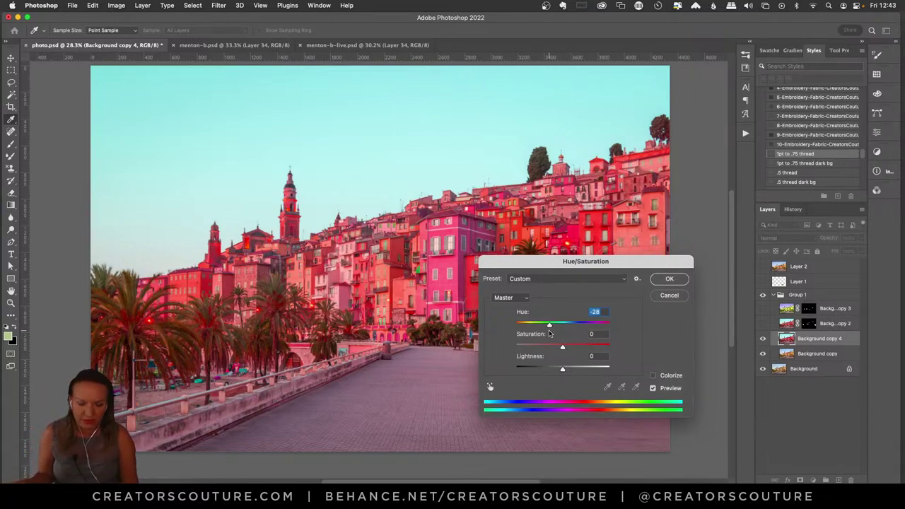
{"action": "left_click_drag", "start_coordinate": [550, 332], "coordinate": [553, 332]}
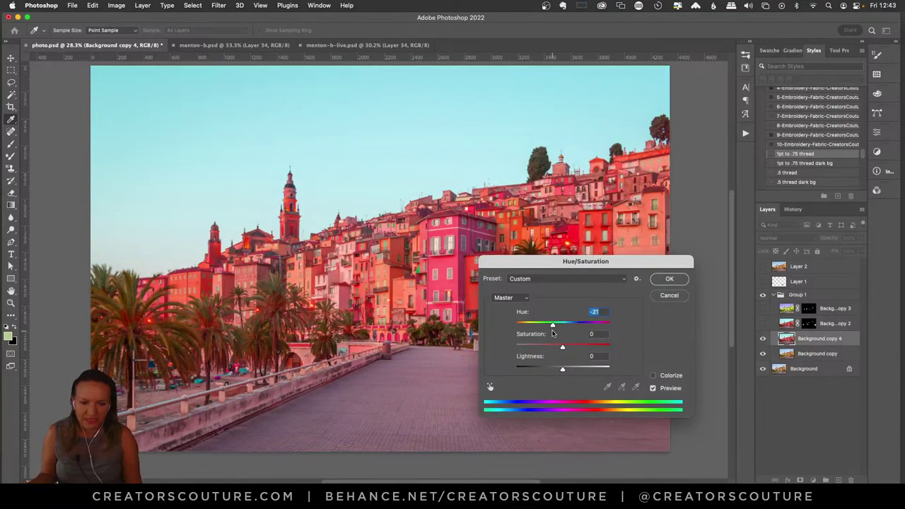
{"action": "left_click", "coordinate": [667, 279]}
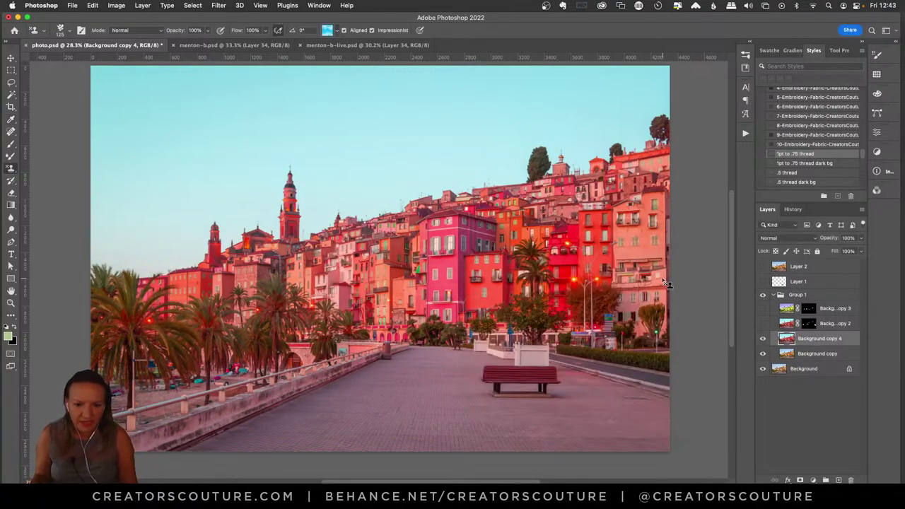
- Add a black layer mask and set up a 60 px small blob brush in white
{"action": "left_click", "coordinate": [801, 480], "text": "alt"}
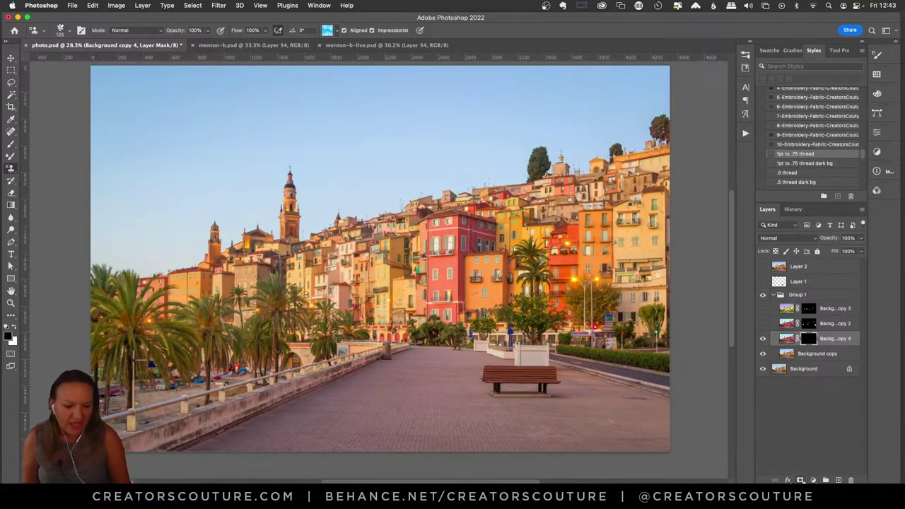
{"action": "scroll", "coordinate": [380, 258], "scroll_direction": "down", "scroll_amount": 1}
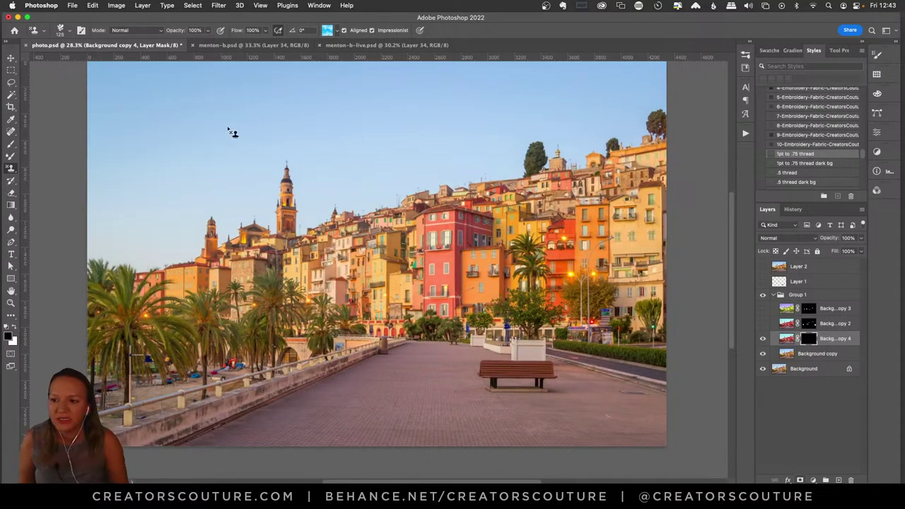
{"action": "left_click", "coordinate": [11, 143]}
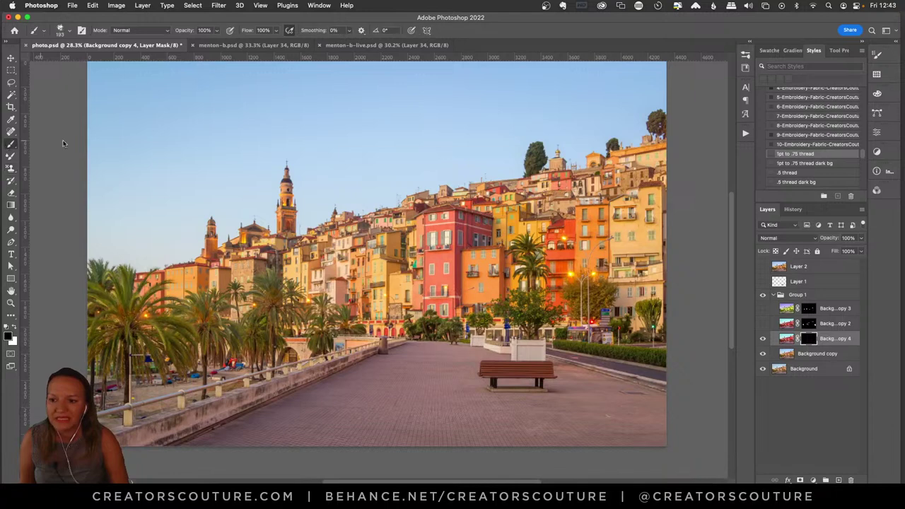
{"action": "left_click", "coordinate": [745, 55]}
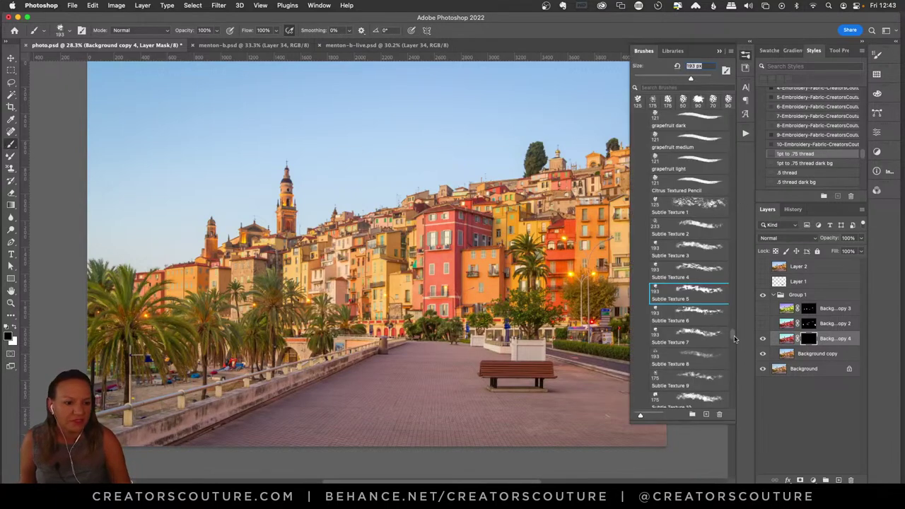
{"action": "left_click_drag", "start_coordinate": [734, 339], "coordinate": [732, 117]}
{"action": "left_click", "coordinate": [679, 156]}
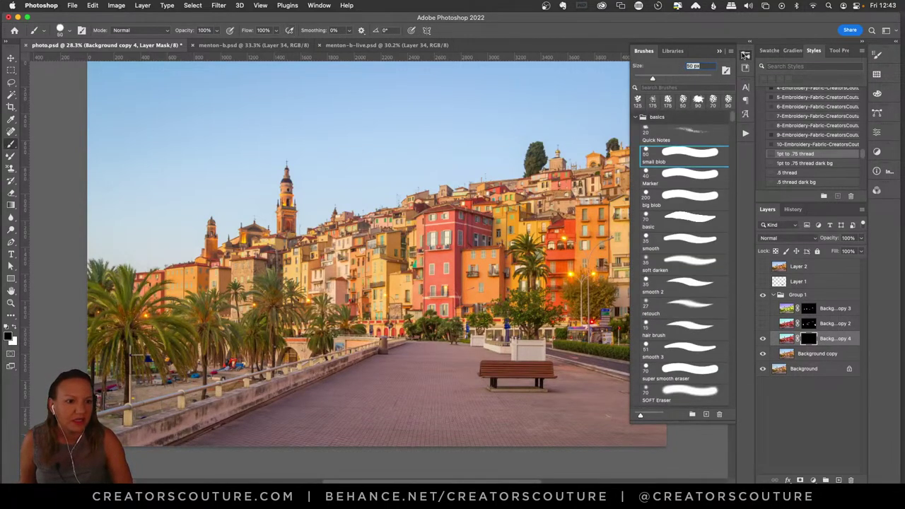
{"action": "left_click", "coordinate": [745, 55]}
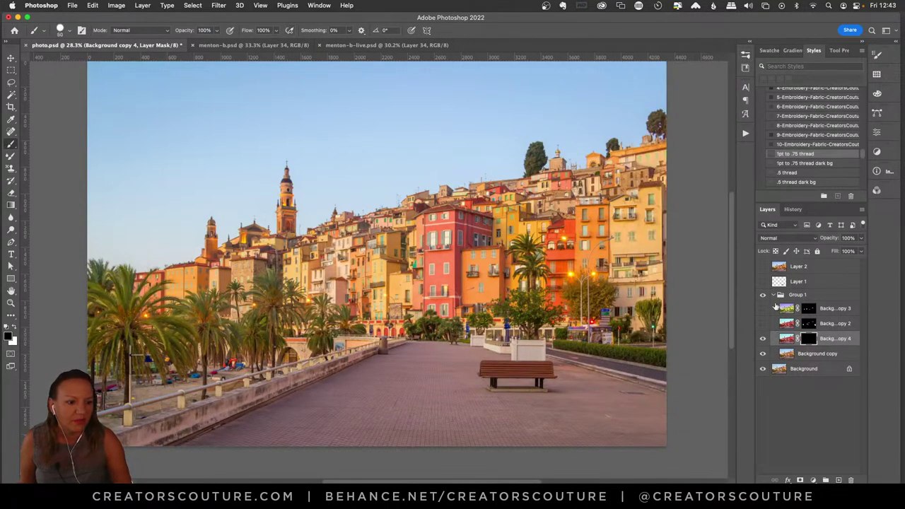
{"action": "left_click", "coordinate": [14, 327]}
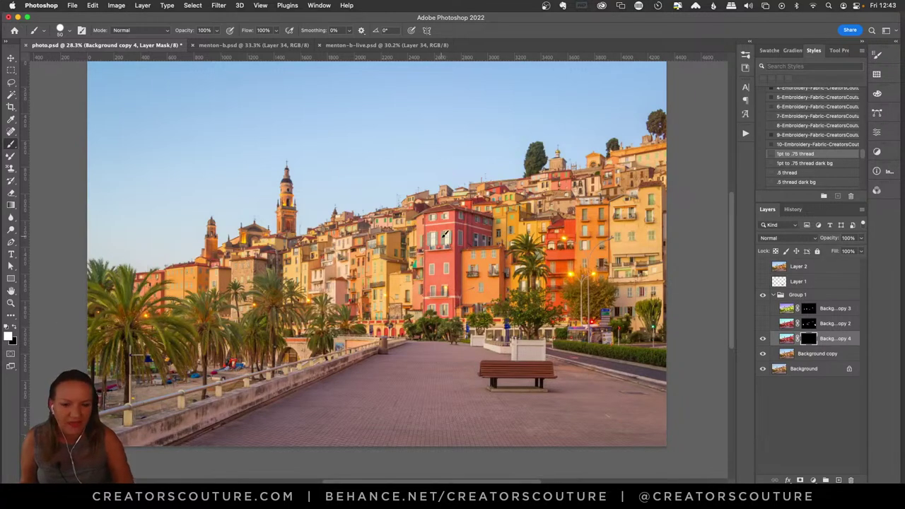
- Paint the pink tint back onto five buildings, from the tall pink one to the leftmost
{"action": "mouse_move", "coordinate": [437, 216]}
{"action": "left_mouse_down"}
{"action": "mouse_move", "coordinate": [432, 288]}
{"action": "mouse_move", "coordinate": [437, 271]}
{"action": "mouse_move", "coordinate": [445, 306]}
{"action": "mouse_move", "coordinate": [456, 269]}
{"action": "mouse_move", "coordinate": [428, 220]}
{"action": "left_mouse_up"}
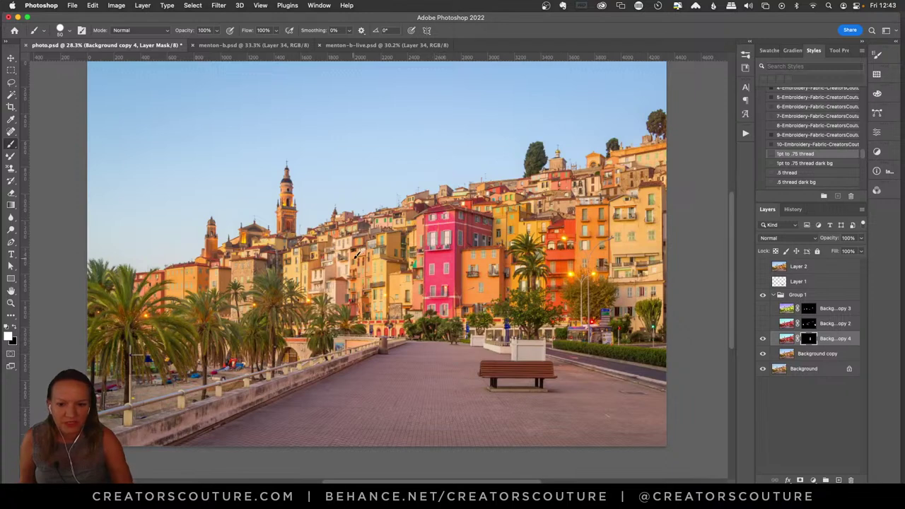
{"action": "mouse_move", "coordinate": [358, 254]}
{"action": "left_mouse_down"}
{"action": "mouse_move", "coordinate": [356, 304]}
{"action": "mouse_move", "coordinate": [362, 297]}
{"action": "left_mouse_up"}
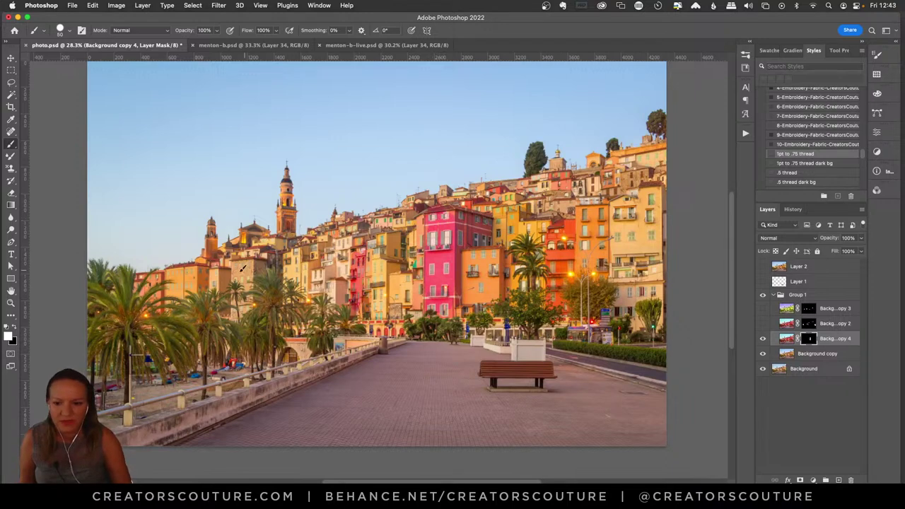
{"action": "mouse_move", "coordinate": [235, 260]}
{"action": "left_mouse_down"}
{"action": "mouse_move", "coordinate": [240, 308]}
{"action": "mouse_move", "coordinate": [251, 272]}
{"action": "mouse_move", "coordinate": [252, 309]}
{"action": "mouse_move", "coordinate": [239, 256]}
{"action": "left_mouse_up"}
{"action": "mouse_move", "coordinate": [294, 251]}
{"action": "left_mouse_down"}
{"action": "mouse_move", "coordinate": [297, 297]}
{"action": "mouse_move", "coordinate": [288, 255]}
{"action": "mouse_move", "coordinate": [297, 247]}
{"action": "left_mouse_up"}
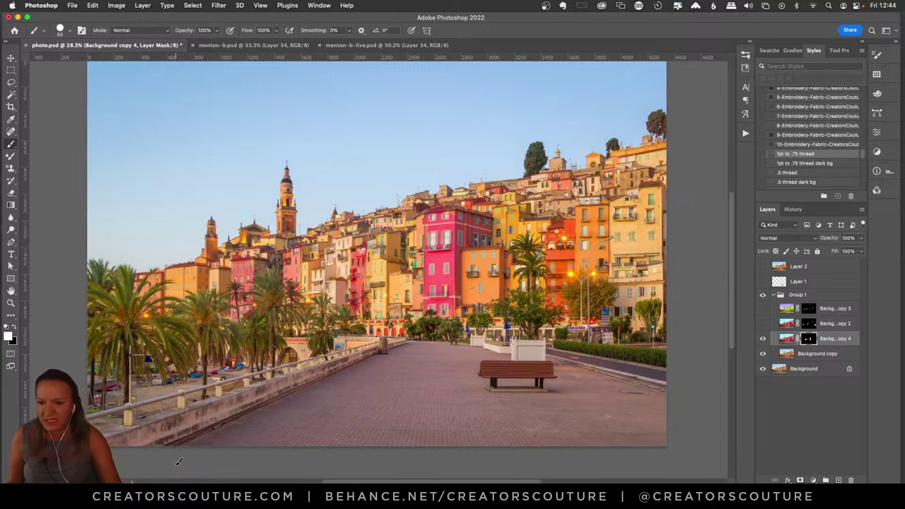
{"action": "mouse_move", "coordinate": [161, 275]}
{"action": "left_mouse_down"}
{"action": "mouse_move", "coordinate": [159, 285]}
{"action": "mouse_move", "coordinate": [140, 280]}
{"action": "mouse_move", "coordinate": [145, 289]}
{"action": "left_mouse_up"}
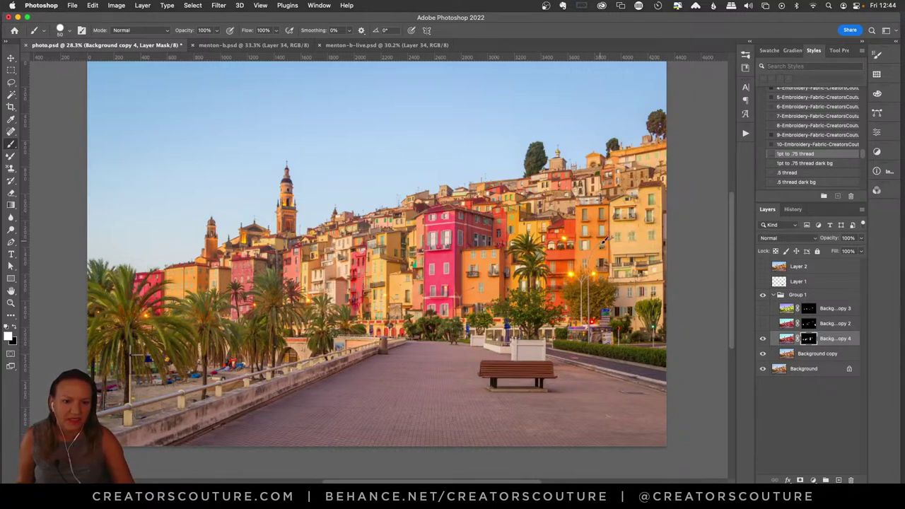
- Hide Background copy 4, then toggle Background copies 2 and 3 on and off to compare
{"action": "left_click", "coordinate": [764, 339]}
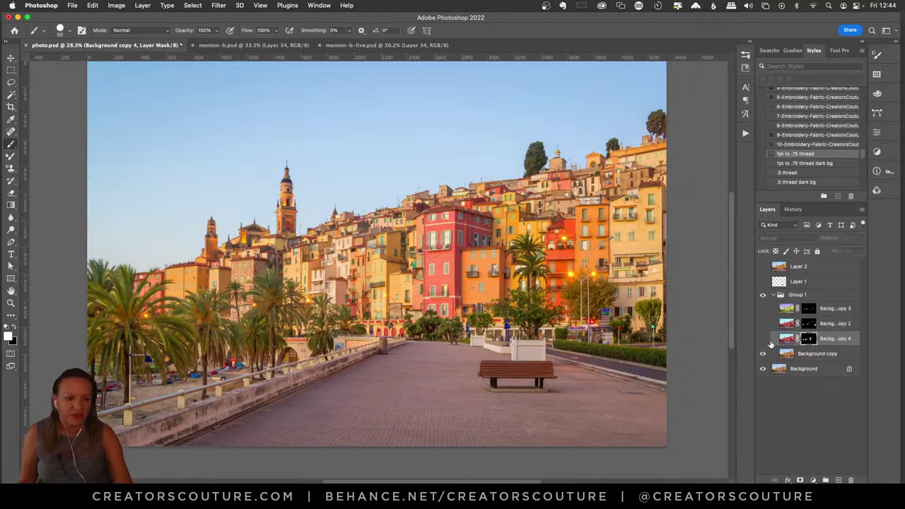
{"action": "left_click", "coordinate": [814, 326]}
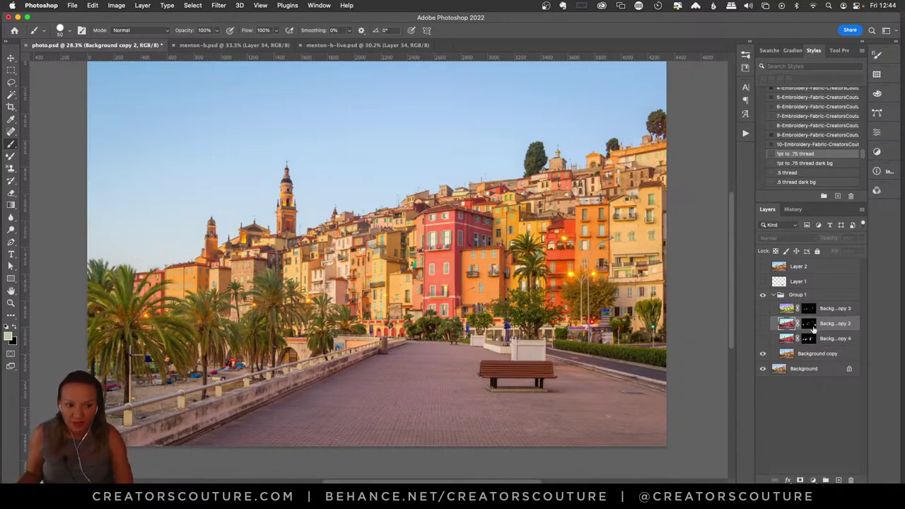
{"action": "left_click", "coordinate": [764, 325]}
{"action": "left_click", "coordinate": [763, 329]}
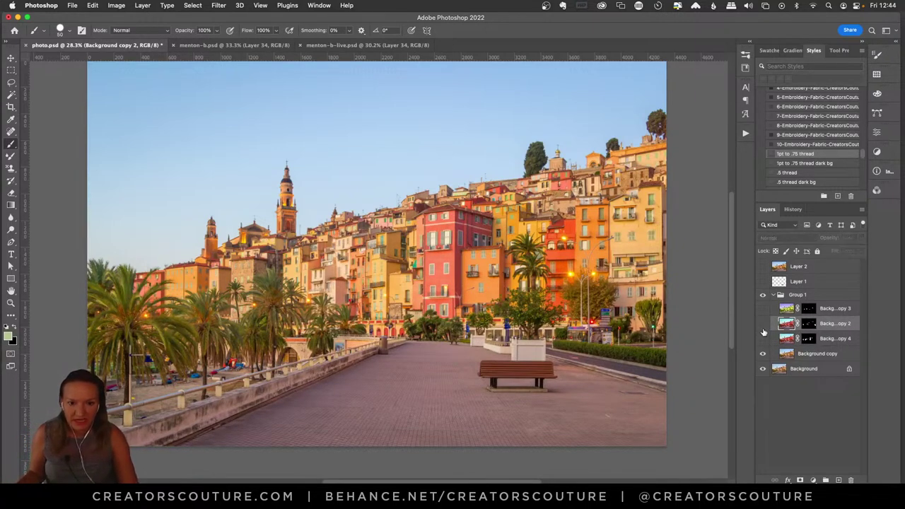
{"action": "left_click", "coordinate": [762, 328]}
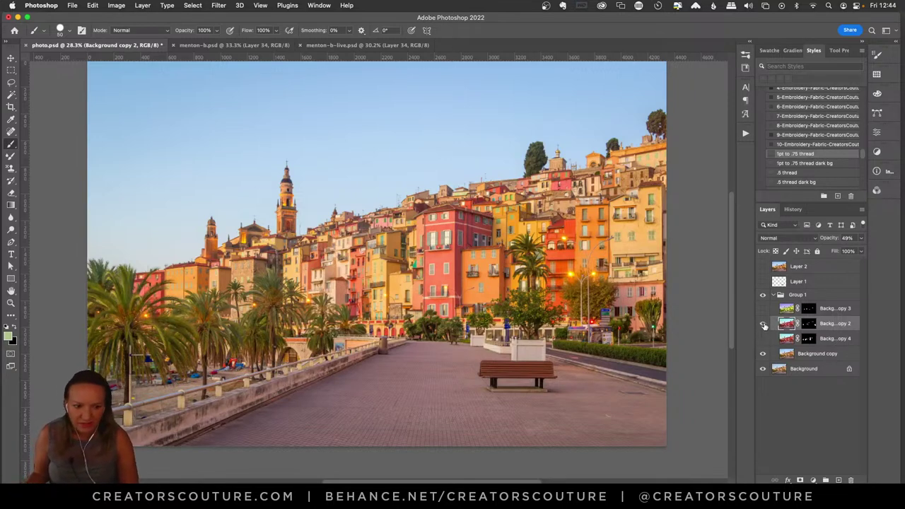
{"action": "left_click", "coordinate": [763, 327]}
{"action": "left_click", "coordinate": [763, 327]}
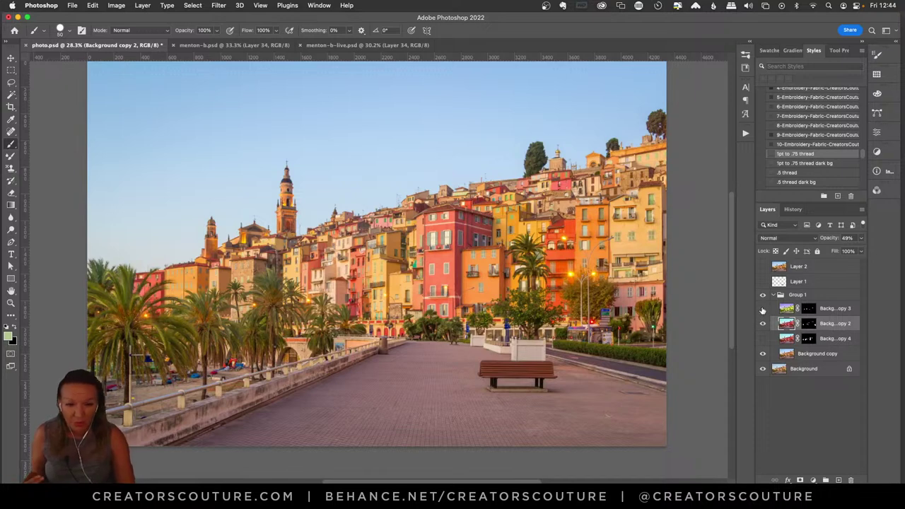
{"action": "left_click", "coordinate": [762, 310]}
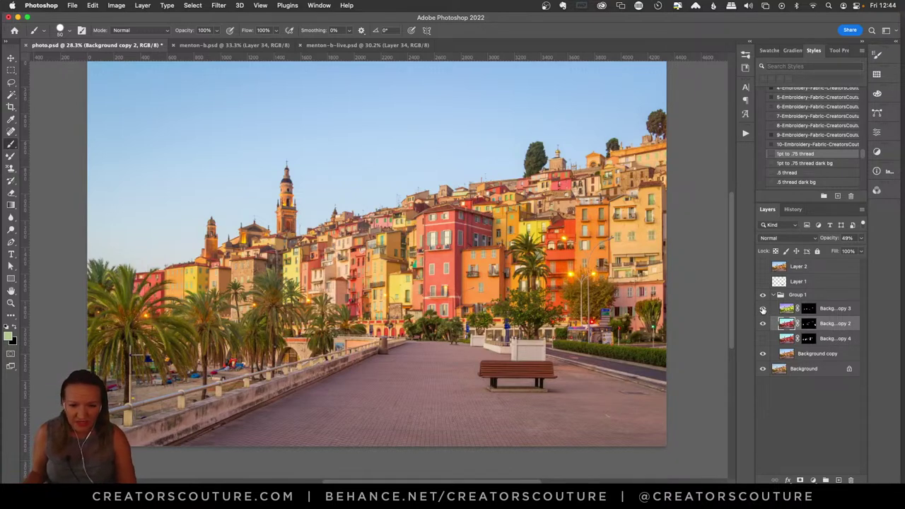
{"action": "left_click", "coordinate": [763, 310]}
{"action": "left_click", "coordinate": [762, 309]}
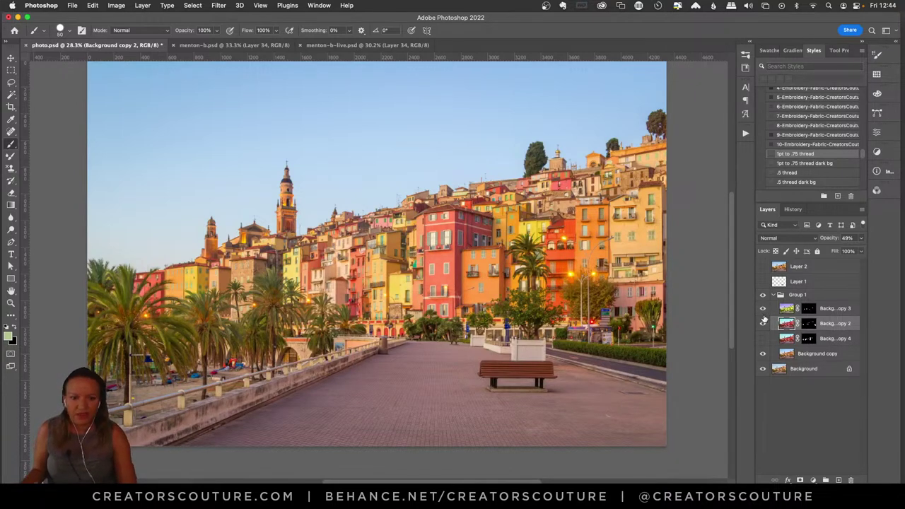
- Return Background copy 2 to 49% opacity, then show and select Layer 1 to hide the bench
{"action": "left_click", "coordinate": [822, 312]}
{"action": "left_click", "coordinate": [821, 325]}
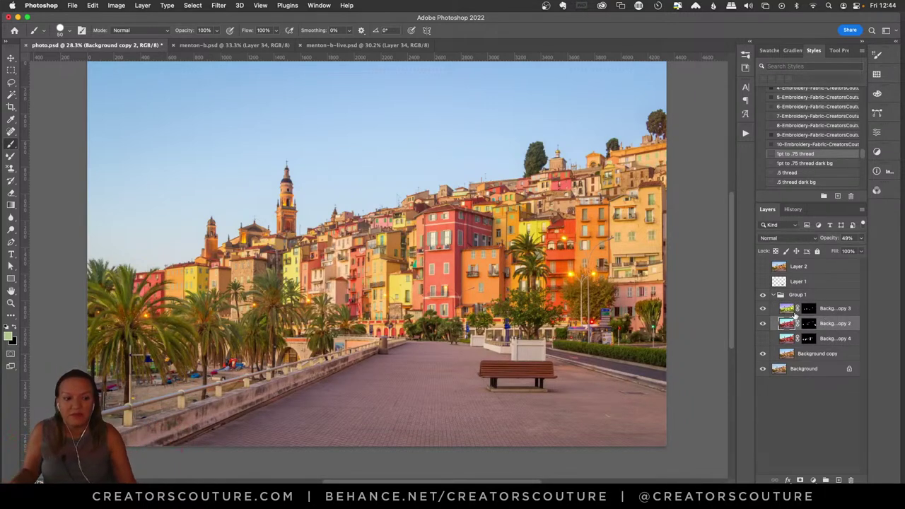
{"action": "left_click_drag", "start_coordinate": [859, 241], "coordinate": [874, 257]}
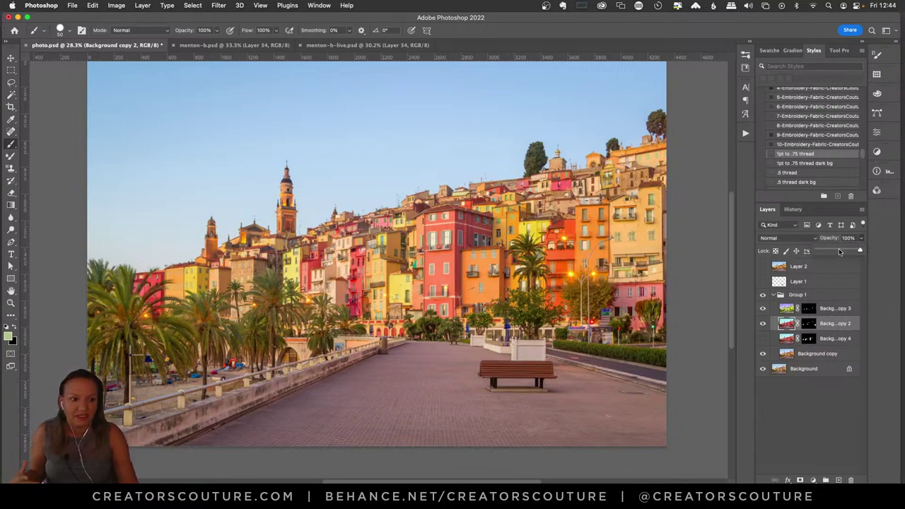
{"action": "left_click", "coordinate": [839, 250]}
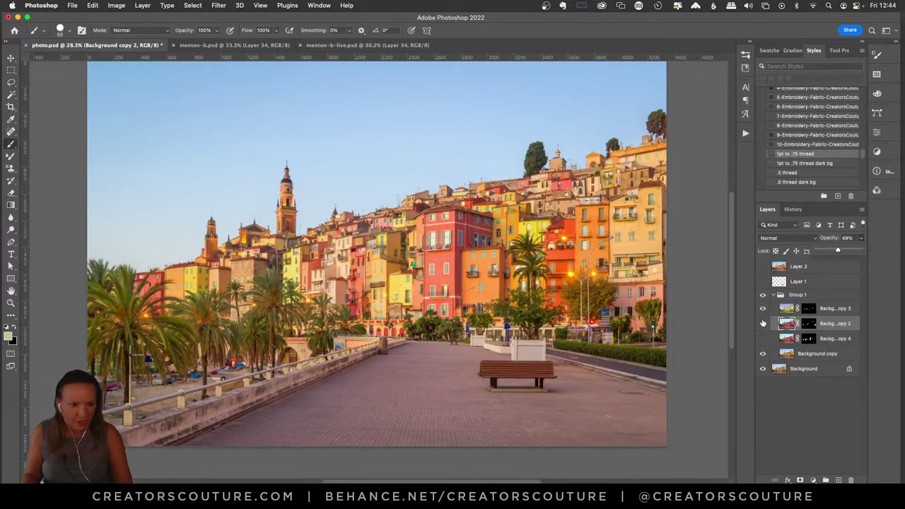
{"action": "left_click", "coordinate": [763, 282]}
{"action": "left_click", "coordinate": [810, 283]}
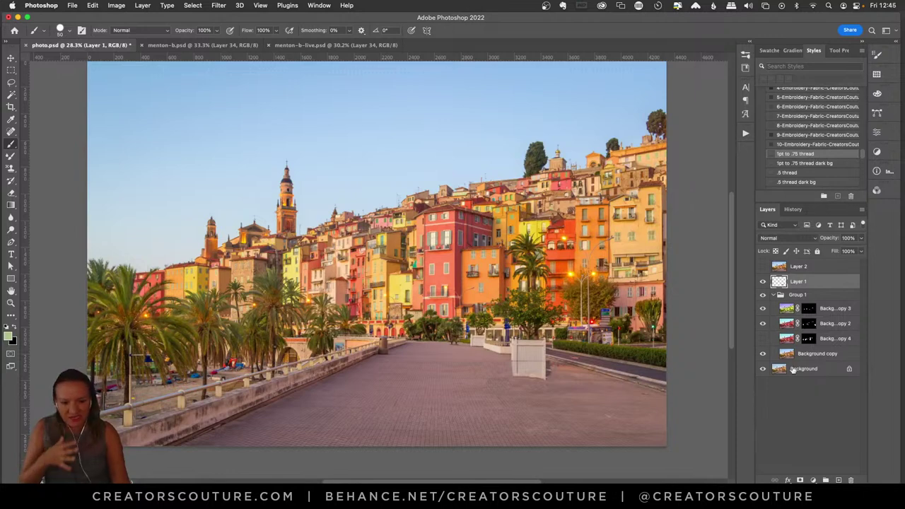
- Add new Layer 3, choose the Spot Healing Brush, and hide Layer 1 to reveal the bench
{"action": "left_click", "coordinate": [838, 480]}
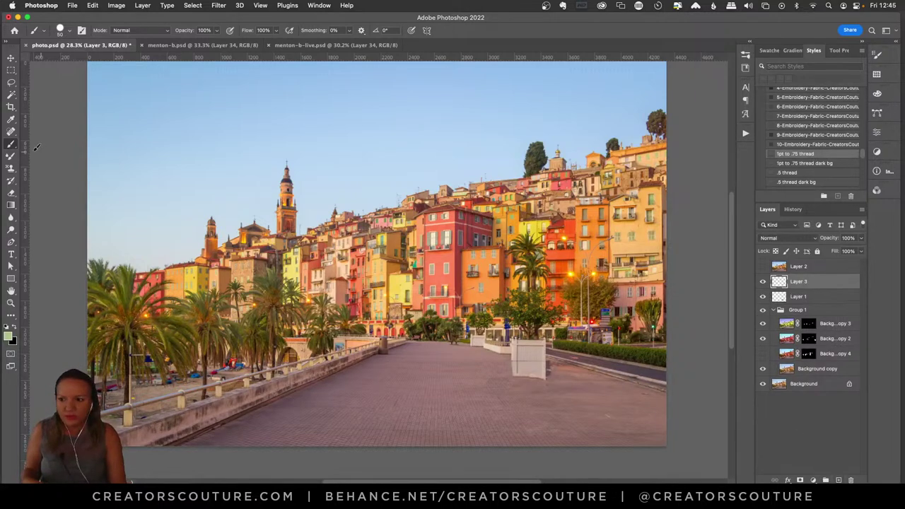
{"action": "left_click", "coordinate": [11, 133]}
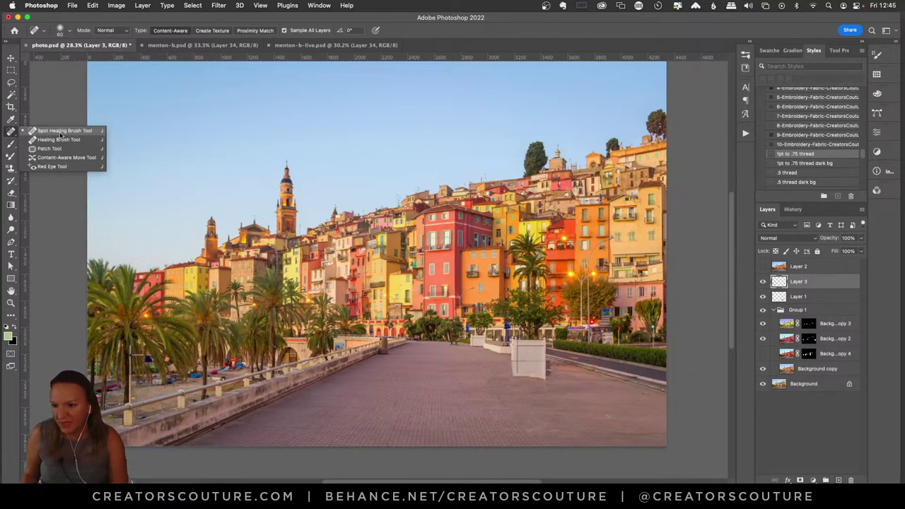
{"action": "left_click", "coordinate": [65, 131]}
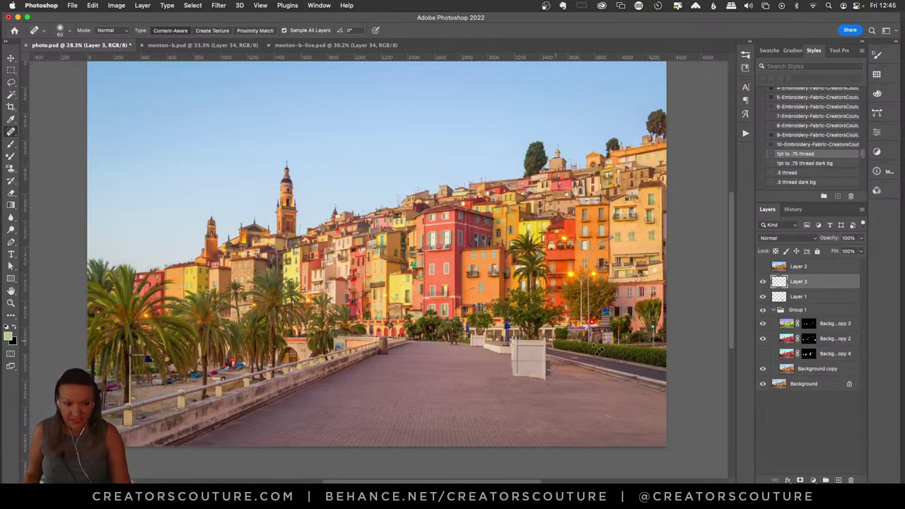
{"action": "left_click", "coordinate": [763, 297]}
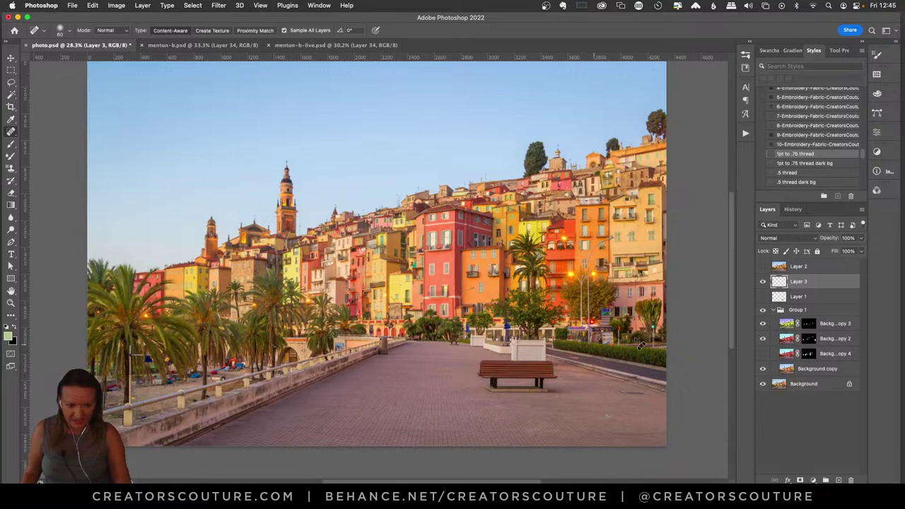
{"action": "left_click", "coordinate": [763, 297]}
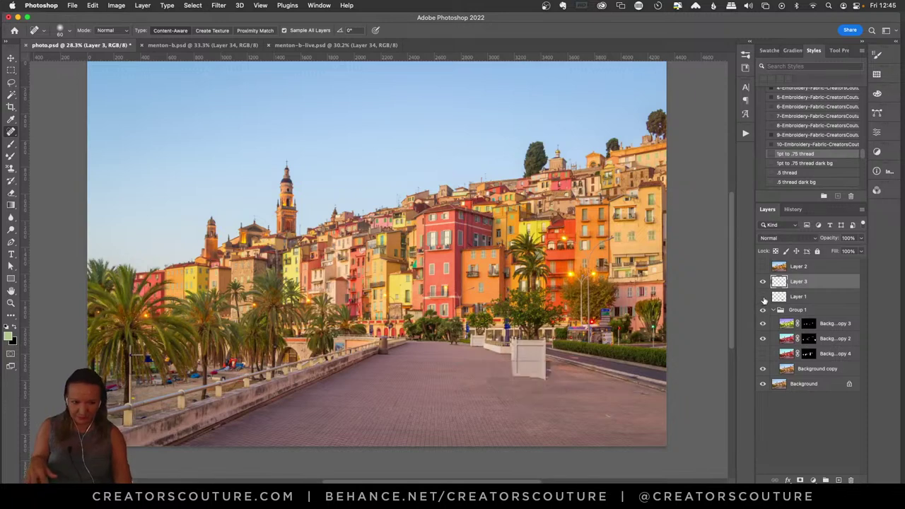
{"action": "left_click", "coordinate": [762, 297]}
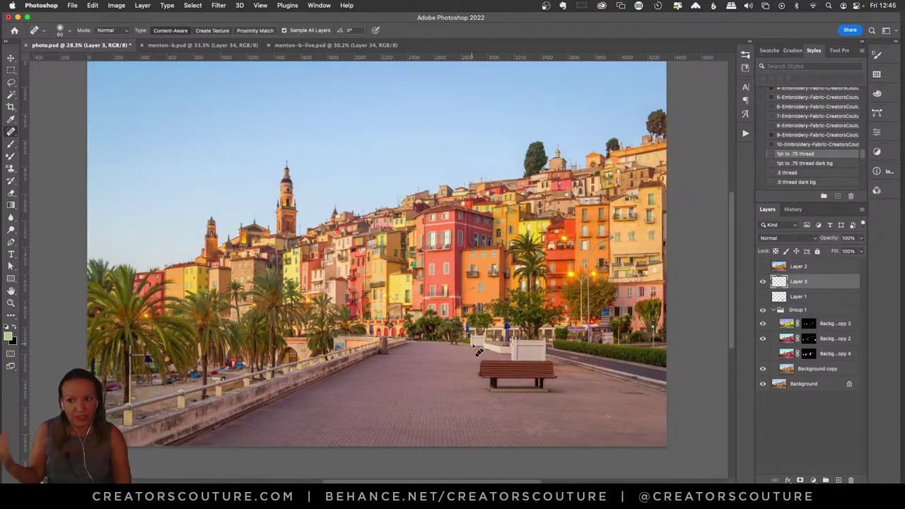
{"action": "left_click", "coordinate": [11, 132]}
{"action": "left_click", "coordinate": [57, 132]}
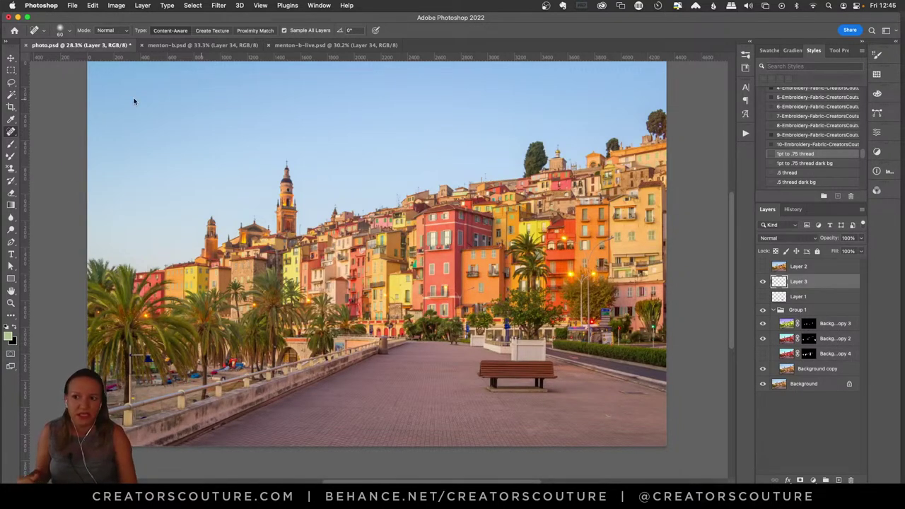
- At 47% brush hardness, heal out the bench, bollards and white planter, then hide Layer 3
{"action": "left_click", "coordinate": [59, 30]}
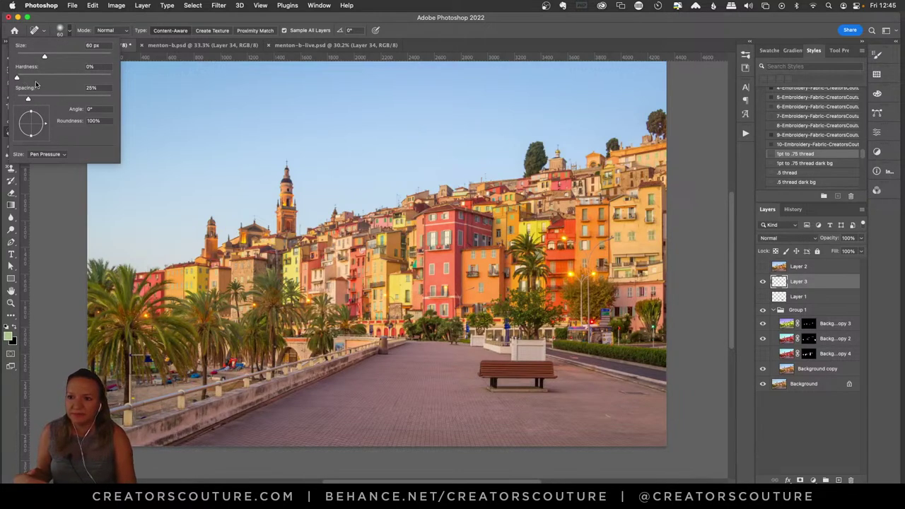
{"action": "left_click_drag", "start_coordinate": [18, 79], "coordinate": [62, 81]}
{"action": "left_click", "coordinate": [59, 30]}
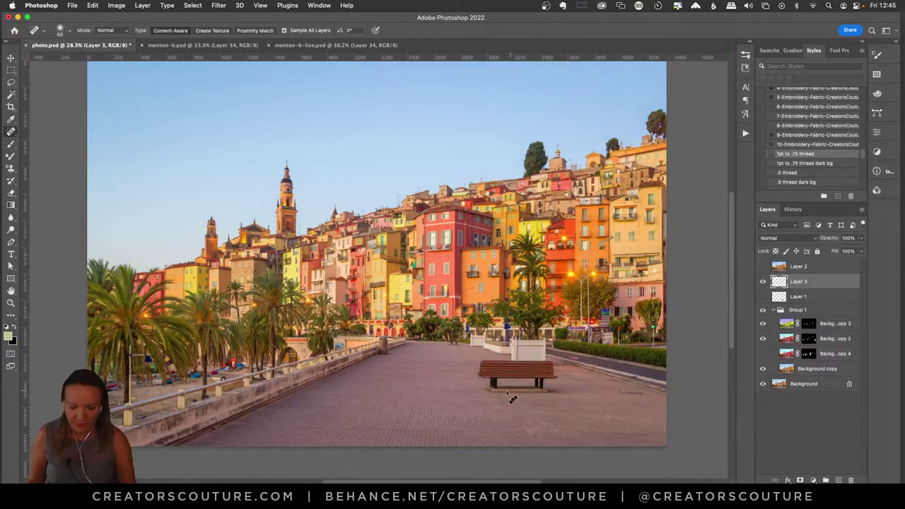
{"action": "mouse_move", "coordinate": [485, 376]}
{"action": "left_mouse_down"}
{"action": "mouse_move", "coordinate": [522, 381]}
{"action": "mouse_move", "coordinate": [483, 393]}
{"action": "mouse_move", "coordinate": [548, 400]}
{"action": "mouse_move", "coordinate": [545, 375]}
{"action": "mouse_move", "coordinate": [503, 379]}
{"action": "mouse_move", "coordinate": [481, 364]}
{"action": "mouse_move", "coordinate": [534, 369]}
{"action": "mouse_move", "coordinate": [530, 359]}
{"action": "mouse_move", "coordinate": [520, 365]}
{"action": "mouse_move", "coordinate": [471, 348]}
{"action": "mouse_move", "coordinate": [513, 350]}
{"action": "mouse_move", "coordinate": [550, 365]}
{"action": "mouse_move", "coordinate": [475, 352]}
{"action": "left_mouse_up"}
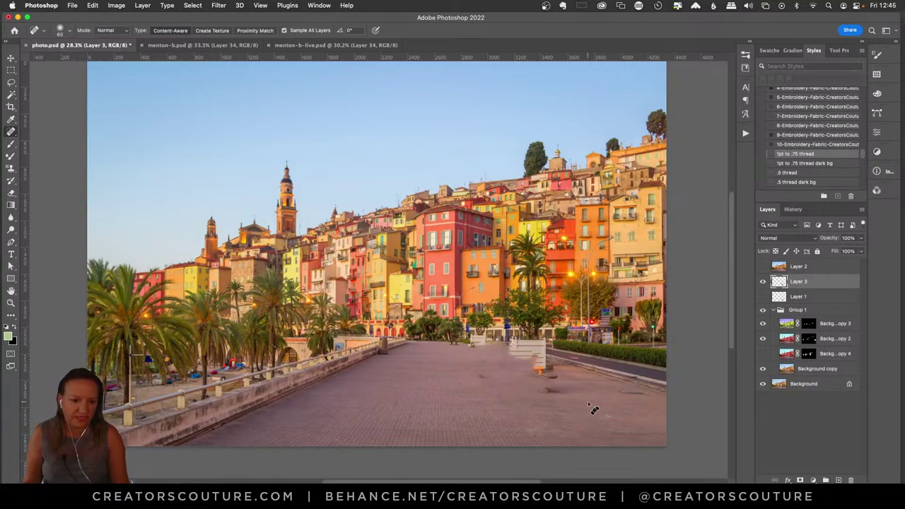
{"action": "mouse_move", "coordinate": [553, 365]}
{"action": "left_mouse_down"}
{"action": "mouse_move", "coordinate": [541, 383]}
{"action": "mouse_move", "coordinate": [550, 383]}
{"action": "mouse_move", "coordinate": [551, 400]}
{"action": "mouse_move", "coordinate": [521, 395]}
{"action": "left_mouse_up"}
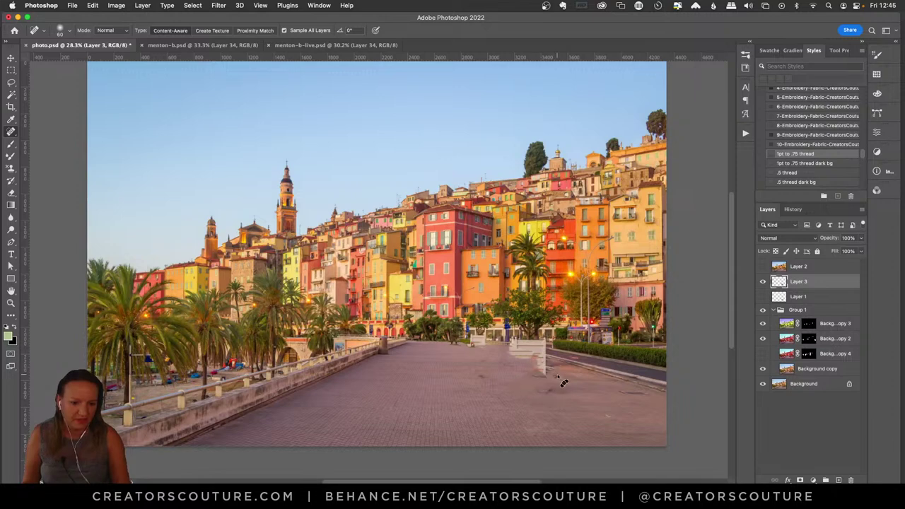
{"action": "mouse_move", "coordinate": [529, 359]}
{"action": "left_mouse_down"}
{"action": "mouse_move", "coordinate": [484, 379]}
{"action": "mouse_move", "coordinate": [493, 380]}
{"action": "mouse_move", "coordinate": [465, 347]}
{"action": "mouse_move", "coordinate": [491, 352]}
{"action": "mouse_move", "coordinate": [510, 394]}
{"action": "mouse_move", "coordinate": [495, 349]}
{"action": "left_mouse_up"}
{"action": "left_click", "coordinate": [486, 375]}
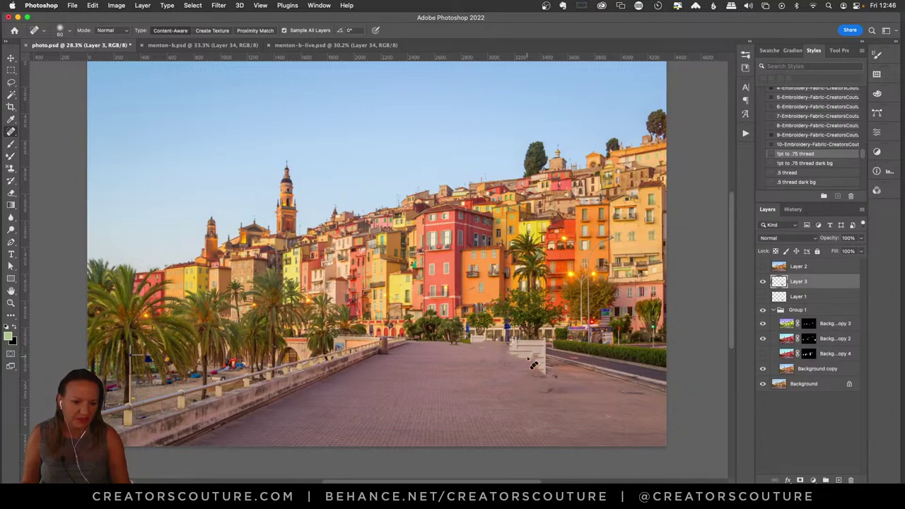
{"action": "left_click", "coordinate": [764, 281]}
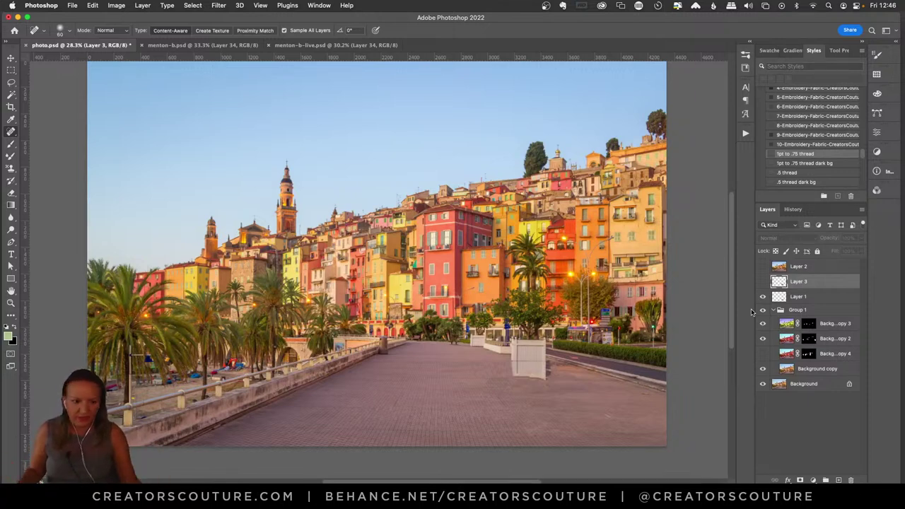
- Above Layer 2, stamp the visible photo into new Layer 4, then switch to menton-b-live.psd
{"action": "left_click", "coordinate": [812, 269]}
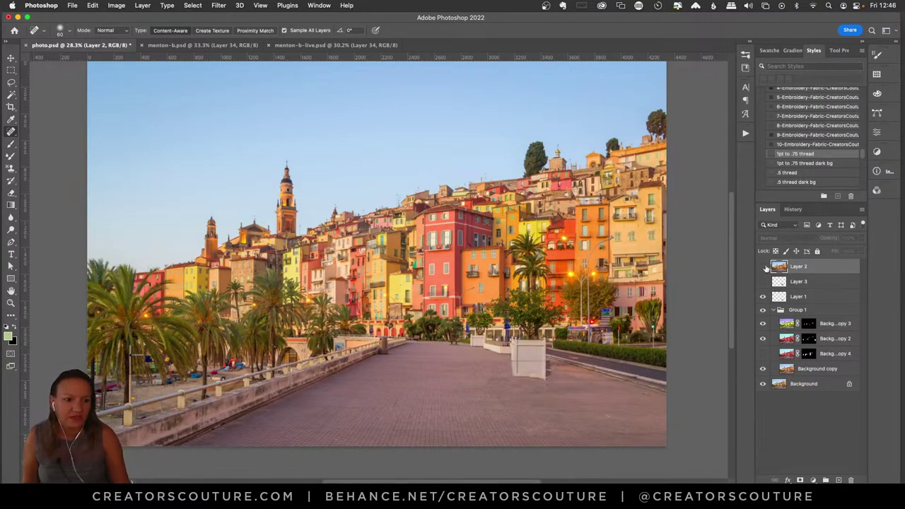
{"action": "left_click", "coordinate": [839, 480]}
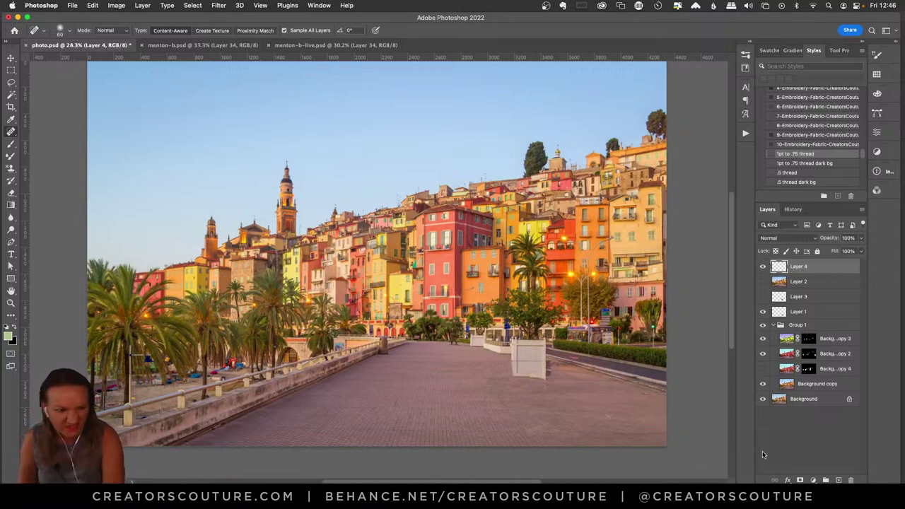
{"action": "key", "text": "super+alt+shift+e"}
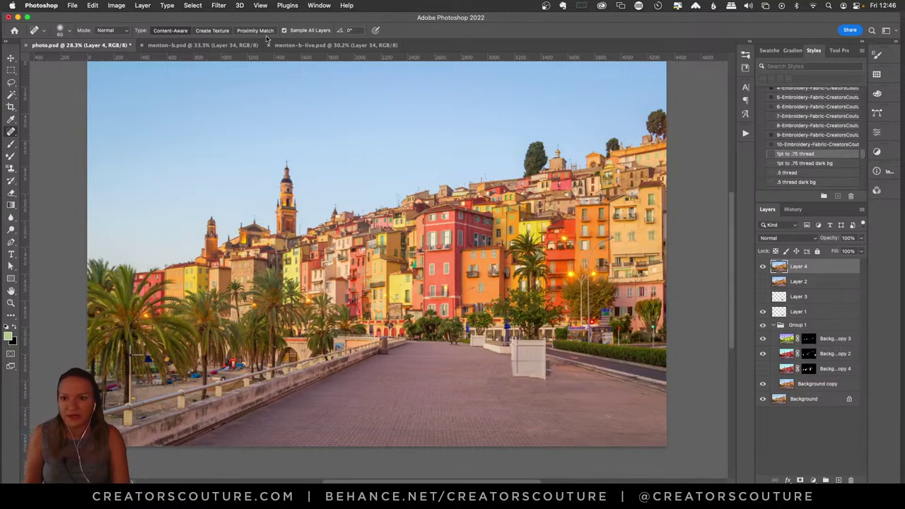
{"action": "left_click", "coordinate": [293, 47]}
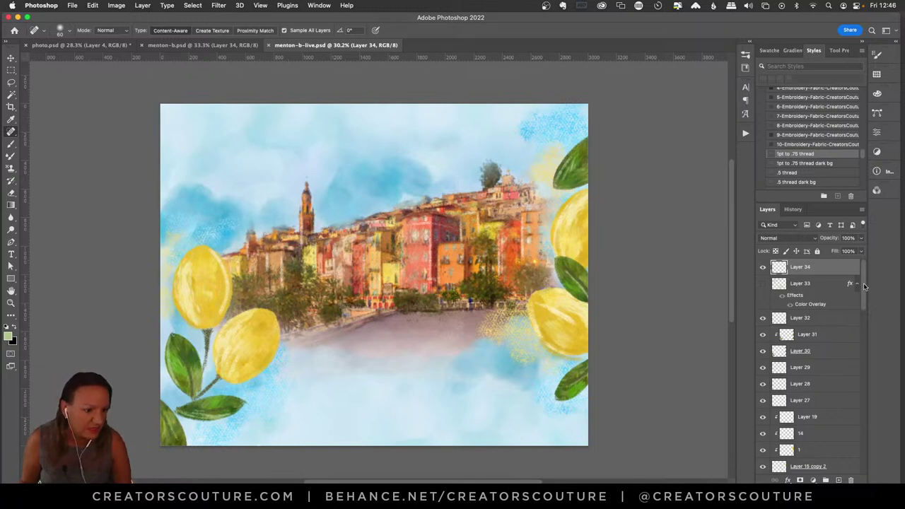
- Select st 1 through Layer 34 and group them with Cmd+G into Group 2
{"action": "left_click_drag", "start_coordinate": [864, 283], "coordinate": [868, 251]}
{"action": "left_click", "coordinate": [806, 385]}
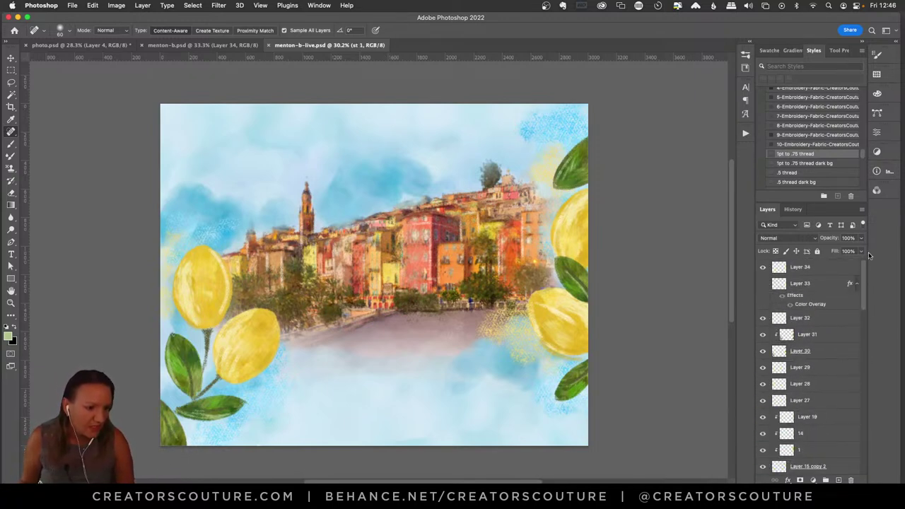
{"action": "left_click", "coordinate": [828, 270], "text": "shift"}
{"action": "key", "text": "super+g"}
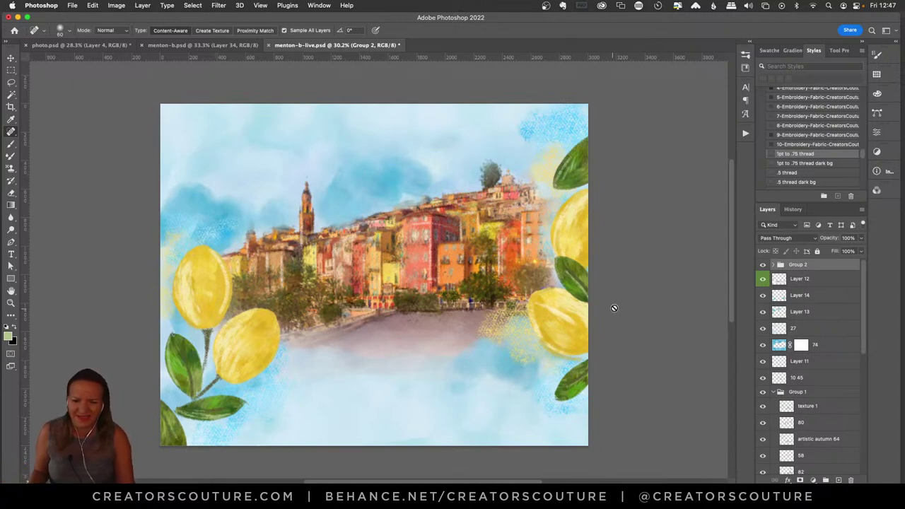
- Hide the lemons and leaves in Group 2 and zoom the view to about 31.9%
{"action": "left_click", "coordinate": [764, 265]}
{"action": "left_click", "coordinate": [763, 266]}
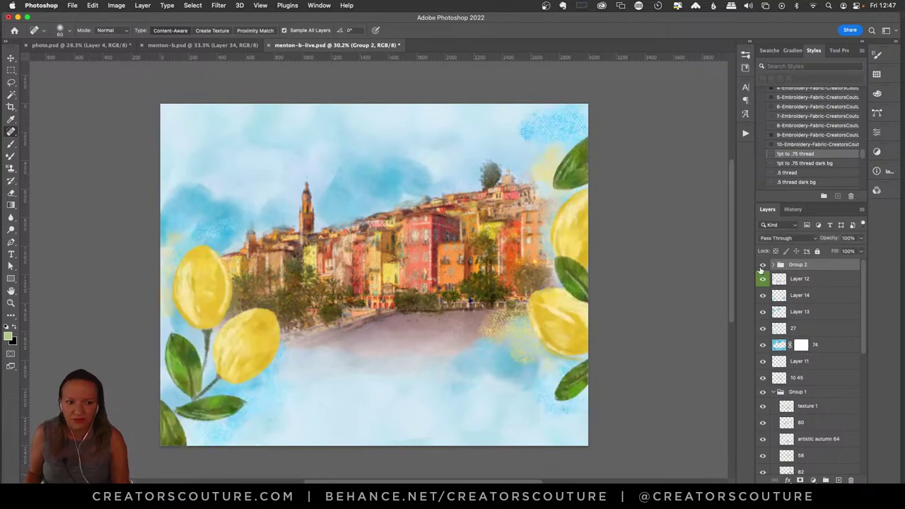
{"action": "left_click", "coordinate": [764, 266]}
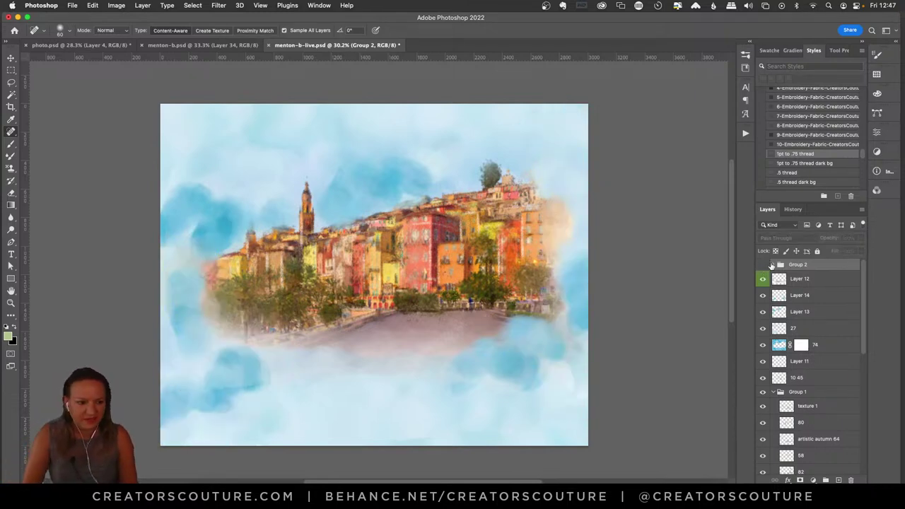
{"action": "key", "text": "super+plus"}
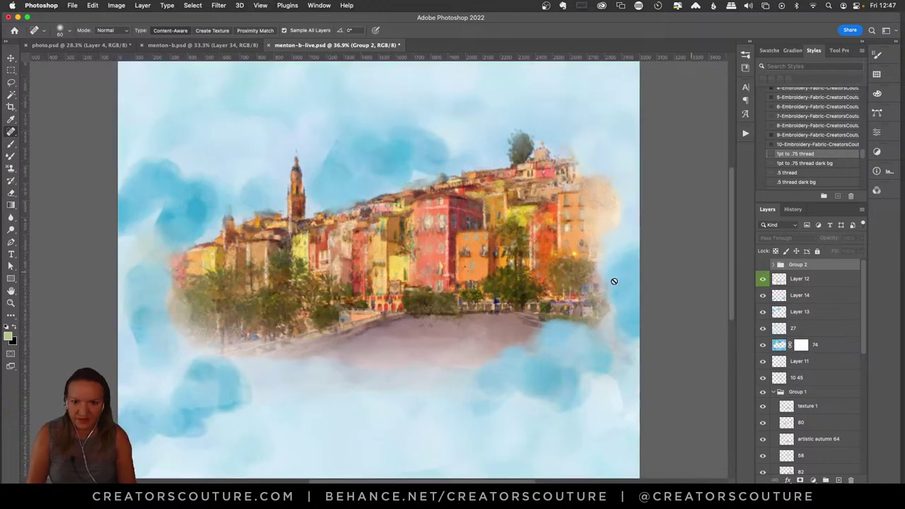
{"action": "left_click", "coordinate": [10, 303]}
{"action": "left_click", "coordinate": [434, 303], "text": "alt"}
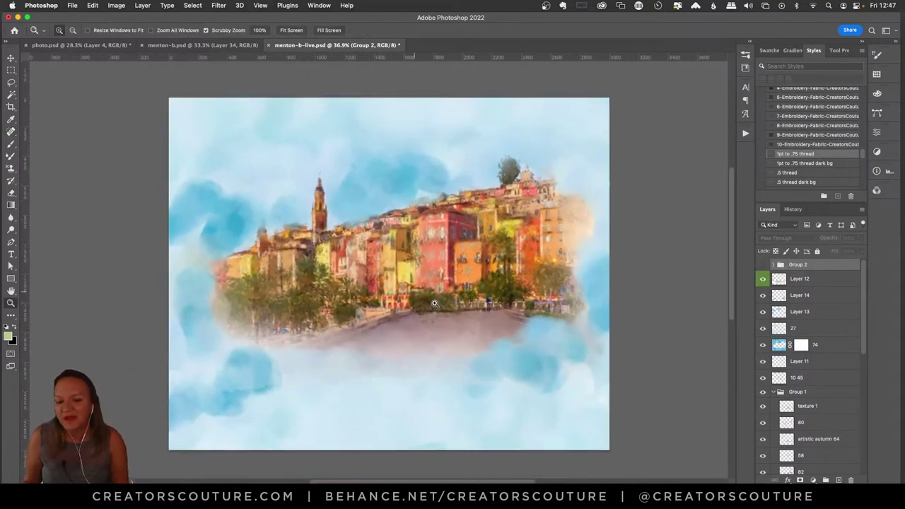
{"action": "left_click_drag", "start_coordinate": [434, 303], "coordinate": [438, 293]}
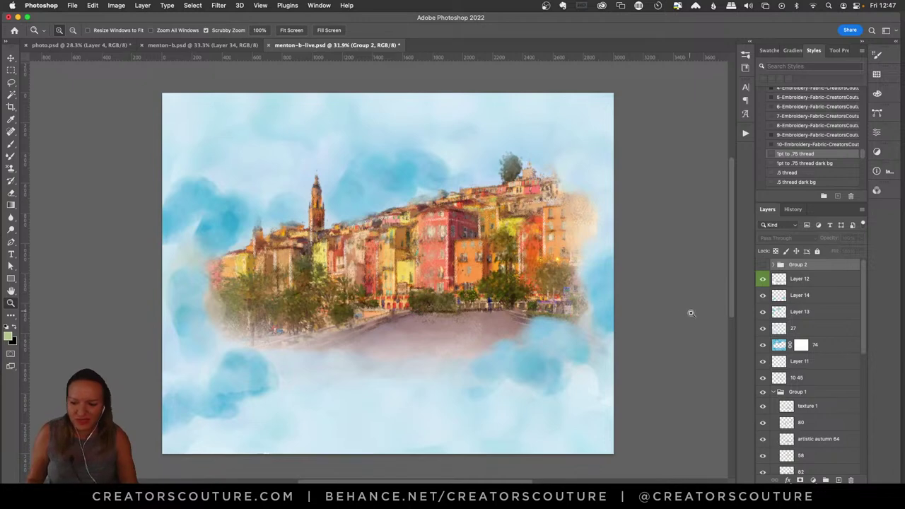
- Compare the cloud layers, then group Layer 12 down to 10 45 into Group 3
{"action": "left_click", "coordinate": [801, 284]}
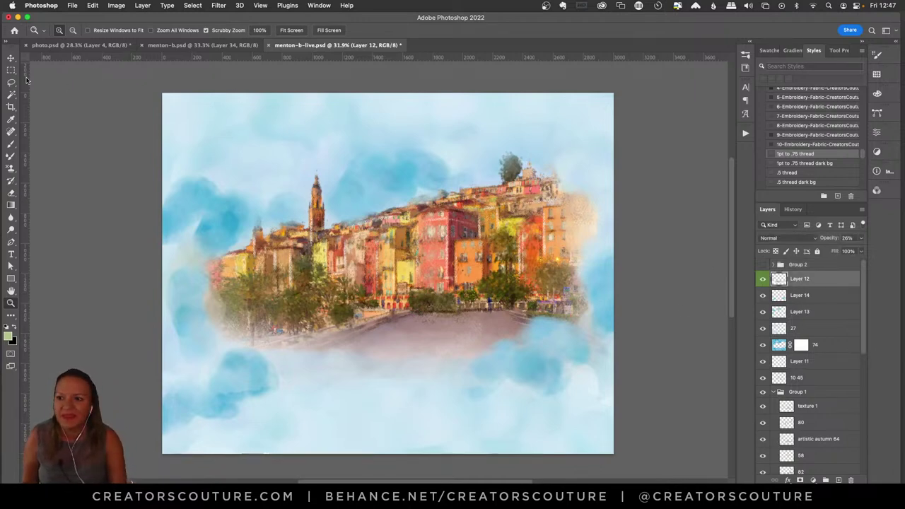
{"action": "key", "text": "v"}
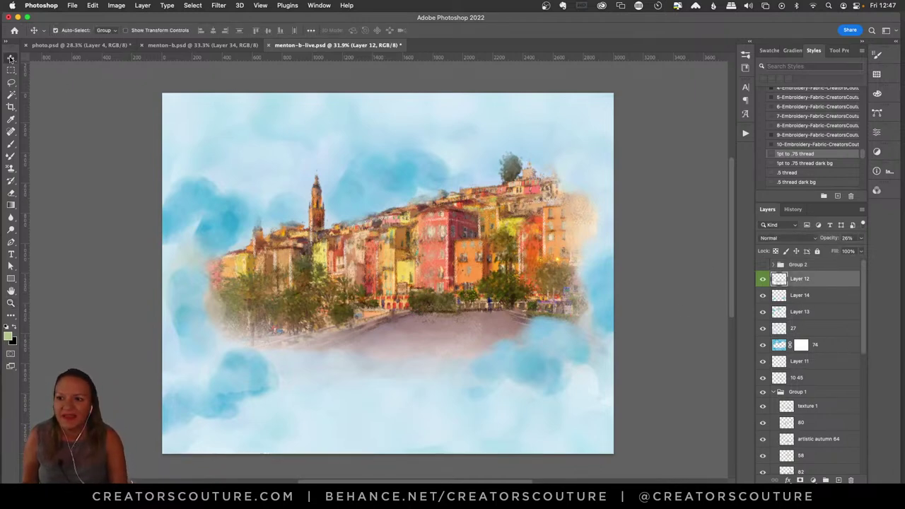
{"action": "left_click", "coordinate": [763, 280]}
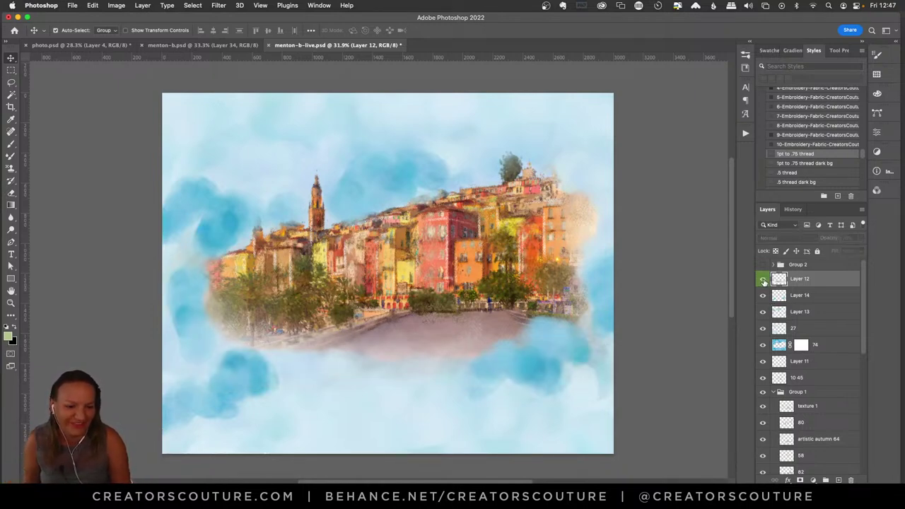
{"action": "left_click", "coordinate": [763, 279]}
{"action": "scroll", "coordinate": [865, 312], "scroll_direction": "down", "scroll_amount": 2}
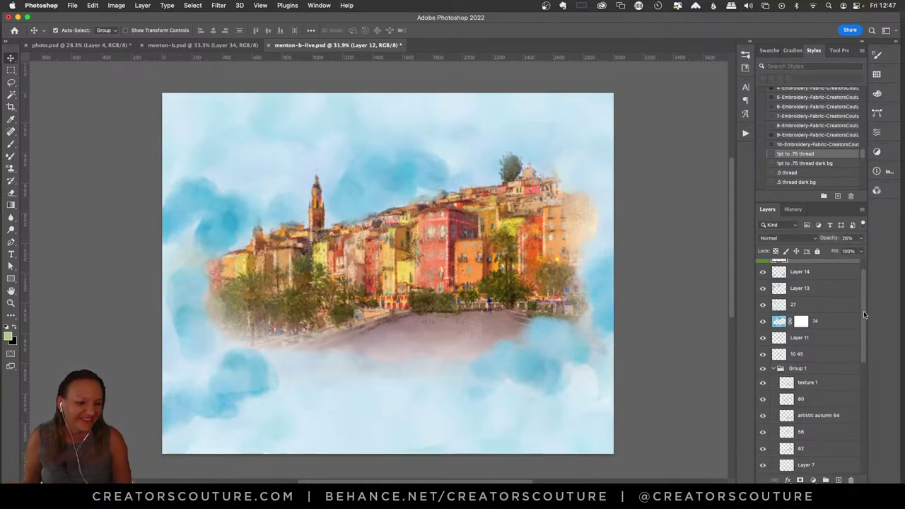
{"action": "scroll", "coordinate": [861, 300], "scroll_direction": "up", "scroll_amount": 2}
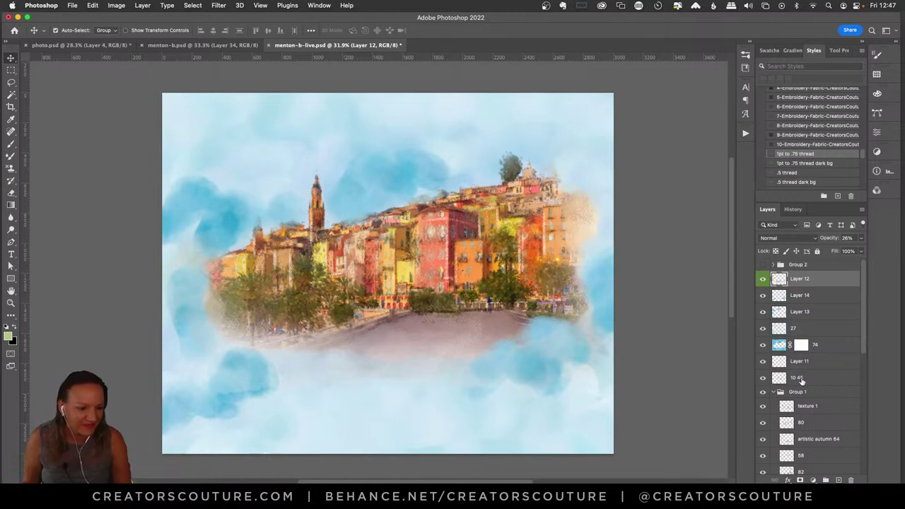
{"action": "left_click", "coordinate": [764, 377]}
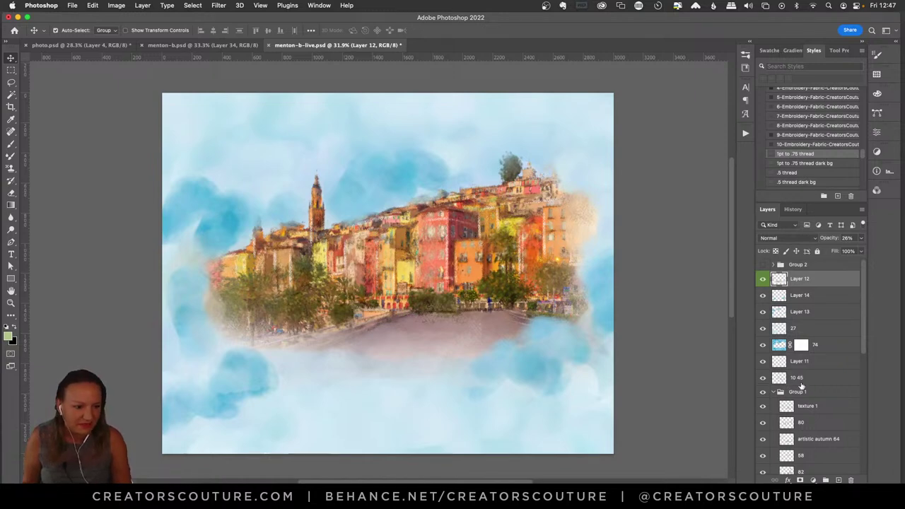
{"action": "left_click", "coordinate": [801, 382], "text": "shift"}
{"action": "key", "text": "super+g"}
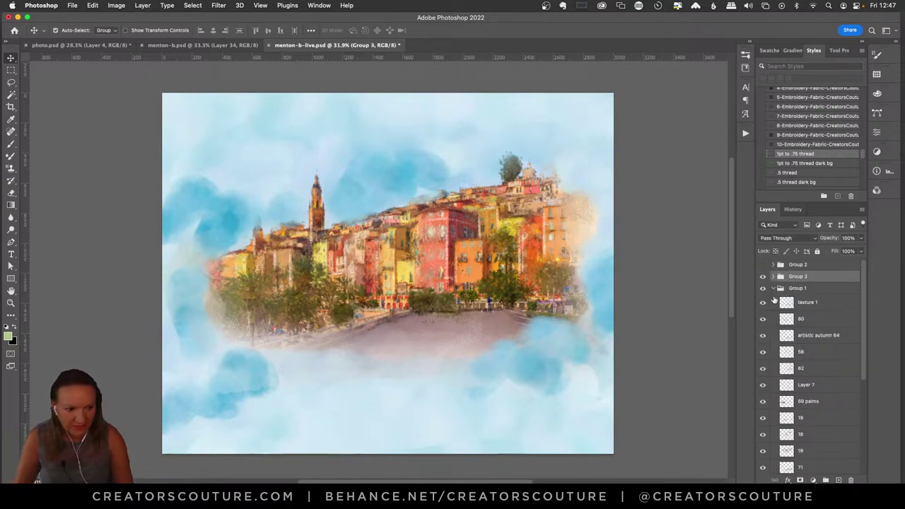
- Hide Group 3 and Group 1, collapse Group 1, and save the document
{"action": "left_click", "coordinate": [764, 280]}
{"action": "left_click", "coordinate": [764, 278]}
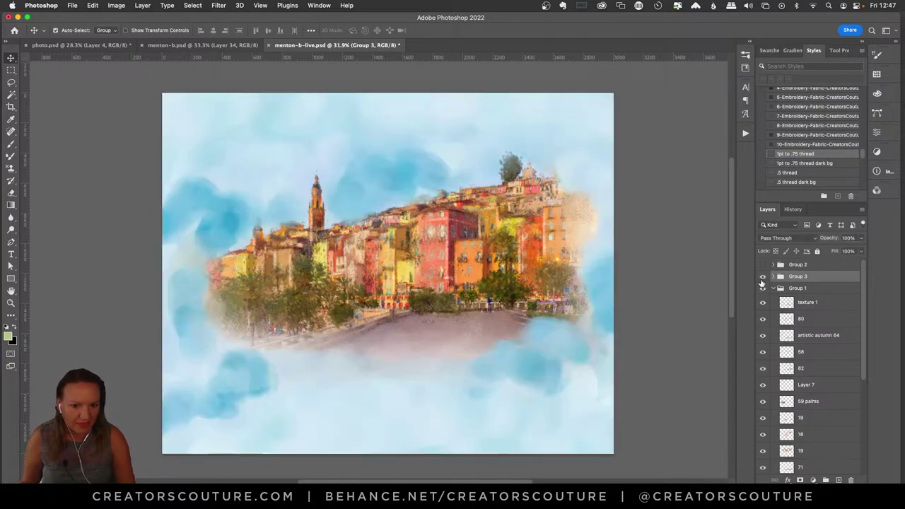
{"action": "left_click", "coordinate": [763, 276]}
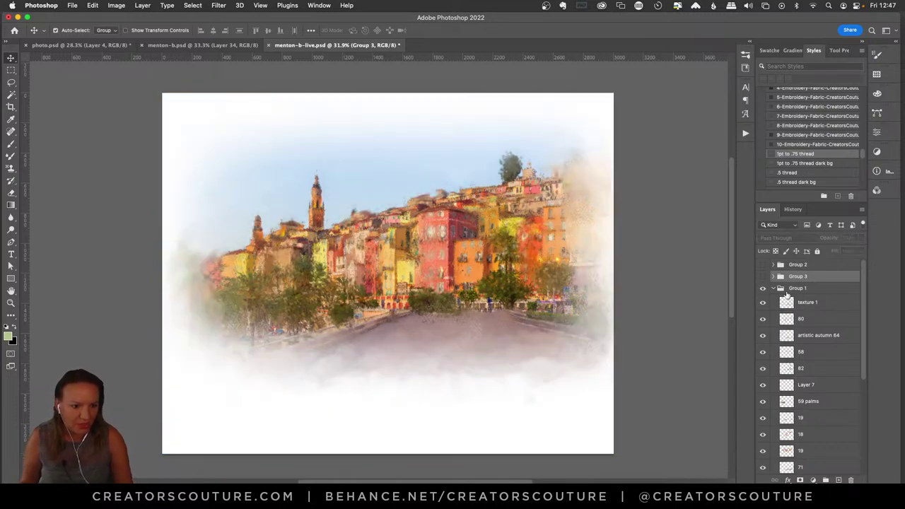
{"action": "left_click", "coordinate": [799, 289]}
{"action": "key", "text": "super+s"}
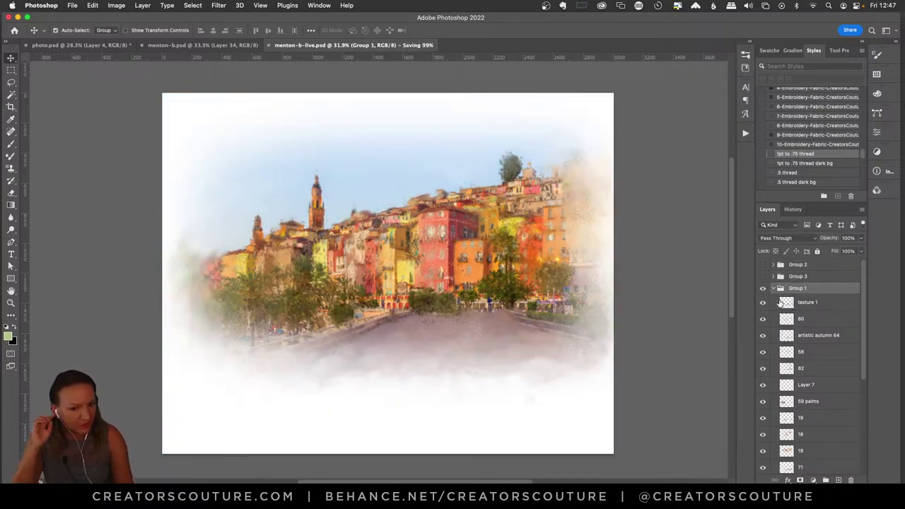
{"action": "left_click", "coordinate": [775, 288]}
{"action": "left_click", "coordinate": [764, 289]}
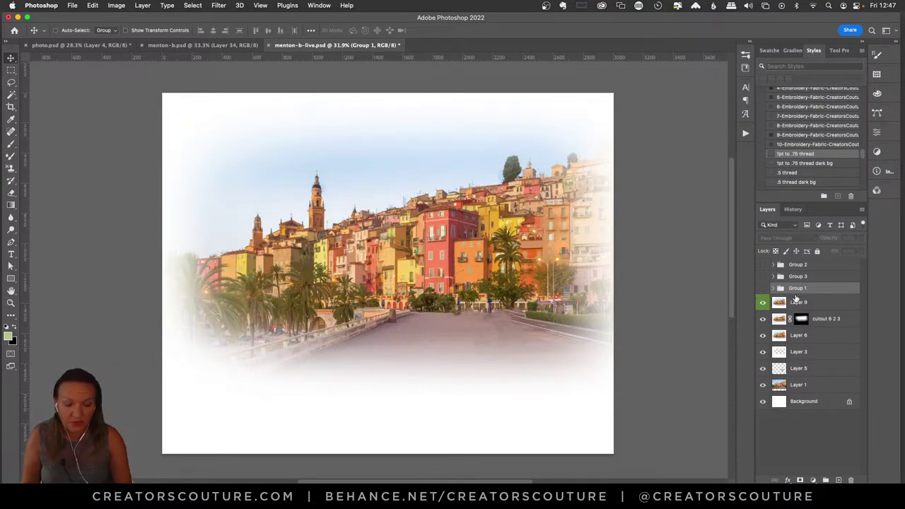
- Save the file and review Layer 9's Layer Style settings, closing them with OK
{"action": "key", "text": "super+s"}
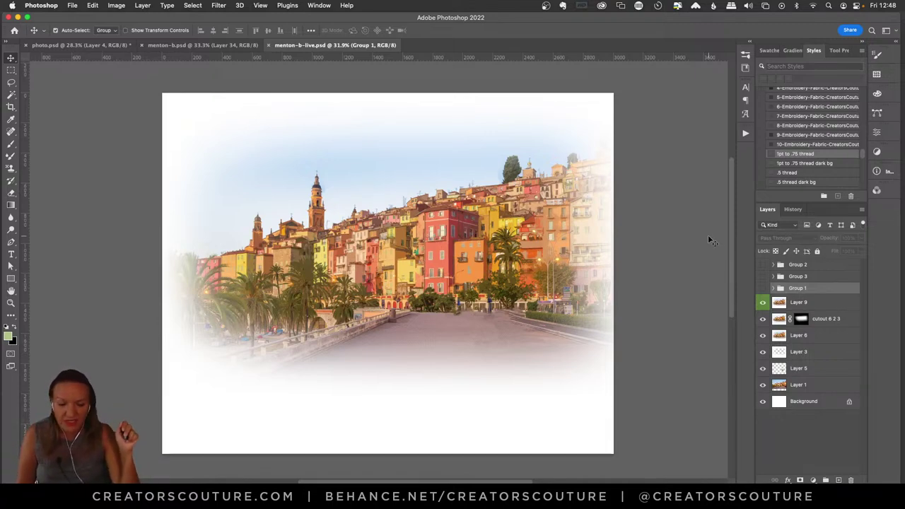
{"action": "double_click", "coordinate": [812, 308]}
{"action": "left_click", "coordinate": [860, 130]}
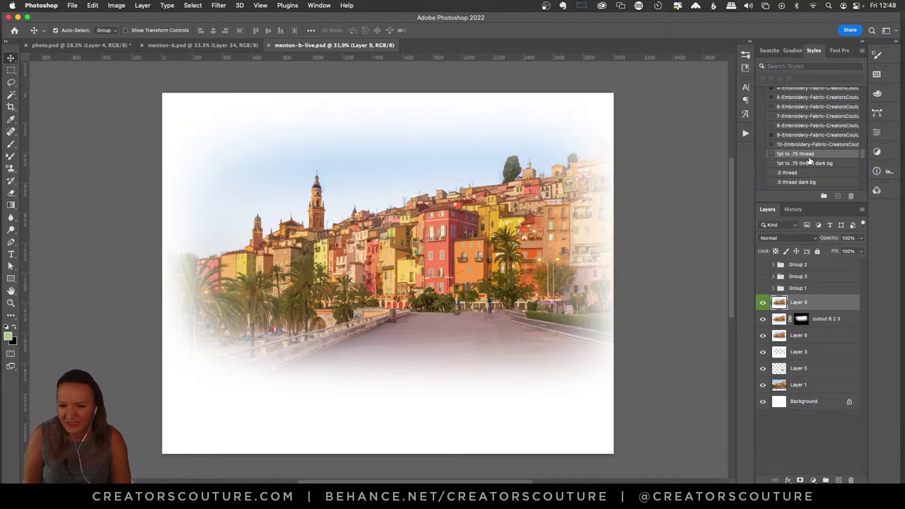
- Toggle Layer 9 off and on twice to compare, then bring Restream Chat forward
{"action": "left_click", "coordinate": [761, 304]}
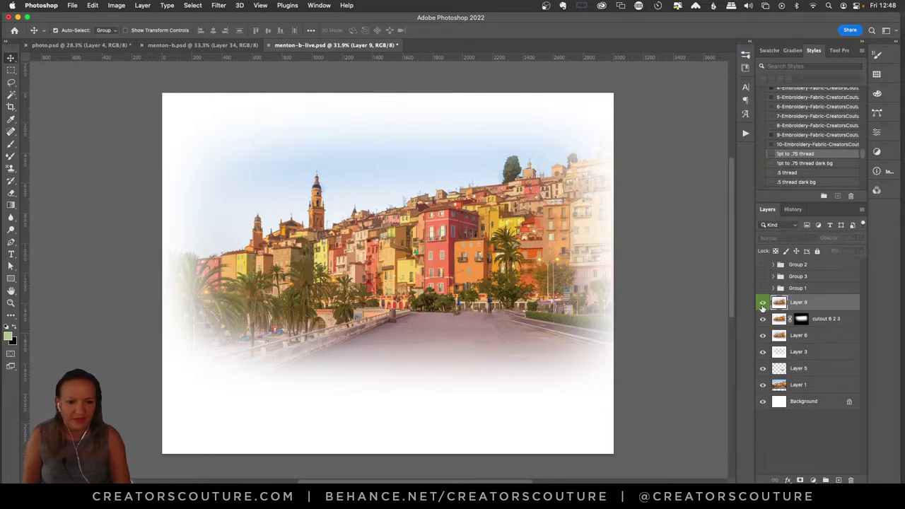
{"action": "left_click", "coordinate": [761, 305]}
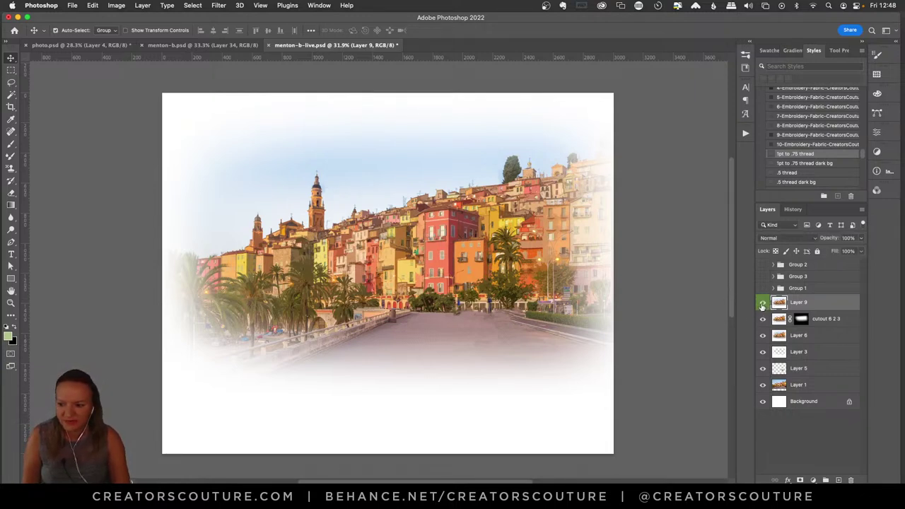
{"action": "left_click", "coordinate": [761, 305]}
{"action": "left_click", "coordinate": [761, 306]}
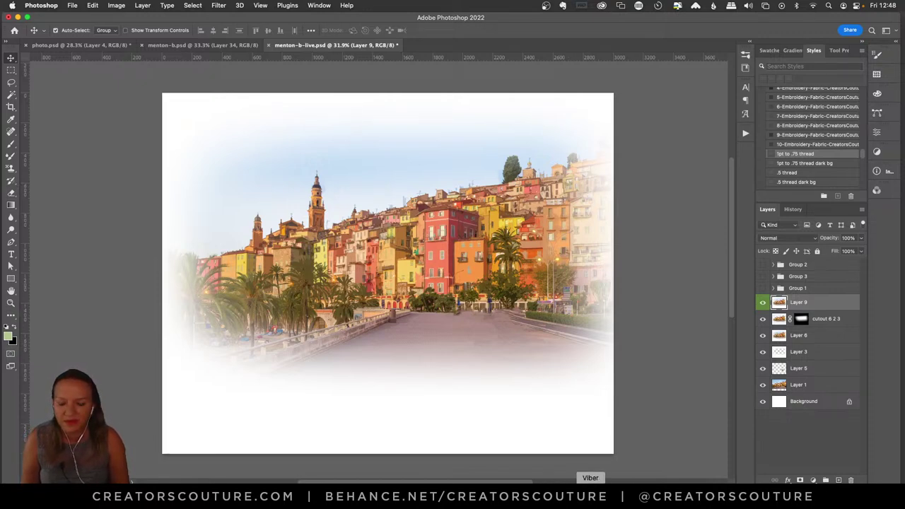
{"action": "left_click", "coordinate": [579, 495]}
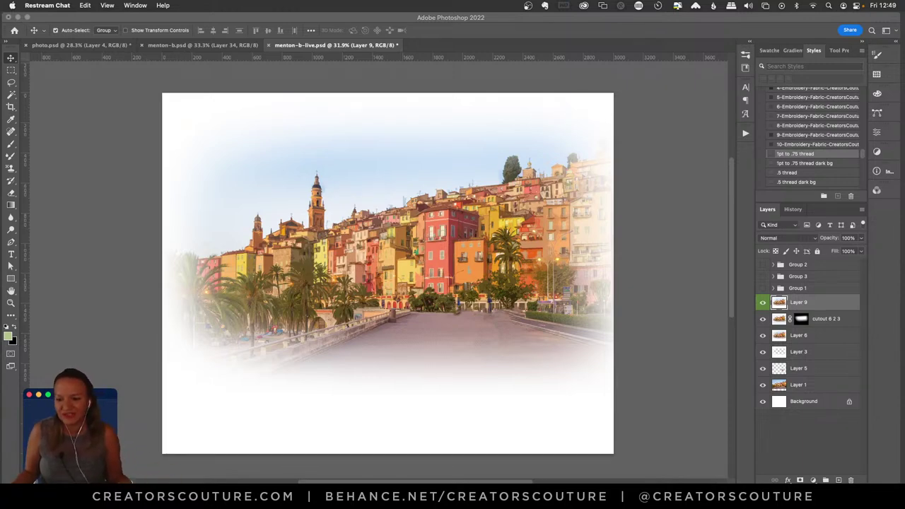
- Hide Layer 9, cutout 6 2 3, Layer 6, Layer 3 and Layer 5, then select Layer 1
{"action": "left_click", "coordinate": [762, 313]}
{"action": "left_click", "coordinate": [763, 302]}
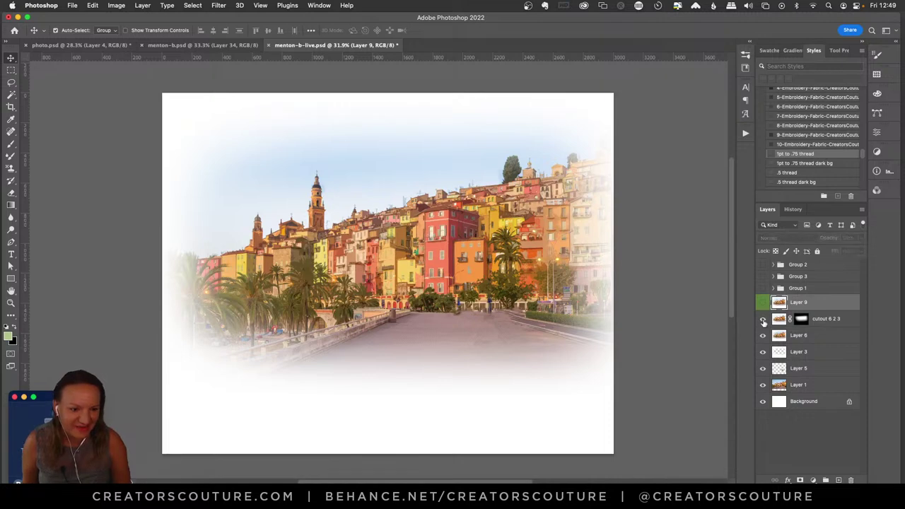
{"action": "left_click_drag", "start_coordinate": [763, 322], "coordinate": [763, 375]}
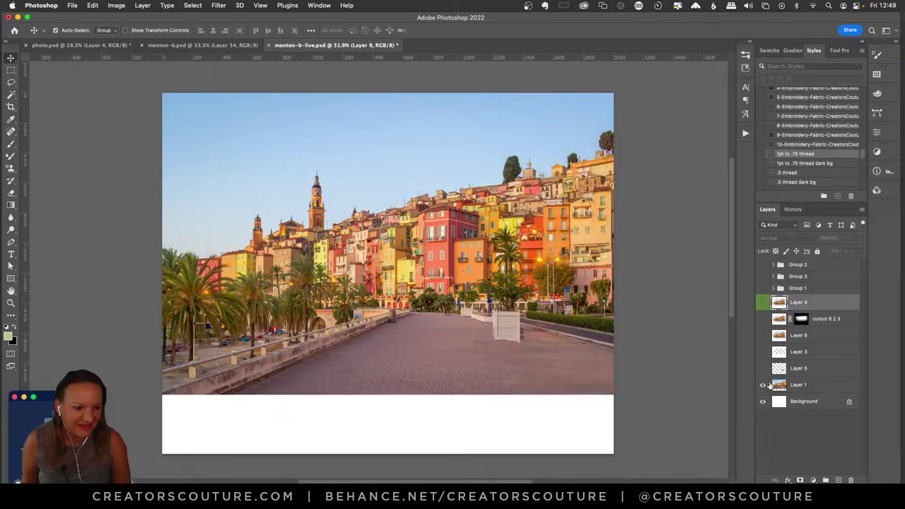
{"action": "left_click", "coordinate": [798, 386]}
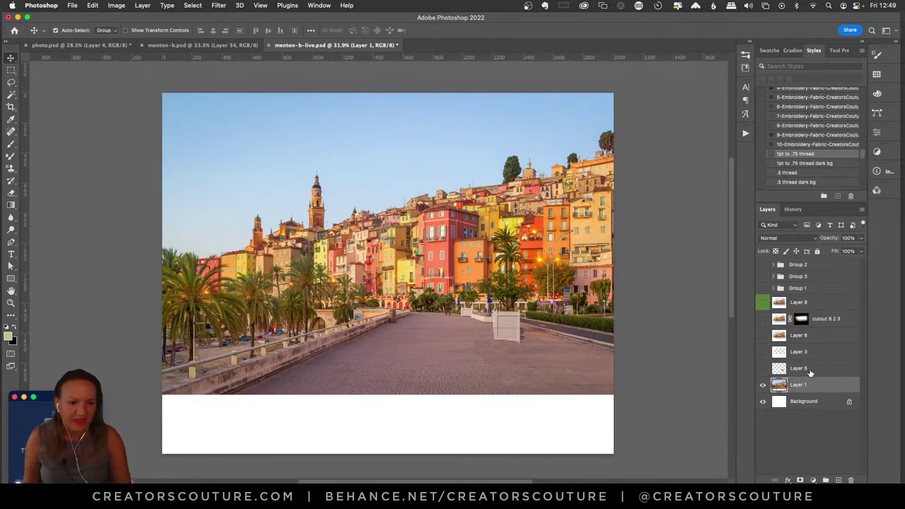
- Show Layer 5 to remove the white kiosk, choose Spot Healing, and show Layer 3's white vignette
{"action": "left_click", "coordinate": [782, 369]}
{"action": "left_click", "coordinate": [763, 368]}
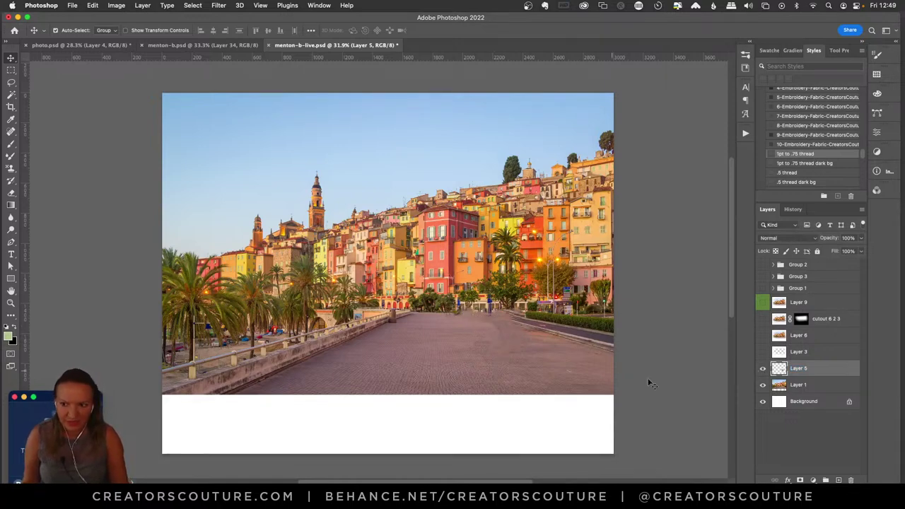
{"action": "left_click", "coordinate": [11, 131]}
{"action": "left_click", "coordinate": [47, 132]}
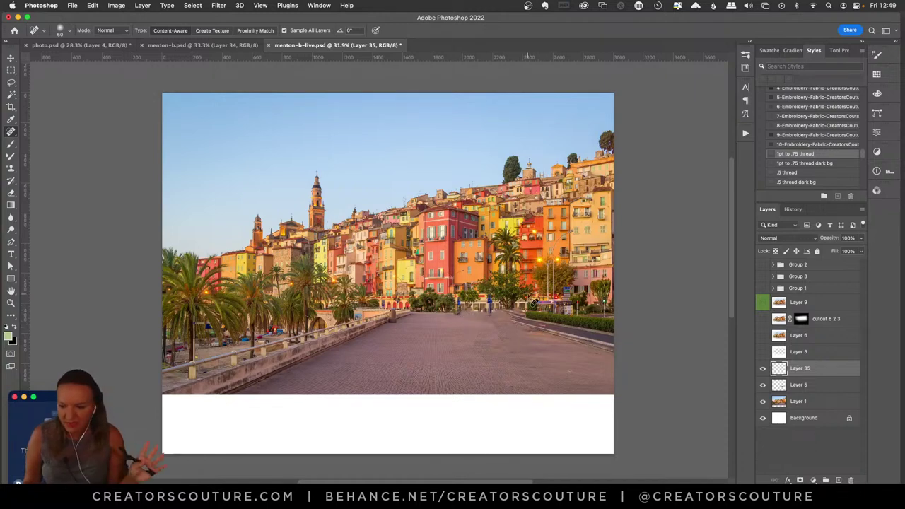
{"action": "left_click", "coordinate": [768, 353]}
{"action": "left_click", "coordinate": [763, 353]}
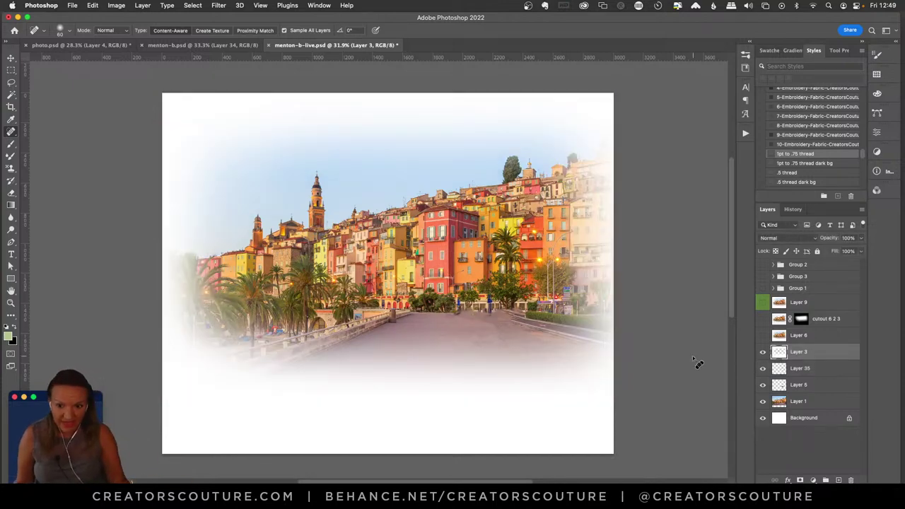
- Set the Gradient tool to the Foreground to Transparent preset from BASICS
{"action": "left_click", "coordinate": [12, 204]}
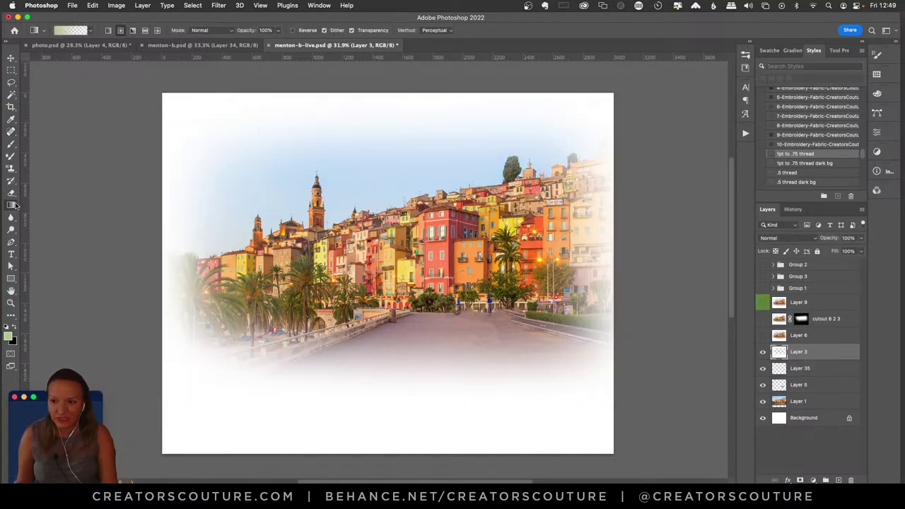
{"action": "left_click", "coordinate": [71, 30]}
{"action": "left_click", "coordinate": [574, 194]}
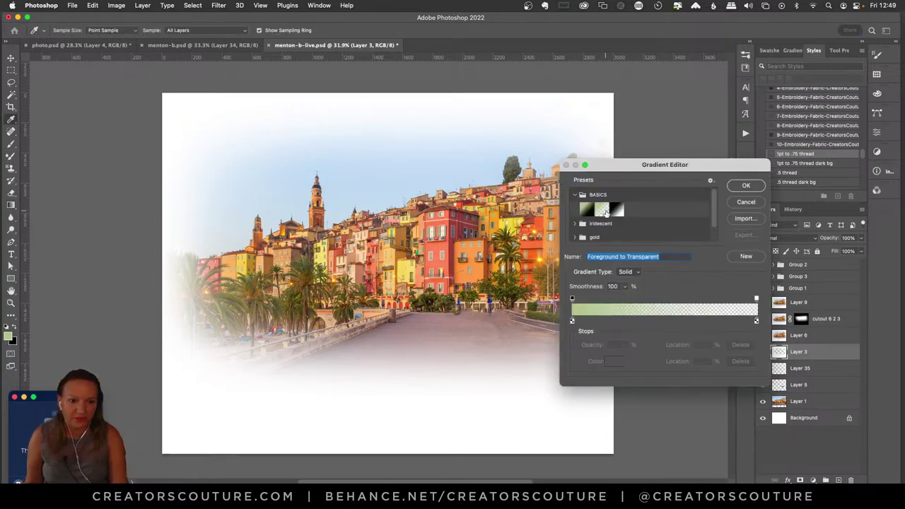
{"action": "left_click", "coordinate": [747, 185]}
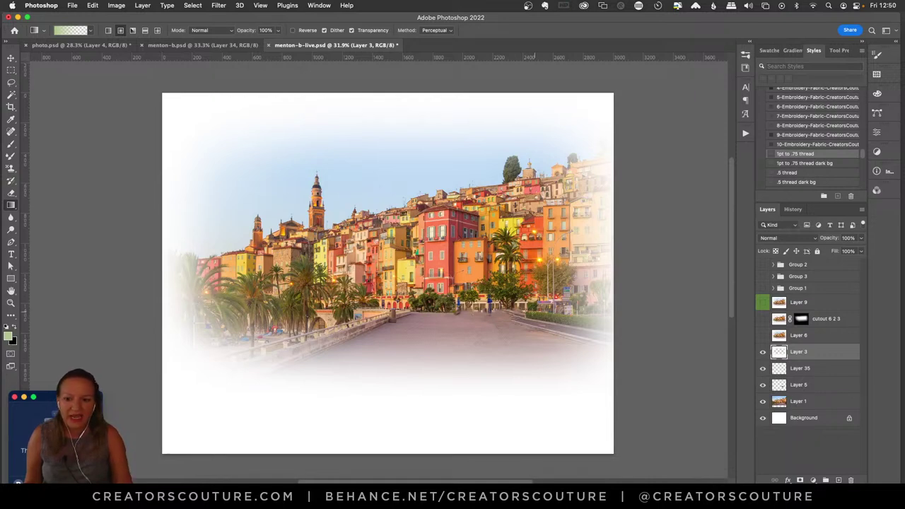
- Compare the vignette, Layer 6 and cutout 6 2 3, keeping Layer 6 visible and adding Layer 36 above it
{"action": "left_click", "coordinate": [763, 353]}
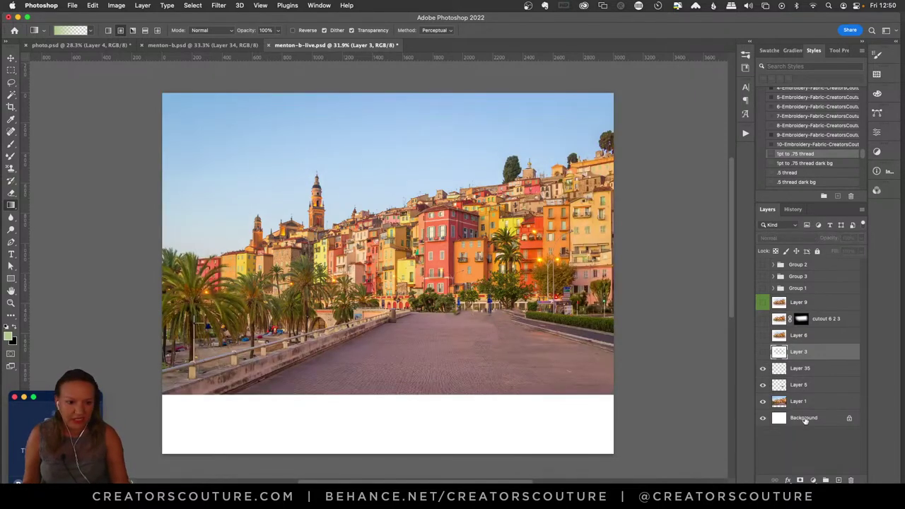
{"action": "left_click", "coordinate": [763, 352]}
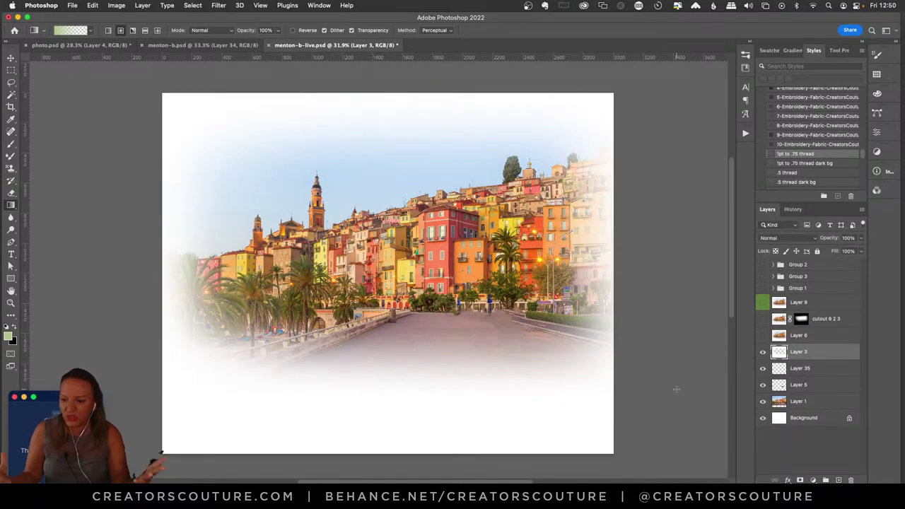
{"action": "left_click", "coordinate": [763, 336]}
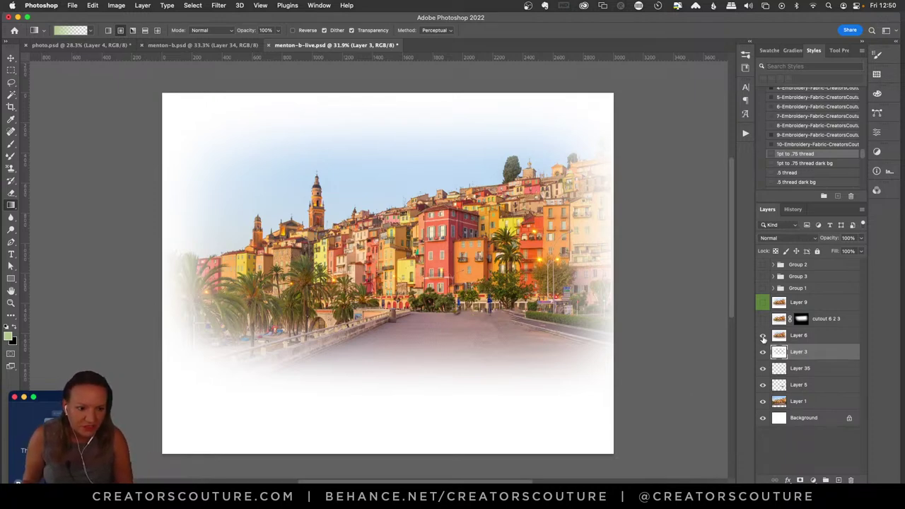
{"action": "left_click", "coordinate": [798, 338]}
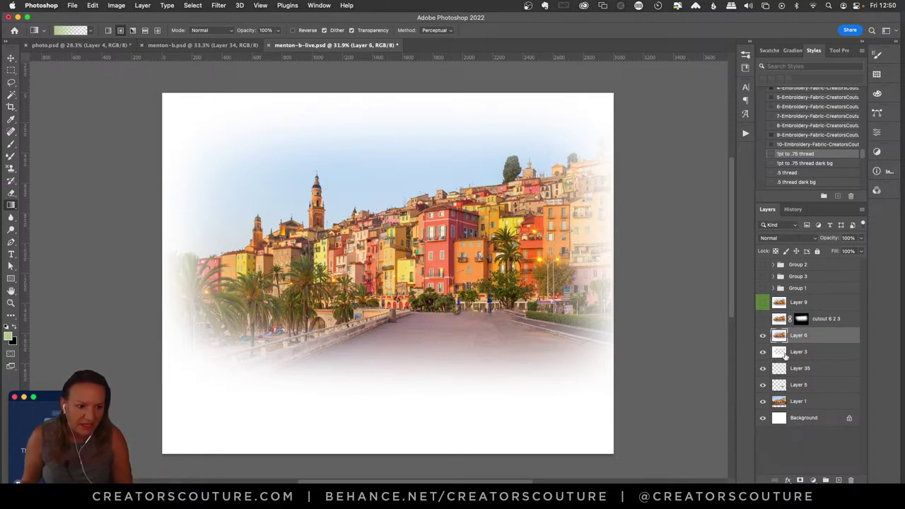
{"action": "left_click", "coordinate": [764, 319]}
{"action": "left_click", "coordinate": [764, 321]}
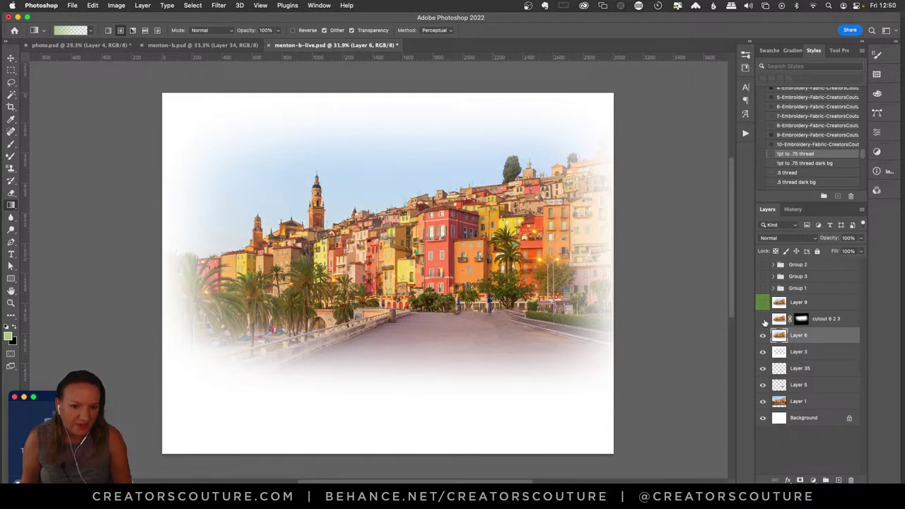
{"action": "left_click", "coordinate": [764, 337]}
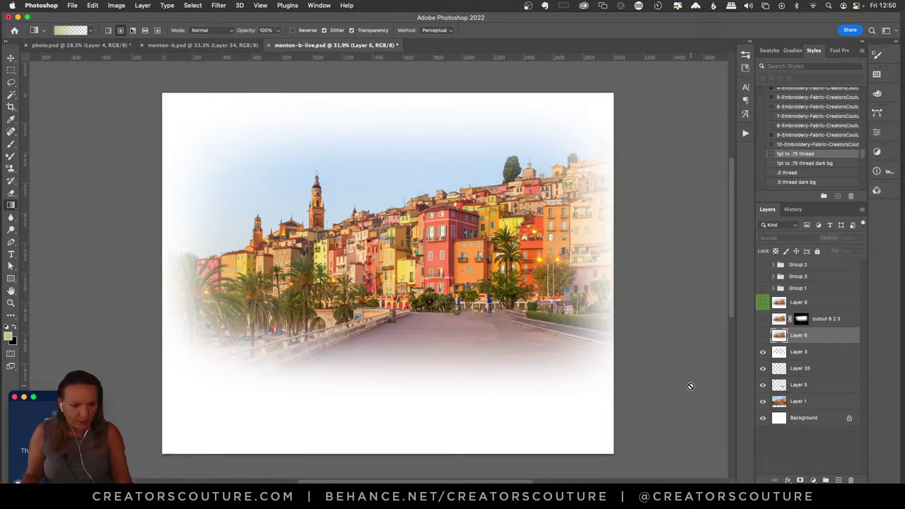
{"action": "left_click", "coordinate": [762, 336]}
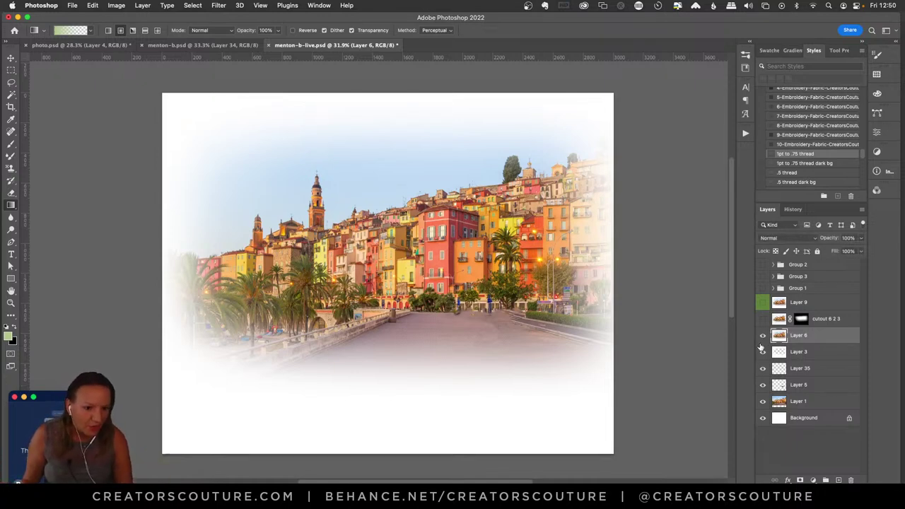
{"action": "left_click", "coordinate": [839, 481]}
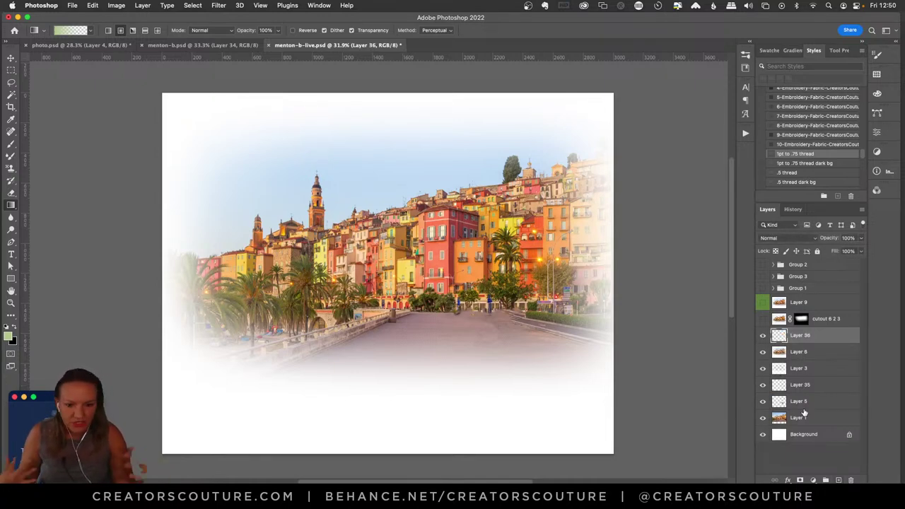
- Stamp the visible layers into Layer 36, zoom in on the town, save, and browse the menus for filters
{"action": "key", "text": "super+alt+shift+e"}
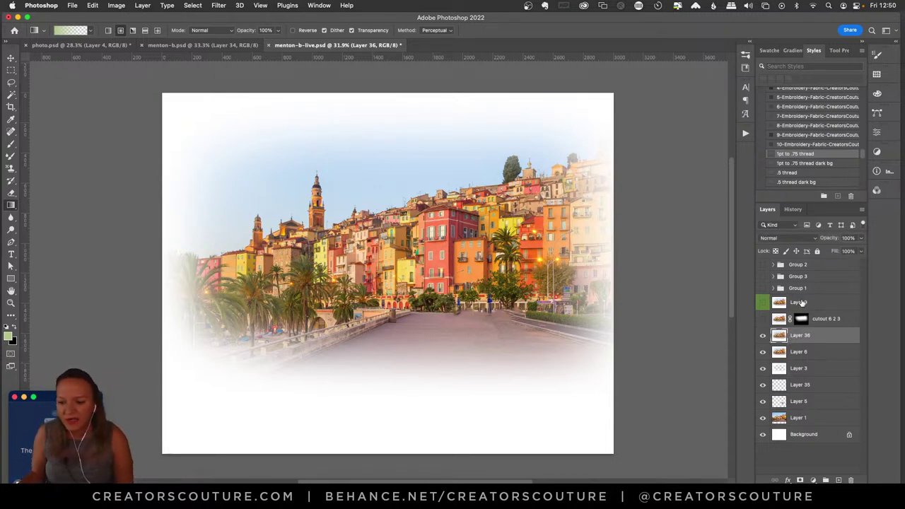
{"action": "left_click", "coordinate": [11, 302]}
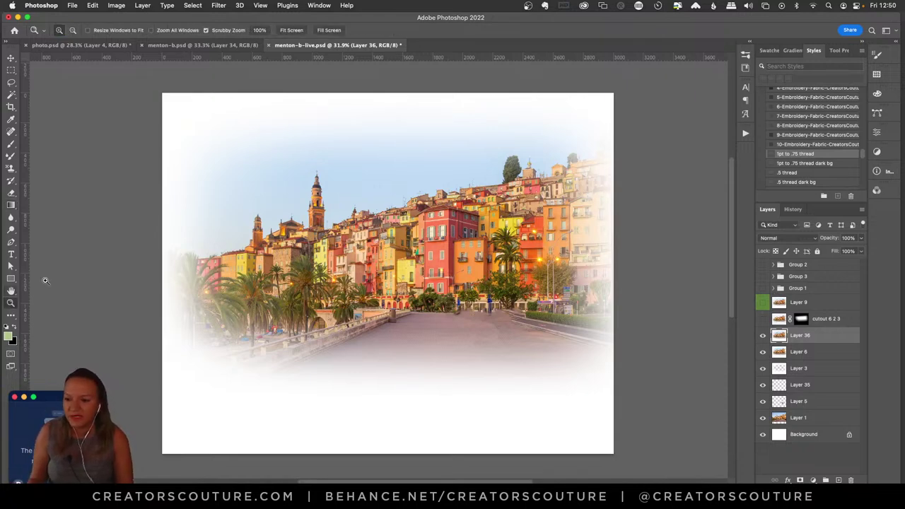
{"action": "left_click_drag", "start_coordinate": [459, 249], "coordinate": [480, 239]}
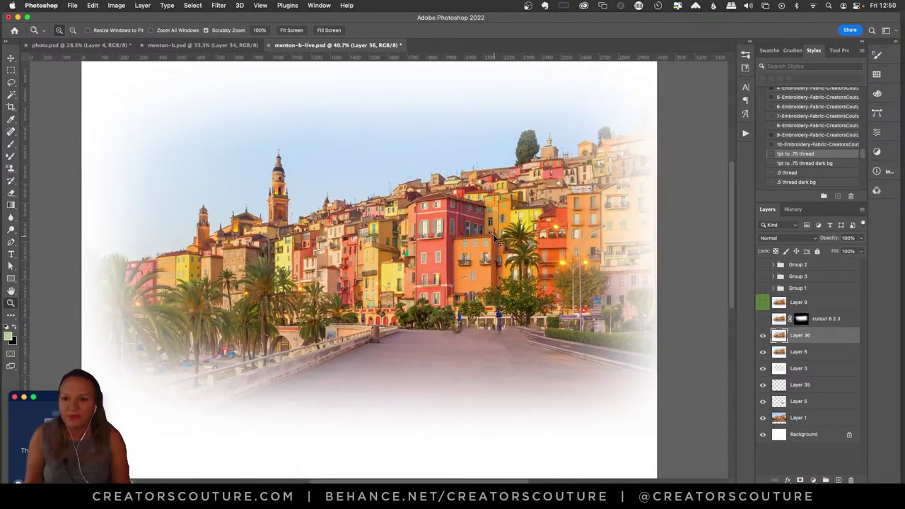
{"action": "key", "text": "super+s"}
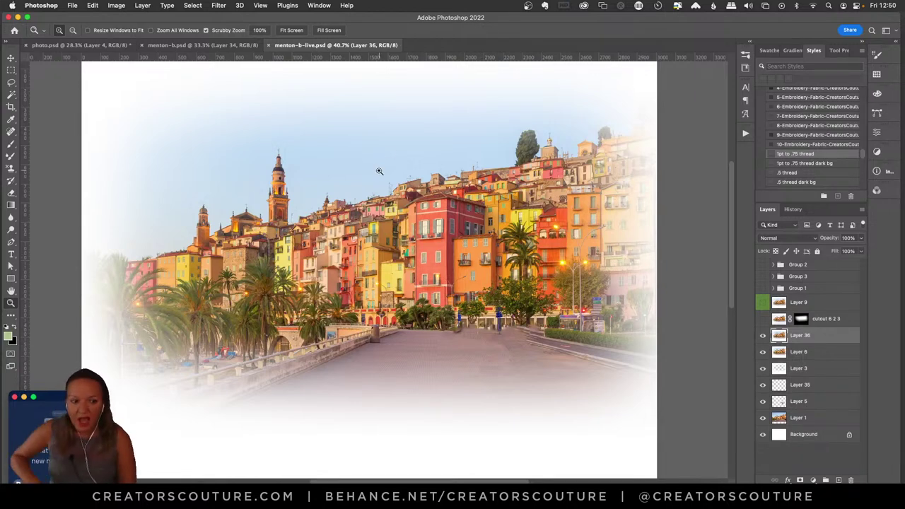
{"action": "left_click", "coordinate": [240, 6]}
{"action": "mouse_move", "coordinate": [219, 5]}
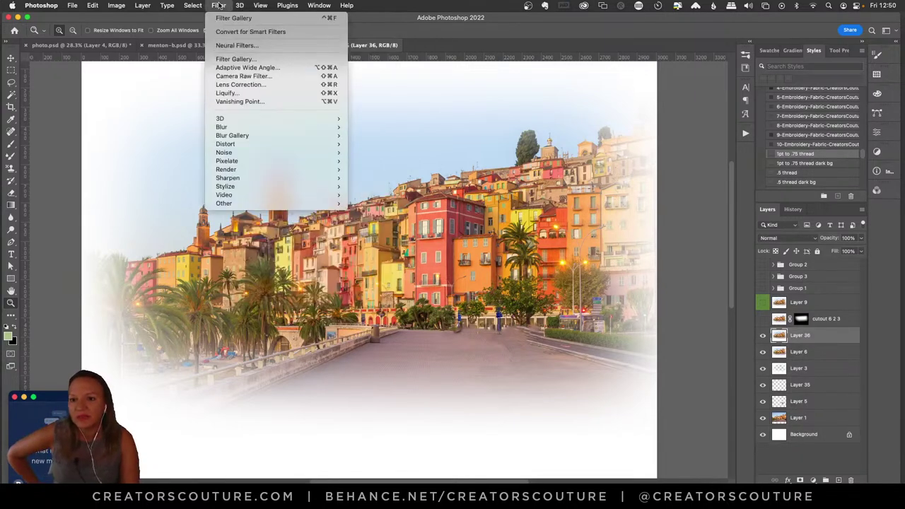
- Open the Filter Gallery and zoom its Cutout preview out to show the whole image
{"action": "left_click", "coordinate": [233, 60]}
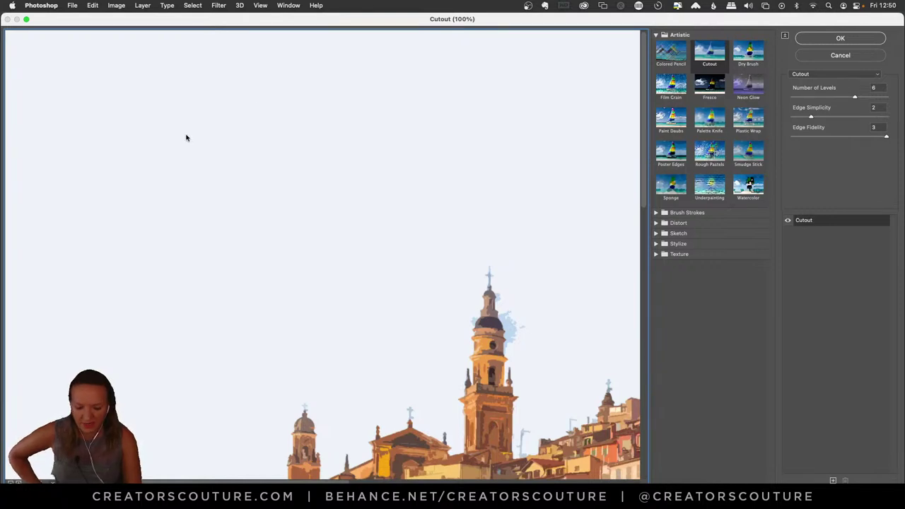
{"action": "key", "text": "super+0"}
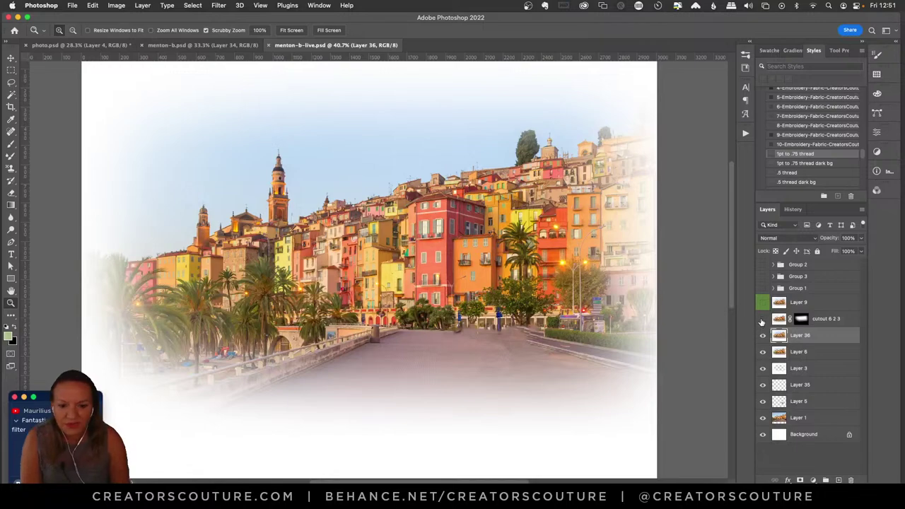
- Zoom in on the town buildings, flip cutout 6 2 3 on and off against the photo, leave it visible, then fit the image
{"action": "left_click", "coordinate": [762, 320]}
{"action": "left_click", "coordinate": [762, 320]}
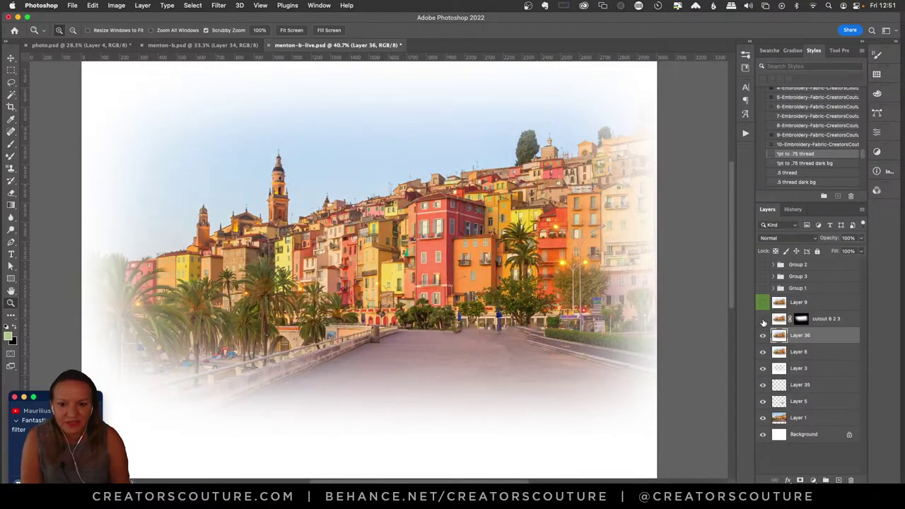
{"action": "left_click", "coordinate": [398, 260]}
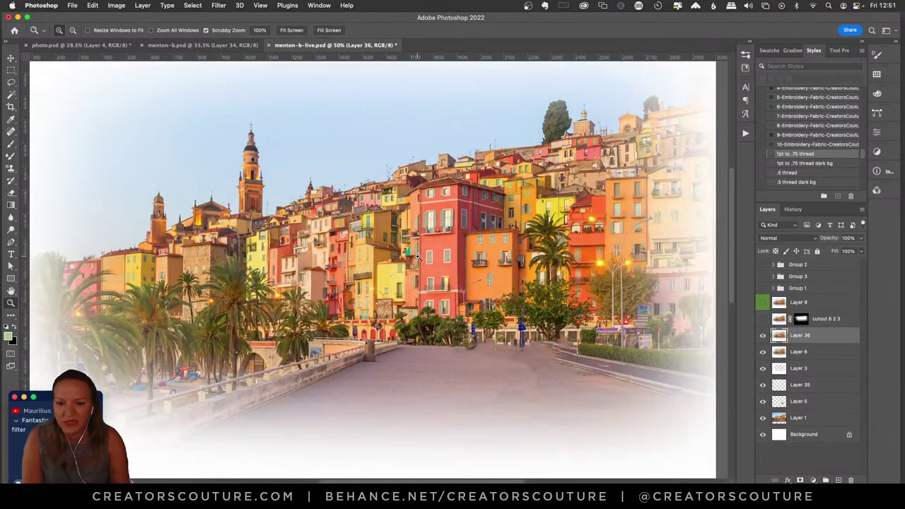
{"action": "left_click", "coordinate": [418, 256]}
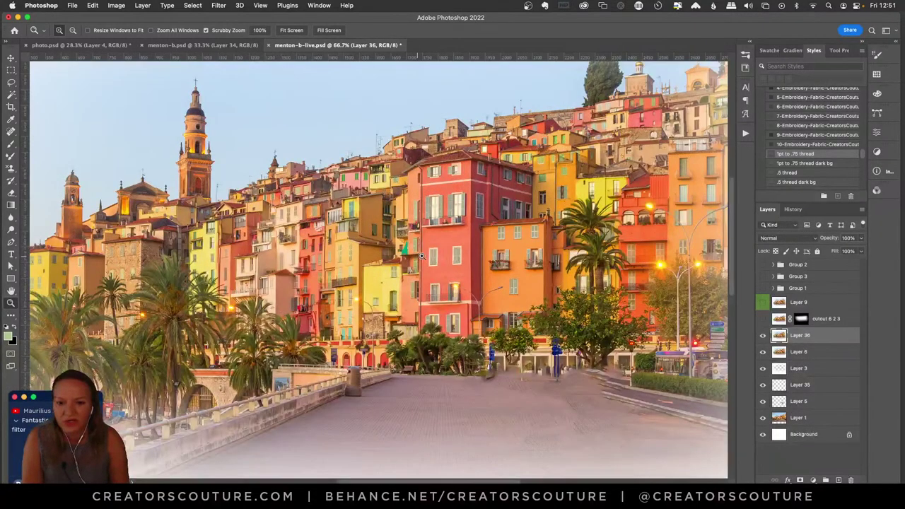
{"action": "left_click", "coordinate": [763, 320]}
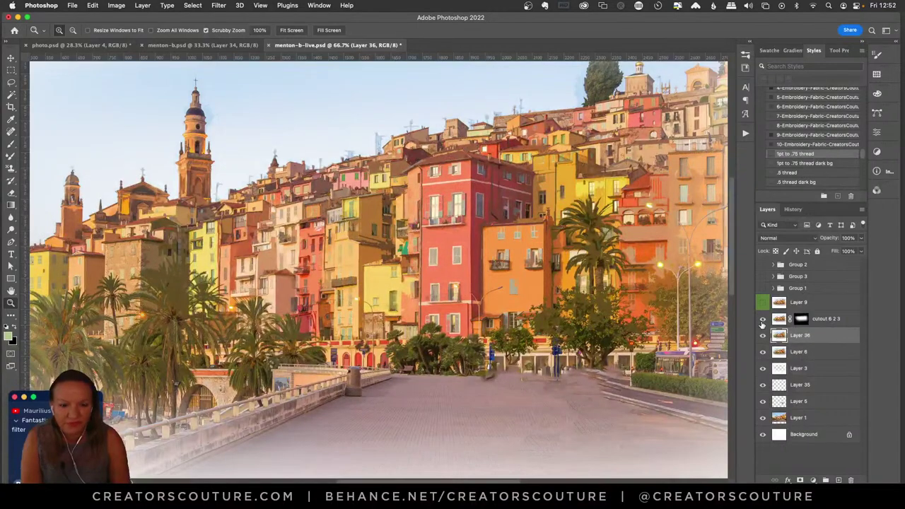
{"action": "left_click", "coordinate": [762, 320]}
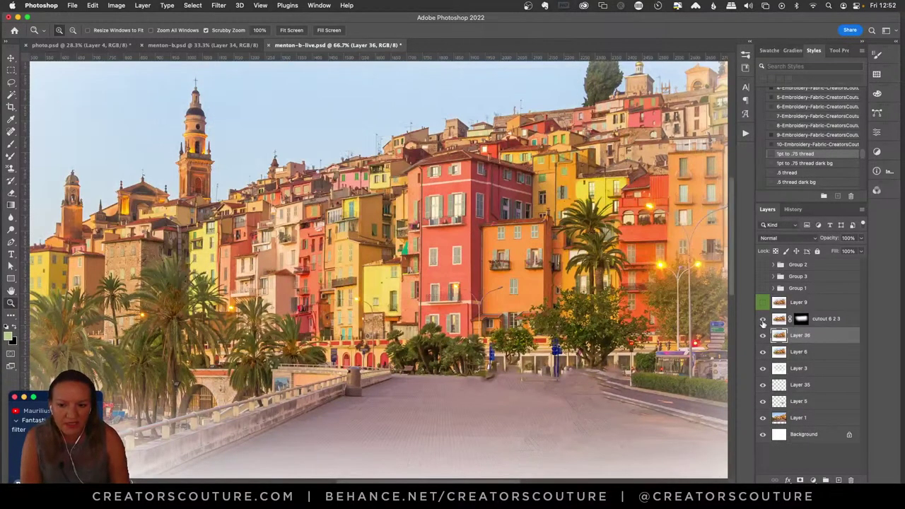
{"action": "left_click", "coordinate": [763, 320]}
{"action": "left_click", "coordinate": [763, 320]}
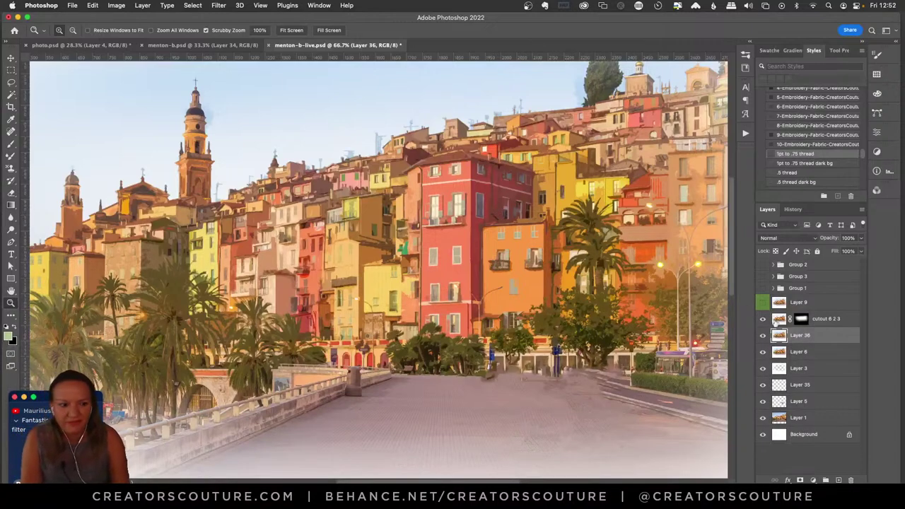
{"action": "left_click", "coordinate": [762, 319]}
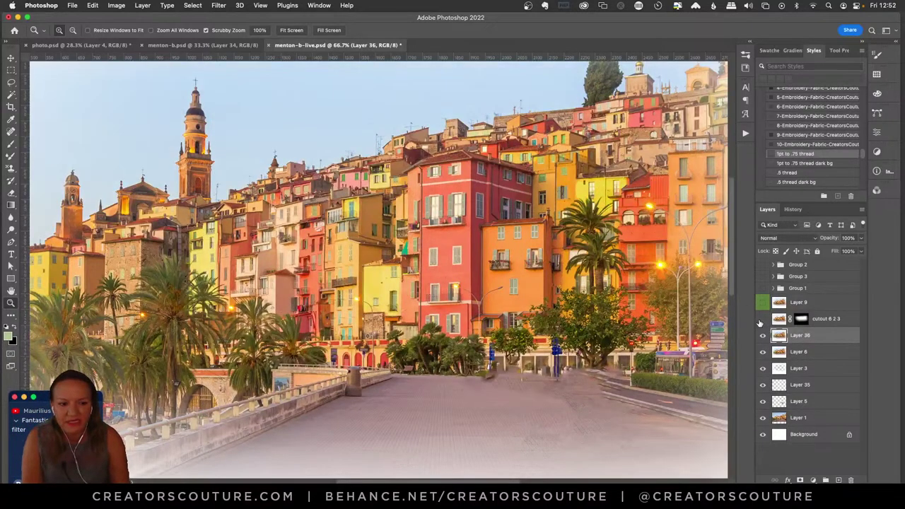
{"action": "left_click", "coordinate": [762, 319]}
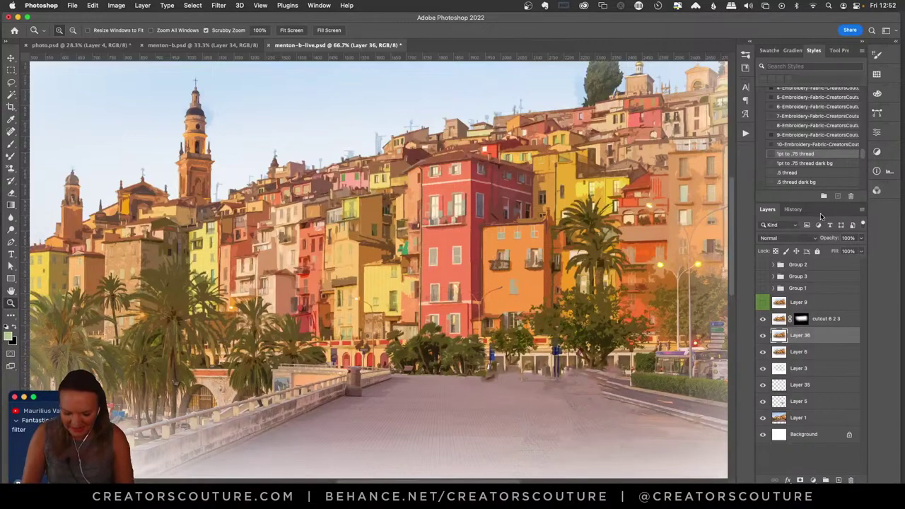
{"action": "key", "text": "super+0"}
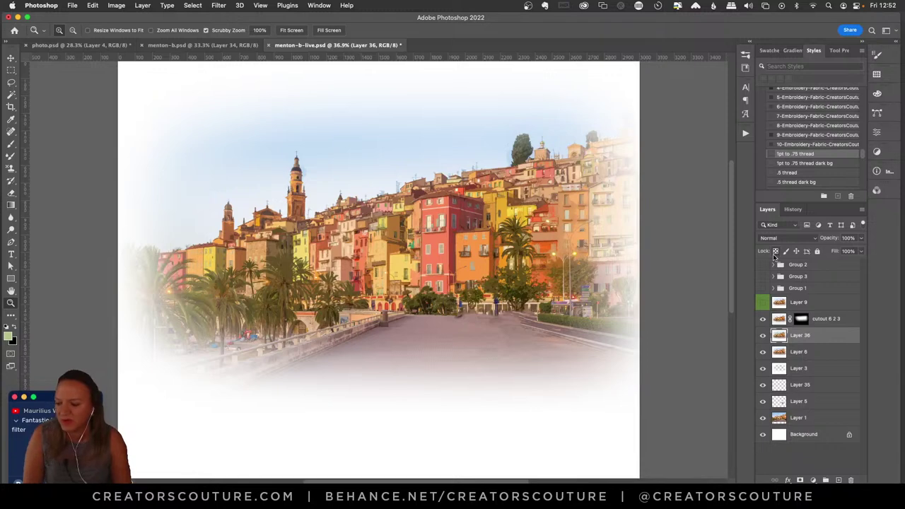
- Select cutout 6 2 3, temporarily disable its layer mask to compare, then re-enable it
{"action": "left_click", "coordinate": [782, 321]}
{"action": "left_click", "coordinate": [762, 319]}
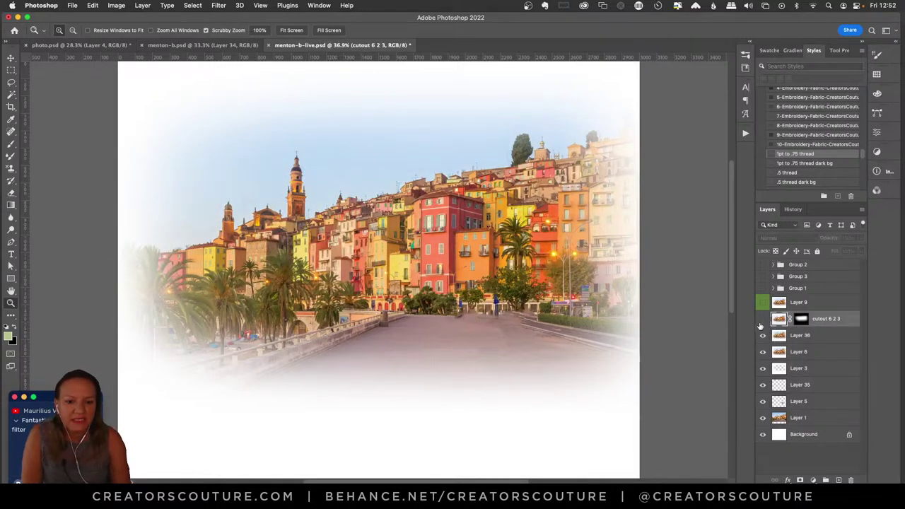
{"action": "left_click", "coordinate": [763, 319]}
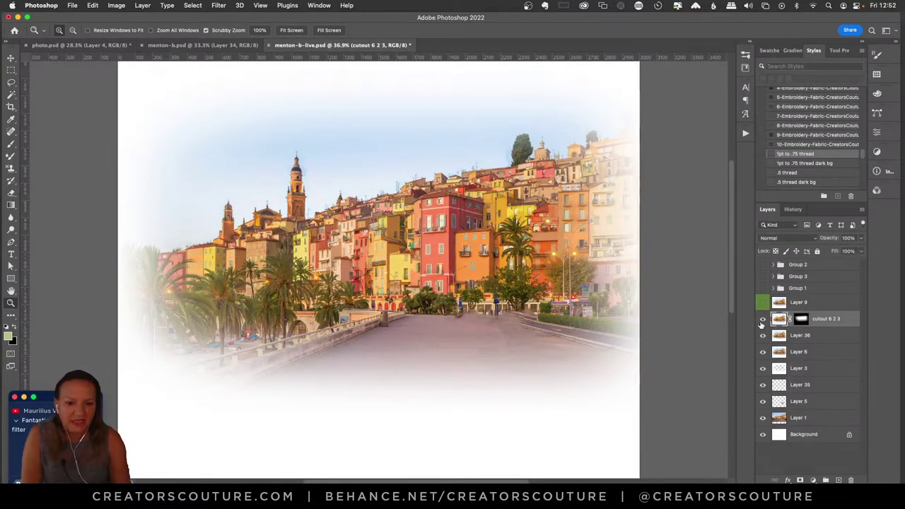
{"action": "right_click", "coordinate": [801, 318]}
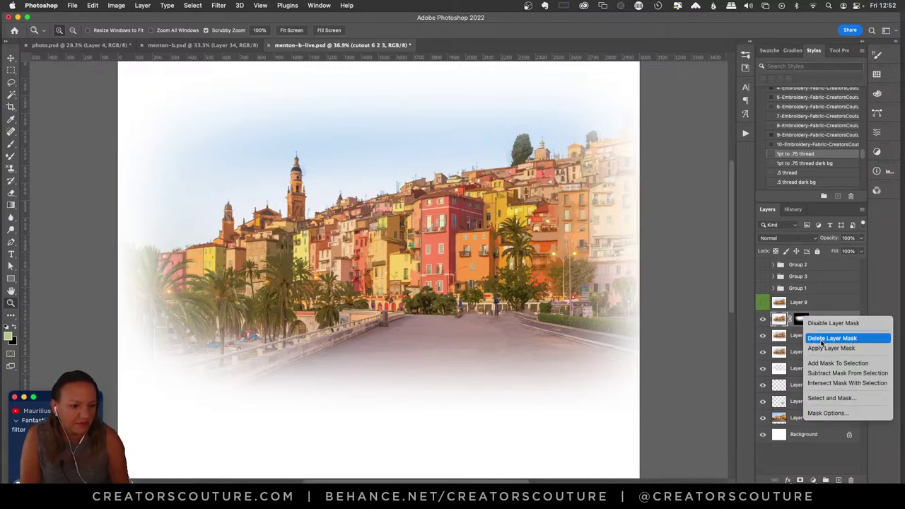
{"action": "left_click", "coordinate": [822, 324]}
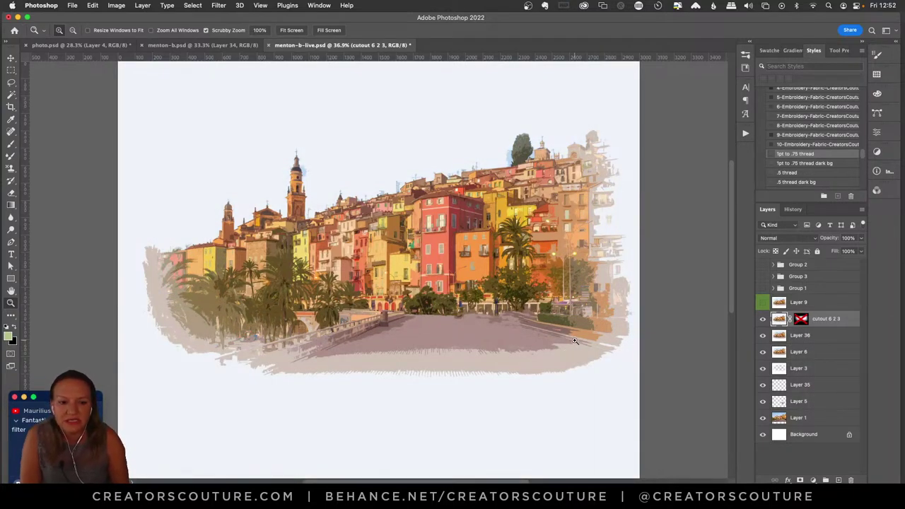
{"action": "left_click", "coordinate": [763, 320]}
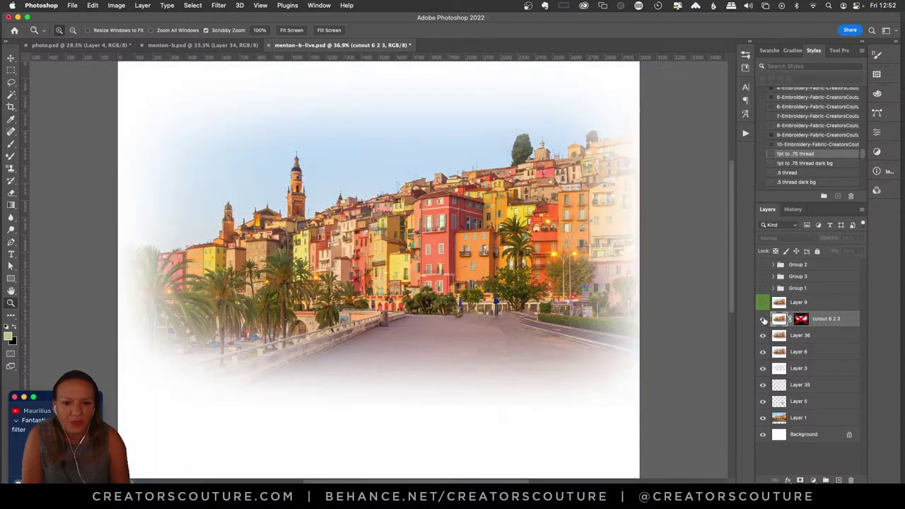
{"action": "left_click", "coordinate": [763, 319]}
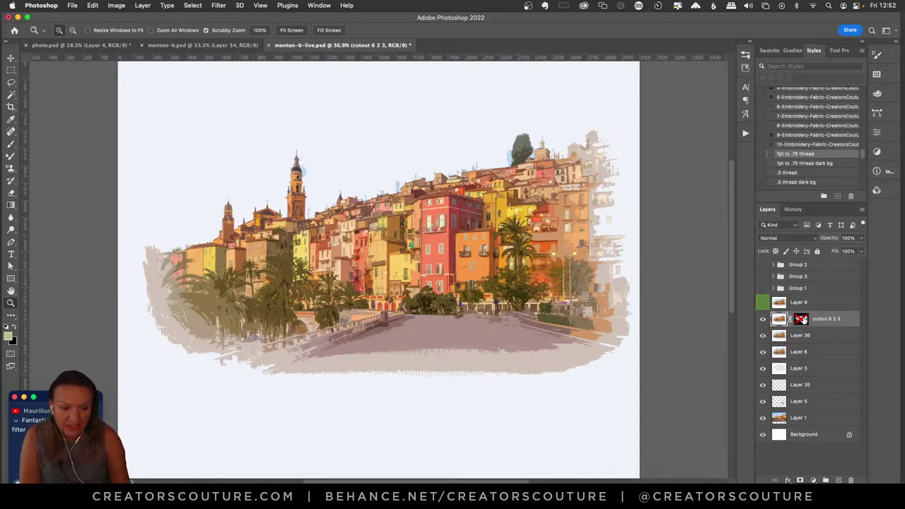
{"action": "right_click", "coordinate": [801, 319]}
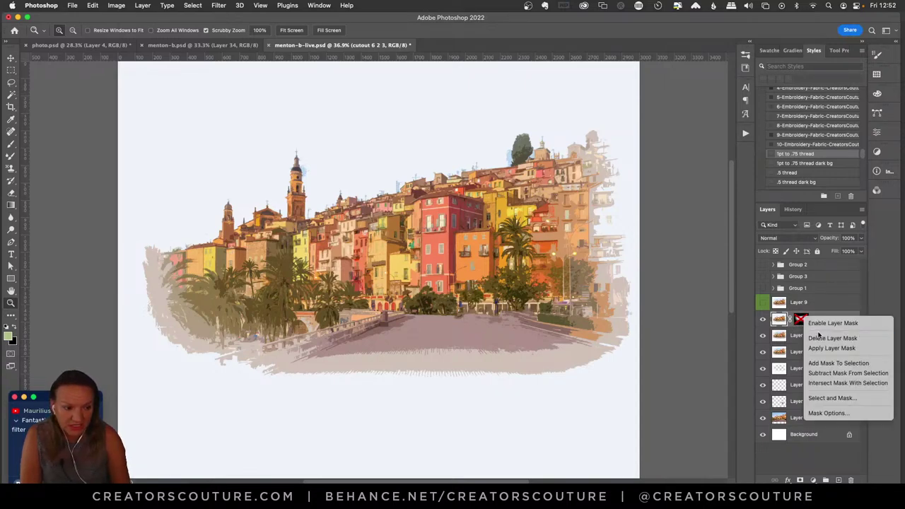
{"action": "left_click", "coordinate": [828, 323]}
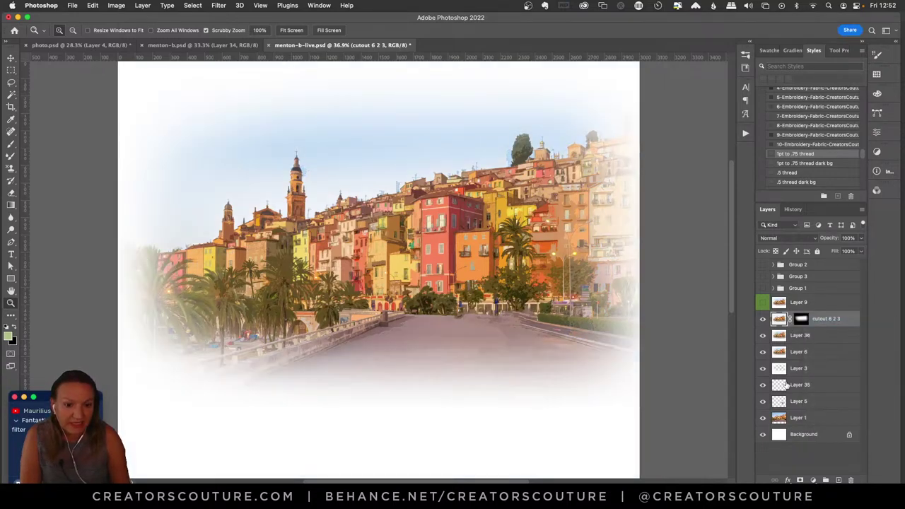
- Delete the cutout 6 2 3 layer mask and check the unmasked layer against the photo
{"action": "right_click", "coordinate": [799, 321]}
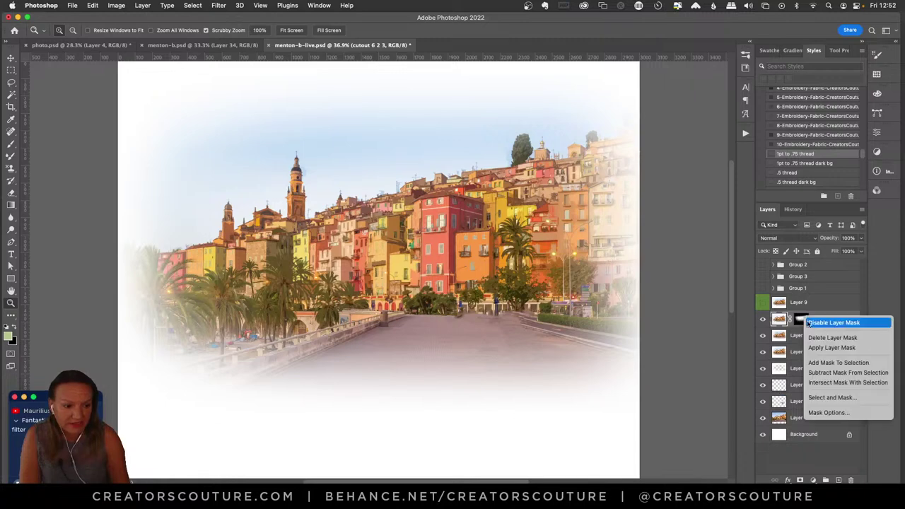
{"action": "left_click", "coordinate": [823, 336]}
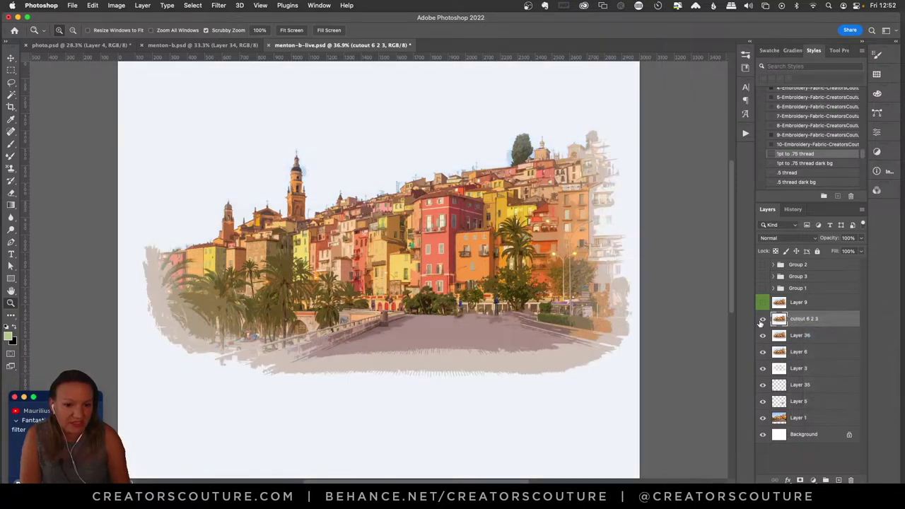
{"action": "left_click", "coordinate": [762, 319]}
{"action": "left_click", "coordinate": [763, 319]}
- Add a white layer mask to cutout 6 2 3 and try black gradients on the left and bottom edges
{"action": "left_click", "coordinate": [800, 480]}
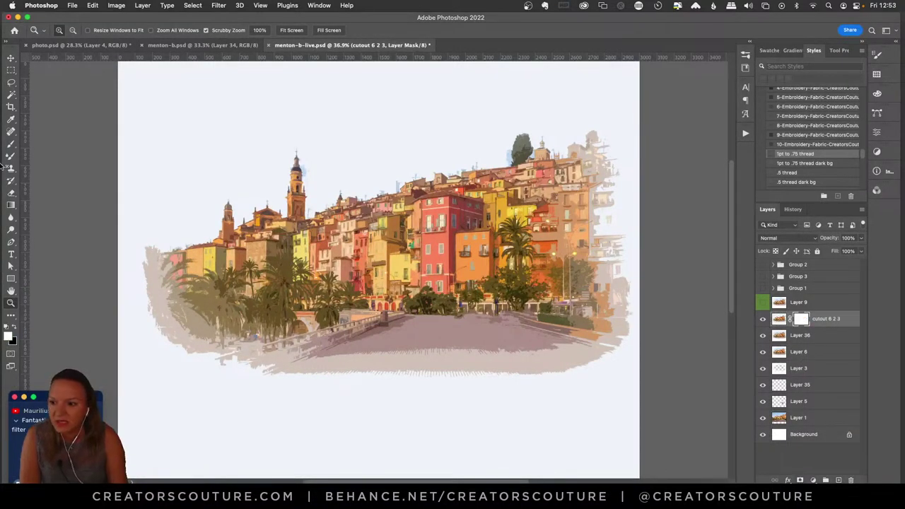
{"action": "left_click", "coordinate": [11, 205]}
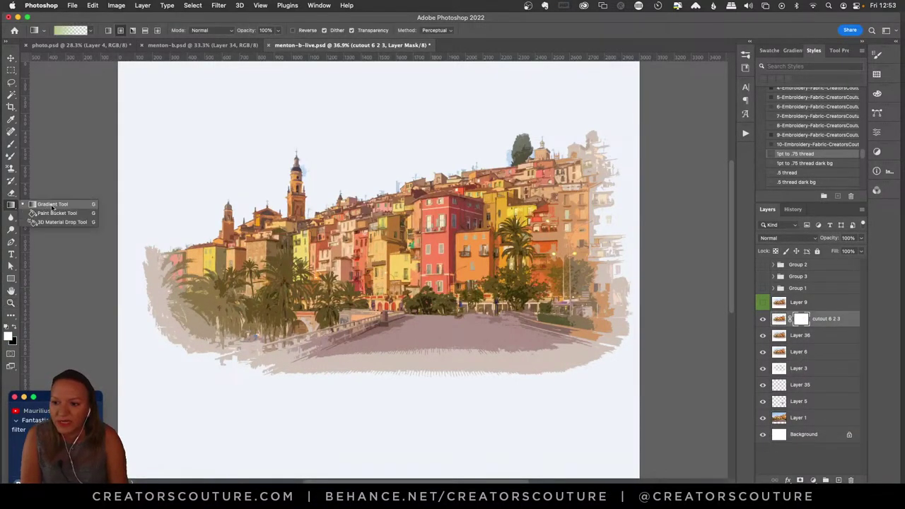
{"action": "left_click", "coordinate": [15, 327]}
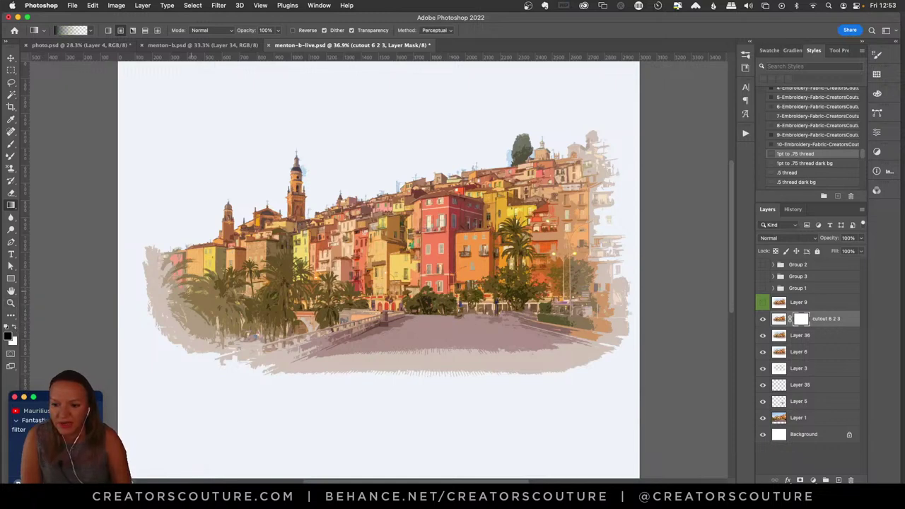
{"action": "left_click_drag", "start_coordinate": [123, 323], "coordinate": [177, 318]}
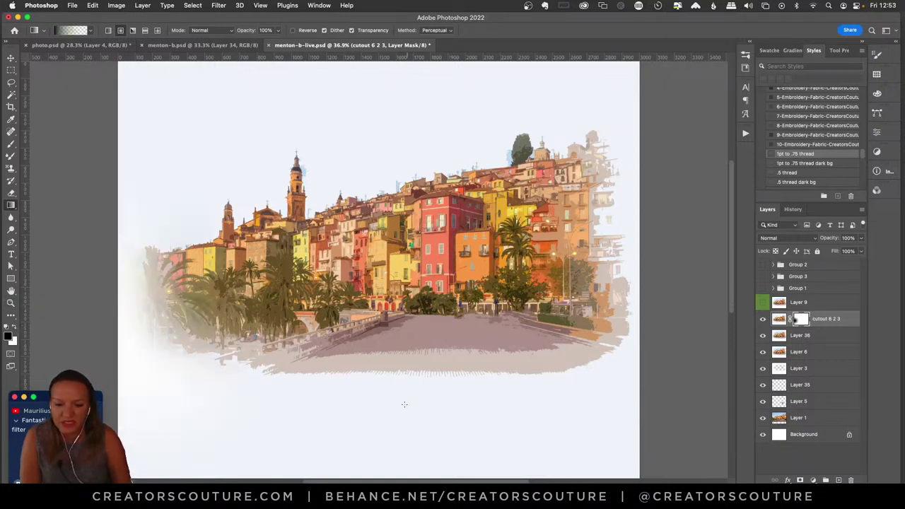
{"action": "left_click_drag", "start_coordinate": [405, 404], "coordinate": [402, 325]}
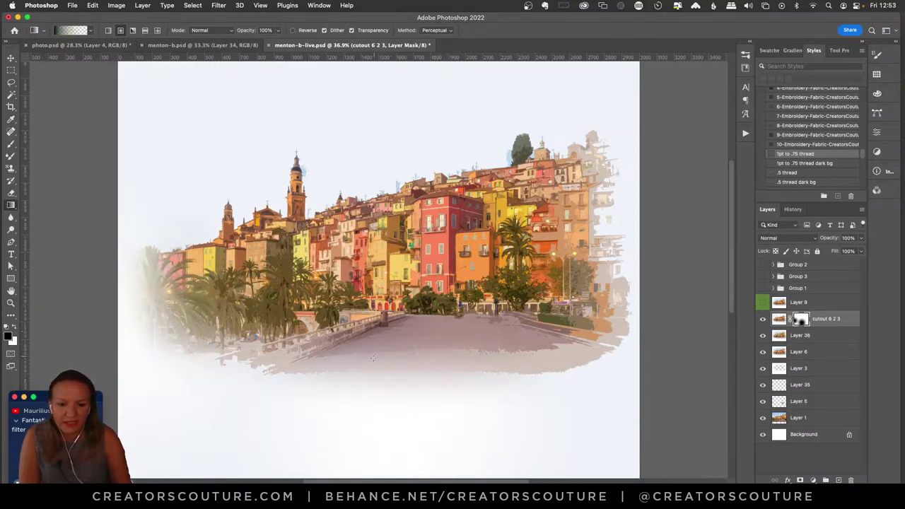
- Switch to a Linear gradient and fade the left, bottom, right and top edges on the mask
{"action": "left_click", "coordinate": [109, 31]}
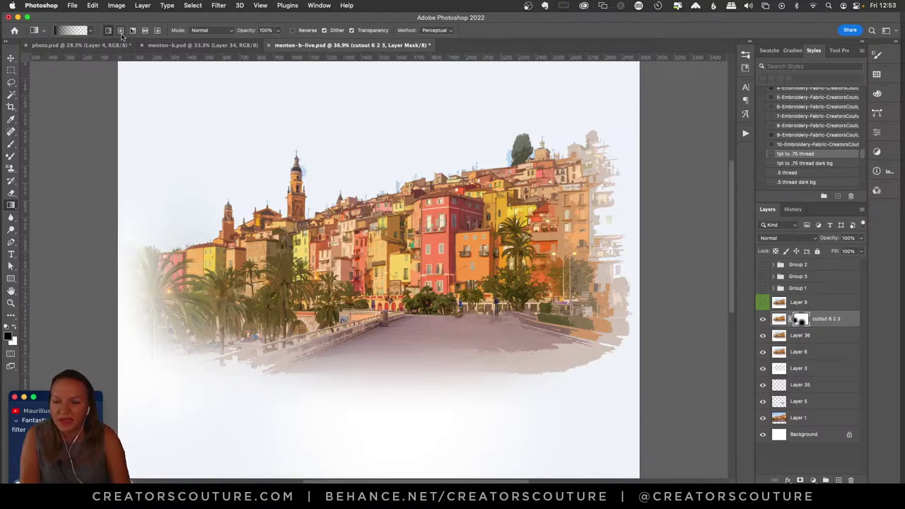
{"action": "left_click_drag", "start_coordinate": [145, 310], "coordinate": [152, 309]}
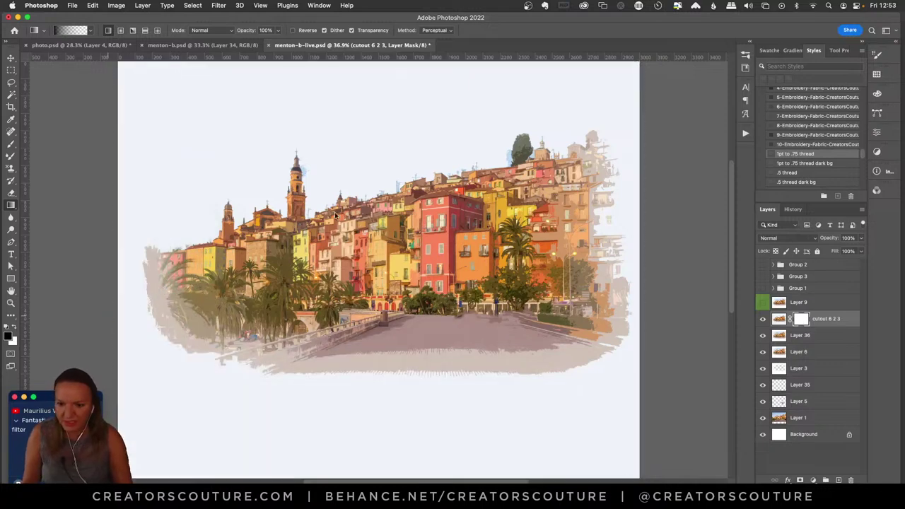
{"action": "left_click_drag", "start_coordinate": [389, 393], "coordinate": [390, 414]}
{"action": "left_click_drag", "start_coordinate": [424, 316], "coordinate": [424, 376]}
{"action": "left_click_drag", "start_coordinate": [658, 191], "coordinate": [590, 200]}
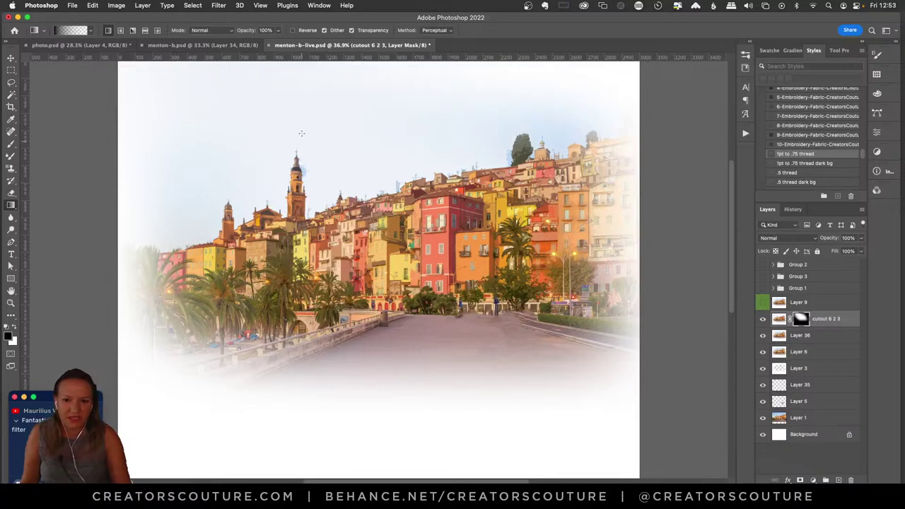
{"action": "left_click_drag", "start_coordinate": [301, 133], "coordinate": [320, 109]}
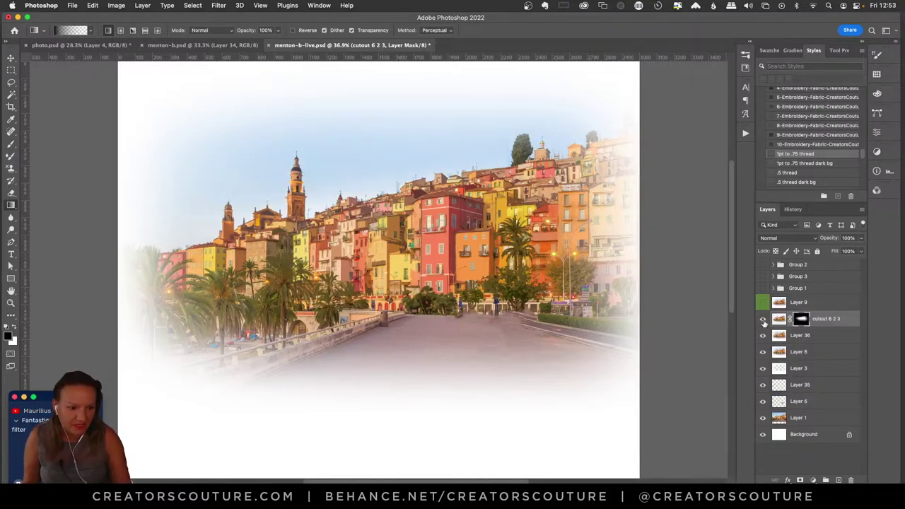
- Use the History panel to revert to the Enable Layer Mask state
{"action": "left_click", "coordinate": [794, 209]}
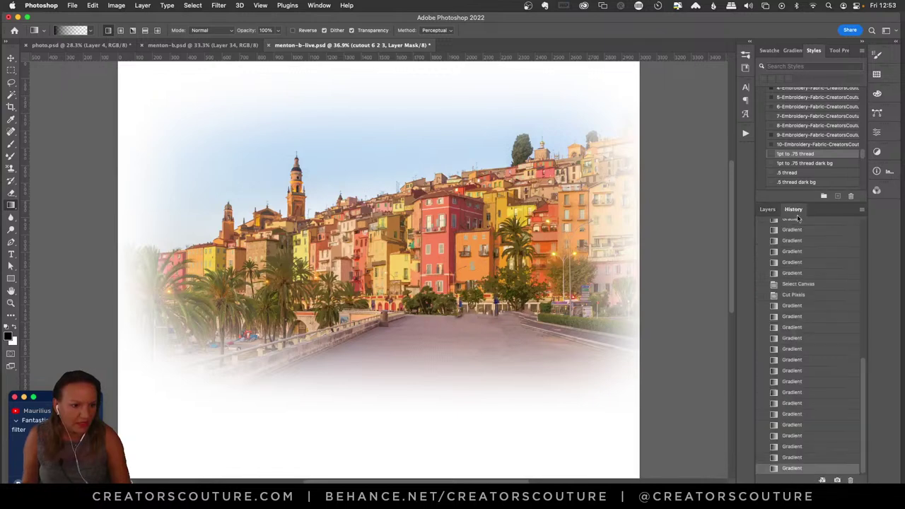
{"action": "left_click", "coordinate": [812, 285]}
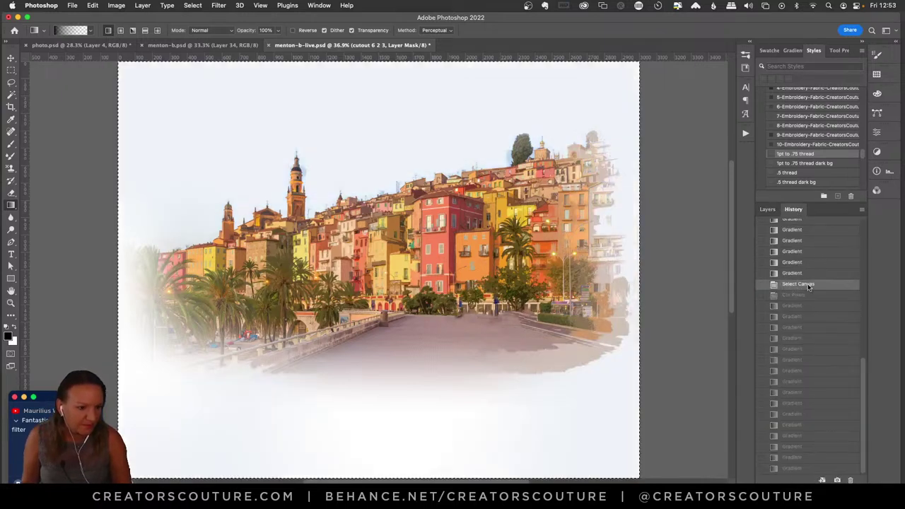
{"action": "scroll", "coordinate": [863, 367], "scroll_direction": "up", "scroll_amount": 6}
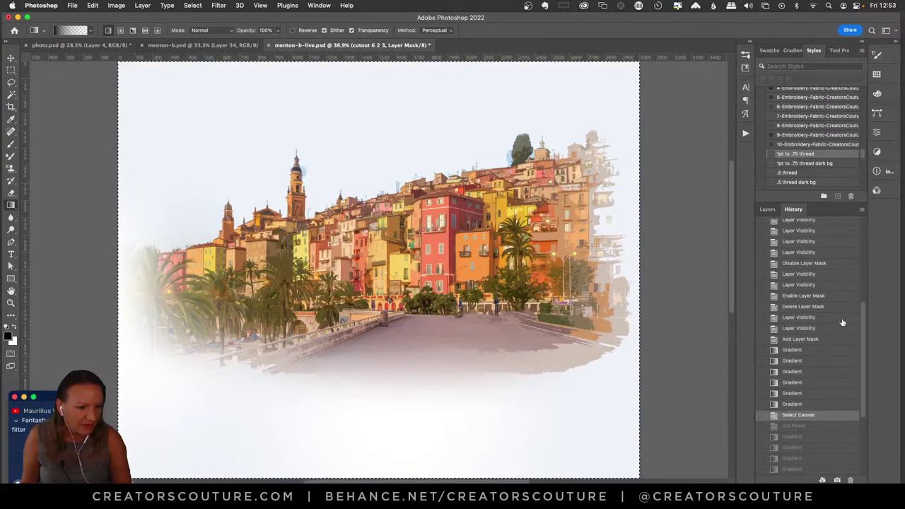
{"action": "left_click", "coordinate": [808, 340]}
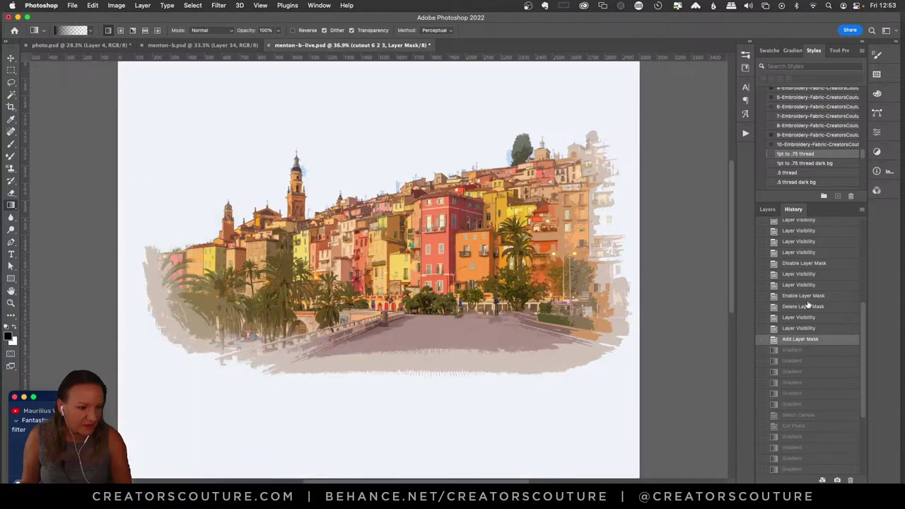
{"action": "left_click", "coordinate": [807, 297]}
- Save menton-b-live.psd and select Layer 9 in the Layers panel
{"action": "left_click", "coordinate": [768, 209]}
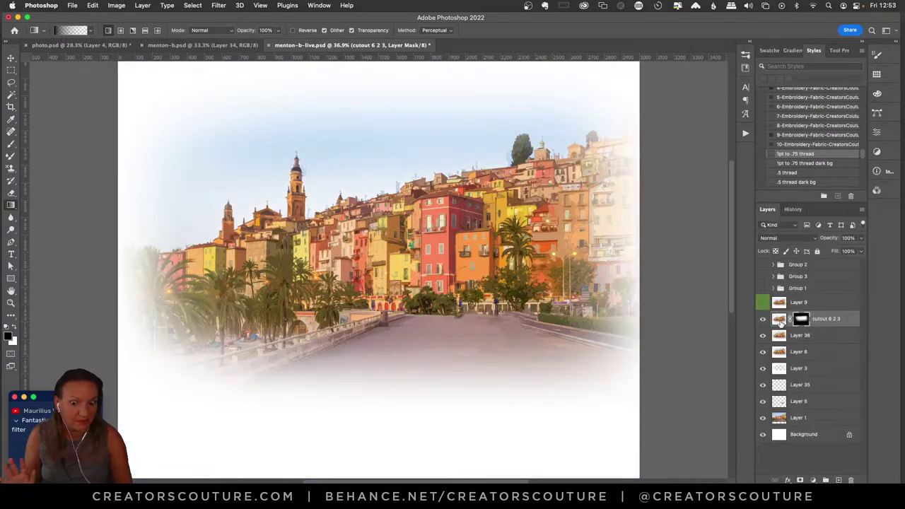
{"action": "key", "text": "cmd+s"}
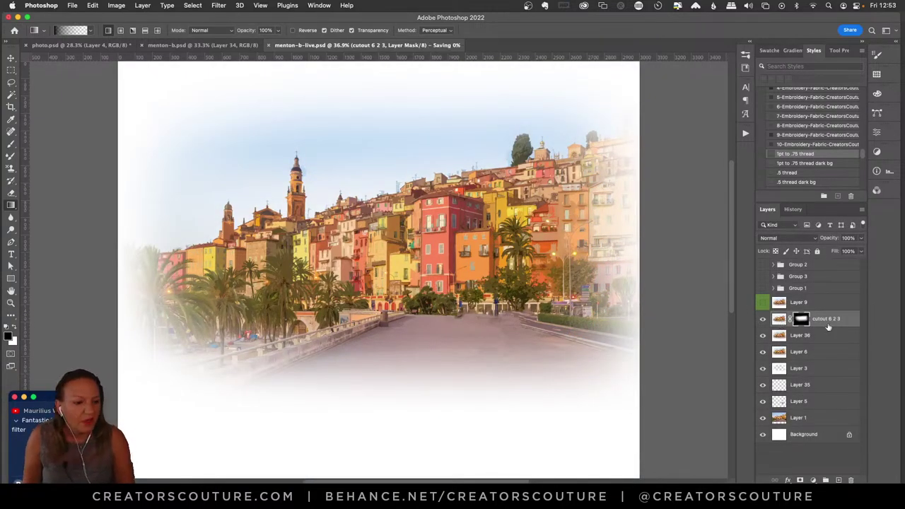
{"action": "left_click", "coordinate": [799, 303]}
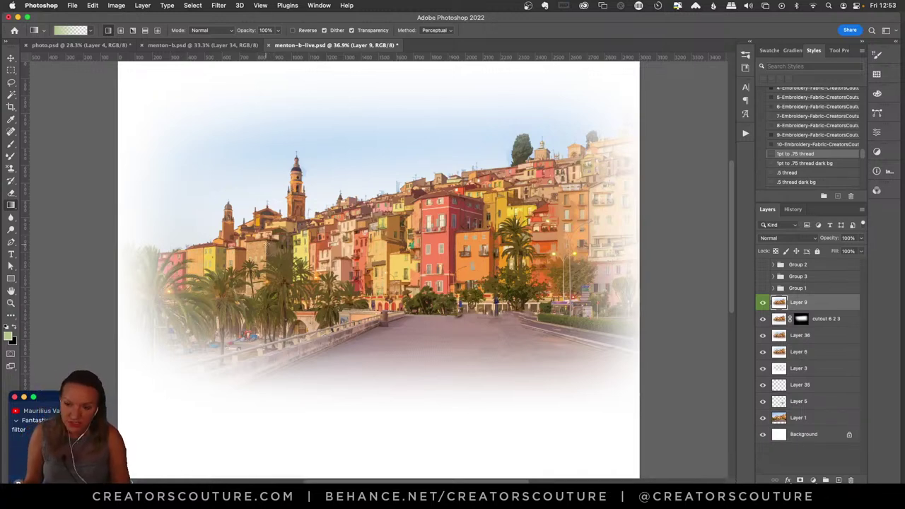
- Select the Pattern Stamp tool and define the image as a new pattern named LIVE
{"action": "left_click", "coordinate": [11, 168]}
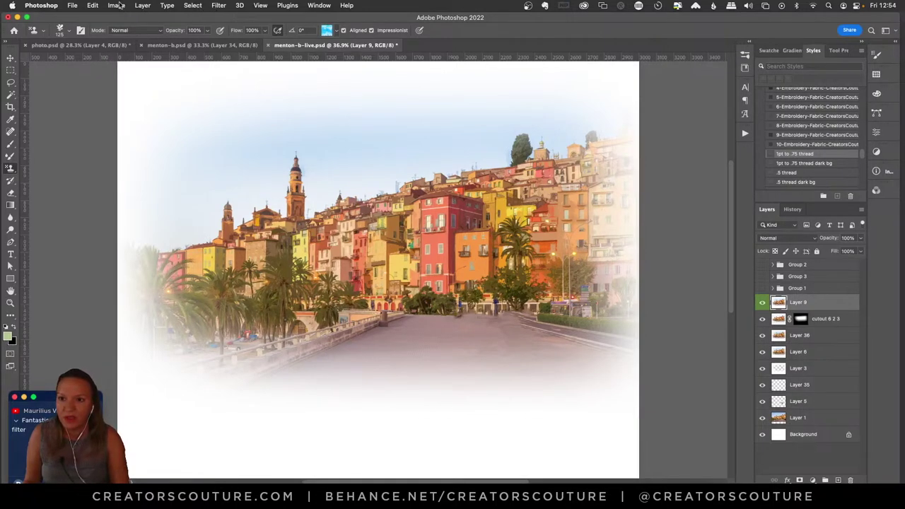
{"action": "left_click", "coordinate": [93, 5]}
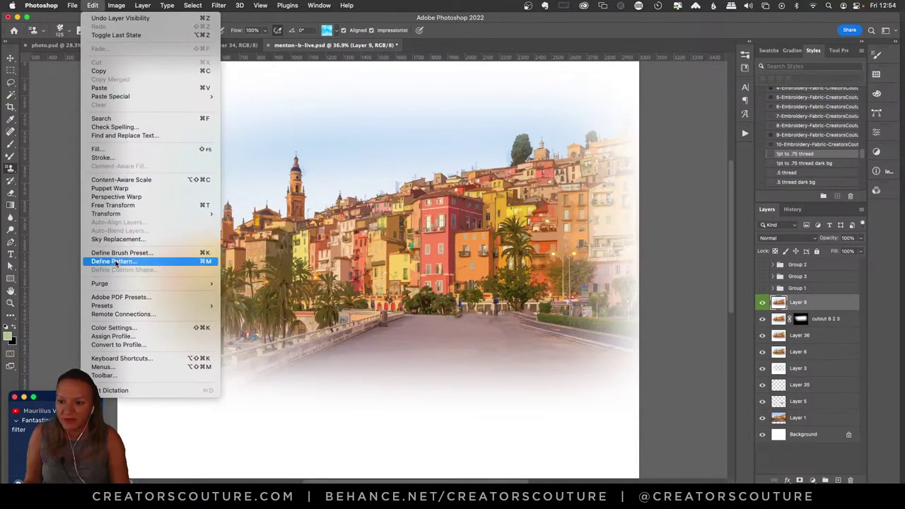
{"action": "left_click", "coordinate": [116, 261]}
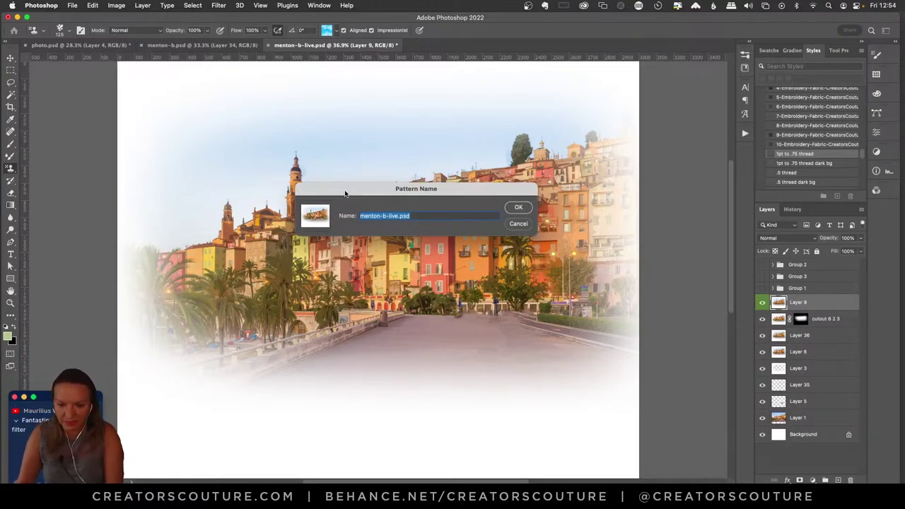
{"action": "type", "text": "LIVE"}
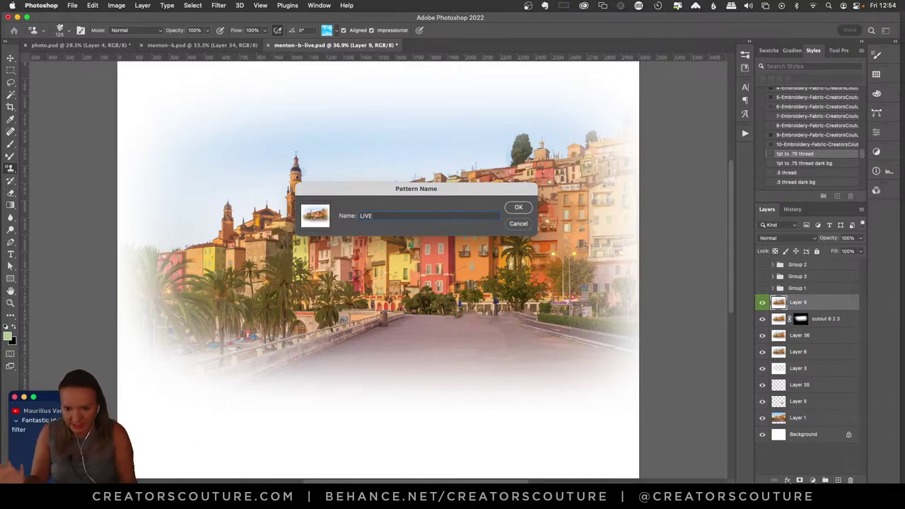
{"action": "key", "text": "Return"}
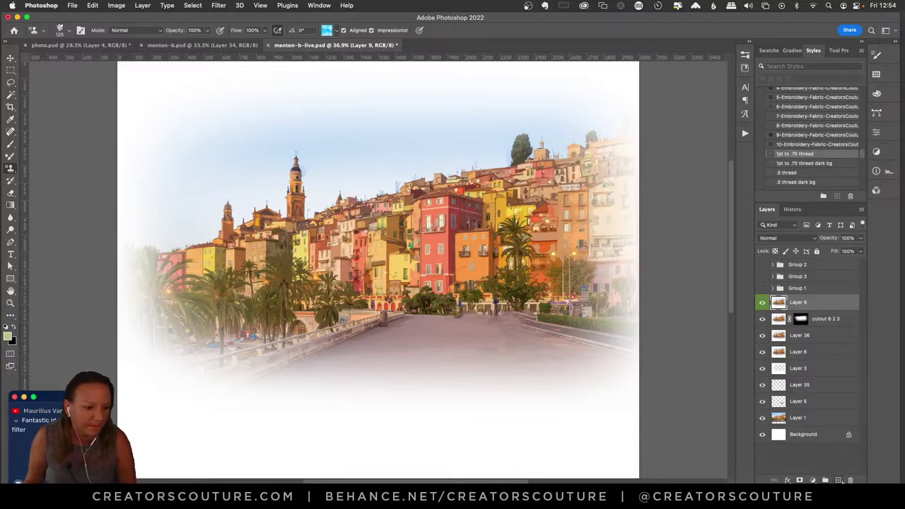
- Add an empty Layer 37 above Layer 9 and hide the painted Group 1
{"action": "left_click", "coordinate": [838, 480]}
{"action": "left_click", "coordinate": [762, 288]}
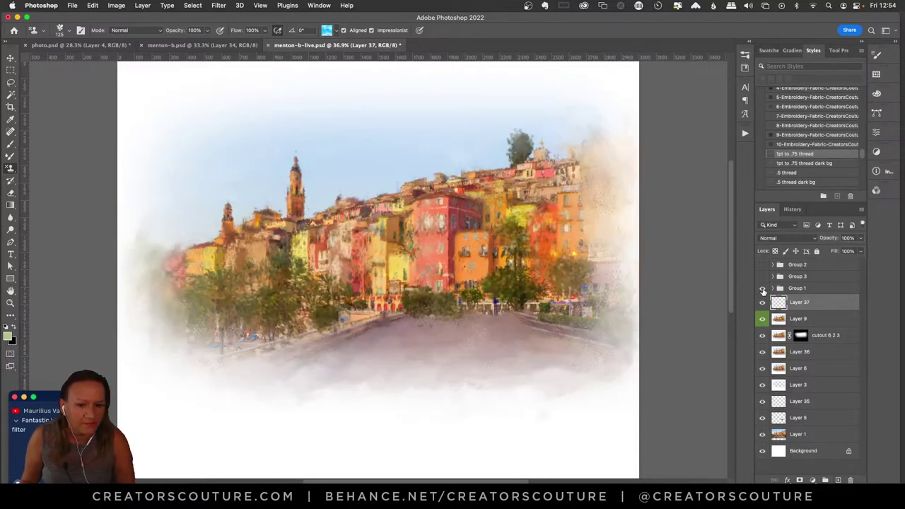
{"action": "left_click", "coordinate": [763, 288]}
{"action": "left_click", "coordinate": [762, 288]}
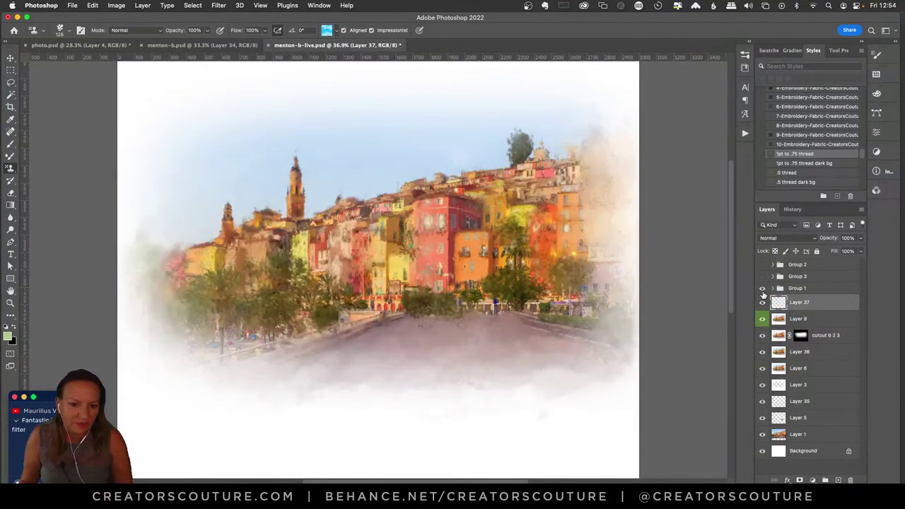
{"action": "left_click", "coordinate": [763, 299]}
{"action": "left_click", "coordinate": [763, 302]}
{"action": "left_click", "coordinate": [763, 289]}
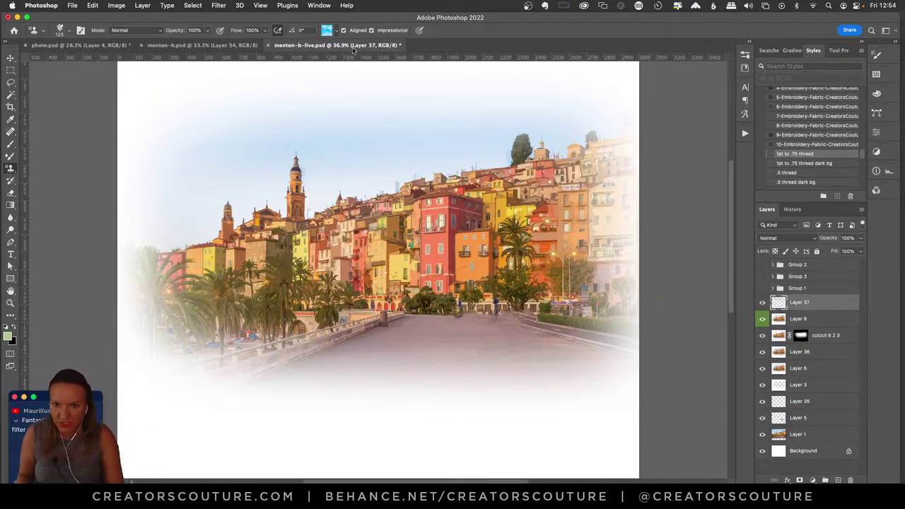
- Choose the LIVE pattern in the options-bar pattern picker for the Pattern Stamp
{"action": "left_click", "coordinate": [326, 32]}
{"action": "scroll", "coordinate": [429, 147], "scroll_direction": "down", "scroll_amount": 15}
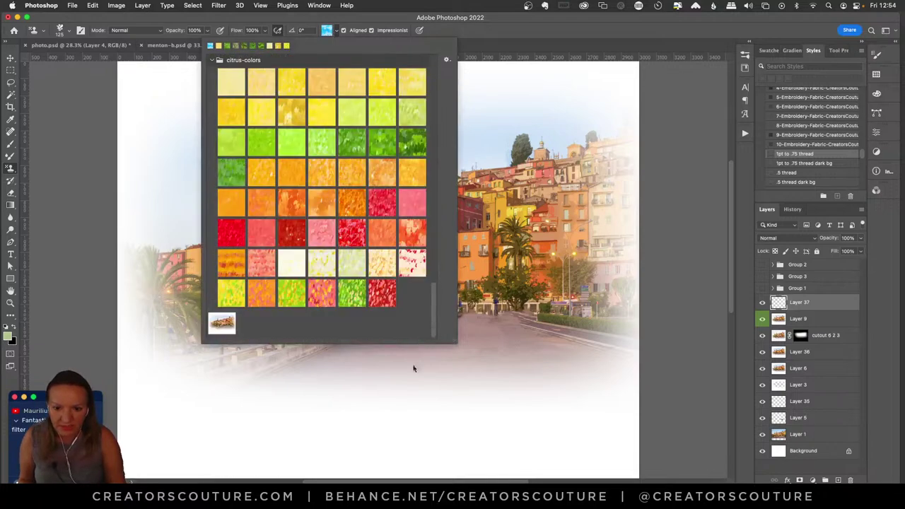
{"action": "left_click", "coordinate": [222, 325]}
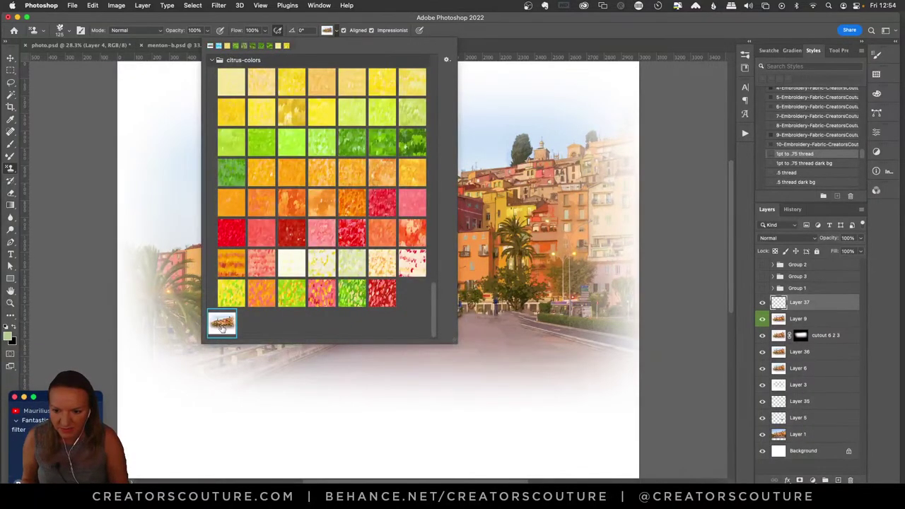
{"action": "left_click", "coordinate": [492, 29]}
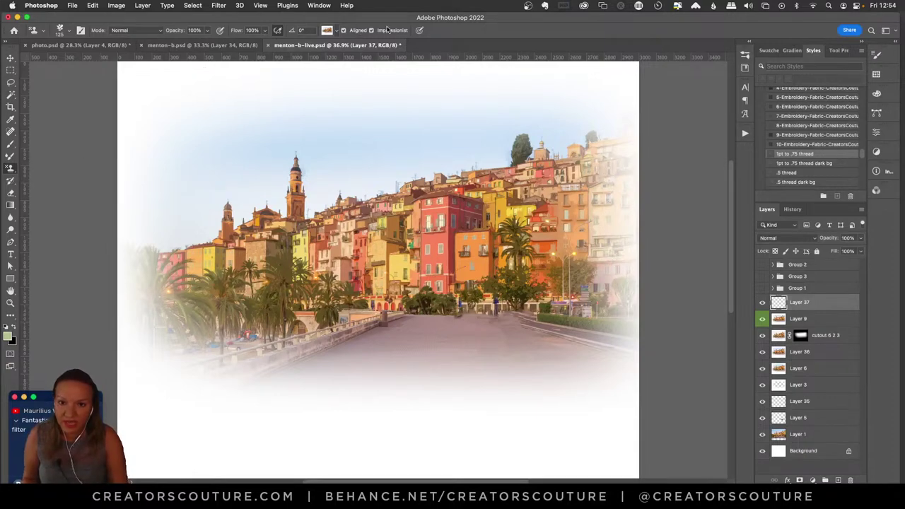
{"action": "left_click", "coordinate": [327, 30]}
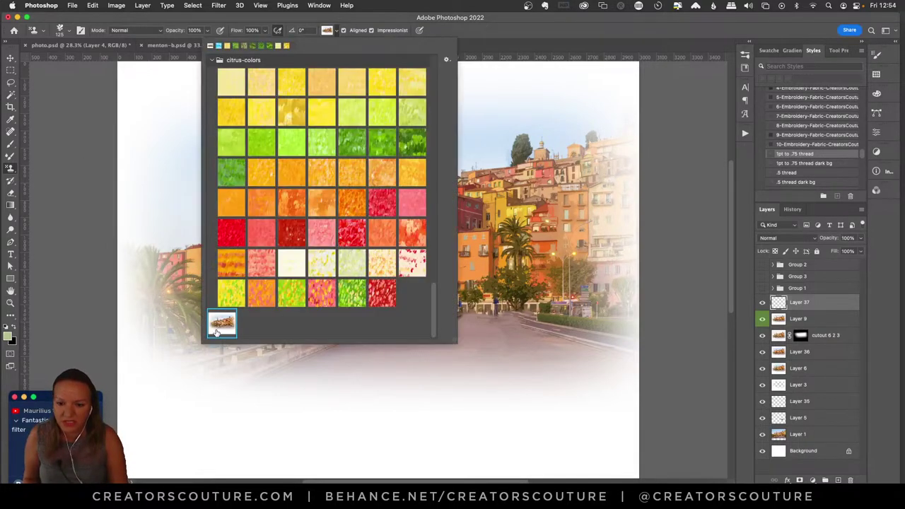
{"action": "left_click", "coordinate": [662, 38]}
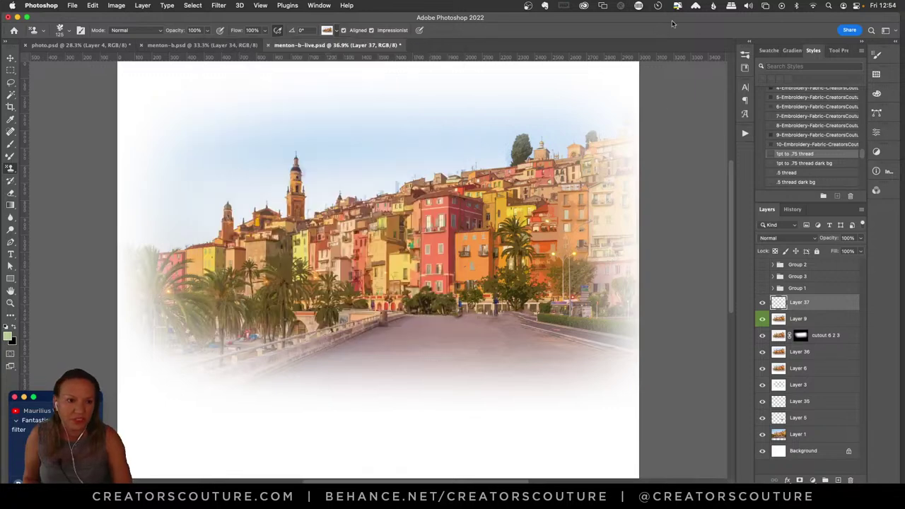
{"action": "left_click", "coordinate": [745, 55]}
- Collapse the brush groups, choose the Aligned 36 brush and set its size to 30 px
{"action": "left_click_drag", "start_coordinate": [728, 327], "coordinate": [731, 102]}
{"action": "left_click", "coordinate": [637, 117]}
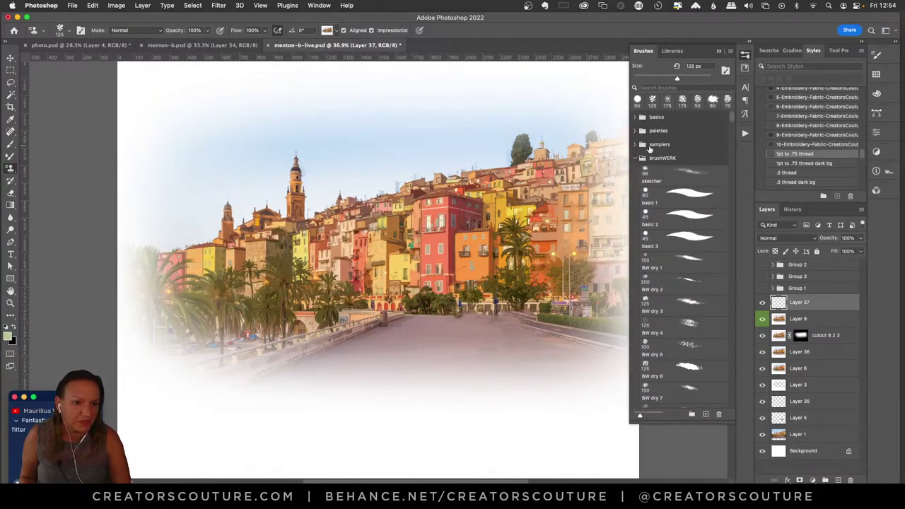
{"action": "left_click", "coordinate": [638, 159]}
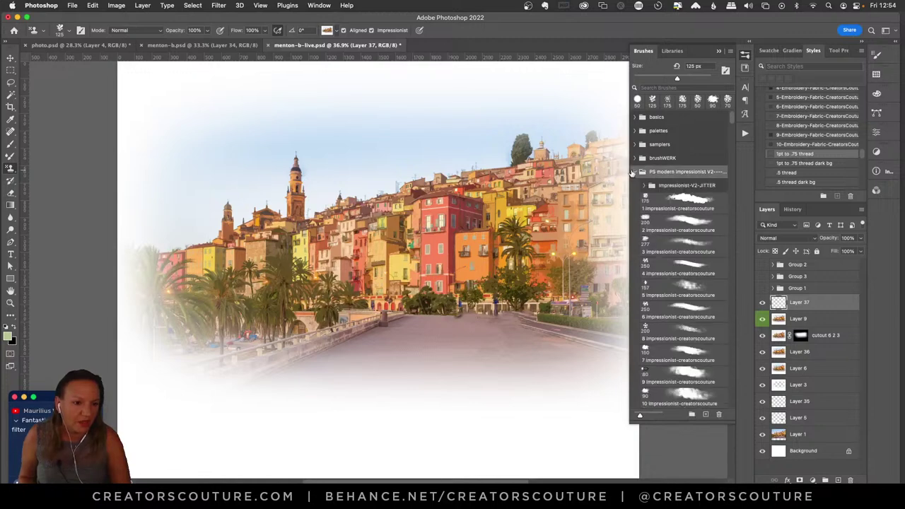
{"action": "scroll", "coordinate": [731, 126], "scroll_direction": "down", "scroll_amount": 3}
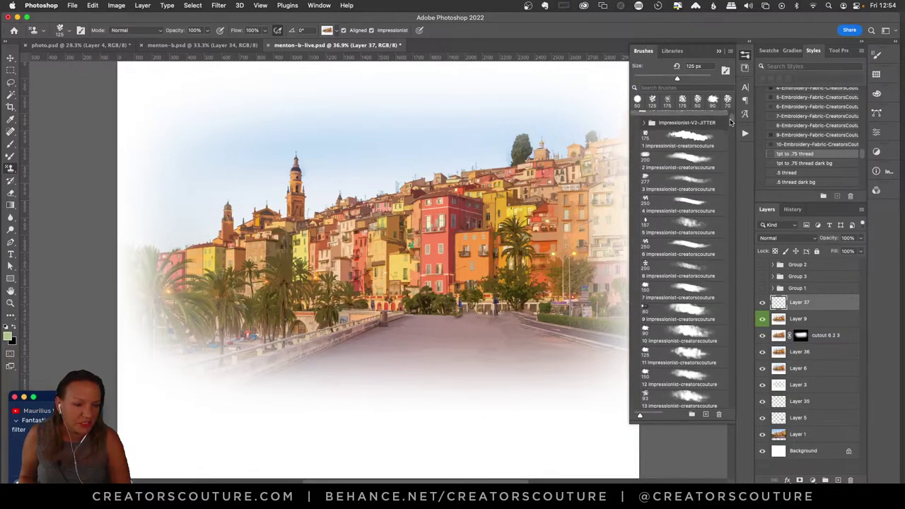
{"action": "scroll", "coordinate": [728, 123], "scroll_direction": "up", "scroll_amount": 3}
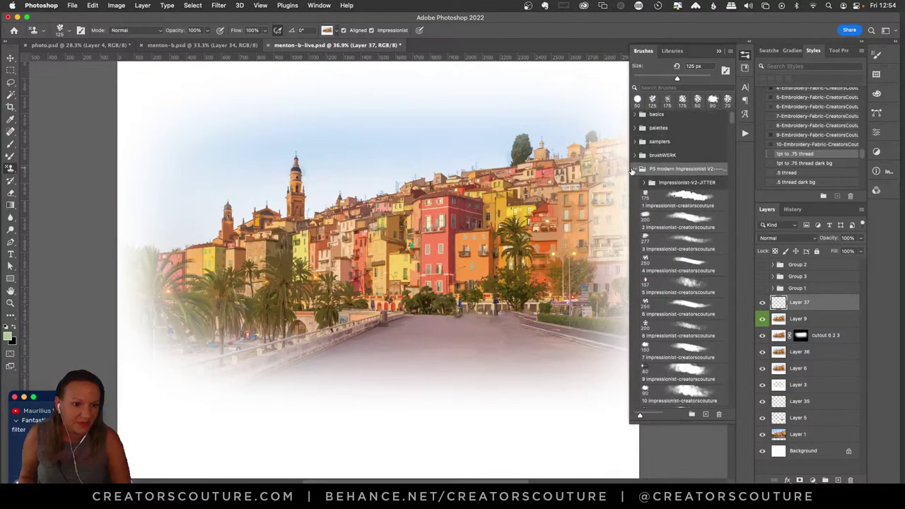
{"action": "left_click", "coordinate": [636, 170]}
{"action": "scroll", "coordinate": [731, 126], "scroll_direction": "down", "scroll_amount": 2}
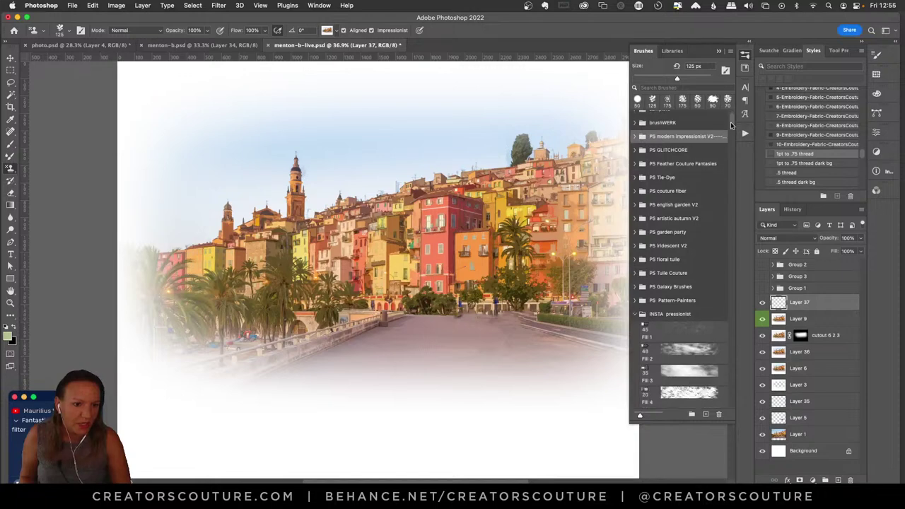
{"action": "mouse_move", "coordinate": [733, 129]}
{"action": "left_mouse_down"}
{"action": "mouse_move", "coordinate": [726, 200]}
{"action": "mouse_move", "coordinate": [727, 183]}
{"action": "left_mouse_up"}
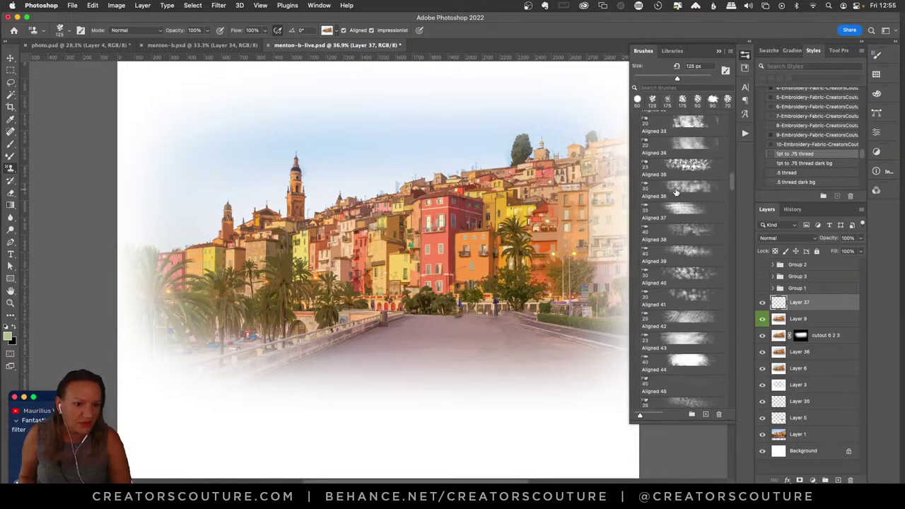
{"action": "left_click", "coordinate": [690, 189]}
{"action": "key", "text": "bracketright"}
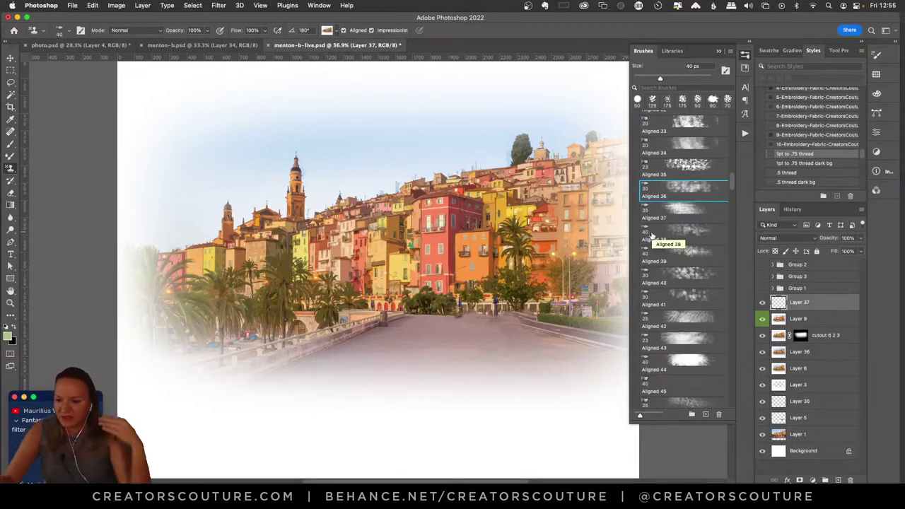
{"action": "key", "text": "bracketleft"}
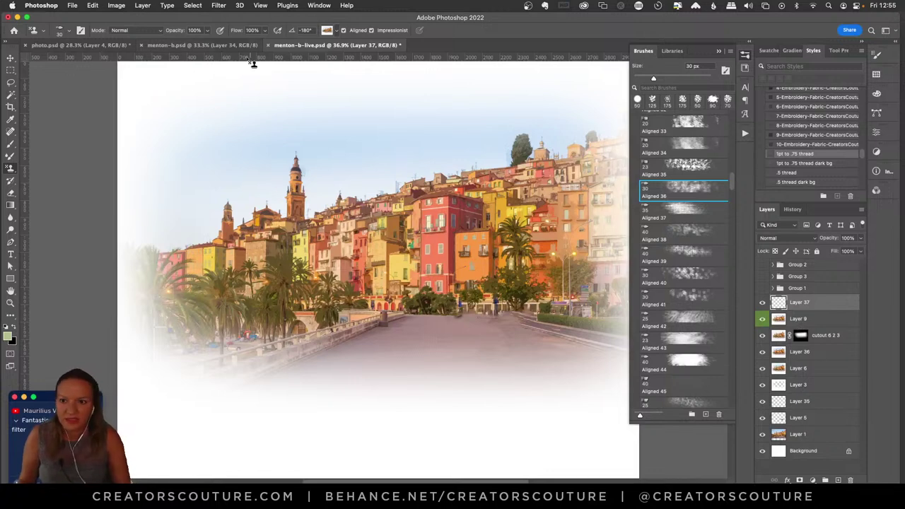
{"action": "left_click", "coordinate": [744, 55]}
- Reorder the document tabs so menton-b-live.psd sits ahead of menton-b.psd
{"action": "left_click", "coordinate": [205, 45]}
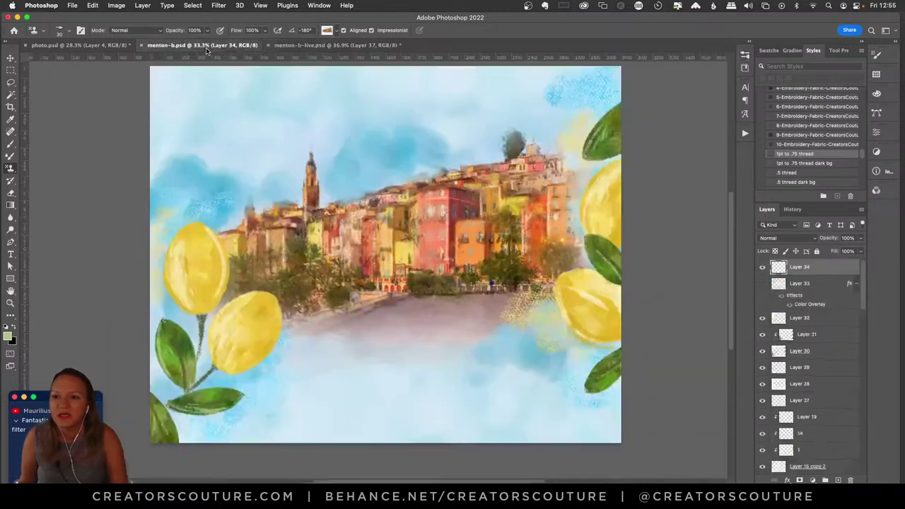
{"action": "left_click", "coordinate": [296, 45]}
{"action": "left_click_drag", "start_coordinate": [296, 45], "coordinate": [205, 45]}
{"action": "left_click", "coordinate": [293, 45]}
- Arrange the documents 2-up Vertical and widen the menton-b-live.psd pane
{"action": "left_click", "coordinate": [317, 4]}
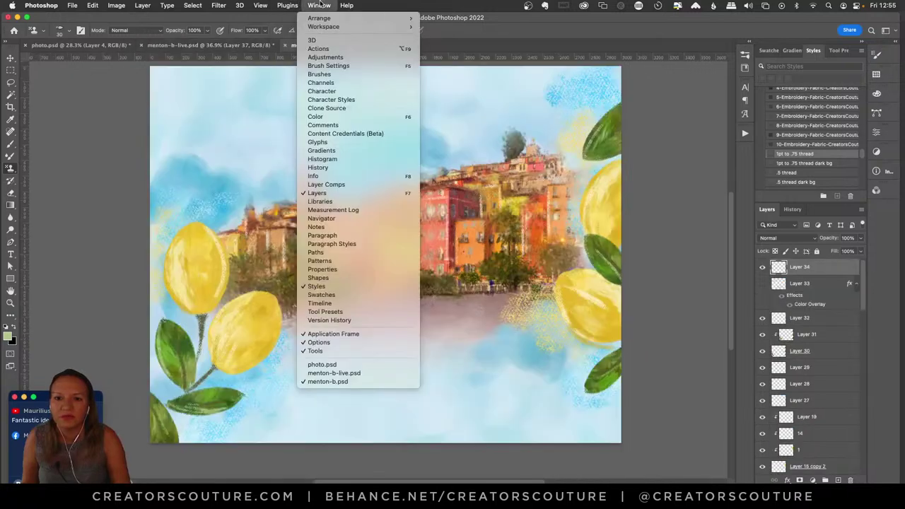
{"action": "mouse_move", "coordinate": [325, 18]}
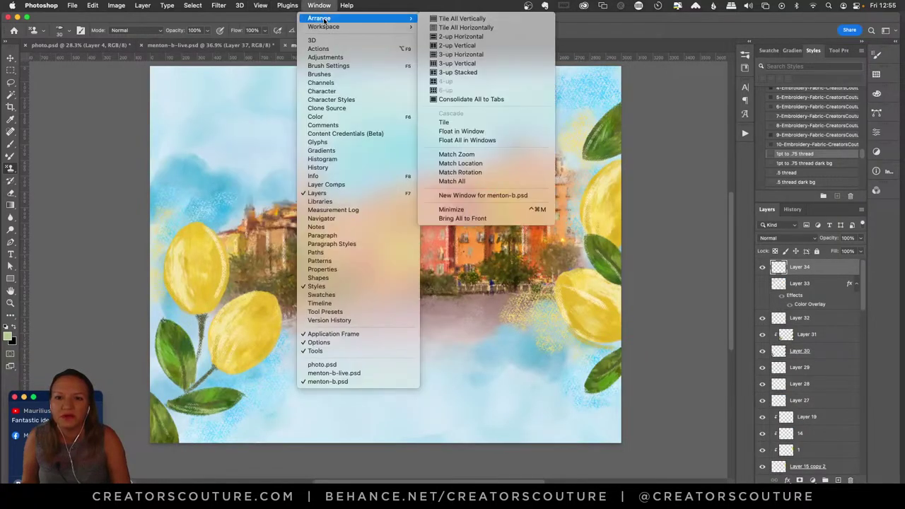
{"action": "left_click", "coordinate": [457, 45]}
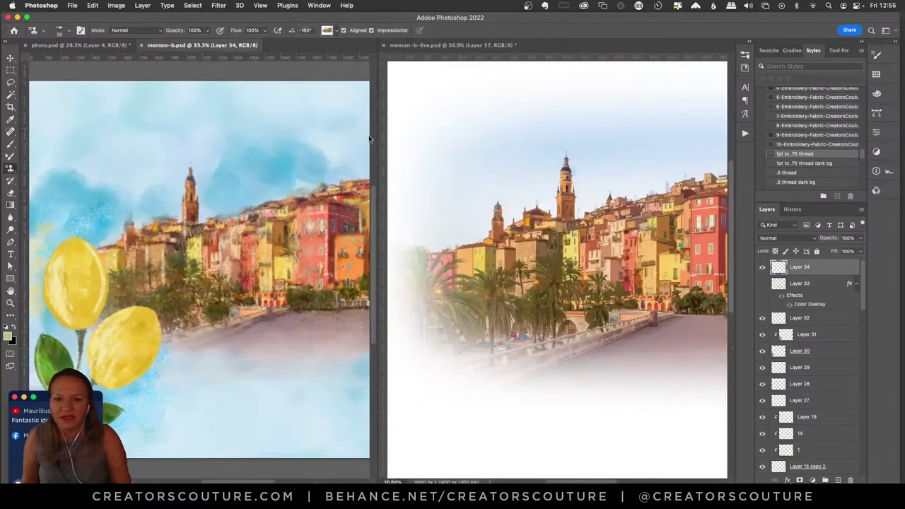
{"action": "left_click_drag", "start_coordinate": [378, 139], "coordinate": [277, 136]}
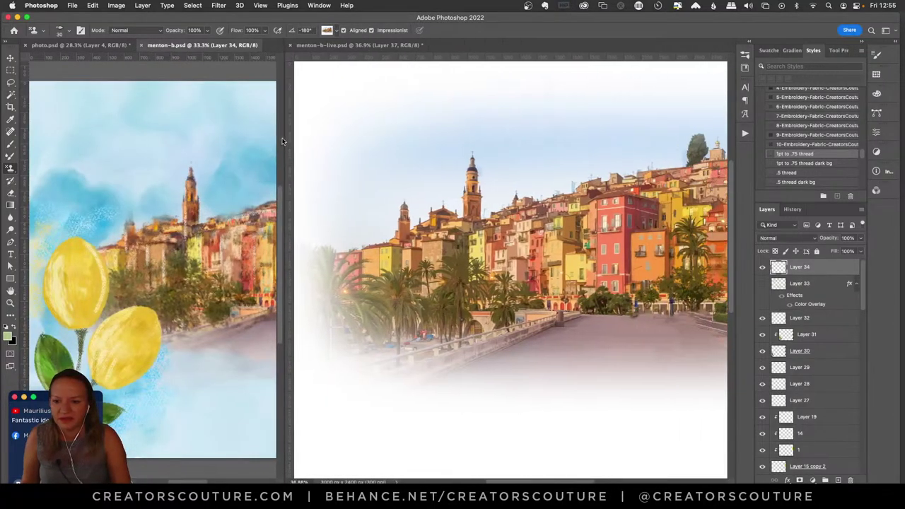
{"action": "scroll", "coordinate": [256, 299], "scroll_direction": "right", "scroll_amount": 5}
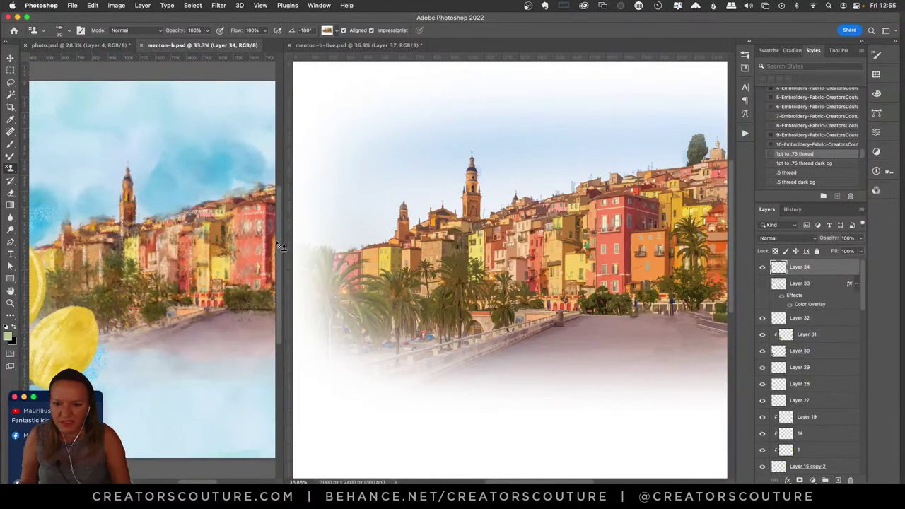
{"action": "left_click_drag", "start_coordinate": [282, 247], "coordinate": [215, 257]}
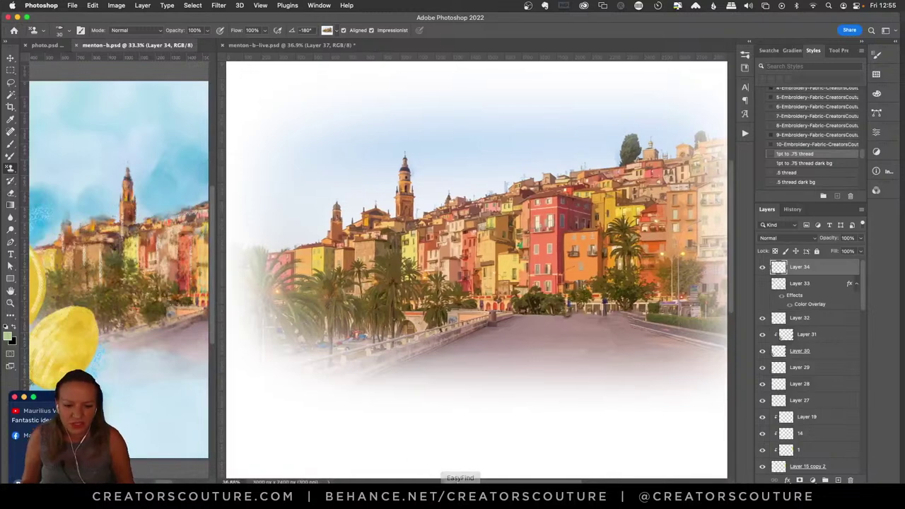
{"action": "left_click_drag", "start_coordinate": [459, 481], "coordinate": [481, 483]}
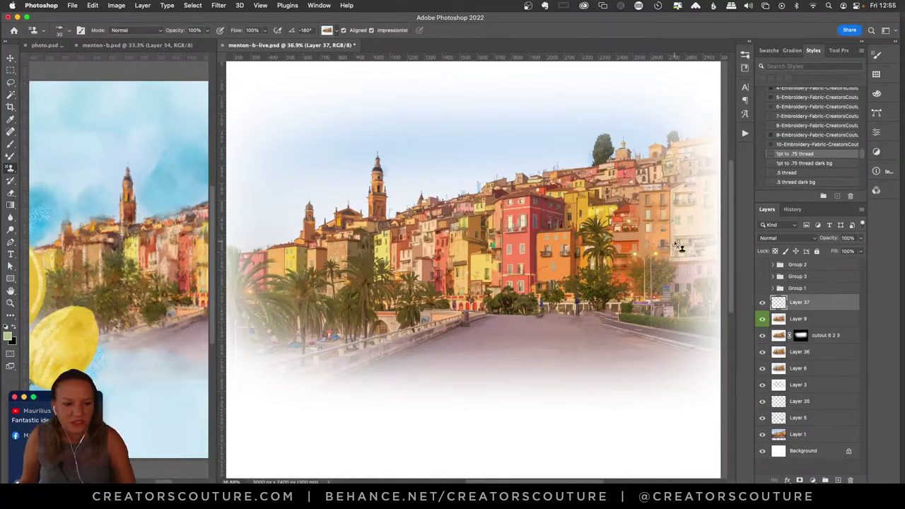
- Paint Aligned 36 pattern-stamp strokes on Layer 37 over the central, lower and right-side buildings
{"action": "left_click", "coordinate": [744, 68]}
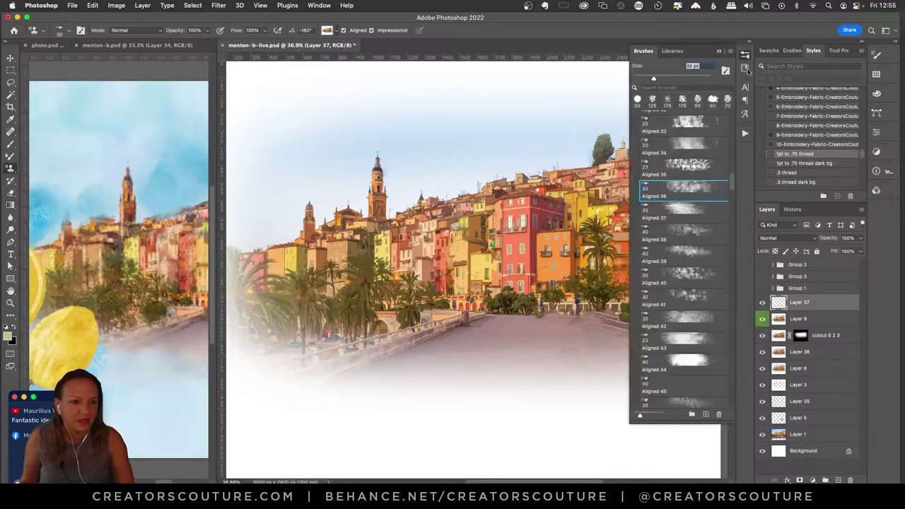
{"action": "mouse_move", "coordinate": [386, 224]}
{"action": "left_mouse_down"}
{"action": "mouse_move", "coordinate": [389, 290]}
{"action": "mouse_move", "coordinate": [416, 232]}
{"action": "mouse_move", "coordinate": [398, 224]}
{"action": "mouse_move", "coordinate": [370, 281]}
{"action": "mouse_move", "coordinate": [380, 259]}
{"action": "mouse_move", "coordinate": [417, 240]}
{"action": "mouse_move", "coordinate": [420, 255]}
{"action": "mouse_move", "coordinate": [411, 236]}
{"action": "mouse_move", "coordinate": [419, 222]}
{"action": "mouse_move", "coordinate": [381, 225]}
{"action": "mouse_move", "coordinate": [338, 267]}
{"action": "mouse_move", "coordinate": [339, 238]}
{"action": "mouse_move", "coordinate": [311, 239]}
{"action": "mouse_move", "coordinate": [293, 209]}
{"action": "mouse_move", "coordinate": [302, 194]}
{"action": "mouse_move", "coordinate": [306, 218]}
{"action": "mouse_move", "coordinate": [286, 286]}
{"action": "mouse_move", "coordinate": [263, 284]}
{"action": "mouse_move", "coordinate": [259, 294]}
{"action": "mouse_move", "coordinate": [230, 279]}
{"action": "mouse_move", "coordinate": [276, 286]}
{"action": "mouse_move", "coordinate": [300, 305]}
{"action": "mouse_move", "coordinate": [321, 287]}
{"action": "mouse_move", "coordinate": [314, 309]}
{"action": "mouse_move", "coordinate": [344, 292]}
{"action": "mouse_move", "coordinate": [325, 282]}
{"action": "mouse_move", "coordinate": [339, 276]}
{"action": "mouse_move", "coordinate": [374, 334]}
{"action": "mouse_move", "coordinate": [430, 299]}
{"action": "mouse_move", "coordinate": [461, 312]}
{"action": "mouse_move", "coordinate": [354, 363]}
{"action": "mouse_move", "coordinate": [428, 339]}
{"action": "mouse_move", "coordinate": [374, 363]}
{"action": "mouse_move", "coordinate": [401, 338]}
{"action": "mouse_move", "coordinate": [307, 364]}
{"action": "mouse_move", "coordinate": [457, 321]}
{"action": "mouse_move", "coordinate": [271, 357]}
{"action": "mouse_move", "coordinate": [428, 312]}
{"action": "mouse_move", "coordinate": [403, 281]}
{"action": "mouse_move", "coordinate": [418, 260]}
{"action": "mouse_move", "coordinate": [377, 219]}
{"action": "mouse_move", "coordinate": [395, 205]}
{"action": "mouse_move", "coordinate": [421, 208]}
{"action": "mouse_move", "coordinate": [382, 162]}
{"action": "mouse_move", "coordinate": [380, 225]}
{"action": "mouse_move", "coordinate": [435, 230]}
{"action": "left_mouse_up"}
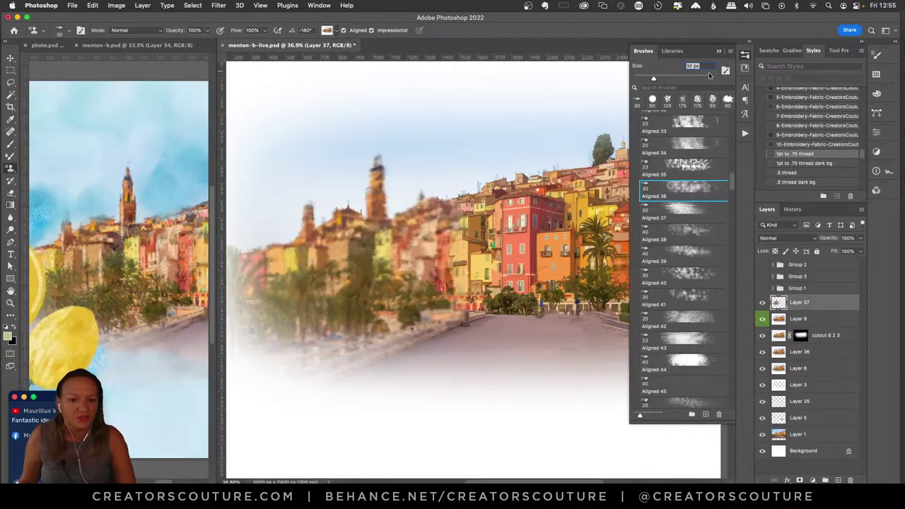
{"action": "left_click", "coordinate": [746, 61]}
{"action": "mouse_move", "coordinate": [456, 221]}
{"action": "left_mouse_down"}
{"action": "mouse_move", "coordinate": [458, 268]}
{"action": "mouse_move", "coordinate": [473, 236]}
{"action": "mouse_move", "coordinate": [457, 230]}
{"action": "mouse_move", "coordinate": [439, 266]}
{"action": "mouse_move", "coordinate": [443, 290]}
{"action": "mouse_move", "coordinate": [471, 311]}
{"action": "mouse_move", "coordinate": [486, 273]}
{"action": "mouse_move", "coordinate": [500, 285]}
{"action": "mouse_move", "coordinate": [506, 316]}
{"action": "mouse_move", "coordinate": [522, 295]}
{"action": "mouse_move", "coordinate": [533, 312]}
{"action": "mouse_move", "coordinate": [546, 294]}
{"action": "mouse_move", "coordinate": [522, 253]}
{"action": "mouse_move", "coordinate": [502, 267]}
{"action": "mouse_move", "coordinate": [488, 233]}
{"action": "mouse_move", "coordinate": [507, 201]}
{"action": "mouse_move", "coordinate": [489, 199]}
{"action": "mouse_move", "coordinate": [510, 196]}
{"action": "mouse_move", "coordinate": [533, 181]}
{"action": "left_mouse_up"}
{"action": "mouse_move", "coordinate": [543, 209]}
{"action": "left_mouse_down"}
{"action": "mouse_move", "coordinate": [588, 172]}
{"action": "mouse_move", "coordinate": [552, 185]}
{"action": "mouse_move", "coordinate": [548, 200]}
{"action": "mouse_move", "coordinate": [578, 202]}
{"action": "mouse_move", "coordinate": [586, 220]}
{"action": "mouse_move", "coordinate": [553, 261]}
{"action": "mouse_move", "coordinate": [558, 292]}
{"action": "mouse_move", "coordinate": [540, 264]}
{"action": "mouse_move", "coordinate": [531, 289]}
{"action": "mouse_move", "coordinate": [525, 208]}
{"action": "mouse_move", "coordinate": [527, 255]}
{"action": "mouse_move", "coordinate": [511, 302]}
{"action": "mouse_move", "coordinate": [497, 206]}
{"action": "mouse_move", "coordinate": [507, 268]}
{"action": "mouse_move", "coordinate": [500, 309]}
{"action": "mouse_move", "coordinate": [565, 303]}
{"action": "mouse_move", "coordinate": [582, 290]}
{"action": "mouse_move", "coordinate": [558, 284]}
{"action": "mouse_move", "coordinate": [597, 314]}
{"action": "mouse_move", "coordinate": [611, 259]}
{"action": "mouse_move", "coordinate": [597, 214]}
{"action": "mouse_move", "coordinate": [587, 222]}
{"action": "mouse_move", "coordinate": [606, 187]}
{"action": "mouse_move", "coordinate": [611, 143]}
{"action": "mouse_move", "coordinate": [597, 153]}
{"action": "mouse_move", "coordinate": [627, 190]}
{"action": "mouse_move", "coordinate": [626, 159]}
{"action": "mouse_move", "coordinate": [621, 195]}
{"action": "mouse_move", "coordinate": [683, 147]}
{"action": "mouse_move", "coordinate": [663, 160]}
{"action": "mouse_move", "coordinate": [682, 169]}
{"action": "mouse_move", "coordinate": [718, 161]}
{"action": "mouse_move", "coordinate": [637, 230]}
{"action": "mouse_move", "coordinate": [638, 240]}
{"action": "mouse_move", "coordinate": [665, 212]}
{"action": "mouse_move", "coordinate": [659, 236]}
{"action": "mouse_move", "coordinate": [643, 222]}
{"action": "mouse_move", "coordinate": [611, 250]}
{"action": "mouse_move", "coordinate": [618, 291]}
{"action": "mouse_move", "coordinate": [630, 303]}
{"action": "mouse_move", "coordinate": [649, 302]}
{"action": "mouse_move", "coordinate": [672, 269]}
{"action": "mouse_move", "coordinate": [679, 303]}
{"action": "mouse_move", "coordinate": [701, 293]}
{"action": "mouse_move", "coordinate": [681, 291]}
{"action": "mouse_move", "coordinate": [689, 231]}
{"action": "mouse_move", "coordinate": [670, 191]}
{"action": "mouse_move", "coordinate": [644, 218]}
{"action": "mouse_move", "coordinate": [627, 293]}
{"action": "mouse_move", "coordinate": [605, 308]}
{"action": "mouse_move", "coordinate": [618, 249]}
{"action": "mouse_move", "coordinate": [569, 252]}
{"action": "mouse_move", "coordinate": [540, 188]}
{"action": "mouse_move", "coordinate": [498, 255]}
{"action": "mouse_move", "coordinate": [405, 225]}
{"action": "mouse_move", "coordinate": [369, 252]}
{"action": "mouse_move", "coordinate": [375, 173]}
{"action": "mouse_move", "coordinate": [389, 241]}
{"action": "mouse_move", "coordinate": [453, 266]}
{"action": "mouse_move", "coordinate": [545, 183]}
{"action": "mouse_move", "coordinate": [570, 217]}
{"action": "left_mouse_up"}
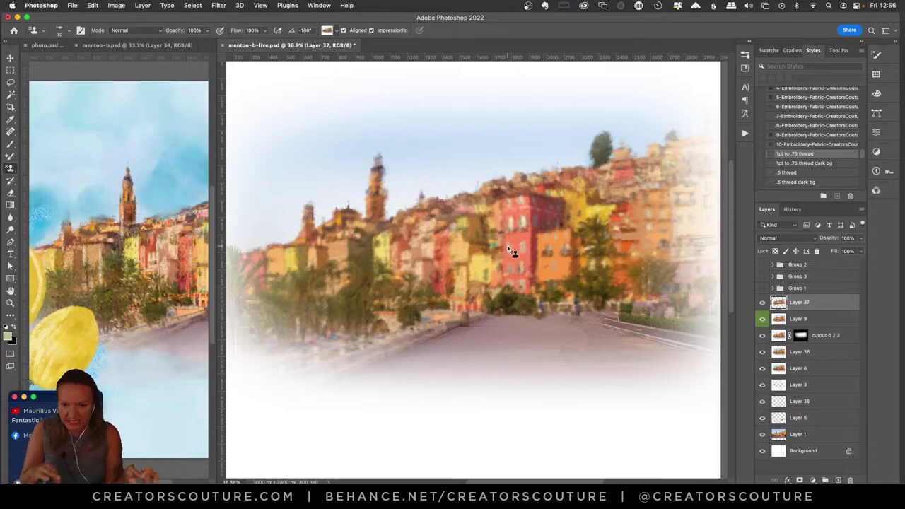
- Dock menton-b.psd and photo.psd into the working file's tab group, check each, then return to menton-b-live.psd
{"action": "left_click", "coordinate": [150, 46]}
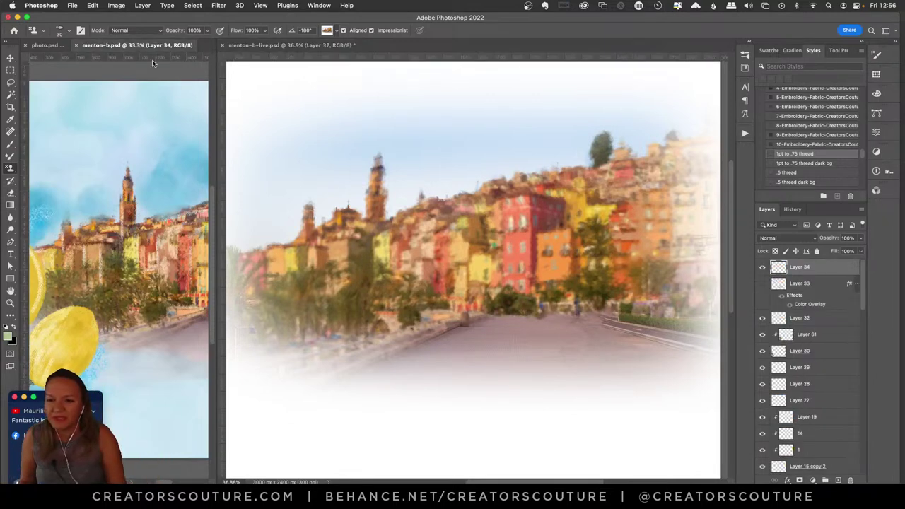
{"action": "left_click_drag", "start_coordinate": [103, 46], "coordinate": [280, 45]}
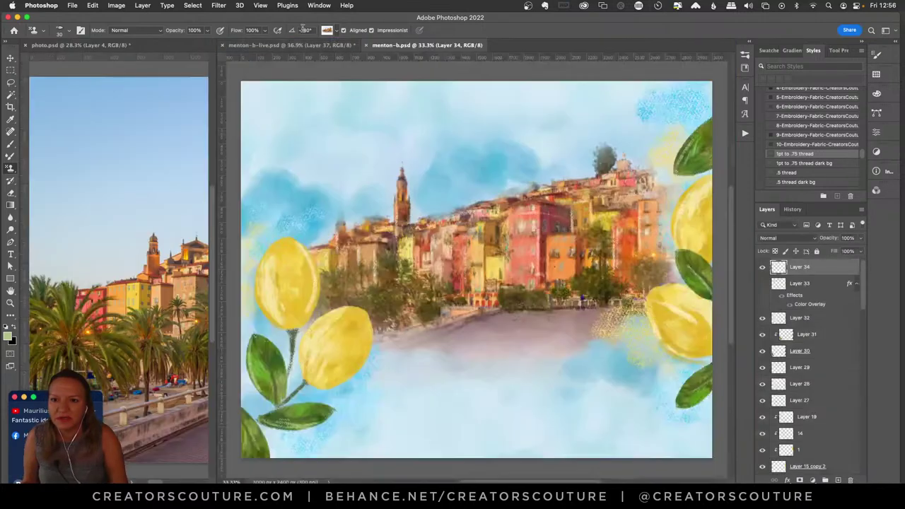
{"action": "left_click_drag", "start_coordinate": [82, 45], "coordinate": [242, 45]}
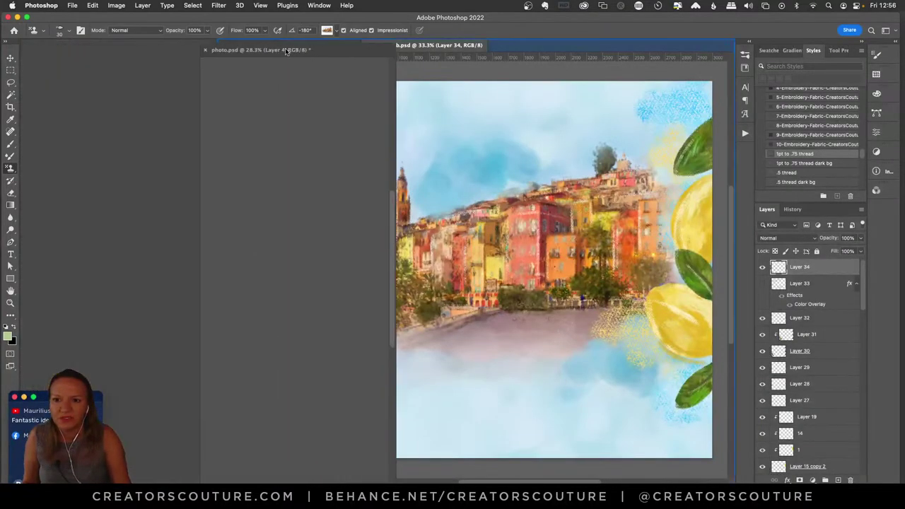
{"action": "left_click", "coordinate": [248, 45]}
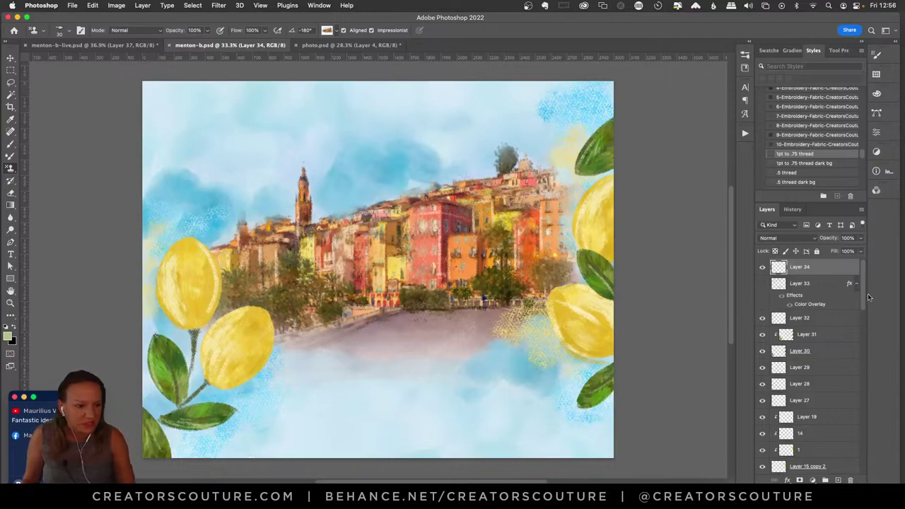
{"action": "mouse_move", "coordinate": [864, 285]}
{"action": "left_mouse_down"}
{"action": "mouse_move", "coordinate": [850, 416]}
{"action": "mouse_move", "coordinate": [868, 284]}
{"action": "left_mouse_up"}
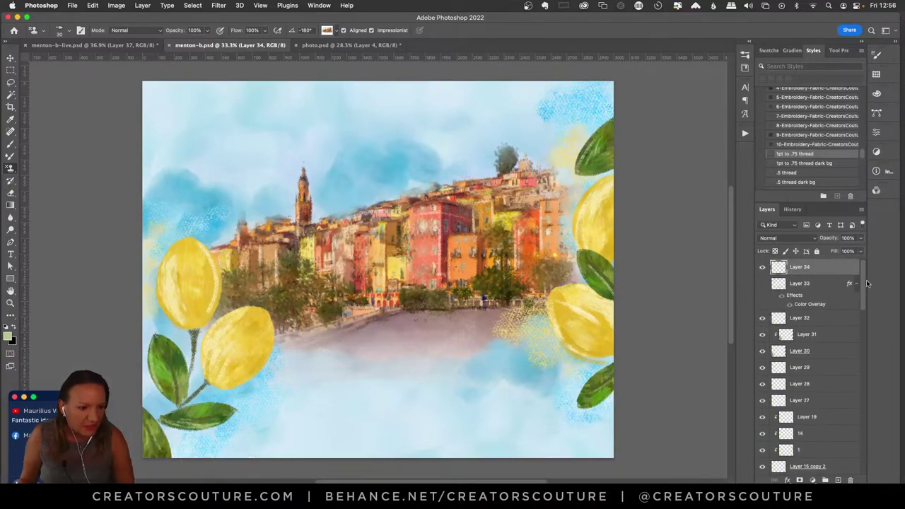
{"action": "left_click", "coordinate": [350, 45]}
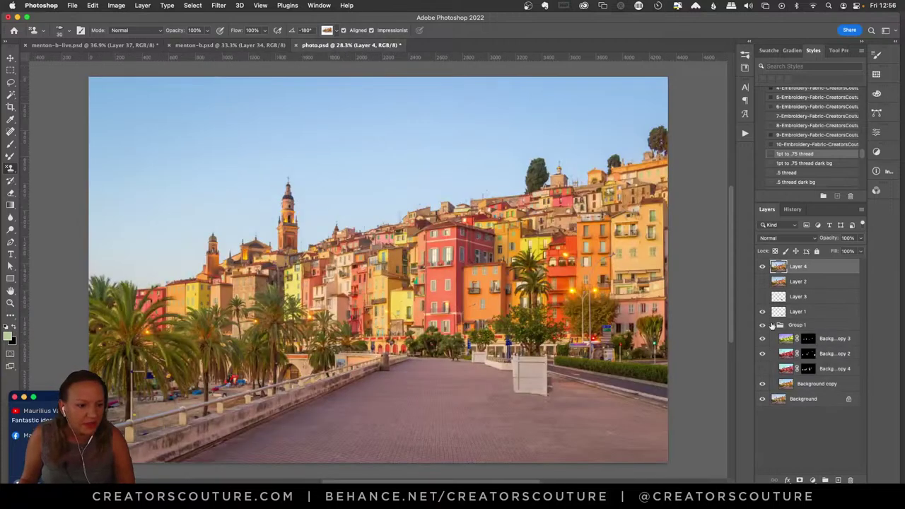
{"action": "left_click", "coordinate": [93, 47]}
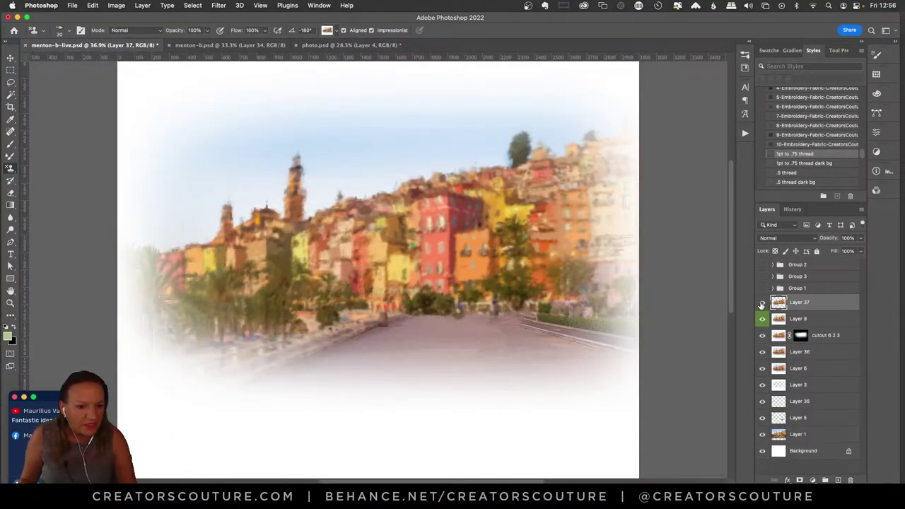
- Toggle Layer 37 to compare its sharper version, then show and expand Group 1
{"action": "left_click", "coordinate": [762, 303]}
{"action": "left_click", "coordinate": [764, 301]}
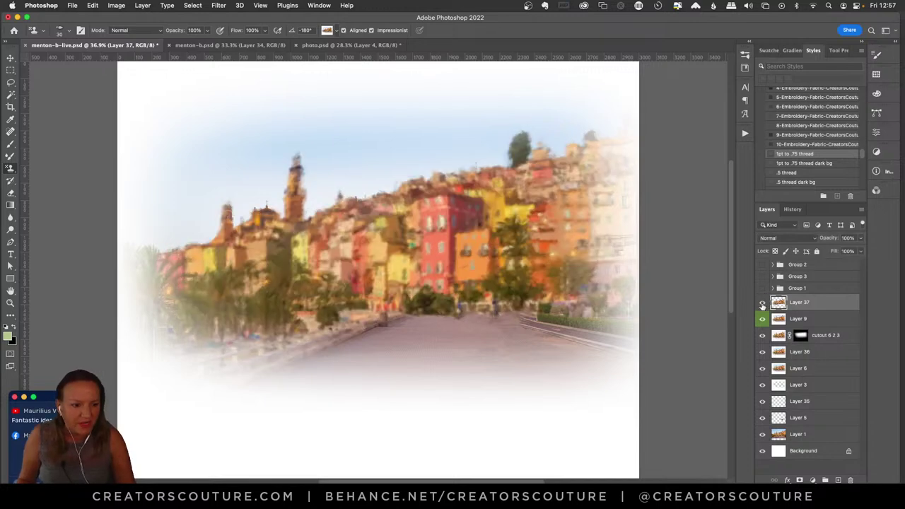
{"action": "left_click", "coordinate": [762, 302]}
{"action": "left_click", "coordinate": [763, 287]}
{"action": "left_click", "coordinate": [772, 289]}
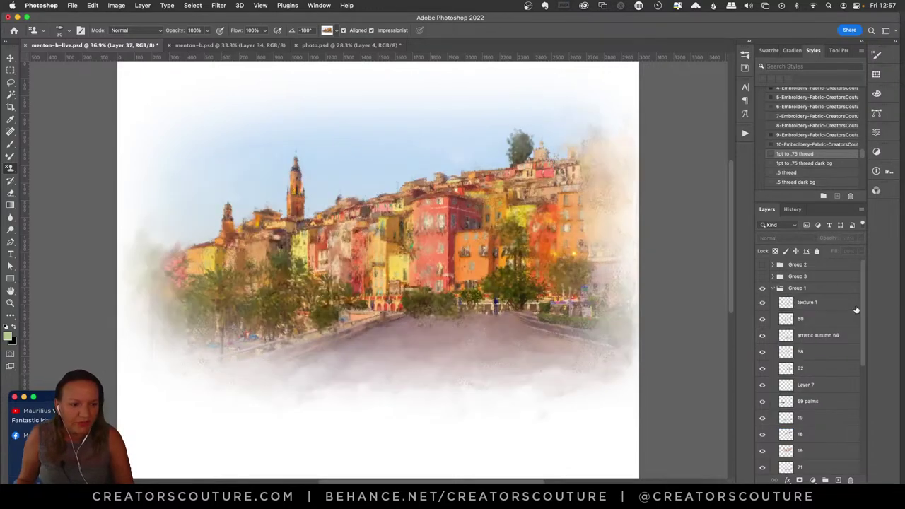
{"action": "left_click_drag", "start_coordinate": [865, 307], "coordinate": [859, 287]}
- Select layers texture 1 through 63 in Group 1 and hide them all
{"action": "left_click", "coordinate": [826, 291]}
{"action": "left_click", "coordinate": [818, 378], "text": "shift"}
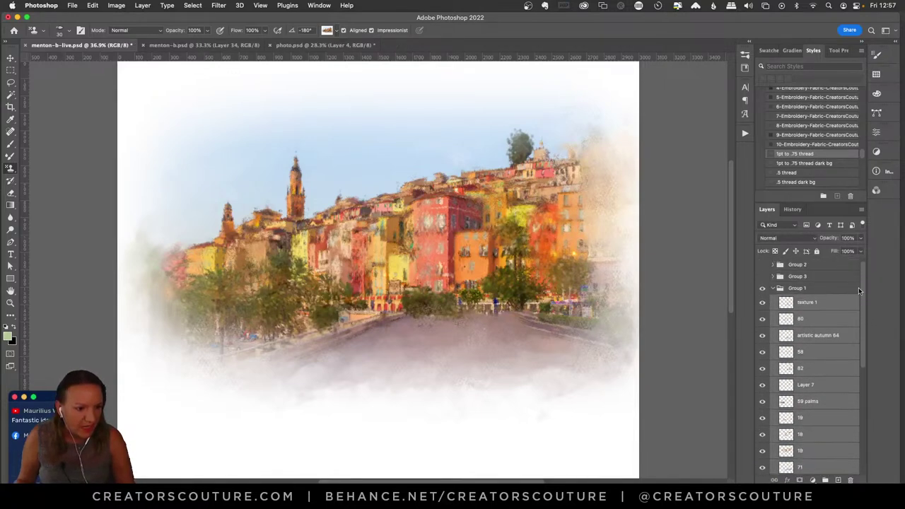
{"action": "right_click", "coordinate": [764, 304]}
{"action": "left_click", "coordinate": [813, 303]}
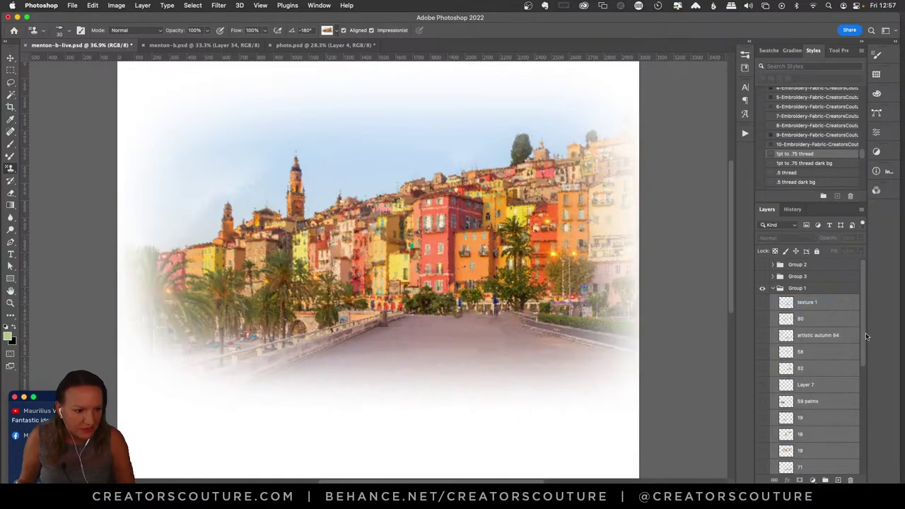
- Select layer 55, zoom the canvas in slightly, and toggle layer 55's visibility to compare
{"action": "left_click_drag", "start_coordinate": [866, 337], "coordinate": [862, 407]}
{"action": "left_click", "coordinate": [813, 377]}
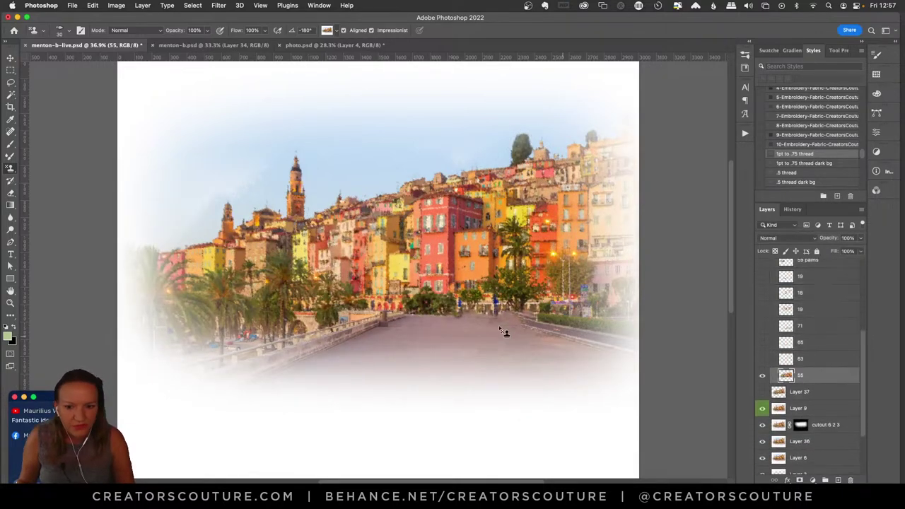
{"action": "left_click", "coordinate": [11, 303]}
{"action": "mouse_move", "coordinate": [438, 265]}
{"action": "left_mouse_down"}
{"action": "mouse_move", "coordinate": [495, 263]}
{"action": "mouse_move", "coordinate": [453, 257]}
{"action": "left_mouse_up"}
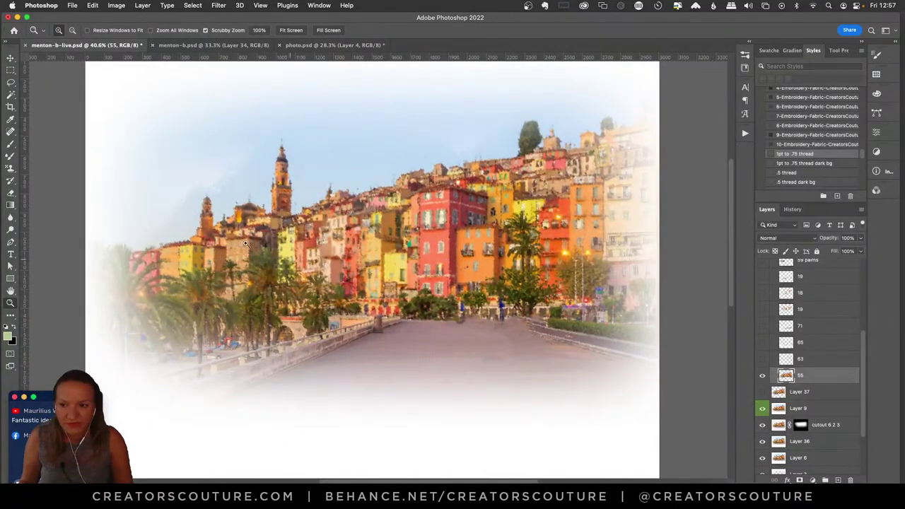
{"action": "left_click", "coordinate": [763, 379]}
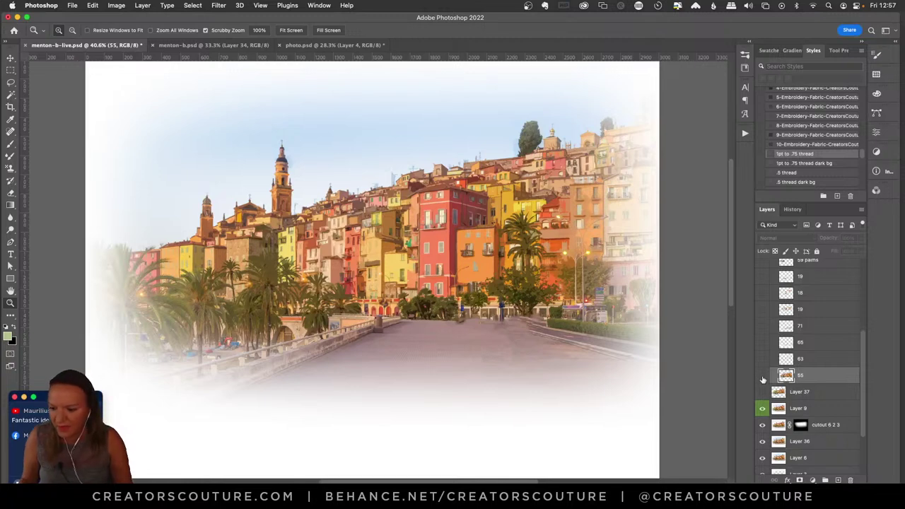
{"action": "left_click", "coordinate": [763, 377]}
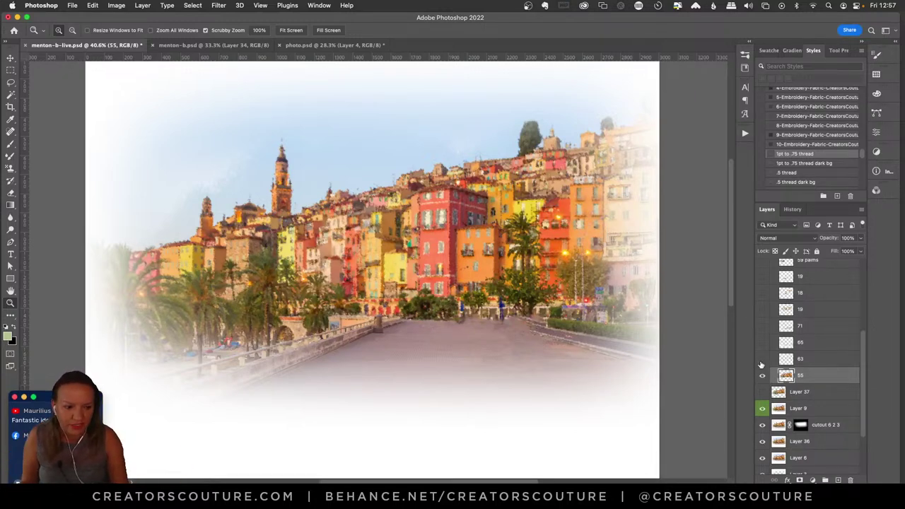
- Check layer 63's layer style settings, then switch to the Pattern Stamp tool
{"action": "double_click", "coordinate": [808, 362]}
{"action": "left_click", "coordinate": [861, 133]}
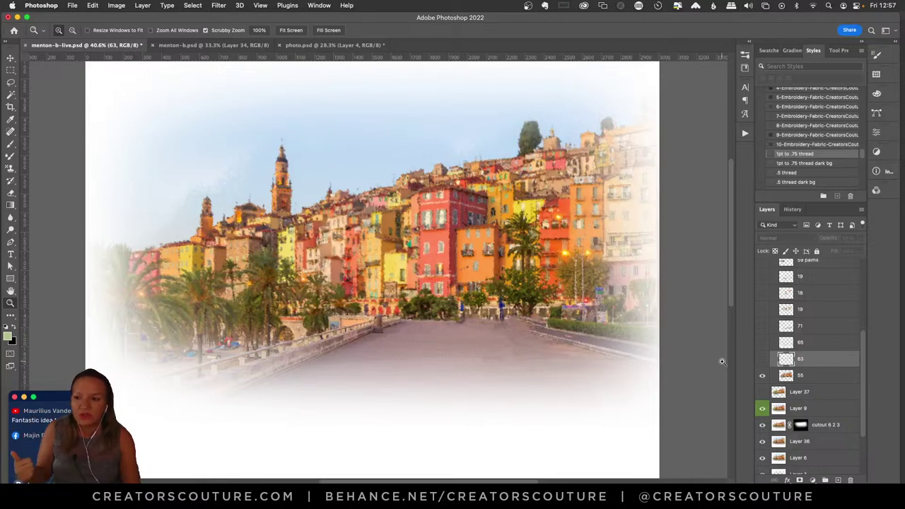
{"action": "left_click", "coordinate": [10, 168]}
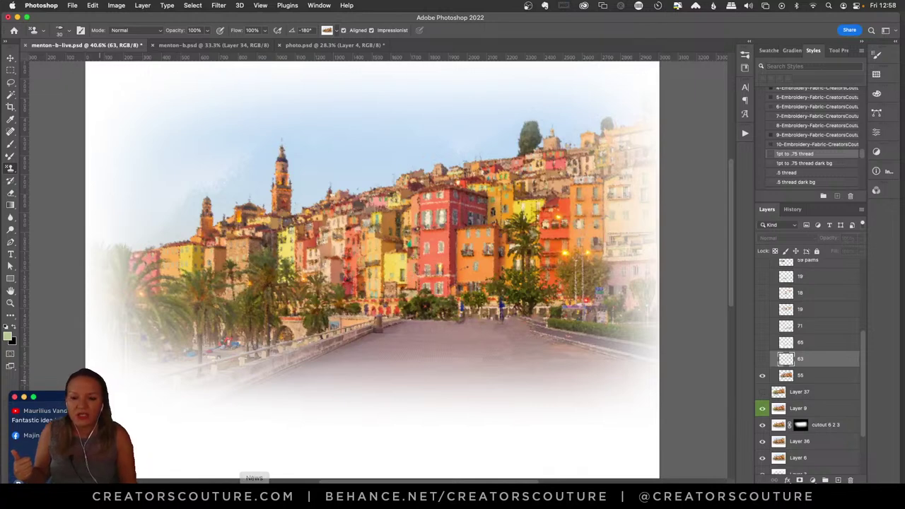
- Add a new layer above 55 and paint skyline strokes with the Aligned 55 brush at 50 px
{"action": "left_click", "coordinate": [818, 376]}
{"action": "left_click", "coordinate": [838, 480]}
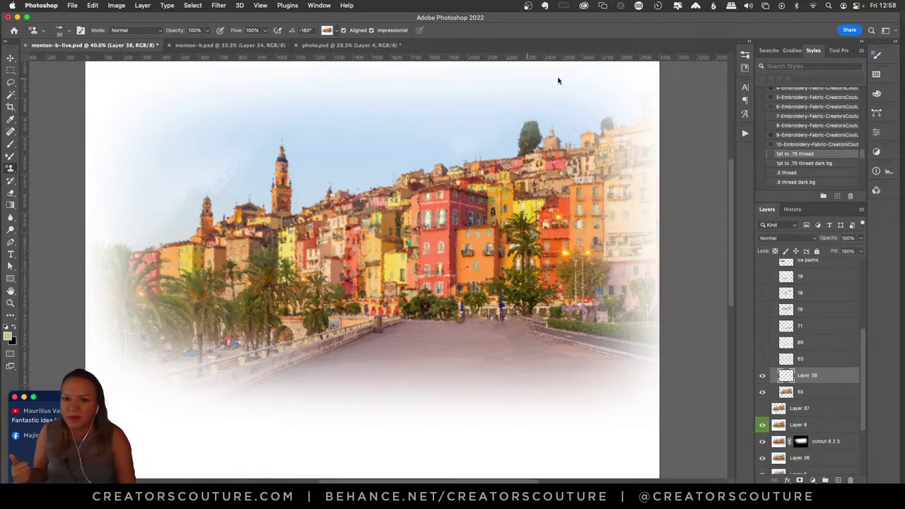
{"action": "left_click", "coordinate": [744, 56]}
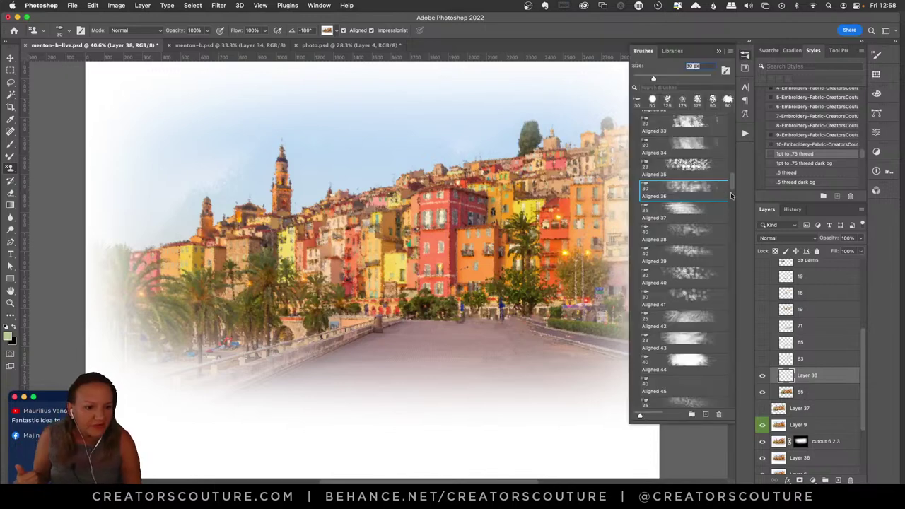
{"action": "scroll", "coordinate": [731, 196], "scroll_direction": "down", "scroll_amount": 10}
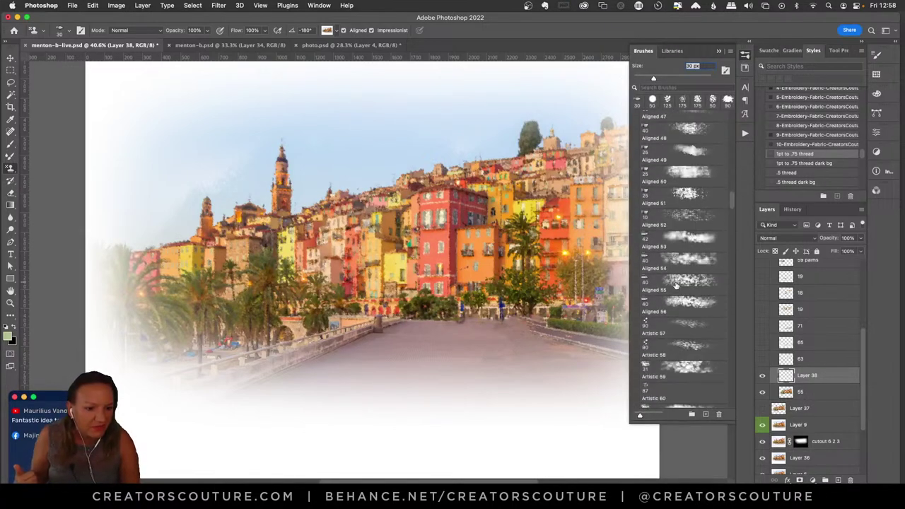
{"action": "left_click", "coordinate": [676, 284]}
{"action": "left_click", "coordinate": [743, 58]}
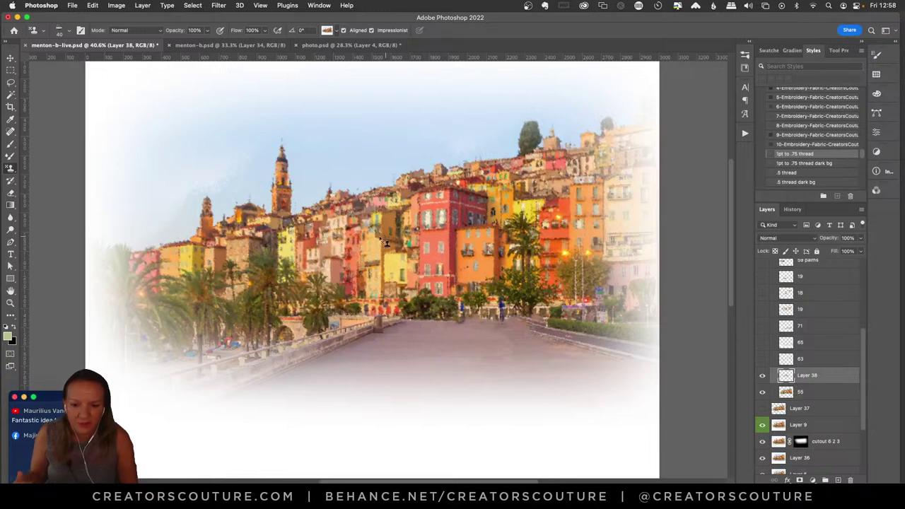
{"action": "key", "text": "bracketright"}
{"action": "key", "text": "bracketright"}
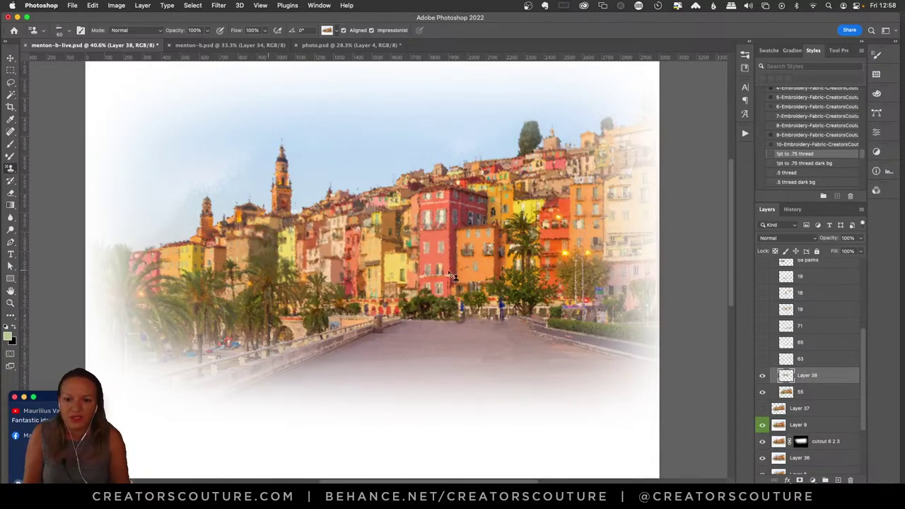
{"action": "mouse_move", "coordinate": [296, 271]}
{"action": "left_mouse_down"}
{"action": "mouse_move", "coordinate": [452, 230]}
{"action": "mouse_move", "coordinate": [272, 228]}
{"action": "mouse_move", "coordinate": [517, 212]}
{"action": "mouse_move", "coordinate": [299, 205]}
{"action": "mouse_move", "coordinate": [548, 181]}
{"action": "left_mouse_up"}
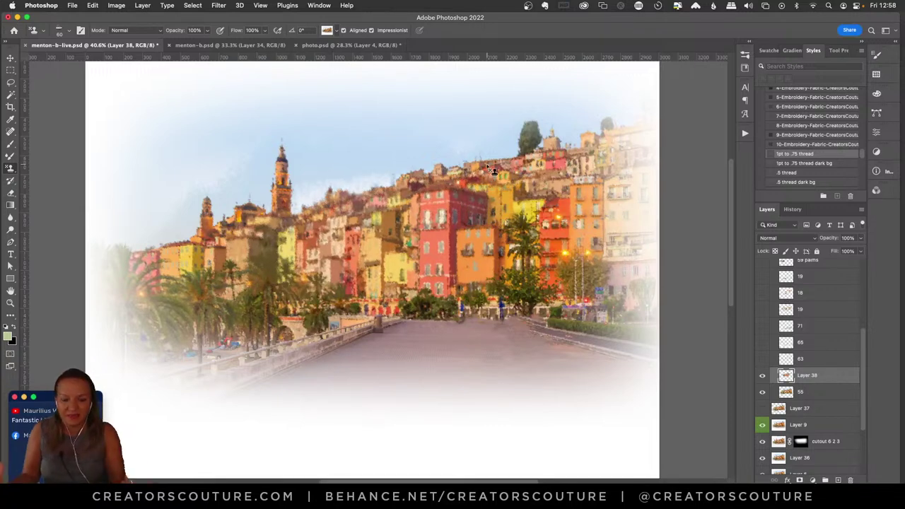
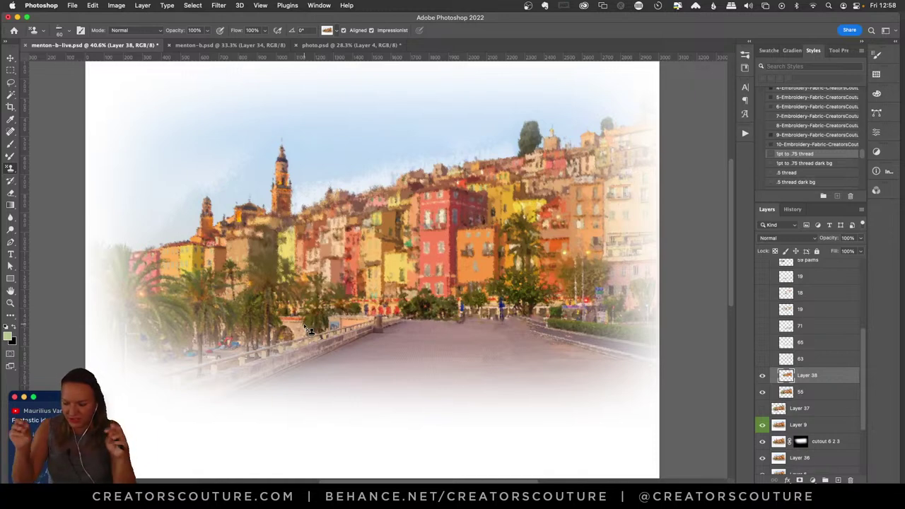
- Undo the painterly strokes over the central buildings and bring up the Instapressionist brush page in Chrome
{"action": "key", "text": "ctrl+z"}
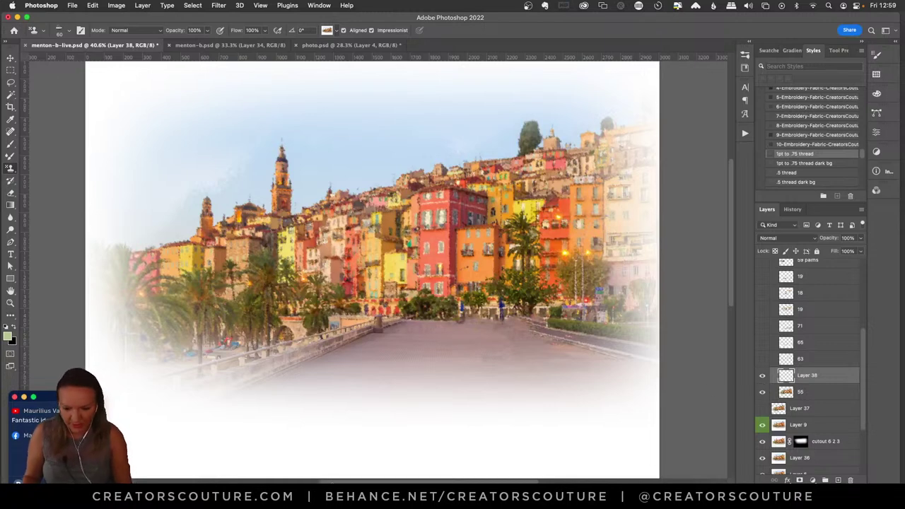
{"action": "left_click", "coordinate": [304, 485]}
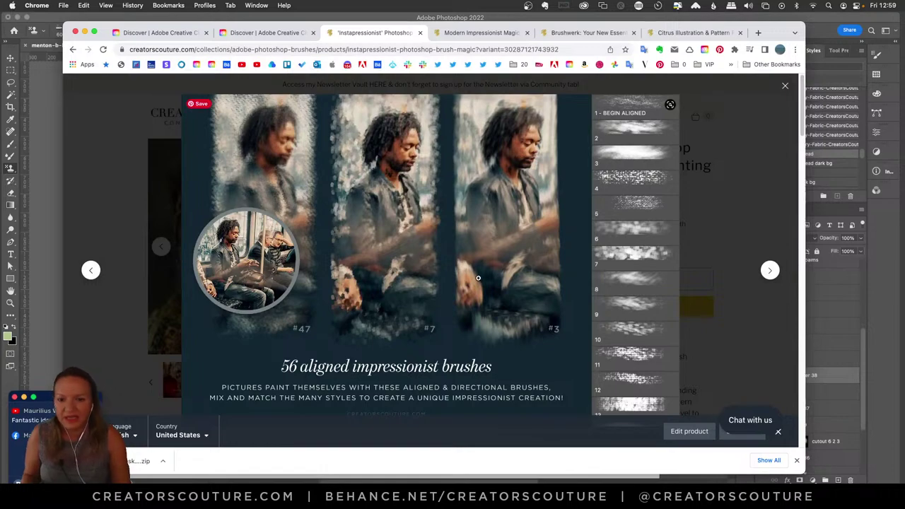
- Flip through two more Instapressionist gallery examples, then return to the Menton image in Photoshop
{"action": "left_click", "coordinate": [770, 273]}
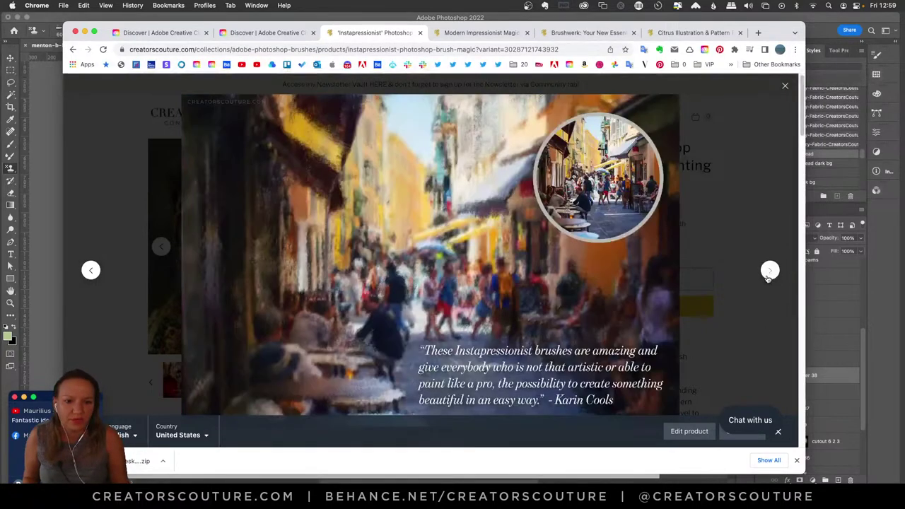
{"action": "left_click", "coordinate": [770, 273]}
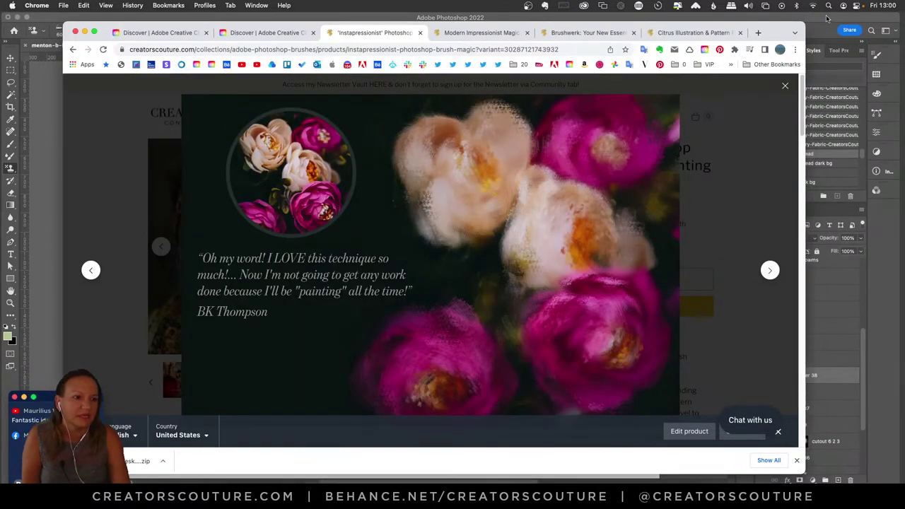
{"action": "key", "text": "super+Tab"}
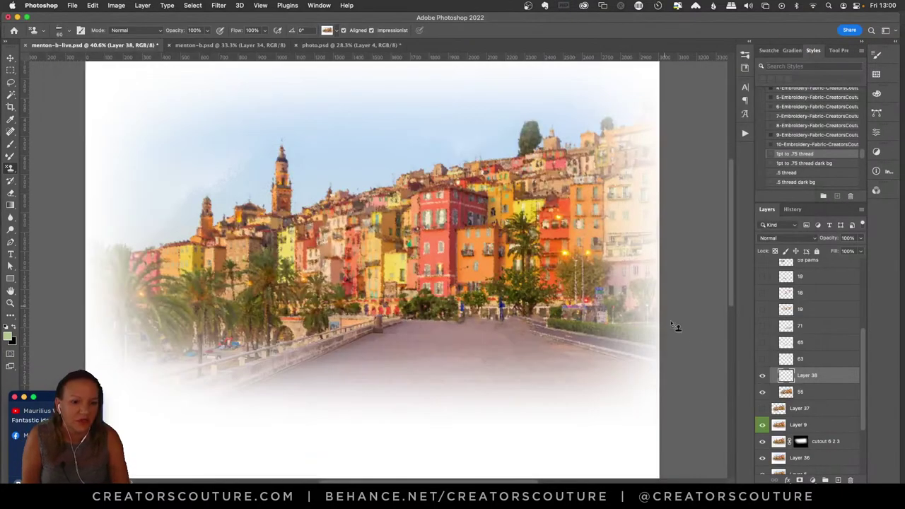
- Briefly preview layer 63, then zoom in close on the painted buildings
{"action": "left_click", "coordinate": [762, 359]}
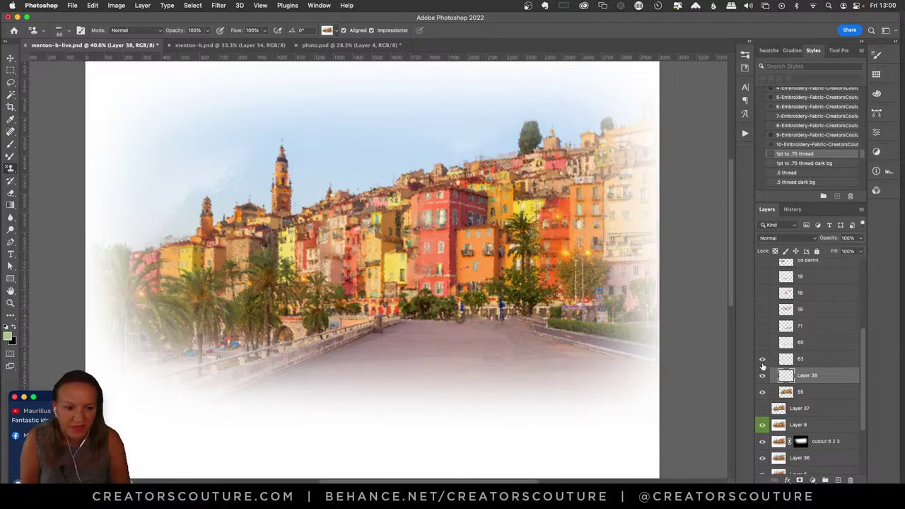
{"action": "left_click", "coordinate": [763, 361]}
{"action": "left_click", "coordinate": [10, 304]}
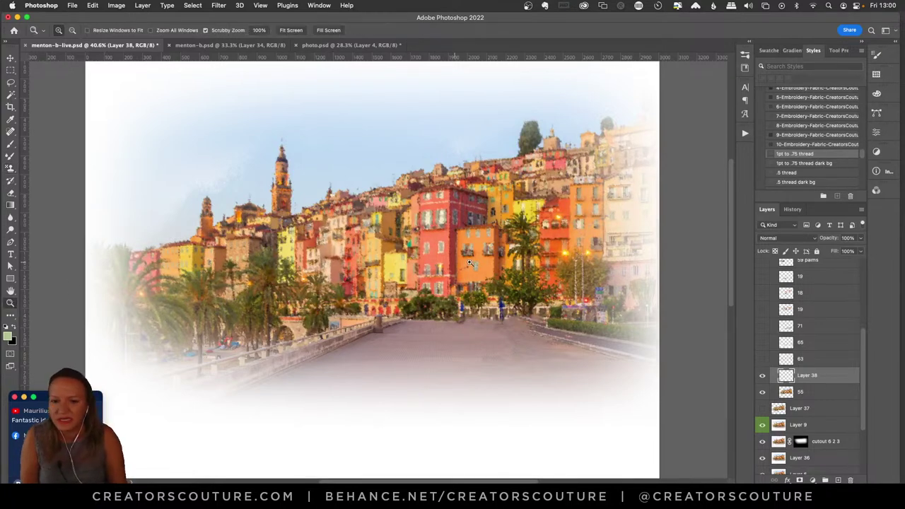
{"action": "left_click", "coordinate": [469, 263]}
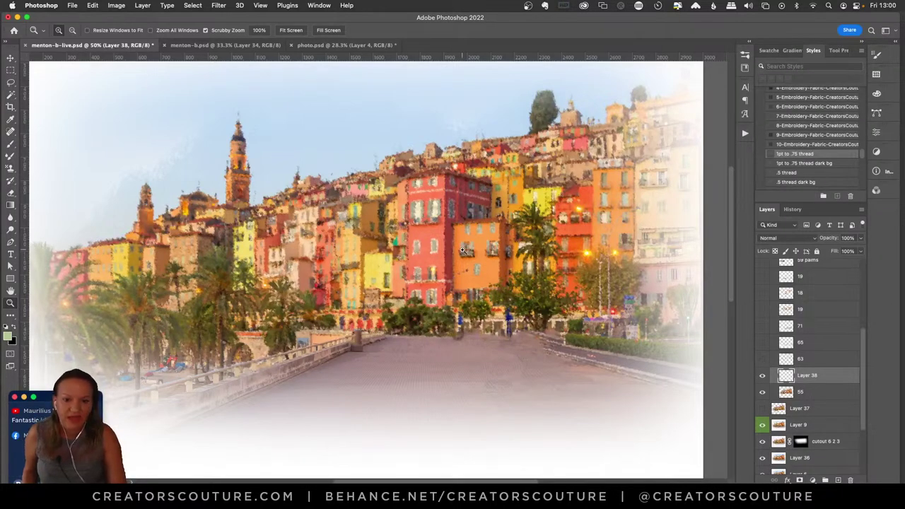
{"action": "left_click", "coordinate": [397, 231]}
{"action": "left_click_drag", "start_coordinate": [415, 230], "coordinate": [394, 244]}
- Preview layer 63's glow around the red building, select it, and leave it hidden
{"action": "key", "text": "h"}
{"action": "key", "text": "h"}
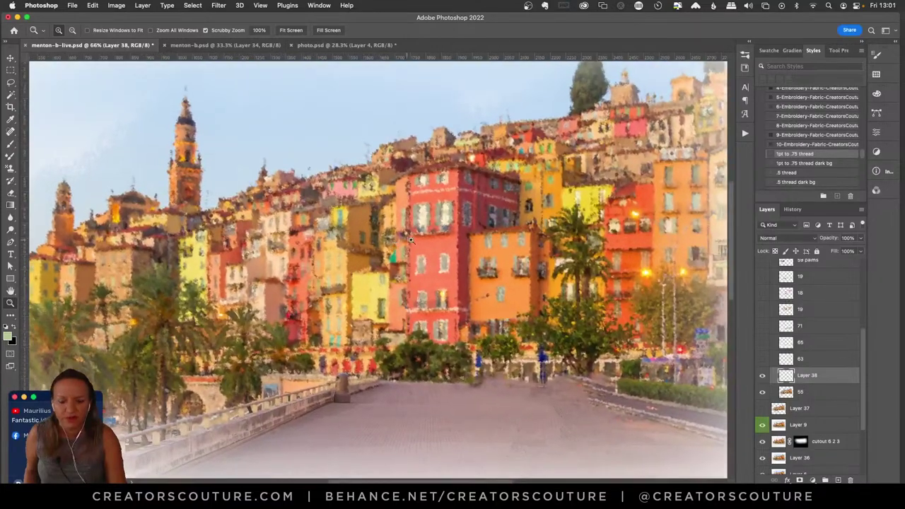
{"action": "scroll", "coordinate": [732, 254], "scroll_direction": "up", "scroll_amount": 2}
{"action": "scroll", "coordinate": [729, 245], "scroll_direction": "down", "scroll_amount": 3}
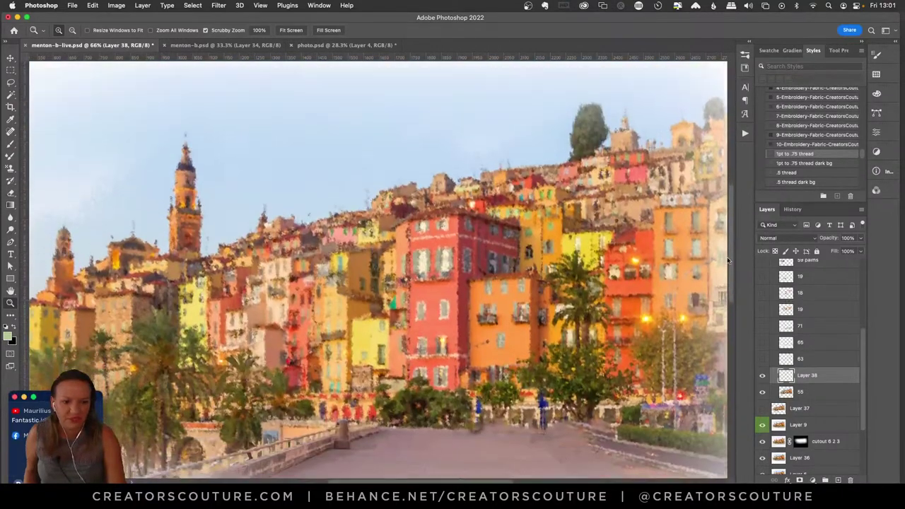
{"action": "left_click", "coordinate": [763, 359]}
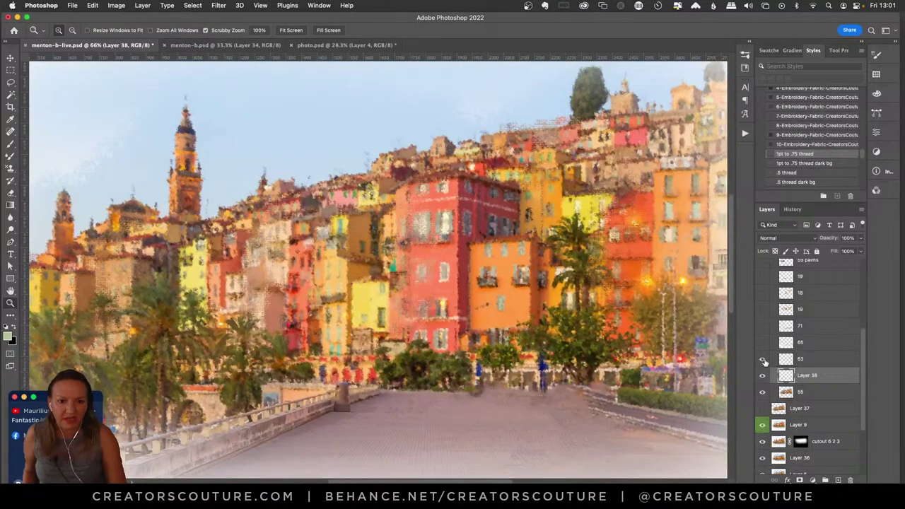
{"action": "left_click", "coordinate": [813, 361]}
{"action": "left_click", "coordinate": [762, 361]}
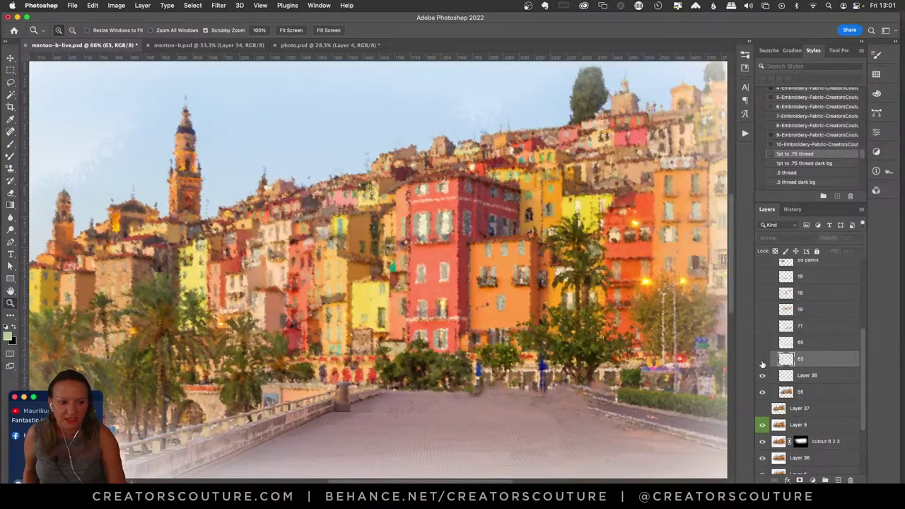
- Toggle layer 63's glow to compare, leaving it visible
{"action": "left_click", "coordinate": [762, 361]}
{"action": "left_click", "coordinate": [763, 361]}
{"action": "left_click", "coordinate": [763, 360]}
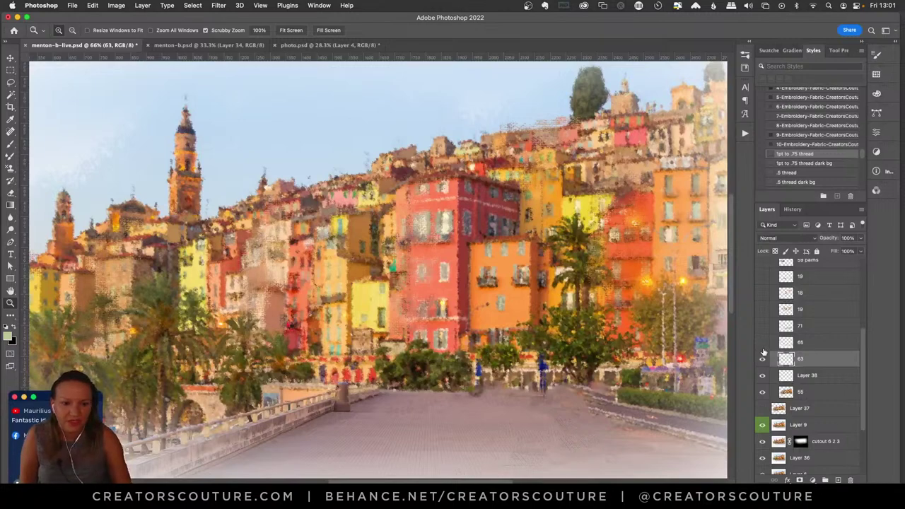
- Check layer 65's Layer Style, then show its white fog along the bottom and right edges
{"action": "double_click", "coordinate": [813, 343]}
{"action": "left_click", "coordinate": [862, 139]}
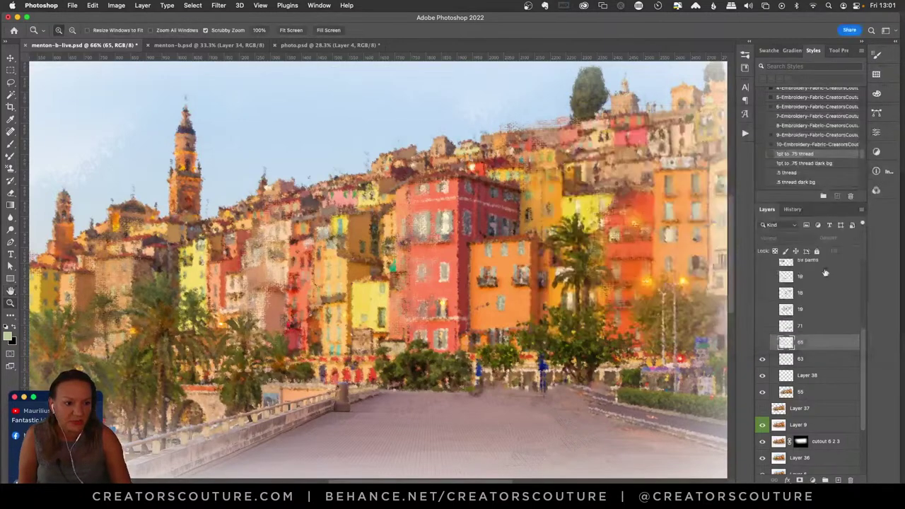
{"action": "left_click", "coordinate": [763, 345]}
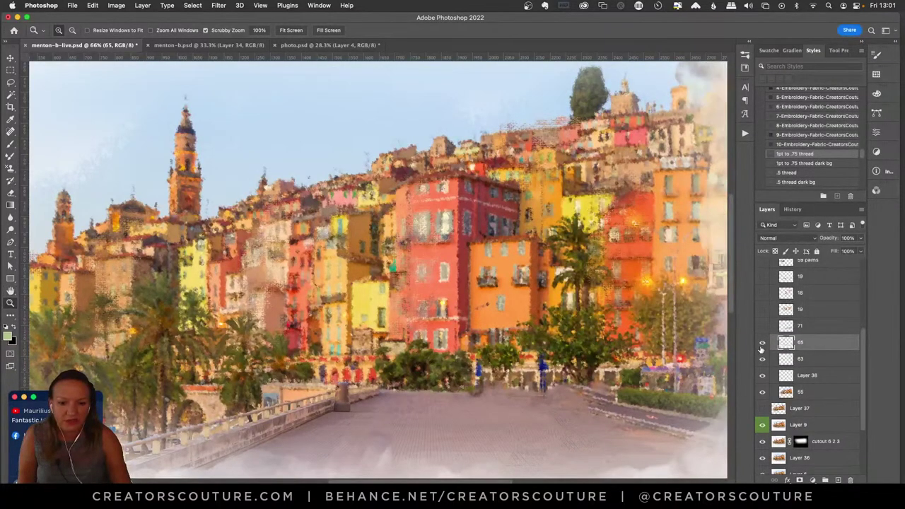
- Fit the image on screen and compare with and without layer 65's fog, keeping it on
{"action": "key", "text": "super+0"}
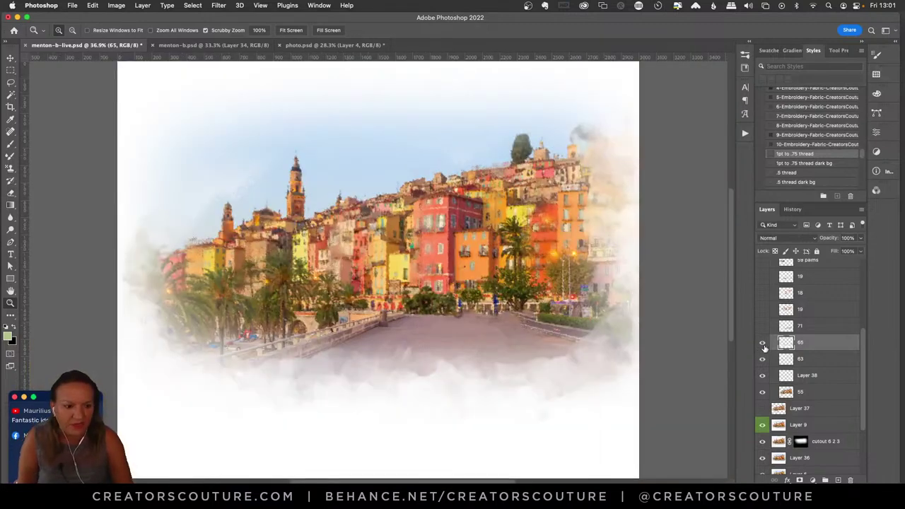
{"action": "left_click", "coordinate": [762, 346]}
{"action": "left_click", "coordinate": [763, 344]}
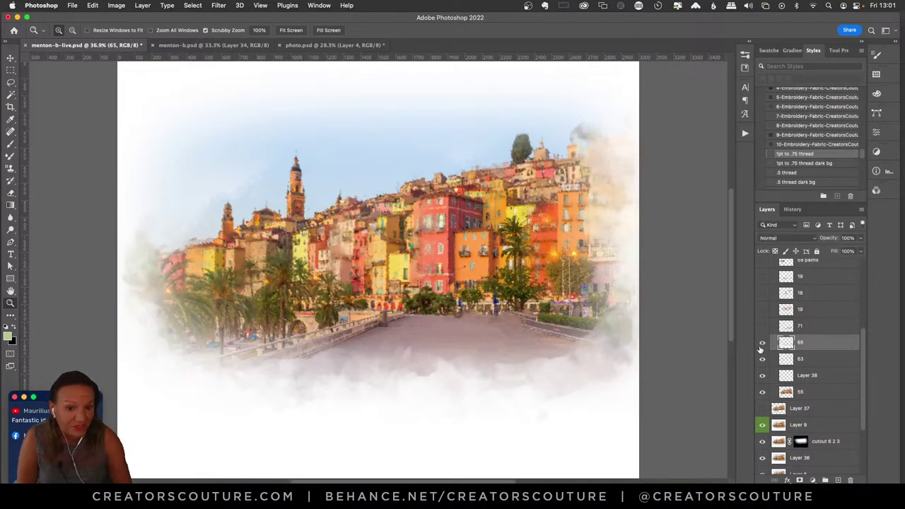
{"action": "left_click", "coordinate": [763, 346]}
{"action": "left_click", "coordinate": [762, 345]}
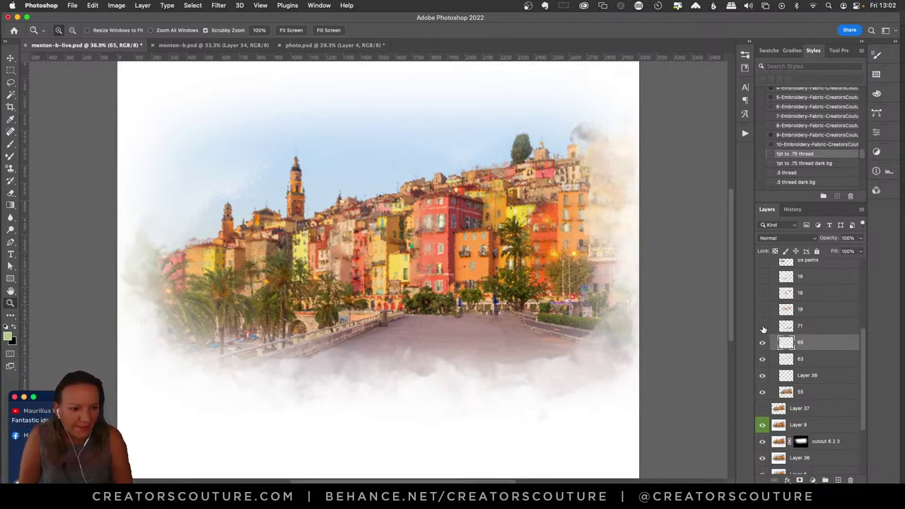
- Zoom in on the road and toggle layer 71's darker fog, leaving it visible
{"action": "left_click", "coordinate": [762, 327]}
{"action": "left_click", "coordinate": [762, 327]}
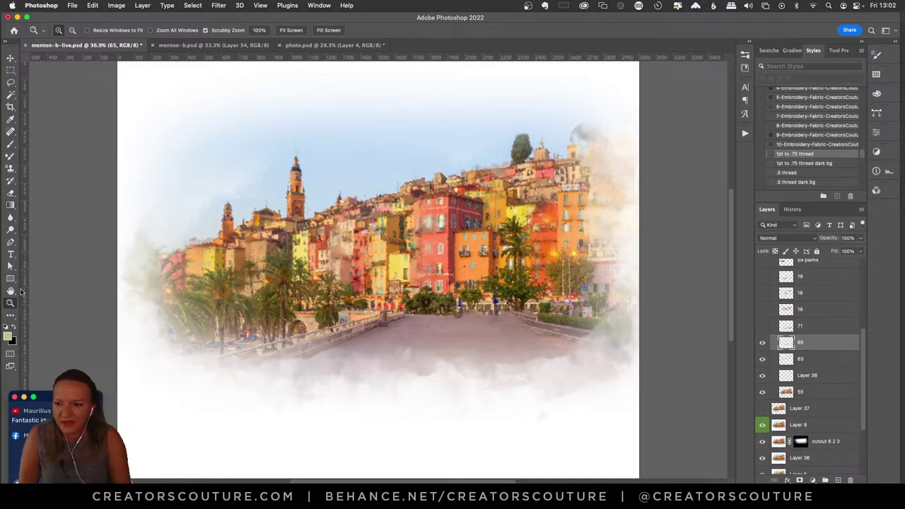
{"action": "left_click_drag", "start_coordinate": [457, 363], "coordinate": [484, 368]}
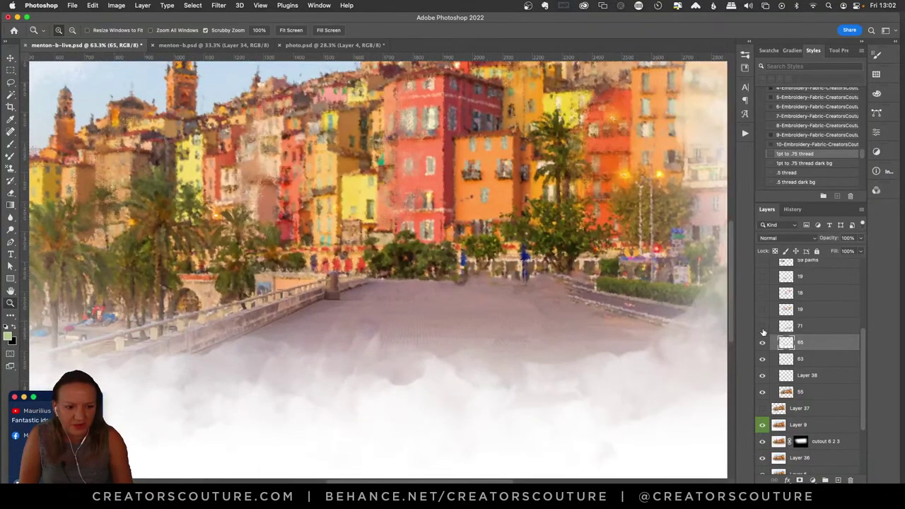
{"action": "left_click", "coordinate": [762, 327]}
{"action": "left_click", "coordinate": [763, 328]}
{"action": "left_click", "coordinate": [762, 327]}
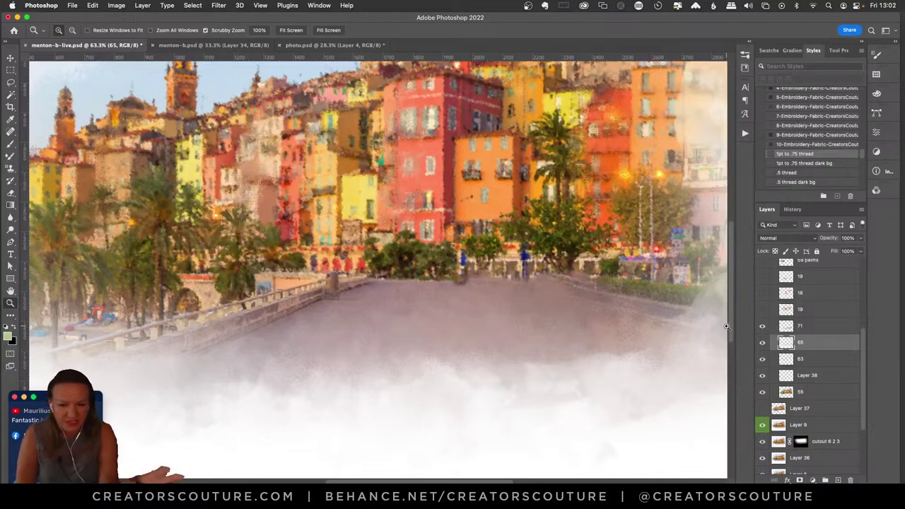
- Compare layer 19's painted strokes on the central and upper-right buildings, leaving them visible
{"action": "left_click", "coordinate": [763, 310]}
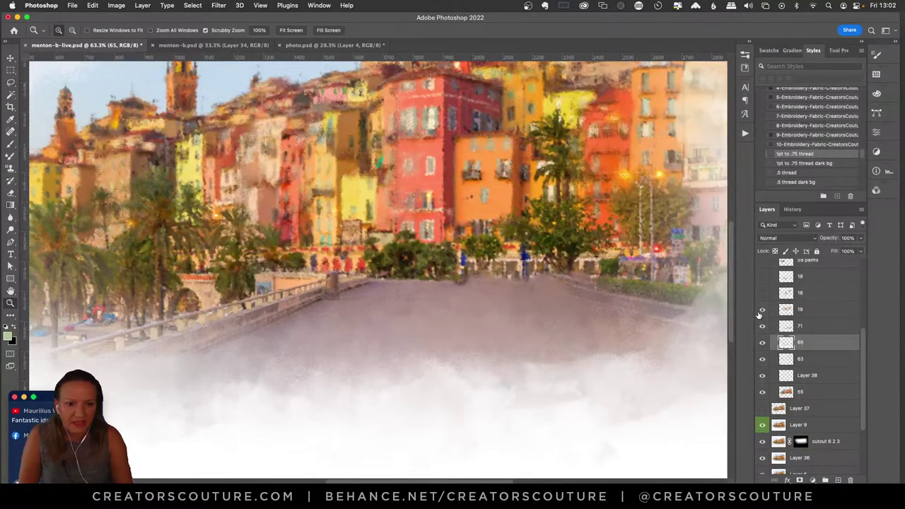
{"action": "left_click", "coordinate": [763, 310]}
{"action": "scroll", "coordinate": [724, 292], "scroll_direction": "up", "scroll_amount": 5}
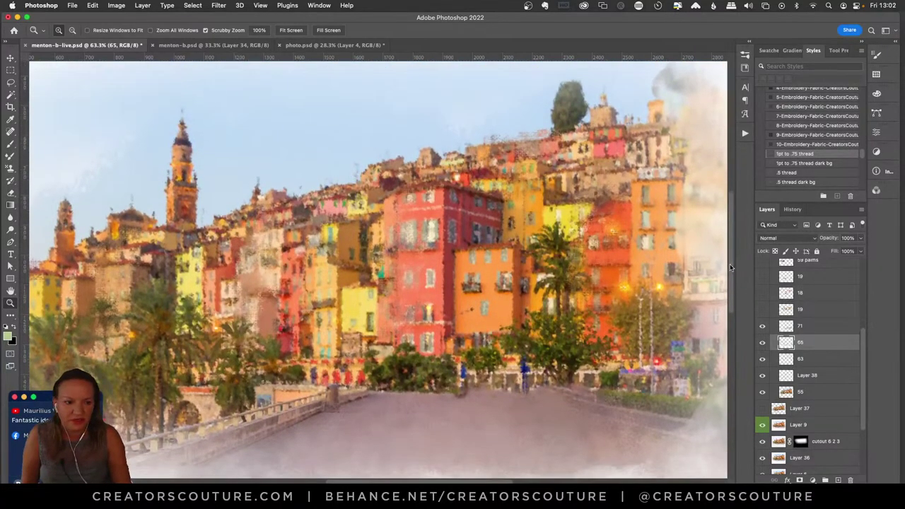
{"action": "scroll", "coordinate": [730, 264], "scroll_direction": "down", "scroll_amount": 2}
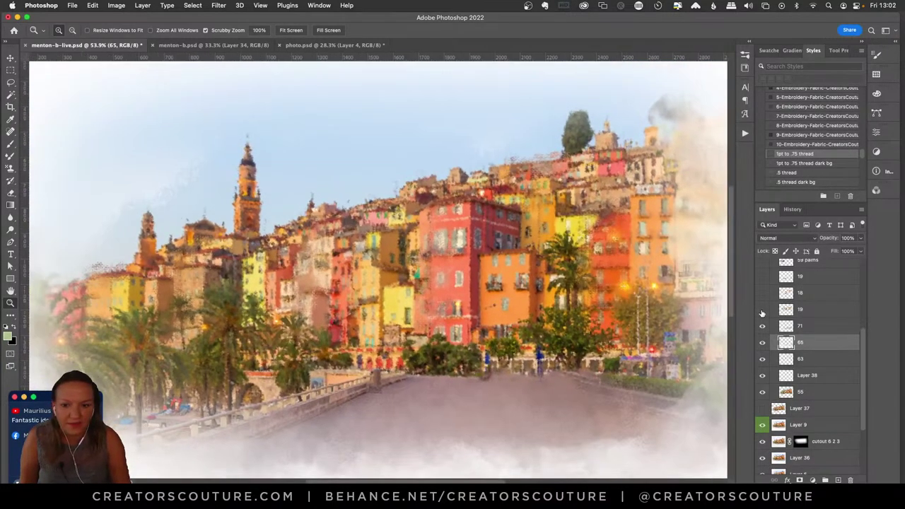
{"action": "left_click", "coordinate": [762, 310]}
{"action": "left_click", "coordinate": [763, 311]}
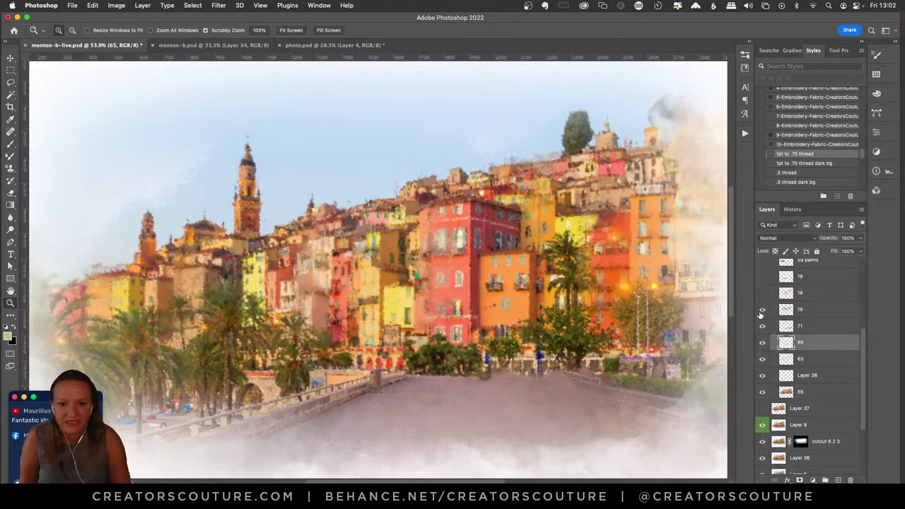
{"action": "left_click", "coordinate": [762, 310]}
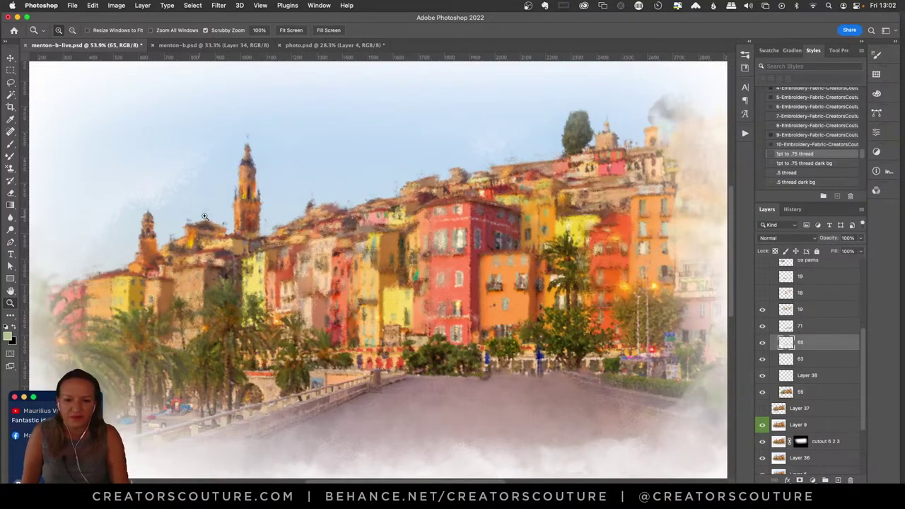
{"action": "left_click", "coordinate": [763, 311]}
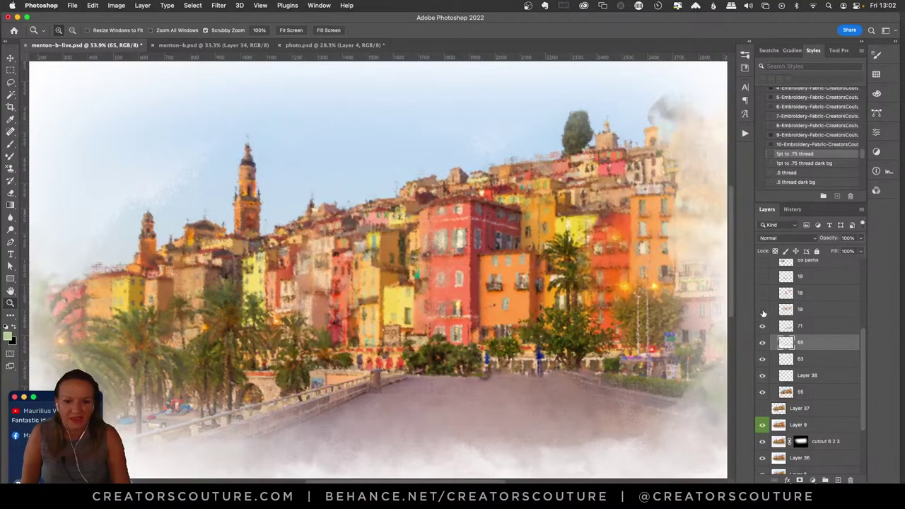
{"action": "left_click", "coordinate": [762, 311]}
{"action": "left_click", "coordinate": [762, 311]}
{"action": "left_click", "coordinate": [762, 311]}
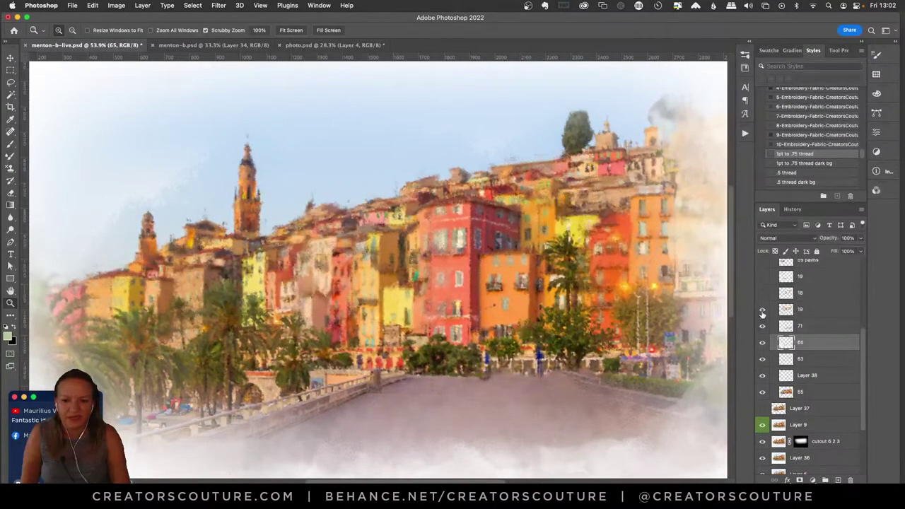
{"action": "left_click", "coordinate": [762, 311]}
{"action": "left_click", "coordinate": [763, 311]}
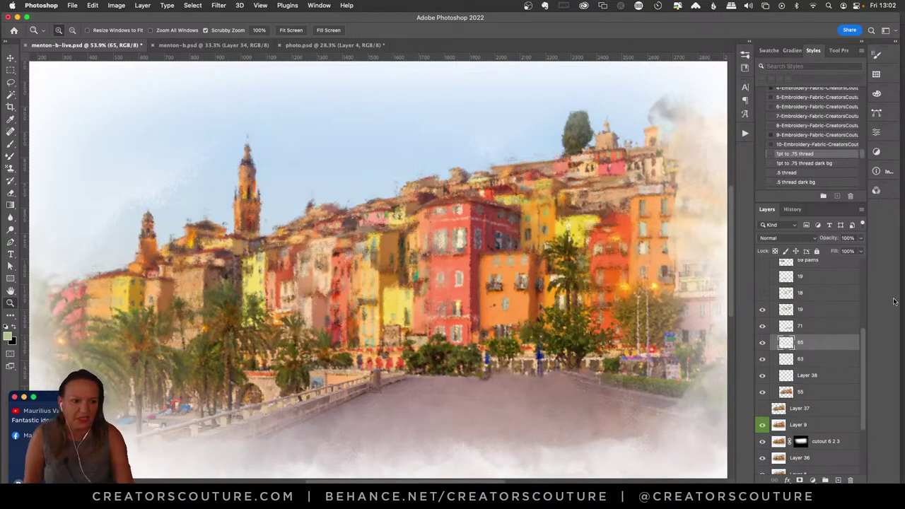
- Select layer 18 and compare its painted buildings on and off, leaving it visible
{"action": "left_click_drag", "start_coordinate": [862, 342], "coordinate": [862, 319]}
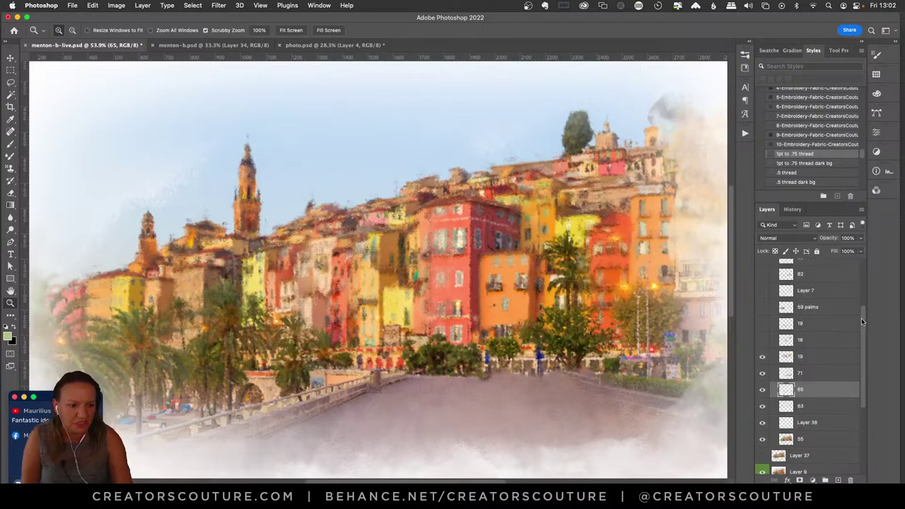
{"action": "left_click", "coordinate": [763, 342]}
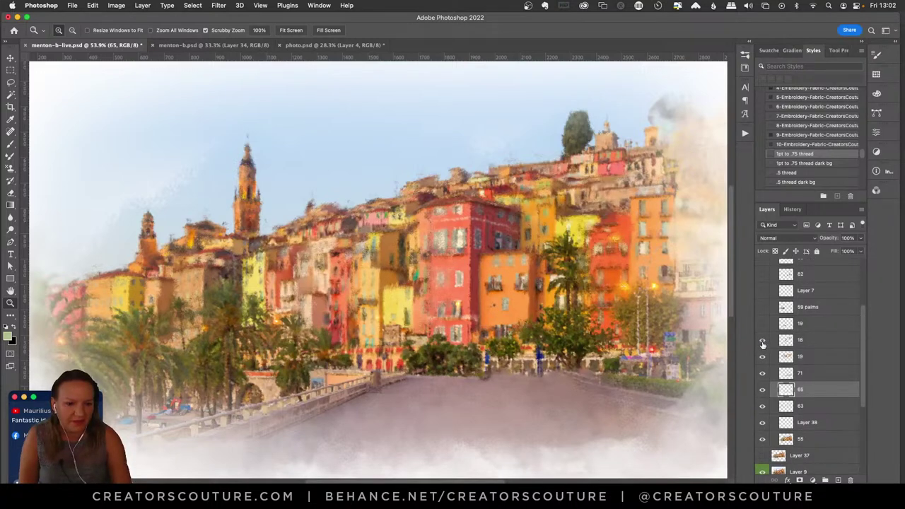
{"action": "left_click", "coordinate": [763, 343]}
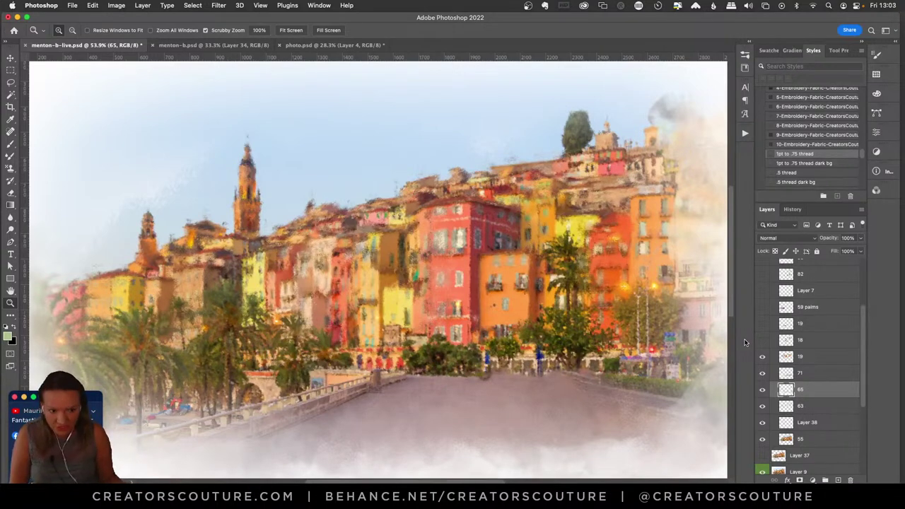
{"action": "left_click", "coordinate": [763, 342]}
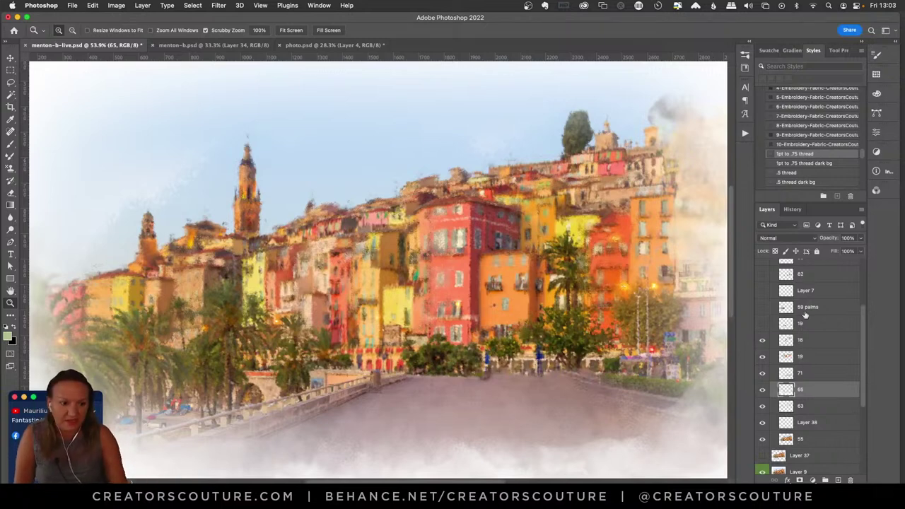
{"action": "left_click", "coordinate": [820, 341]}
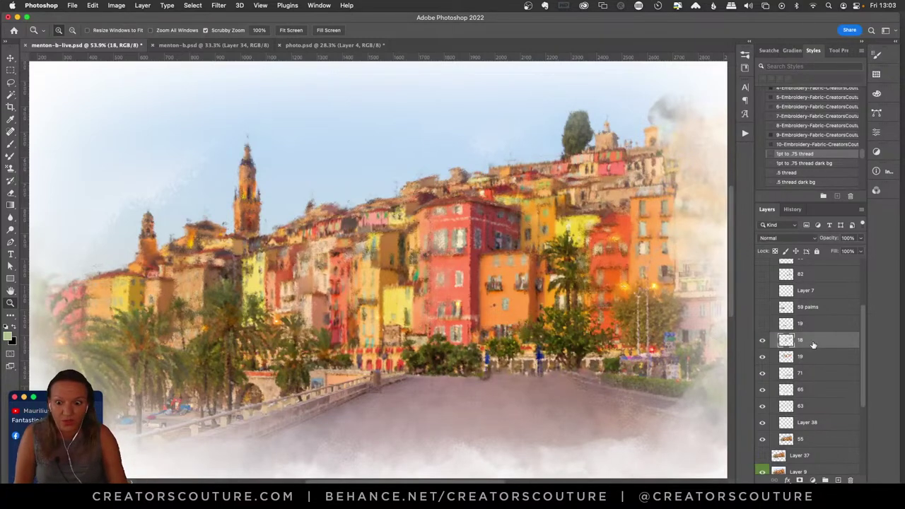
{"action": "left_click", "coordinate": [762, 342]}
{"action": "left_click", "coordinate": [762, 341]}
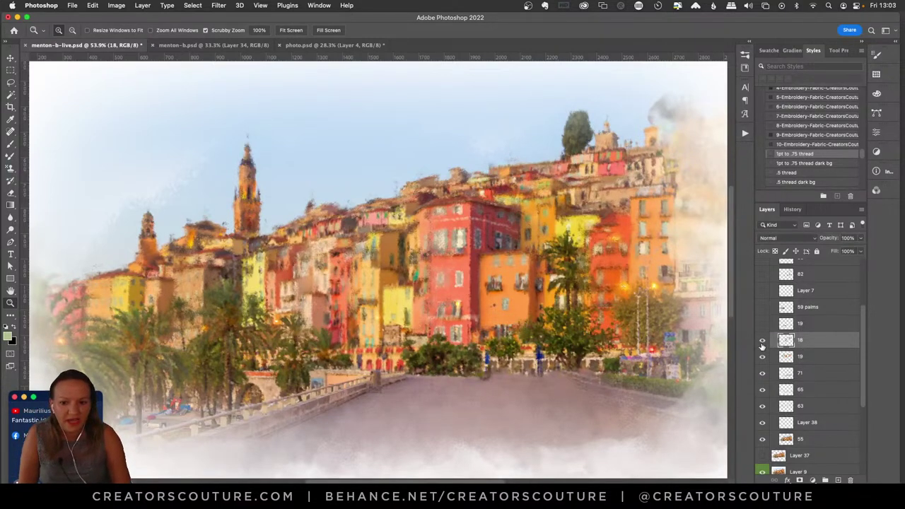
{"action": "left_click", "coordinate": [763, 342]}
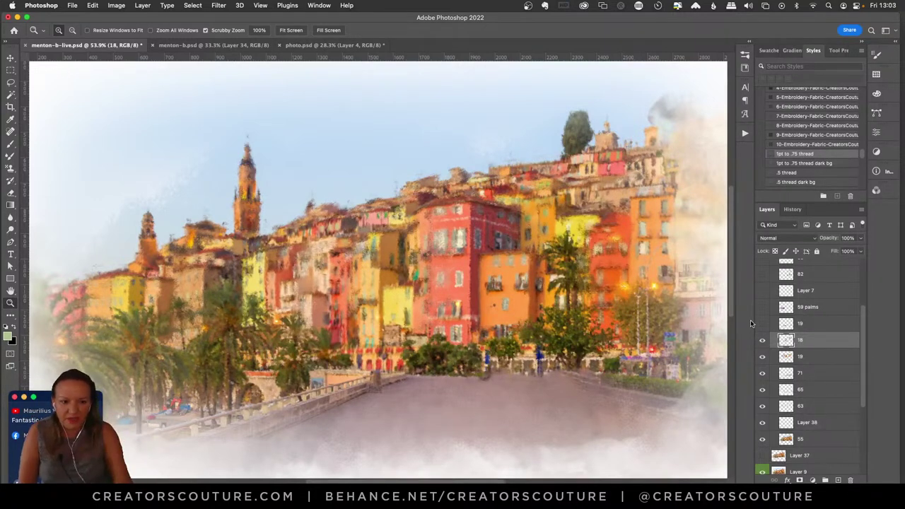
{"action": "left_click", "coordinate": [763, 342]}
{"action": "left_click", "coordinate": [763, 341]}
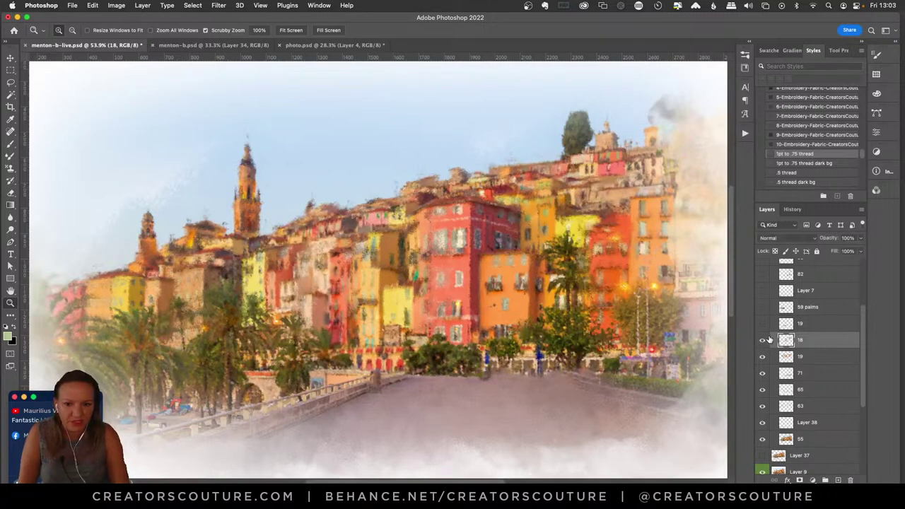
{"action": "left_click", "coordinate": [763, 341]}
{"action": "left_click", "coordinate": [763, 341]}
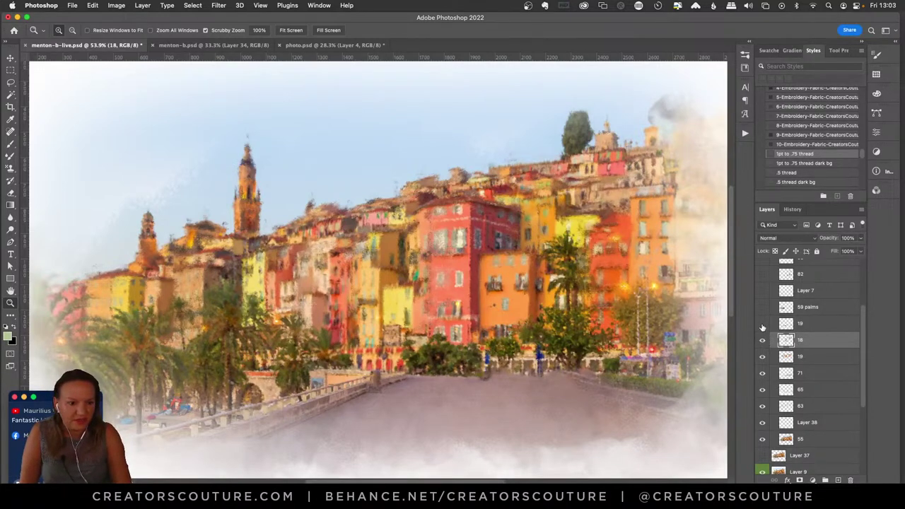
- Toggle layer 19's painted railing to compare, making it active and visible
{"action": "left_click", "coordinate": [763, 324]}
{"action": "left_click", "coordinate": [763, 326]}
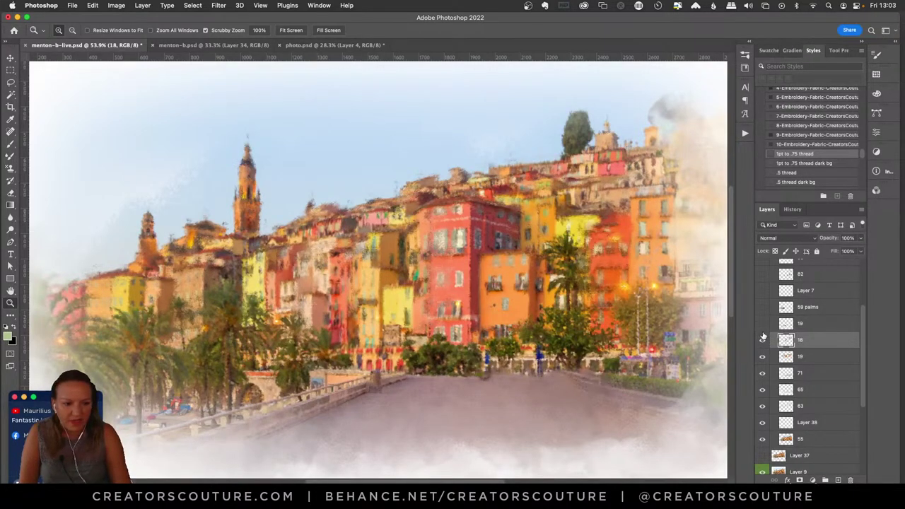
{"action": "left_click", "coordinate": [762, 323]}
{"action": "left_click", "coordinate": [806, 323]}
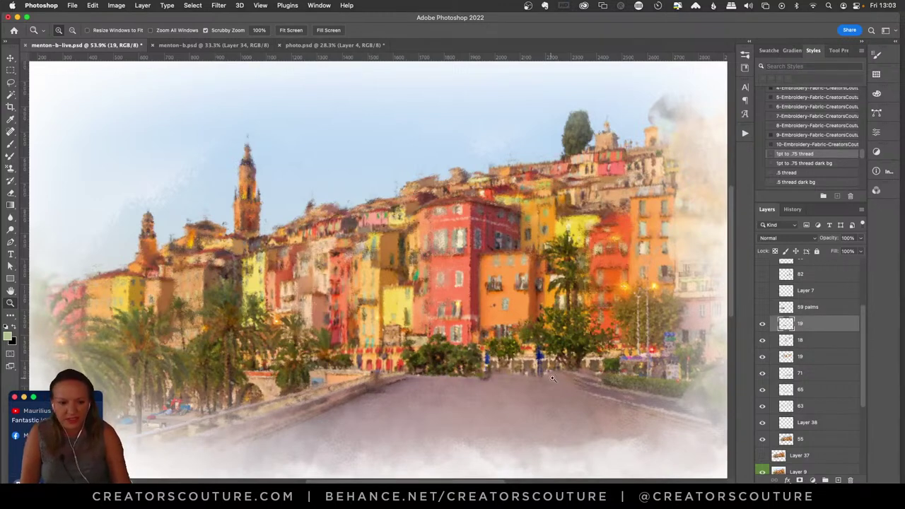
{"action": "left_click", "coordinate": [762, 324]}
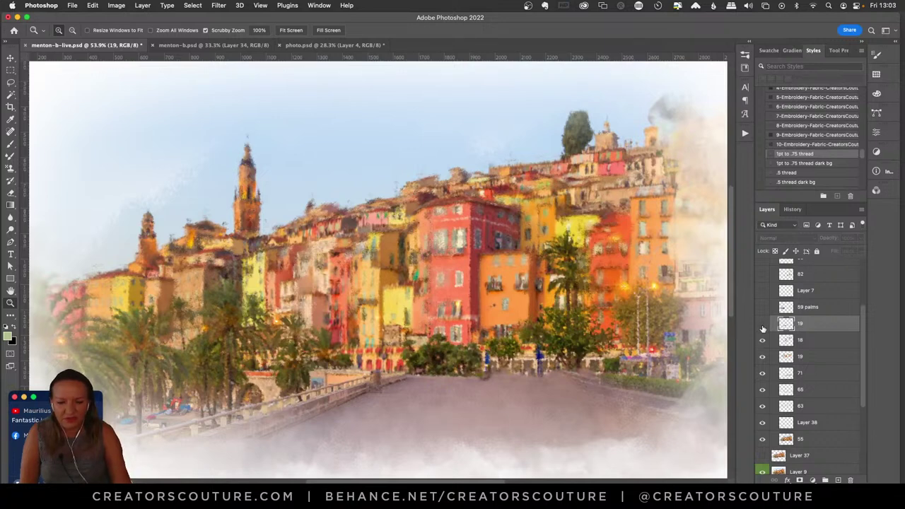
{"action": "left_click", "coordinate": [763, 324]}
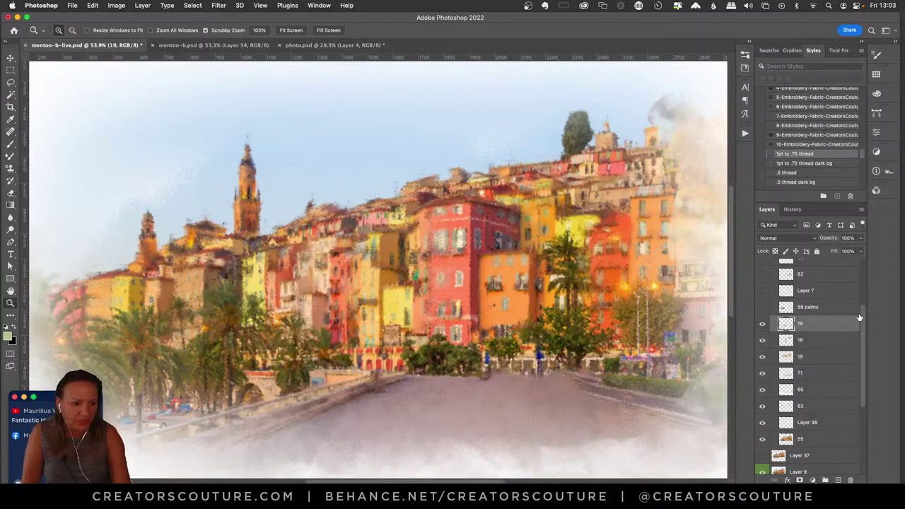
- Select the 59 palms layer and compare it on and off, leaving it visible
{"action": "scroll", "coordinate": [859, 318], "scroll_direction": "up", "scroll_amount": 1}
{"action": "left_click", "coordinate": [815, 319]}
{"action": "left_click", "coordinate": [763, 319]}
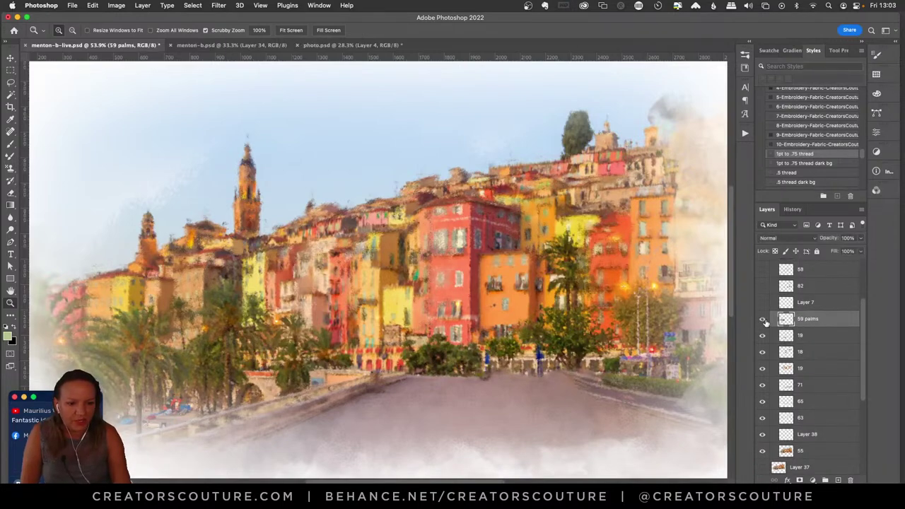
{"action": "left_click", "coordinate": [763, 320]}
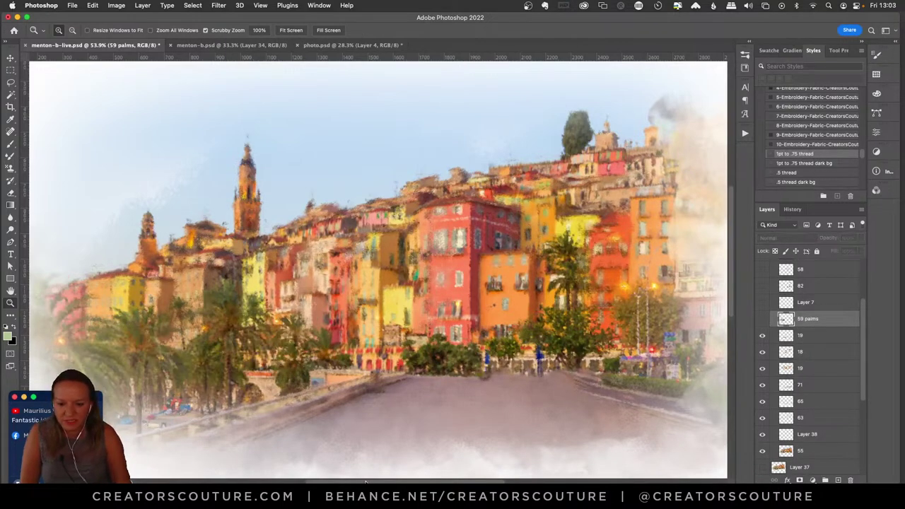
{"action": "scroll", "coordinate": [366, 481], "scroll_direction": "left", "scroll_amount": 5}
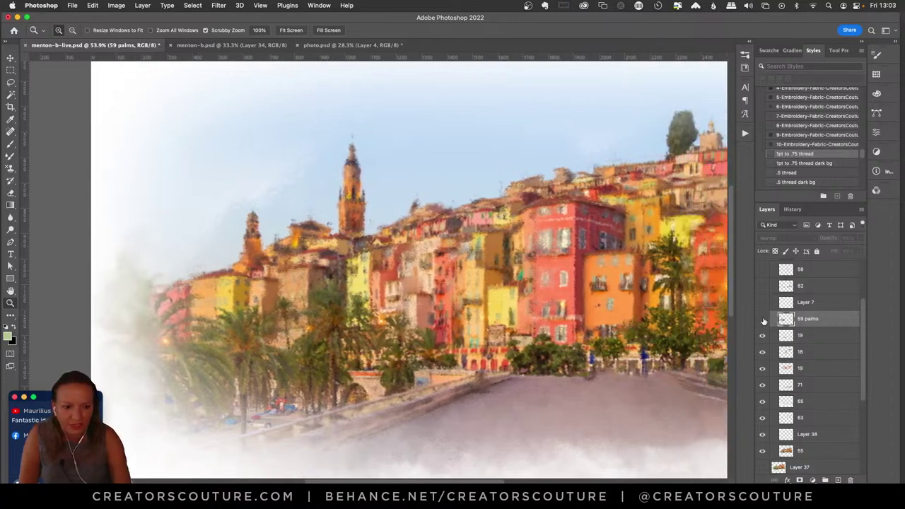
{"action": "left_click", "coordinate": [763, 320]}
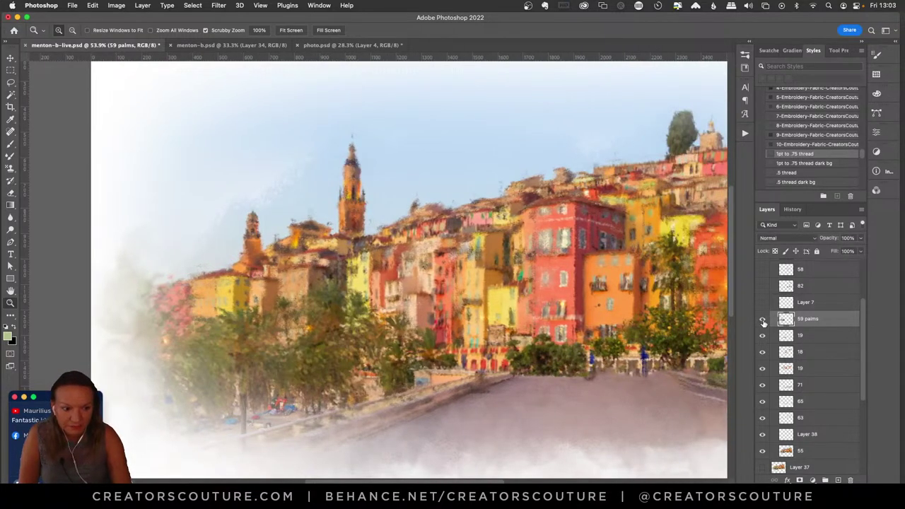
{"action": "left_click", "coordinate": [763, 320]}
{"action": "left_click", "coordinate": [762, 321]}
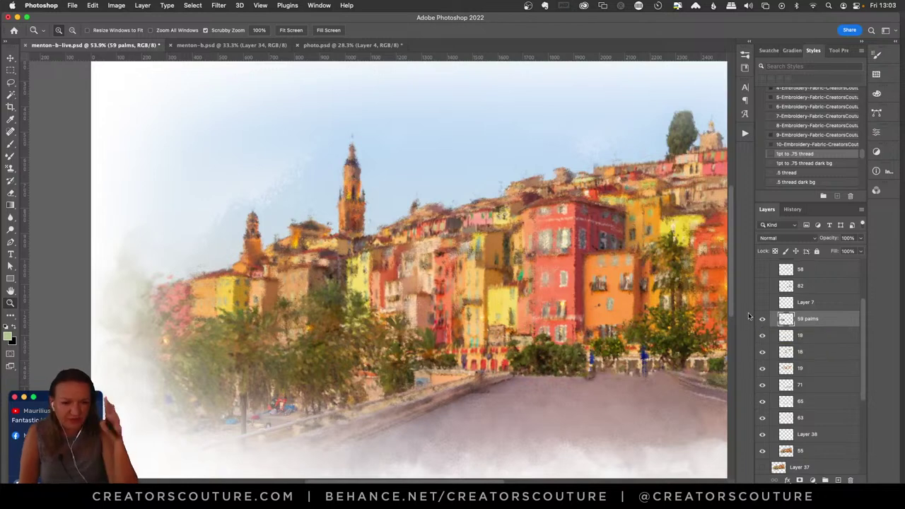
- Browse the brush presets list while rechecking the image with and without the palms
{"action": "left_click", "coordinate": [744, 55]}
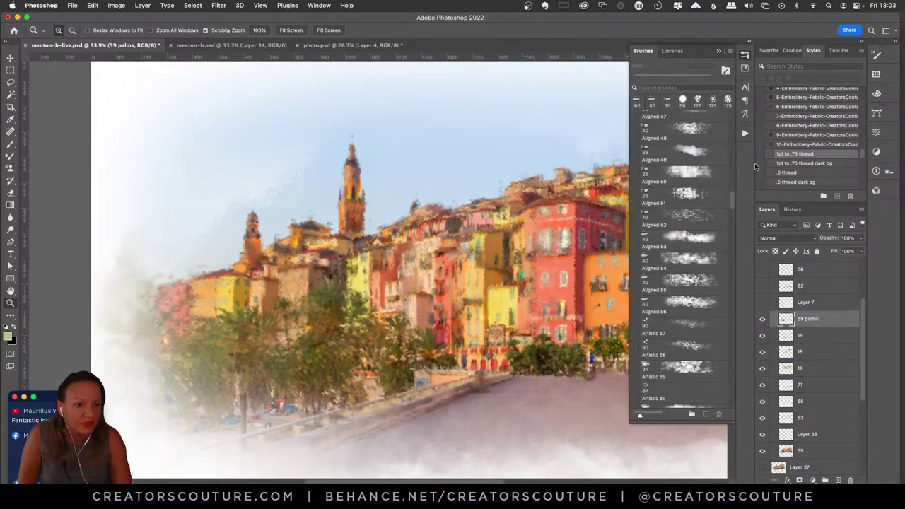
{"action": "scroll", "coordinate": [732, 205], "scroll_direction": "down", "scroll_amount": 5}
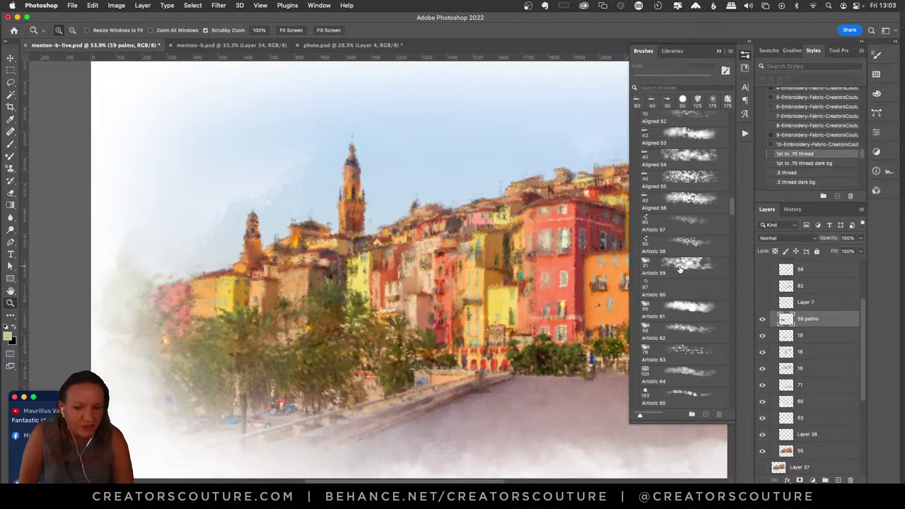
{"action": "left_click", "coordinate": [762, 320]}
{"action": "left_click", "coordinate": [762, 321]}
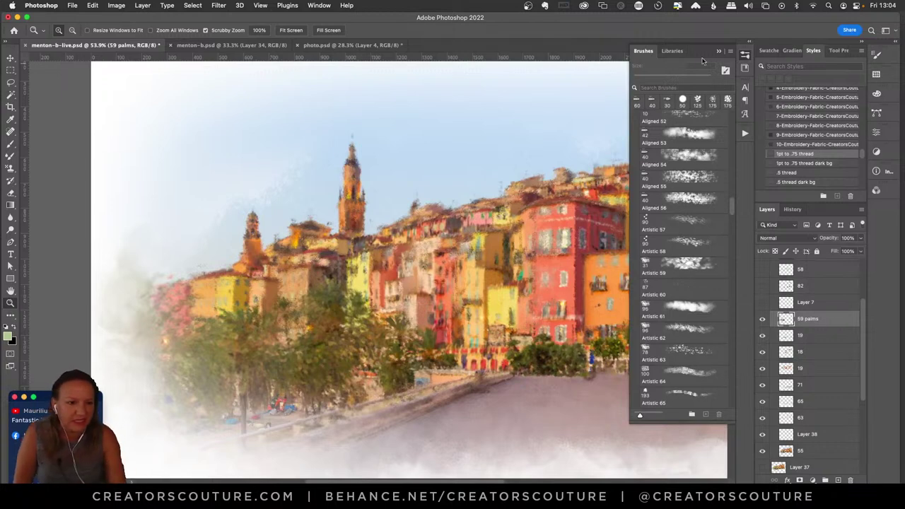
{"action": "left_click", "coordinate": [746, 56]}
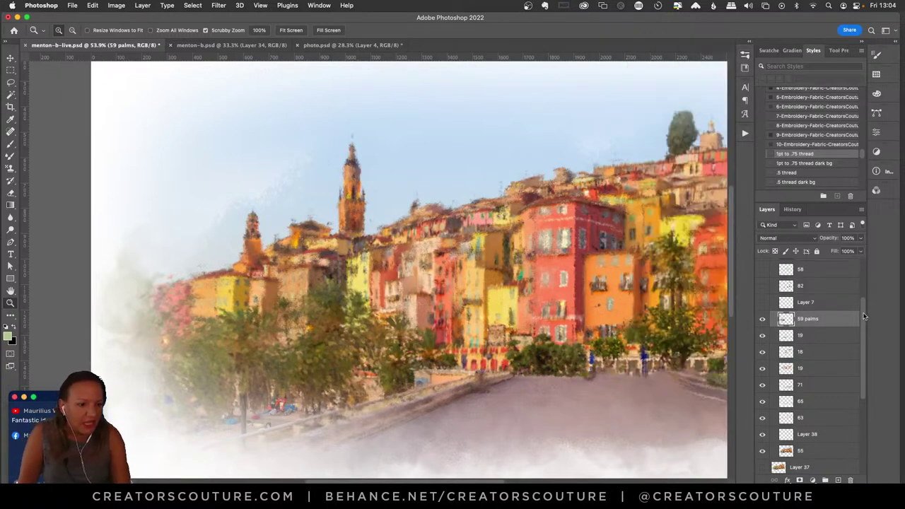
{"action": "scroll", "coordinate": [862, 297], "scroll_direction": "up", "scroll_amount": 3}
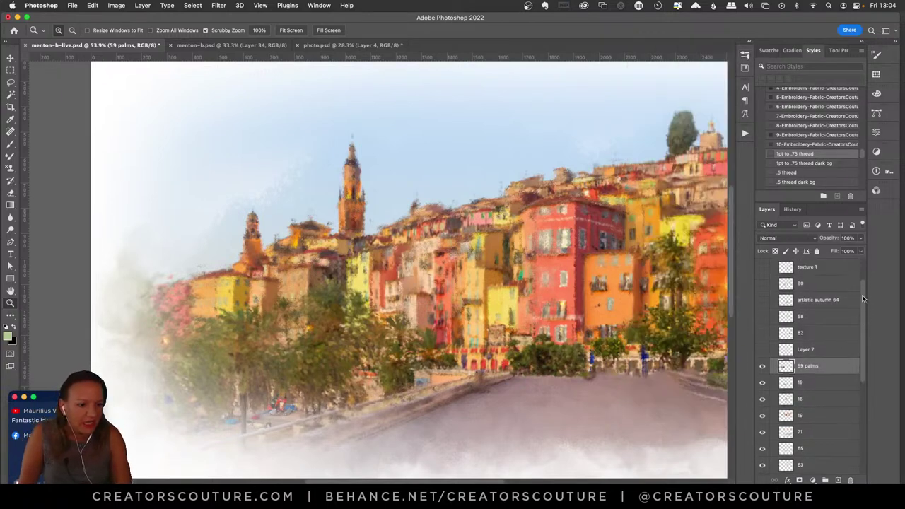
- Show Layer 7 and layer 82's darker trees, select layer 82, and choose the impressionist Pattern Stamp
{"action": "left_click", "coordinate": [762, 350]}
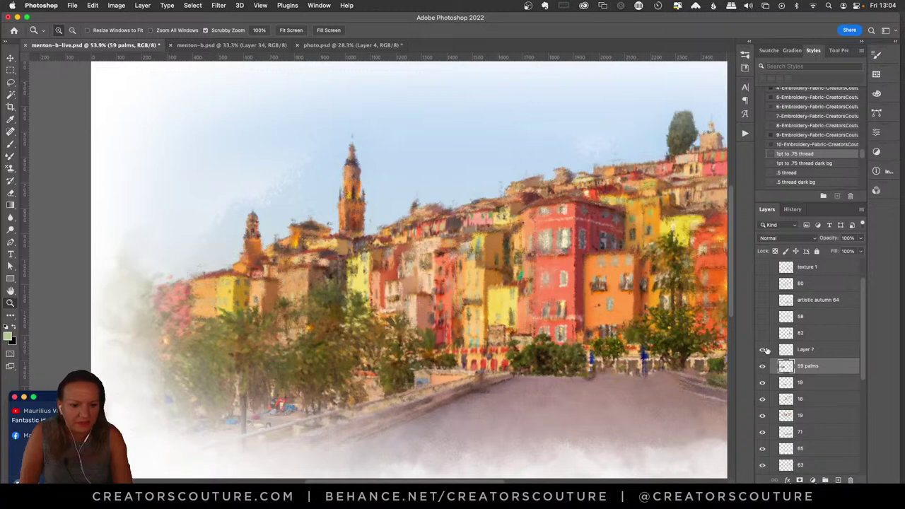
{"action": "left_click", "coordinate": [763, 334]}
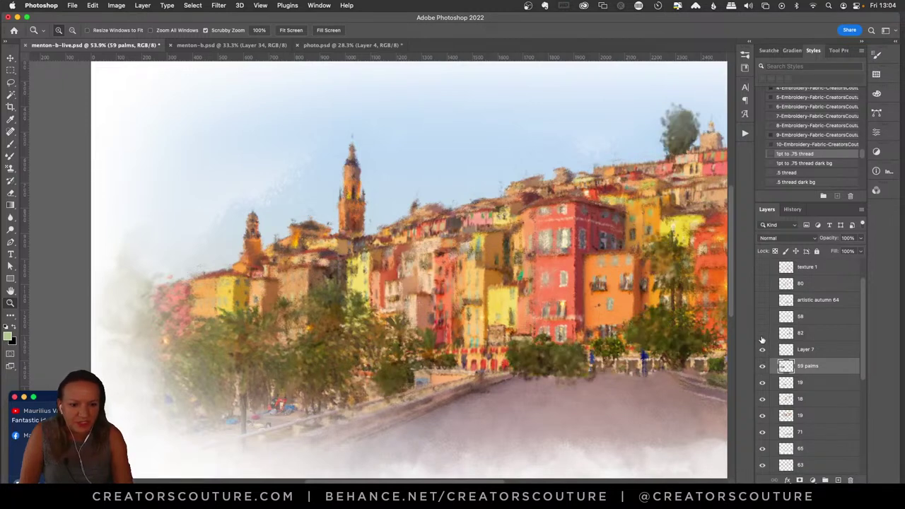
{"action": "left_click", "coordinate": [762, 334]}
{"action": "left_click", "coordinate": [798, 338]}
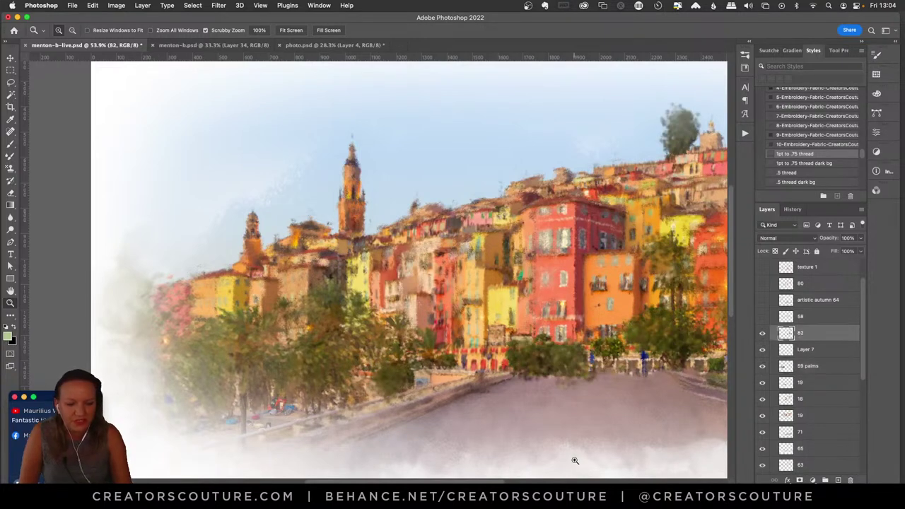
{"action": "scroll", "coordinate": [485, 482], "scroll_direction": "right", "scroll_amount": 5}
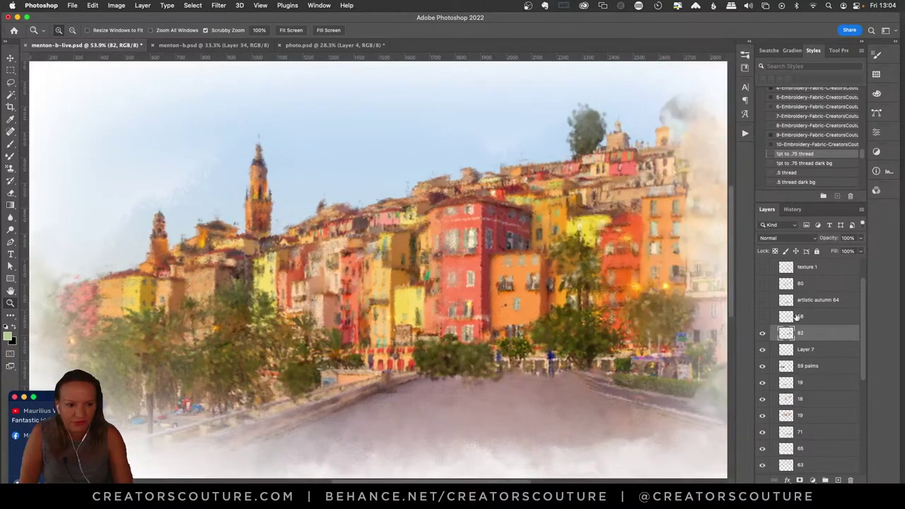
{"action": "left_click", "coordinate": [762, 334]}
{"action": "left_click", "coordinate": [763, 334]}
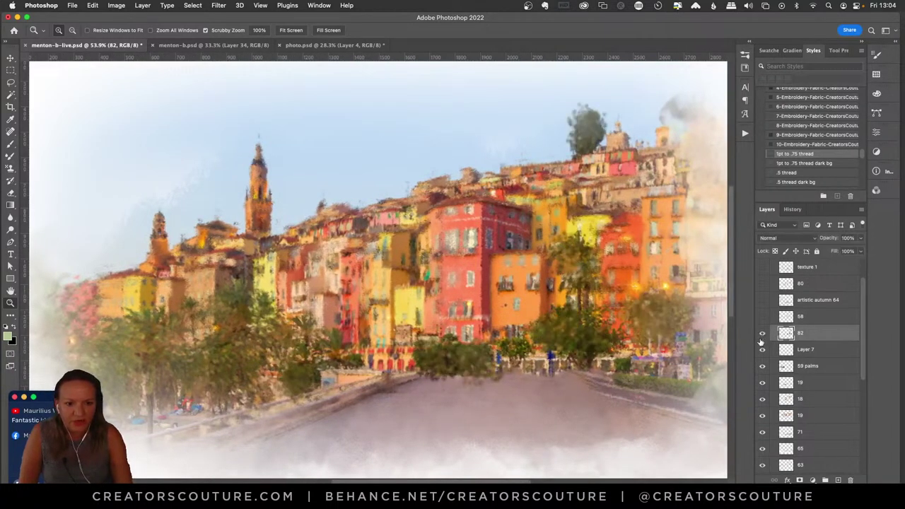
{"action": "left_click", "coordinate": [10, 168]}
{"action": "left_click", "coordinate": [745, 55]}
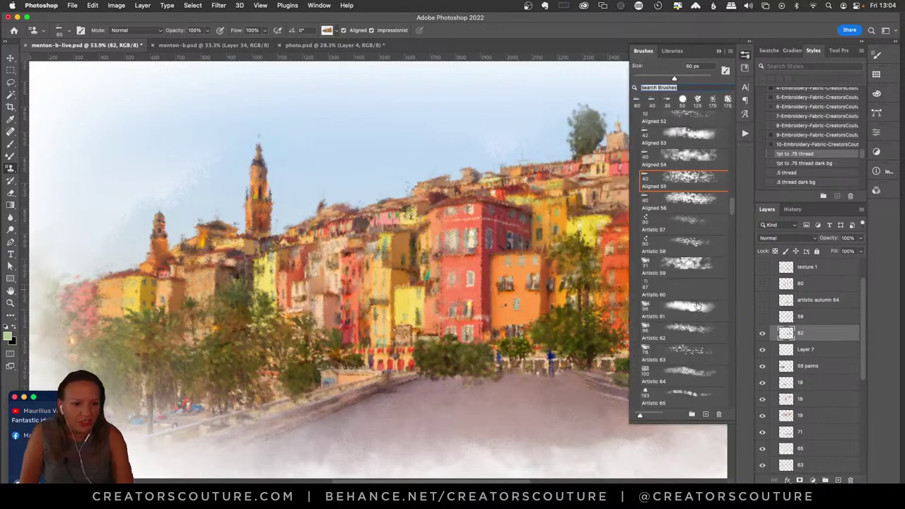
- Pick the Artistic 82 brush preset and repaint the central trees with impressionist strokes
{"action": "left_click_drag", "start_coordinate": [732, 210], "coordinate": [728, 237]}
{"action": "left_click", "coordinate": [657, 244]}
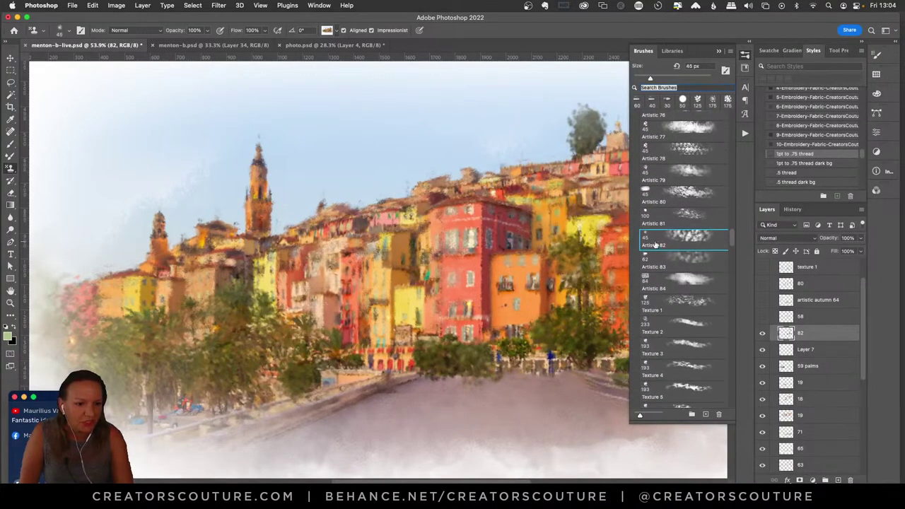
{"action": "left_click", "coordinate": [746, 56]}
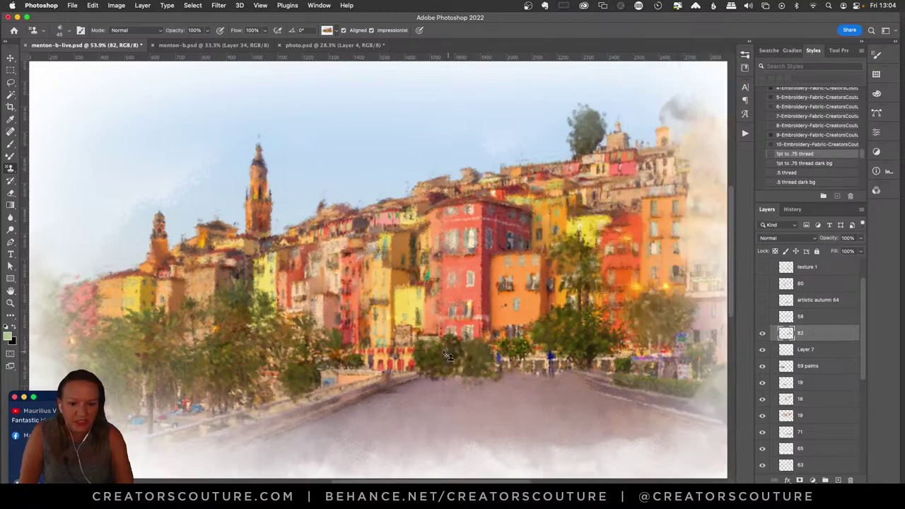
{"action": "mouse_move", "coordinate": [445, 355]}
{"action": "left_mouse_down"}
{"action": "mouse_move", "coordinate": [487, 368]}
{"action": "mouse_move", "coordinate": [554, 347]}
{"action": "mouse_move", "coordinate": [547, 328]}
{"action": "mouse_move", "coordinate": [574, 333]}
{"action": "mouse_move", "coordinate": [586, 360]}
{"action": "mouse_move", "coordinate": [586, 317]}
{"action": "mouse_move", "coordinate": [600, 344]}
{"action": "mouse_move", "coordinate": [643, 331]}
{"action": "mouse_move", "coordinate": [663, 303]}
{"action": "mouse_move", "coordinate": [650, 323]}
{"action": "mouse_move", "coordinate": [626, 274]}
{"action": "mouse_move", "coordinate": [585, 253]}
{"action": "mouse_move", "coordinate": [566, 268]}
{"action": "mouse_move", "coordinate": [603, 291]}
{"action": "left_mouse_up"}
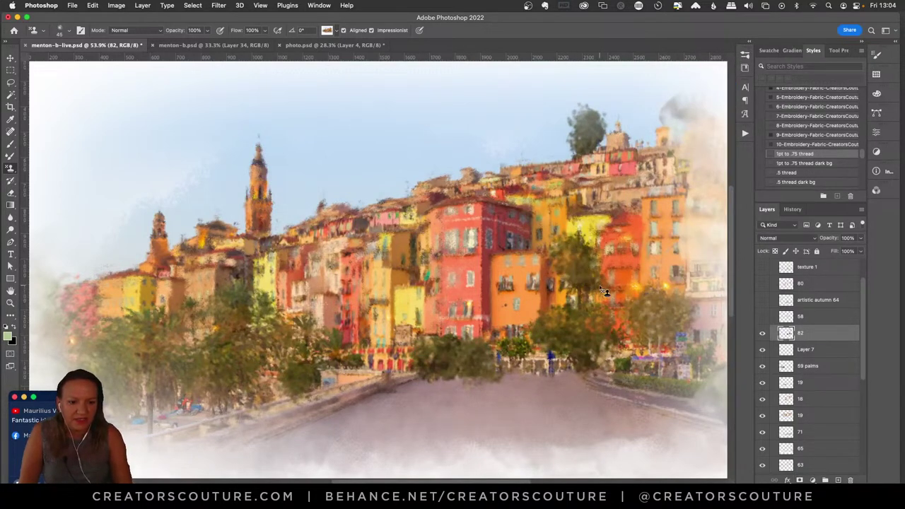
{"action": "mouse_move", "coordinate": [478, 362]}
{"action": "left_mouse_down"}
{"action": "mouse_move", "coordinate": [503, 353]}
{"action": "mouse_move", "coordinate": [487, 360]}
{"action": "mouse_move", "coordinate": [485, 377]}
{"action": "mouse_move", "coordinate": [443, 363]}
{"action": "mouse_move", "coordinate": [416, 366]}
{"action": "mouse_move", "coordinate": [429, 375]}
{"action": "mouse_move", "coordinate": [494, 359]}
{"action": "mouse_move", "coordinate": [534, 362]}
{"action": "left_mouse_up"}
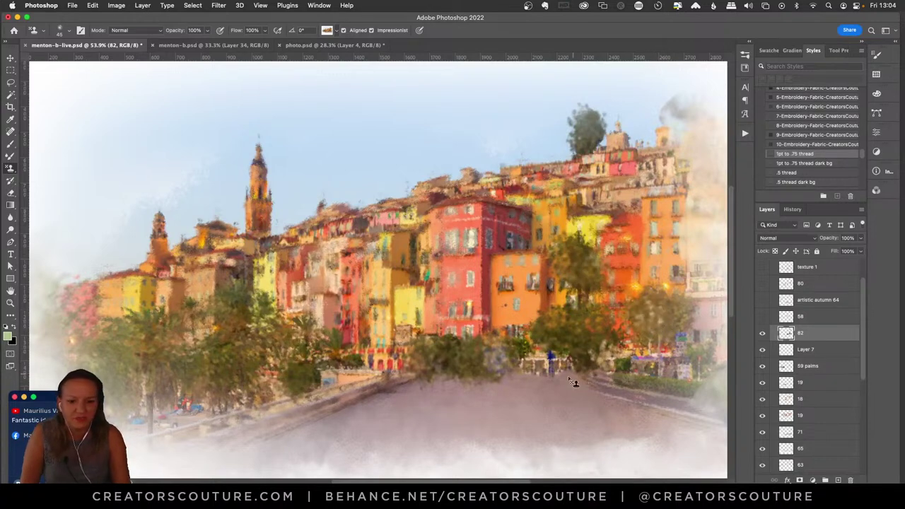
{"action": "left_click_drag", "start_coordinate": [481, 357], "coordinate": [498, 375]}
- Toggle layer 82 to compare the painted trees with the original palms, leaving it on
{"action": "left_click", "coordinate": [762, 333]}
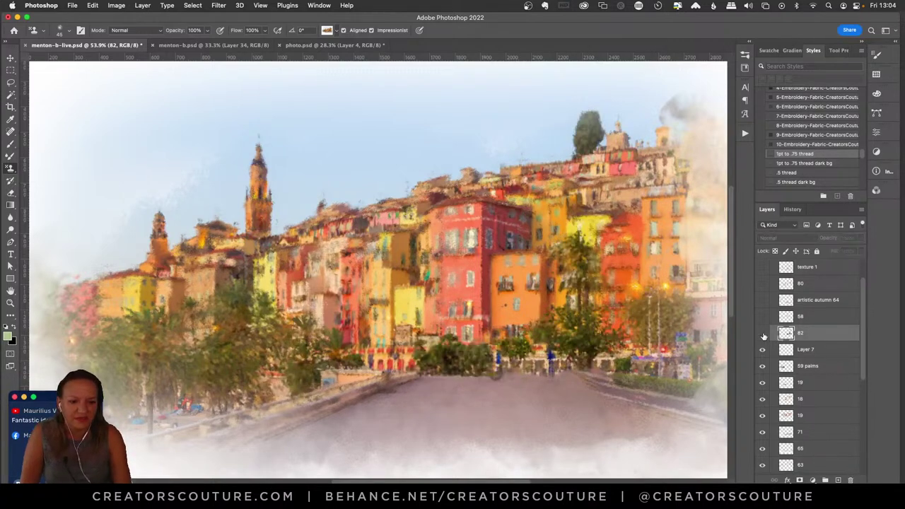
{"action": "left_click", "coordinate": [762, 333]}
{"action": "left_click", "coordinate": [762, 334]}
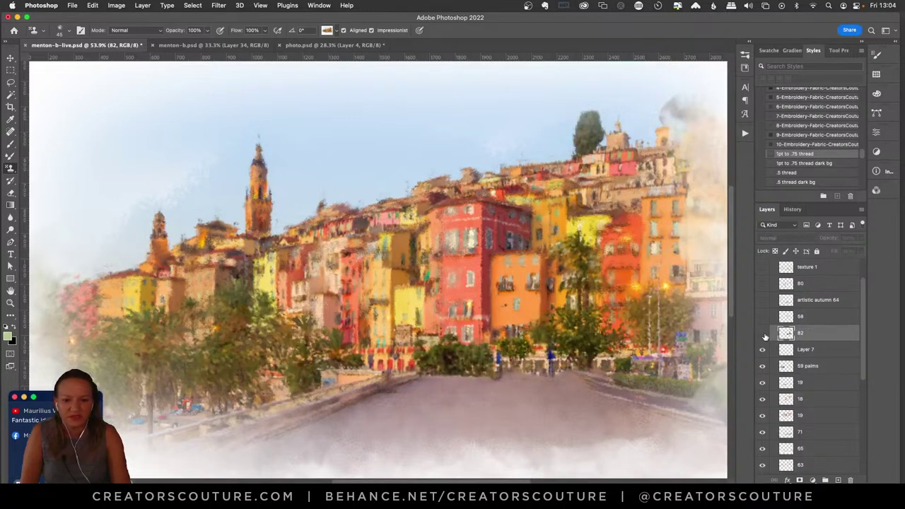
{"action": "left_click", "coordinate": [763, 333]}
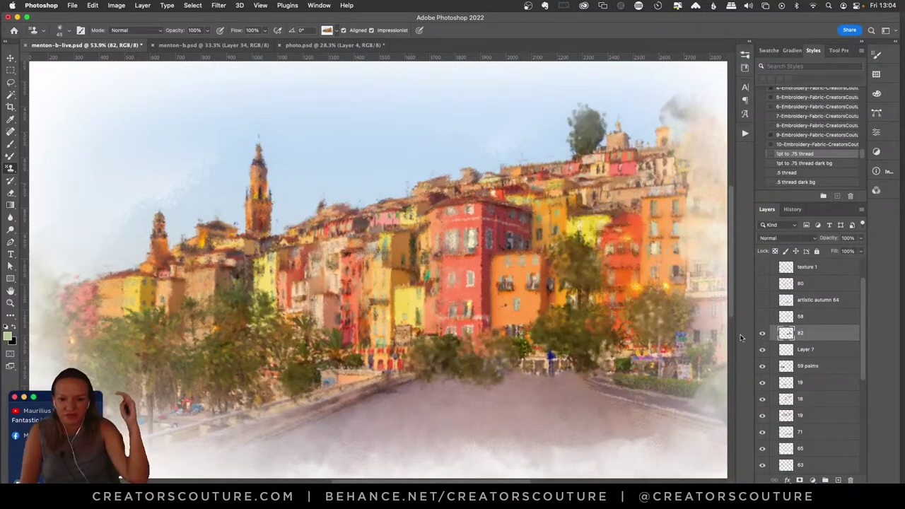
- Select layer 58 and compare its looser brushwork over the buildings, leaving it visible
{"action": "left_click", "coordinate": [812, 317]}
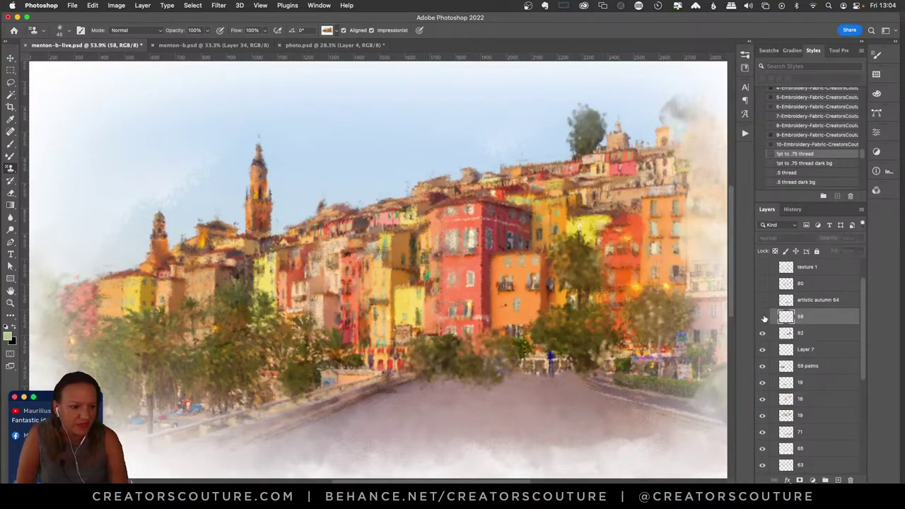
{"action": "left_click", "coordinate": [763, 316]}
{"action": "left_click", "coordinate": [763, 317]}
{"action": "left_click", "coordinate": [762, 317]}
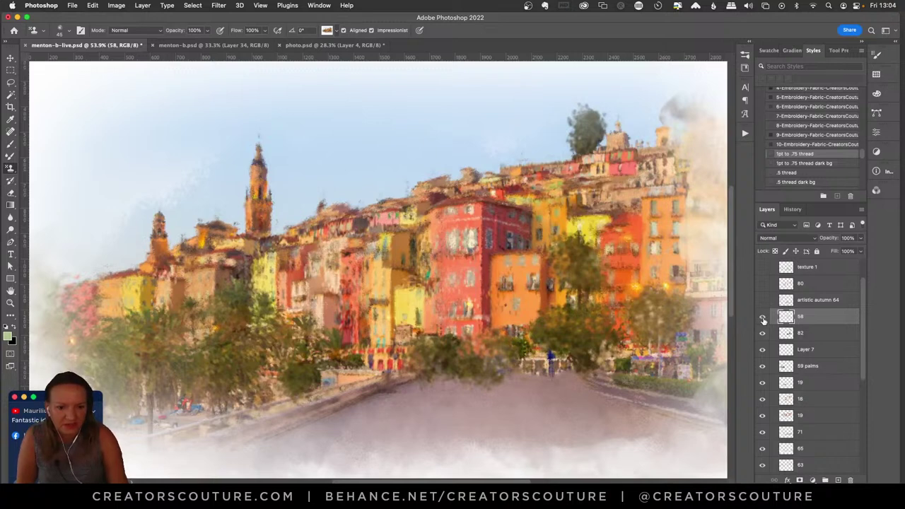
{"action": "left_click", "coordinate": [763, 318]}
{"action": "left_click", "coordinate": [762, 317]}
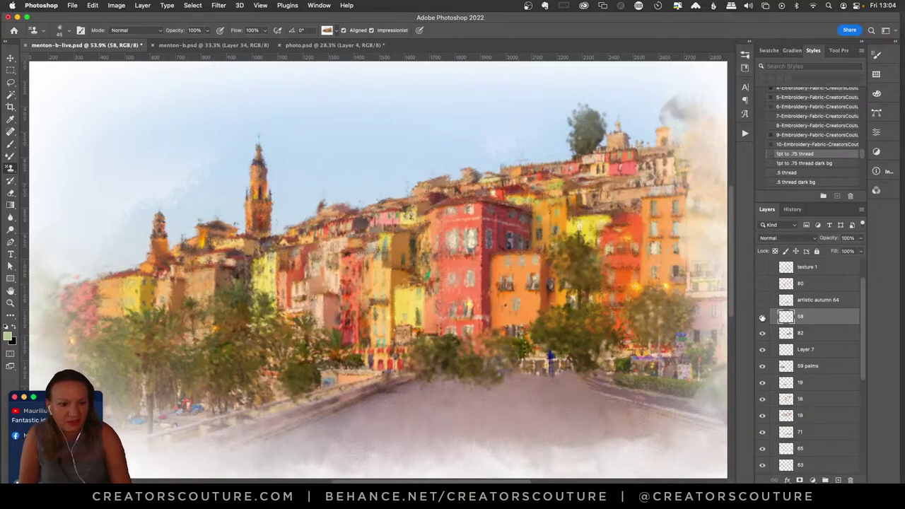
{"action": "left_click", "coordinate": [816, 303]}
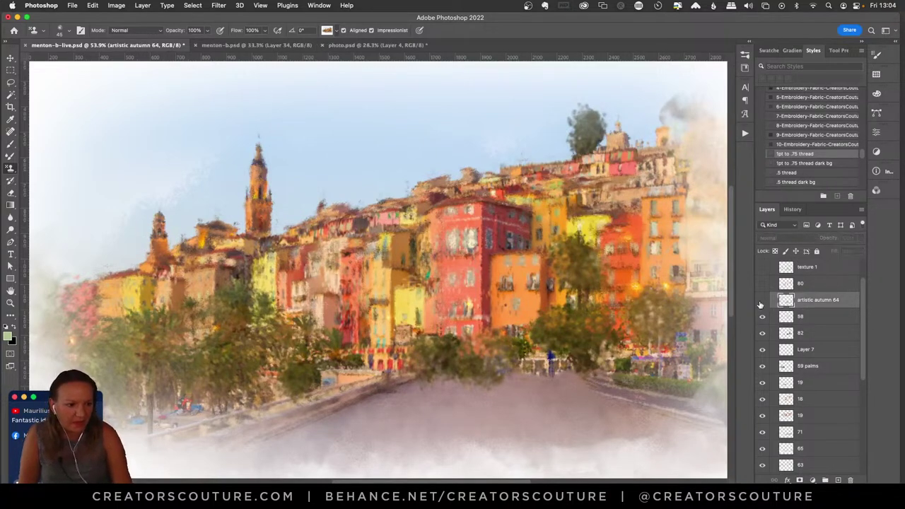
- Turn on artistic autumn 64 and compare it on and off at full view, keeping it visible
{"action": "left_click", "coordinate": [762, 301]}
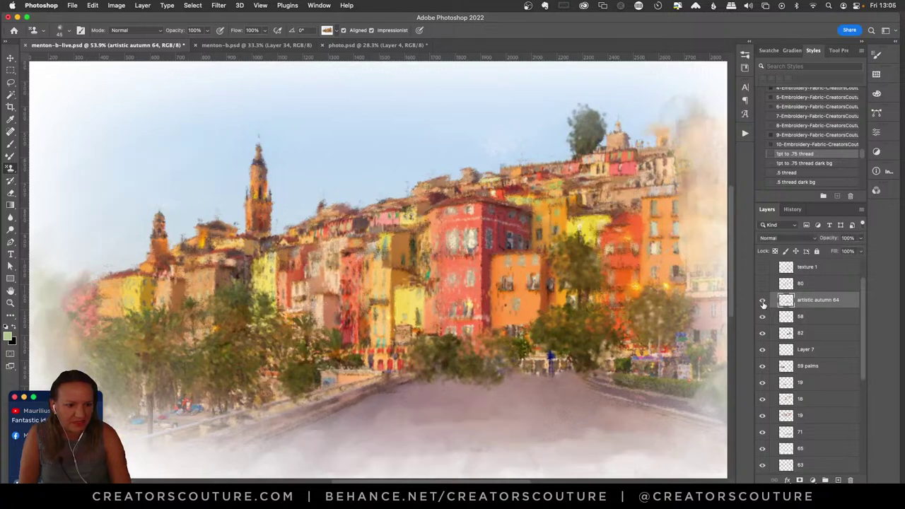
{"action": "left_click", "coordinate": [762, 300]}
{"action": "left_click", "coordinate": [763, 301]}
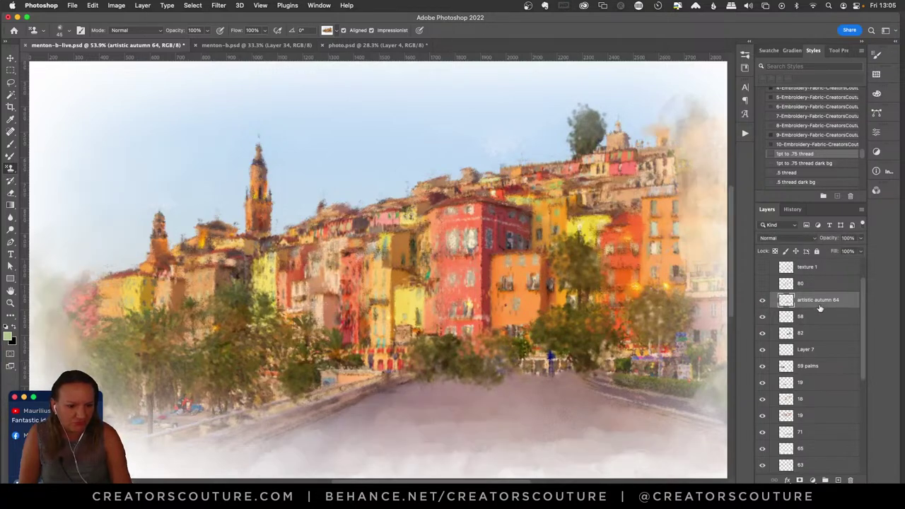
{"action": "key", "text": "super+0"}
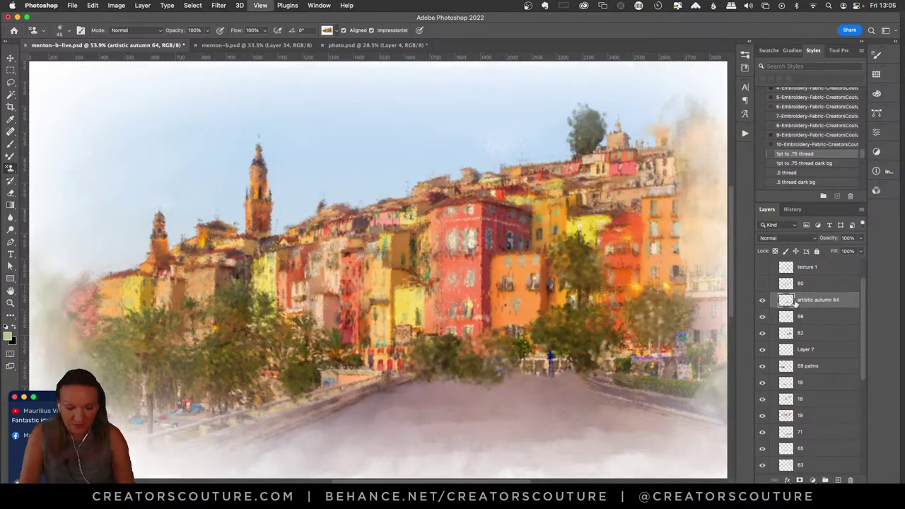
{"action": "left_click", "coordinate": [763, 301]}
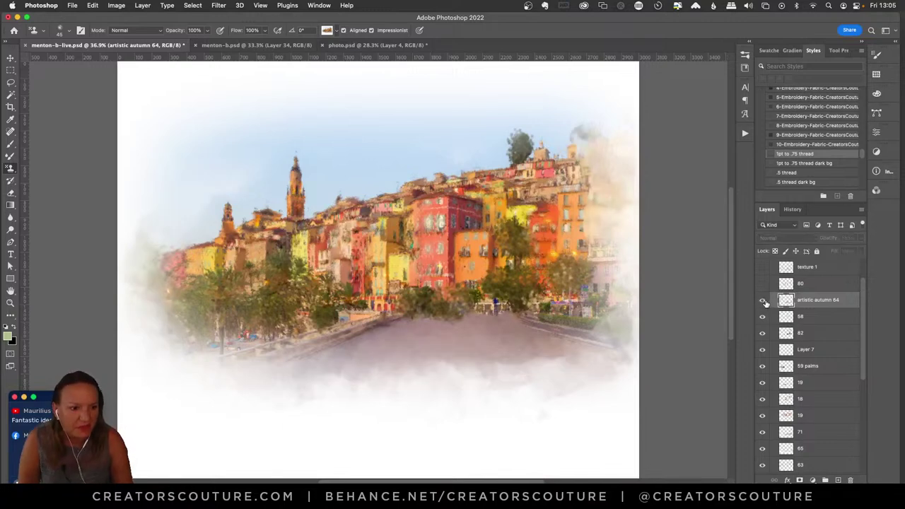
{"action": "left_click", "coordinate": [763, 301]}
{"action": "left_click", "coordinate": [763, 301]}
{"action": "left_click", "coordinate": [763, 301]}
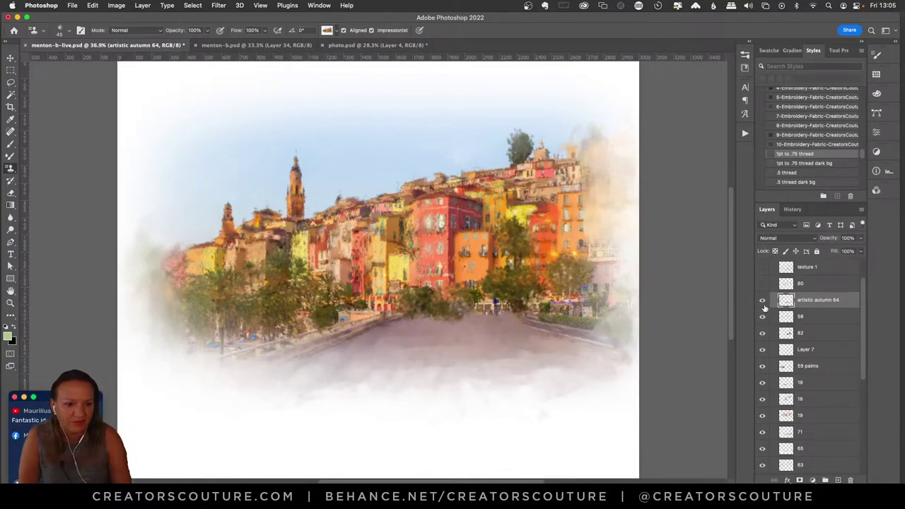
{"action": "left_click", "coordinate": [763, 302]}
{"action": "left_click", "coordinate": [763, 302]}
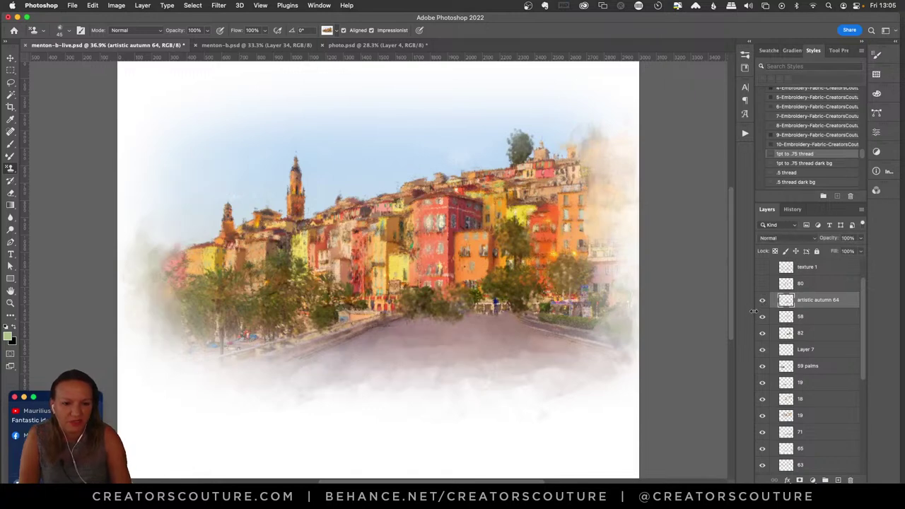
- Zoom in on the buildings and compare layer 80's orange strokes, leaving it visible
{"action": "scroll", "coordinate": [861, 296], "scroll_direction": "up", "scroll_amount": 2}
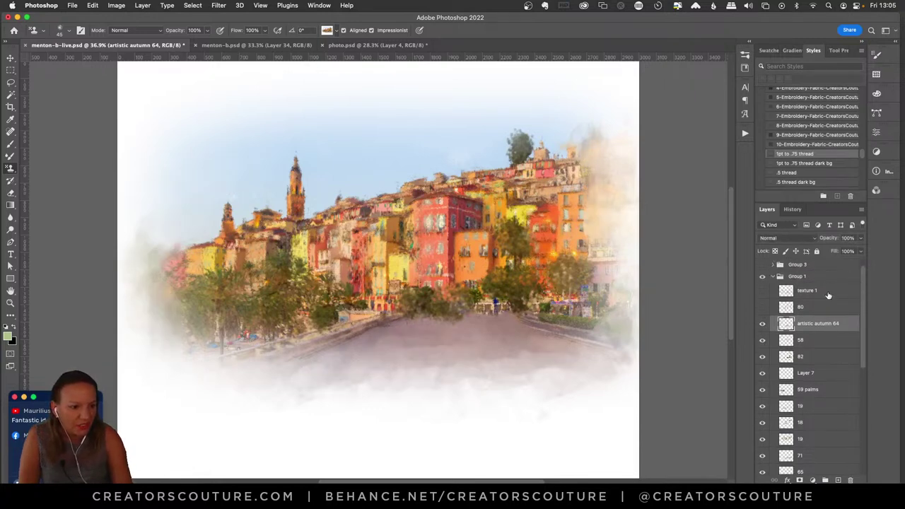
{"action": "left_click", "coordinate": [762, 309]}
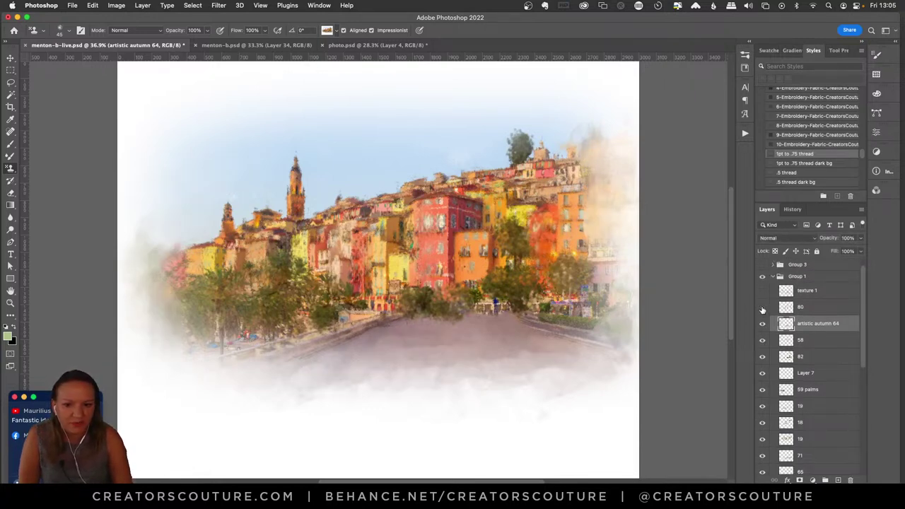
{"action": "left_click", "coordinate": [762, 309]}
{"action": "left_click", "coordinate": [762, 311]}
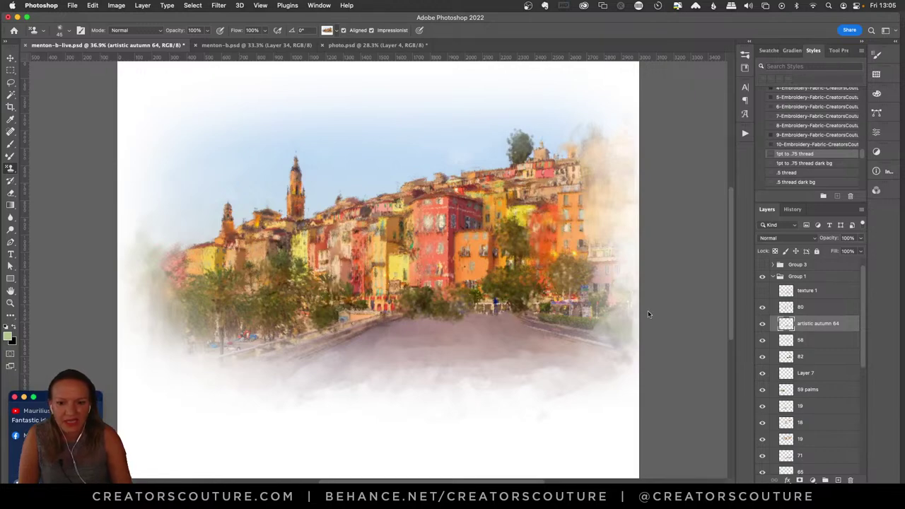
{"action": "left_click", "coordinate": [11, 302]}
{"action": "left_click", "coordinate": [385, 262]}
{"action": "left_click_drag", "start_coordinate": [394, 256], "coordinate": [403, 259]}
{"action": "left_click", "coordinate": [762, 309]}
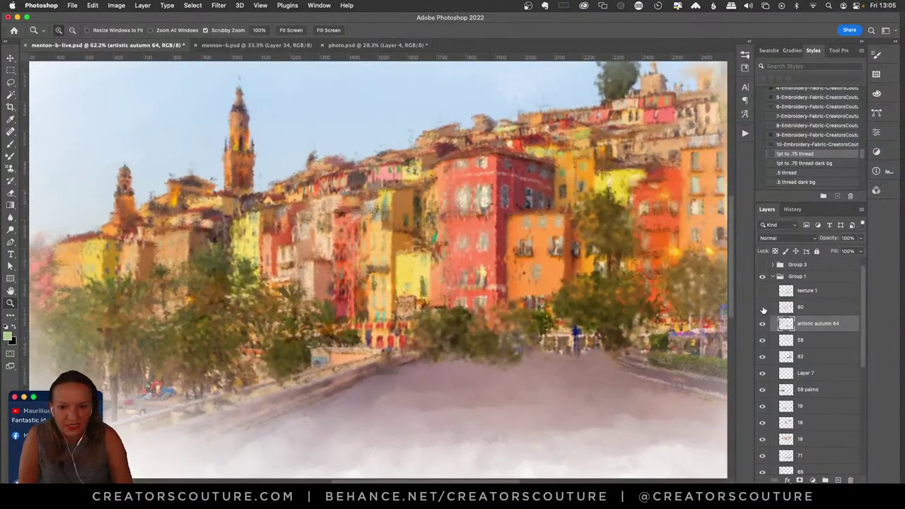
{"action": "left_click", "coordinate": [762, 309]}
{"action": "left_click", "coordinate": [763, 309]}
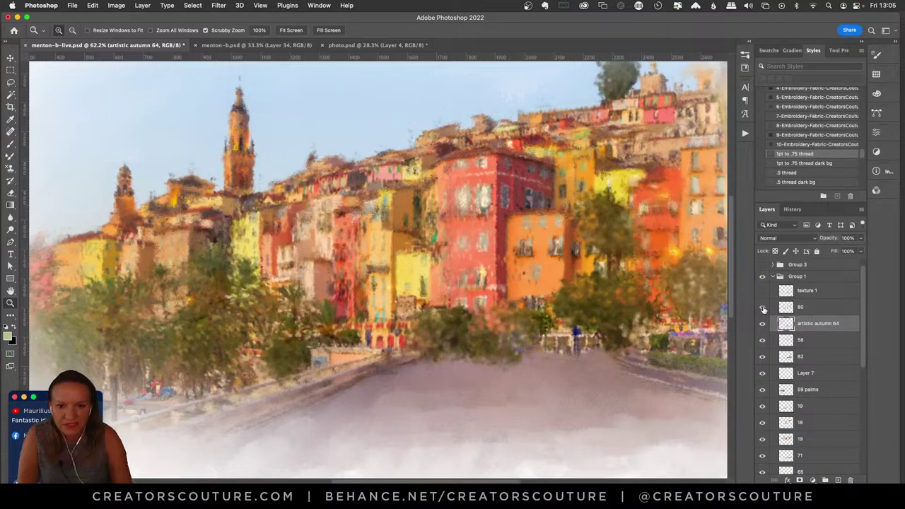
{"action": "left_click", "coordinate": [762, 309]}
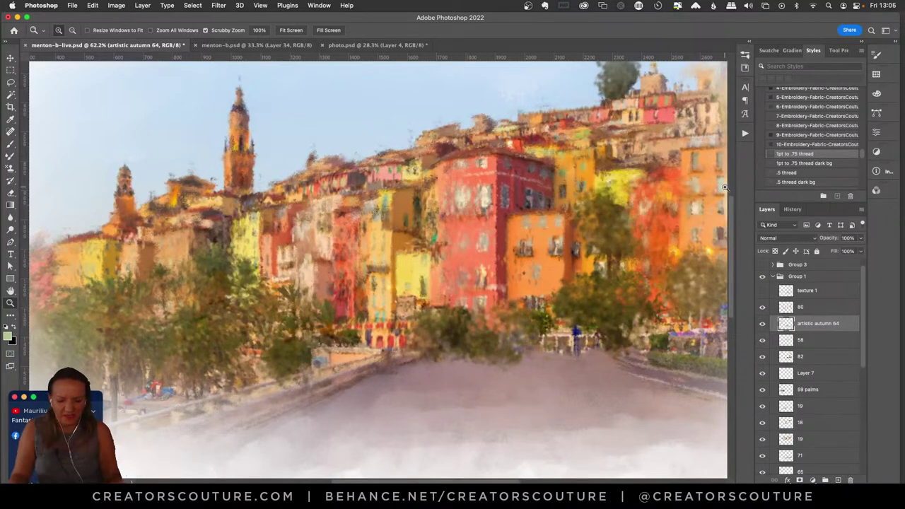
{"action": "key", "text": "super+0"}
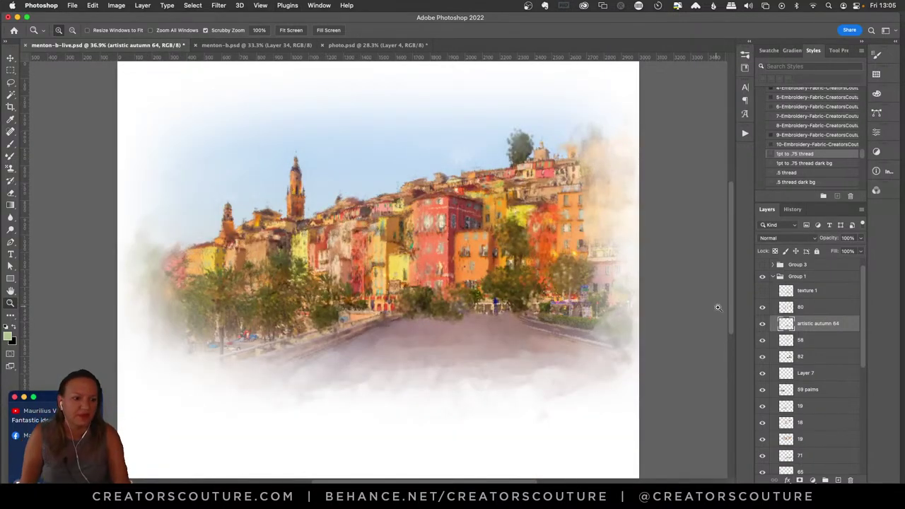
- Select and turn on the texture 1 layer, then briefly browse the Brushes list
{"action": "left_click", "coordinate": [826, 295]}
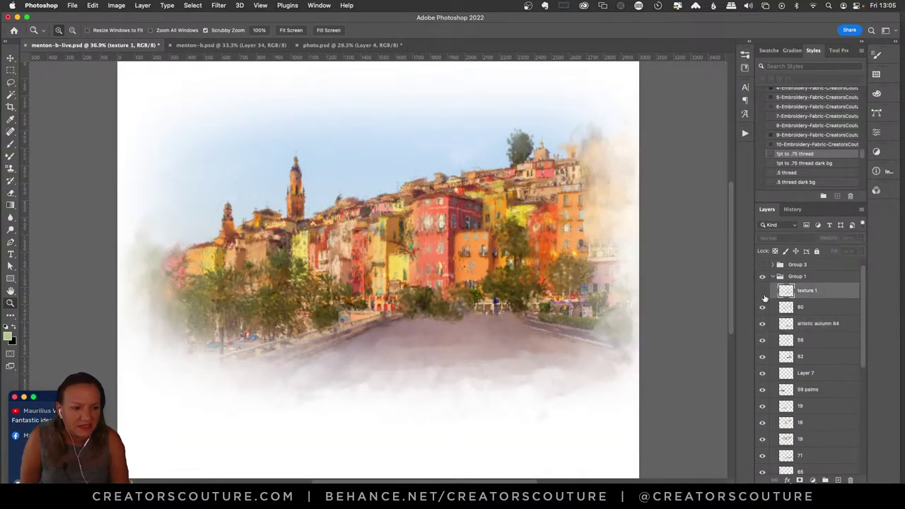
{"action": "left_click", "coordinate": [763, 291]}
{"action": "left_click", "coordinate": [762, 292]}
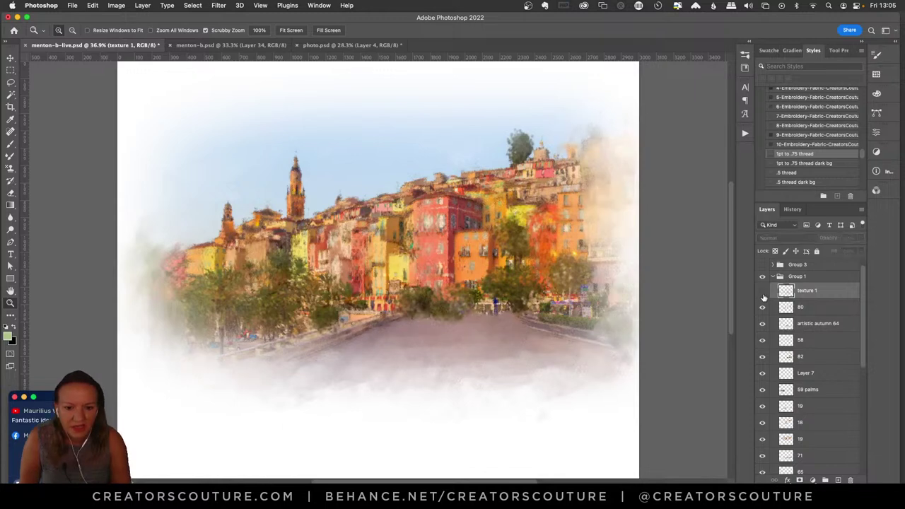
{"action": "left_click", "coordinate": [762, 293]}
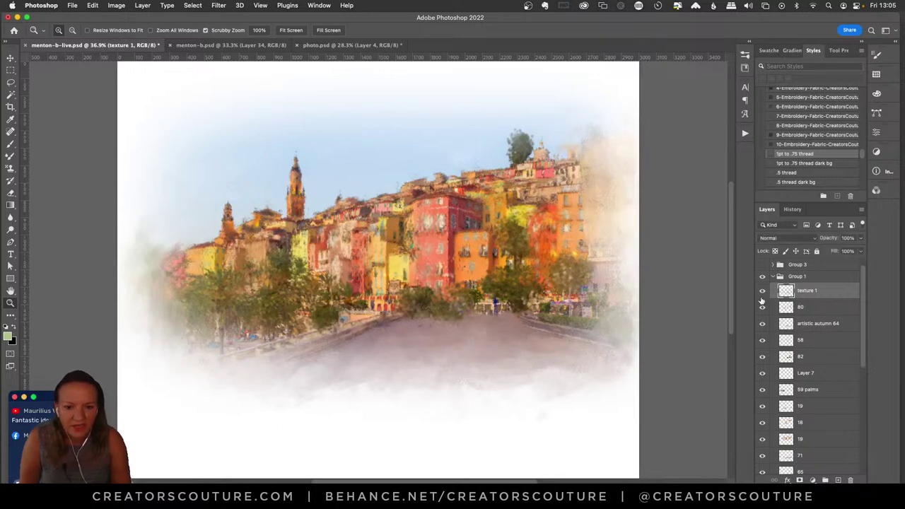
{"action": "left_click", "coordinate": [744, 55]}
{"action": "scroll", "coordinate": [678, 152], "scroll_direction": "down", "scroll_amount": 5}
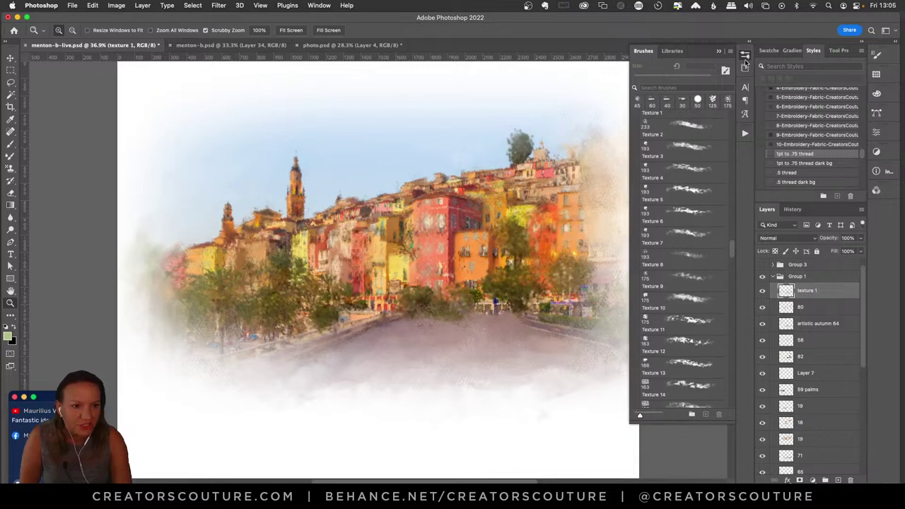
{"action": "left_click", "coordinate": [745, 57]}
{"action": "scroll", "coordinate": [477, 286], "scroll_direction": "up", "scroll_amount": 3}
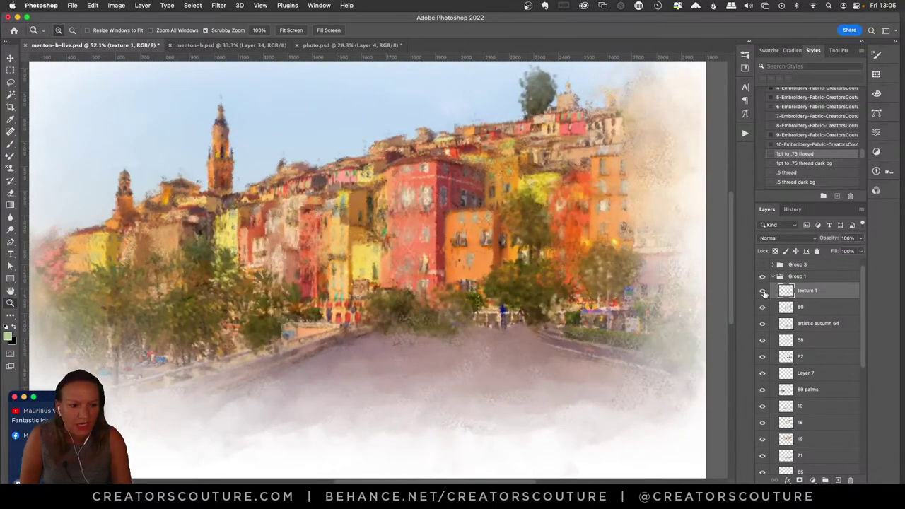
- Toggle texture 1 to compare, leave it showing, and collapse Group 1
{"action": "left_click", "coordinate": [763, 293]}
{"action": "left_click", "coordinate": [763, 294]}
{"action": "left_click", "coordinate": [762, 293]}
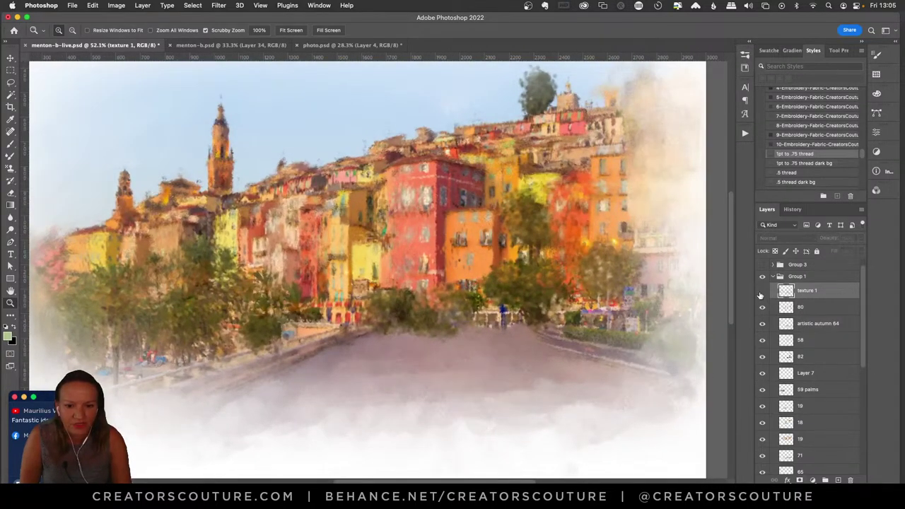
{"action": "left_click", "coordinate": [762, 293]}
{"action": "left_click", "coordinate": [762, 293]}
{"action": "left_click", "coordinate": [761, 292]}
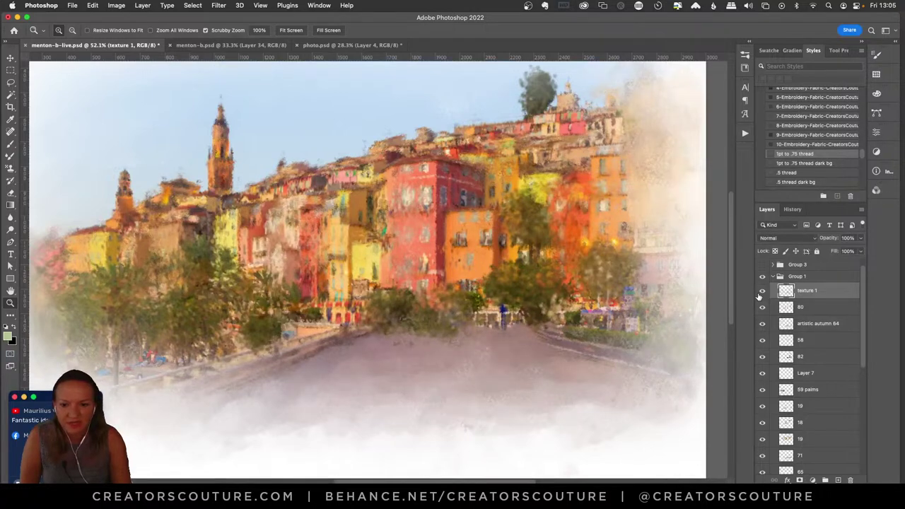
{"action": "left_click", "coordinate": [761, 293]}
{"action": "left_click", "coordinate": [761, 293]}
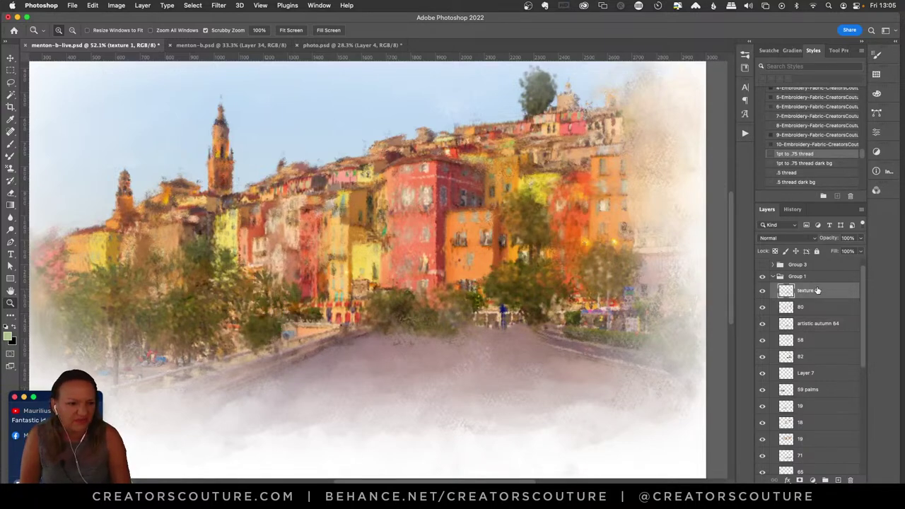
{"action": "left_click", "coordinate": [784, 280]}
{"action": "left_click", "coordinate": [773, 276]}
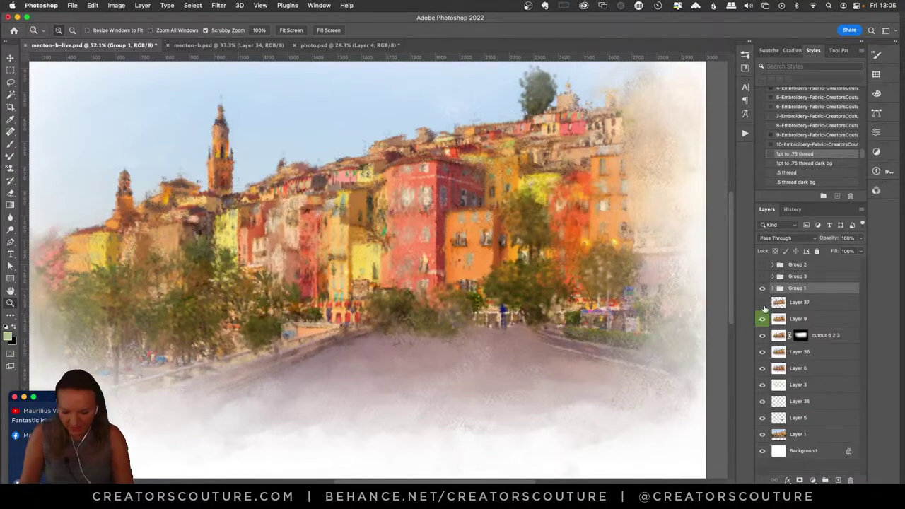
- Fit the whole Menton image in the window and save the document
{"action": "key", "text": "super+minus"}
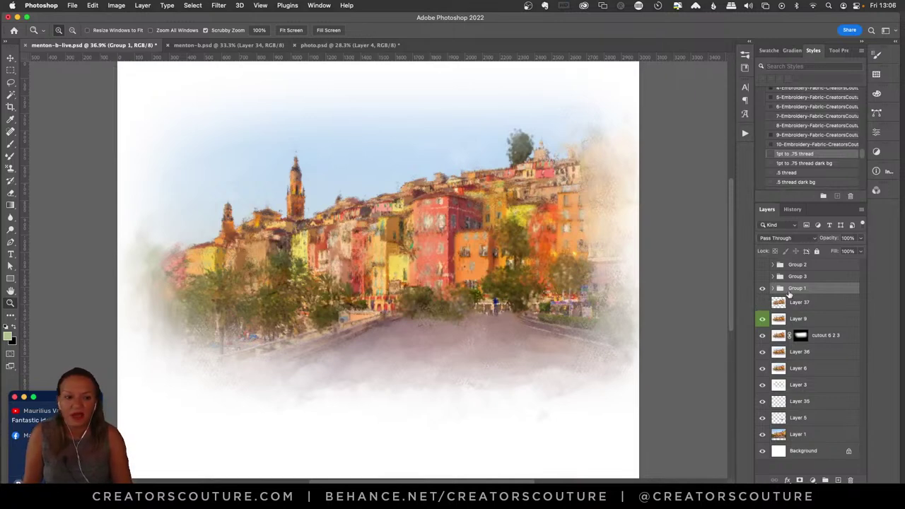
{"action": "key", "text": "super+s"}
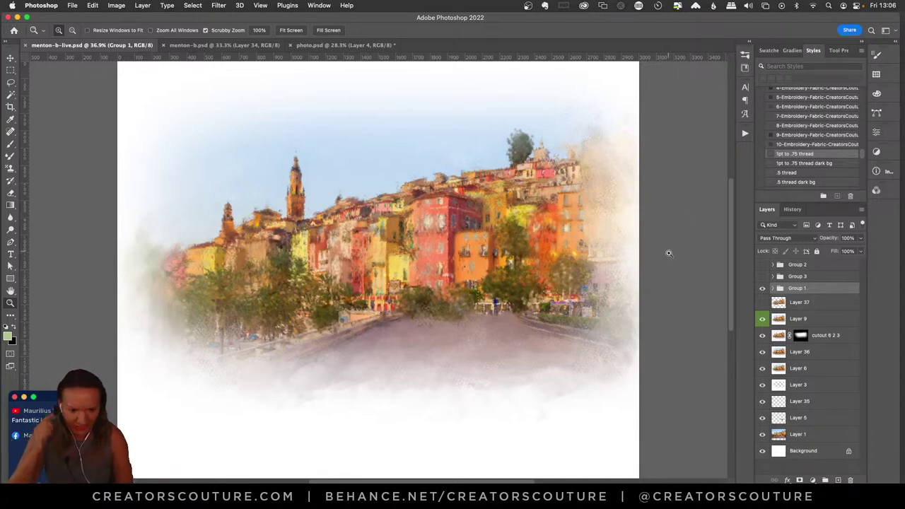
- Compare Group 1, Layer 9 and the cutout layer, leaving Layer 9 hidden and Group 1 visible
{"action": "left_click", "coordinate": [762, 290]}
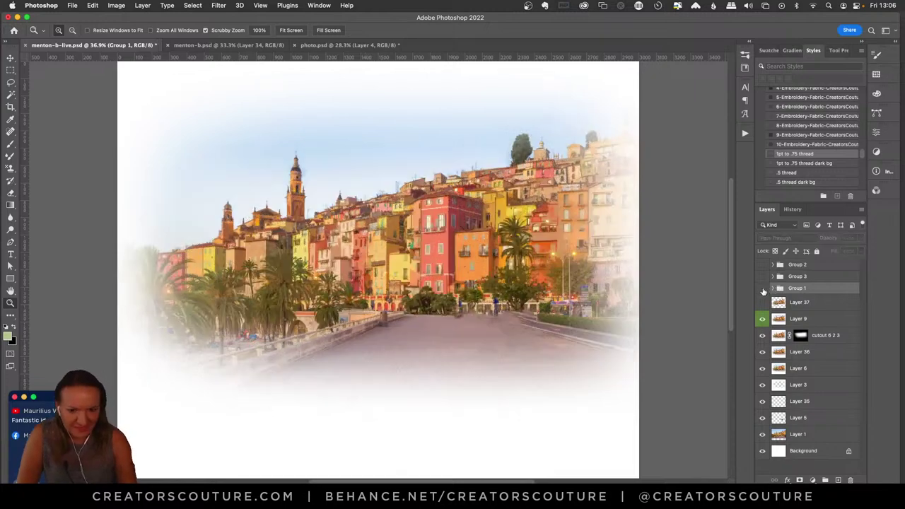
{"action": "left_click", "coordinate": [762, 290]}
{"action": "left_click", "coordinate": [763, 291]}
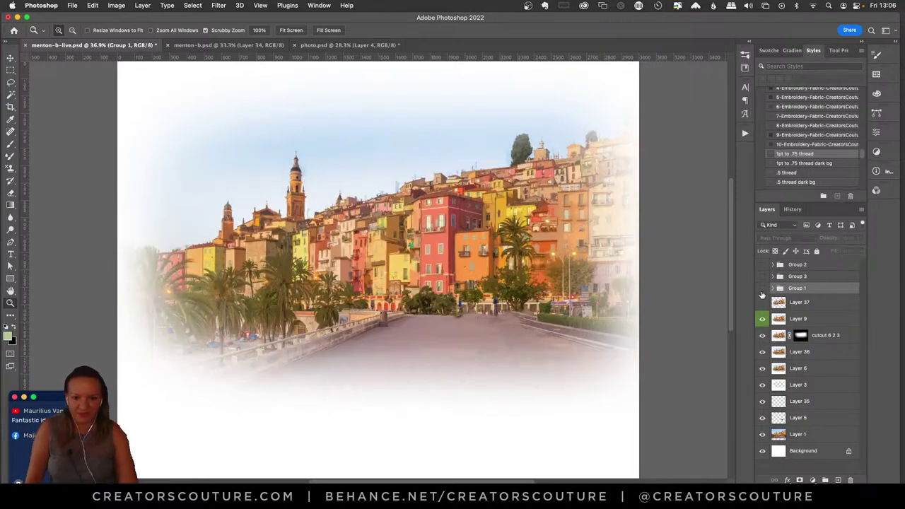
{"action": "left_click", "coordinate": [762, 320]}
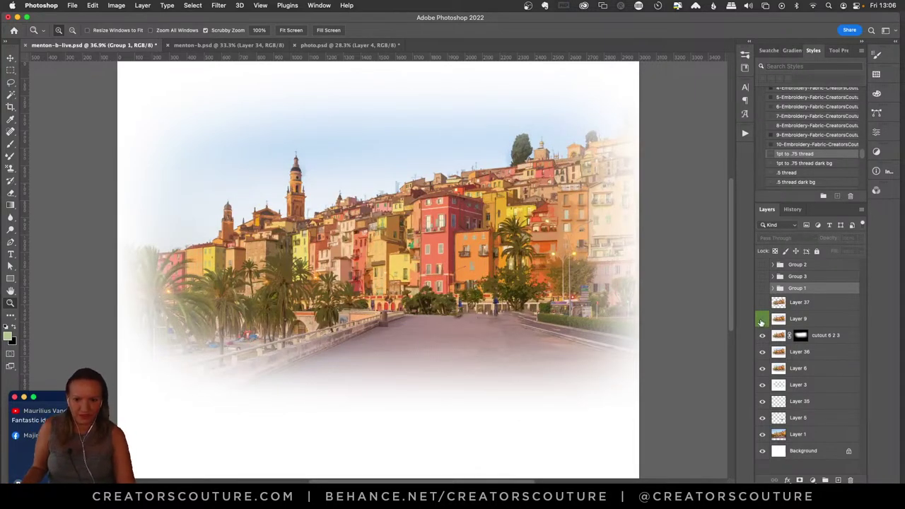
{"action": "left_click", "coordinate": [763, 337]}
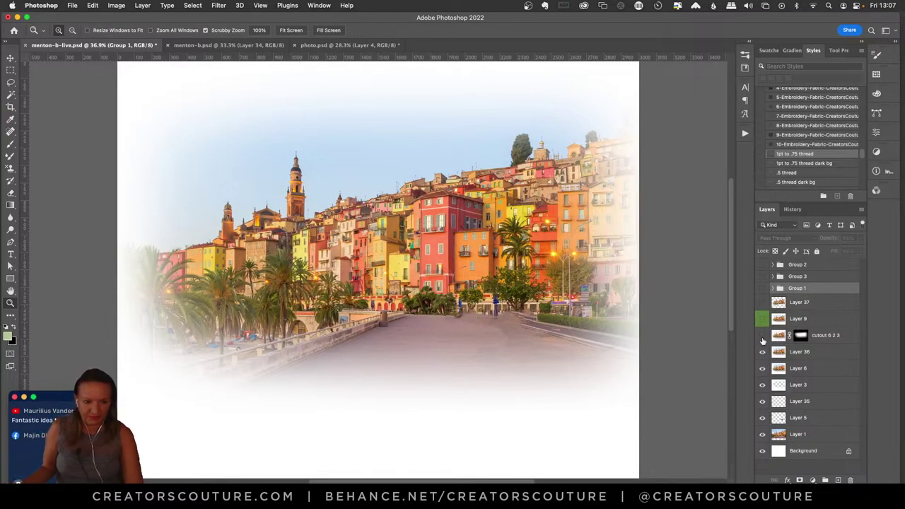
{"action": "left_click", "coordinate": [762, 337]}
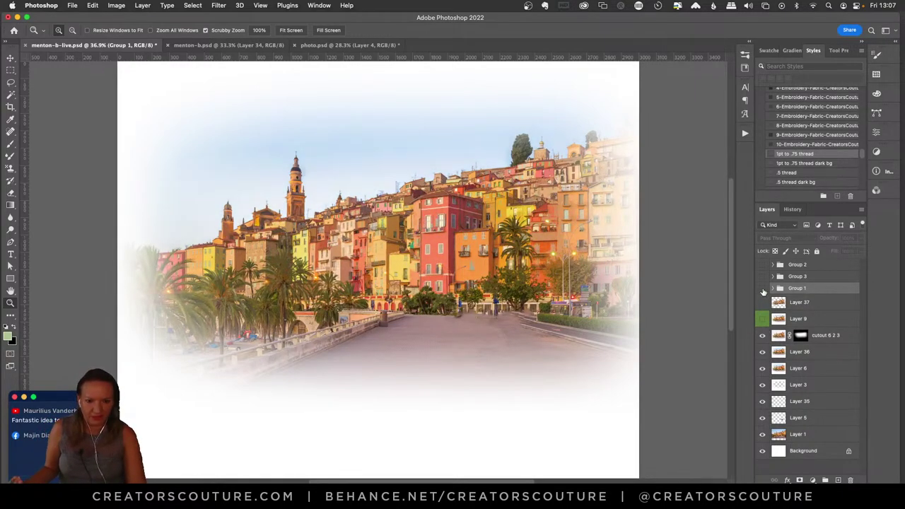
{"action": "left_click", "coordinate": [762, 289]}
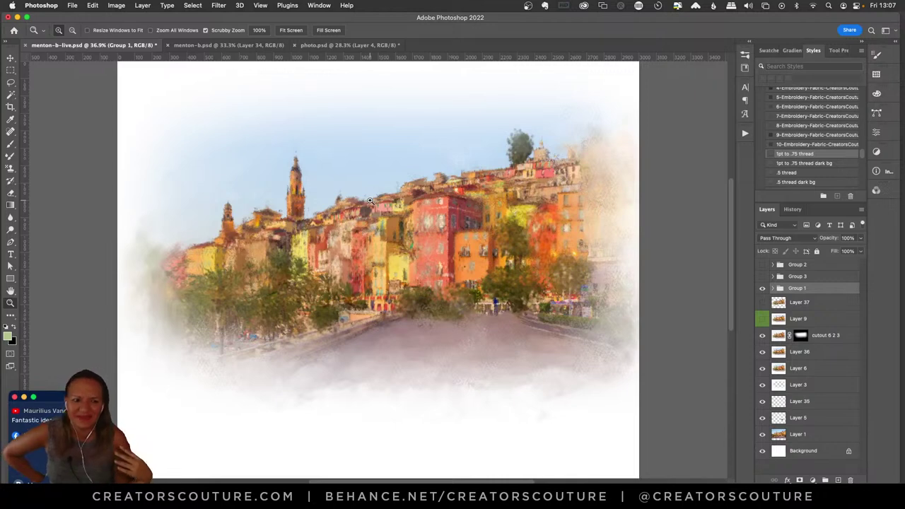
- Turn on Group 3's blue watercolour sky, toggling it to compare
{"action": "left_click", "coordinate": [761, 276]}
{"action": "left_click", "coordinate": [762, 276]}
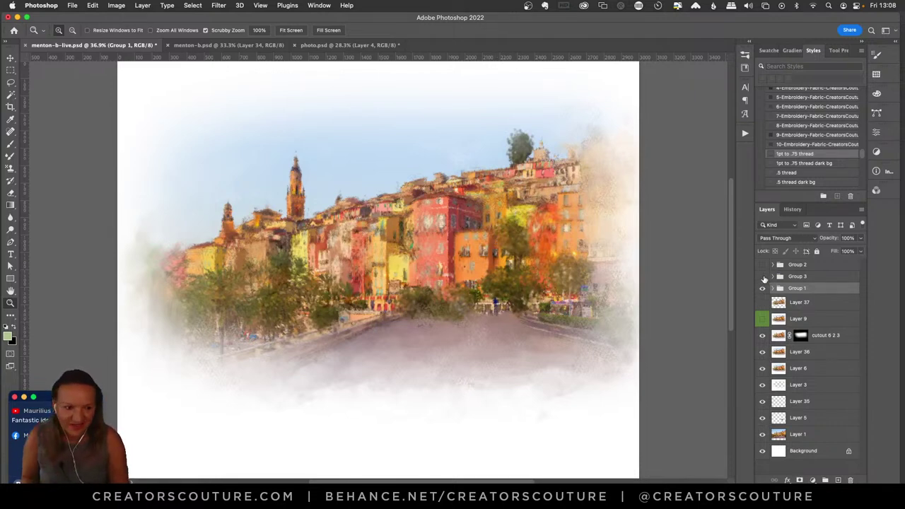
{"action": "left_click", "coordinate": [763, 278]}
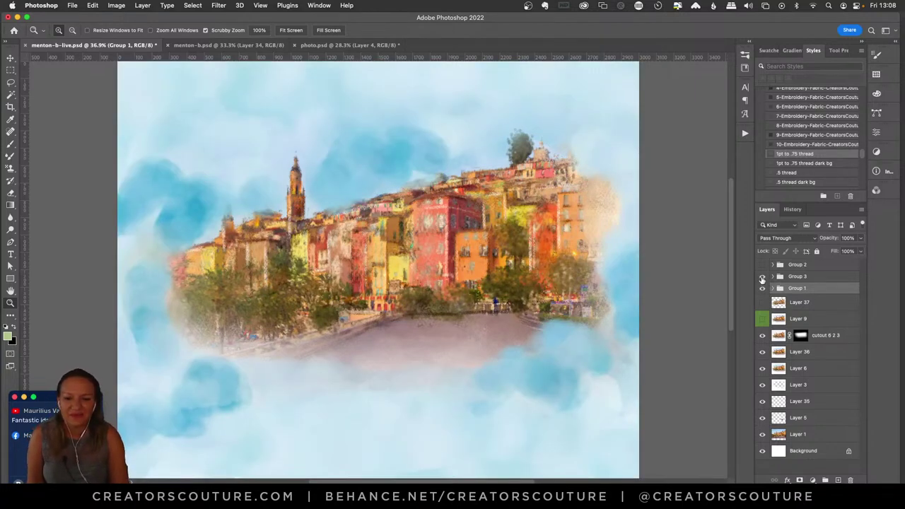
{"action": "left_click", "coordinate": [762, 277]}
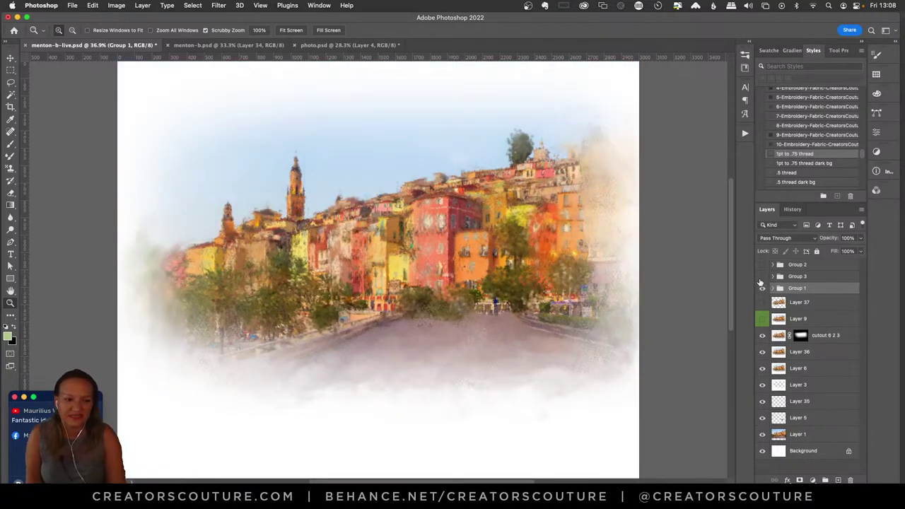
{"action": "left_click", "coordinate": [763, 277]}
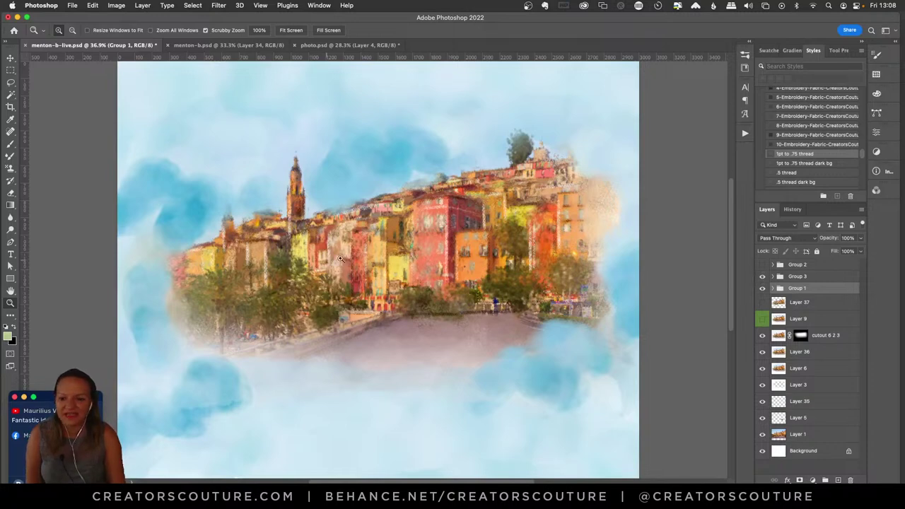
- Zoom in on the red building and compare Group 1 against the photo
{"action": "left_click", "coordinate": [401, 258]}
{"action": "left_click_drag", "start_coordinate": [416, 249], "coordinate": [405, 208]}
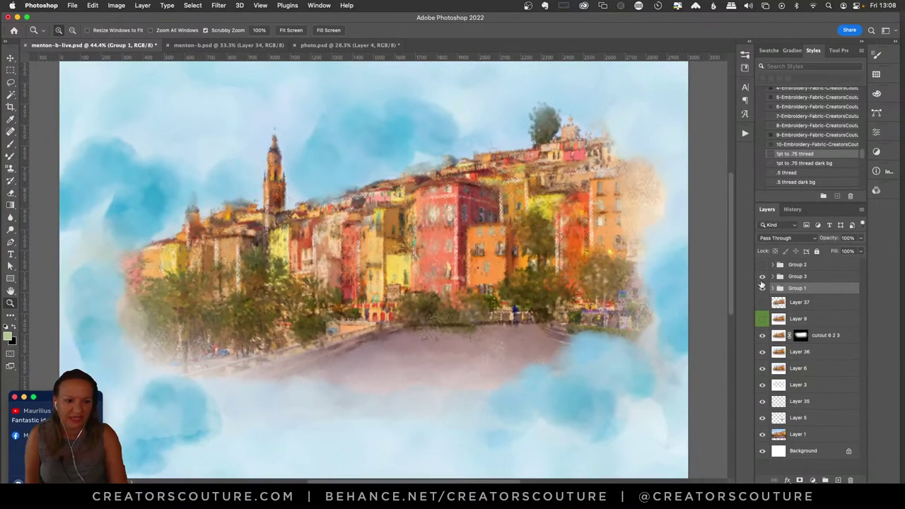
{"action": "left_click", "coordinate": [762, 289]}
{"action": "left_click", "coordinate": [762, 288]}
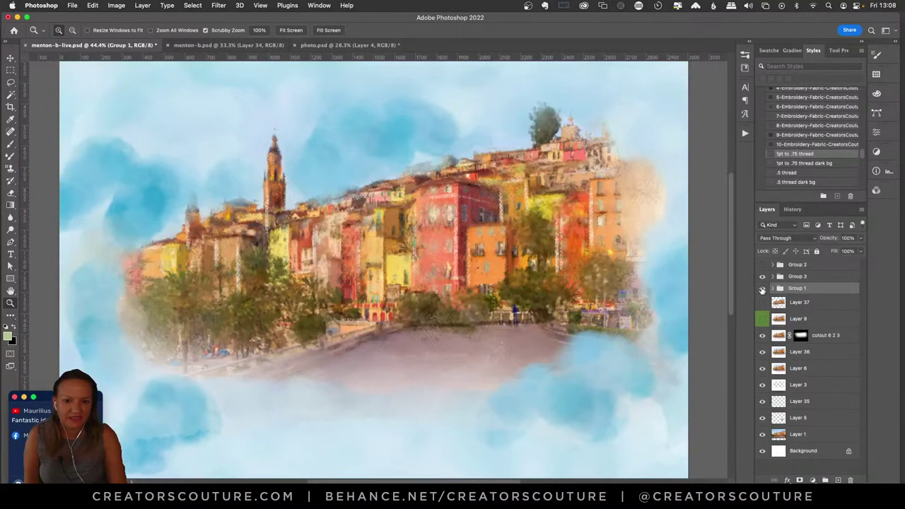
{"action": "left_click", "coordinate": [762, 287]}
{"action": "left_click", "coordinate": [762, 287]}
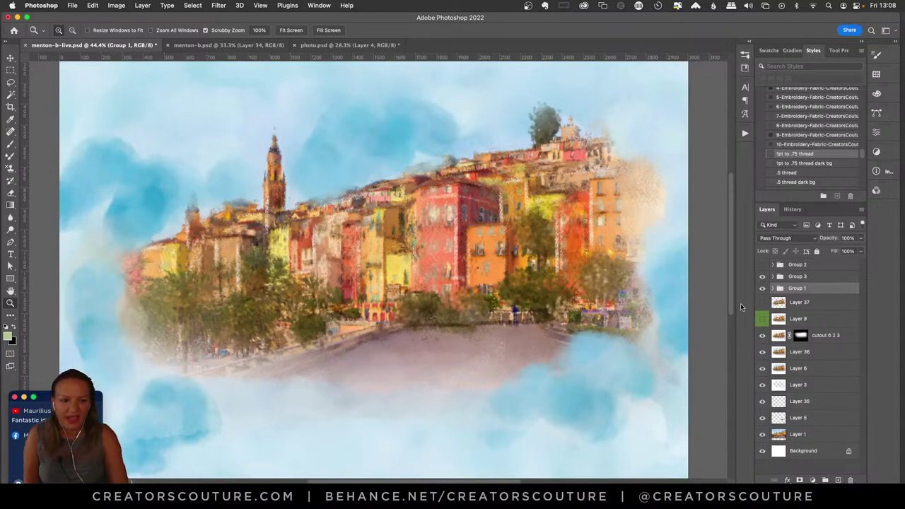
- Toggle Group 3's blue wash to compare, then expand Group 3's layer list
{"action": "left_click", "coordinate": [762, 276]}
{"action": "left_click", "coordinate": [762, 276]}
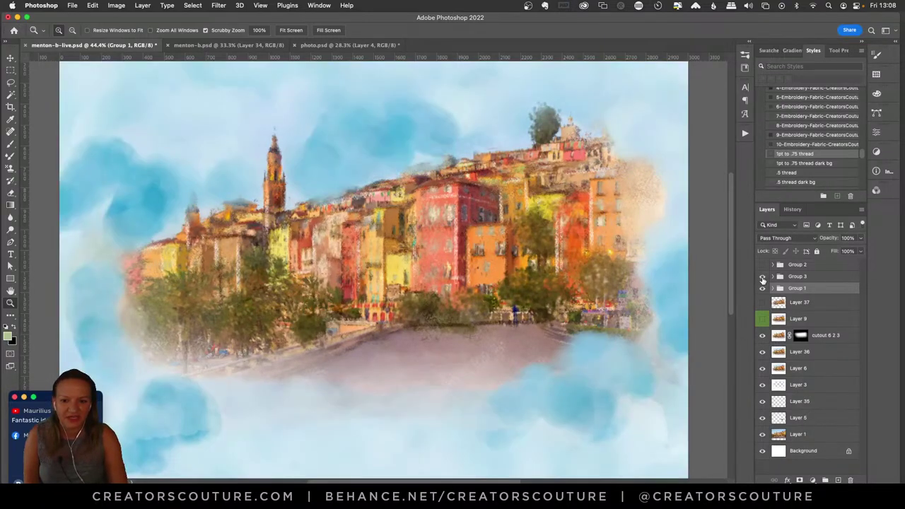
{"action": "left_click", "coordinate": [762, 277]}
{"action": "left_click", "coordinate": [762, 277]}
{"action": "left_click", "coordinate": [774, 277]}
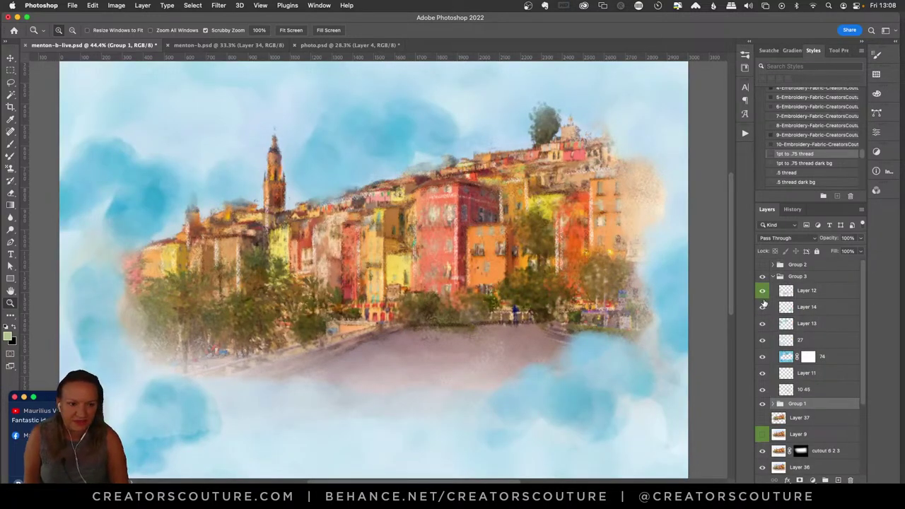
- Hide Layers 12, 14, 13, 27, 74 and 10 45, and turn on Layer 11
{"action": "left_click", "coordinate": [763, 290]}
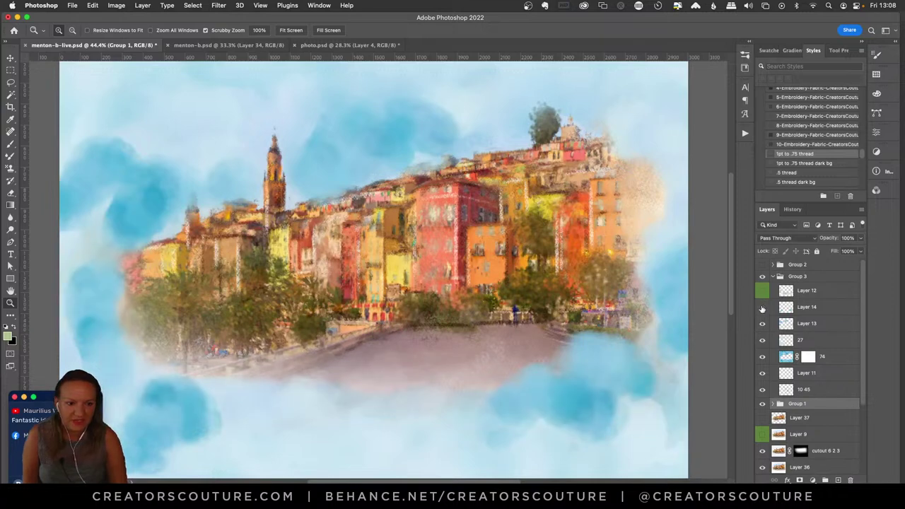
{"action": "left_click", "coordinate": [762, 306]}
{"action": "left_click", "coordinate": [762, 323]}
{"action": "left_click", "coordinate": [762, 340]}
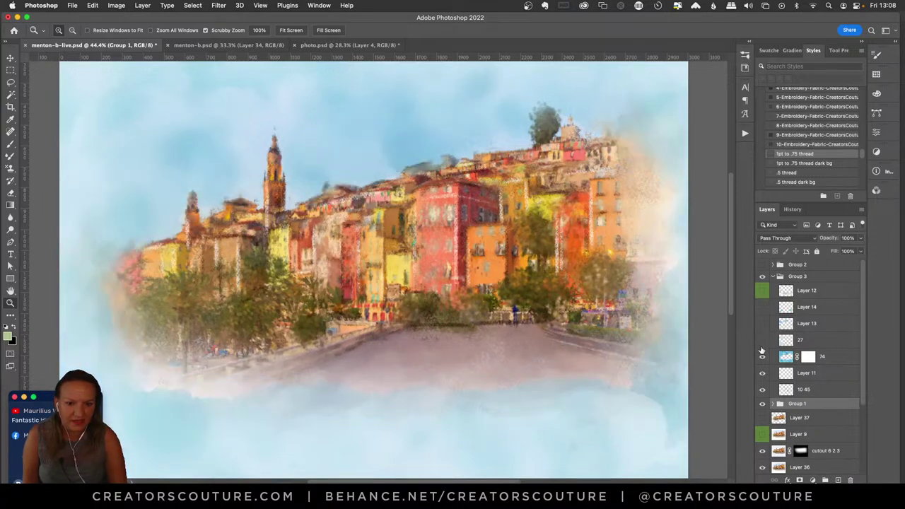
{"action": "left_click", "coordinate": [762, 356]}
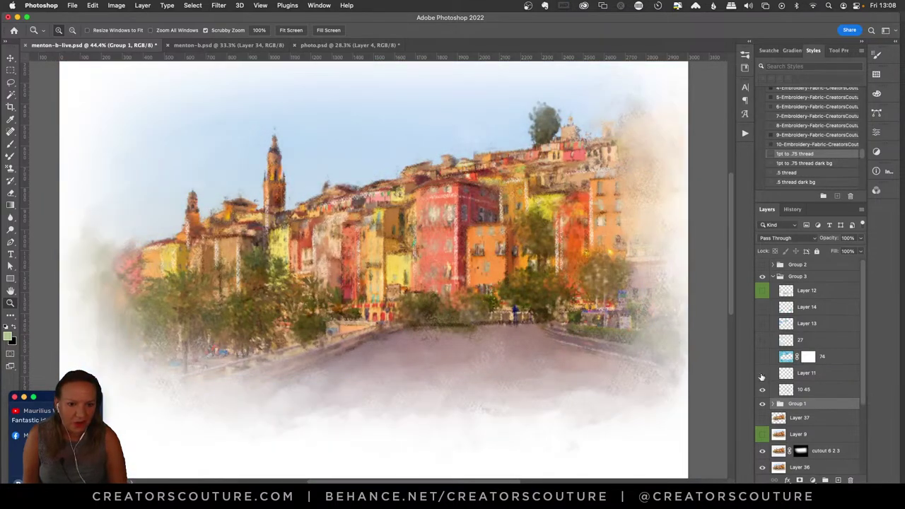
{"action": "left_click", "coordinate": [762, 390]}
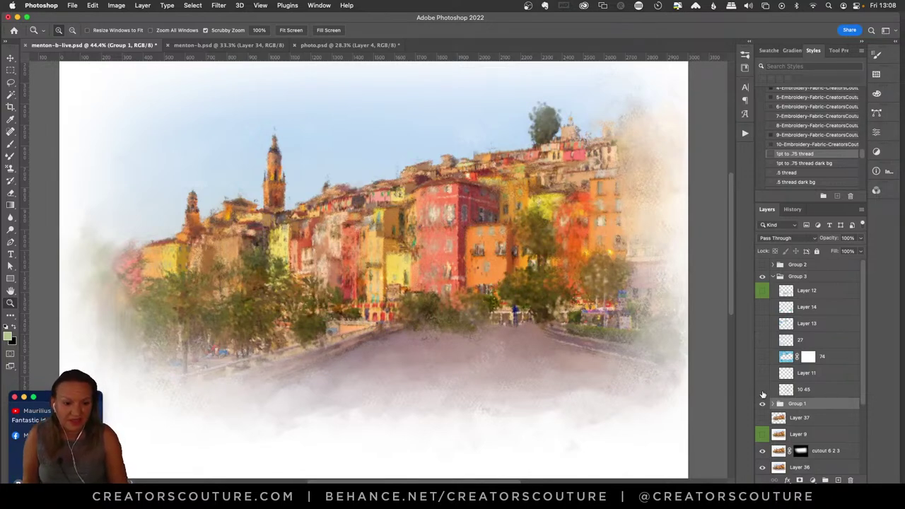
{"action": "left_click", "coordinate": [762, 390]}
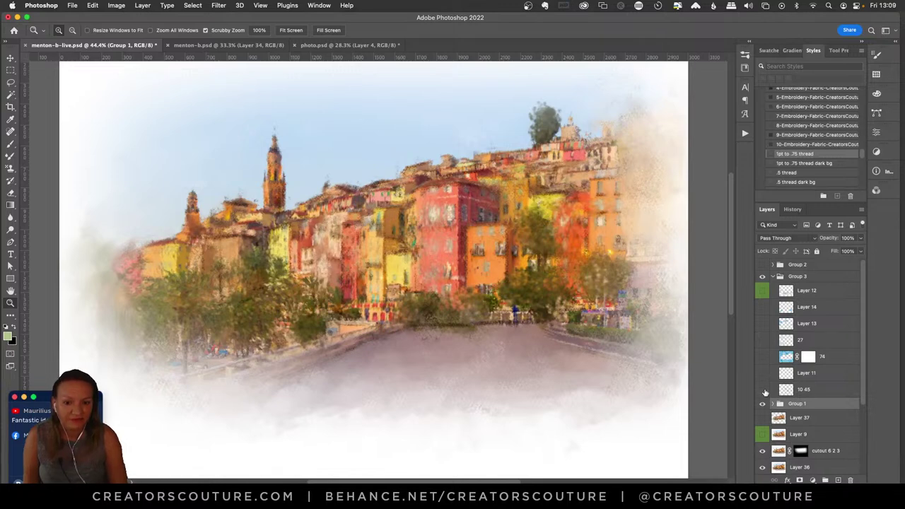
{"action": "left_click", "coordinate": [762, 390]}
{"action": "left_click", "coordinate": [762, 372]}
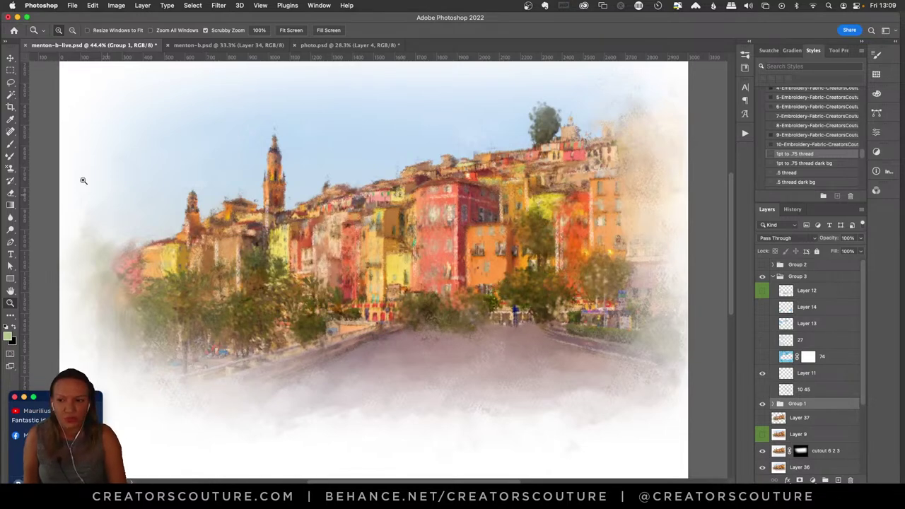
{"action": "left_click", "coordinate": [11, 144]}
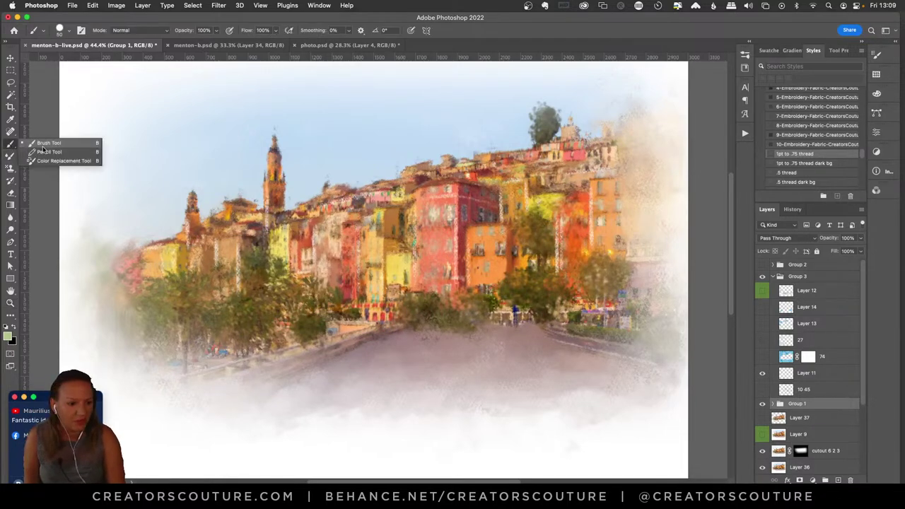
- Load the BW dry 10 brush from the brushWERK set with the regular Brush tool
{"action": "left_click", "coordinate": [44, 151]}
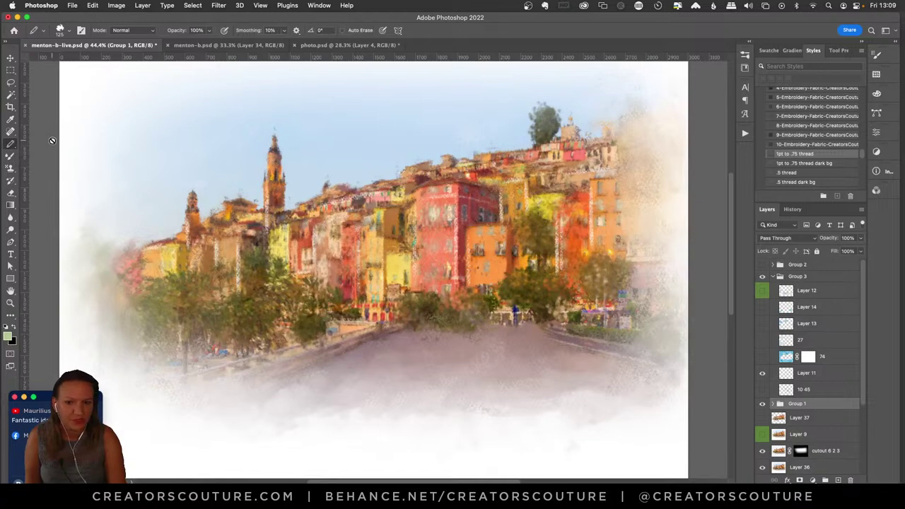
{"action": "left_click", "coordinate": [745, 56]}
{"action": "left_click_drag", "start_coordinate": [733, 249], "coordinate": [731, 191]}
{"action": "left_click", "coordinate": [11, 143]}
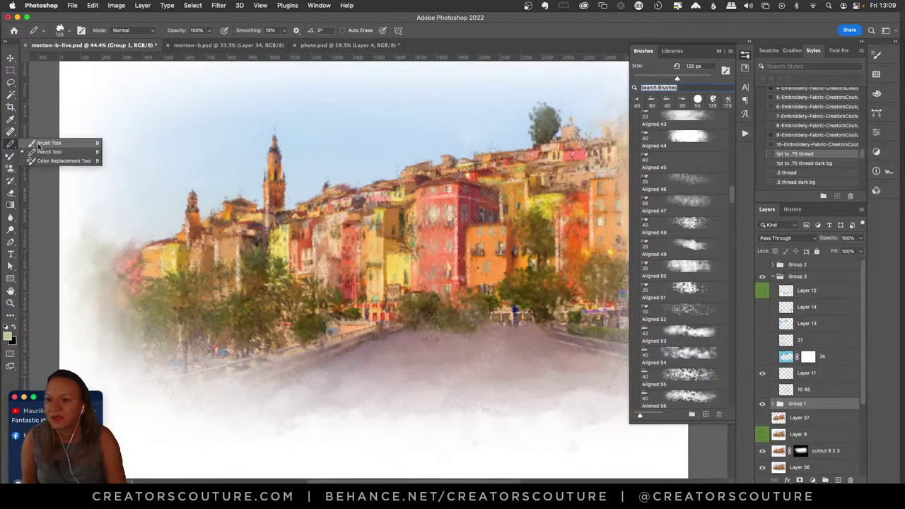
{"action": "left_click", "coordinate": [39, 144]}
{"action": "left_click_drag", "start_coordinate": [732, 194], "coordinate": [733, 119]}
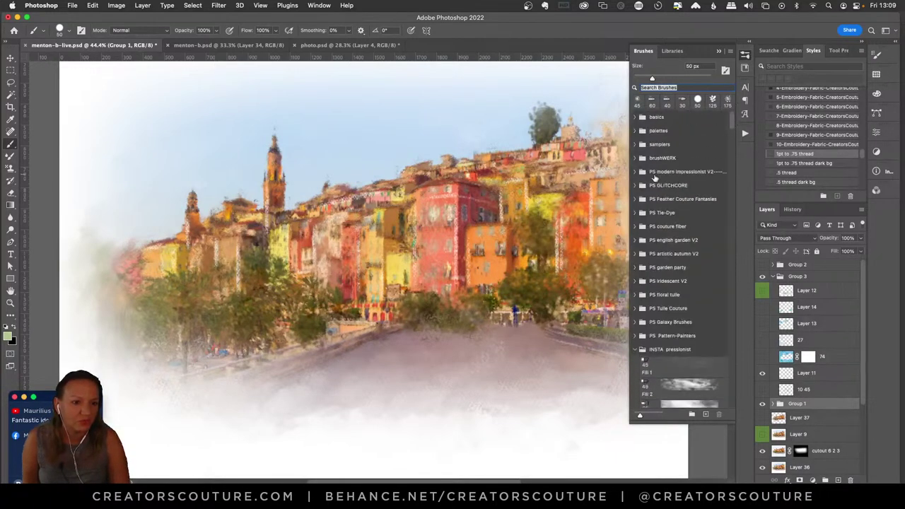
{"action": "left_click", "coordinate": [639, 160]}
{"action": "scroll", "coordinate": [691, 239], "scroll_direction": "down", "scroll_amount": 3}
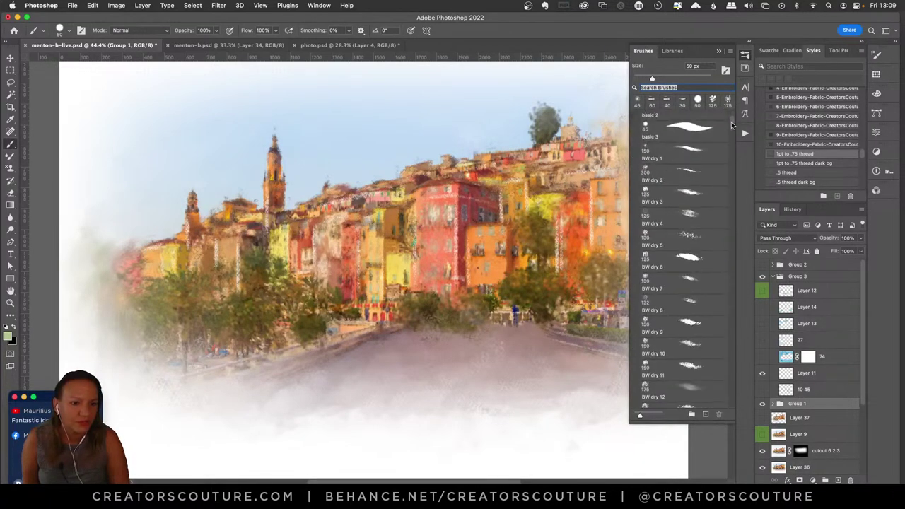
{"action": "left_click", "coordinate": [672, 326]}
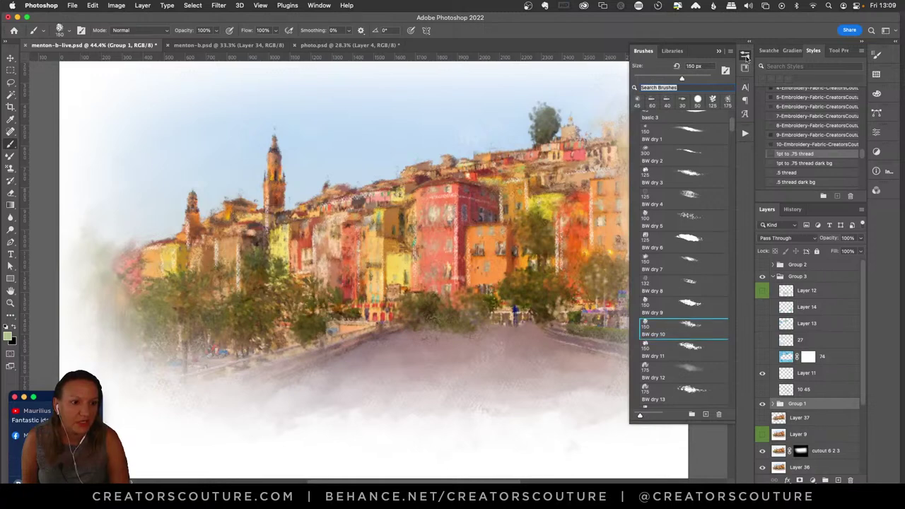
{"action": "left_click", "coordinate": [745, 67]}
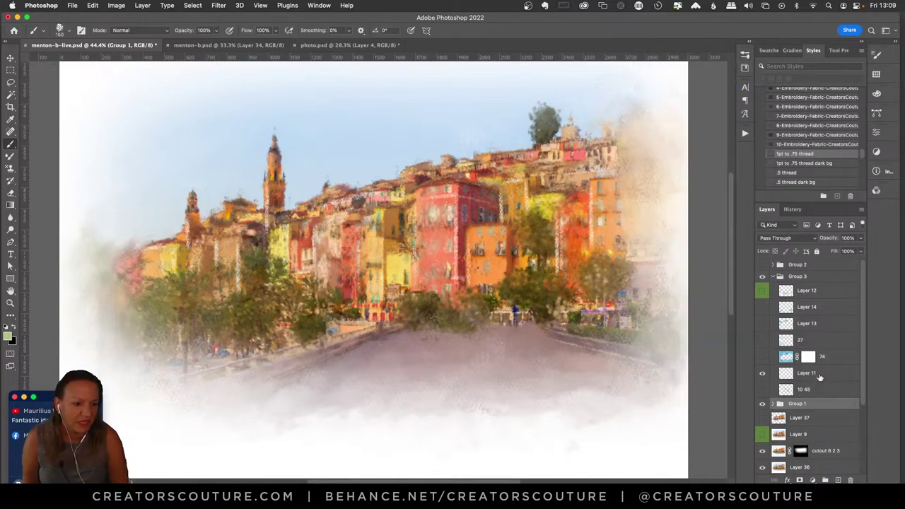
- Add a new empty Layer 39 above Layer 11 and paint a light-green test stroke
{"action": "left_click", "coordinate": [819, 376]}
{"action": "left_click", "coordinate": [762, 373]}
{"action": "left_click", "coordinate": [762, 372]}
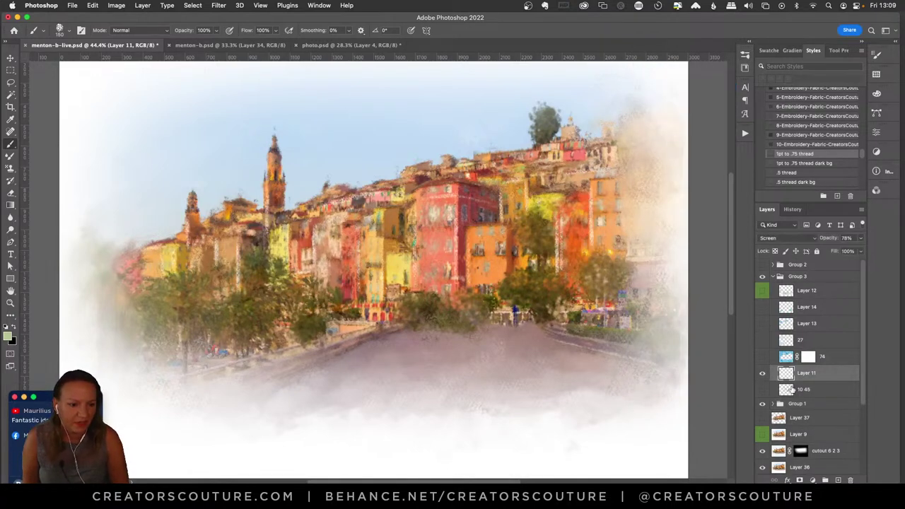
{"action": "left_click", "coordinate": [838, 480]}
{"action": "left_click_drag", "start_coordinate": [287, 129], "coordinate": [507, 121]}
- Undo the green stroke and set black as the painting colour for the Brush tool
{"action": "key", "text": "super+z"}
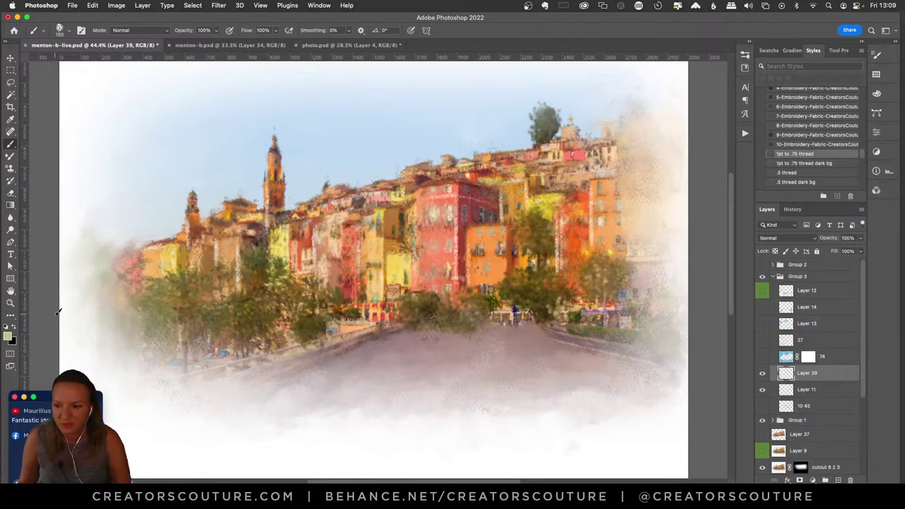
{"action": "left_click", "coordinate": [7, 337]}
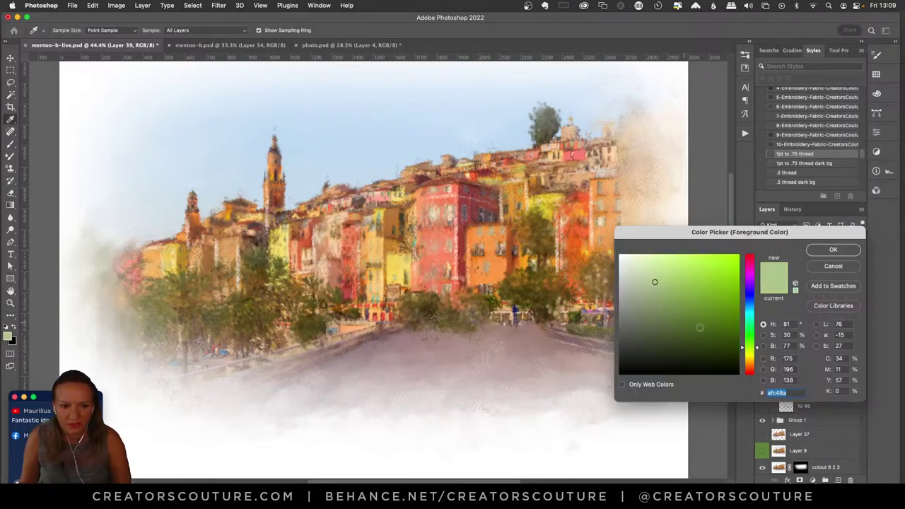
{"action": "left_click", "coordinate": [833, 250]}
{"action": "key", "text": "b"}
- Paint and undo several black test strokes across the sky
{"action": "left_click_drag", "start_coordinate": [315, 157], "coordinate": [534, 79]}
{"action": "key", "text": "super+z"}
{"action": "left_click_drag", "start_coordinate": [317, 161], "coordinate": [490, 98]}
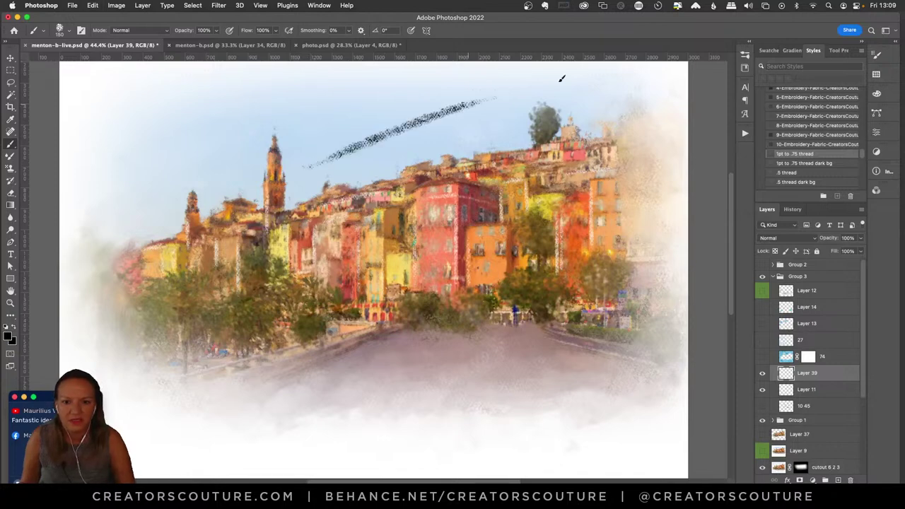
{"action": "key", "text": "super+z"}
{"action": "left_click_drag", "start_coordinate": [322, 155], "coordinate": [425, 122]}
{"action": "key", "text": "super+z"}
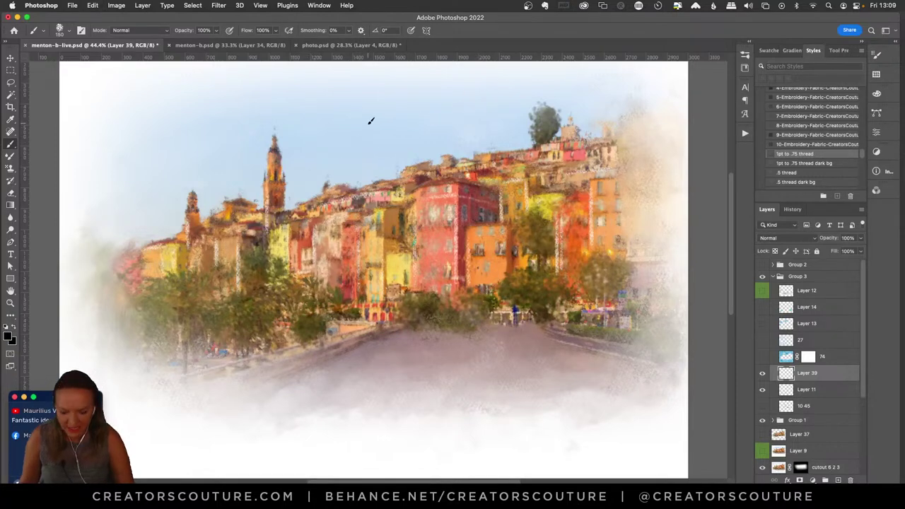
{"action": "left_click_drag", "start_coordinate": [360, 103], "coordinate": [353, 176]}
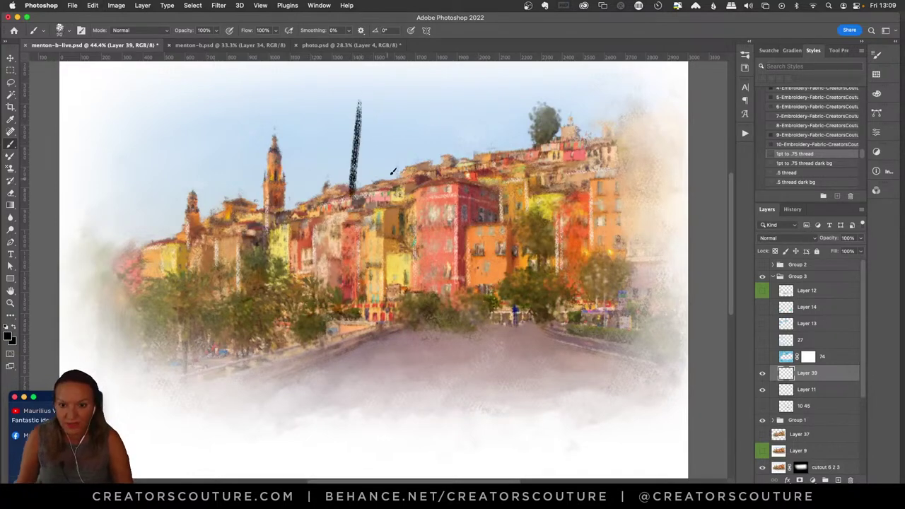
{"action": "key", "text": "super+z"}
- Try a black oval, arcs and curved strokes in the sky, then remove them
{"action": "mouse_move", "coordinate": [317, 146]}
{"action": "left_mouse_down"}
{"action": "mouse_move", "coordinate": [357, 104]}
{"action": "mouse_move", "coordinate": [443, 118]}
{"action": "mouse_move", "coordinate": [313, 149]}
{"action": "mouse_move", "coordinate": [377, 124]}
{"action": "mouse_move", "coordinate": [345, 119]}
{"action": "mouse_move", "coordinate": [326, 140]}
{"action": "mouse_move", "coordinate": [344, 134]}
{"action": "mouse_move", "coordinate": [316, 154]}
{"action": "mouse_move", "coordinate": [433, 128]}
{"action": "mouse_move", "coordinate": [351, 157]}
{"action": "mouse_move", "coordinate": [405, 124]}
{"action": "mouse_move", "coordinate": [362, 145]}
{"action": "mouse_move", "coordinate": [378, 131]}
{"action": "left_mouse_up"}
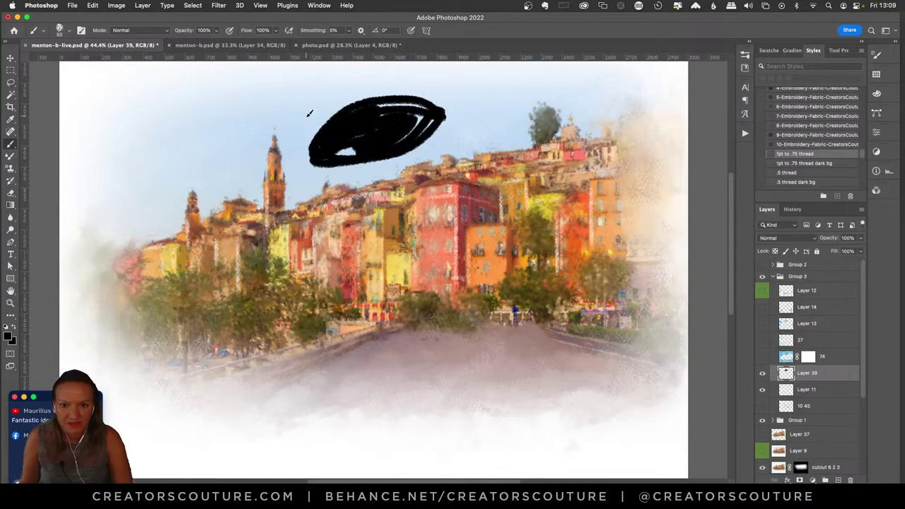
{"action": "left_click_drag", "start_coordinate": [326, 96], "coordinate": [532, 92]}
{"action": "key", "text": "super+z"}
{"action": "left_click_drag", "start_coordinate": [312, 104], "coordinate": [495, 90]}
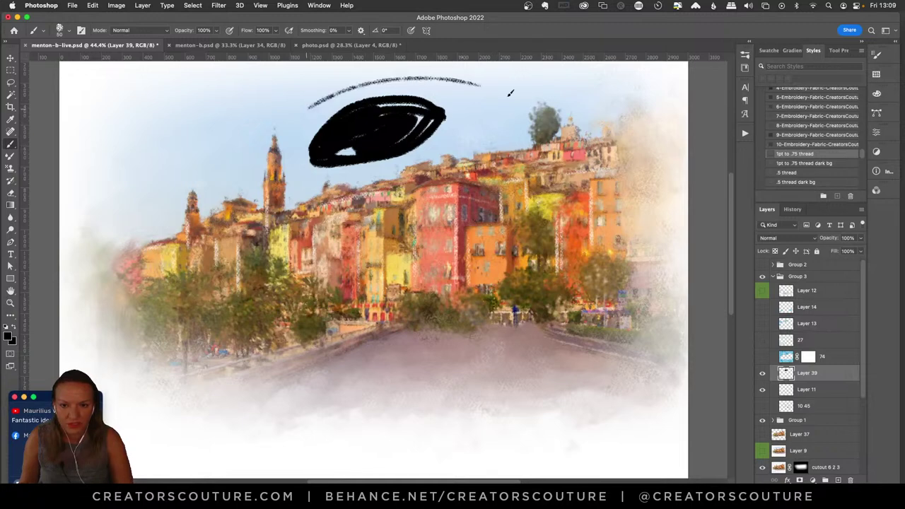
{"action": "key", "text": "super+z"}
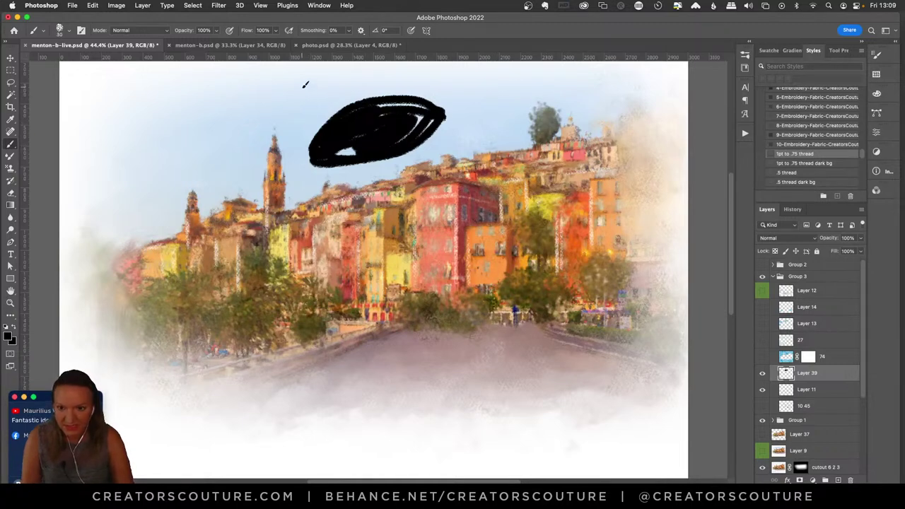
{"action": "mouse_move", "coordinate": [298, 94]}
{"action": "left_mouse_down"}
{"action": "mouse_move", "coordinate": [294, 137]}
{"action": "mouse_move", "coordinate": [306, 259]}
{"action": "left_mouse_up"}
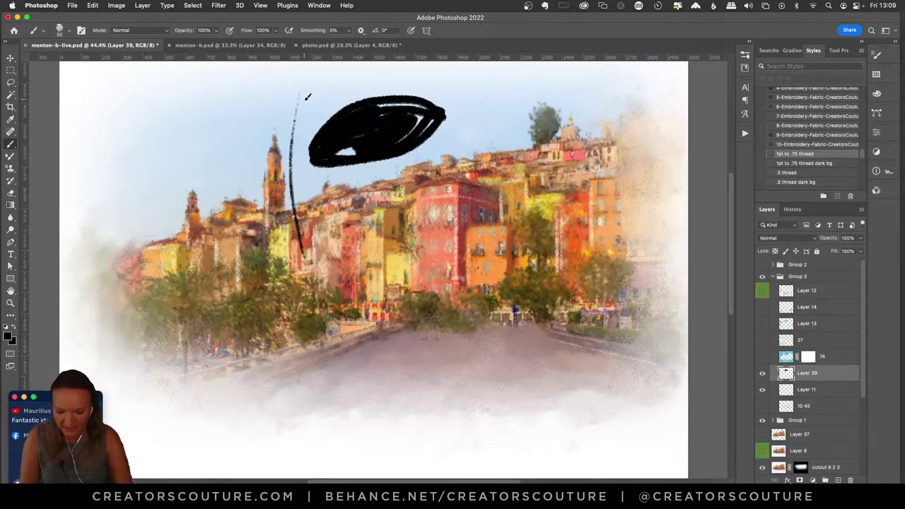
{"action": "left_click_drag", "start_coordinate": [308, 92], "coordinate": [312, 251]}
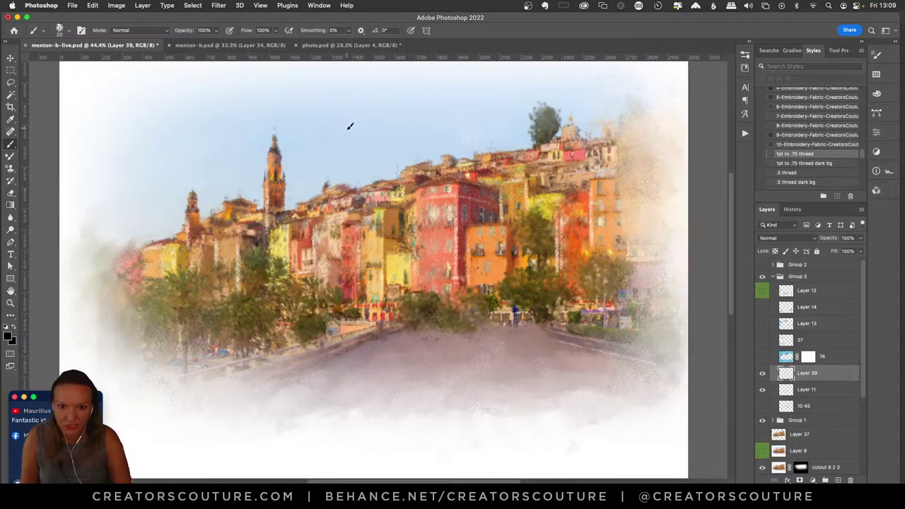
{"action": "key", "text": "super+z"}
{"action": "key", "text": "super+z"}
{"action": "key", "text": "super+z"}
- Test arcing and feathery strokes above the town and undo them all
{"action": "left_click_drag", "start_coordinate": [341, 137], "coordinate": [536, 131]}
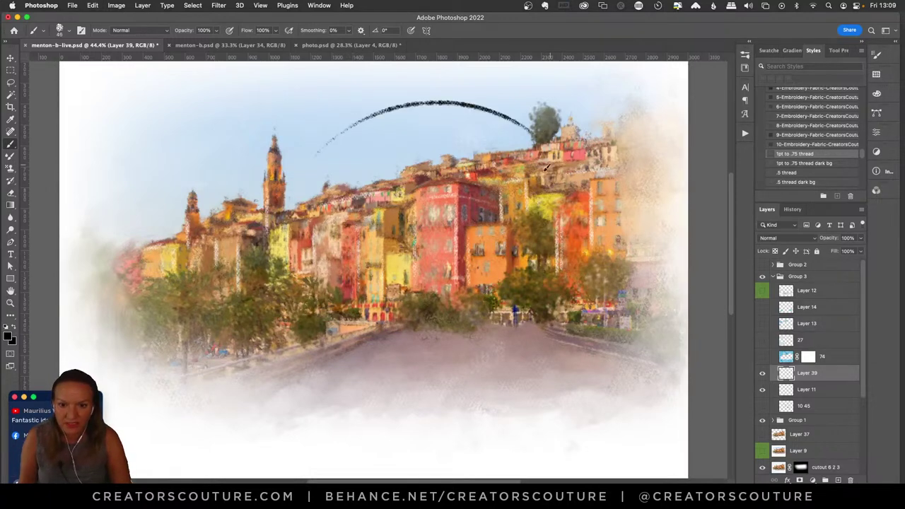
{"action": "key", "text": "super+z"}
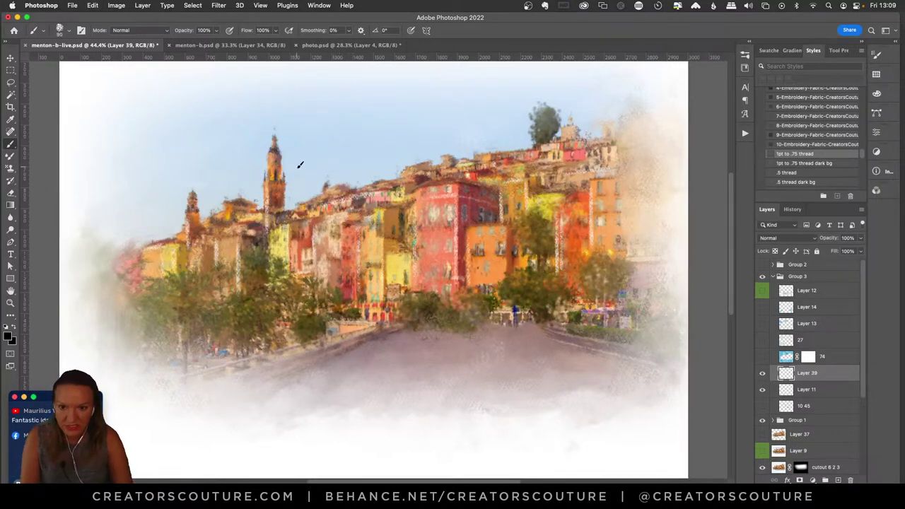
{"action": "mouse_move", "coordinate": [300, 165]}
{"action": "left_mouse_down"}
{"action": "mouse_move", "coordinate": [440, 100]}
{"action": "mouse_move", "coordinate": [430, 102]}
{"action": "left_mouse_up"}
{"action": "left_click_drag", "start_coordinate": [347, 162], "coordinate": [444, 111]}
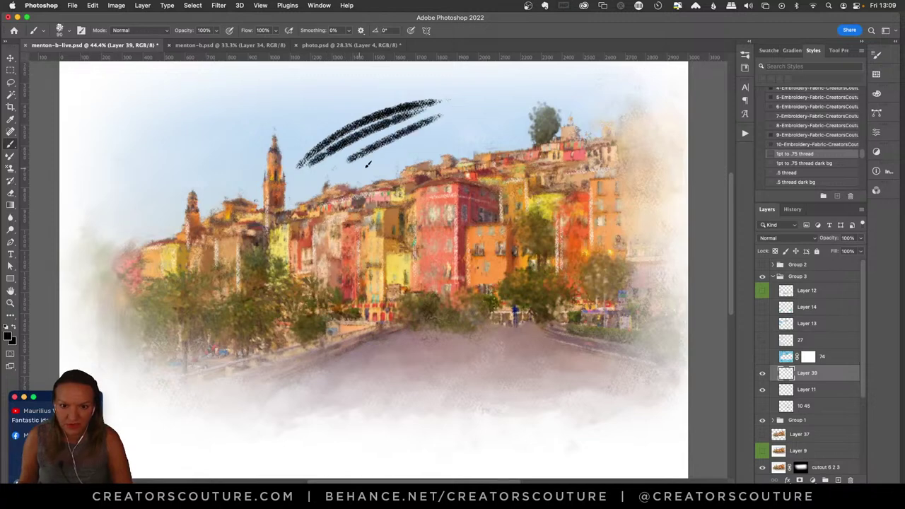
{"action": "key", "text": "super+z"}
{"action": "key", "text": "super+z"}
{"action": "key", "text": "super+z"}
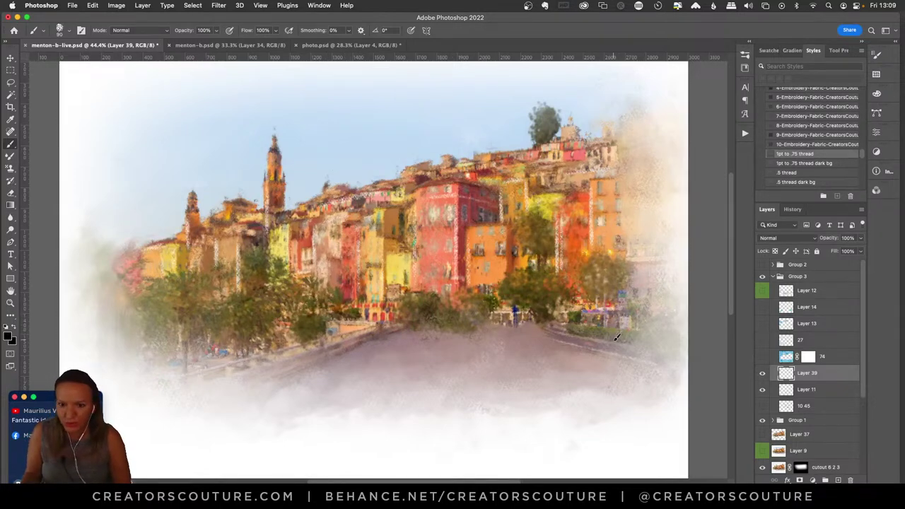
- Sample the red building, confirm a lighter salmon red, test and undo a stroke, hide Layer 39
{"action": "left_click", "coordinate": [441, 231], "text": "alt"}
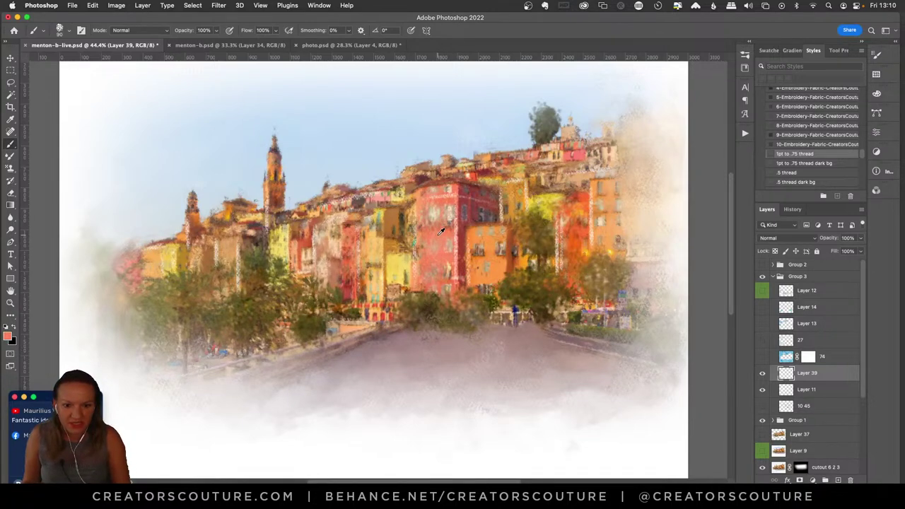
{"action": "left_click", "coordinate": [10, 338]}
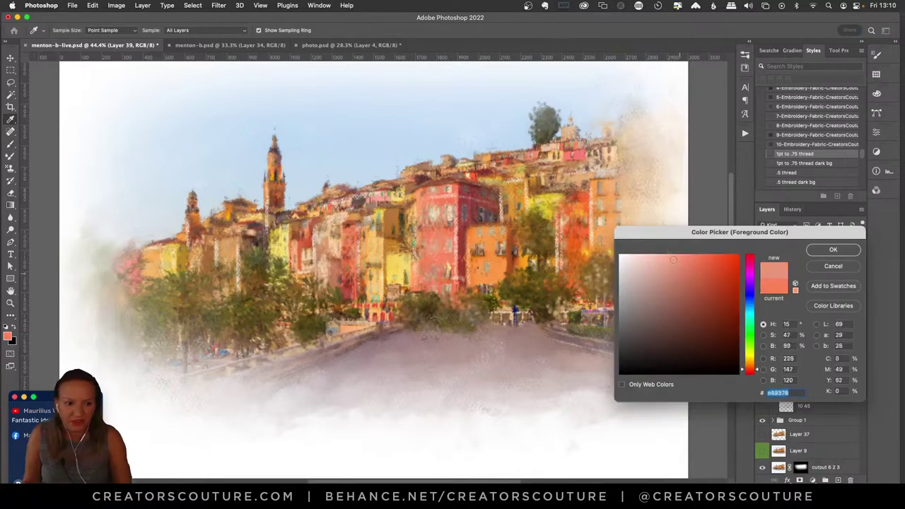
{"action": "key", "text": "Return"}
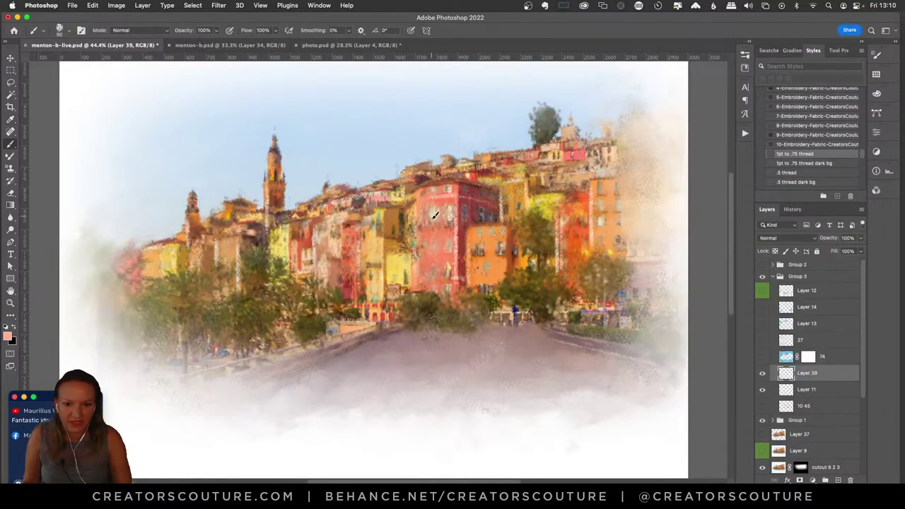
{"action": "left_click_drag", "start_coordinate": [435, 216], "coordinate": [442, 297]}
{"action": "key", "text": "super+z"}
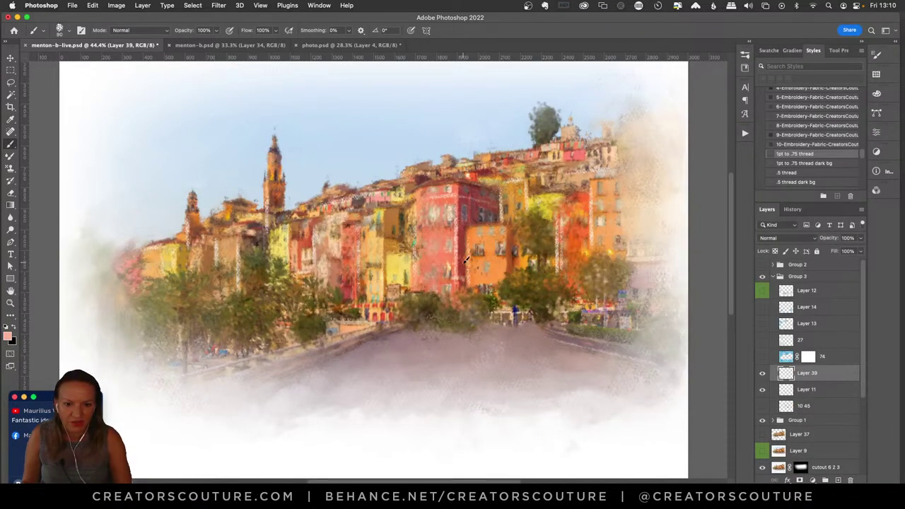
{"action": "left_click", "coordinate": [764, 373]}
{"action": "left_click", "coordinate": [763, 389]}
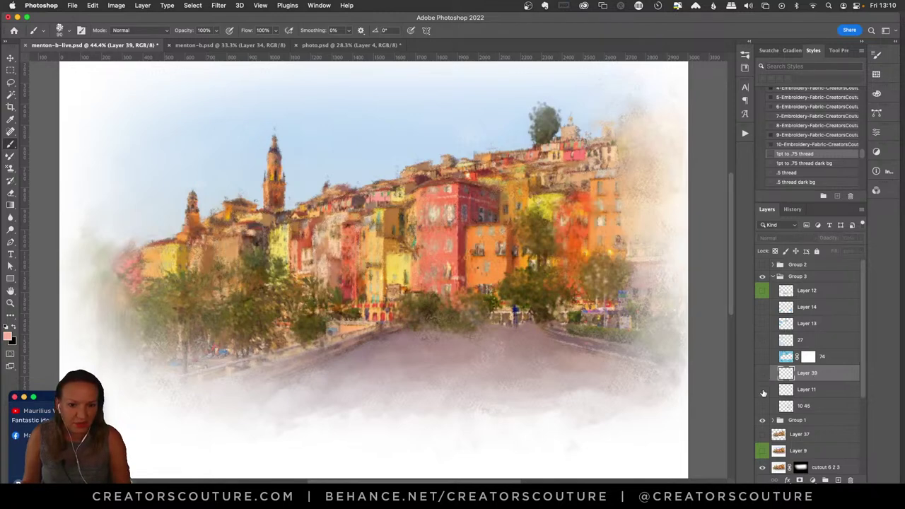
{"action": "left_click", "coordinate": [762, 391]}
{"action": "left_click", "coordinate": [762, 392]}
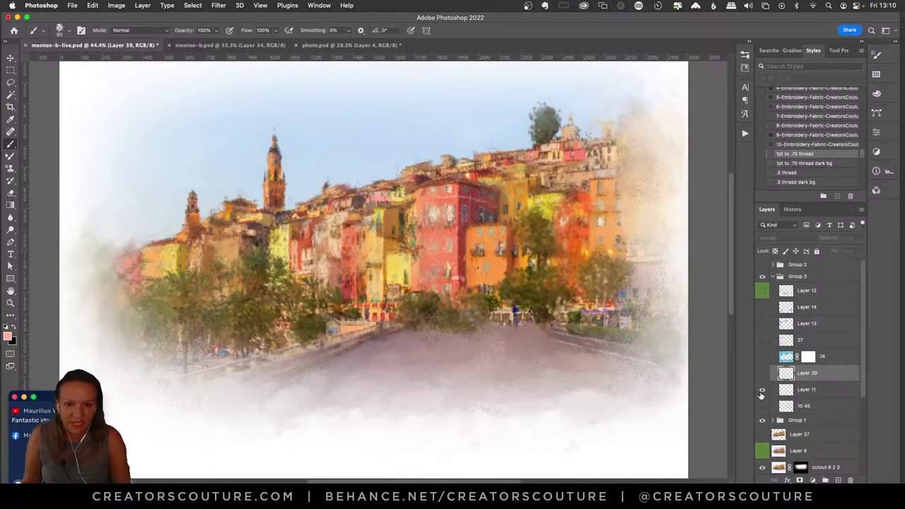
{"action": "left_click", "coordinate": [762, 391]}
{"action": "left_click", "coordinate": [813, 389]}
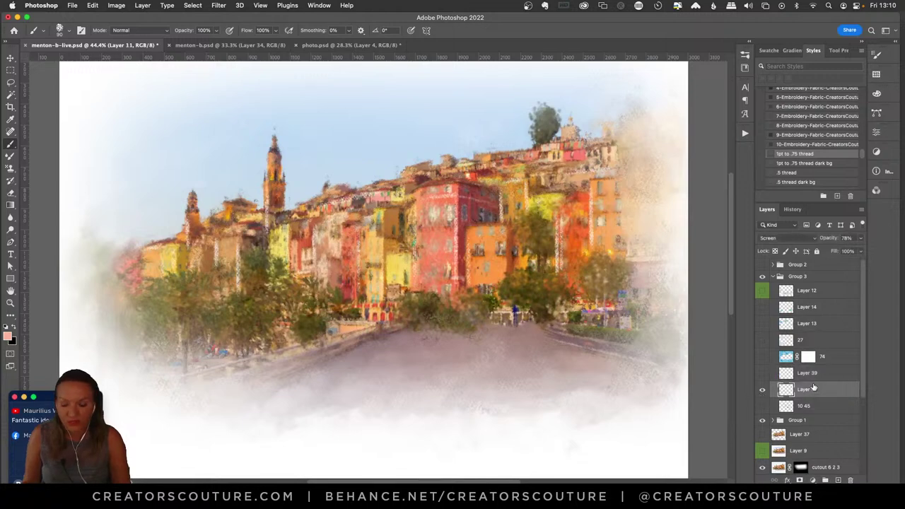
{"action": "left_click", "coordinate": [763, 392]}
{"action": "left_click", "coordinate": [762, 391]}
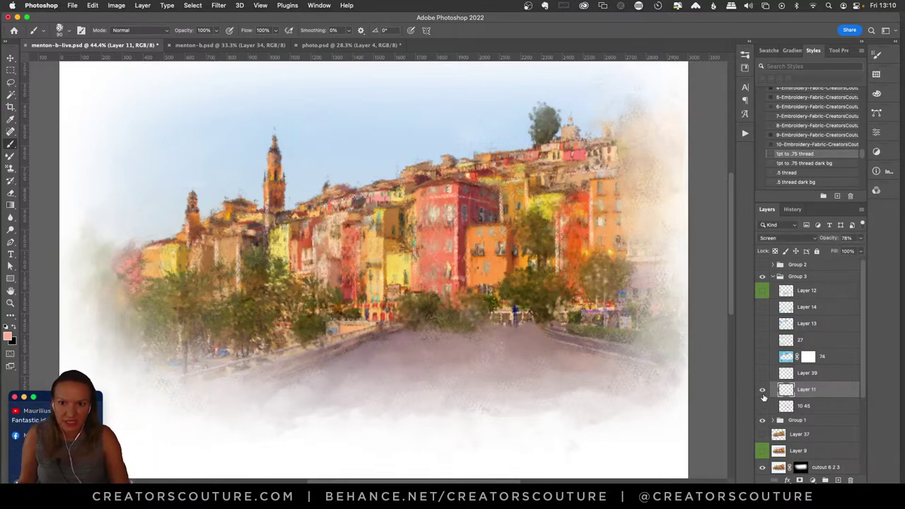
{"action": "left_click", "coordinate": [762, 391]}
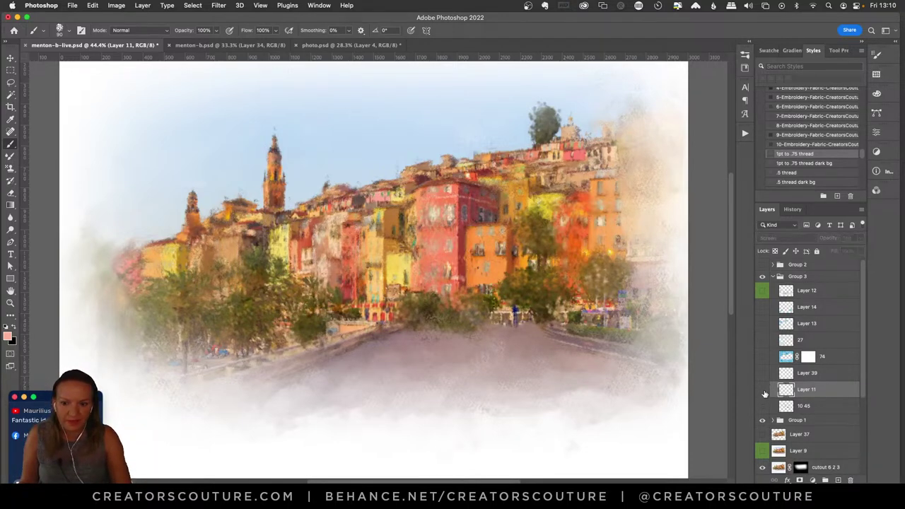
{"action": "left_click", "coordinate": [762, 391]}
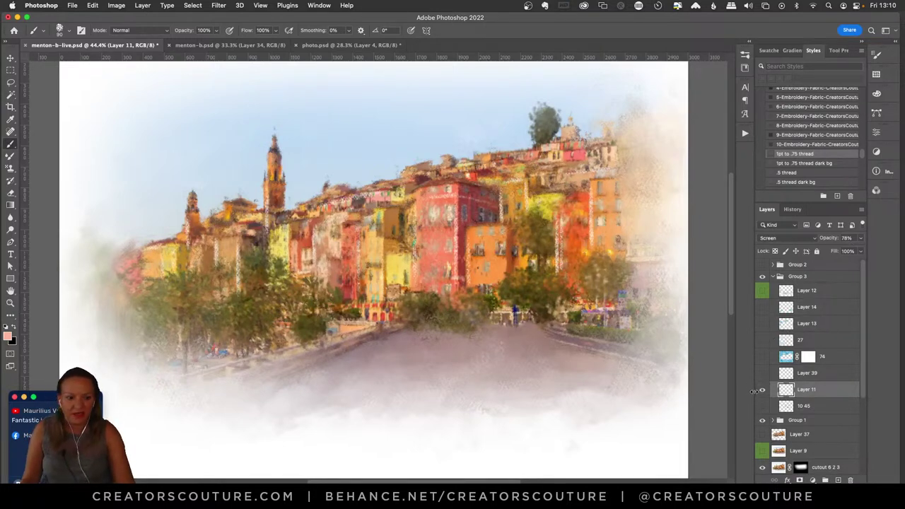
{"action": "left_click", "coordinate": [762, 391]}
{"action": "left_click", "coordinate": [763, 393]}
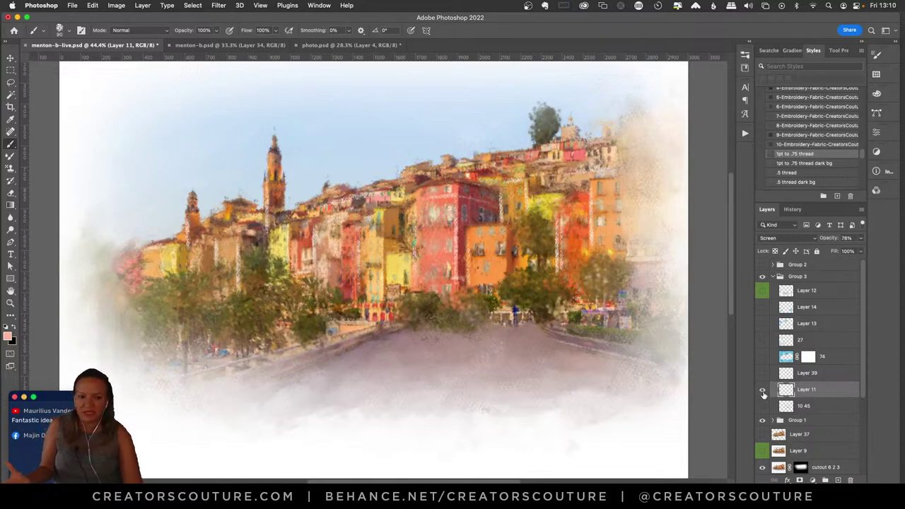
{"action": "left_click", "coordinate": [762, 392]}
{"action": "left_click", "coordinate": [762, 391]}
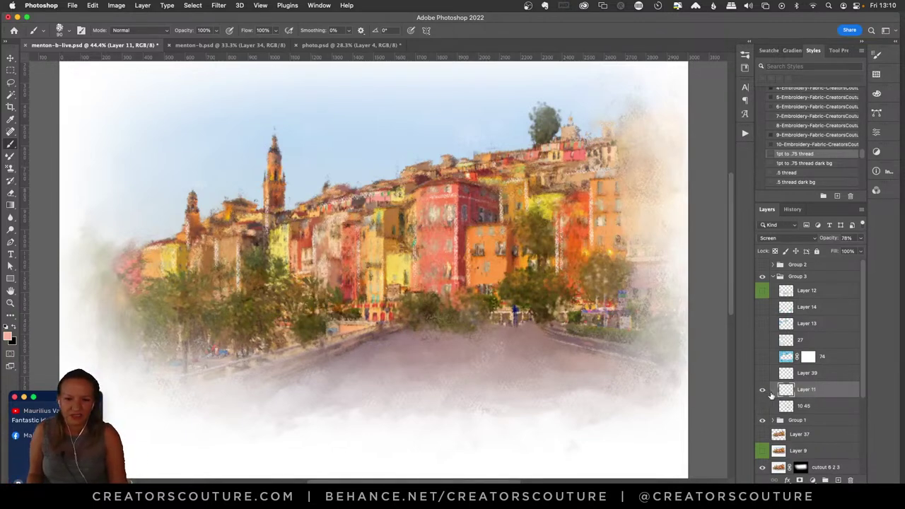
{"action": "left_click", "coordinate": [761, 393]}
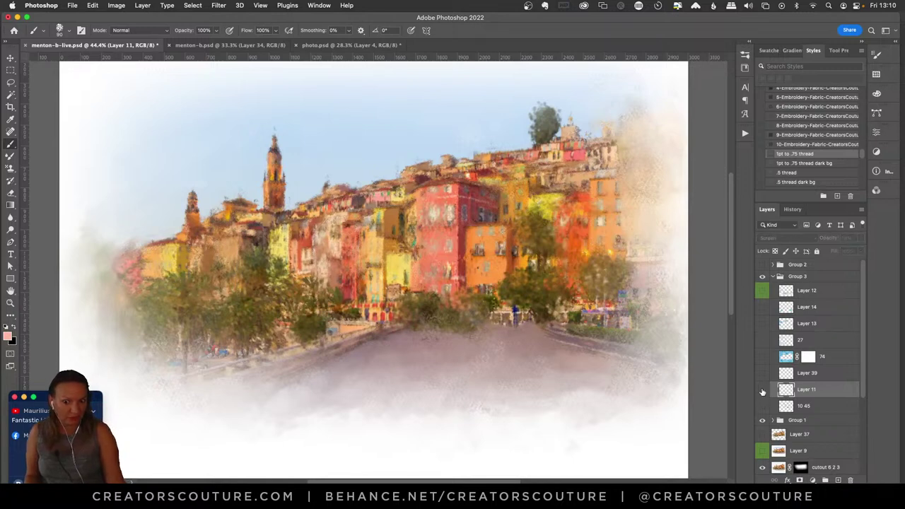
{"action": "left_click", "coordinate": [762, 393]}
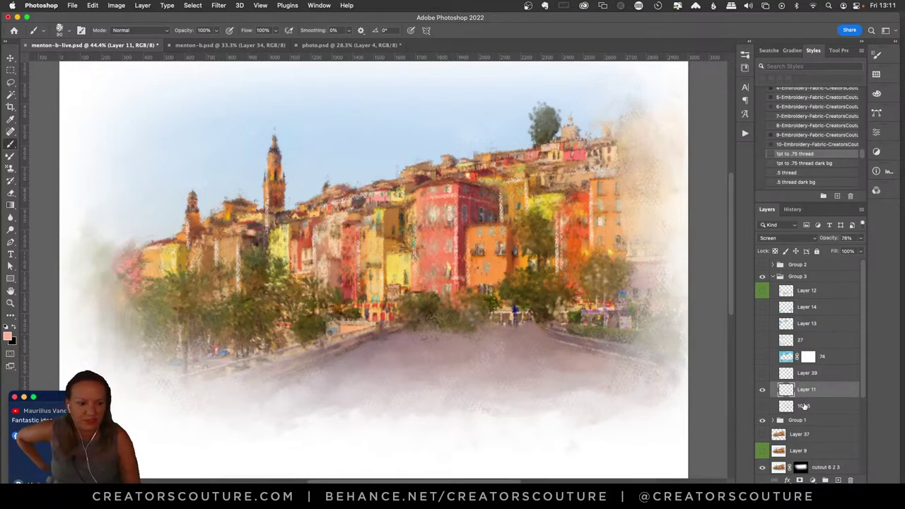
{"action": "left_click", "coordinate": [804, 405]}
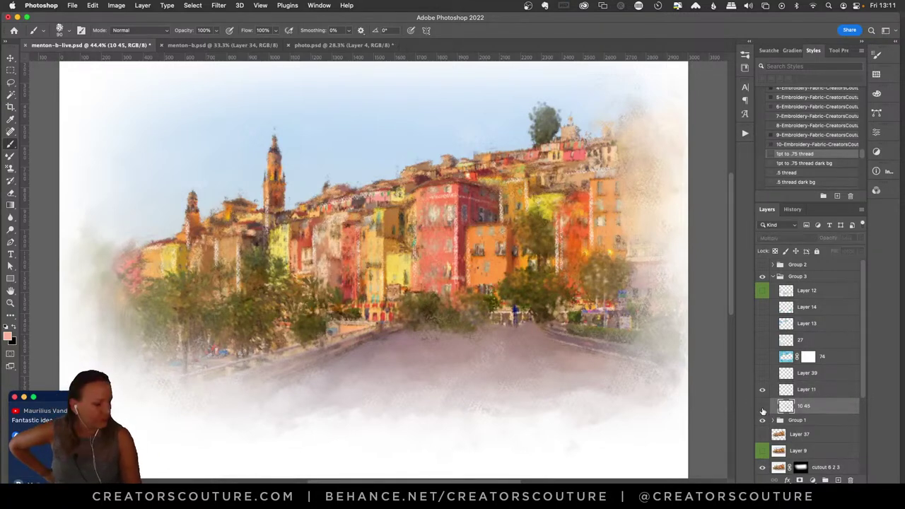
{"action": "left_click", "coordinate": [763, 407]}
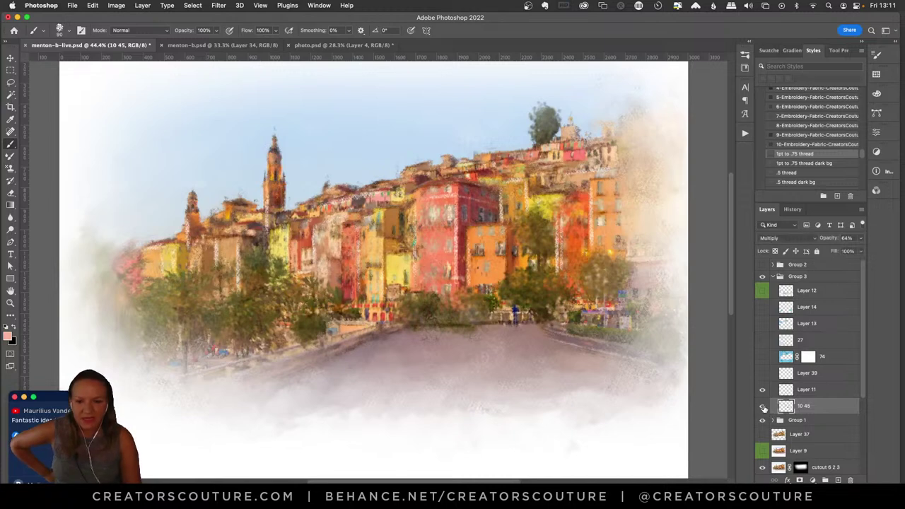
{"action": "left_click", "coordinate": [763, 409]}
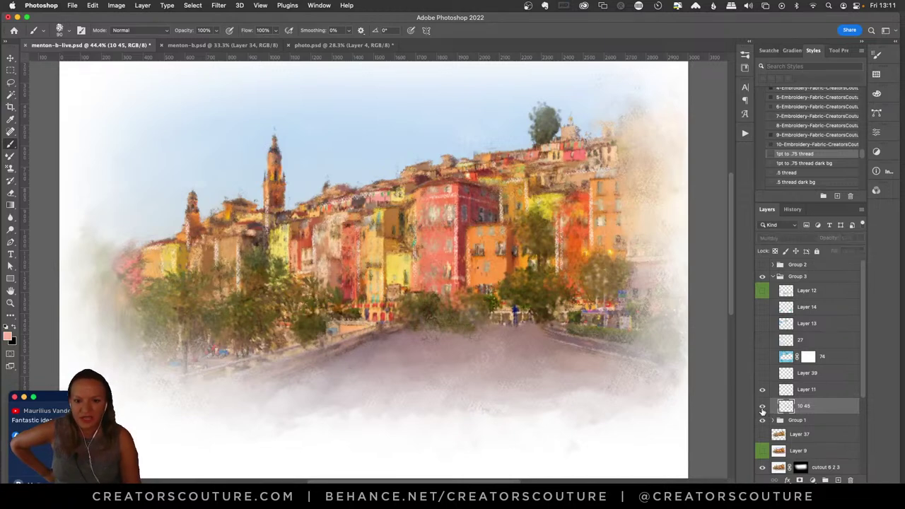
{"action": "left_click", "coordinate": [763, 408]}
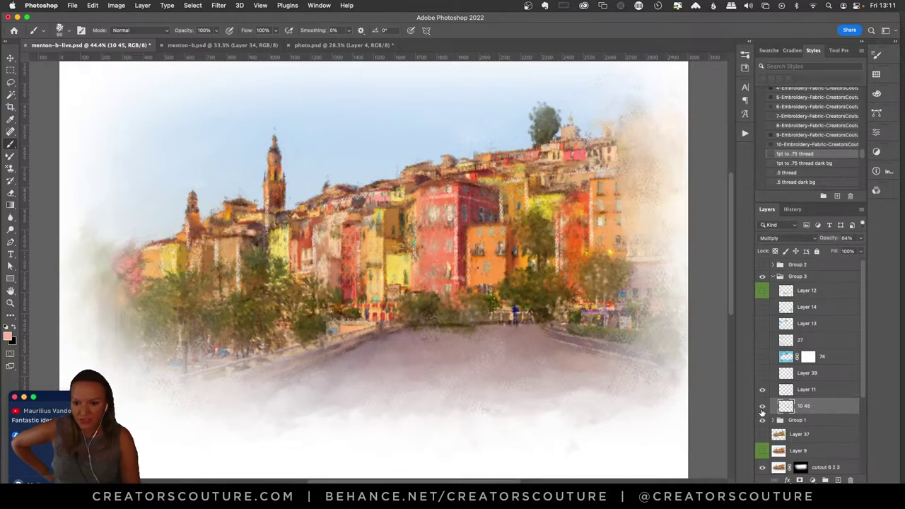
{"action": "left_click", "coordinate": [762, 408]}
{"action": "left_click", "coordinate": [763, 408]}
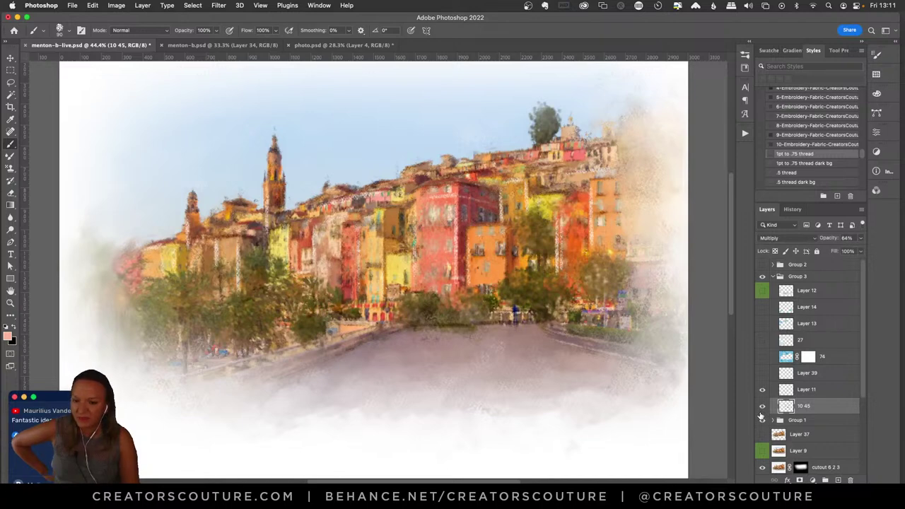
{"action": "left_click", "coordinate": [762, 408]}
{"action": "left_click", "coordinate": [762, 408]}
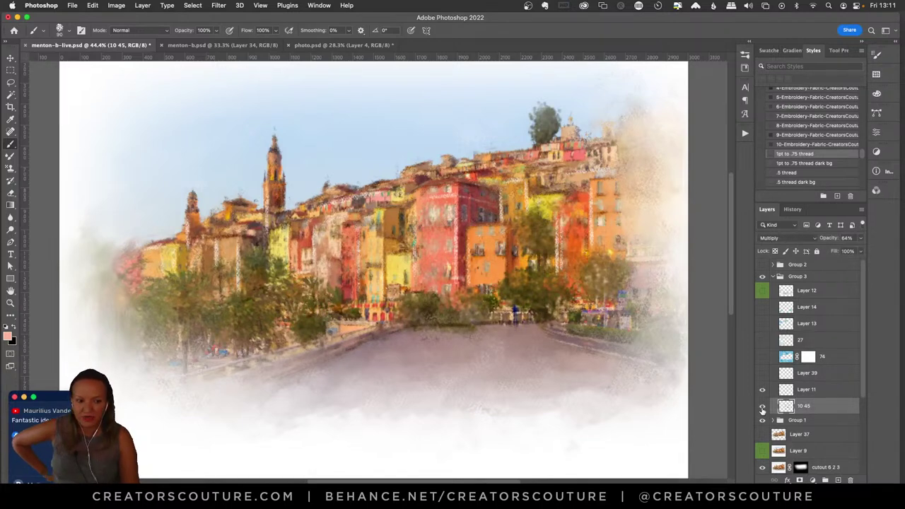
{"action": "left_click", "coordinate": [762, 408]}
{"action": "left_click", "coordinate": [762, 408]}
{"action": "left_click", "coordinate": [762, 408]}
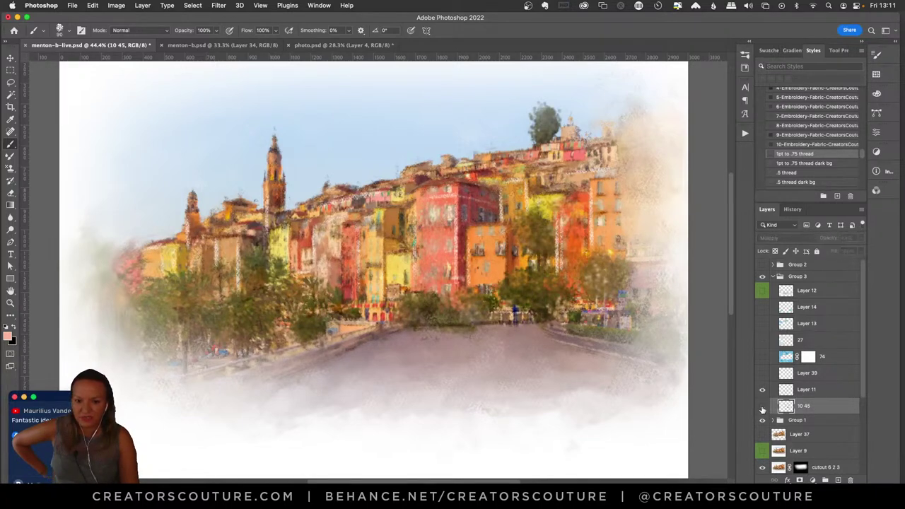
{"action": "left_click", "coordinate": [762, 408]}
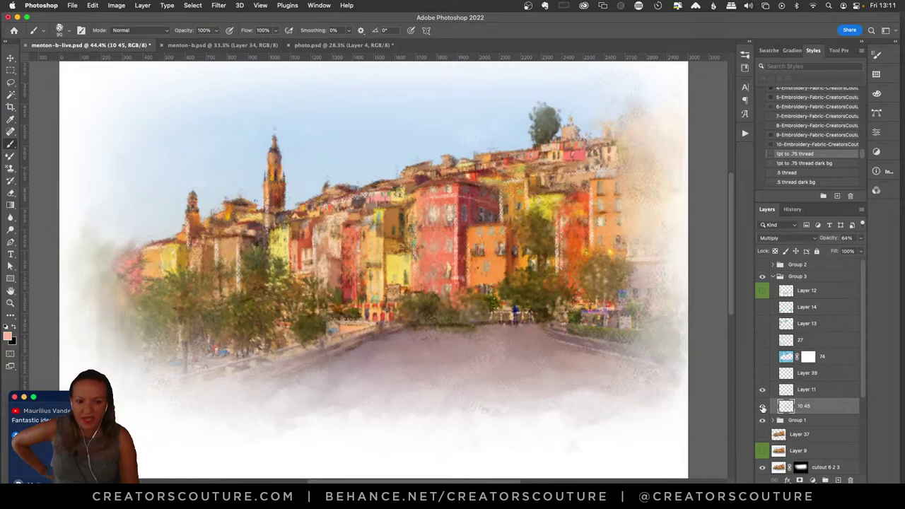
{"action": "left_click", "coordinate": [762, 408]}
{"action": "left_click", "coordinate": [763, 408]}
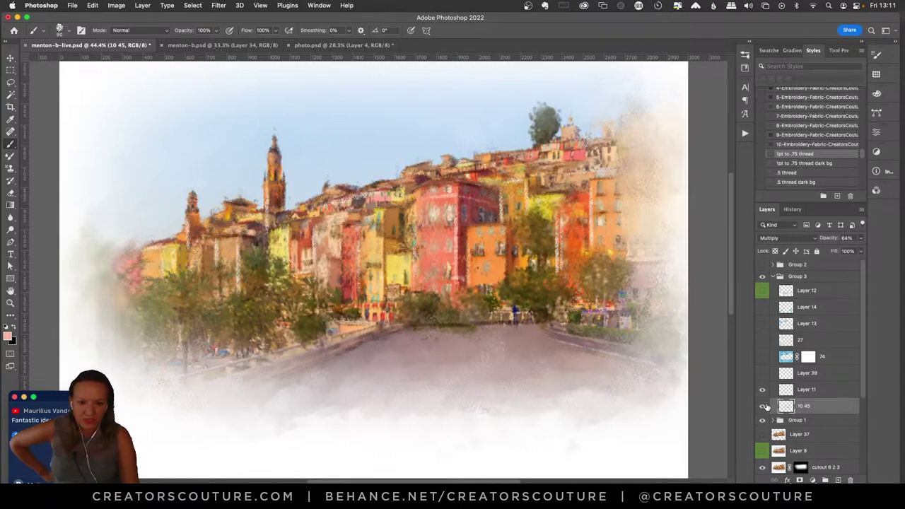
{"action": "left_click", "coordinate": [762, 407]}
{"action": "left_click", "coordinate": [762, 407]}
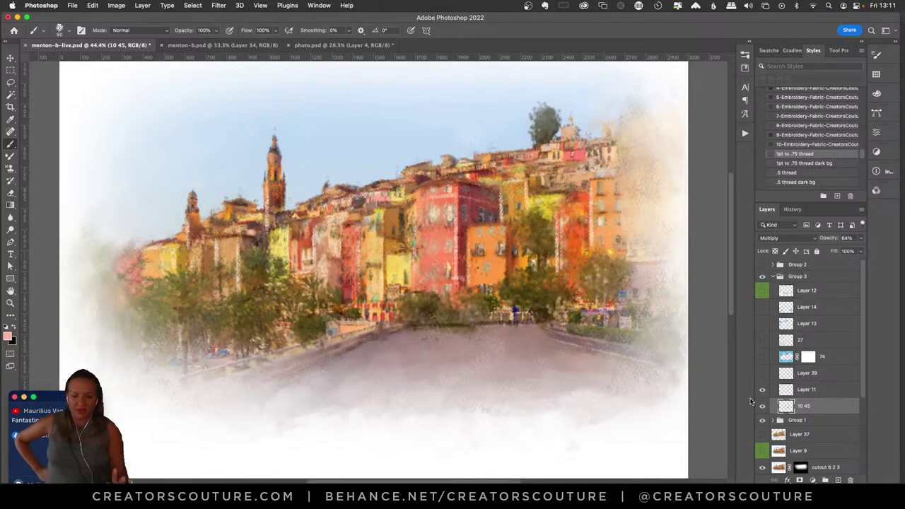
- Zoom out to the whole canvas and turn on layer 74's blue cloud texture
{"action": "left_click", "coordinate": [10, 304]}
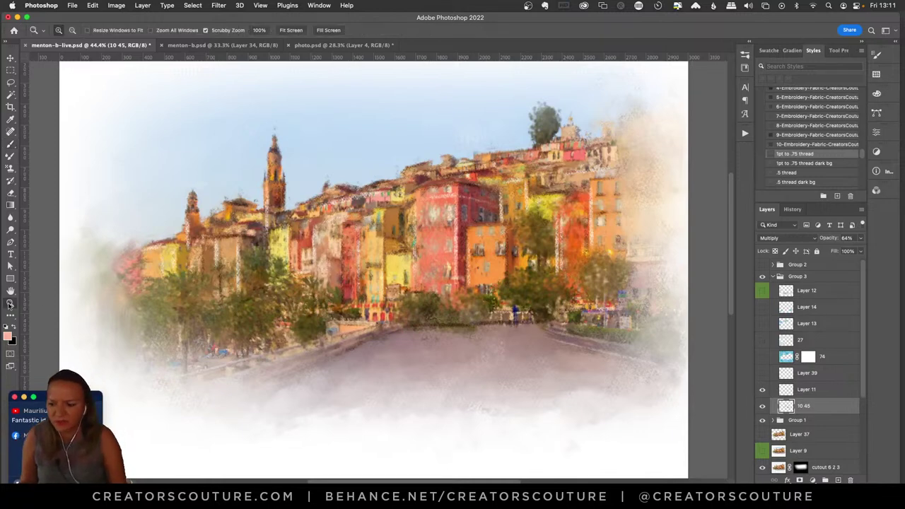
{"action": "left_click_drag", "start_coordinate": [412, 244], "coordinate": [414, 264]}
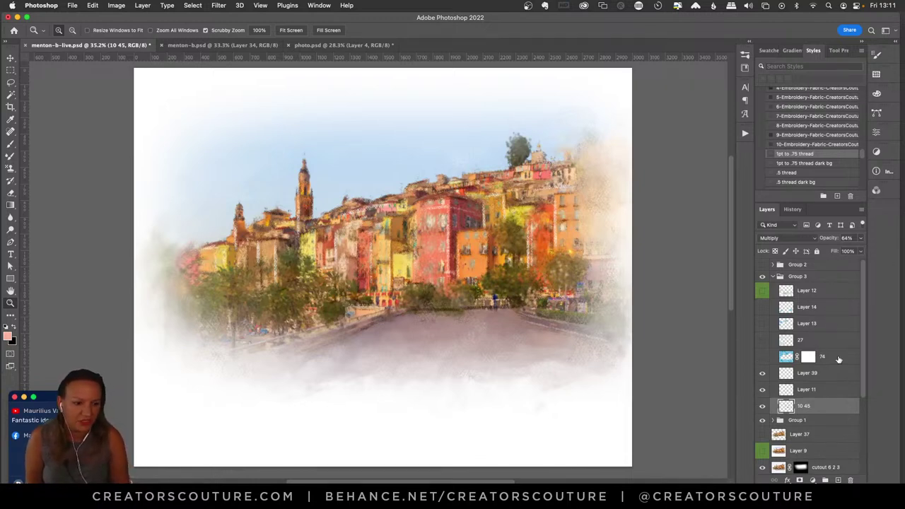
{"action": "left_click", "coordinate": [767, 361]}
{"action": "left_click", "coordinate": [762, 358]}
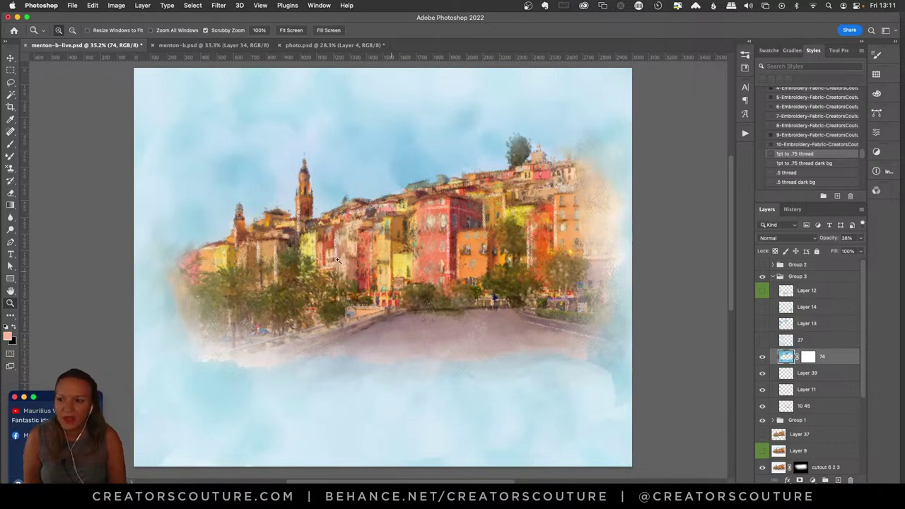
- Choose the Pattern Stamp tool with Impressionist enabled and toggle layer 74 to compare
{"action": "left_click", "coordinate": [11, 168]}
{"action": "left_click", "coordinate": [62, 170]}
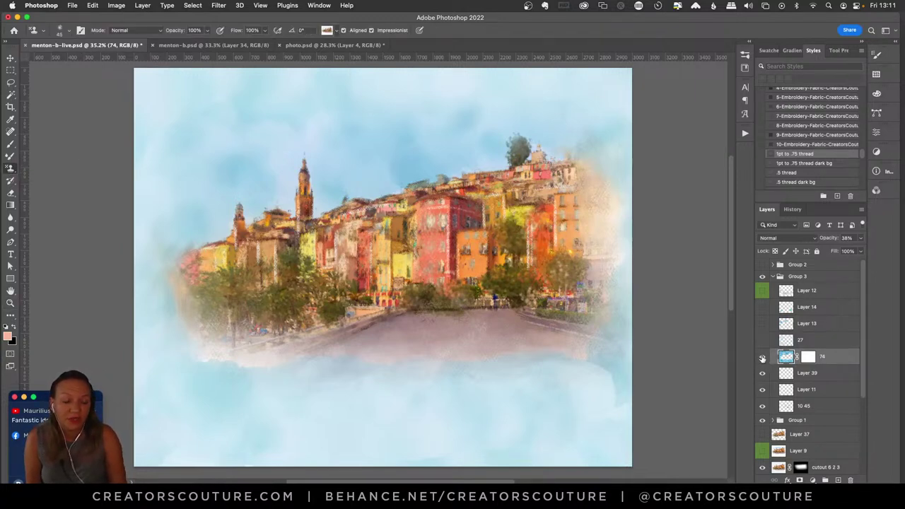
{"action": "left_click", "coordinate": [763, 358]}
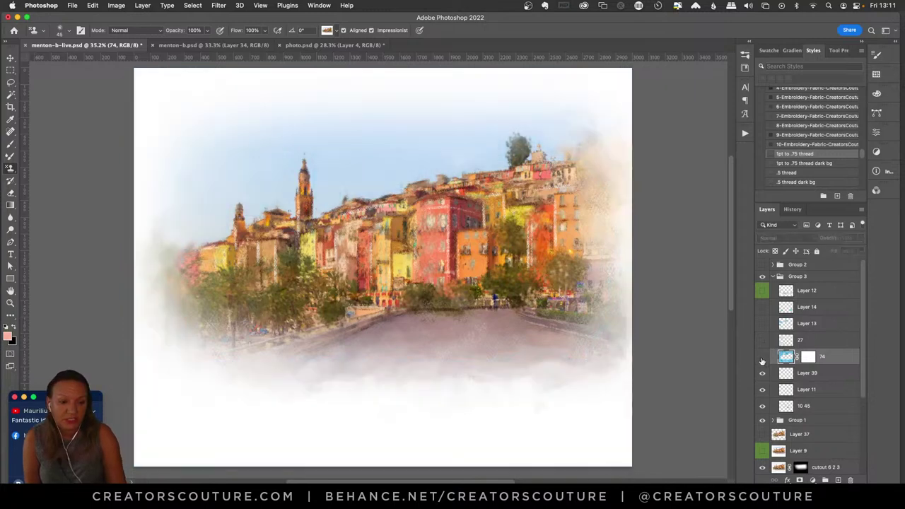
{"action": "left_click", "coordinate": [762, 357]}
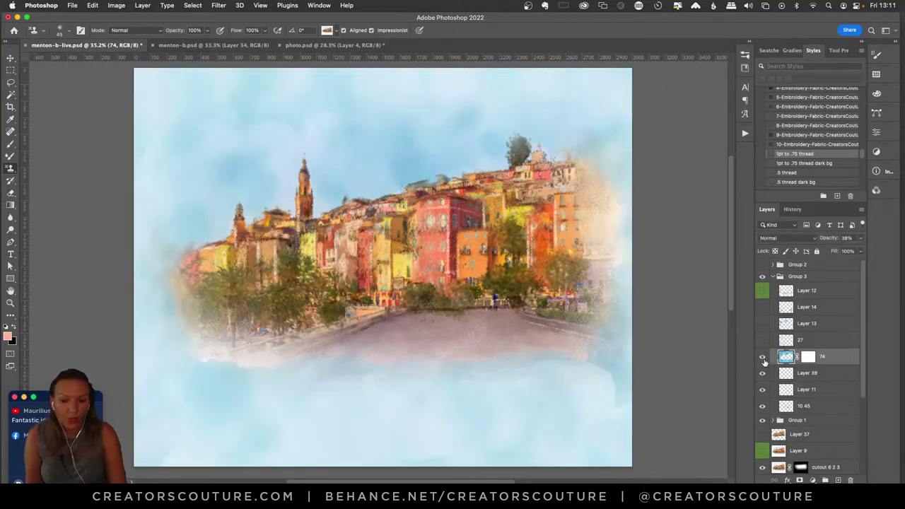
- Choose a blue Colors of the Cote dAzur pattern for the Pattern Stamp
{"action": "left_click", "coordinate": [327, 31]}
{"action": "left_click_drag", "start_coordinate": [436, 297], "coordinate": [443, 113]}
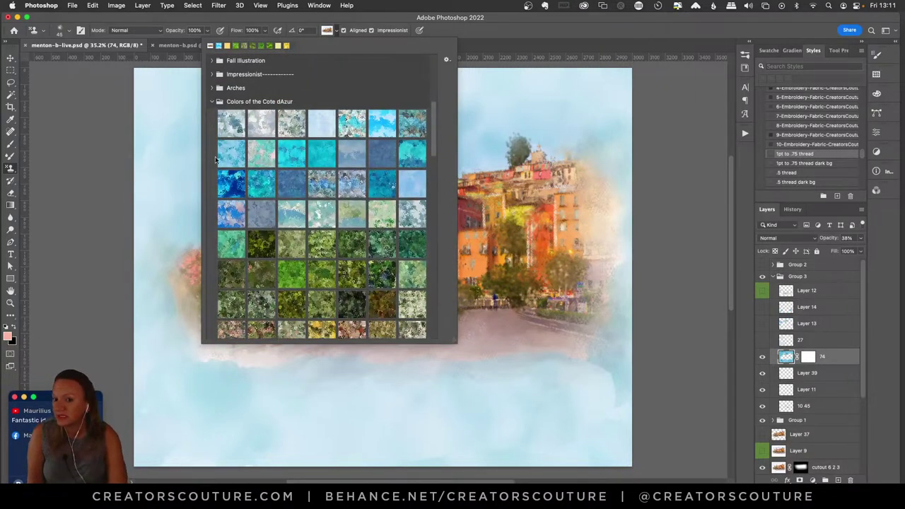
{"action": "left_click", "coordinate": [227, 159]}
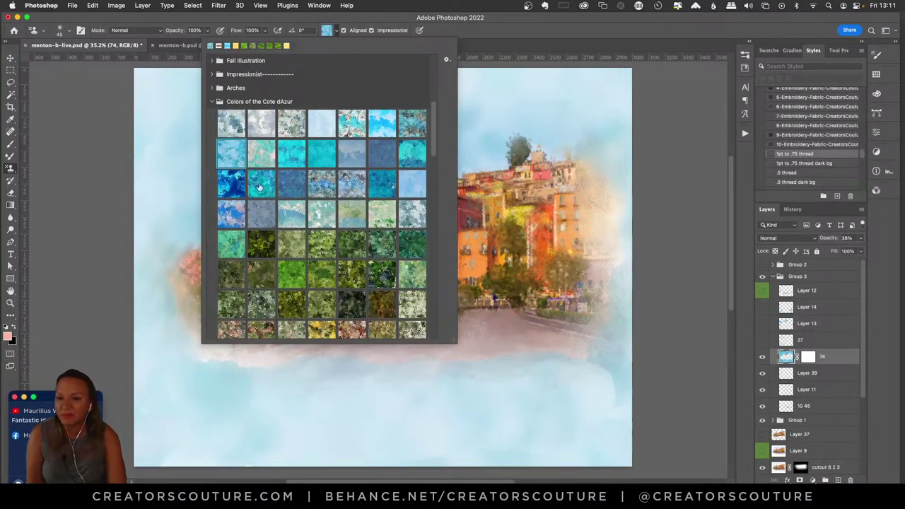
{"action": "left_click", "coordinate": [327, 31]}
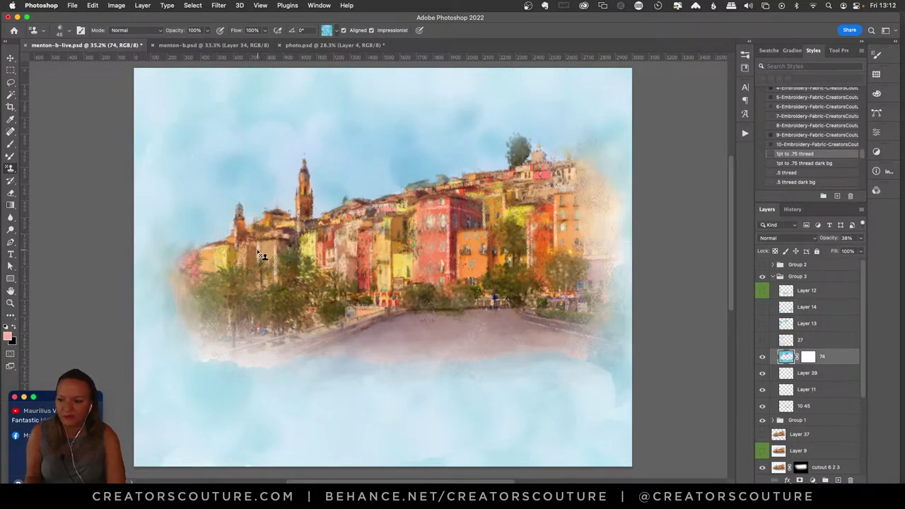
- Load impressionist brush 74 at 500 px, then select and show layer 27's soft clouds
{"action": "left_click", "coordinate": [746, 53]}
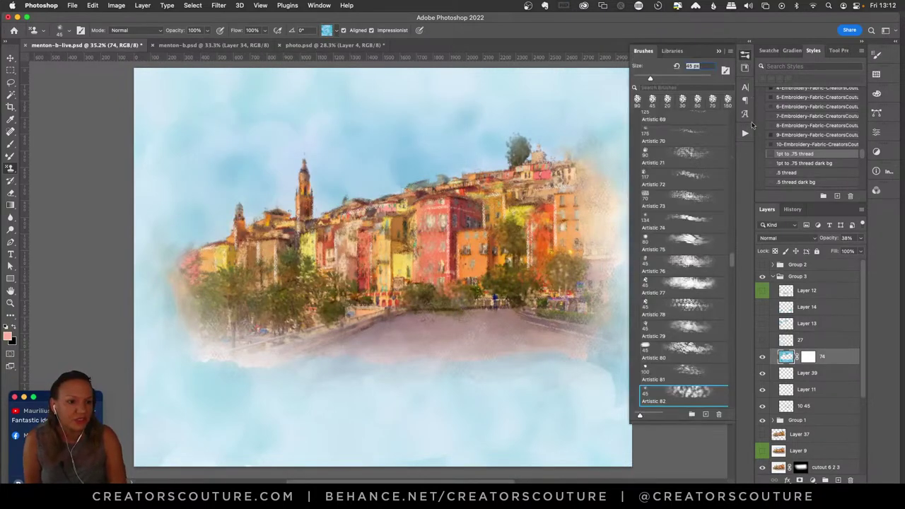
{"action": "left_click_drag", "start_coordinate": [732, 270], "coordinate": [729, 166]}
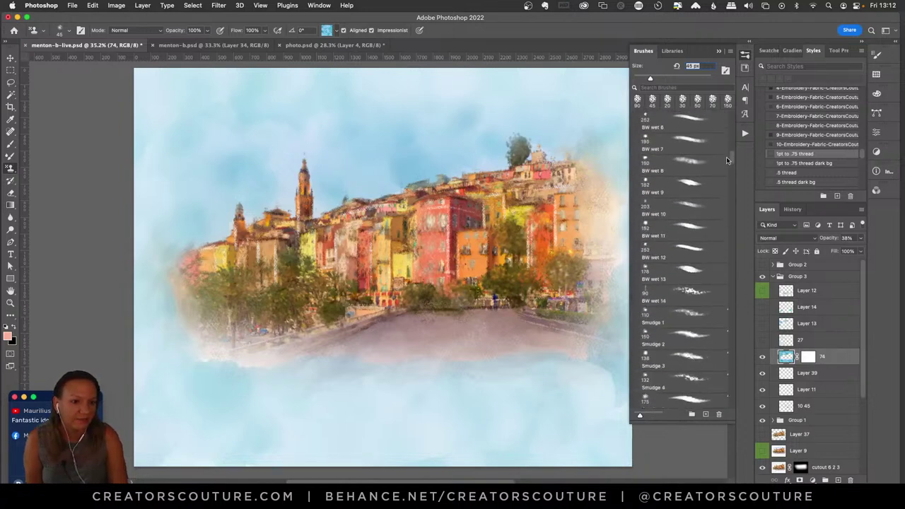
{"action": "scroll", "coordinate": [639, 181], "scroll_direction": "down", "scroll_amount": 6}
{"action": "scroll", "coordinate": [638, 181], "scroll_direction": "up", "scroll_amount": 4}
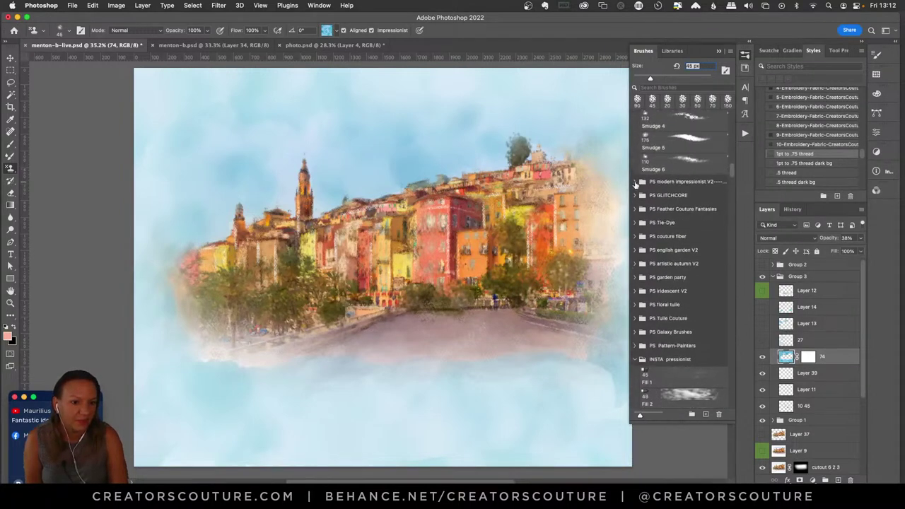
{"action": "left_click", "coordinate": [641, 183]}
{"action": "scroll", "coordinate": [733, 167], "scroll_direction": "down", "scroll_amount": 8}
{"action": "left_click_drag", "start_coordinate": [732, 167], "coordinate": [723, 210]}
{"action": "scroll", "coordinate": [723, 211], "scroll_direction": "down", "scroll_amount": 5}
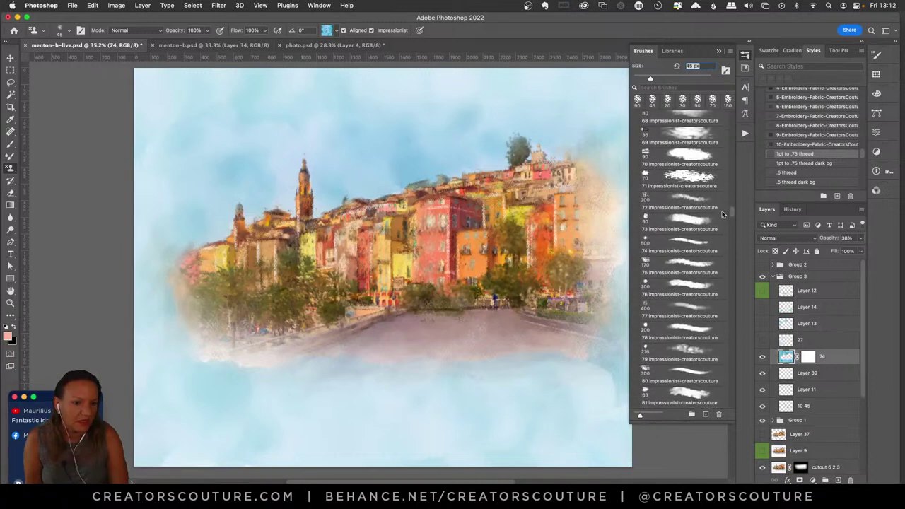
{"action": "left_click", "coordinate": [666, 237]}
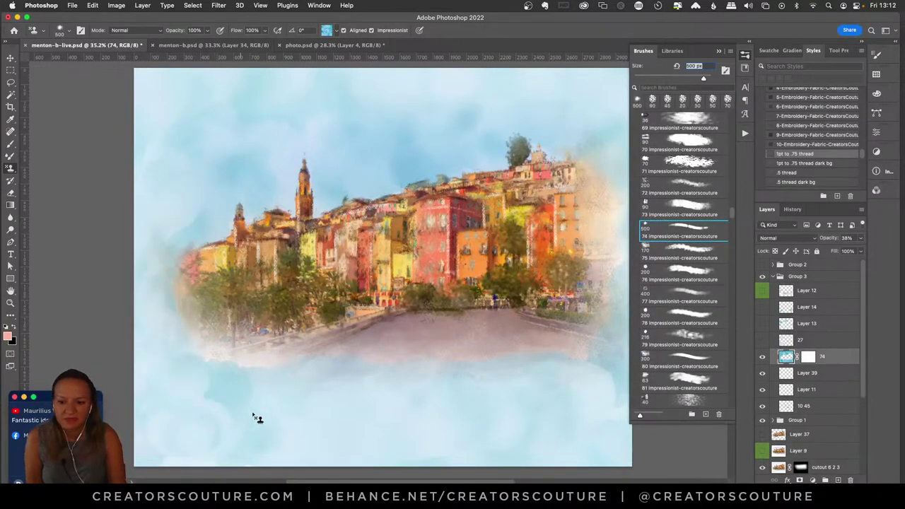
{"action": "left_click", "coordinate": [744, 61]}
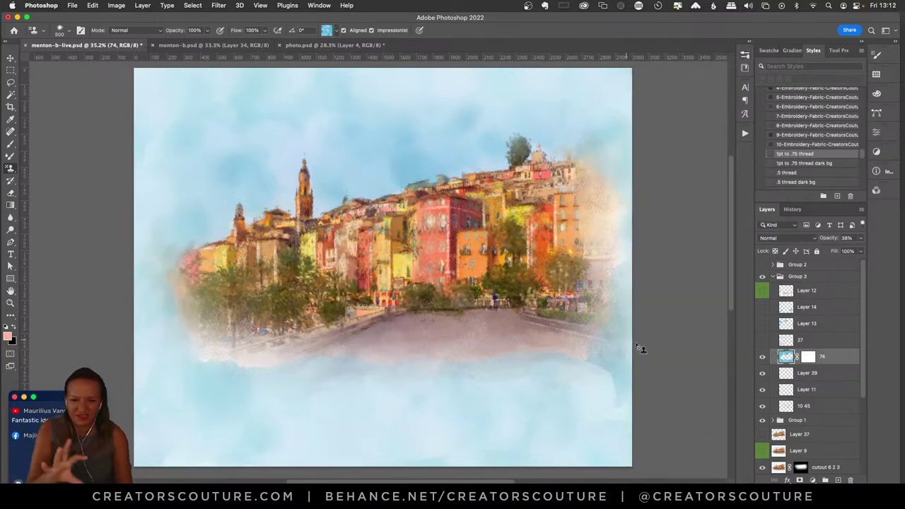
{"action": "left_click", "coordinate": [764, 341]}
{"action": "left_click", "coordinate": [762, 340]}
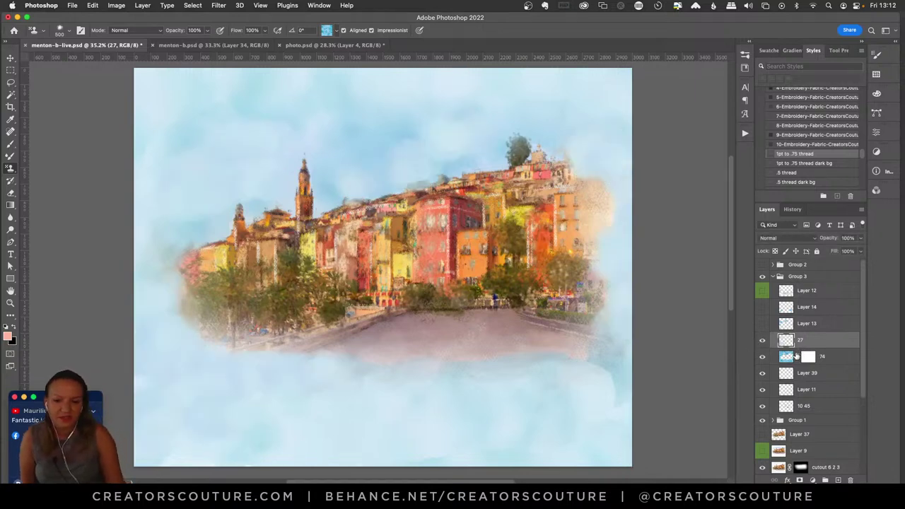
- Compare with Layer 27's clouds, then switch on and select Layer 13's blue blotches around the town
{"action": "left_click", "coordinate": [762, 342]}
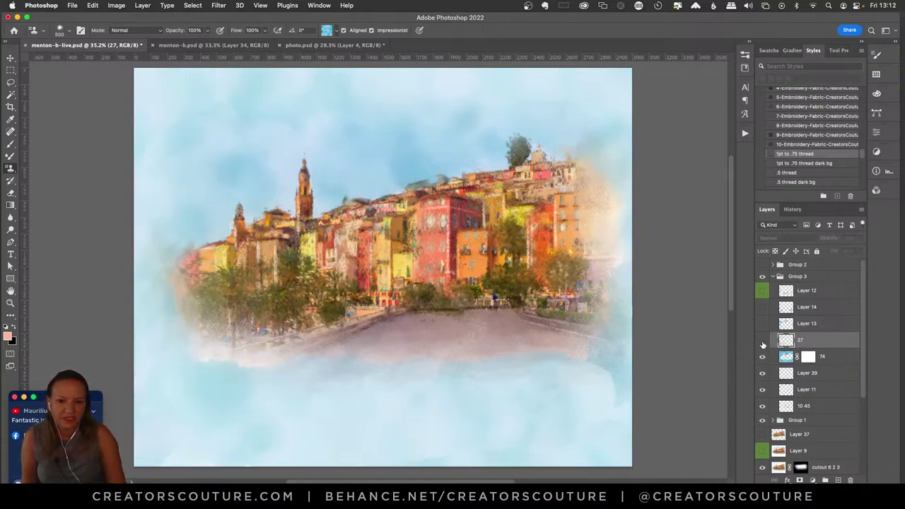
{"action": "left_click", "coordinate": [762, 342]}
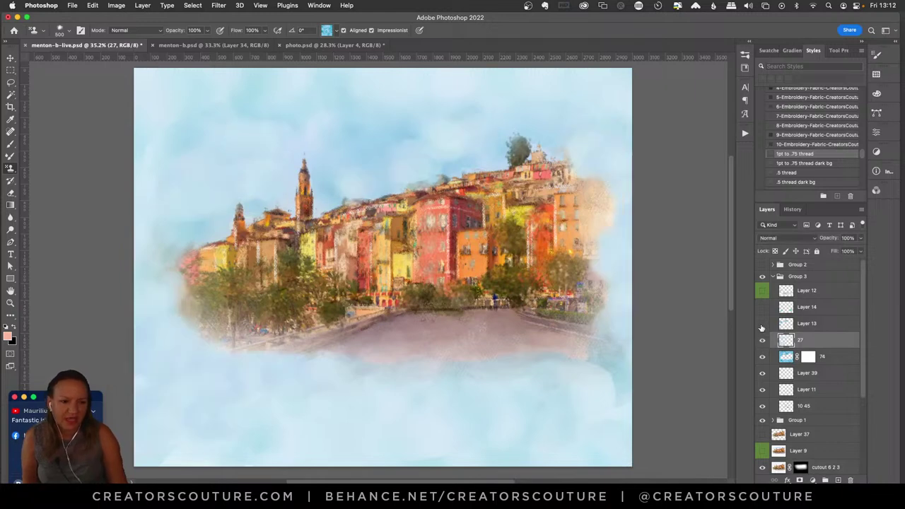
{"action": "left_click", "coordinate": [762, 324]}
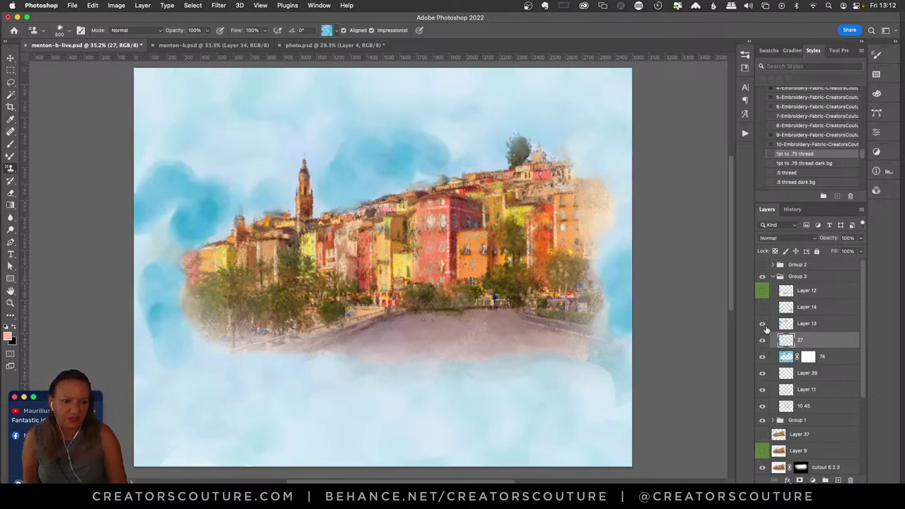
{"action": "left_click", "coordinate": [815, 325]}
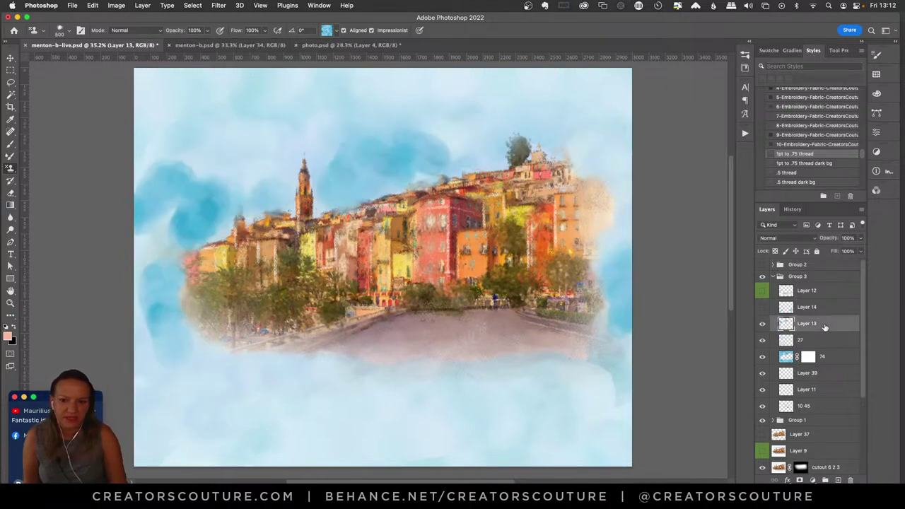
- Select Layer 14 and switch on its blue watercolour blotches along the bottom
{"action": "left_click", "coordinate": [769, 309]}
{"action": "left_click", "coordinate": [763, 308]}
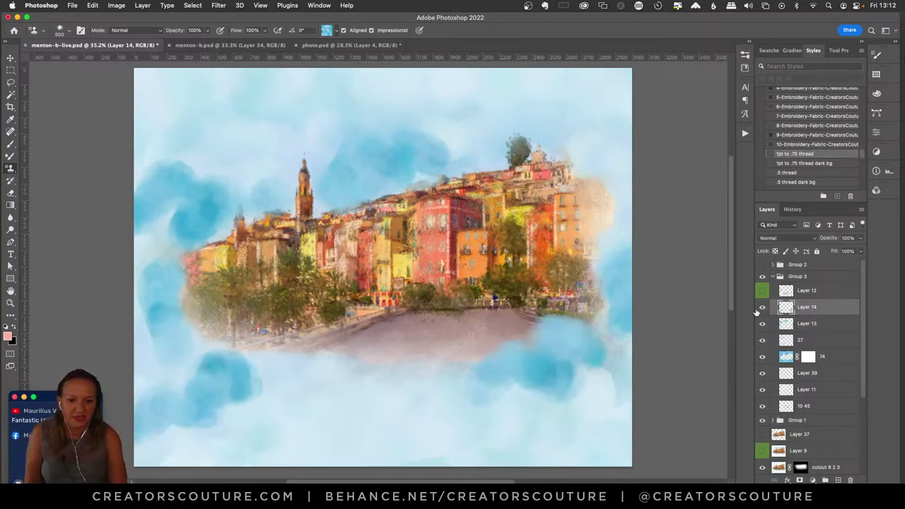
{"action": "left_click", "coordinate": [762, 307]}
{"action": "left_click", "coordinate": [763, 308]}
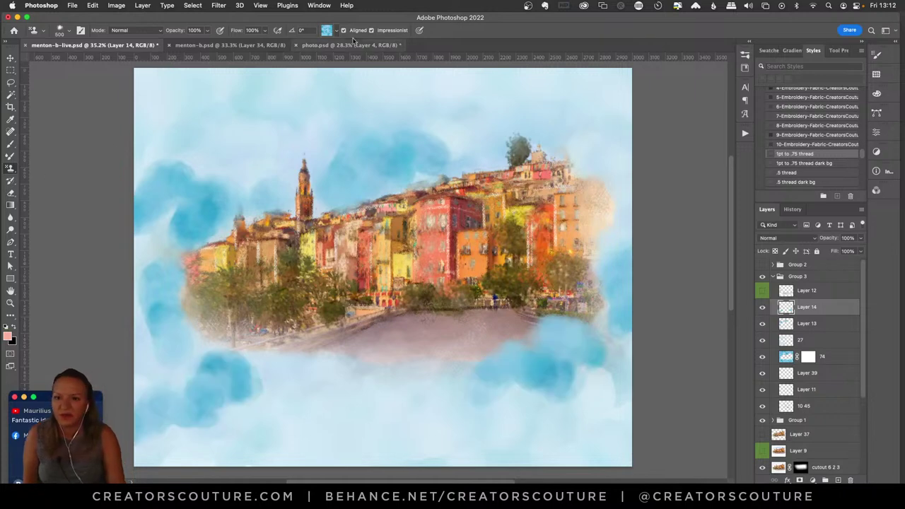
- Load a cyan pattern with the 300 px impressionist brush 27 and test a sky patch, undoing it
{"action": "left_click", "coordinate": [327, 31]}
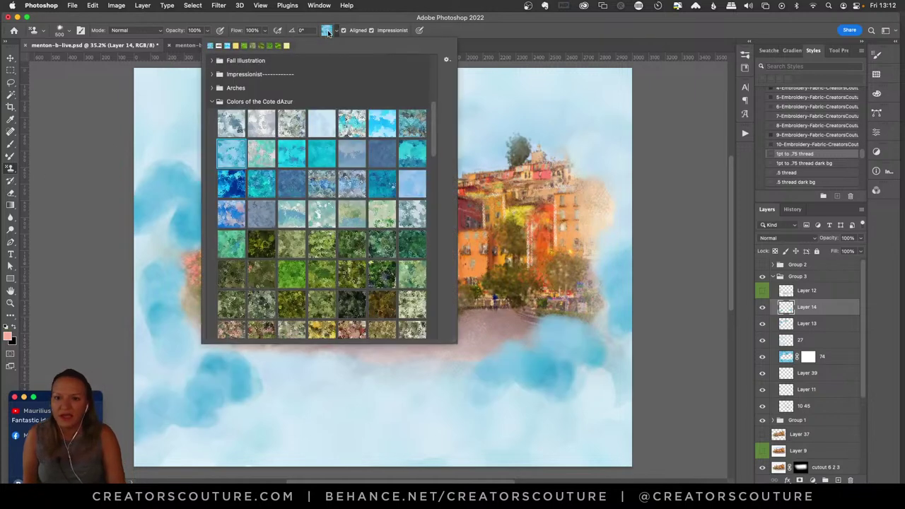
{"action": "left_click", "coordinate": [294, 161]}
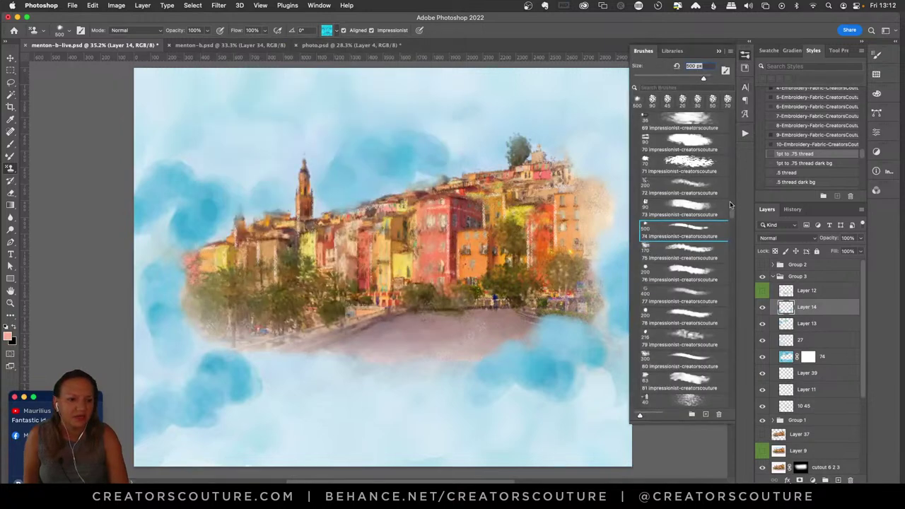
{"action": "mouse_move", "coordinate": [730, 211]}
{"action": "left_mouse_down"}
{"action": "mouse_move", "coordinate": [739, 174]}
{"action": "mouse_move", "coordinate": [734, 182]}
{"action": "left_mouse_up"}
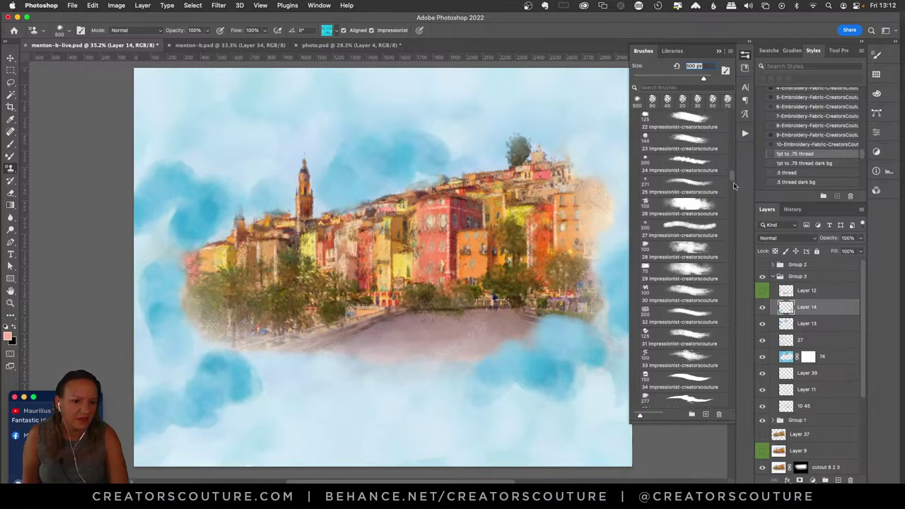
{"action": "left_click", "coordinate": [684, 230]}
{"action": "left_click_drag", "start_coordinate": [424, 123], "coordinate": [448, 146]}
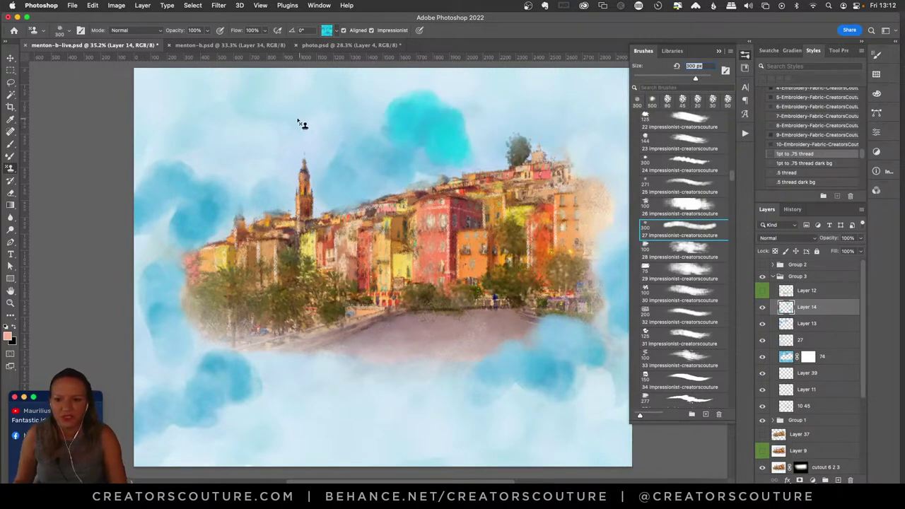
{"action": "key", "text": "ctrl+z"}
- Try the dark blue textured pattern in the upper-left sky, then undo the stroke
{"action": "left_click", "coordinate": [327, 31]}
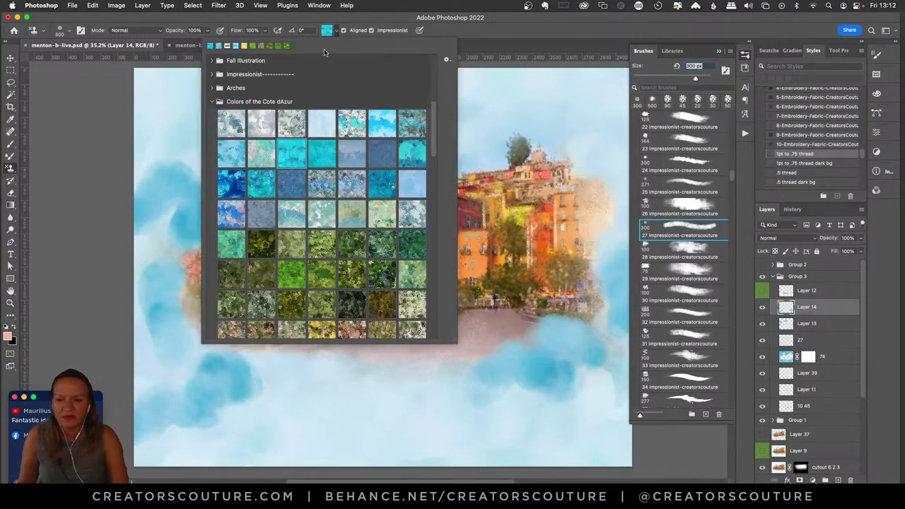
{"action": "left_click", "coordinate": [231, 183]}
{"action": "key", "text": "Return"}
{"action": "mouse_move", "coordinate": [313, 101]}
{"action": "left_mouse_down"}
{"action": "mouse_move", "coordinate": [275, 116]}
{"action": "mouse_move", "coordinate": [244, 154]}
{"action": "mouse_move", "coordinate": [283, 198]}
{"action": "left_mouse_up"}
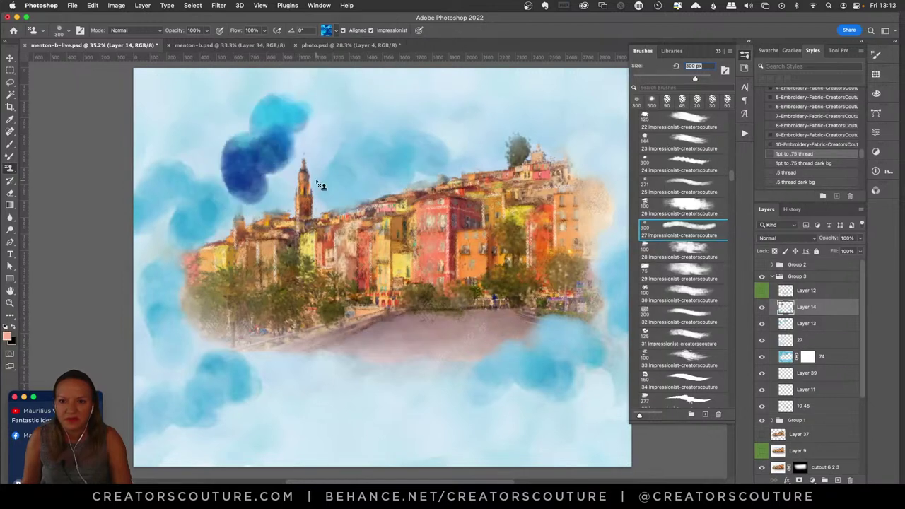
{"action": "key", "text": "super+z"}
- Test lighter cyan patterns over the upper-left sky and near the tower, undoing each stroke
{"action": "left_click", "coordinate": [326, 30]}
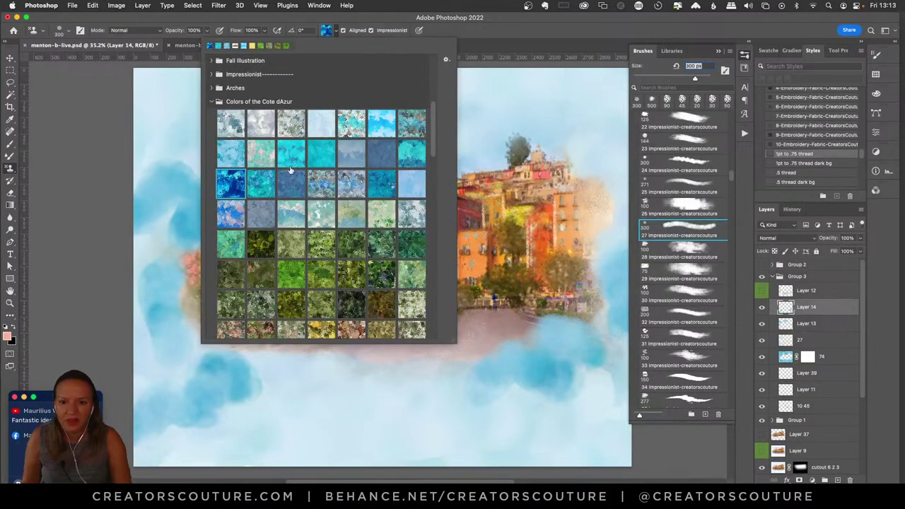
{"action": "left_click", "coordinate": [263, 185]}
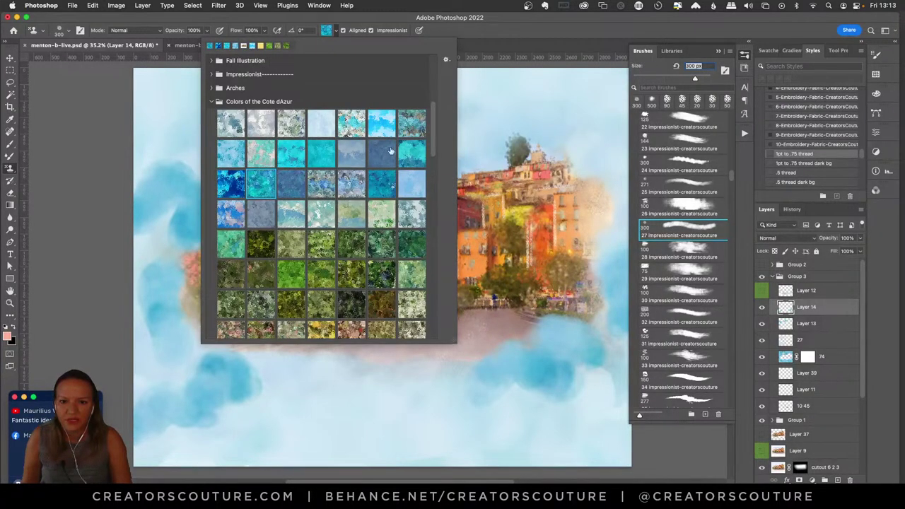
{"action": "left_click", "coordinate": [412, 154]}
{"action": "key", "text": "Return"}
{"action": "mouse_move", "coordinate": [345, 117]}
{"action": "left_mouse_down"}
{"action": "mouse_move", "coordinate": [283, 142]}
{"action": "mouse_move", "coordinate": [268, 182]}
{"action": "left_mouse_up"}
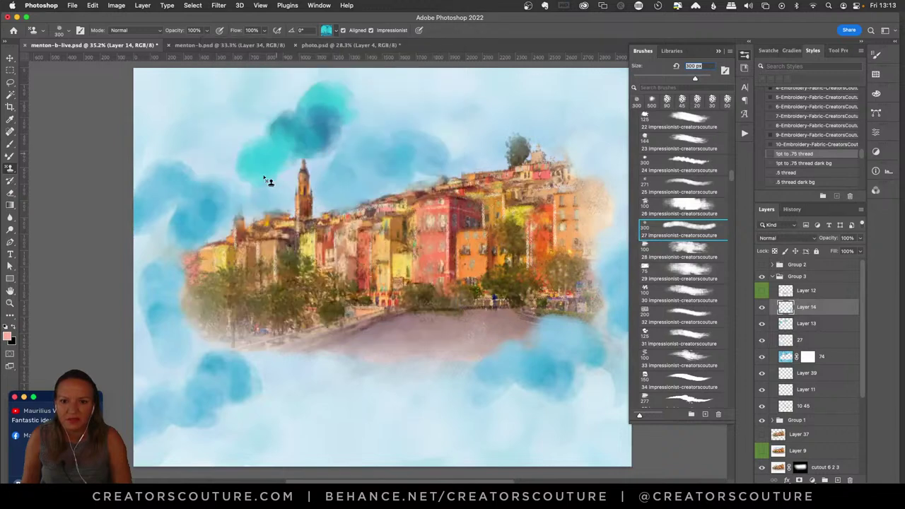
{"action": "key", "text": "super+z"}
{"action": "mouse_move", "coordinate": [285, 129]}
{"action": "left_mouse_down"}
{"action": "mouse_move", "coordinate": [238, 152]}
{"action": "mouse_move", "coordinate": [271, 139]}
{"action": "mouse_move", "coordinate": [253, 137]}
{"action": "mouse_move", "coordinate": [325, 145]}
{"action": "left_mouse_up"}
{"action": "key", "text": "super+z"}
- Add a new empty Layer 40 above Layer 14 in Group 3
{"action": "key", "text": "super+z"}
{"action": "left_click", "coordinate": [325, 30]}
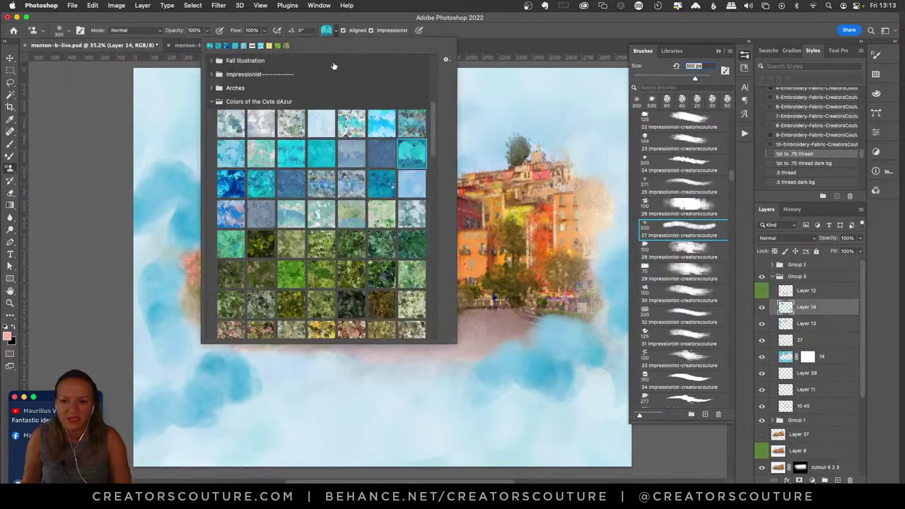
{"action": "left_click", "coordinate": [323, 33]}
{"action": "key", "text": "super+z"}
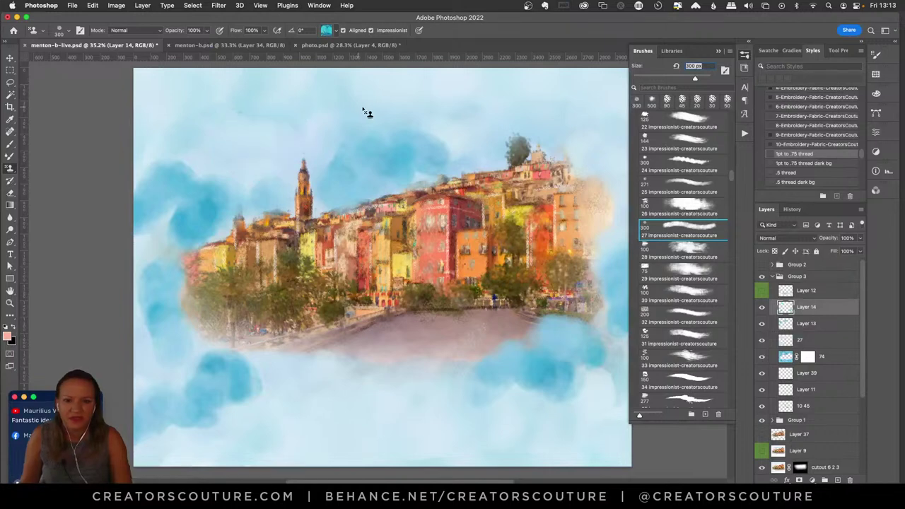
{"action": "left_click", "coordinate": [837, 480]}
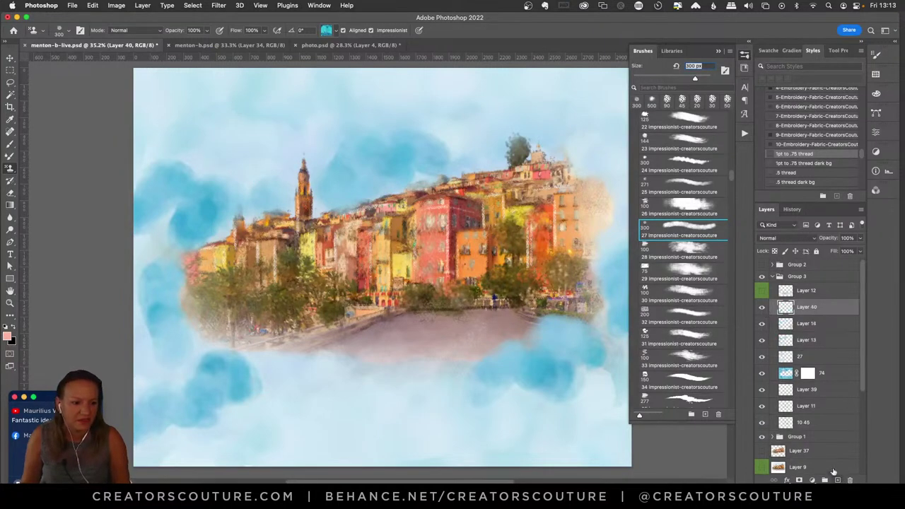
- Try the pale blue pattern in the sky near the tower, undoing both trial strokes
{"action": "left_click", "coordinate": [325, 31]}
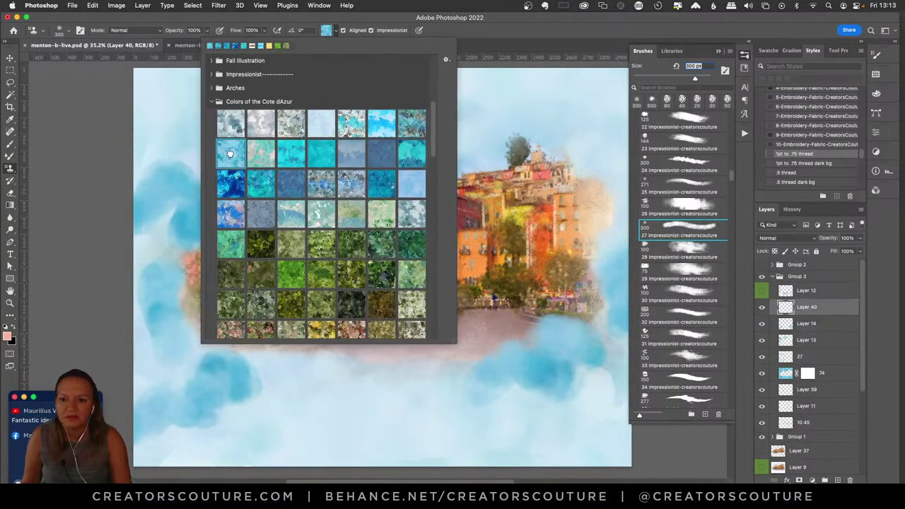
{"action": "left_click", "coordinate": [377, 21]}
{"action": "left_click_drag", "start_coordinate": [304, 81], "coordinate": [290, 188]}
{"action": "key", "text": "super+z"}
{"action": "mouse_move", "coordinate": [283, 136]}
{"action": "left_mouse_down"}
{"action": "mouse_move", "coordinate": [249, 166]}
{"action": "mouse_move", "coordinate": [256, 196]}
{"action": "left_mouse_up"}
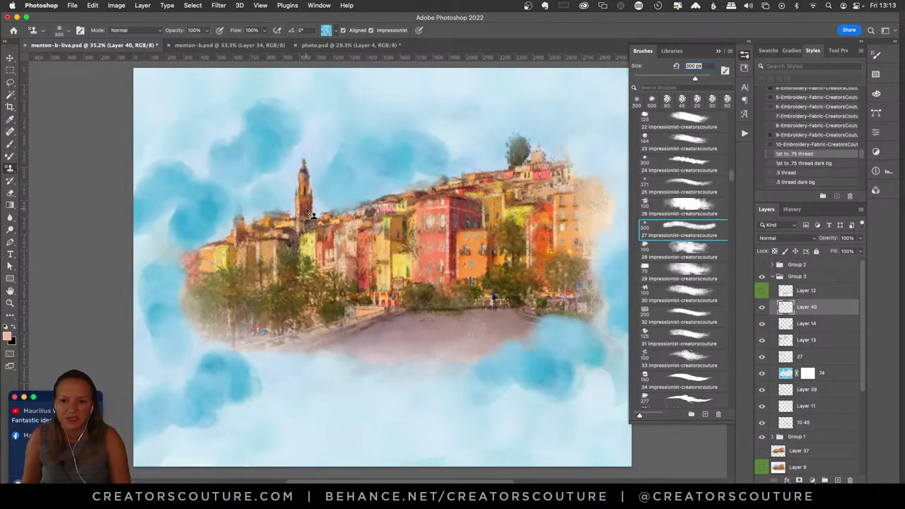
{"action": "key", "text": "super+z"}
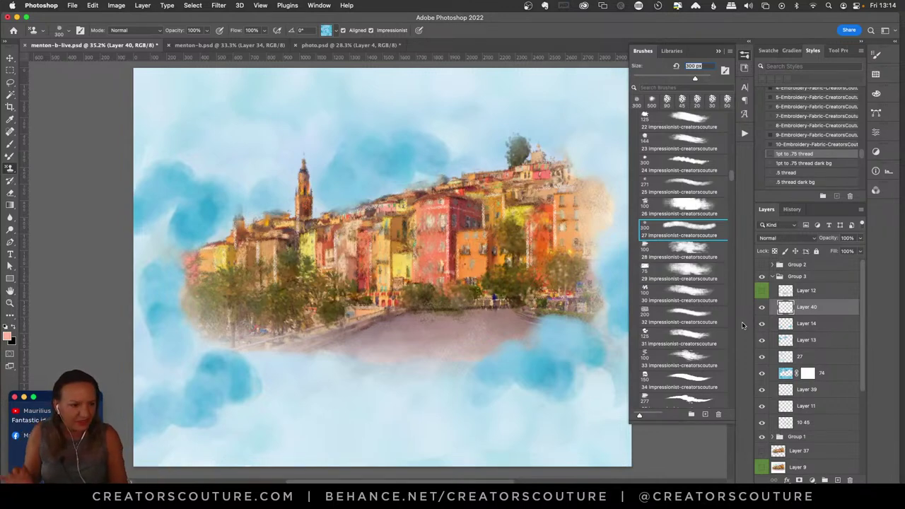
- Select the white mist layer and toggle its visibility repeatedly to compare
{"action": "left_click", "coordinate": [762, 290]}
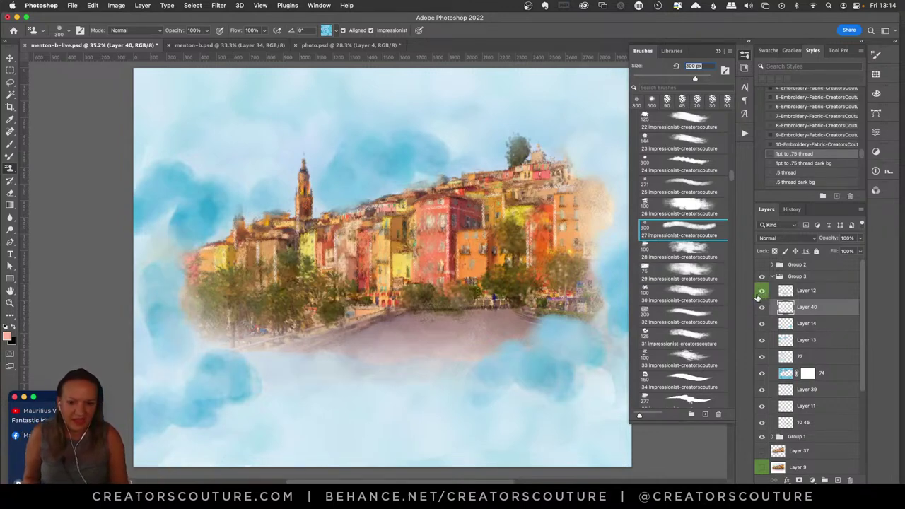
{"action": "left_click", "coordinate": [762, 293]}
{"action": "left_click", "coordinate": [779, 298]}
{"action": "left_click", "coordinate": [760, 295]}
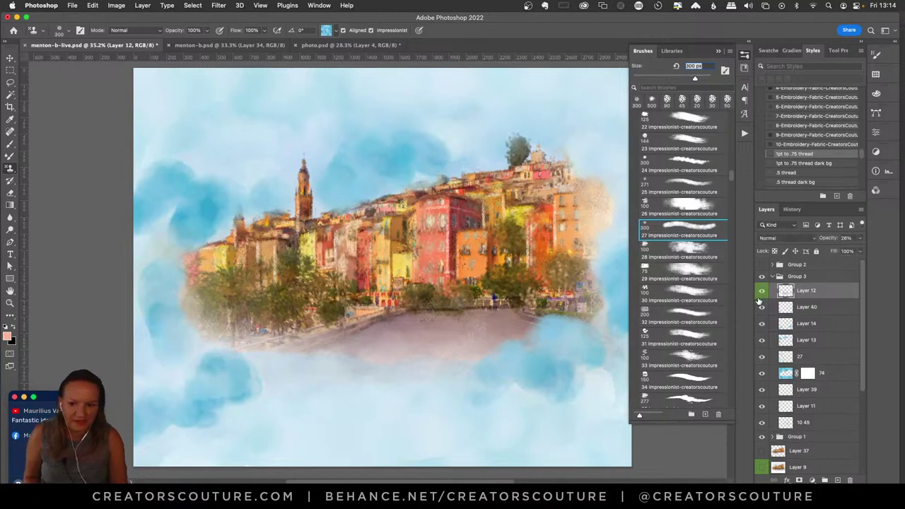
{"action": "left_click", "coordinate": [760, 295]}
{"action": "left_click", "coordinate": [760, 296]}
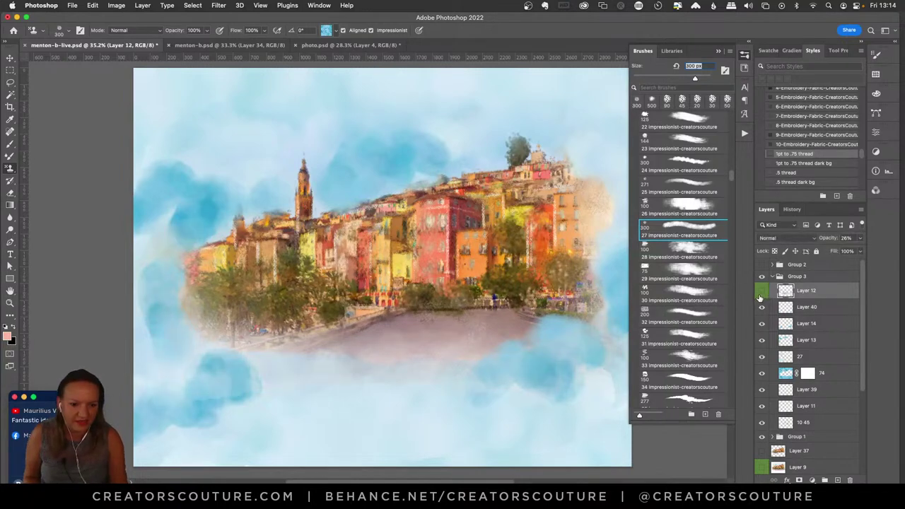
{"action": "left_click", "coordinate": [760, 297]}
{"action": "left_click", "coordinate": [762, 295]}
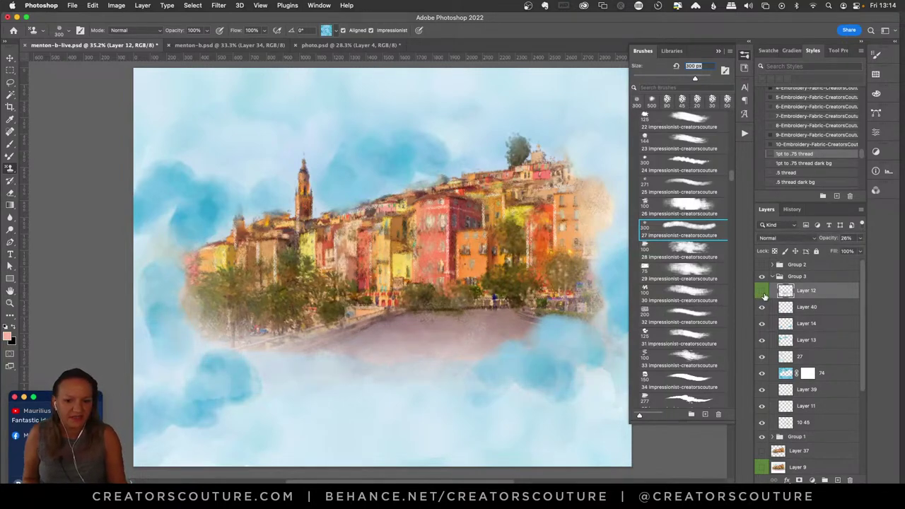
{"action": "left_click", "coordinate": [763, 296]}
{"action": "left_click", "coordinate": [763, 296]}
{"action": "left_click", "coordinate": [762, 296]}
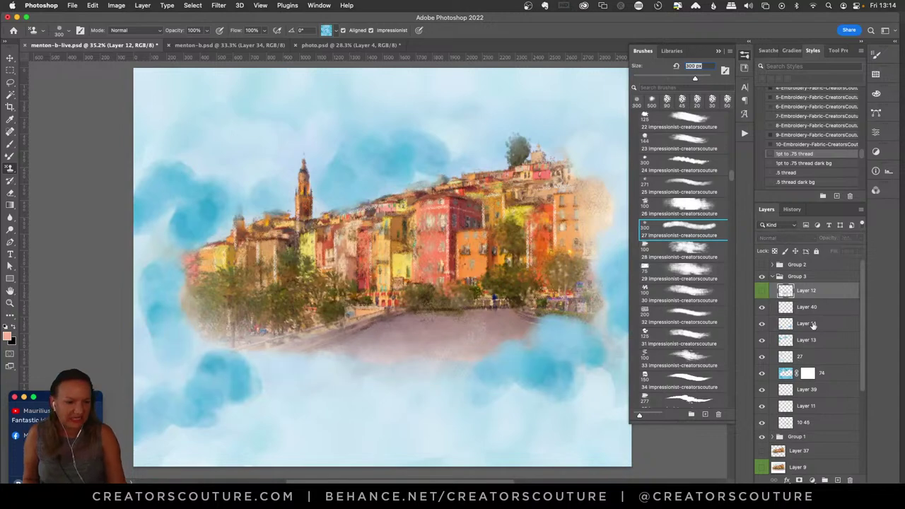
- Add new empty layers above Layer 12 and test a town-painting pattern below the town, undoing it
{"action": "left_click", "coordinate": [838, 480]}
{"action": "left_click", "coordinate": [838, 480]}
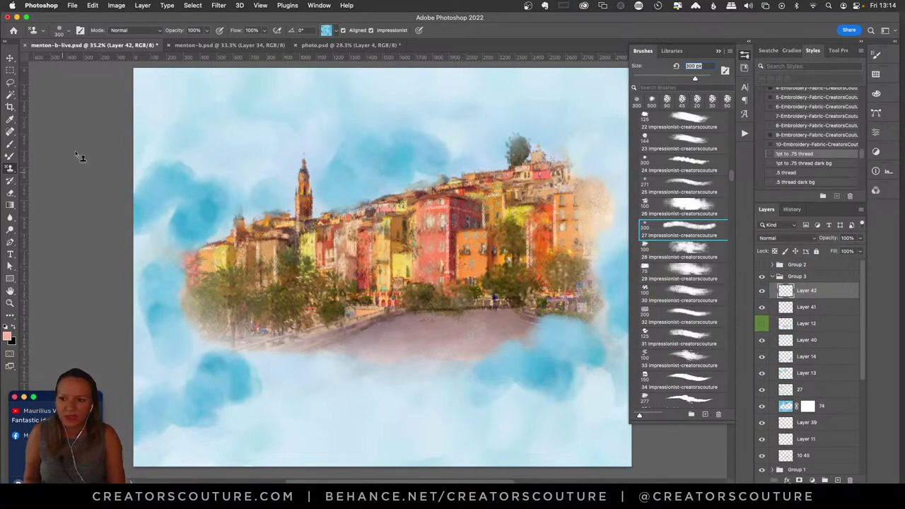
{"action": "left_click", "coordinate": [327, 31]}
{"action": "scroll", "coordinate": [435, 143], "scroll_direction": "down", "scroll_amount": 20}
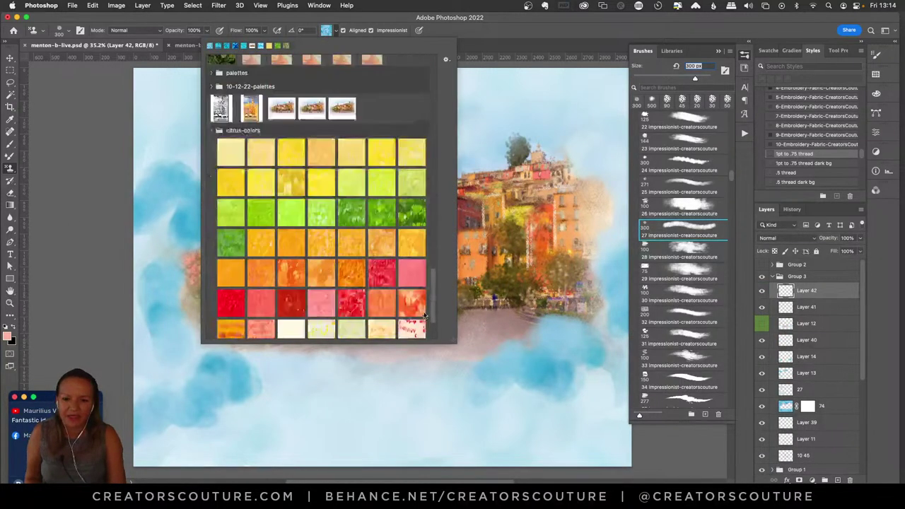
{"action": "left_click", "coordinate": [231, 337]}
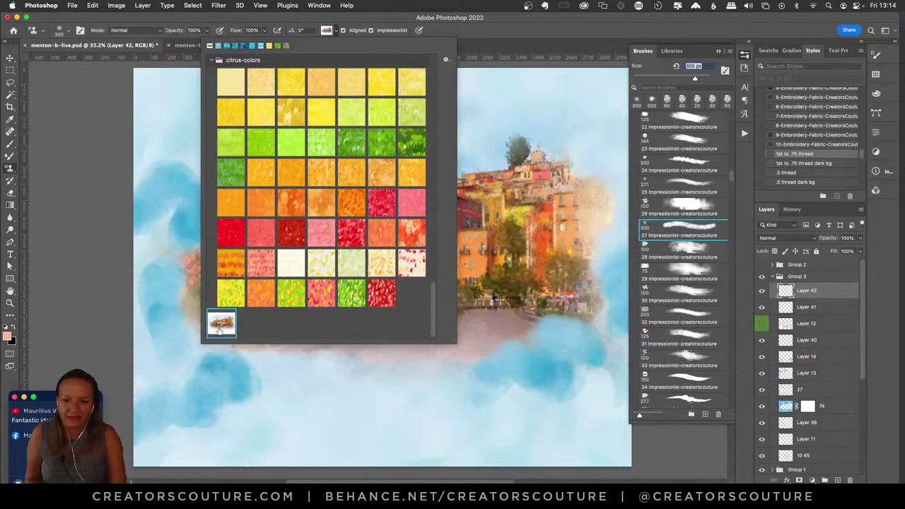
{"action": "left_click", "coordinate": [468, 27]}
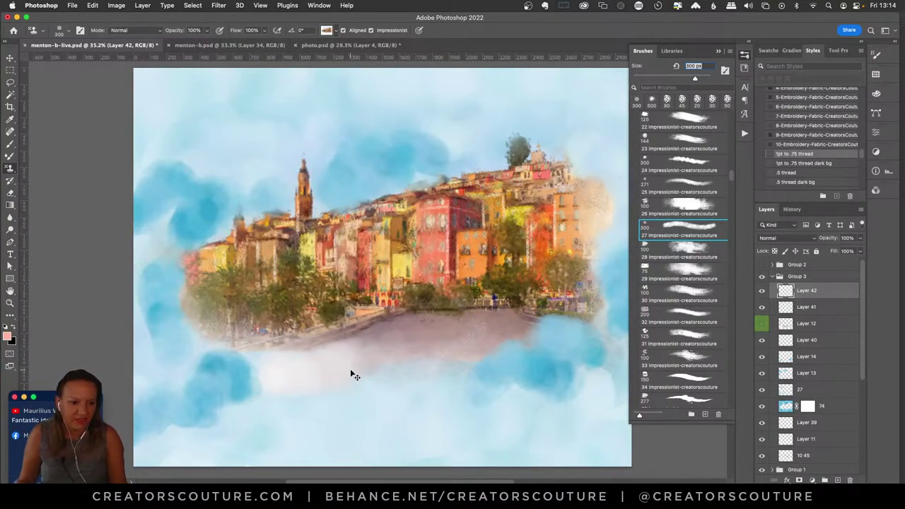
{"action": "mouse_move", "coordinate": [366, 373]}
{"action": "left_mouse_down"}
{"action": "mouse_move", "coordinate": [457, 374]}
{"action": "mouse_move", "coordinate": [441, 384]}
{"action": "mouse_move", "coordinate": [393, 358]}
{"action": "left_mouse_up"}
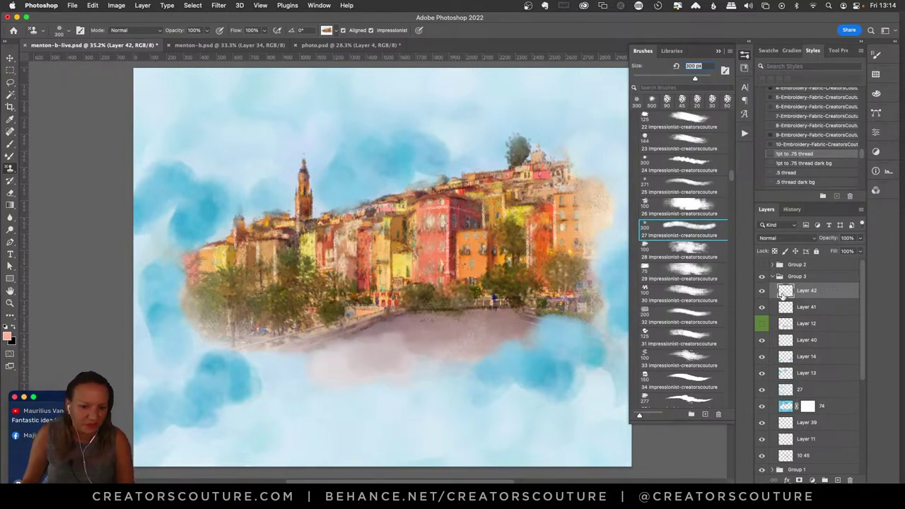
{"action": "key", "text": "ctrl+z"}
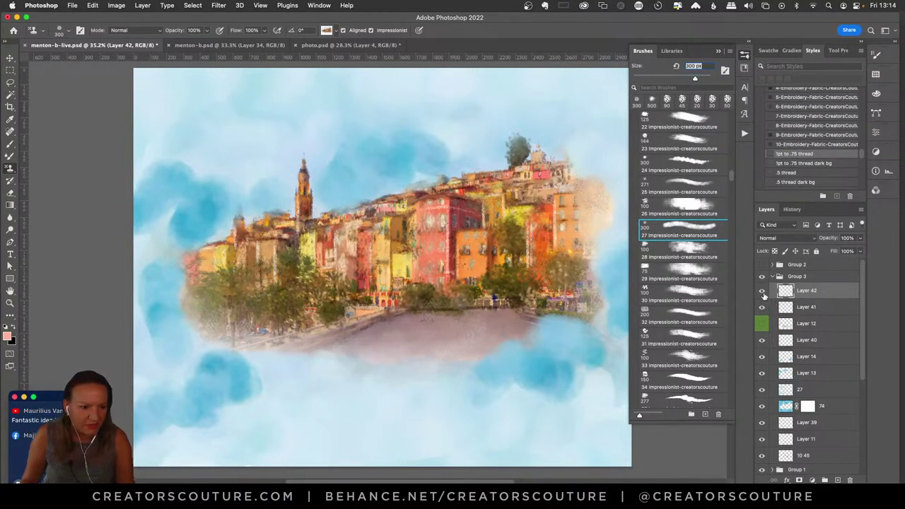
- Show Layer 12's white mist again, keeping its opacity at 26% after trying 100%
{"action": "left_click", "coordinate": [762, 291]}
{"action": "left_click", "coordinate": [762, 291]}
{"action": "left_click", "coordinate": [762, 324]}
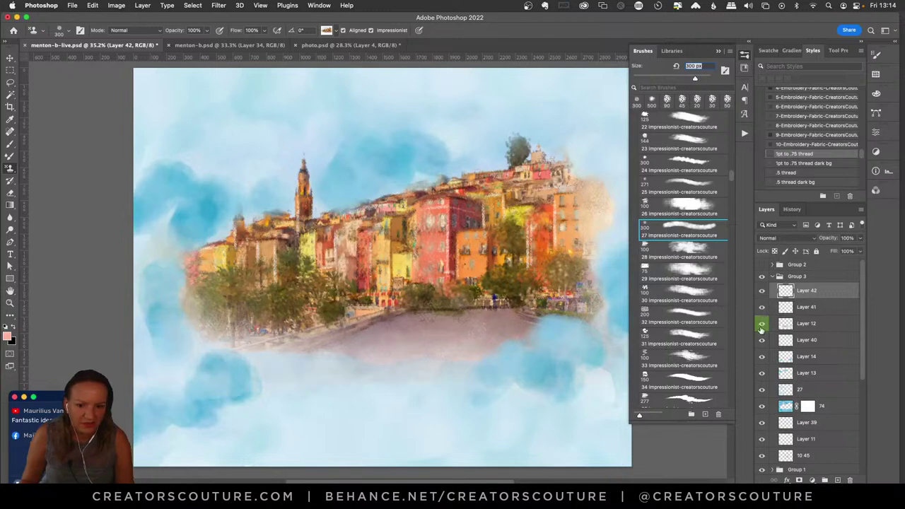
{"action": "left_click", "coordinate": [761, 326]}
{"action": "left_click", "coordinate": [762, 326]}
{"action": "left_click", "coordinate": [805, 324]}
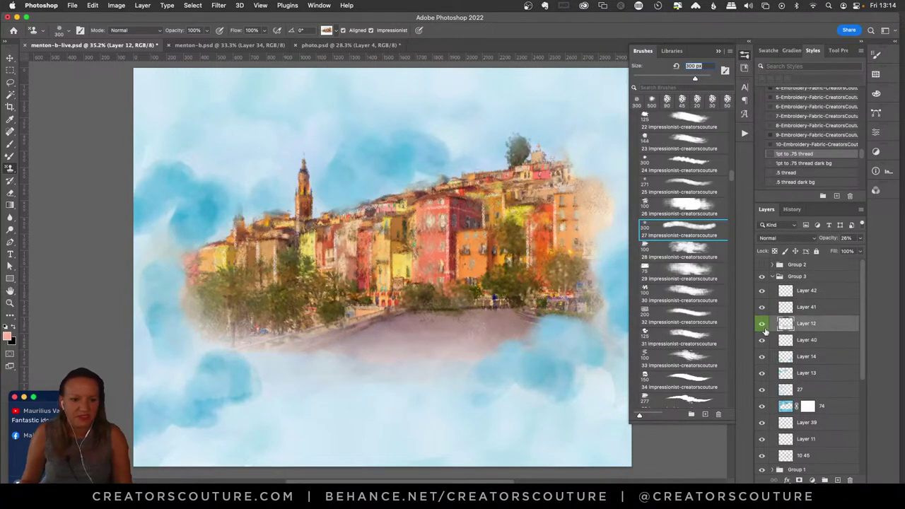
{"action": "left_click", "coordinate": [859, 238]}
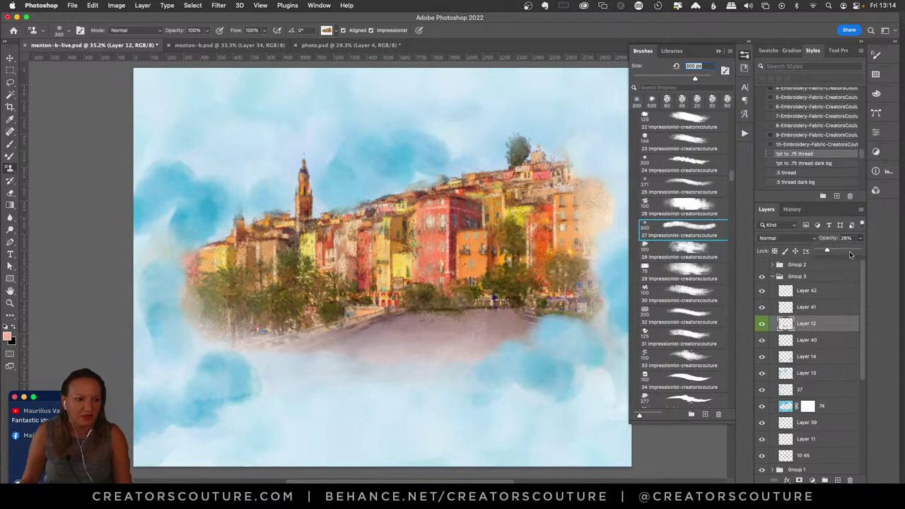
{"action": "left_click_drag", "start_coordinate": [827, 251], "coordinate": [862, 252]}
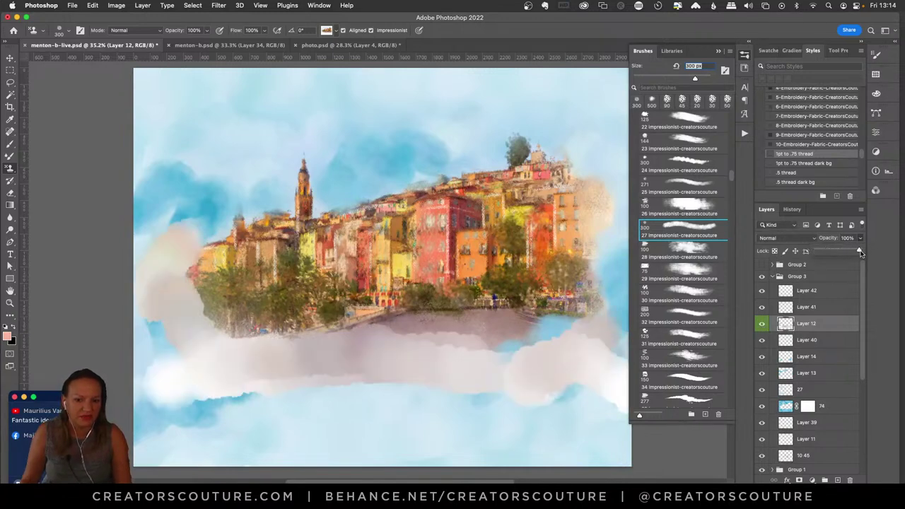
{"action": "key", "text": "Escape"}
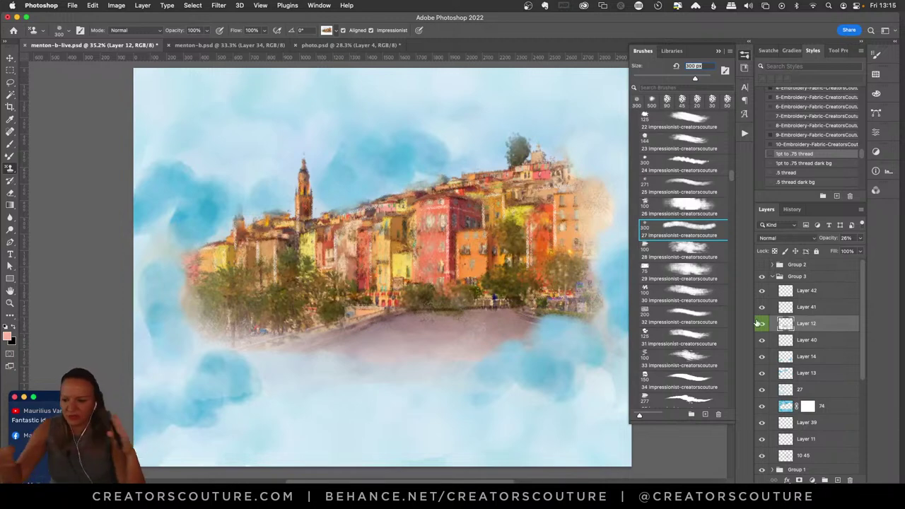
- Flip between the menton-b.psd and menton-b-live.psd documents to compare the lemon artwork
{"action": "left_click", "coordinate": [744, 56]}
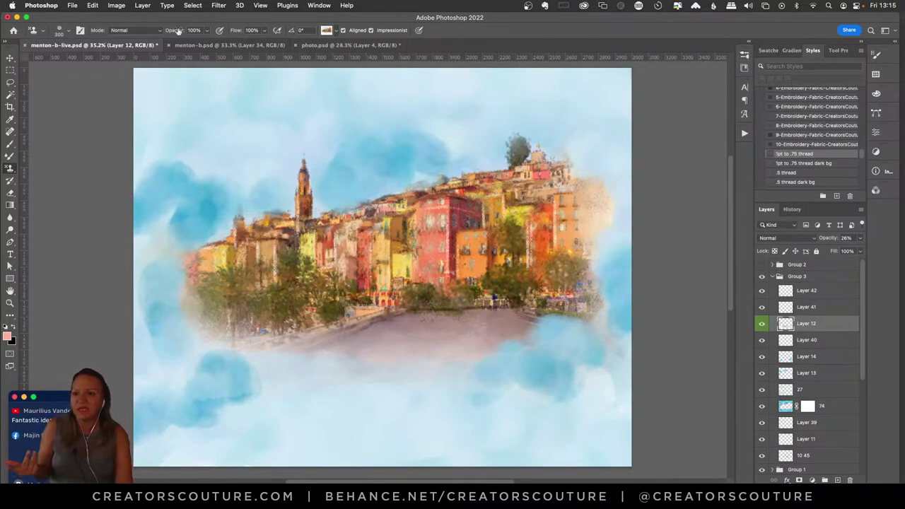
{"action": "left_click", "coordinate": [208, 48]}
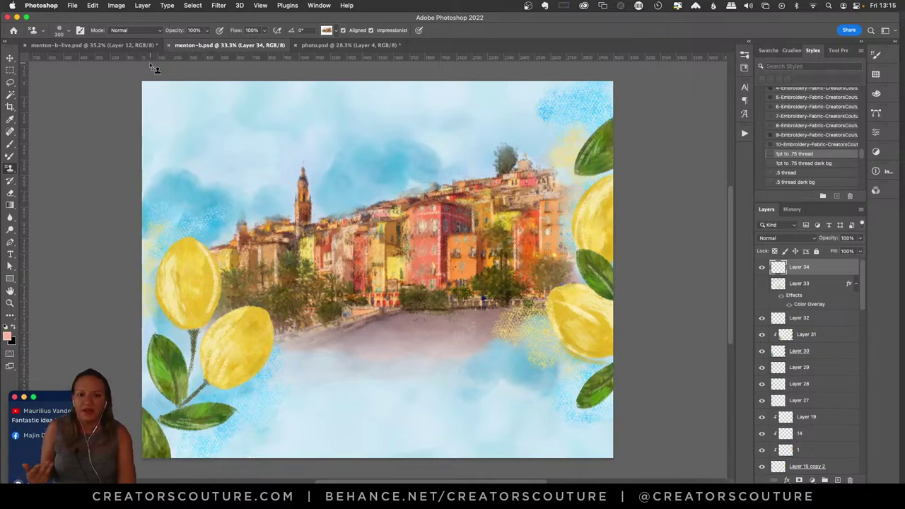
{"action": "left_click", "coordinate": [118, 48]}
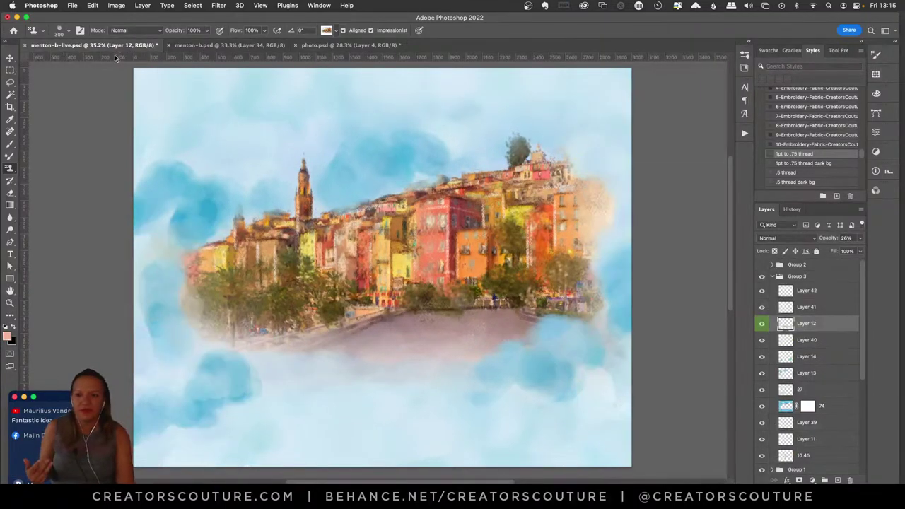
{"action": "left_click", "coordinate": [189, 46]}
{"action": "left_click", "coordinate": [112, 48]}
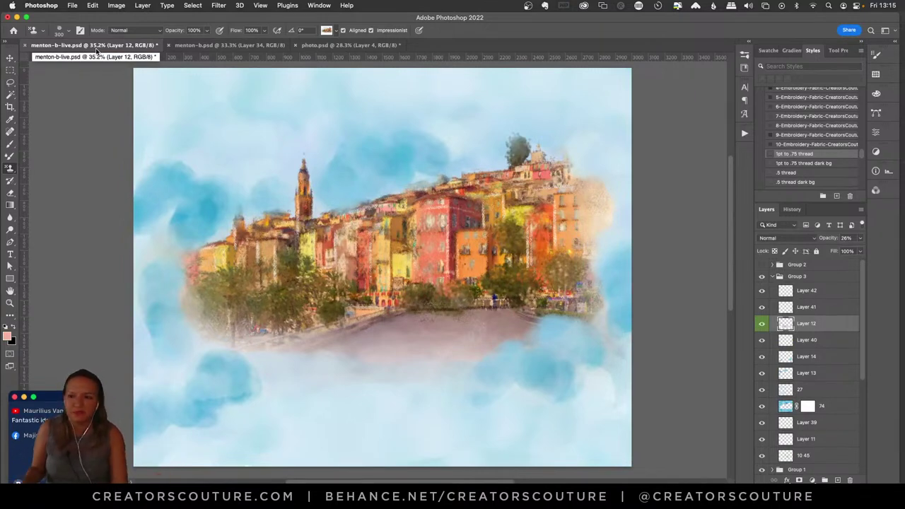
{"action": "left_click", "coordinate": [202, 44]}
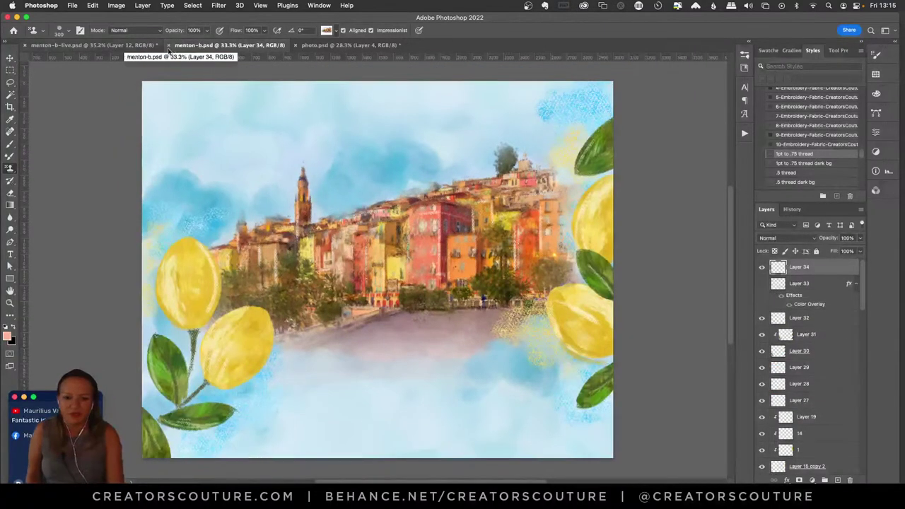
- Back in menton-b-live.psd, select Group 2 and make its lemons and leaves visible
{"action": "left_click", "coordinate": [106, 45]}
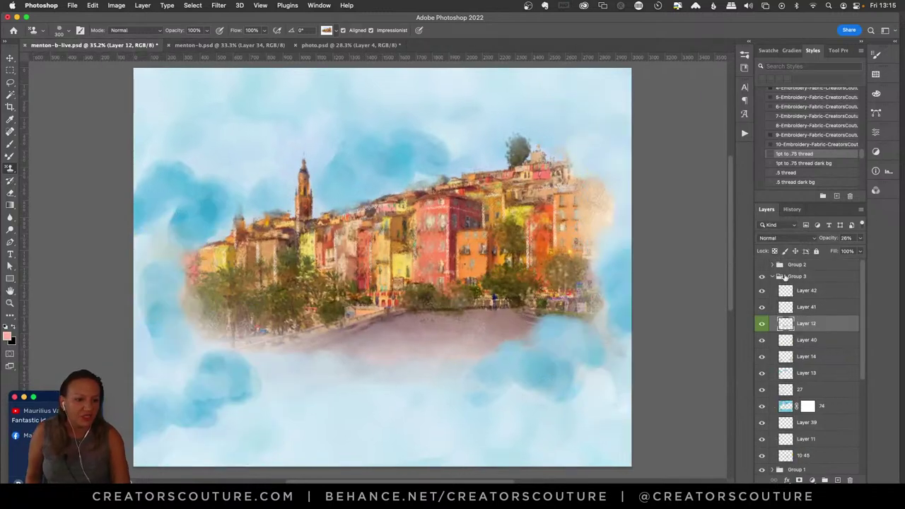
{"action": "left_click", "coordinate": [796, 266]}
{"action": "left_click", "coordinate": [763, 265]}
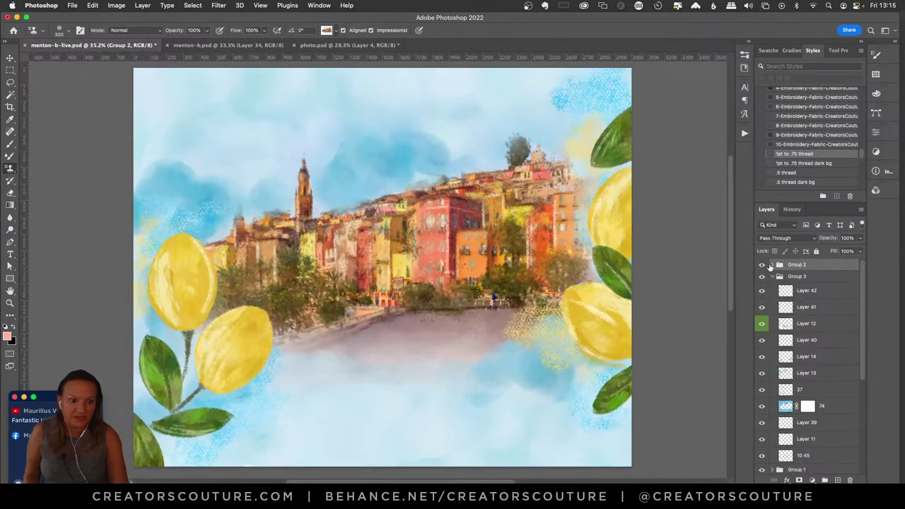
- Expand Group 2 and scroll through its lemon layers, then bring up the stamp tool choices
{"action": "left_click", "coordinate": [772, 265]}
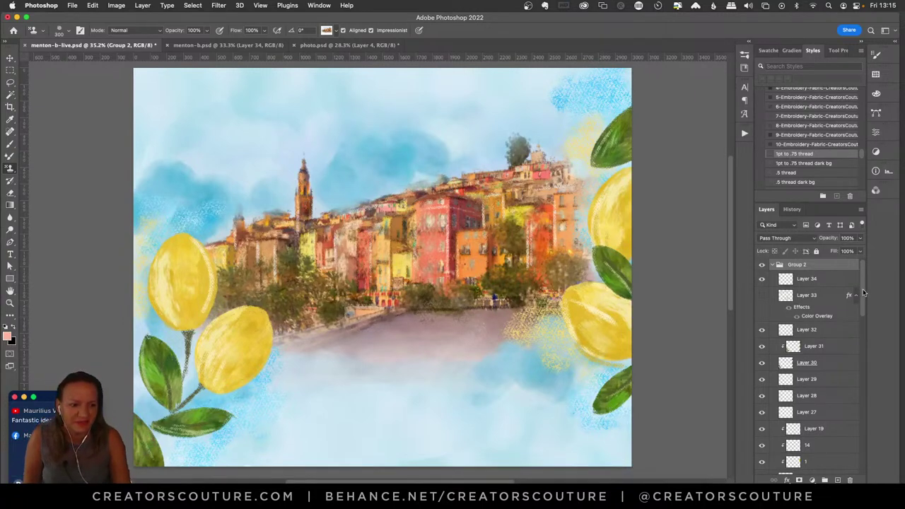
{"action": "scroll", "coordinate": [861, 293], "scroll_direction": "down", "scroll_amount": 3}
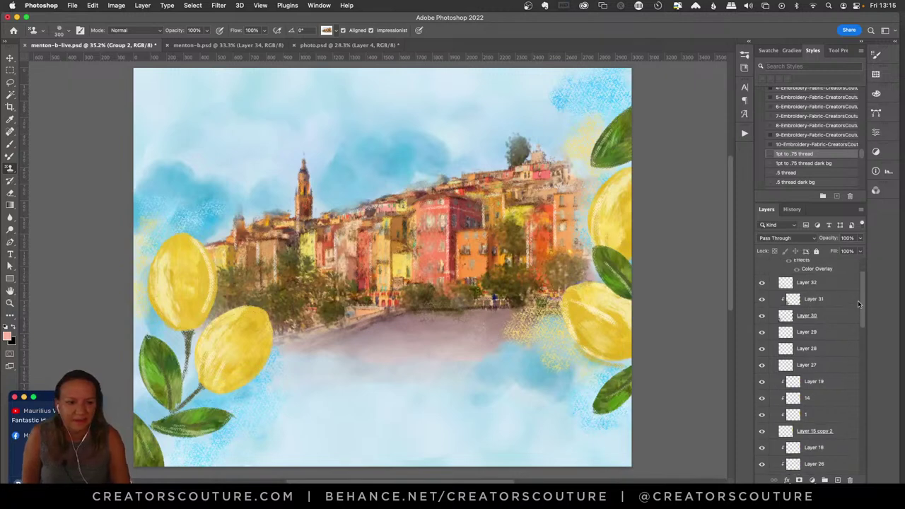
{"action": "scroll", "coordinate": [858, 301], "scroll_direction": "up", "scroll_amount": 3}
{"action": "left_click", "coordinate": [10, 59]}
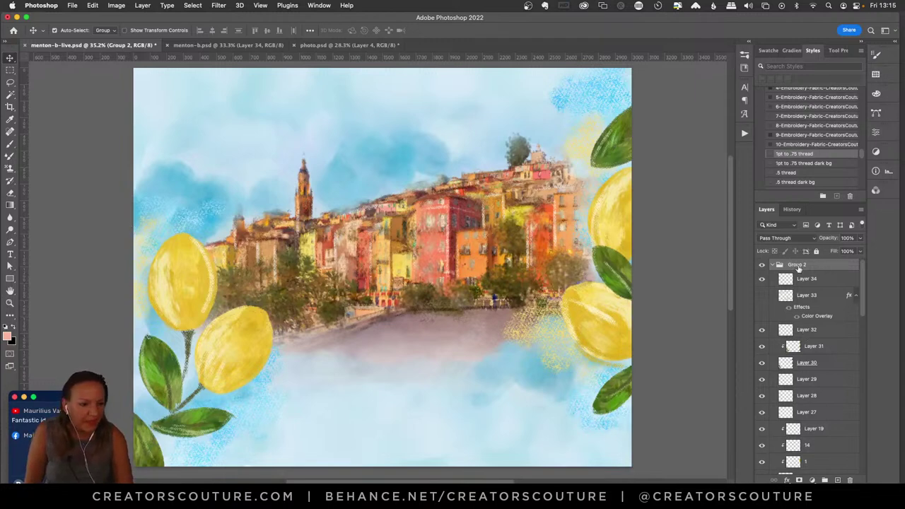
{"action": "left_click_drag", "start_coordinate": [863, 294], "coordinate": [855, 357]}
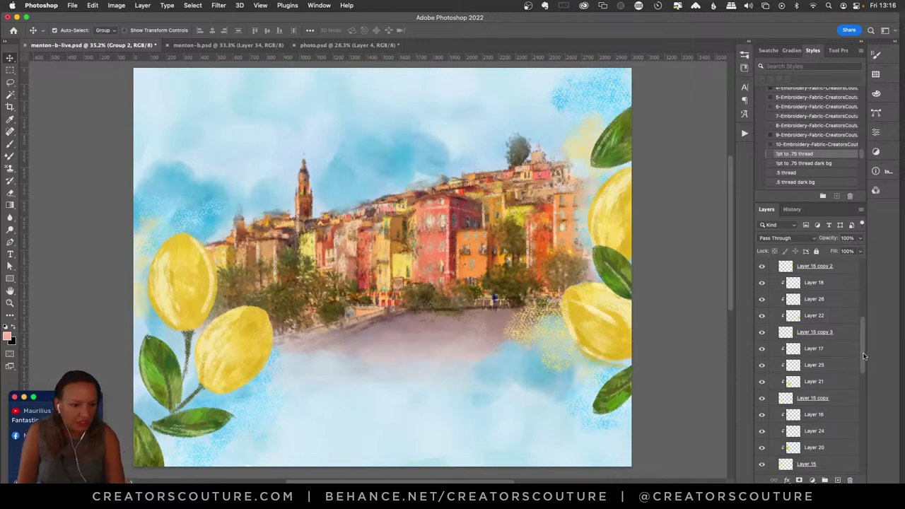
{"action": "left_click_drag", "start_coordinate": [862, 359], "coordinate": [864, 376]}
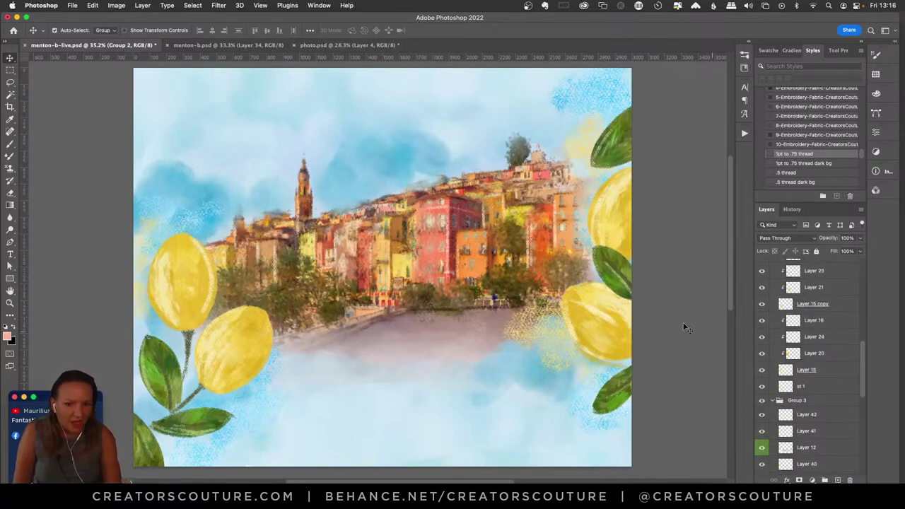
{"action": "left_click_drag", "start_coordinate": [10, 168], "coordinate": [58, 168]}
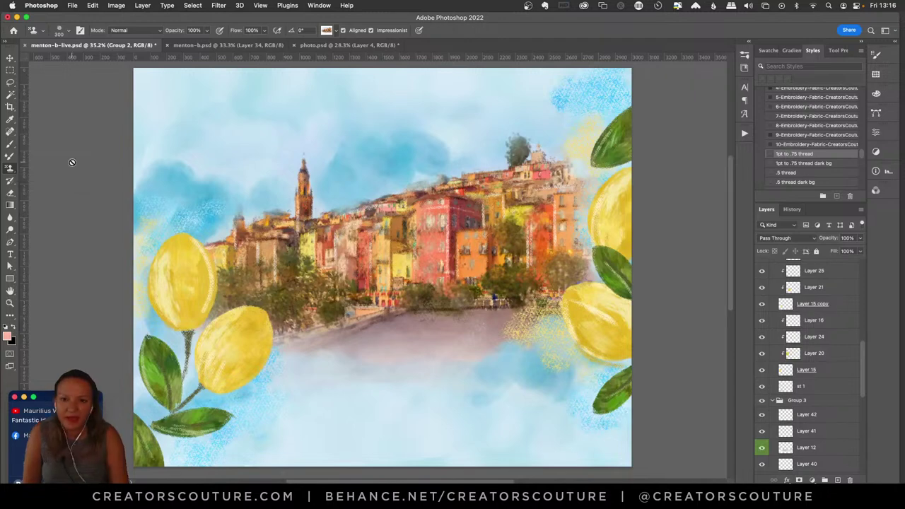
- Choose the Pattern Stamp with a yellow citrus-colors pattern
{"action": "left_click", "coordinate": [326, 30]}
{"action": "scroll", "coordinate": [430, 297], "scroll_direction": "up", "scroll_amount": 3}
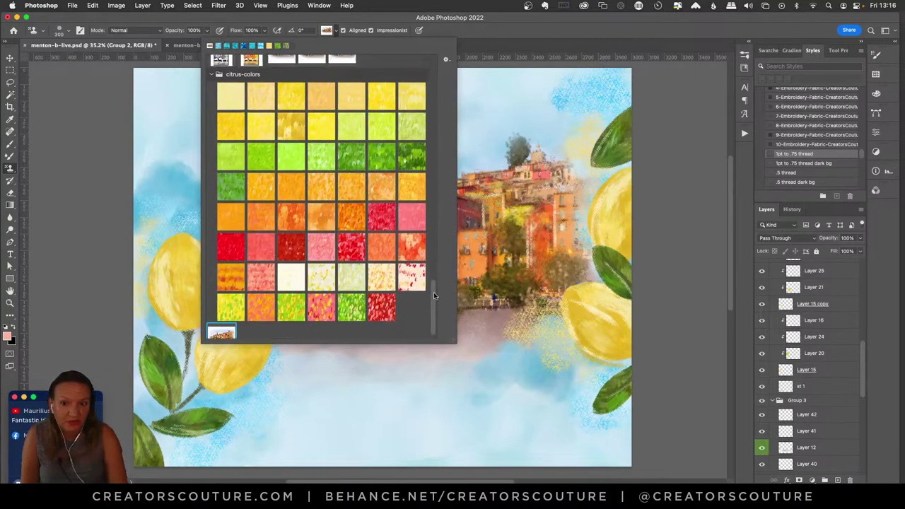
{"action": "left_click", "coordinate": [283, 177]}
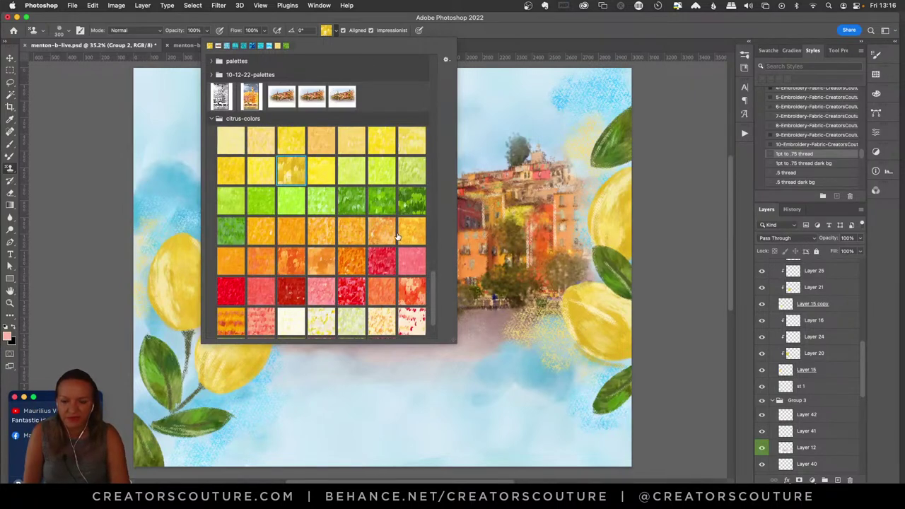
{"action": "left_click", "coordinate": [349, 15]}
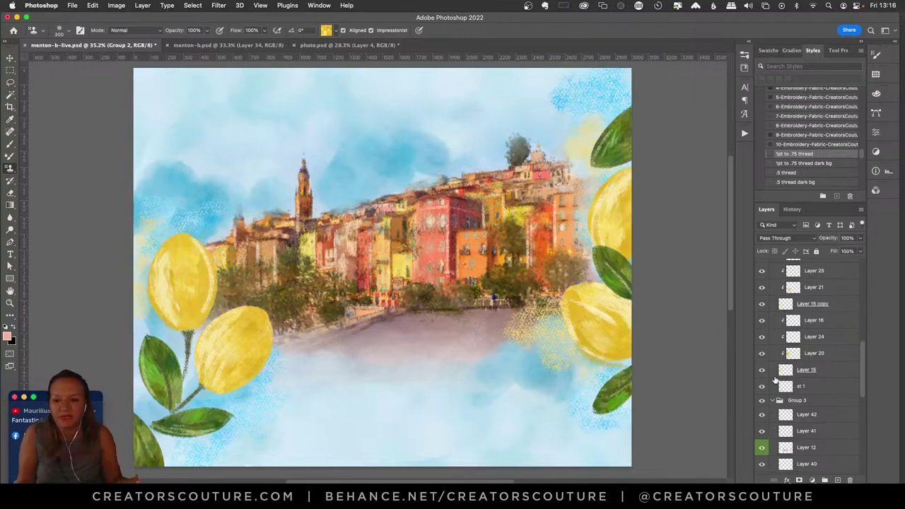
- Hide the Layer 16, 24 and 20 textures, comparing the left lemon with Layer 15 toggled
{"action": "left_click", "coordinate": [801, 373]}
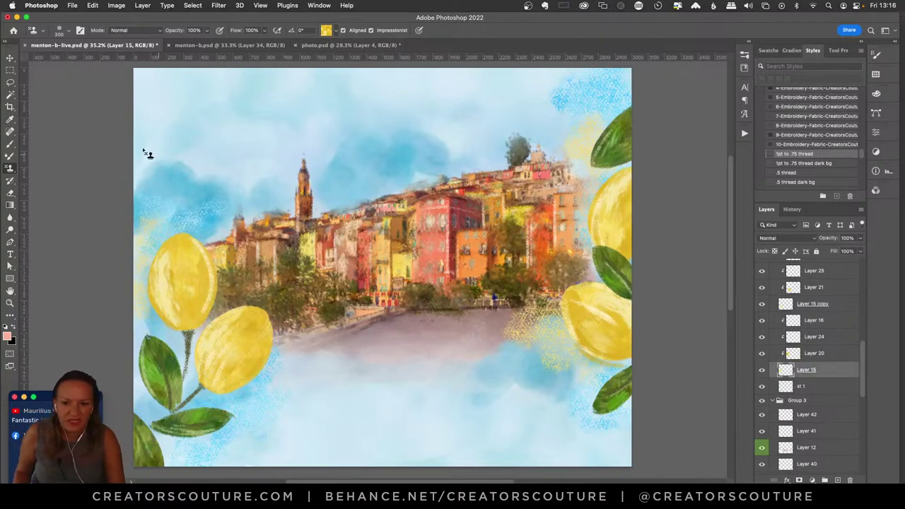
{"action": "key", "text": "v"}
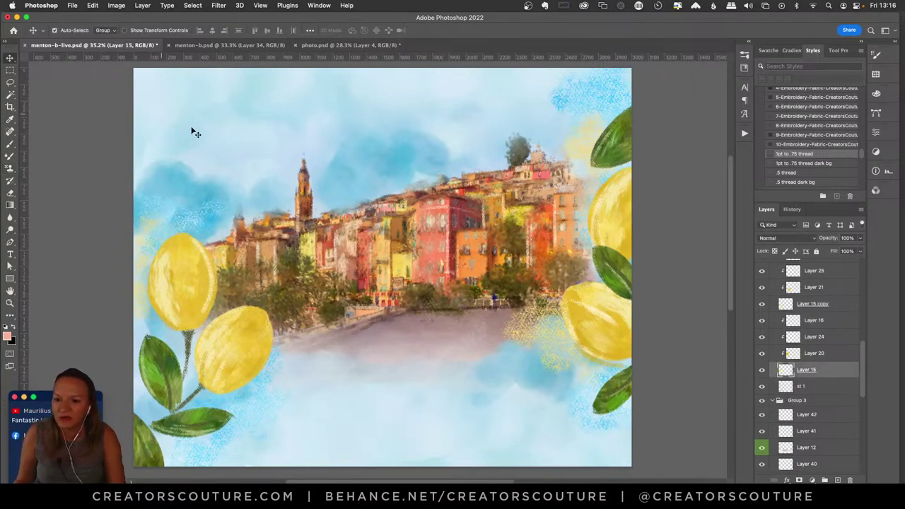
{"action": "left_click", "coordinate": [763, 370]}
{"action": "left_click", "coordinate": [763, 370]}
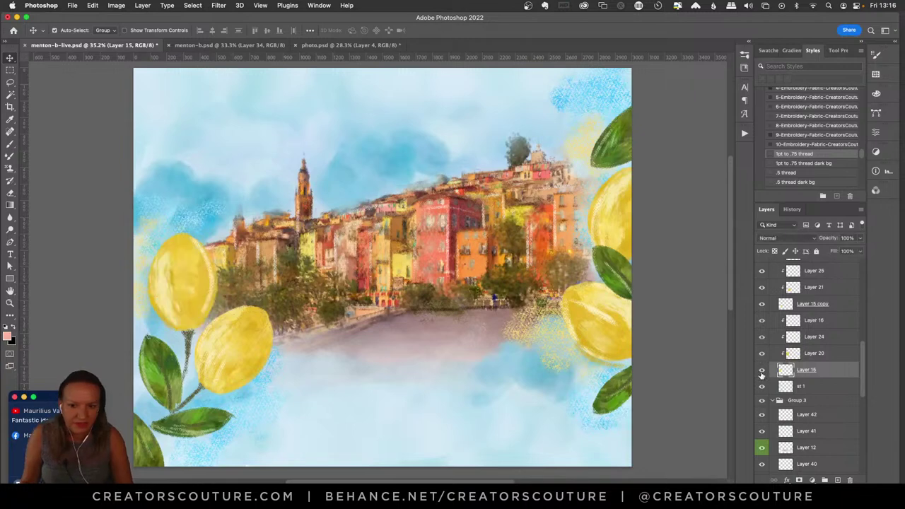
{"action": "left_click", "coordinate": [808, 326]}
{"action": "mouse_move", "coordinate": [762, 320]}
{"action": "left_mouse_down"}
{"action": "mouse_move", "coordinate": [763, 353]}
{"action": "mouse_move", "coordinate": [763, 340]}
{"action": "left_mouse_up"}
{"action": "left_click", "coordinate": [764, 370]}
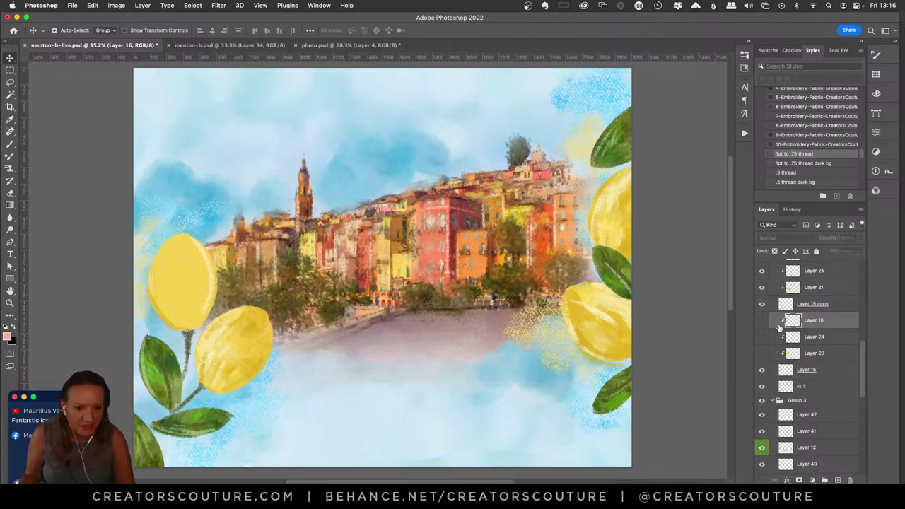
- Toggle Layer 15 and Layer 32's leaves and stem to check their effect
{"action": "left_click_drag", "start_coordinate": [864, 359], "coordinate": [865, 267]}
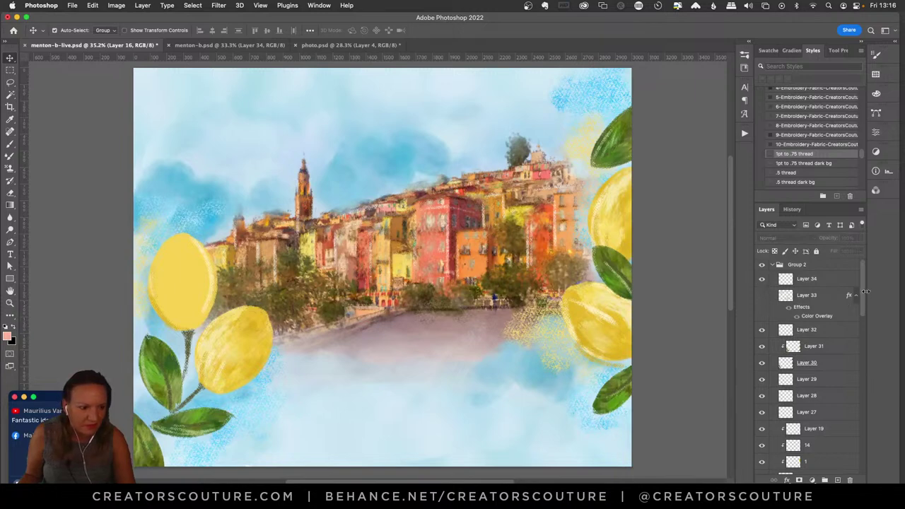
{"action": "left_click_drag", "start_coordinate": [862, 299], "coordinate": [854, 391]}
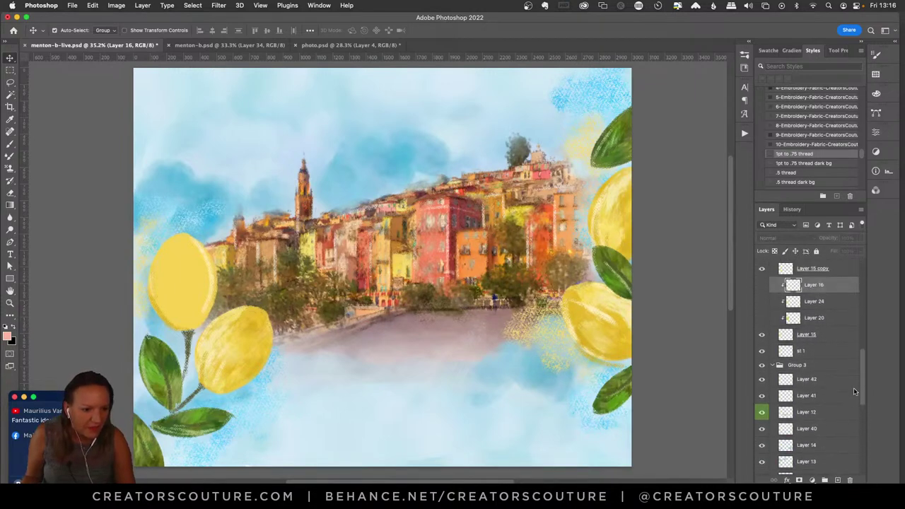
{"action": "left_click", "coordinate": [762, 336]}
{"action": "left_click", "coordinate": [761, 336]}
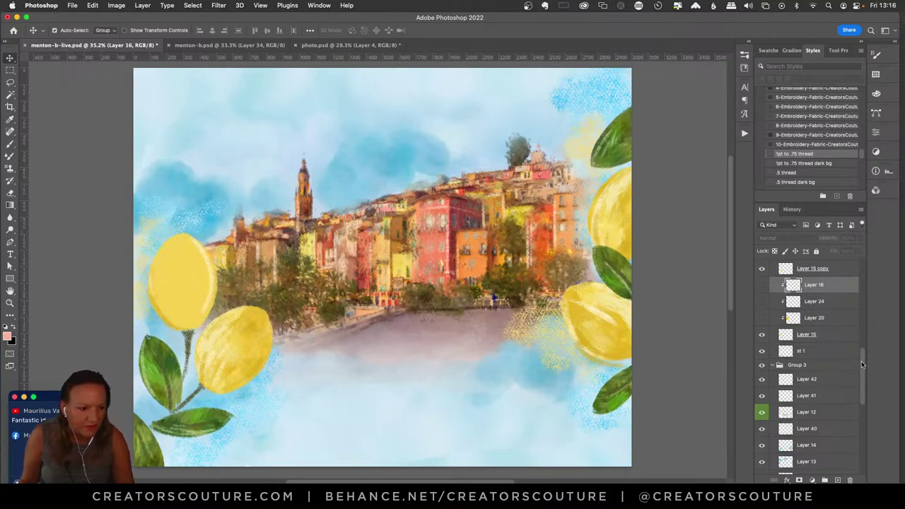
{"action": "left_click_drag", "start_coordinate": [861, 363], "coordinate": [861, 279]}
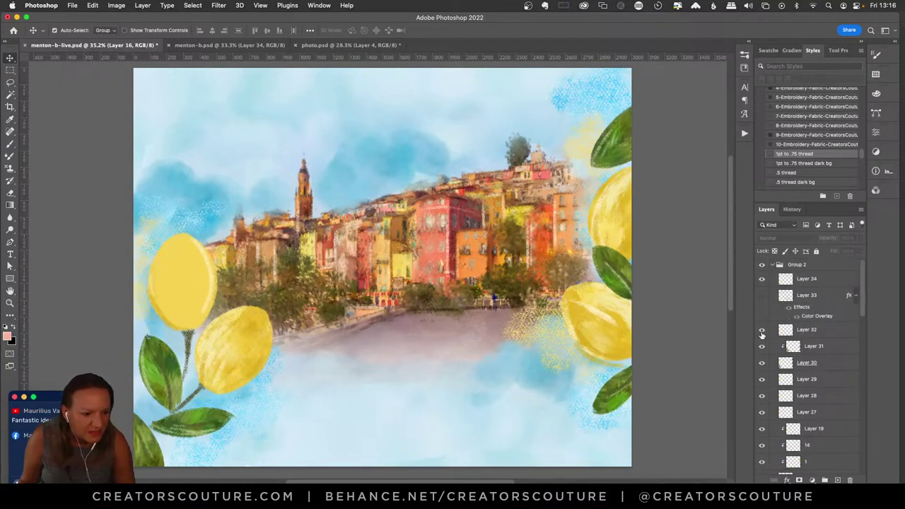
{"action": "left_click", "coordinate": [762, 333]}
{"action": "left_click", "coordinate": [762, 332]}
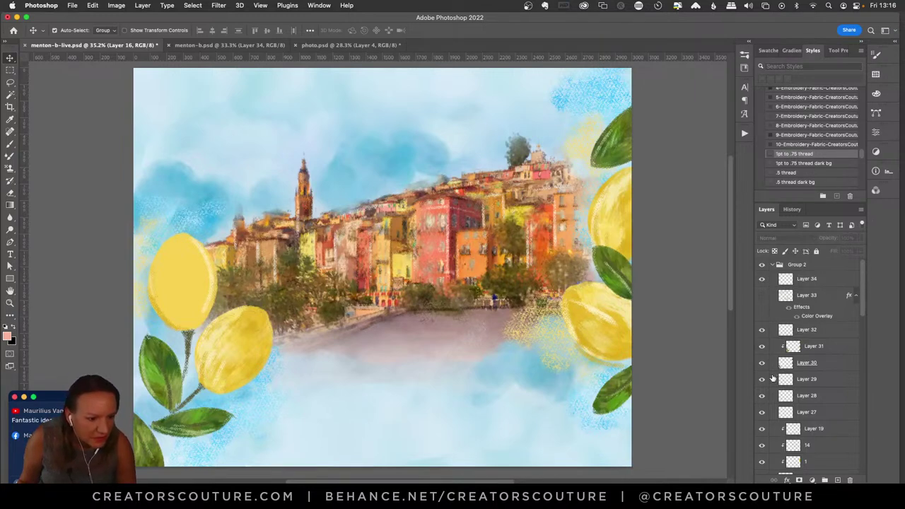
- Hide Layers 28 and 27, then show and select Layer 20's left-lemon texture
{"action": "left_click", "coordinate": [762, 398]}
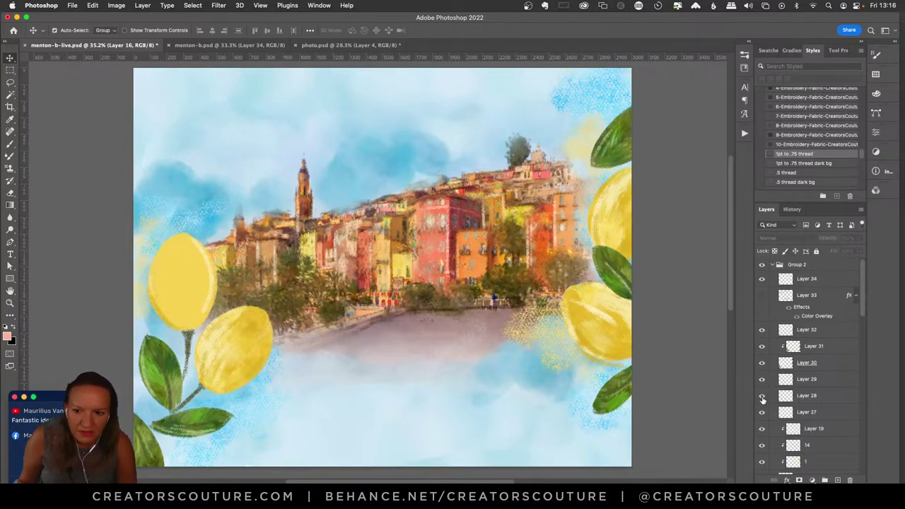
{"action": "left_click", "coordinate": [762, 397]}
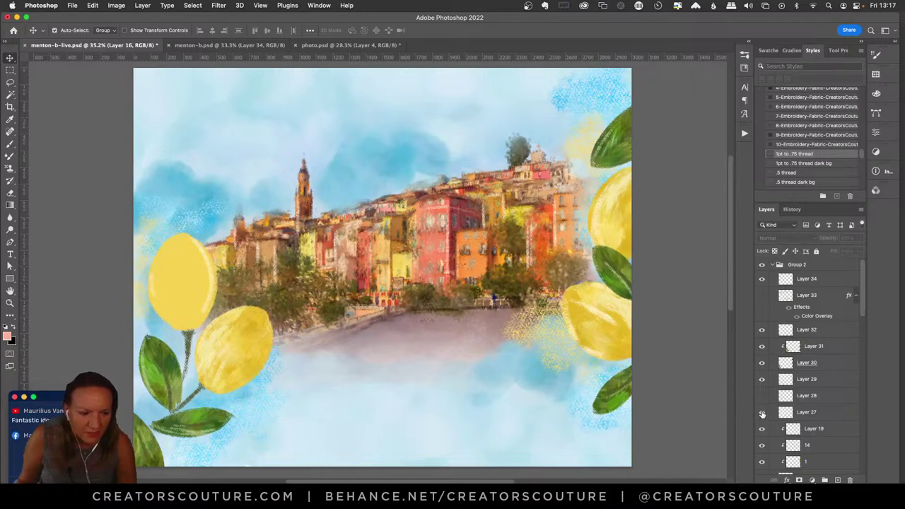
{"action": "left_click", "coordinate": [762, 413]}
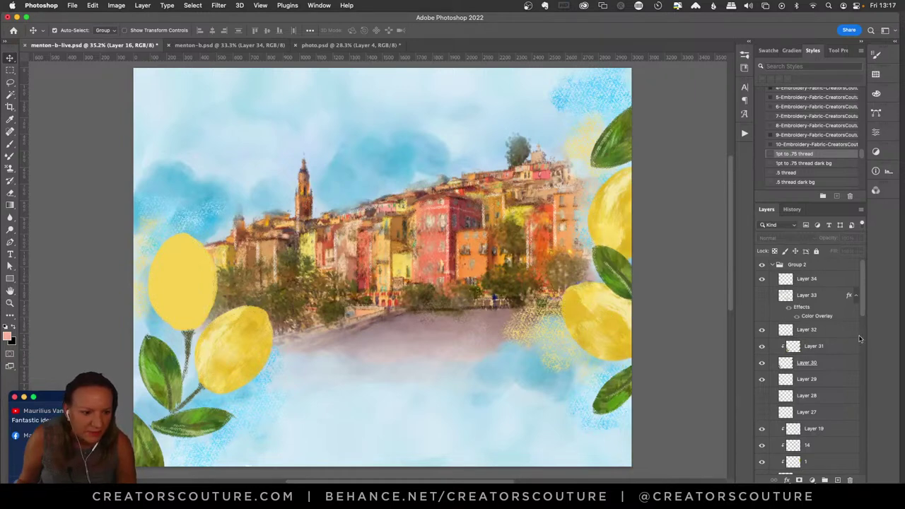
{"action": "left_click_drag", "start_coordinate": [866, 306], "coordinate": [854, 396]}
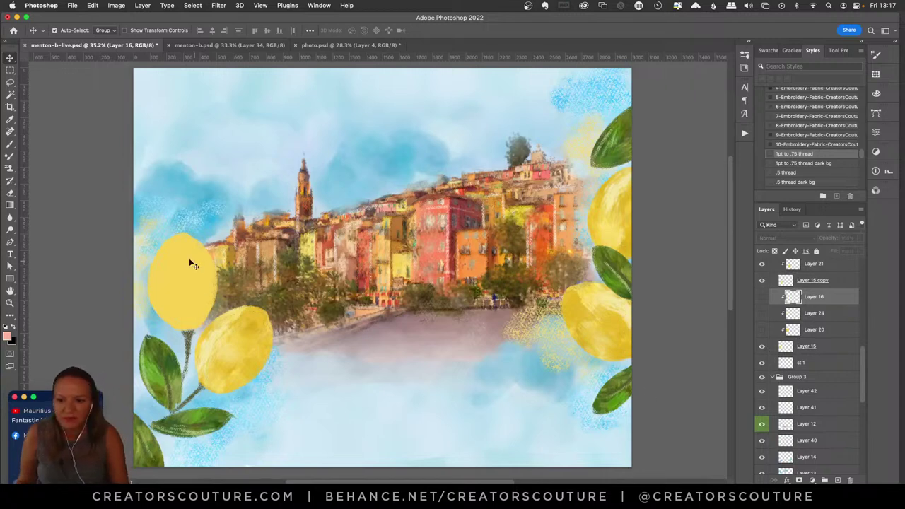
{"action": "left_click", "coordinate": [762, 330]}
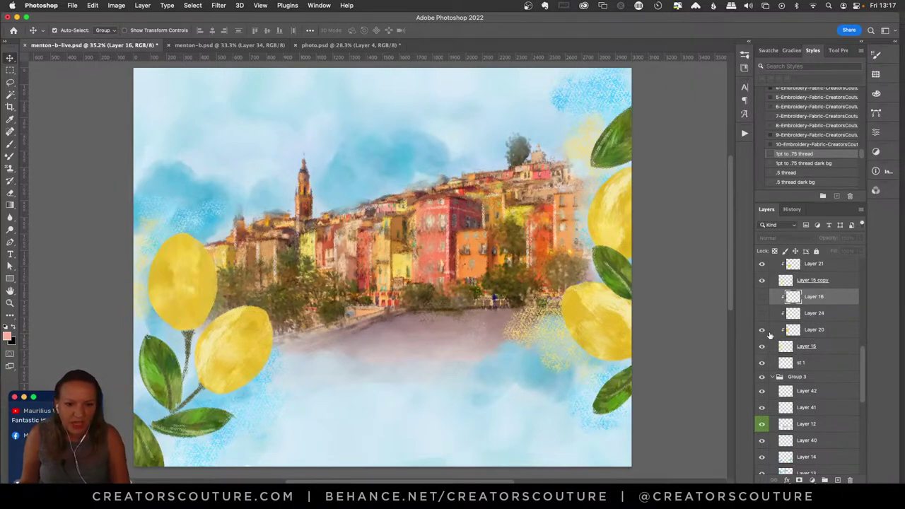
{"action": "left_click", "coordinate": [815, 331]}
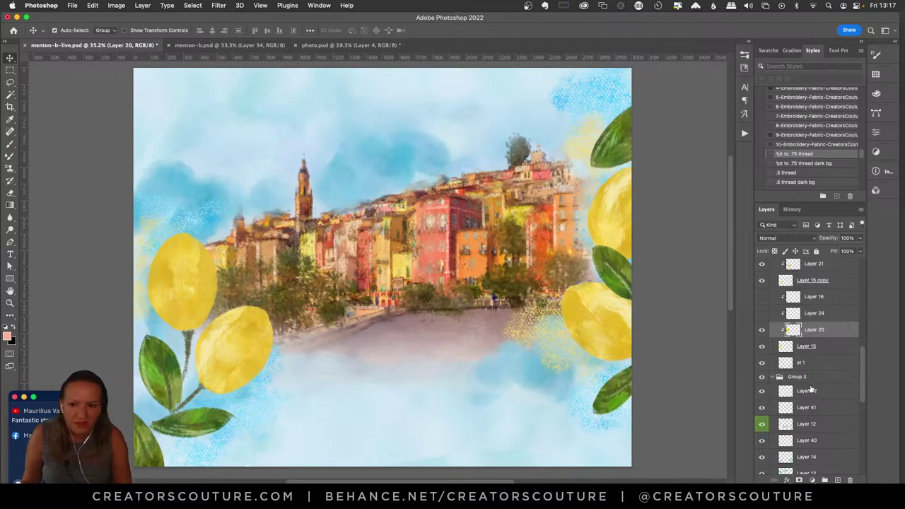
- Paint streaky texture onto the upper-left lemon with the 175 px impressionist brush 1
{"action": "key", "text": "s"}
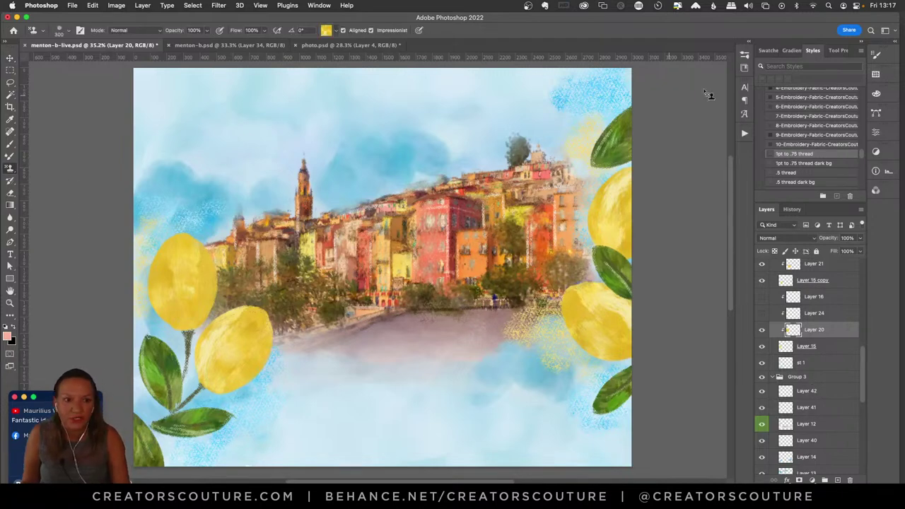
{"action": "left_click", "coordinate": [745, 55]}
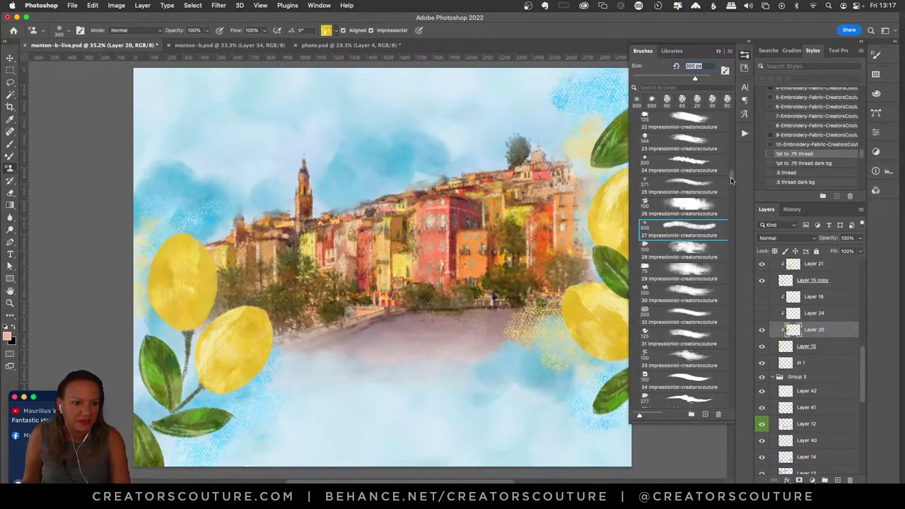
{"action": "left_click_drag", "start_coordinate": [731, 176], "coordinate": [736, 155]}
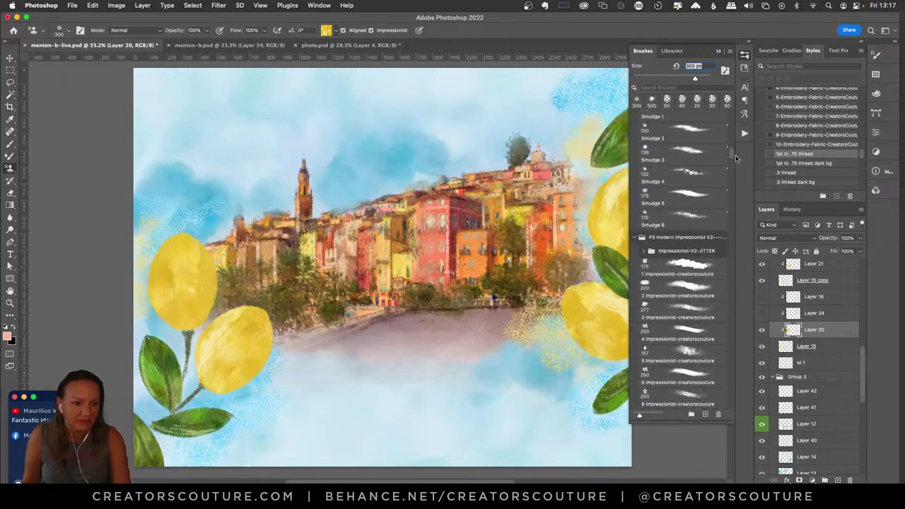
{"action": "left_click", "coordinate": [678, 269]}
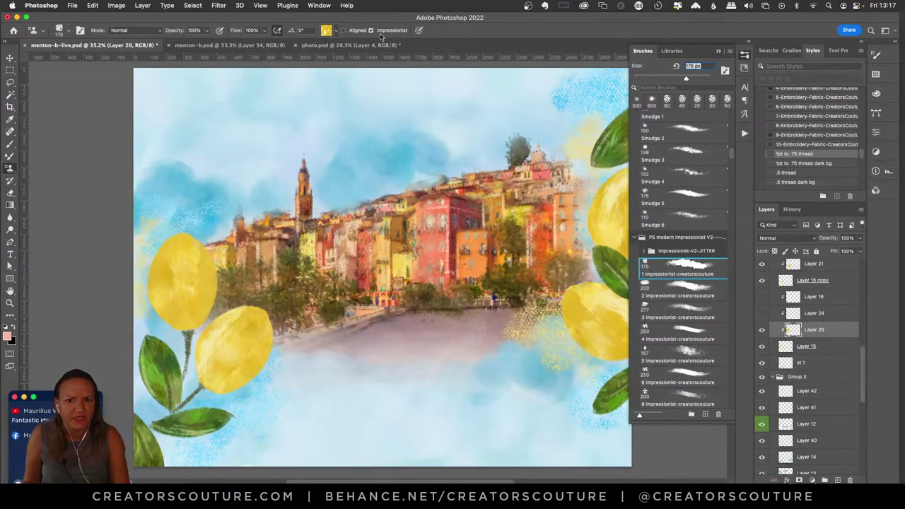
{"action": "mouse_move", "coordinate": [182, 259]}
{"action": "left_mouse_down"}
{"action": "mouse_move", "coordinate": [195, 286]}
{"action": "mouse_move", "coordinate": [172, 316]}
{"action": "mouse_move", "coordinate": [180, 267]}
{"action": "mouse_move", "coordinate": [202, 272]}
{"action": "mouse_move", "coordinate": [187, 265]}
{"action": "mouse_move", "coordinate": [181, 303]}
{"action": "mouse_move", "coordinate": [202, 328]}
{"action": "mouse_move", "coordinate": [185, 251]}
{"action": "mouse_move", "coordinate": [181, 333]}
{"action": "mouse_move", "coordinate": [198, 293]}
{"action": "mouse_move", "coordinate": [171, 321]}
{"action": "mouse_move", "coordinate": [171, 245]}
{"action": "mouse_move", "coordinate": [197, 305]}
{"action": "mouse_move", "coordinate": [199, 289]}
{"action": "mouse_move", "coordinate": [189, 278]}
{"action": "mouse_move", "coordinate": [183, 336]}
{"action": "mouse_move", "coordinate": [192, 291]}
{"action": "mouse_move", "coordinate": [176, 321]}
{"action": "mouse_move", "coordinate": [182, 296]}
{"action": "mouse_move", "coordinate": [210, 289]}
{"action": "left_mouse_up"}
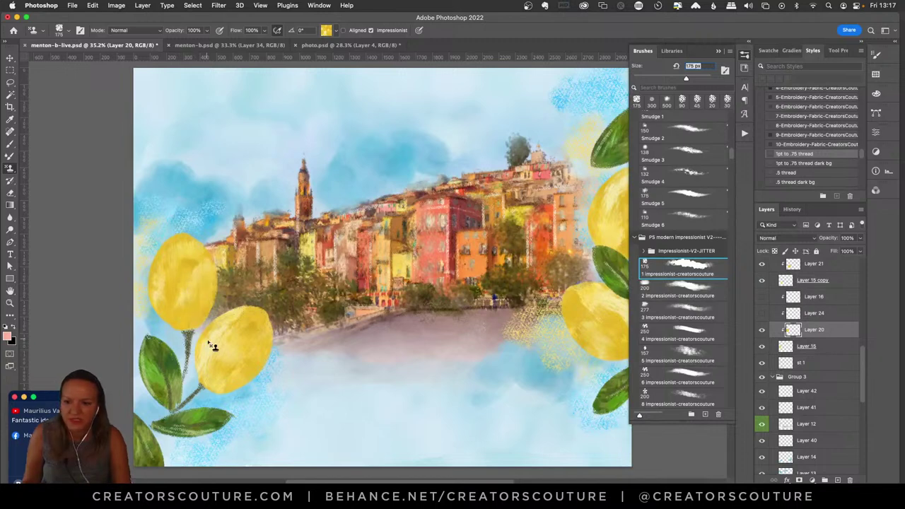
- Compare the lemon with Layer 24 toggled off and on, then bring up the pattern choices
{"action": "left_click", "coordinate": [762, 314]}
{"action": "left_click", "coordinate": [762, 314]}
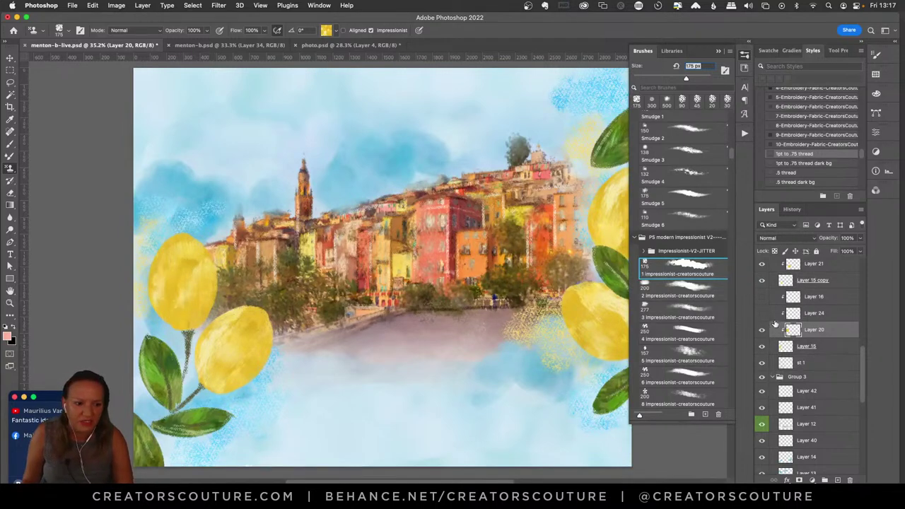
{"action": "left_click", "coordinate": [763, 313]}
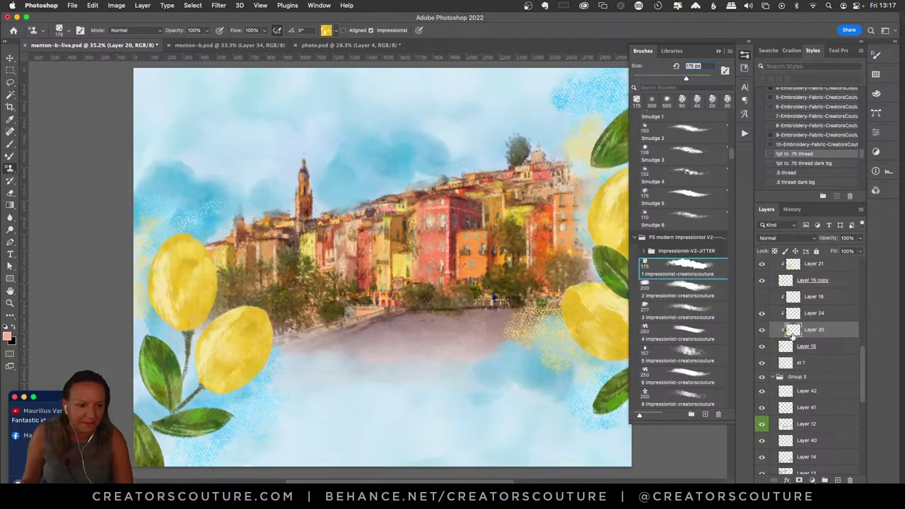
{"action": "scroll", "coordinate": [863, 367], "scroll_direction": "down", "scroll_amount": 2}
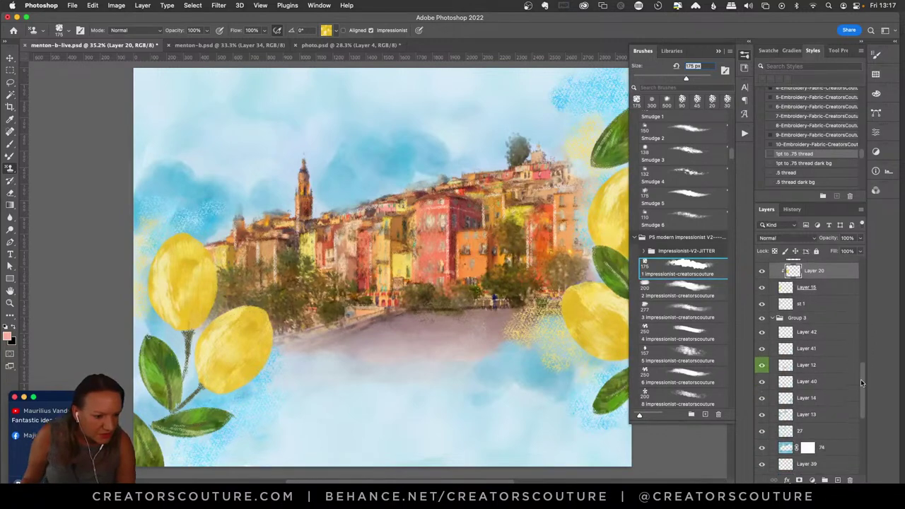
{"action": "scroll", "coordinate": [864, 367], "scroll_direction": "up", "scroll_amount": 3}
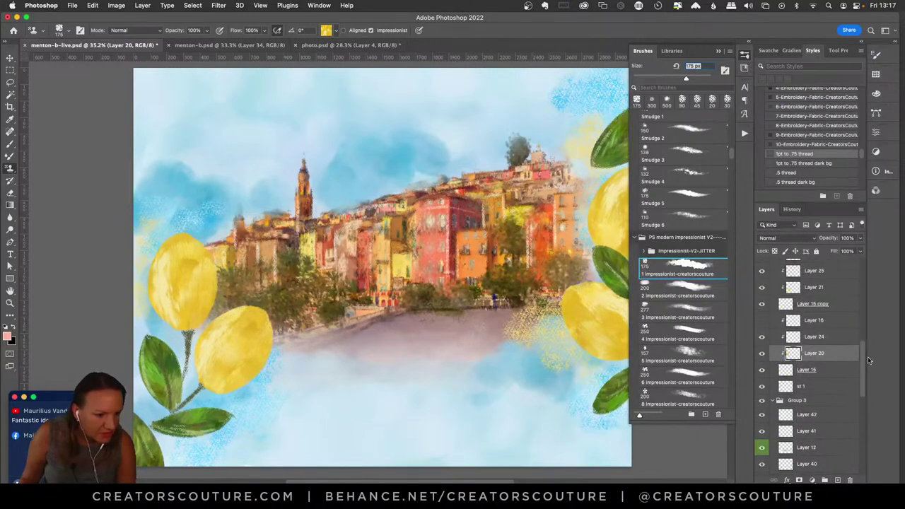
{"action": "scroll", "coordinate": [872, 353], "scroll_direction": "up", "scroll_amount": 6}
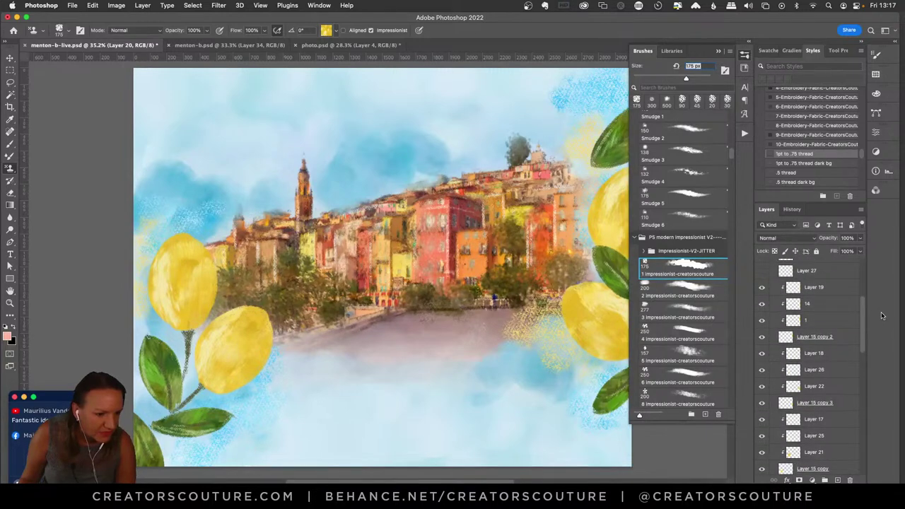
{"action": "scroll", "coordinate": [882, 316], "scroll_direction": "down", "scroll_amount": 6}
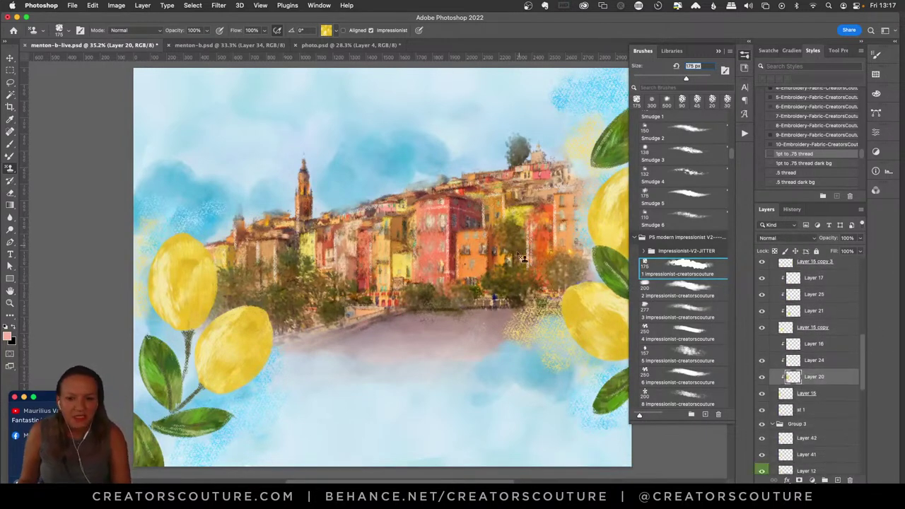
{"action": "left_click", "coordinate": [327, 30]}
- Pick the pale yellow citrus pattern and the 90 px impressionist brush 14
{"action": "left_click", "coordinate": [244, 145]}
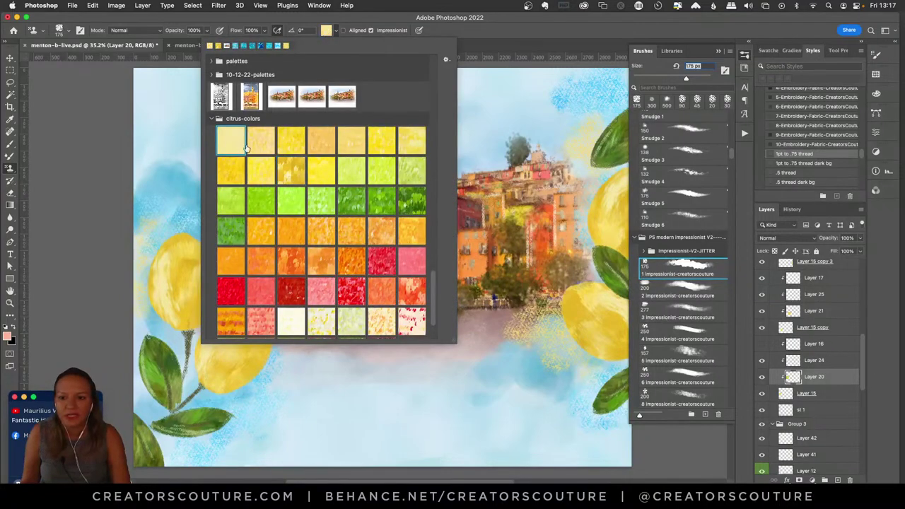
{"action": "mouse_move", "coordinate": [730, 157]}
{"action": "left_mouse_down"}
{"action": "mouse_move", "coordinate": [730, 178]}
{"action": "mouse_move", "coordinate": [731, 166]}
{"action": "left_mouse_up"}
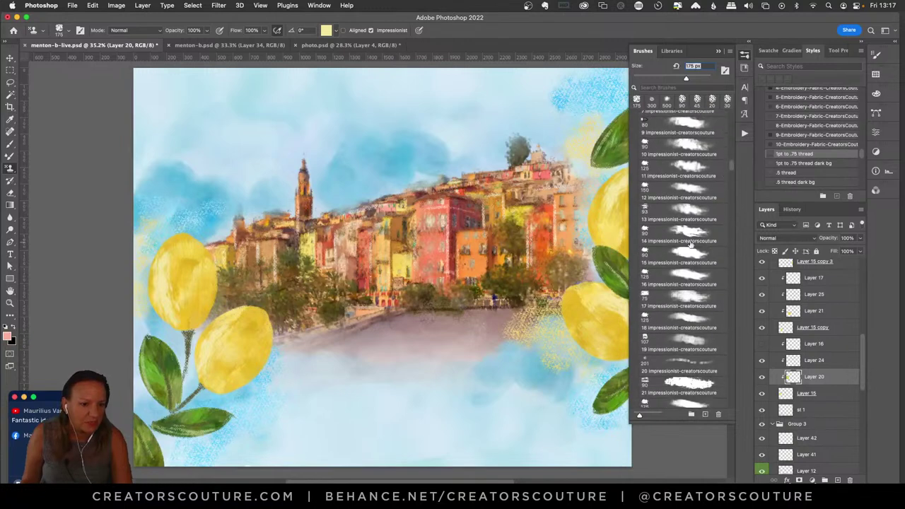
{"action": "left_click", "coordinate": [690, 241]}
- Make Layer 24 the painting layer after checking its effect, and reopen the pattern choices
{"action": "left_click", "coordinate": [814, 362]}
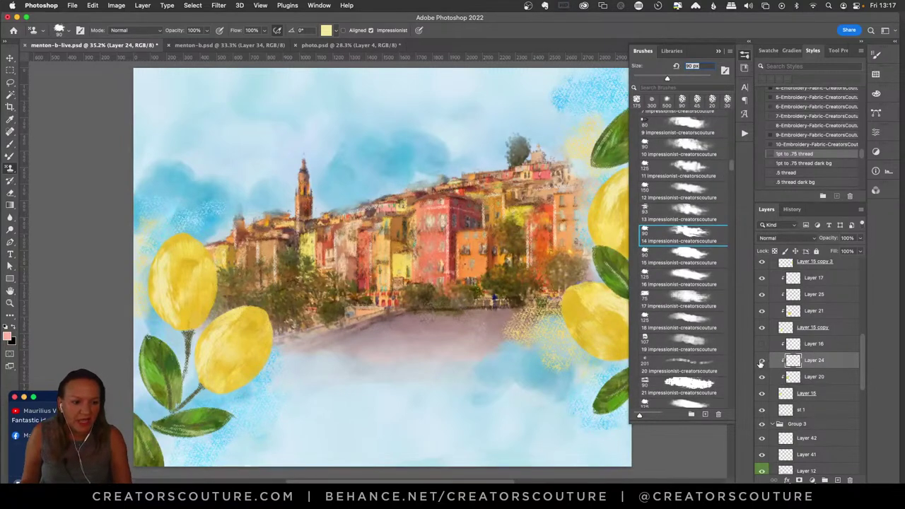
{"action": "left_click", "coordinate": [761, 361]}
{"action": "left_click", "coordinate": [762, 360]}
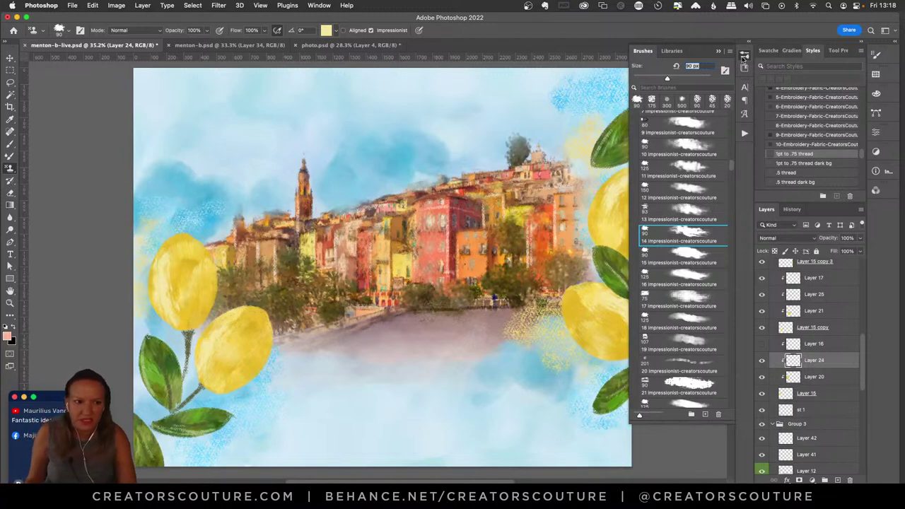
{"action": "left_click", "coordinate": [744, 56]}
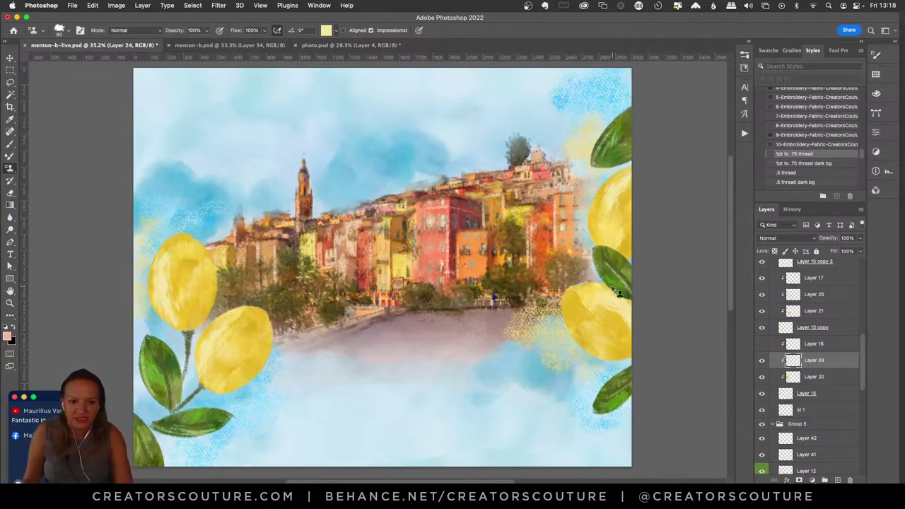
{"action": "left_click", "coordinate": [326, 30]}
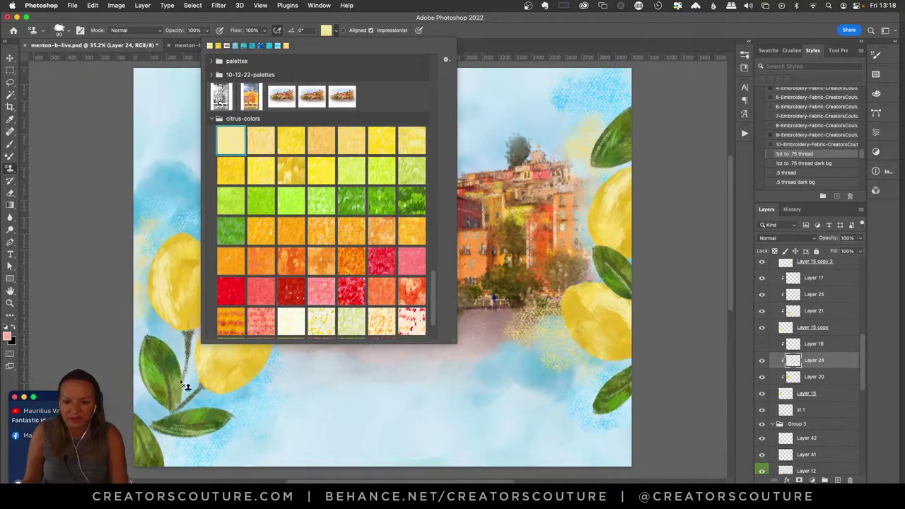
- Choose the bright green texture pattern for stamping
{"action": "left_click_drag", "start_coordinate": [425, 294], "coordinate": [428, 139]}
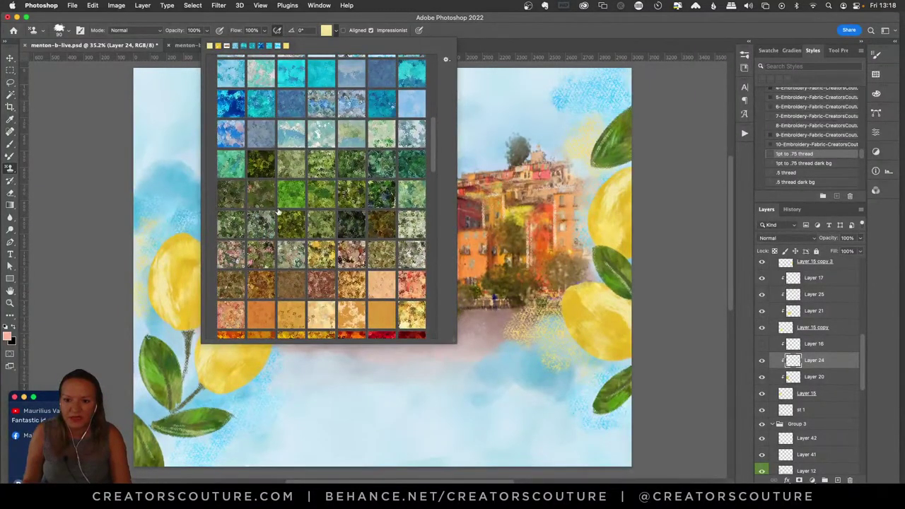
{"action": "left_click", "coordinate": [291, 200]}
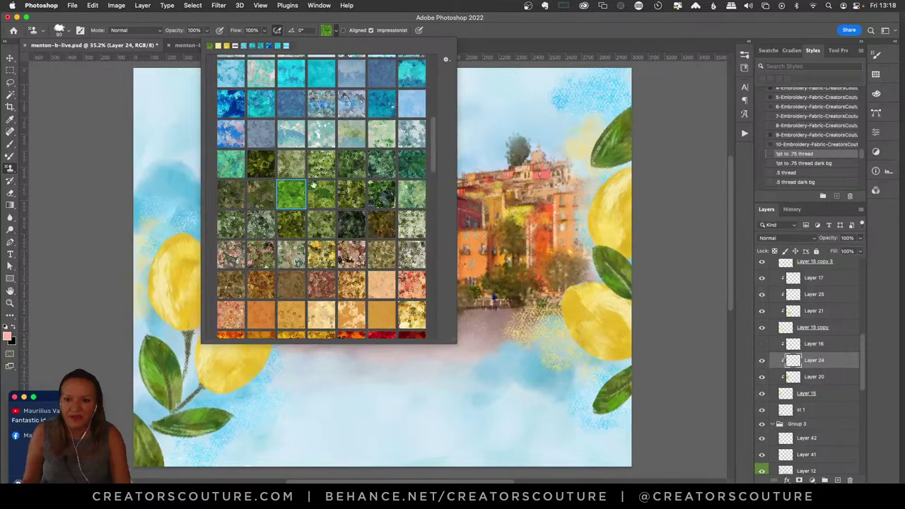
{"action": "left_click", "coordinate": [474, 31]}
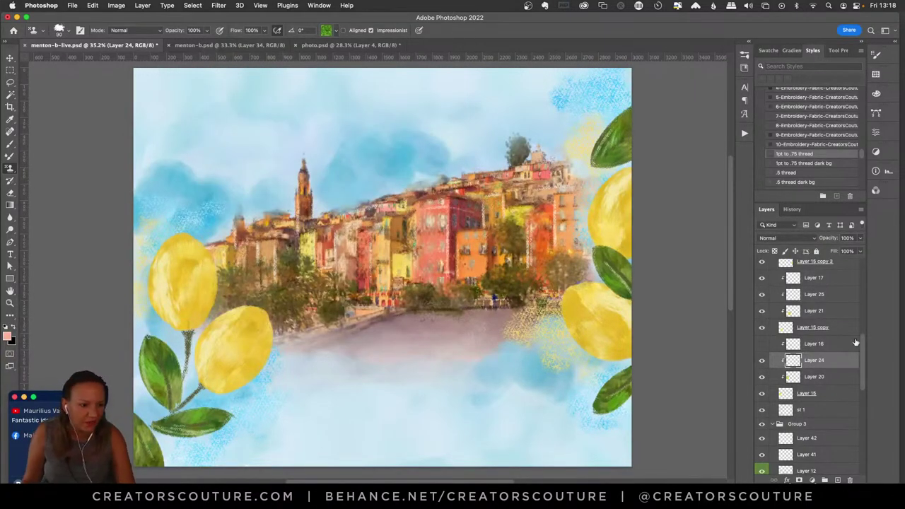
- On Layer 31, paint darker green strokes along the lower-left lemon leaves
{"action": "scroll", "coordinate": [862, 345], "scroll_direction": "up", "scroll_amount": 10}
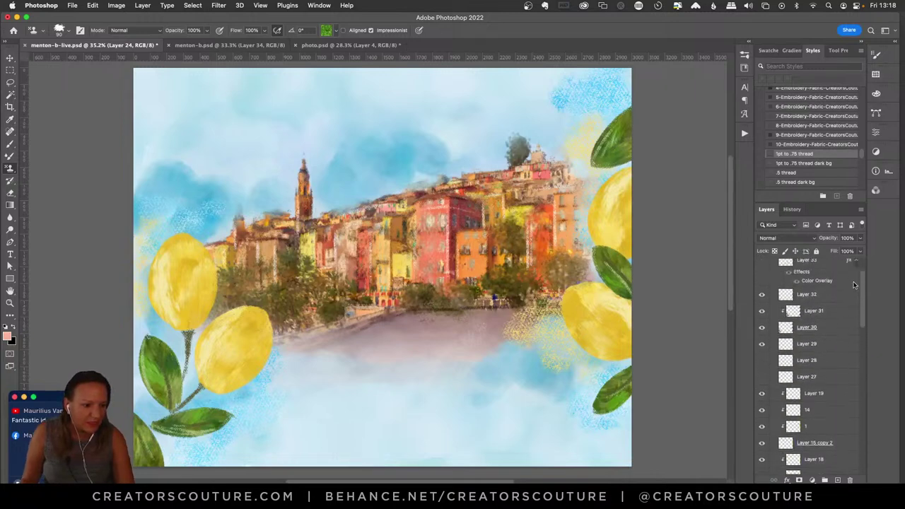
{"action": "left_click", "coordinate": [807, 339]}
{"action": "left_click", "coordinate": [762, 323]}
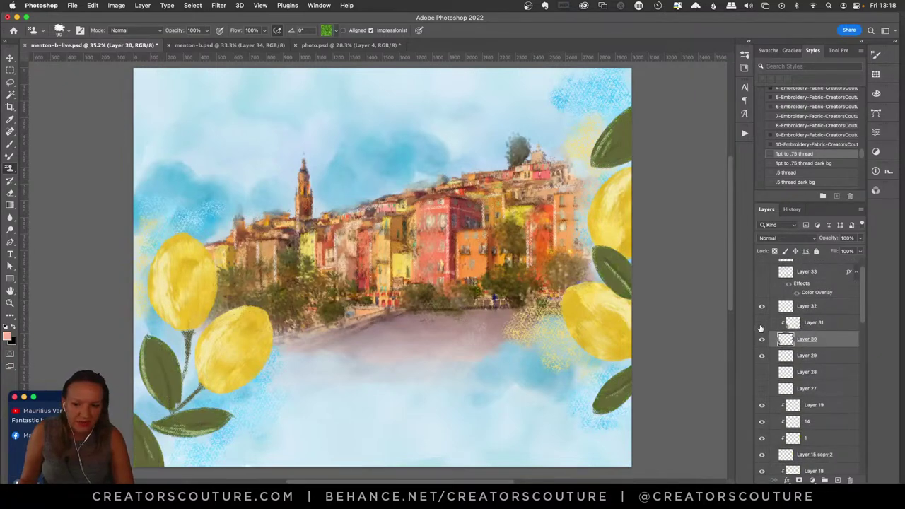
{"action": "left_click", "coordinate": [762, 323]}
{"action": "left_click", "coordinate": [794, 324]}
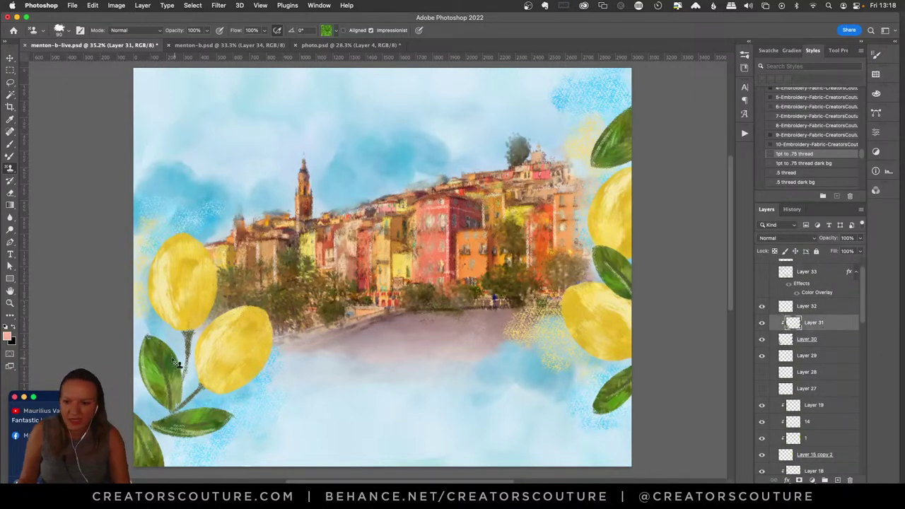
{"action": "mouse_move", "coordinate": [145, 351]}
{"action": "left_mouse_down"}
{"action": "mouse_move", "coordinate": [162, 398]}
{"action": "mouse_move", "coordinate": [167, 356]}
{"action": "mouse_move", "coordinate": [174, 382]}
{"action": "mouse_move", "coordinate": [140, 355]}
{"action": "mouse_move", "coordinate": [161, 405]}
{"action": "mouse_move", "coordinate": [196, 391]}
{"action": "left_mouse_up"}
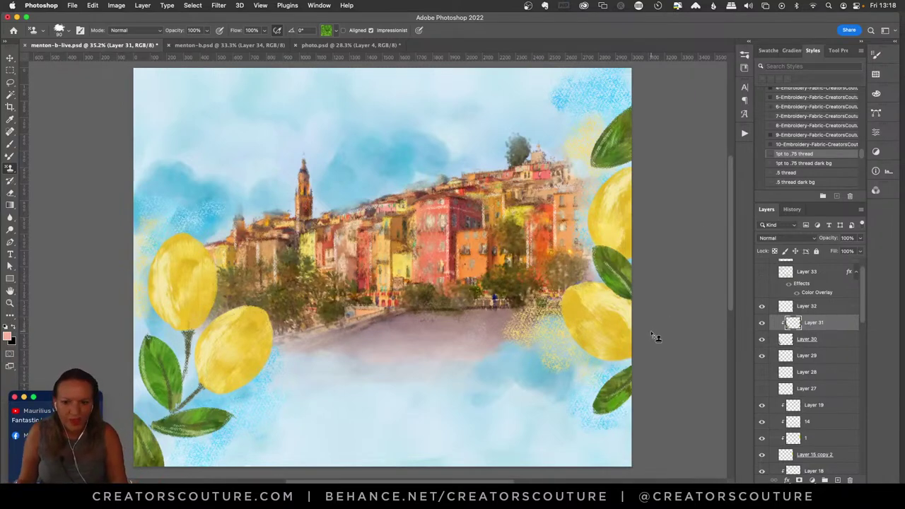
{"action": "scroll", "coordinate": [860, 311], "scroll_direction": "up", "scroll_amount": 2}
{"action": "scroll", "coordinate": [861, 307], "scroll_direction": "up", "scroll_amount": 1}
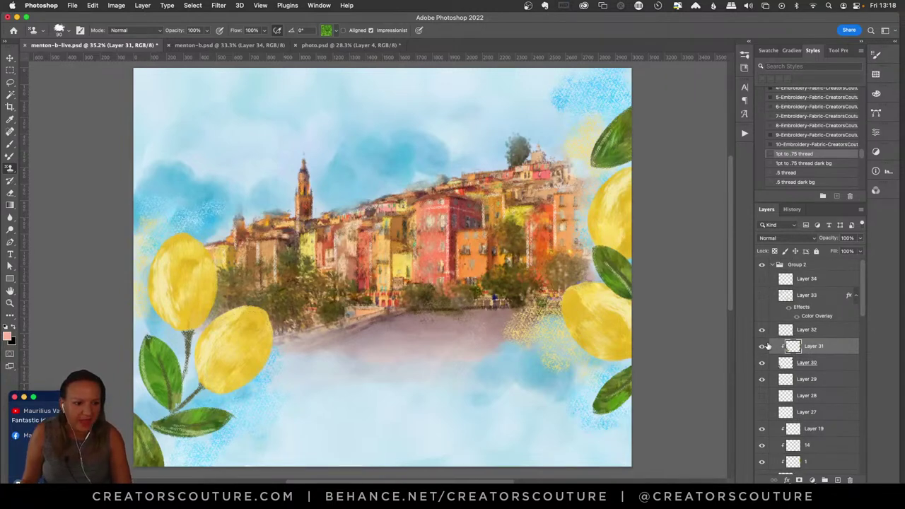
- Compare the leaf strokes on Layers 32 and 31, and keep the Bienvenue a Menton lettering hidden
{"action": "left_click", "coordinate": [762, 330]}
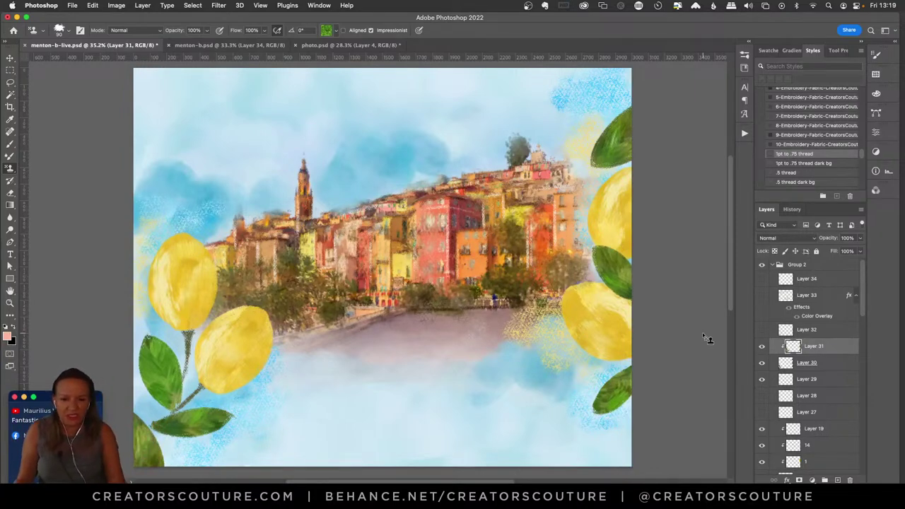
{"action": "left_click", "coordinate": [761, 345]}
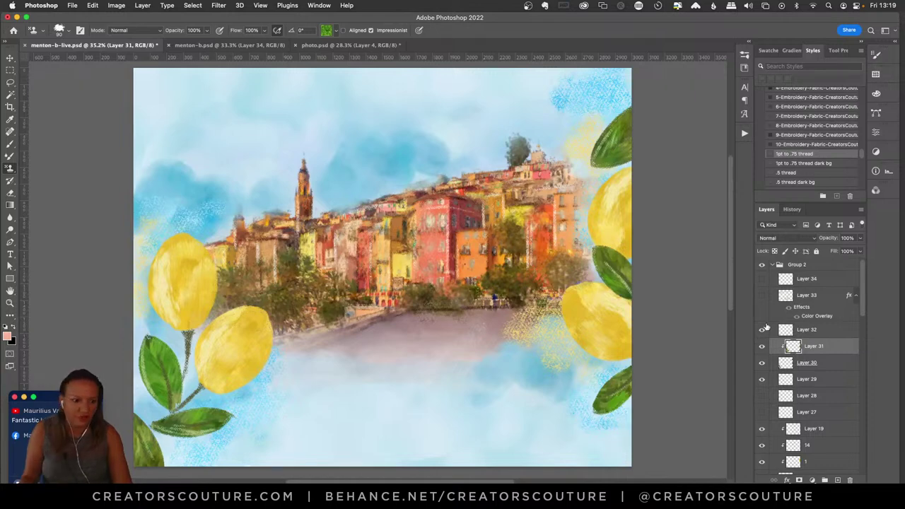
{"action": "left_click", "coordinate": [762, 296]}
{"action": "left_click", "coordinate": [762, 296]}
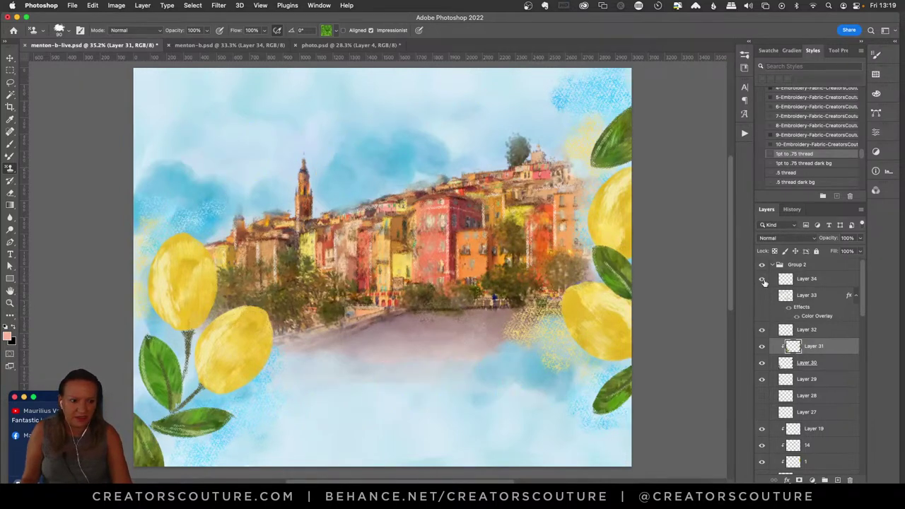
- Compare the lemon highlights on Layers 27 and 28, leave both visible, and save menton-b-live.psd
{"action": "scroll", "coordinate": [860, 312], "scroll_direction": "down", "scroll_amount": 3}
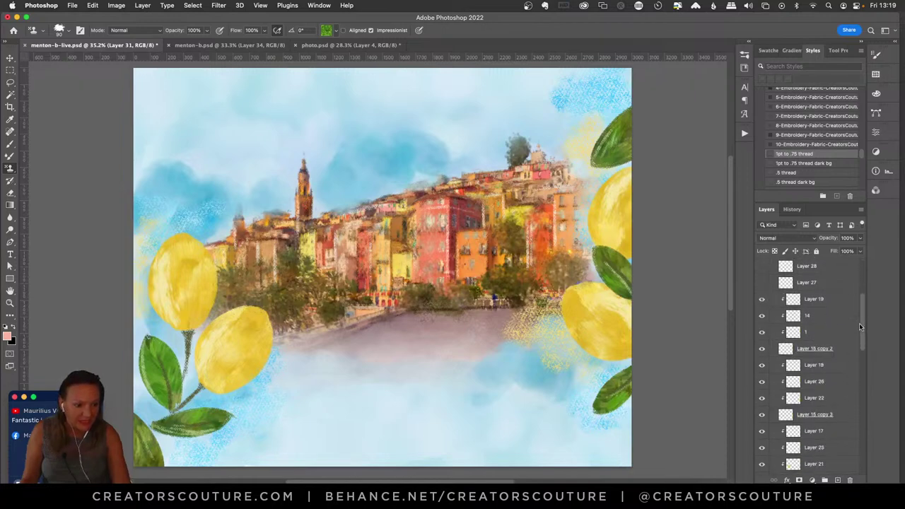
{"action": "left_click", "coordinate": [762, 330]}
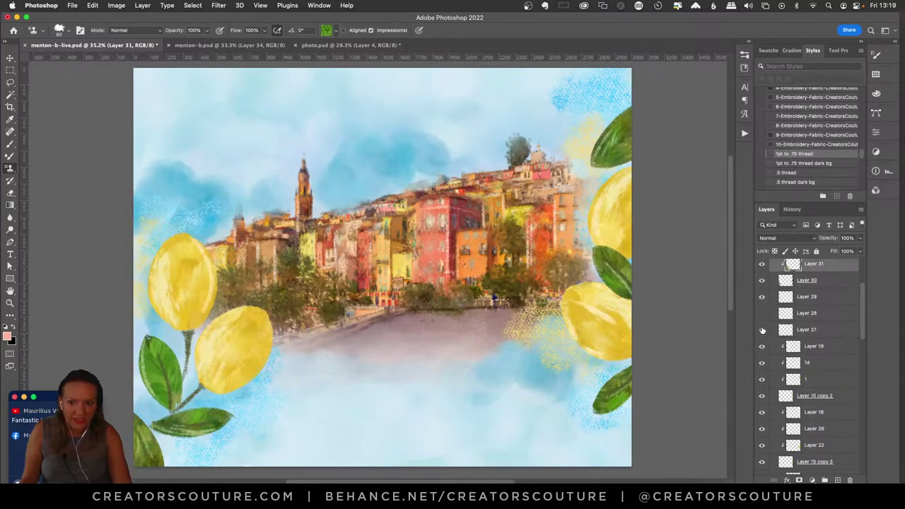
{"action": "left_click", "coordinate": [762, 330]}
{"action": "left_click", "coordinate": [763, 331]}
{"action": "left_click", "coordinate": [762, 314]}
{"action": "left_click", "coordinate": [763, 314]}
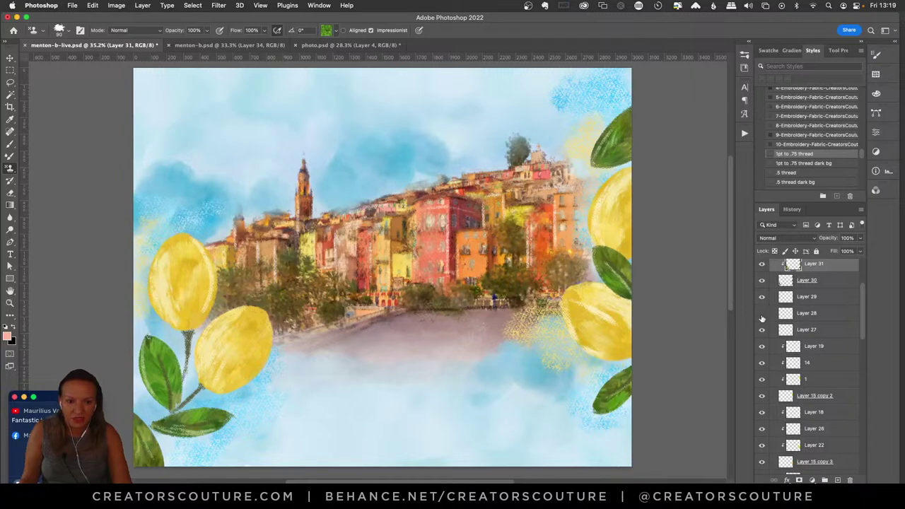
{"action": "left_click", "coordinate": [762, 314]}
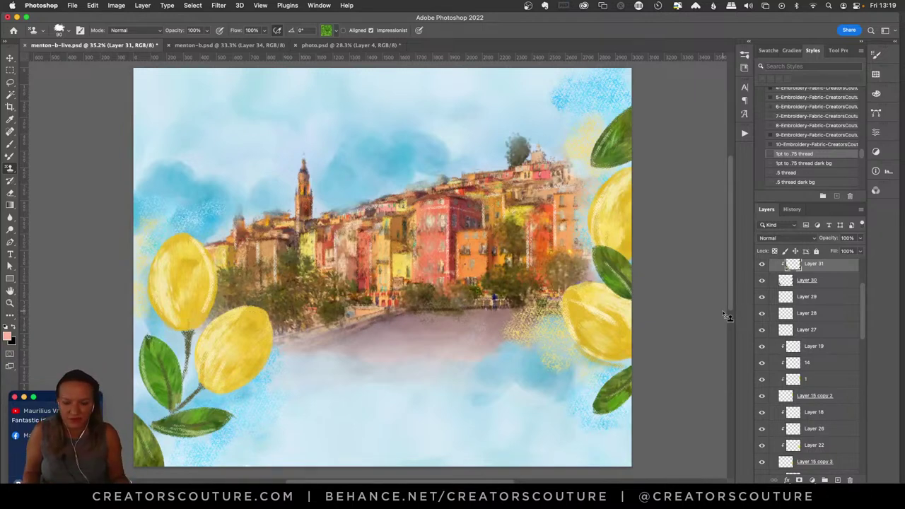
{"action": "key", "text": "super+s"}
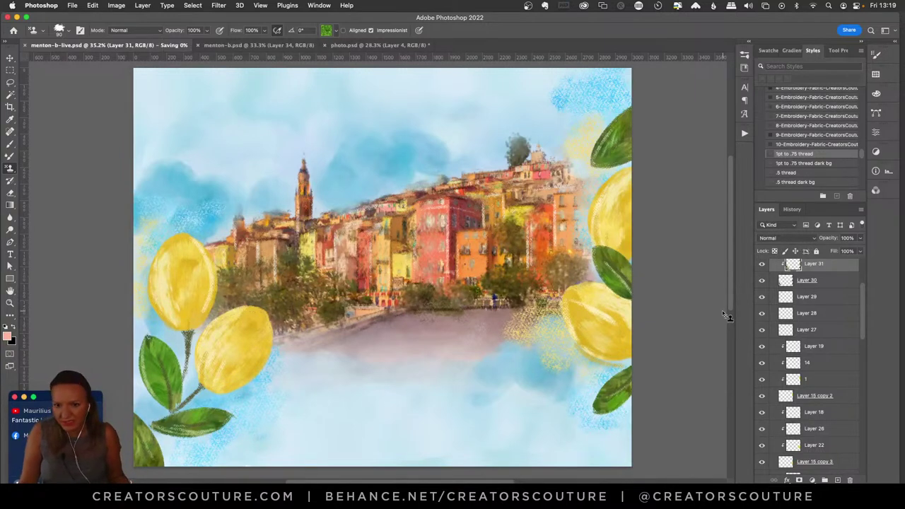
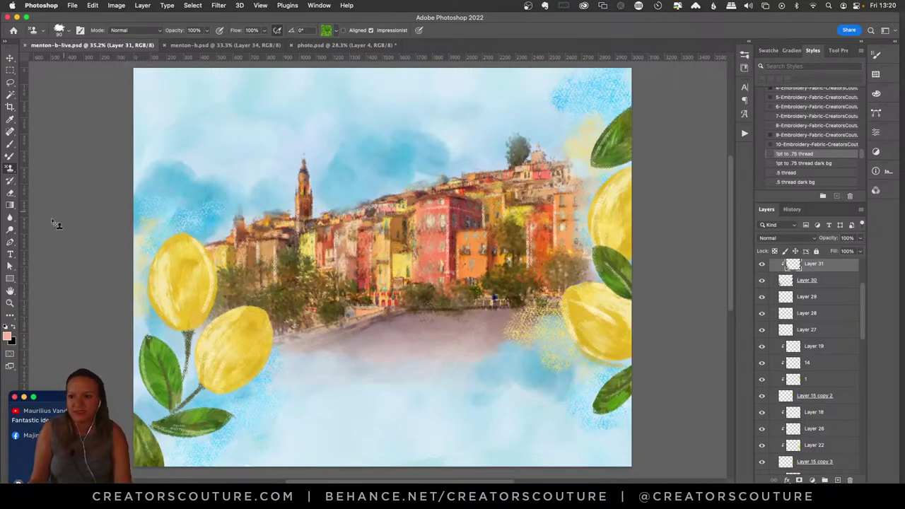
- Zoom out to see the whole Menton painting, then zoom back in slightly on the buildings
{"action": "left_click", "coordinate": [9, 303]}
{"action": "left_click", "coordinate": [407, 223], "text": "alt"}
{"action": "left_click", "coordinate": [395, 246], "text": "alt"}
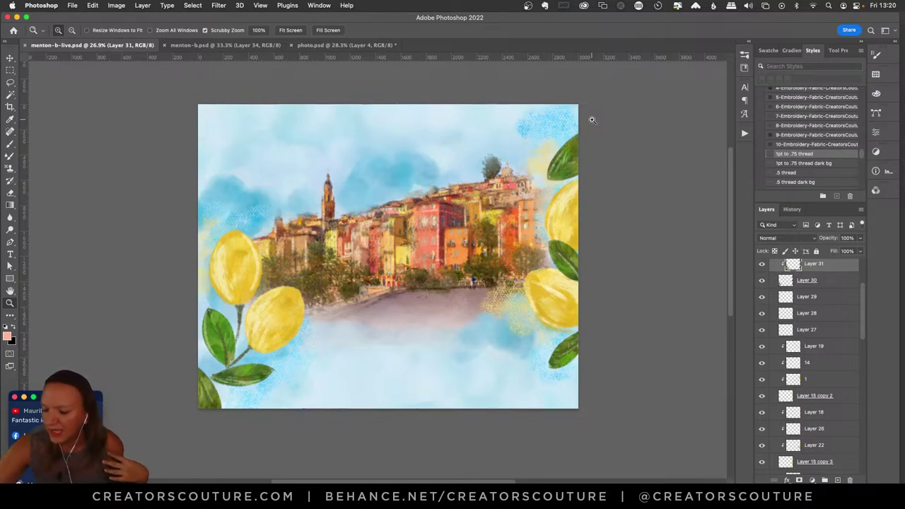
{"action": "left_click", "coordinate": [500, 225]}
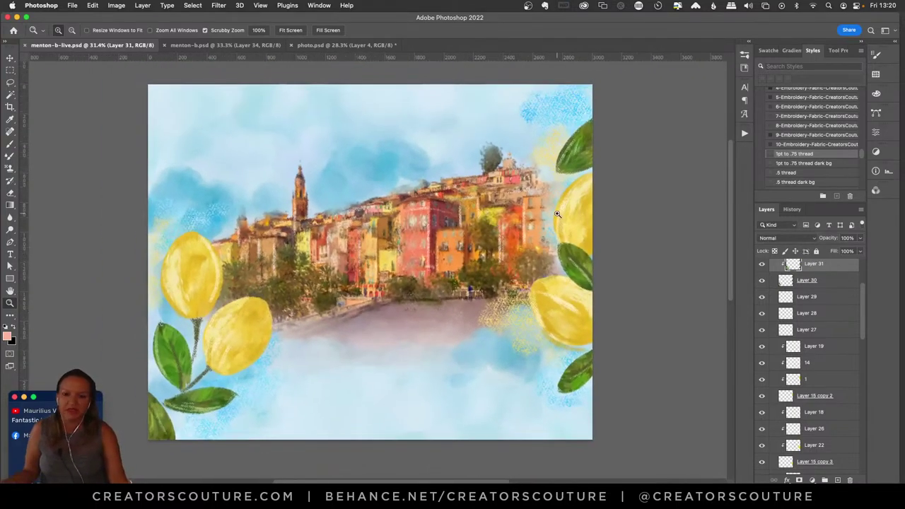
{"action": "left_click_drag", "start_coordinate": [865, 321], "coordinate": [843, 415]}
{"action": "scroll", "coordinate": [851, 393], "scroll_direction": "up", "scroll_amount": 7}
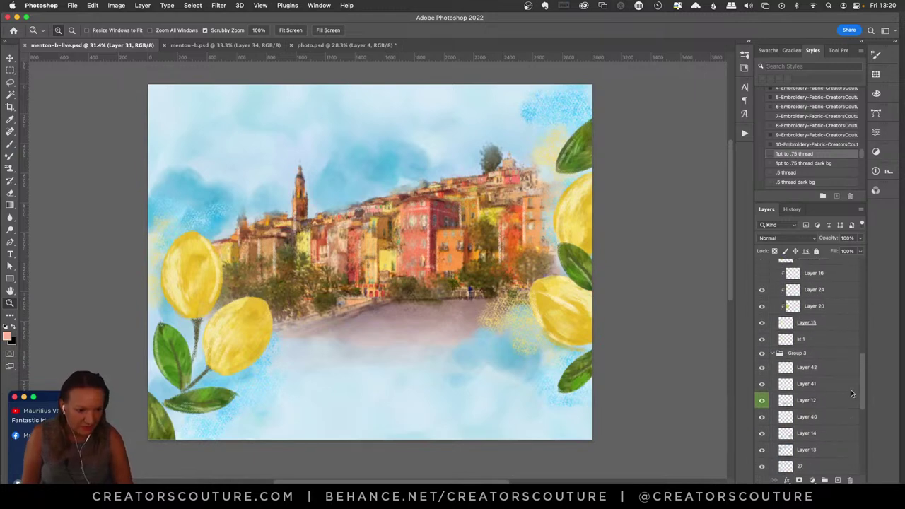
- Toggle the st 1 texture layer off and on to compare, leaving it visible and selected
{"action": "left_click", "coordinate": [761, 364]}
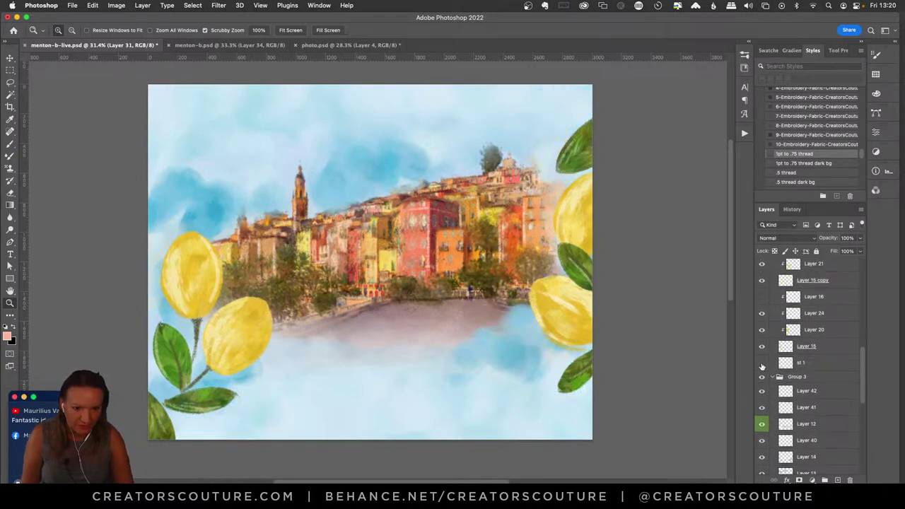
{"action": "left_click", "coordinate": [761, 363]}
{"action": "left_click", "coordinate": [762, 367]}
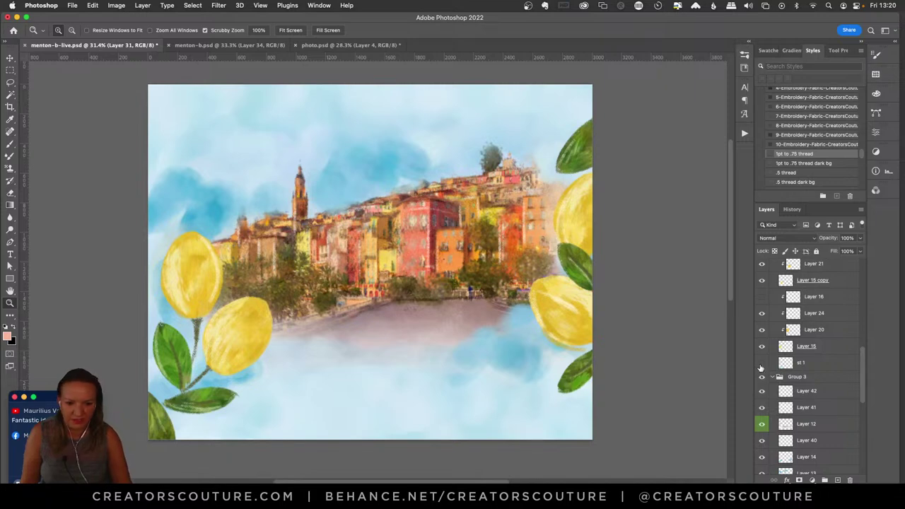
{"action": "left_click", "coordinate": [763, 365]}
{"action": "left_click", "coordinate": [815, 368]}
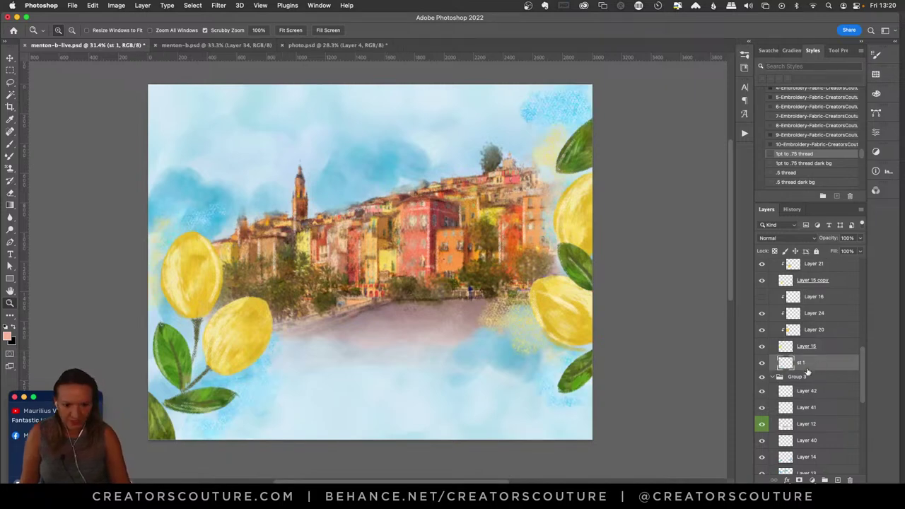
- Switch to the Pattern Stamp tool with the Subtle Texture 1 brush at 125 px
{"action": "left_click", "coordinate": [10, 169]}
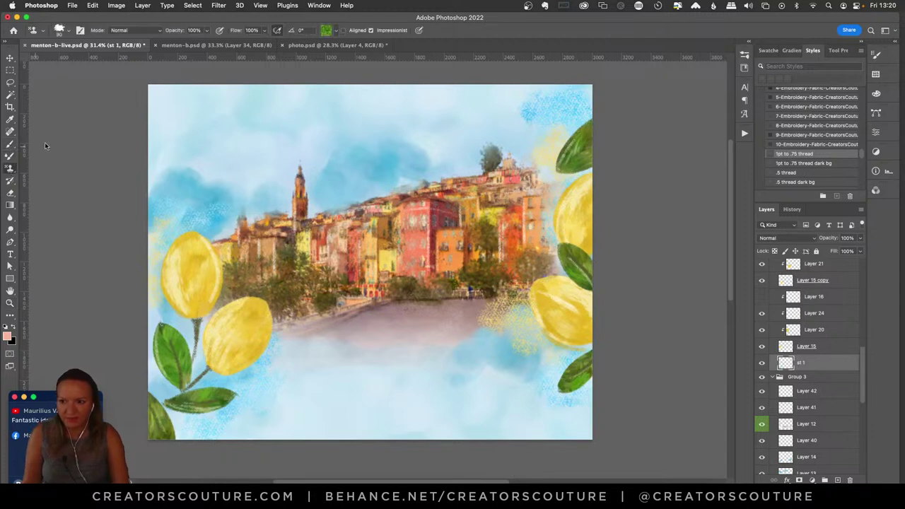
{"action": "left_click", "coordinate": [744, 57]}
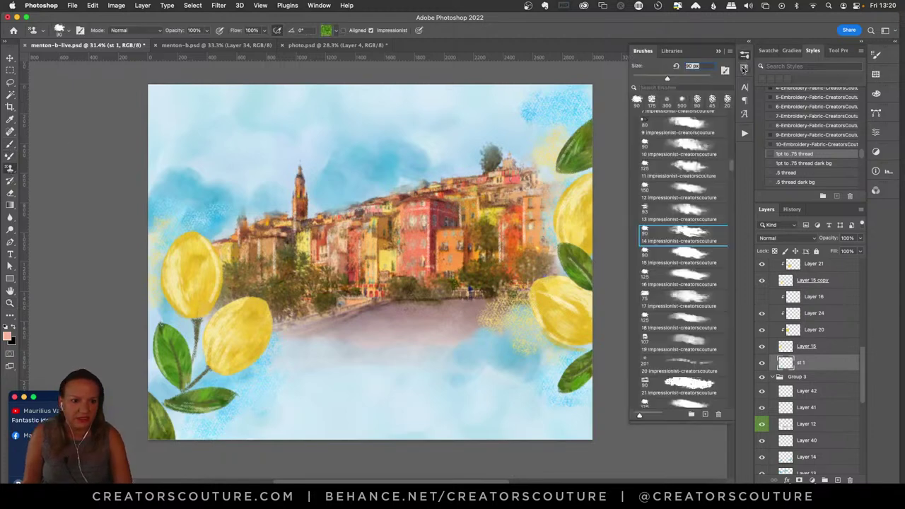
{"action": "scroll", "coordinate": [710, 248], "scroll_direction": "down", "scroll_amount": 20}
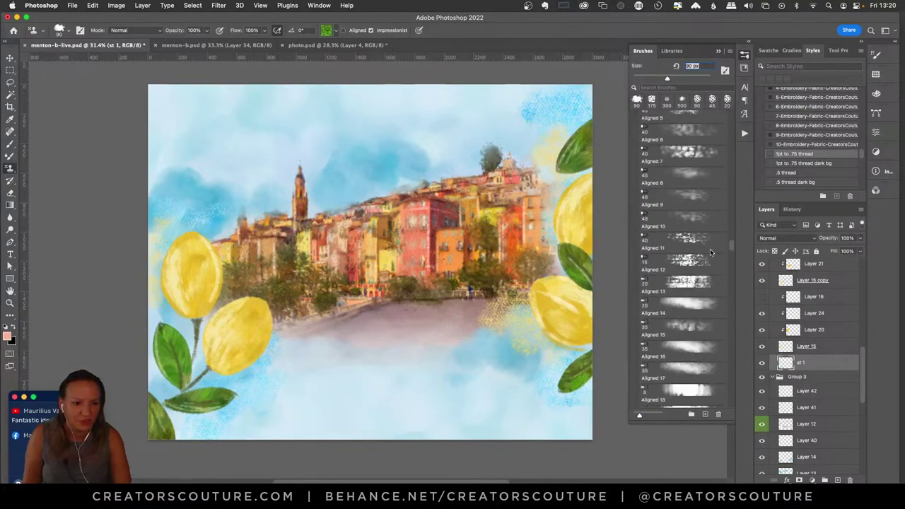
{"action": "scroll", "coordinate": [694, 311], "scroll_direction": "down", "scroll_amount": 15}
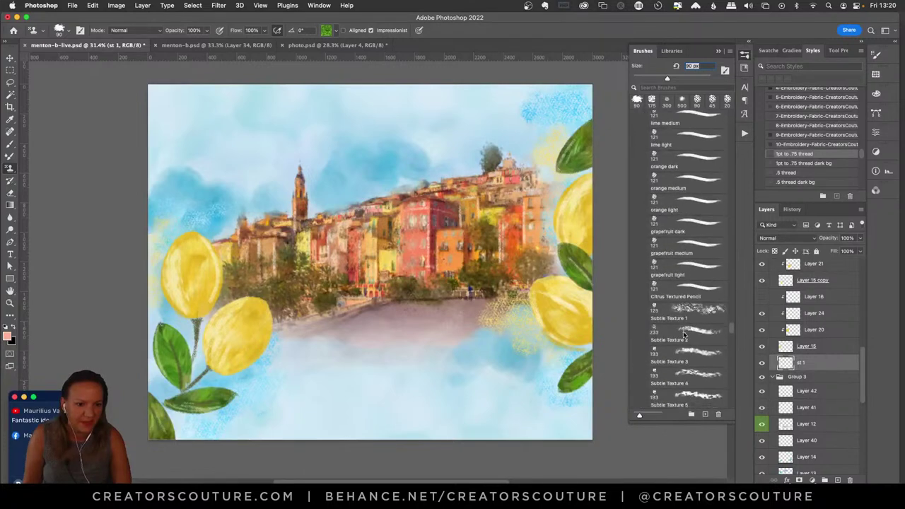
{"action": "scroll", "coordinate": [683, 340], "scroll_direction": "up", "scroll_amount": 1}
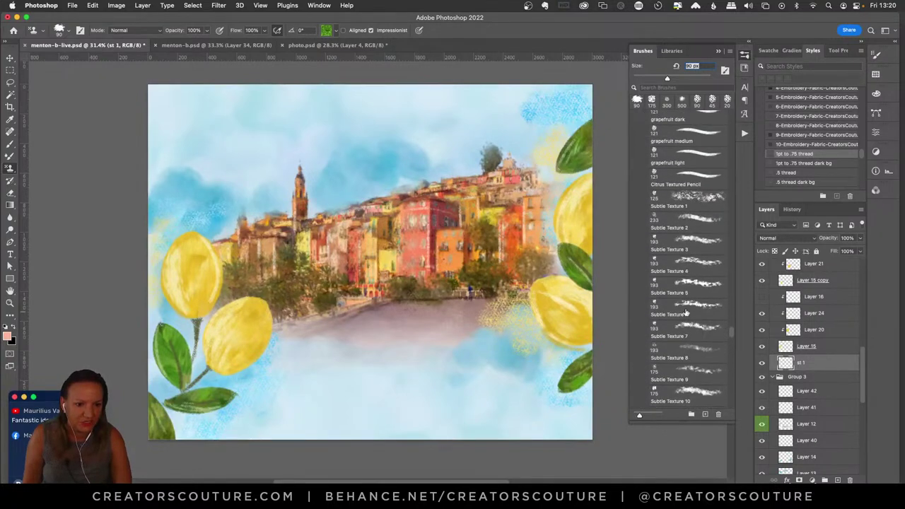
{"action": "left_click", "coordinate": [690, 203]}
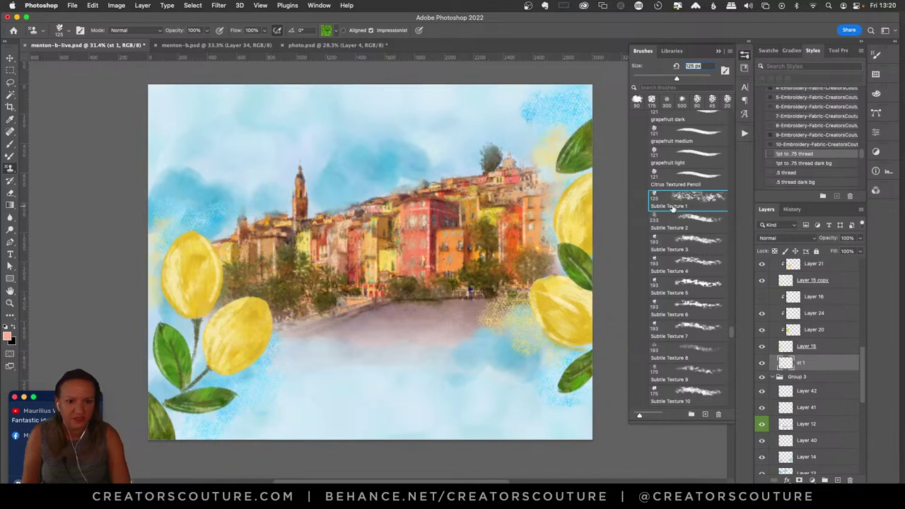
- Choose a light-blue watercolour pattern and stamp a faint blue patch into the lower sky
{"action": "left_click", "coordinate": [327, 31]}
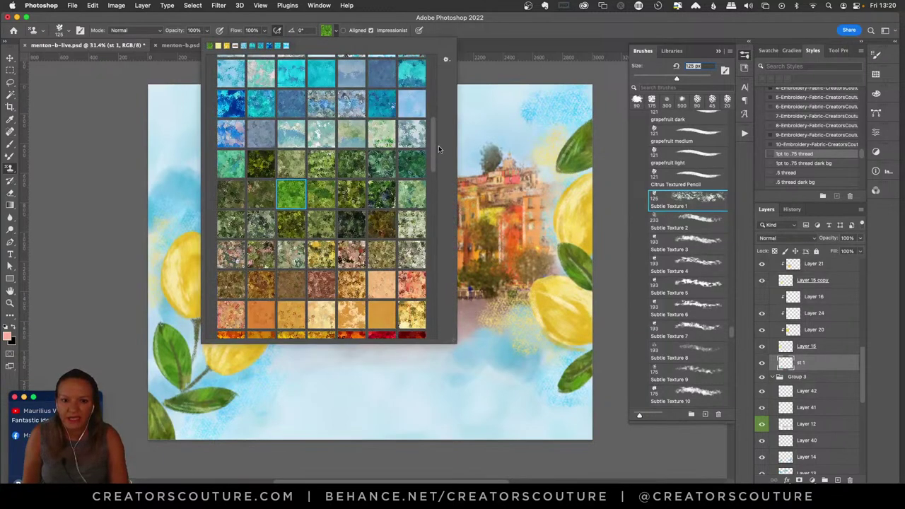
{"action": "scroll", "coordinate": [431, 137], "scroll_direction": "up", "scroll_amount": 3}
{"action": "left_click", "coordinate": [231, 140]}
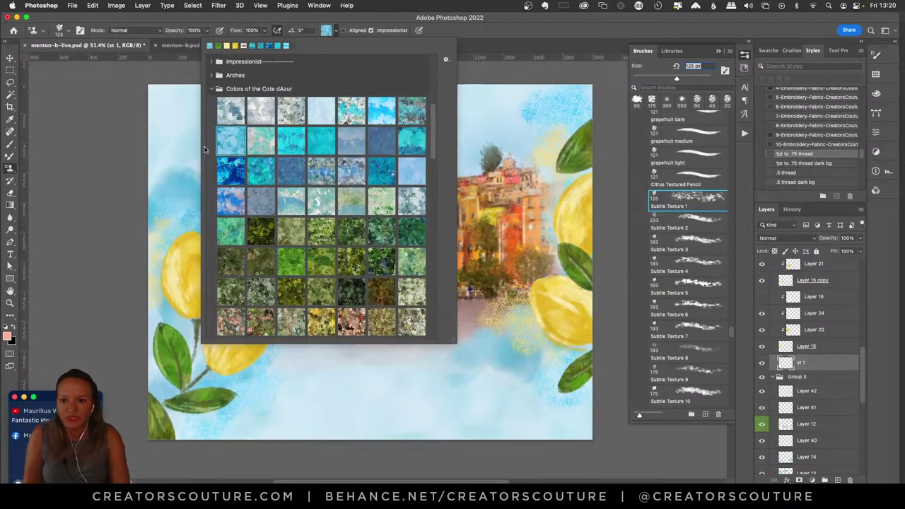
{"action": "left_click", "coordinate": [378, 35]}
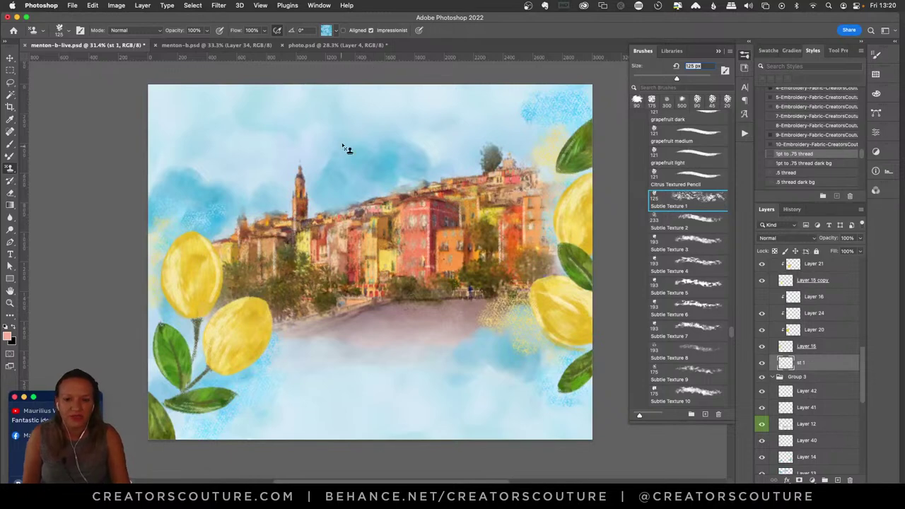
{"action": "mouse_move", "coordinate": [346, 150]}
{"action": "left_mouse_down"}
{"action": "mouse_move", "coordinate": [340, 124]}
{"action": "mouse_move", "coordinate": [306, 168]}
{"action": "mouse_move", "coordinate": [348, 171]}
{"action": "mouse_move", "coordinate": [261, 146]}
{"action": "mouse_move", "coordinate": [262, 205]}
{"action": "mouse_move", "coordinate": [247, 154]}
{"action": "left_mouse_up"}
{"action": "key", "text": "super+z"}
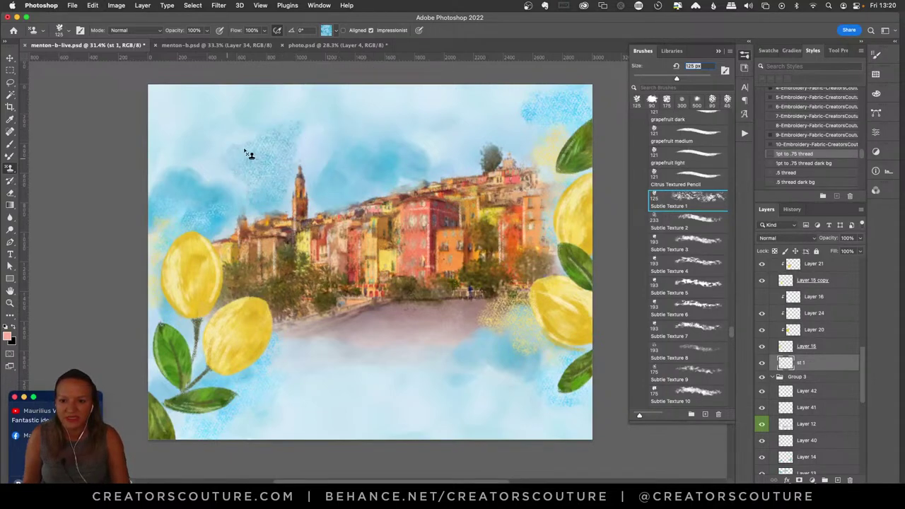
{"action": "key", "text": "super+z"}
{"action": "left_click", "coordinate": [329, 31]}
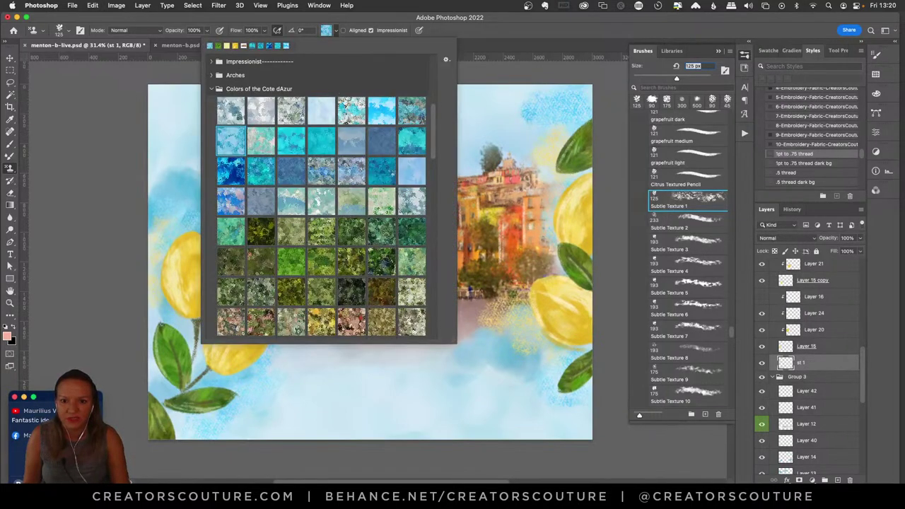
{"action": "key", "text": "Return"}
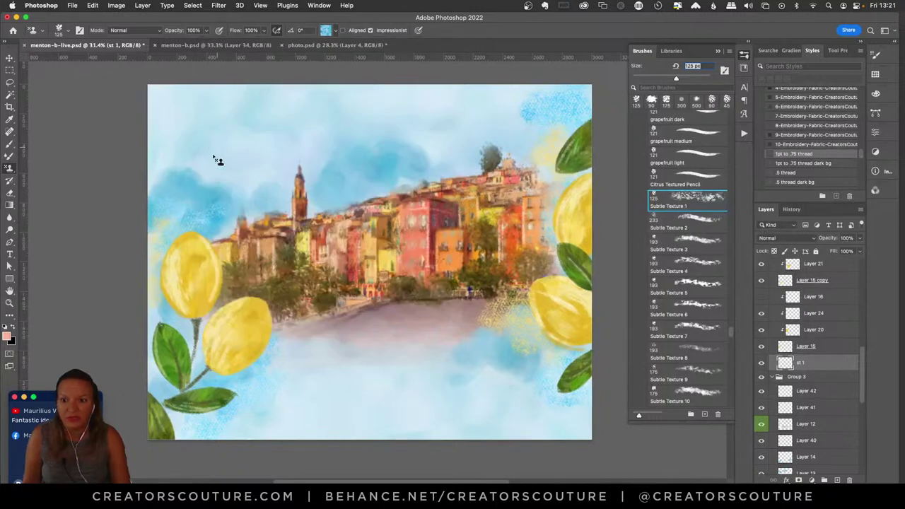
{"action": "mouse_move", "coordinate": [216, 159]}
{"action": "left_mouse_down"}
{"action": "mouse_move", "coordinate": [224, 186]}
{"action": "mouse_move", "coordinate": [250, 198]}
{"action": "left_mouse_up"}
{"action": "key", "text": "super+z"}
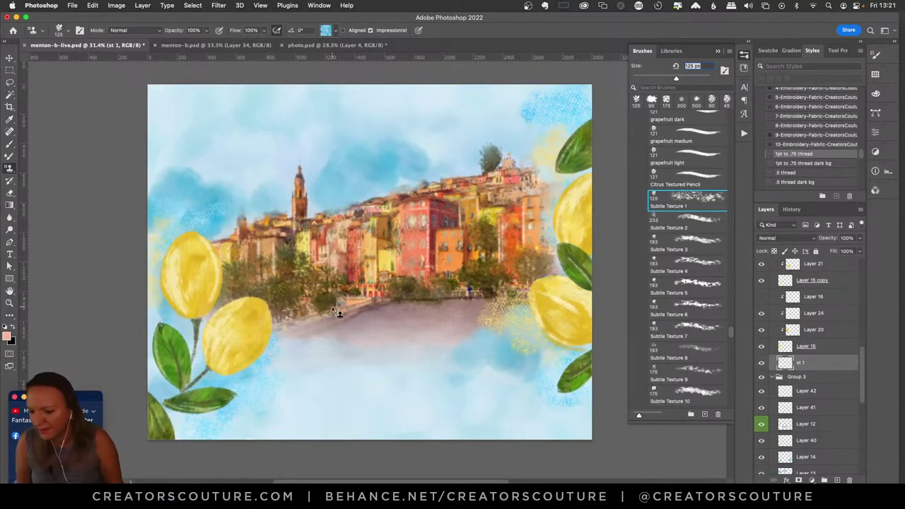
{"action": "left_click_drag", "start_coordinate": [290, 373], "coordinate": [297, 434]}
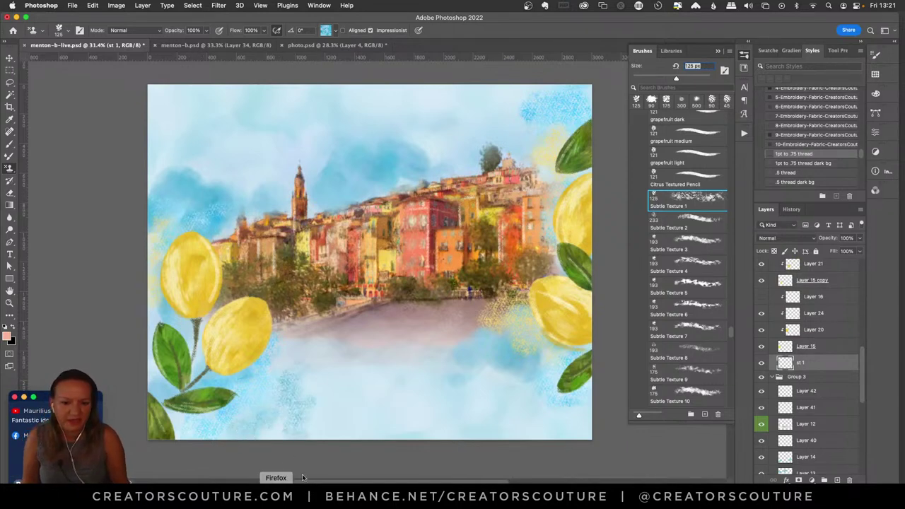
- Load a pale yellow pattern from the citrus-colors set
{"action": "left_click", "coordinate": [332, 29]}
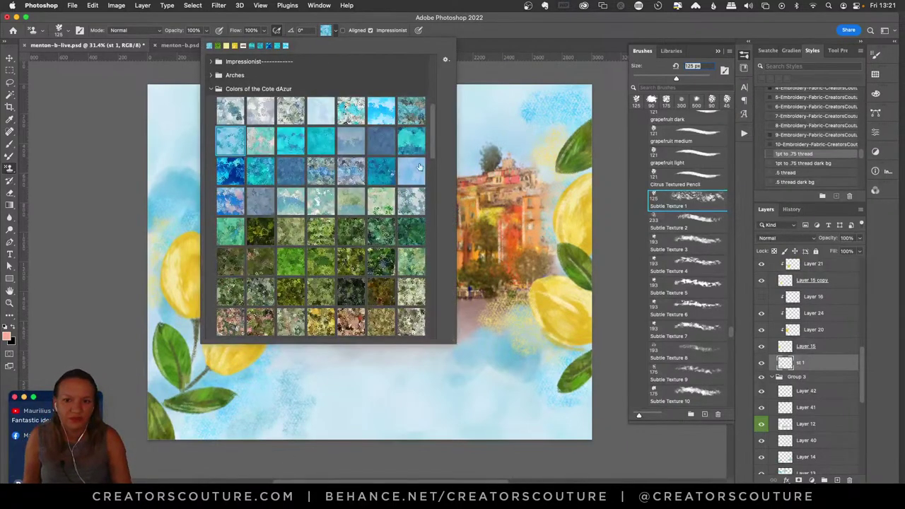
{"action": "left_click_drag", "start_coordinate": [431, 137], "coordinate": [415, 241]}
{"action": "scroll", "coordinate": [415, 241], "scroll_direction": "down", "scroll_amount": 10}
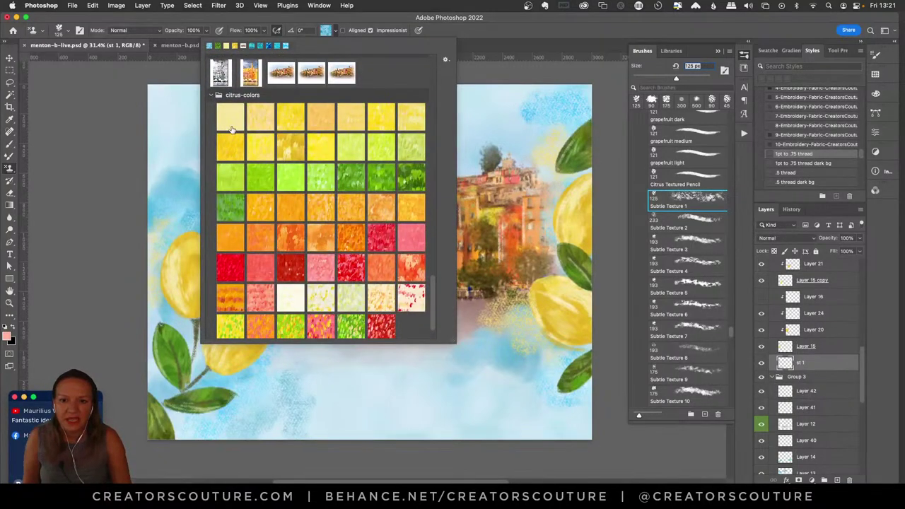
{"action": "left_click", "coordinate": [411, 117]}
{"action": "key", "text": "Return"}
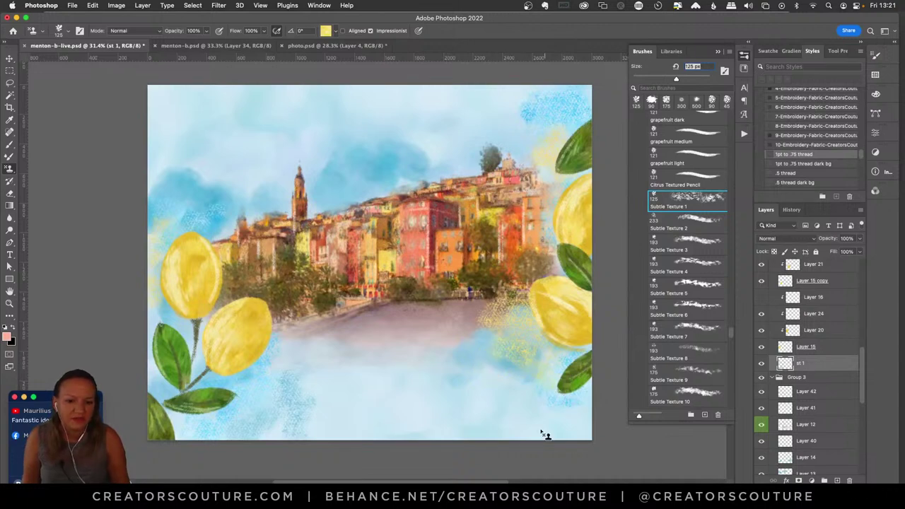
- Stamp a yellow citrus stroke into the sky just below the right-hand lemons
{"action": "left_click_drag", "start_coordinate": [503, 346], "coordinate": [532, 357]}
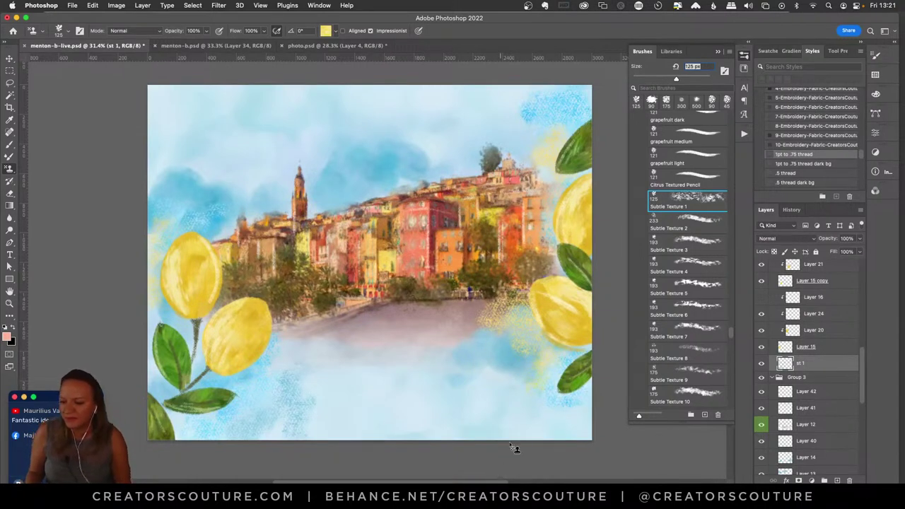
{"action": "left_click_drag", "start_coordinate": [869, 385], "coordinate": [849, 253]}
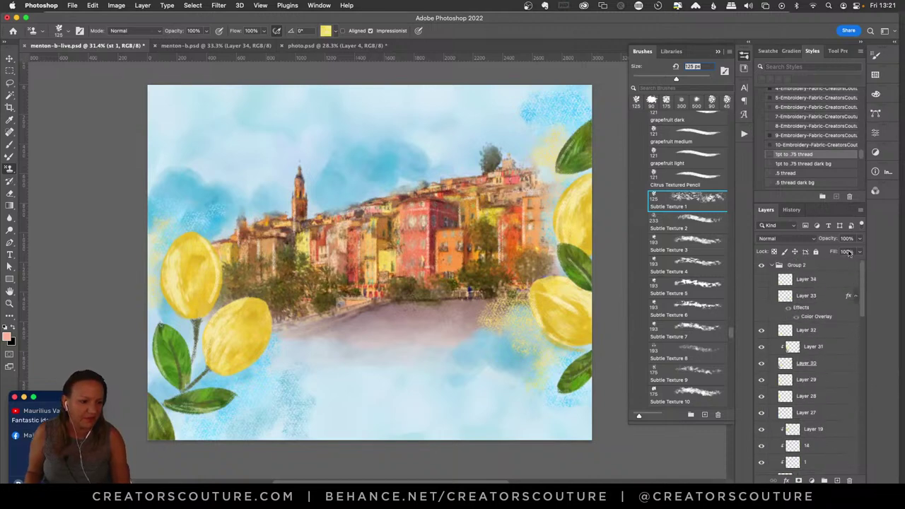
- Toggle the yellow hand-lettering on and off to compare, leaving it hidden
{"action": "left_click", "coordinate": [761, 297]}
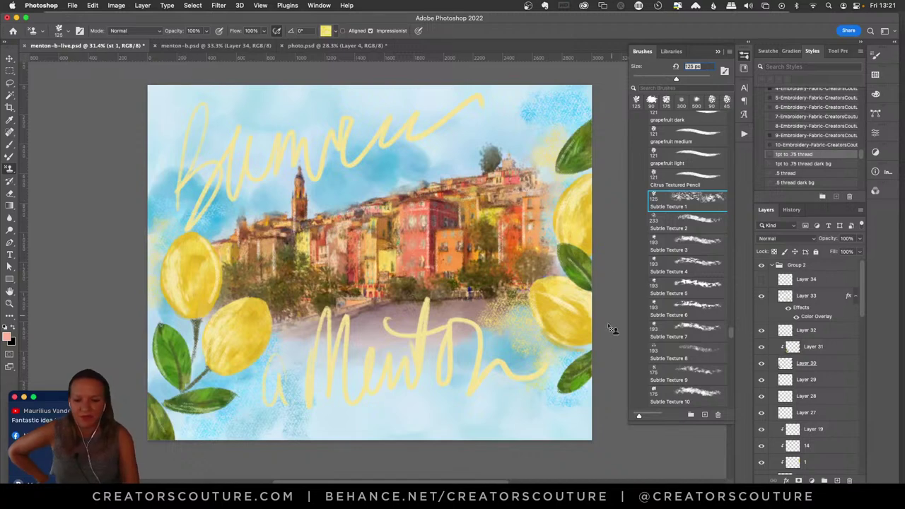
{"action": "left_click", "coordinate": [761, 297]}
{"action": "left_click", "coordinate": [761, 297]}
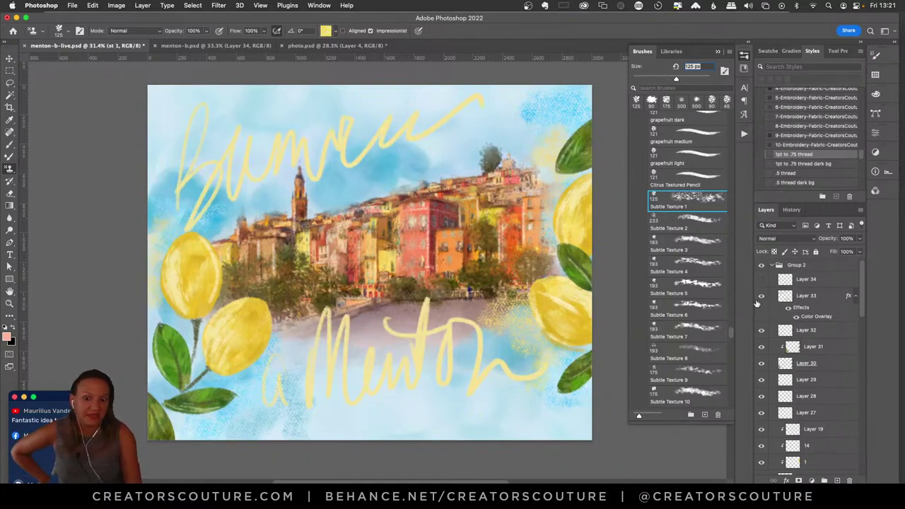
{"action": "left_click", "coordinate": [761, 297]}
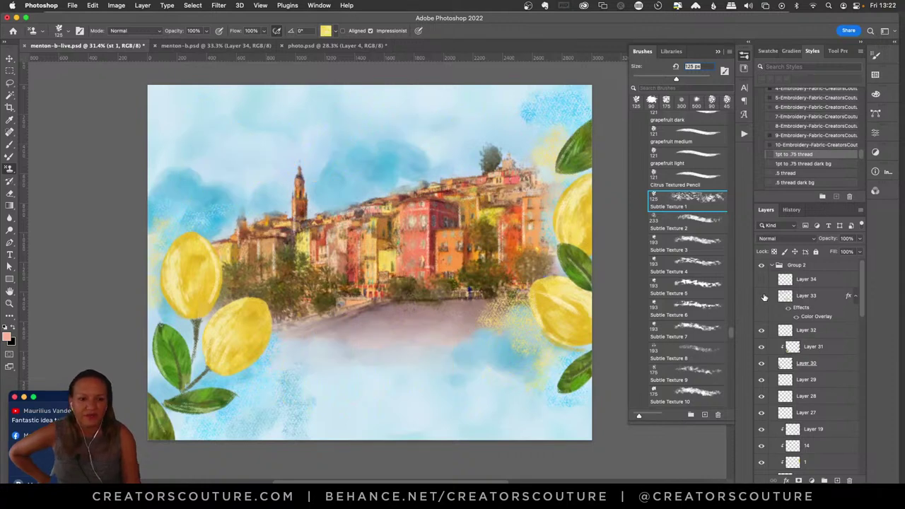
{"action": "left_click", "coordinate": [761, 297]}
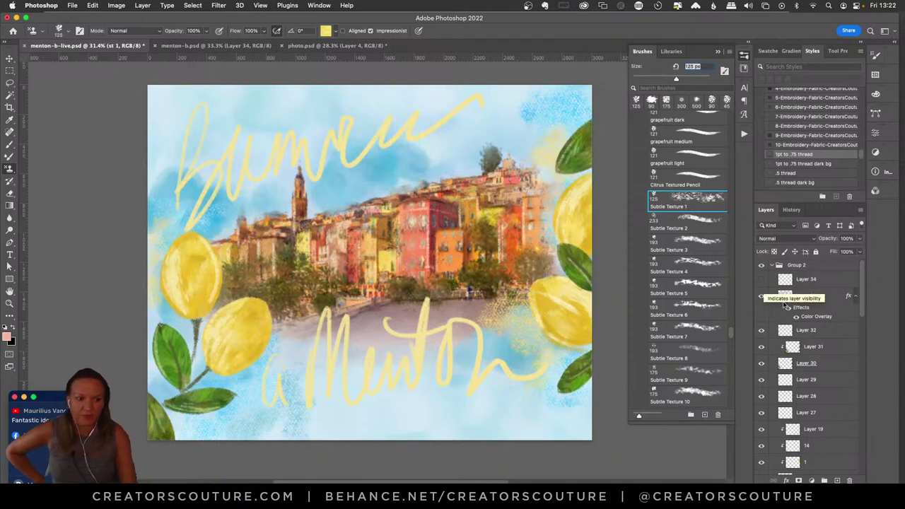
{"action": "left_click", "coordinate": [762, 297]}
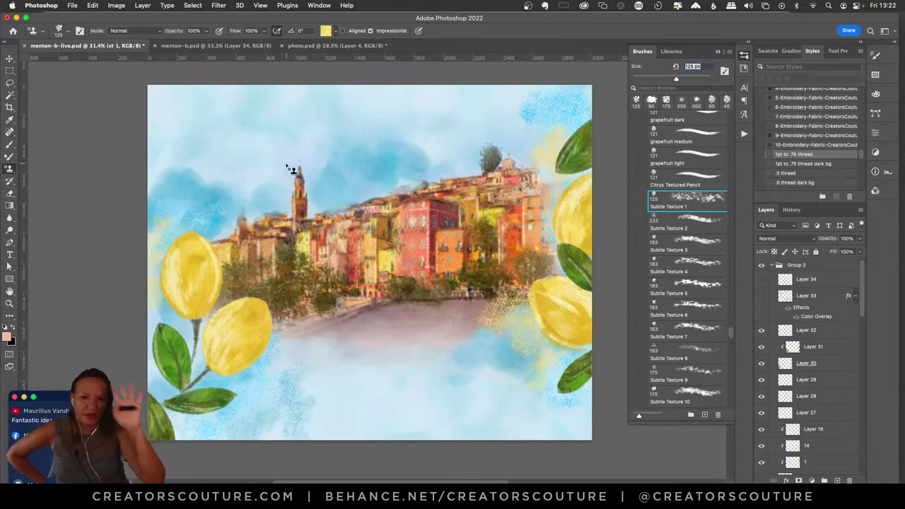
- Collapse Group 2, compare with Group 3 hidden, select Group 3, and save the document
{"action": "left_click", "coordinate": [773, 266]}
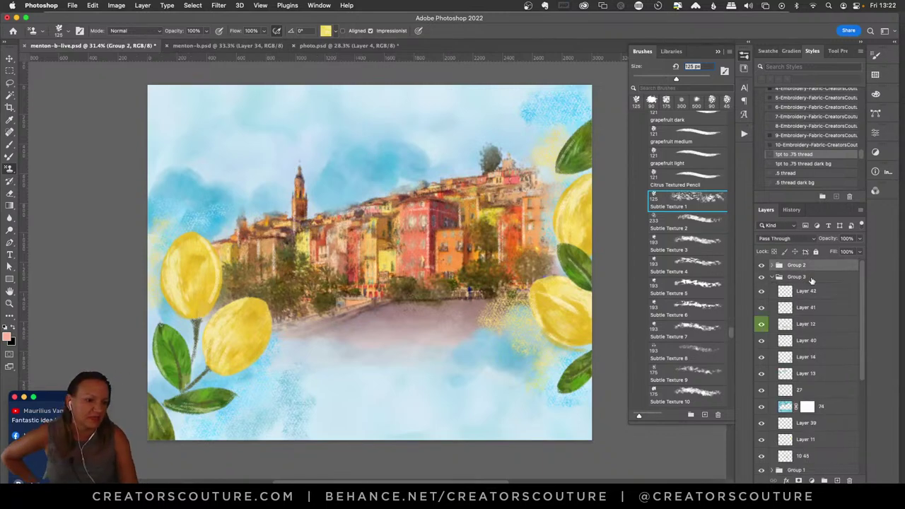
{"action": "left_click", "coordinate": [762, 278]}
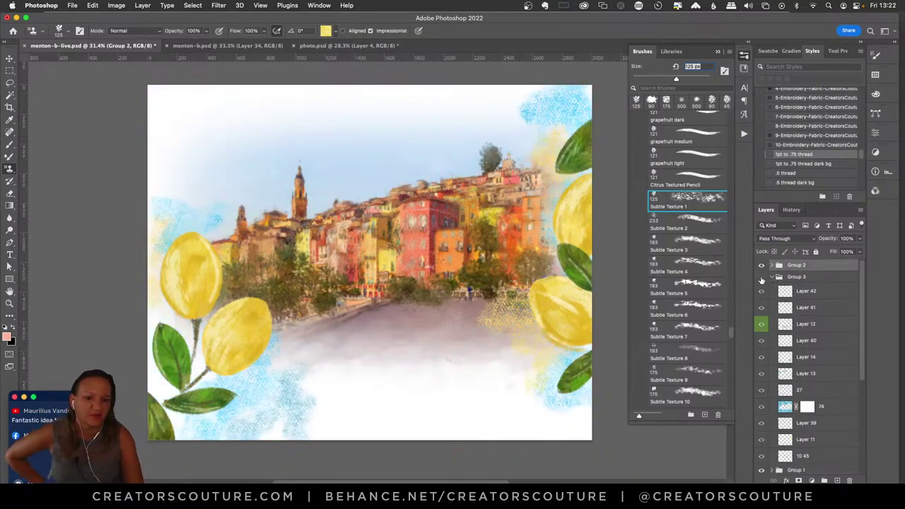
{"action": "left_click", "coordinate": [762, 277]}
{"action": "left_click", "coordinate": [801, 280]}
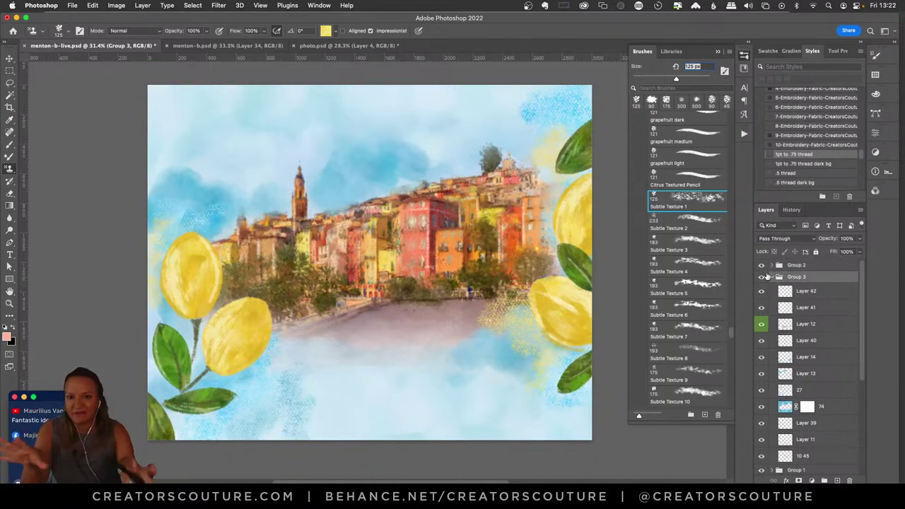
{"action": "key", "text": "super+s"}
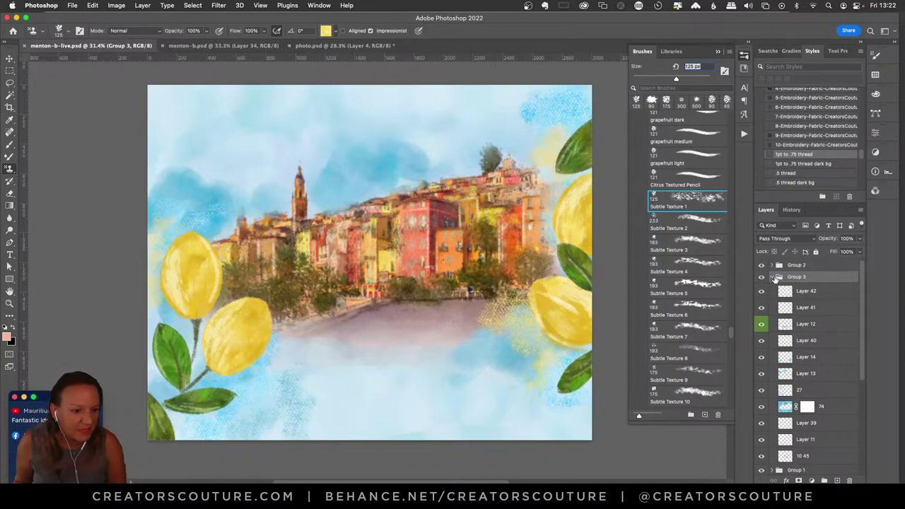
- Collapse Group 3 and toggle its blue washes off and on to compare the sky
{"action": "left_click", "coordinate": [777, 277]}
{"action": "left_click", "coordinate": [762, 278]}
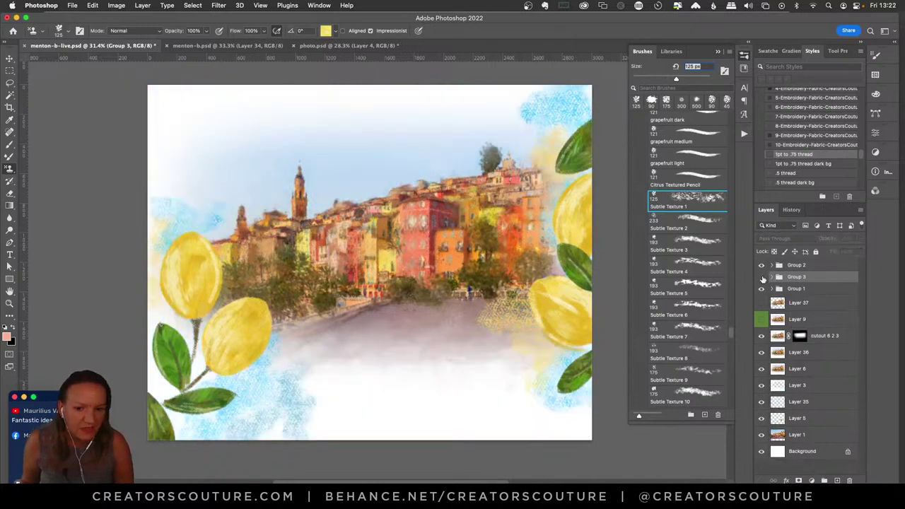
{"action": "left_click", "coordinate": [763, 278]}
{"action": "left_click", "coordinate": [762, 278]}
{"action": "left_click", "coordinate": [762, 277]}
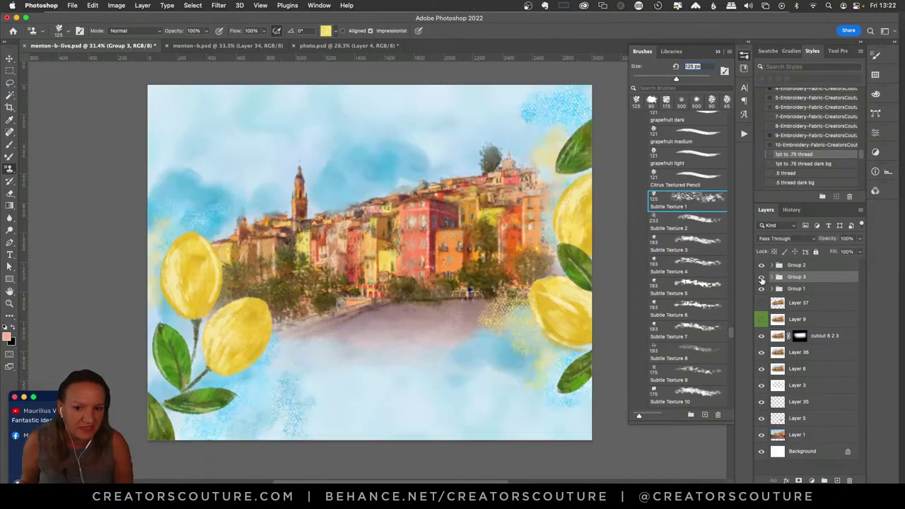
{"action": "left_click", "coordinate": [761, 278]}
{"action": "left_click", "coordinate": [762, 278]}
- Select and show Group 1, then add Layer 43 and Layer 44 above it
{"action": "left_click", "coordinate": [773, 291]}
{"action": "left_click", "coordinate": [762, 290]}
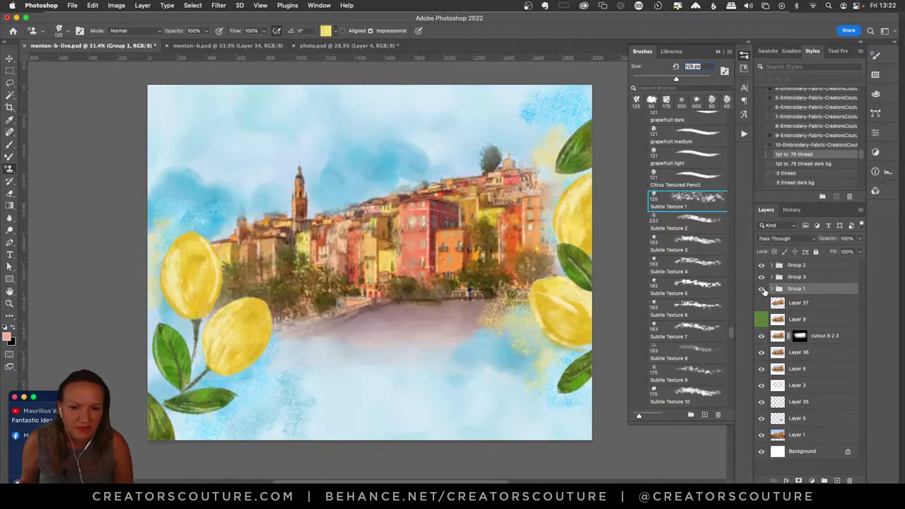
{"action": "left_click", "coordinate": [838, 480]}
{"action": "left_click", "coordinate": [838, 481]}
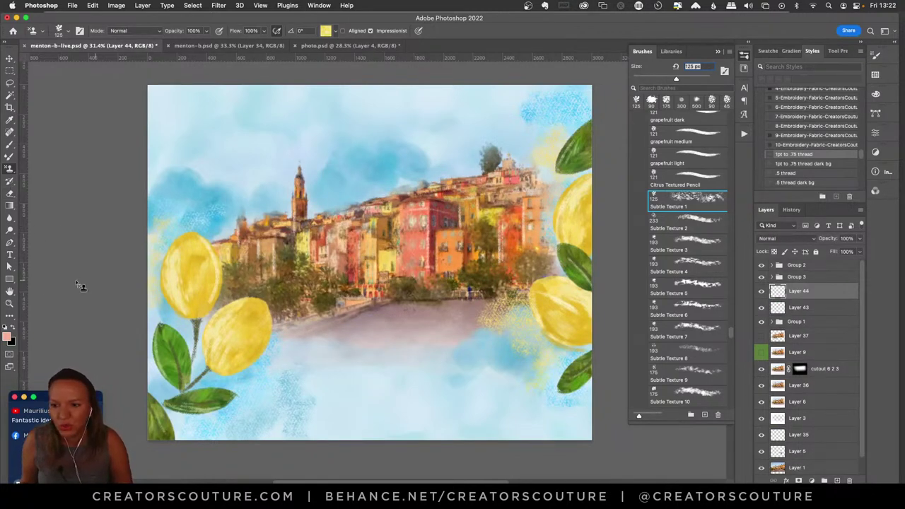
- Switch to impressionist pattern stamping and choose the town photo as the pattern
{"action": "left_click", "coordinate": [9, 302]}
{"action": "mouse_move", "coordinate": [400, 214]}
{"action": "left_mouse_down"}
{"action": "mouse_move", "coordinate": [424, 208]}
{"action": "mouse_move", "coordinate": [415, 208]}
{"action": "left_mouse_up"}
{"action": "left_click_drag", "start_coordinate": [415, 241], "coordinate": [324, 197]}
{"action": "left_click", "coordinate": [7, 169]}
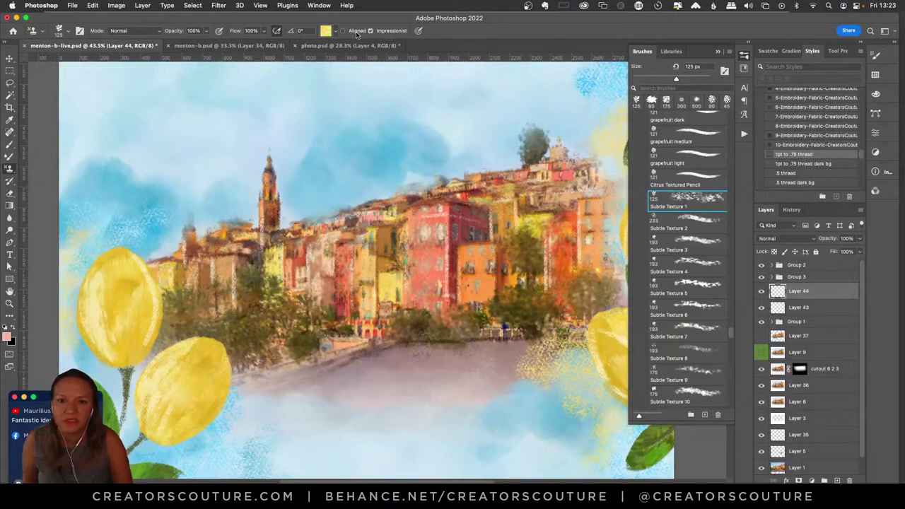
{"action": "left_click", "coordinate": [326, 32]}
{"action": "scroll", "coordinate": [417, 318], "scroll_direction": "down", "scroll_amount": 2}
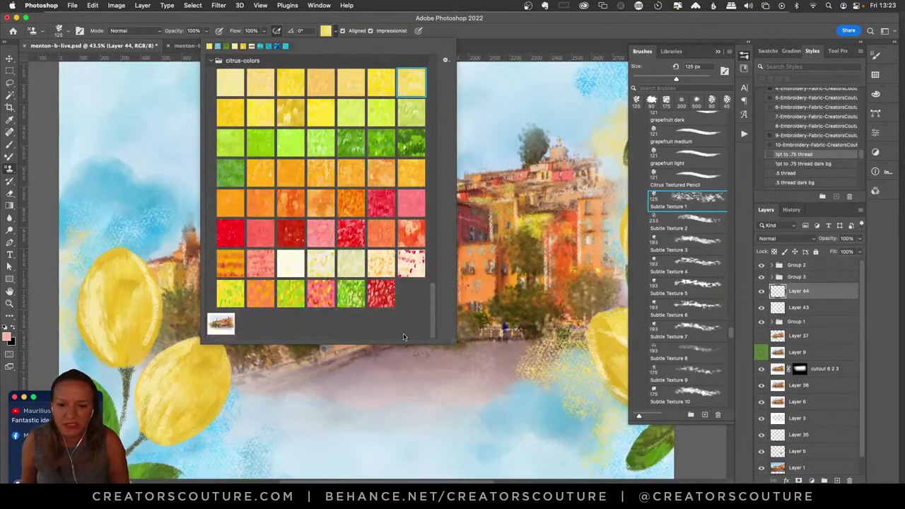
{"action": "left_click", "coordinate": [225, 331]}
{"action": "left_click", "coordinate": [657, 28]}
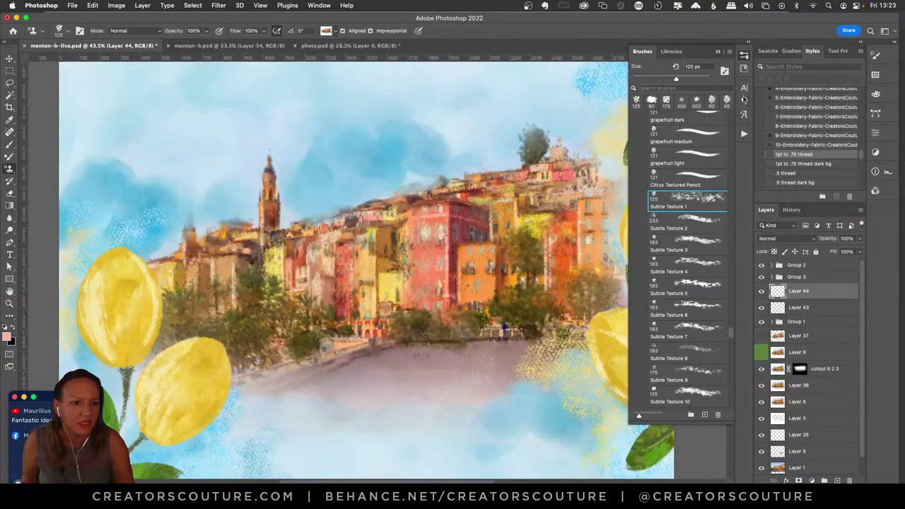
- Collapse the brushWERK and impressionist V2 folders and select the Aligned 40 brush at 30 px
{"action": "mouse_move", "coordinate": [728, 336]}
{"action": "left_mouse_down"}
{"action": "mouse_move", "coordinate": [722, 165]}
{"action": "mouse_move", "coordinate": [733, 106]}
{"action": "left_mouse_up"}
{"action": "left_click", "coordinate": [634, 159]}
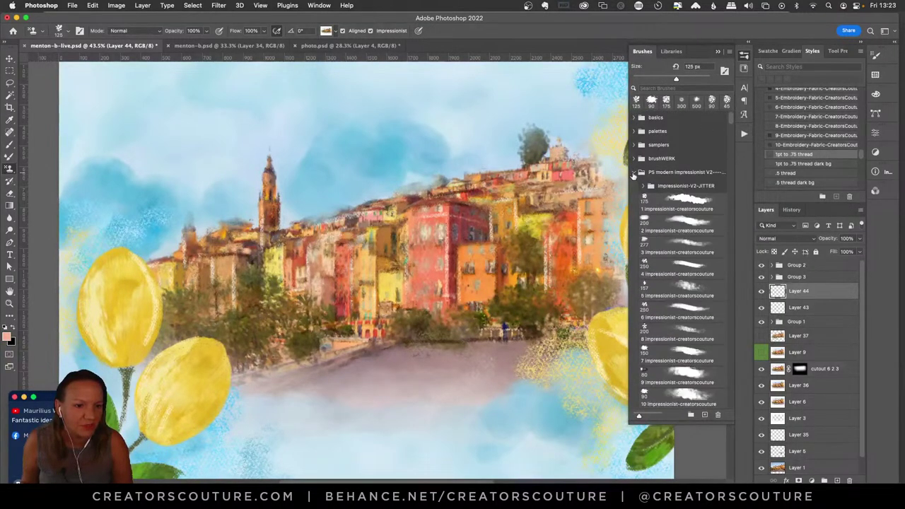
{"action": "left_click", "coordinate": [634, 173]}
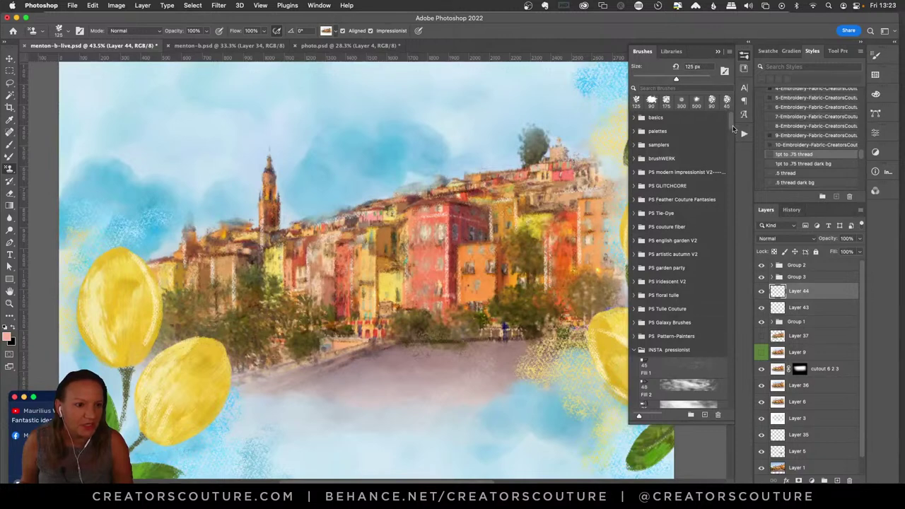
{"action": "scroll", "coordinate": [681, 191], "scroll_direction": "down", "scroll_amount": 10}
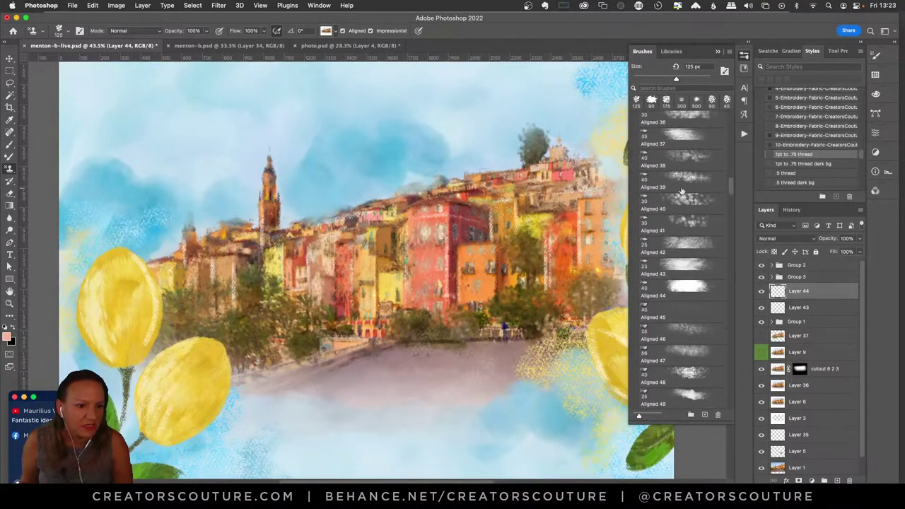
{"action": "left_click", "coordinate": [677, 202]}
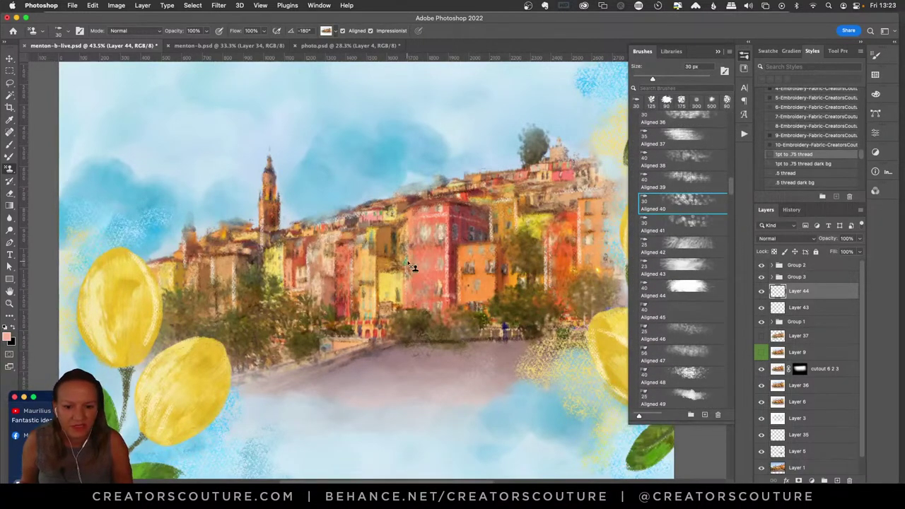
- Stamp dabs on the central buildings, then add Layer 45 and pick the Aligned 43 brush at 23 px
{"action": "mouse_move", "coordinate": [321, 258]}
{"action": "left_mouse_down"}
{"action": "mouse_move", "coordinate": [366, 272]}
{"action": "mouse_move", "coordinate": [299, 283]}
{"action": "mouse_move", "coordinate": [344, 245]}
{"action": "mouse_move", "coordinate": [423, 281]}
{"action": "mouse_move", "coordinate": [362, 263]}
{"action": "left_mouse_up"}
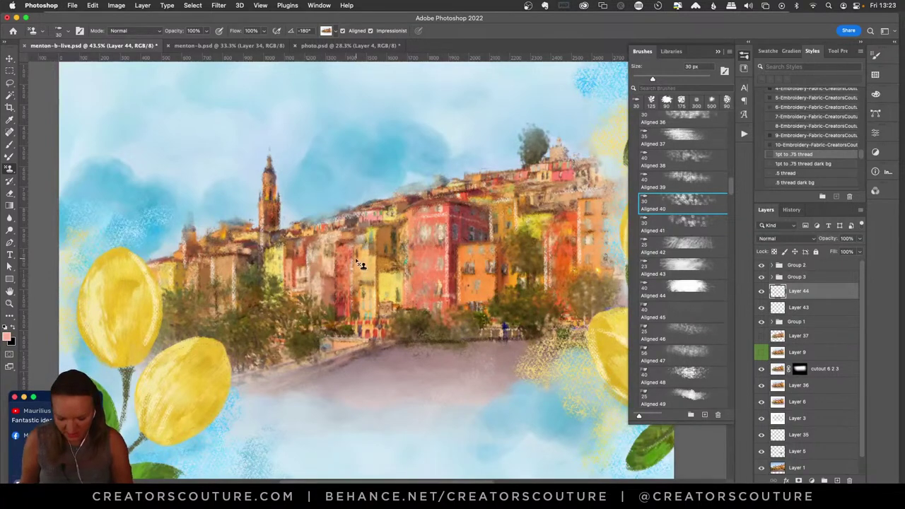
{"action": "key", "text": "bracketleft"}
{"action": "key", "text": "bracketleft"}
{"action": "key", "text": "bracketleft"}
{"action": "key", "text": "bracketleft"}
{"action": "key", "text": "bracketleft"}
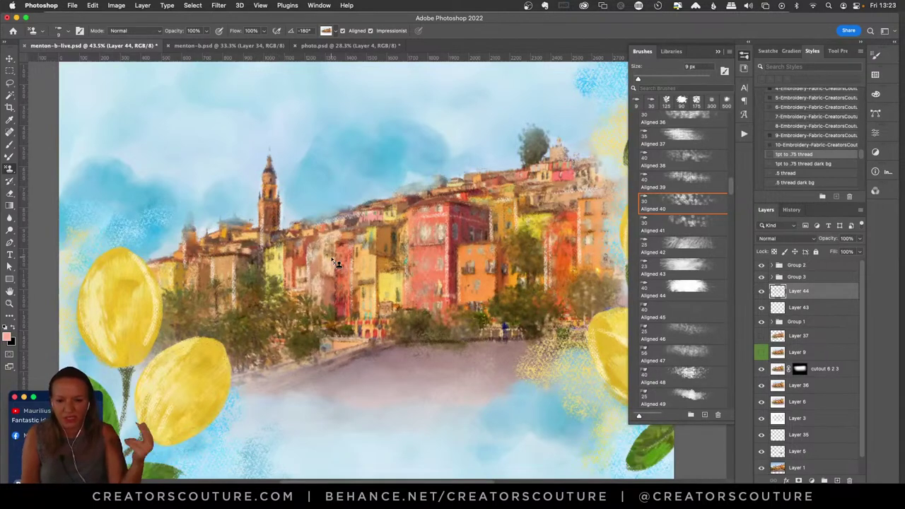
{"action": "left_click", "coordinate": [838, 481]}
{"action": "left_click", "coordinate": [677, 269]}
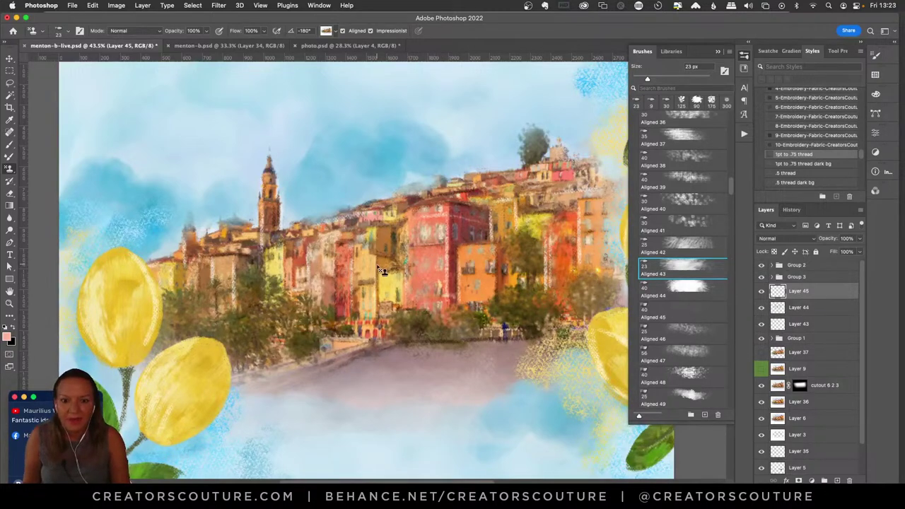
- Texture the red building top, undo the tree strokes, stamp the orange buildings with Aligned 48, then pick Aligned 52
{"action": "mouse_move", "coordinate": [382, 244]}
{"action": "left_mouse_down"}
{"action": "mouse_move", "coordinate": [470, 241]}
{"action": "mouse_move", "coordinate": [416, 234]}
{"action": "mouse_move", "coordinate": [430, 220]}
{"action": "mouse_move", "coordinate": [405, 228]}
{"action": "mouse_move", "coordinate": [432, 244]}
{"action": "mouse_move", "coordinate": [421, 268]}
{"action": "mouse_move", "coordinate": [439, 200]}
{"action": "mouse_move", "coordinate": [435, 318]}
{"action": "mouse_move", "coordinate": [418, 219]}
{"action": "mouse_move", "coordinate": [439, 275]}
{"action": "mouse_move", "coordinate": [413, 286]}
{"action": "mouse_move", "coordinate": [424, 252]}
{"action": "mouse_move", "coordinate": [347, 252]}
{"action": "mouse_move", "coordinate": [392, 283]}
{"action": "mouse_move", "coordinate": [261, 290]}
{"action": "mouse_move", "coordinate": [246, 323]}
{"action": "mouse_move", "coordinate": [253, 313]}
{"action": "mouse_move", "coordinate": [241, 302]}
{"action": "mouse_move", "coordinate": [195, 321]}
{"action": "mouse_move", "coordinate": [220, 321]}
{"action": "mouse_move", "coordinate": [229, 355]}
{"action": "mouse_move", "coordinate": [283, 331]}
{"action": "mouse_move", "coordinate": [265, 284]}
{"action": "mouse_move", "coordinate": [227, 305]}
{"action": "mouse_move", "coordinate": [292, 333]}
{"action": "mouse_move", "coordinate": [259, 345]}
{"action": "mouse_move", "coordinate": [283, 356]}
{"action": "mouse_move", "coordinate": [283, 314]}
{"action": "mouse_move", "coordinate": [349, 365]}
{"action": "left_mouse_up"}
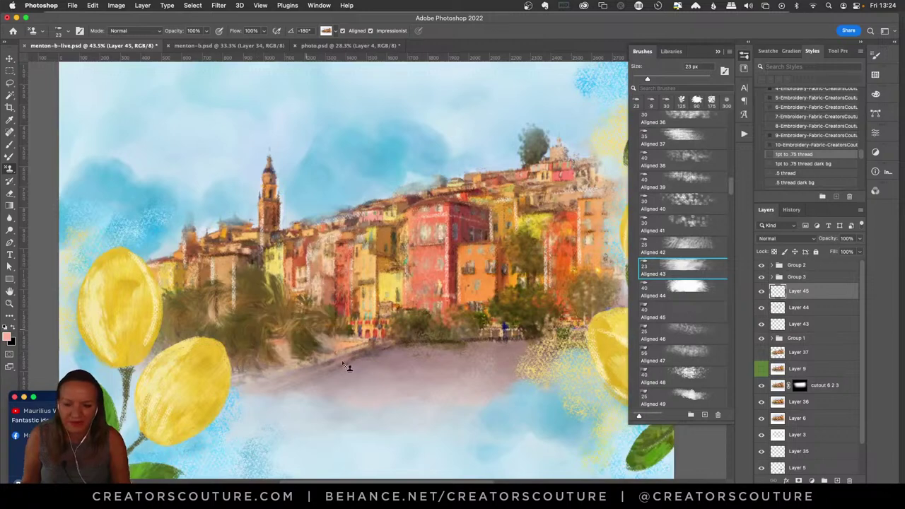
{"action": "left_click_drag", "start_coordinate": [410, 341], "coordinate": [453, 347]}
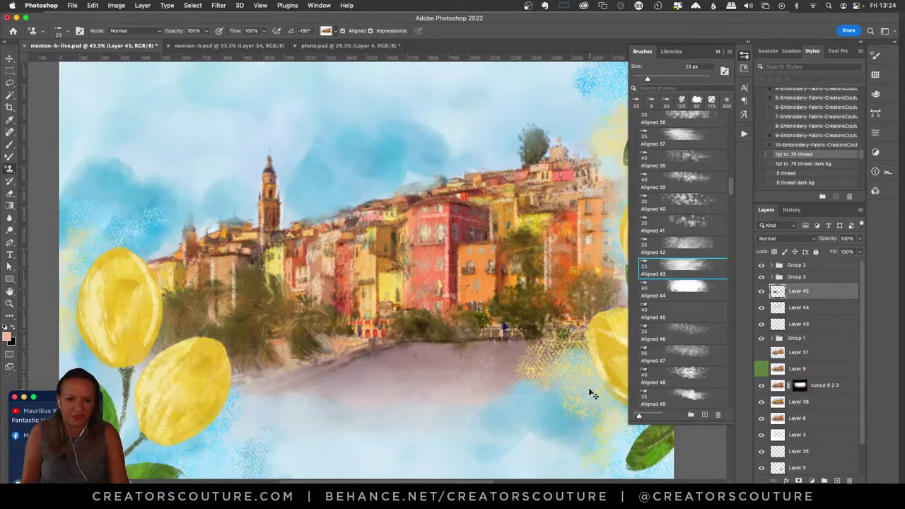
{"action": "key", "text": "super+z"}
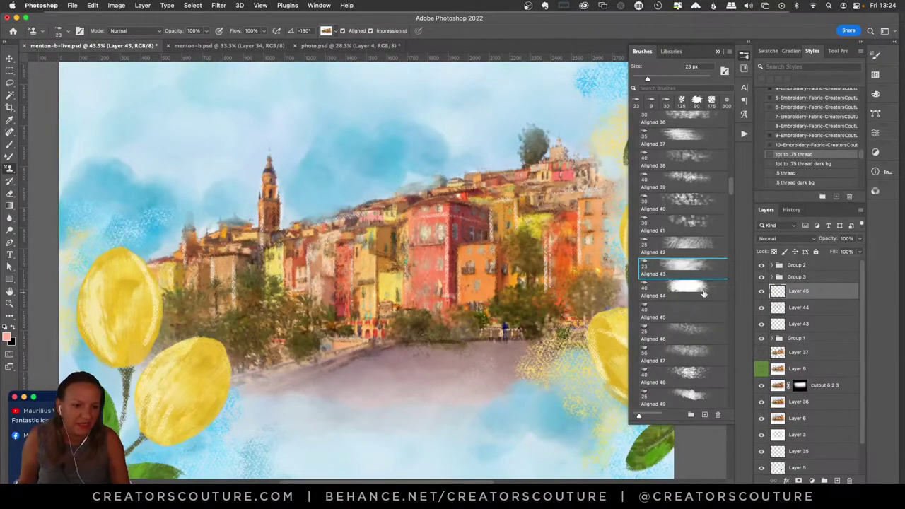
{"action": "left_click", "coordinate": [684, 387]}
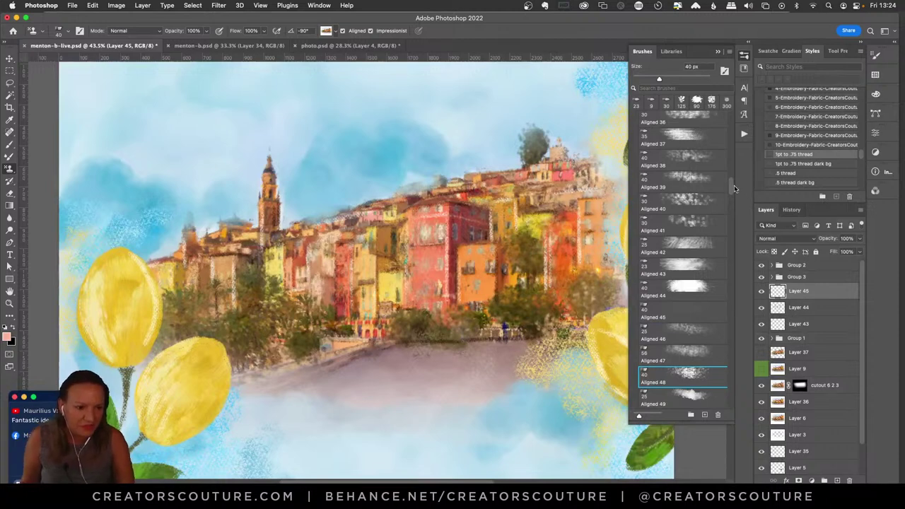
{"action": "scroll", "coordinate": [734, 185], "scroll_direction": "down", "scroll_amount": 3}
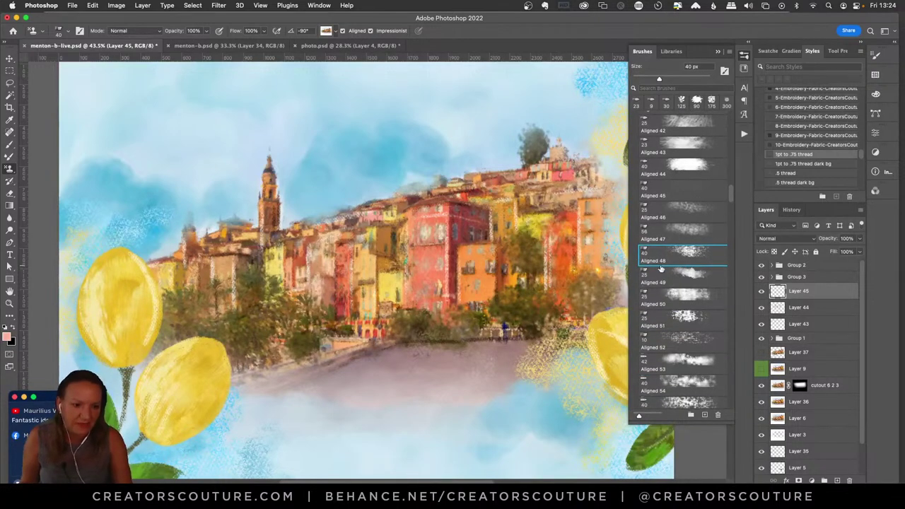
{"action": "mouse_move", "coordinate": [481, 259]}
{"action": "left_mouse_down"}
{"action": "mouse_move", "coordinate": [495, 268]}
{"action": "mouse_move", "coordinate": [450, 305]}
{"action": "mouse_move", "coordinate": [452, 202]}
{"action": "mouse_move", "coordinate": [458, 323]}
{"action": "left_mouse_up"}
{"action": "left_click", "coordinate": [677, 340]}
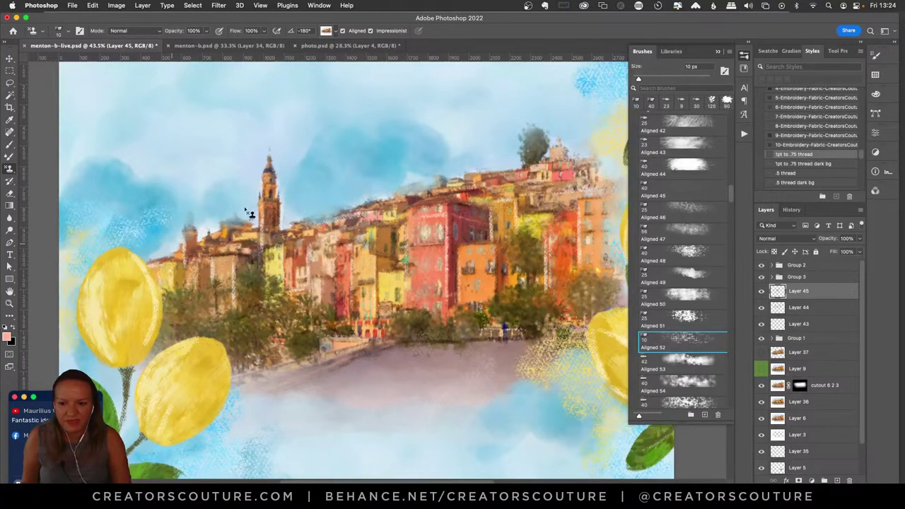
- Lay faint vertical impressionist strokes over the trees in front of the town
{"action": "left_click_drag", "start_coordinate": [212, 286], "coordinate": [211, 322]}
{"action": "left_click_drag", "start_coordinate": [196, 269], "coordinate": [188, 333]}
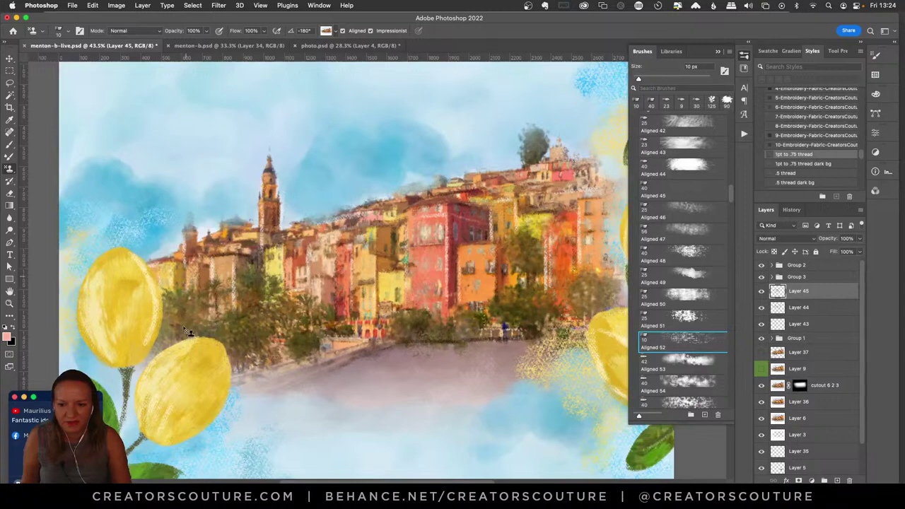
{"action": "left_click_drag", "start_coordinate": [187, 257], "coordinate": [197, 327]}
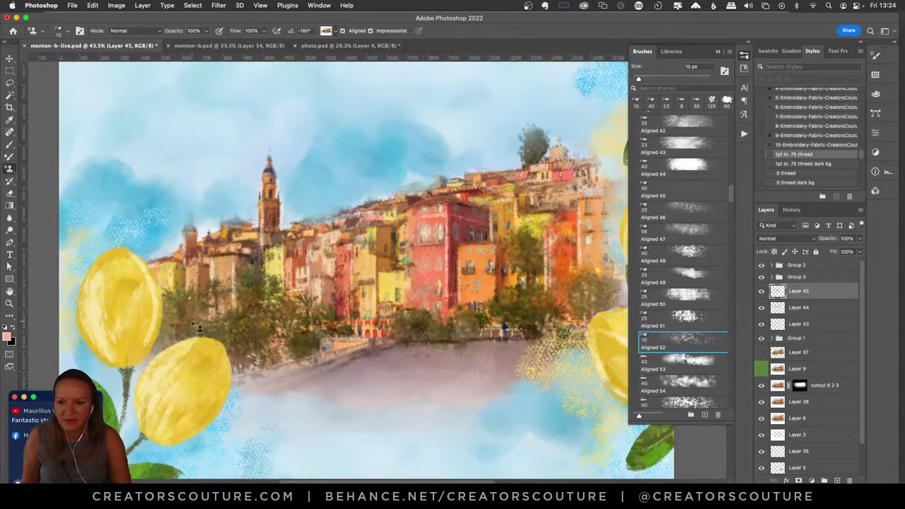
{"action": "left_click_drag", "start_coordinate": [218, 285], "coordinate": [207, 326]}
{"action": "left_click_drag", "start_coordinate": [233, 269], "coordinate": [240, 335]}
{"action": "left_click_drag", "start_coordinate": [269, 258], "coordinate": [270, 298]}
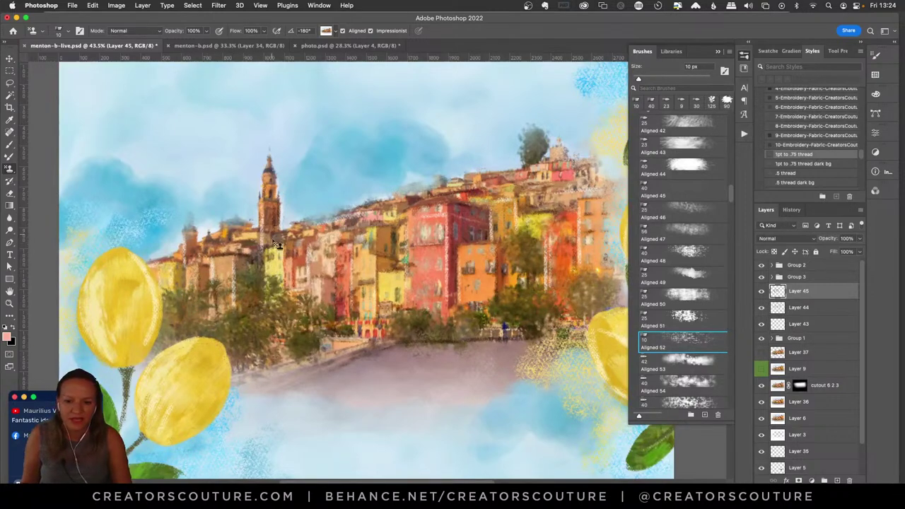
{"action": "left_click_drag", "start_coordinate": [283, 251], "coordinate": [286, 315]}
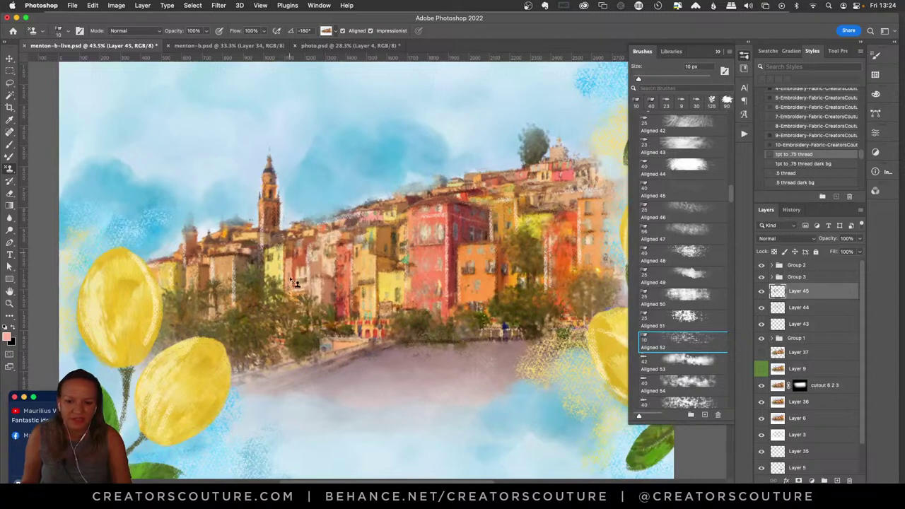
{"action": "left_click_drag", "start_coordinate": [294, 277], "coordinate": [297, 301]}
- Paint impressionist strokes and lighter streaks across the red and orange building facades
{"action": "mouse_move", "coordinate": [324, 246]}
{"action": "left_mouse_down"}
{"action": "mouse_move", "coordinate": [404, 308]}
{"action": "mouse_move", "coordinate": [392, 323]}
{"action": "left_mouse_up"}
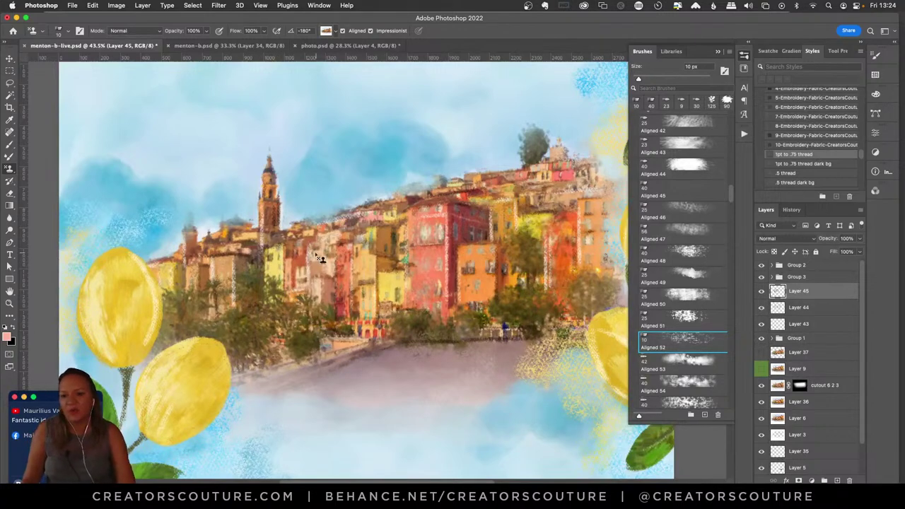
{"action": "mouse_move", "coordinate": [320, 259]}
{"action": "left_mouse_down"}
{"action": "mouse_move", "coordinate": [314, 312]}
{"action": "mouse_move", "coordinate": [332, 283]}
{"action": "mouse_move", "coordinate": [338, 235]}
{"action": "mouse_move", "coordinate": [346, 248]}
{"action": "mouse_move", "coordinate": [358, 235]}
{"action": "mouse_move", "coordinate": [368, 311]}
{"action": "left_mouse_up"}
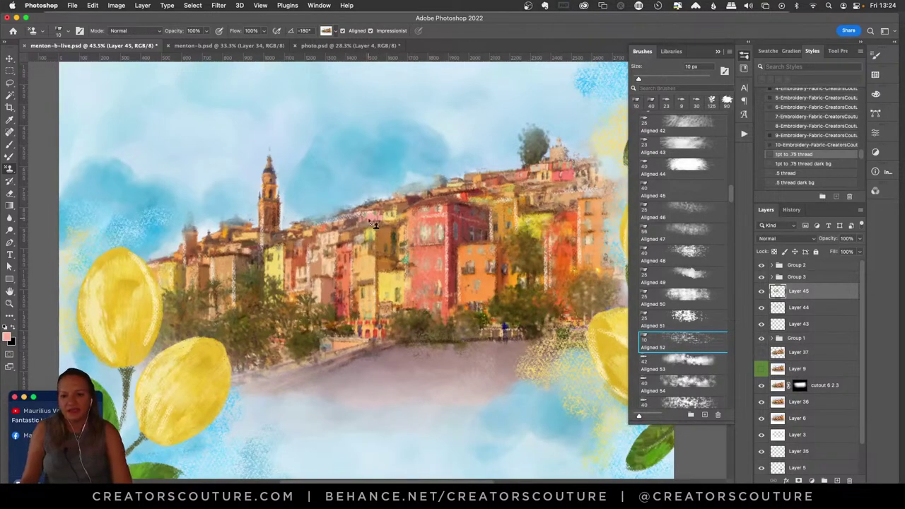
{"action": "mouse_move", "coordinate": [379, 320]}
{"action": "left_mouse_down"}
{"action": "mouse_move", "coordinate": [403, 316]}
{"action": "mouse_move", "coordinate": [410, 303]}
{"action": "left_mouse_up"}
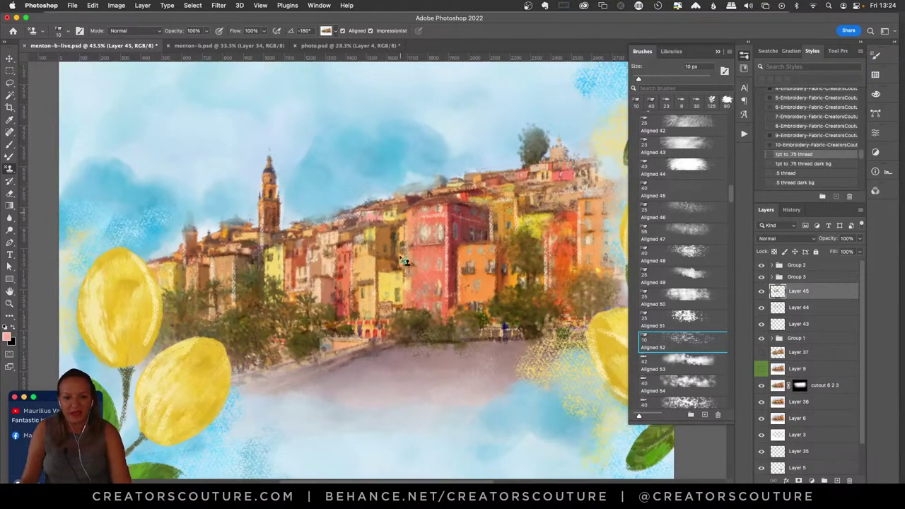
{"action": "mouse_move", "coordinate": [403, 262]}
{"action": "left_mouse_down"}
{"action": "mouse_move", "coordinate": [405, 198]}
{"action": "mouse_move", "coordinate": [400, 315]}
{"action": "mouse_move", "coordinate": [396, 292]}
{"action": "mouse_move", "coordinate": [422, 218]}
{"action": "mouse_move", "coordinate": [449, 231]}
{"action": "left_mouse_up"}
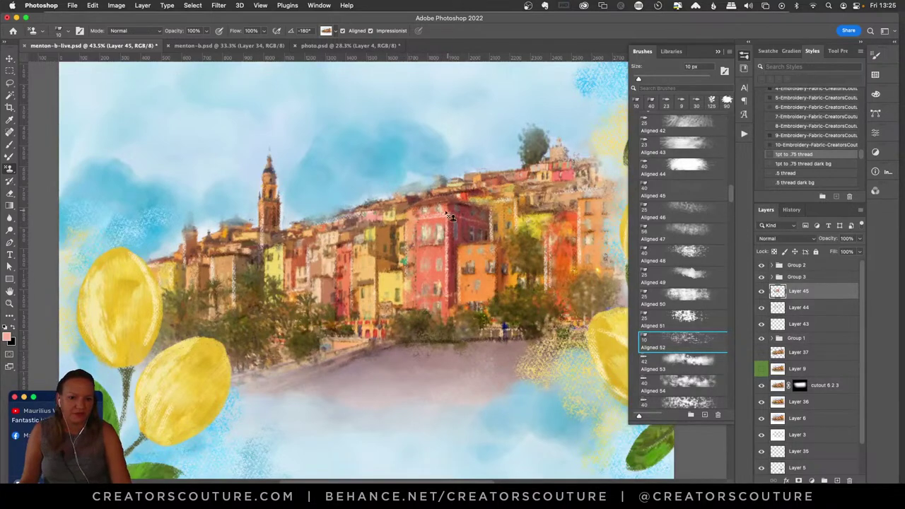
{"action": "left_click_drag", "start_coordinate": [410, 253], "coordinate": [453, 241]}
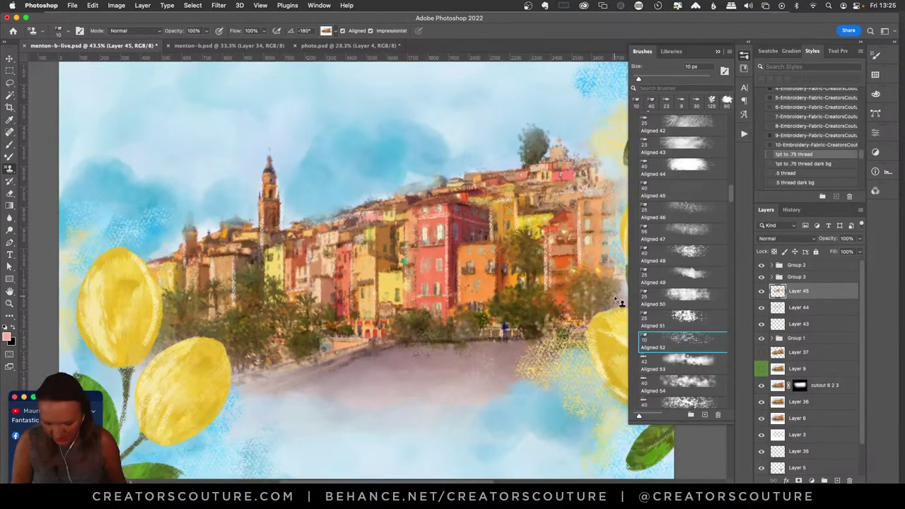
{"action": "scroll", "coordinate": [619, 302], "scroll_direction": "down", "scroll_amount": 2}
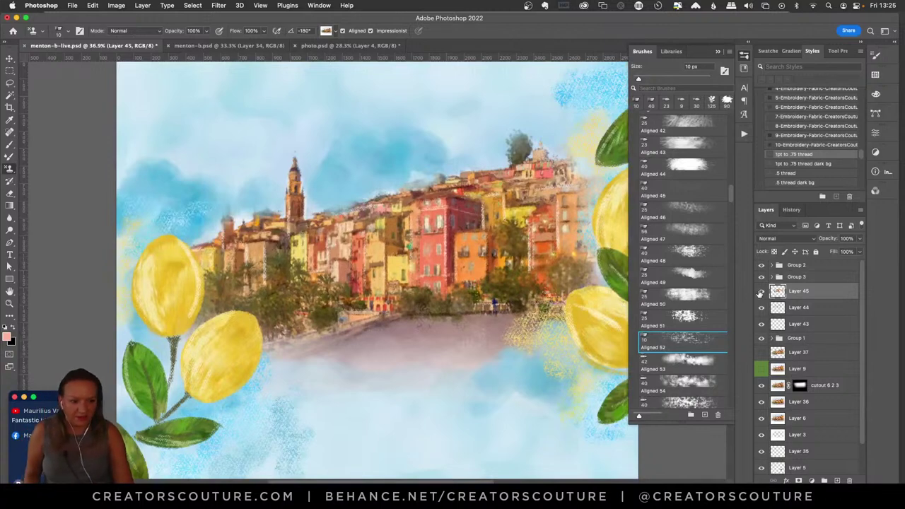
{"action": "left_click", "coordinate": [762, 291]}
{"action": "left_click", "coordinate": [761, 292]}
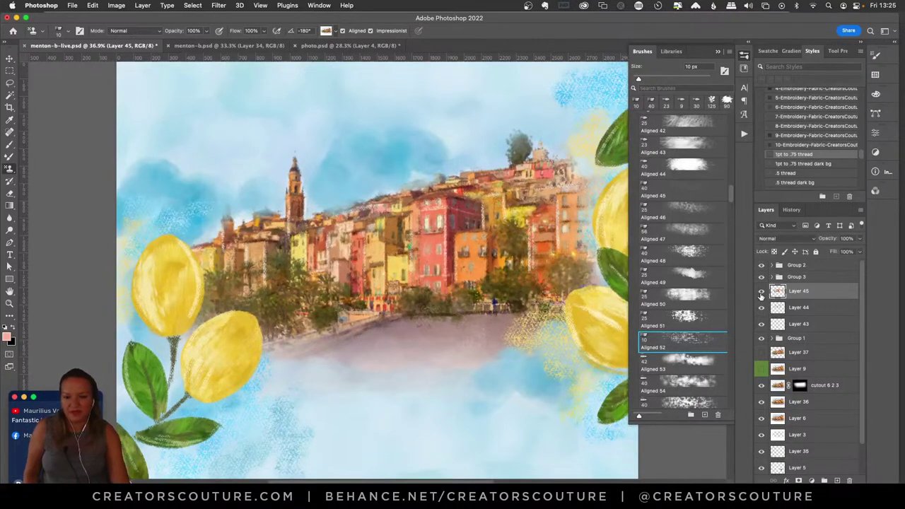
{"action": "left_click", "coordinate": [762, 292]}
{"action": "left_click", "coordinate": [762, 293]}
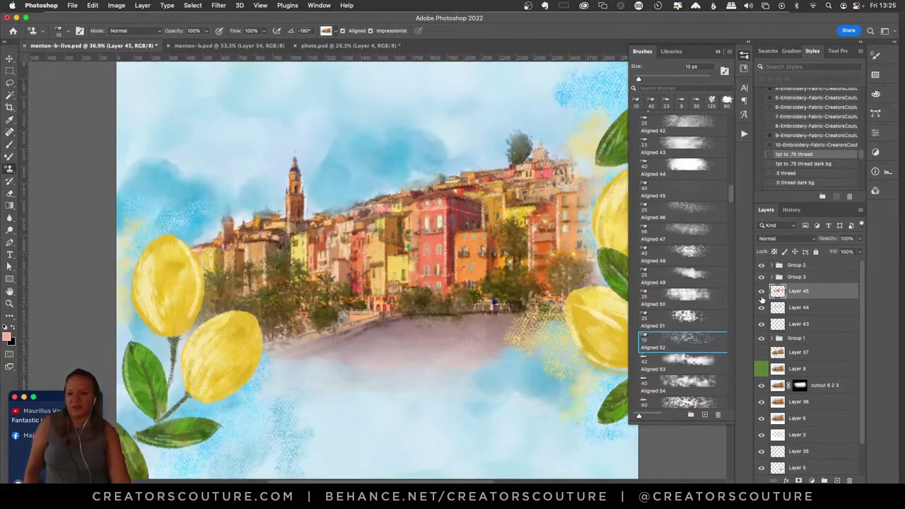
{"action": "left_click", "coordinate": [762, 292]}
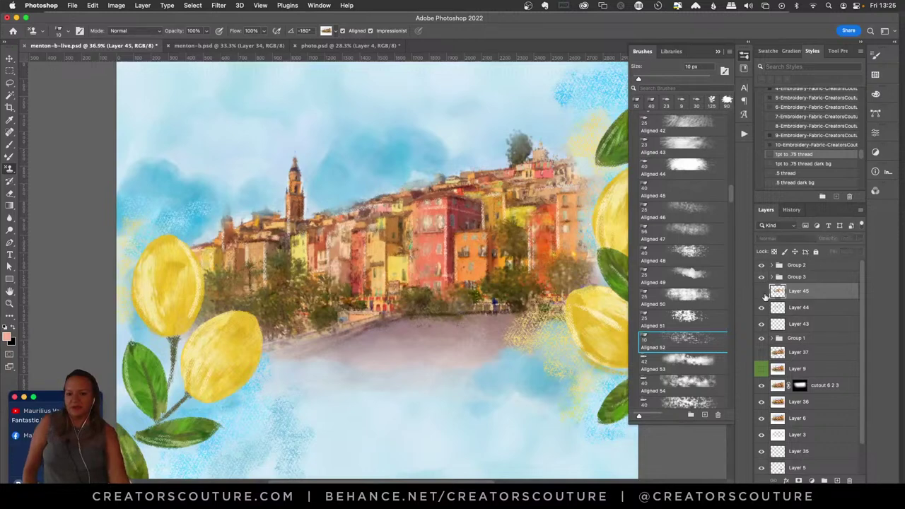
{"action": "left_click", "coordinate": [762, 292]}
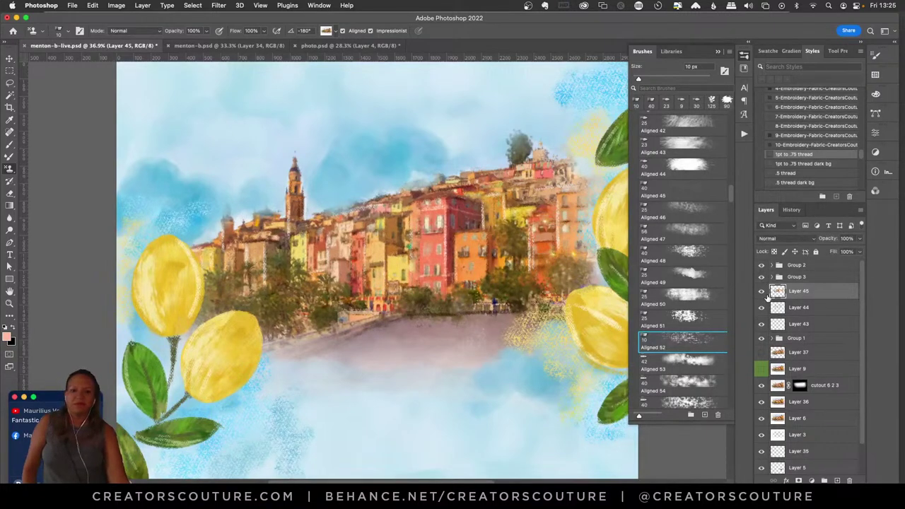
{"action": "left_click", "coordinate": [762, 293]}
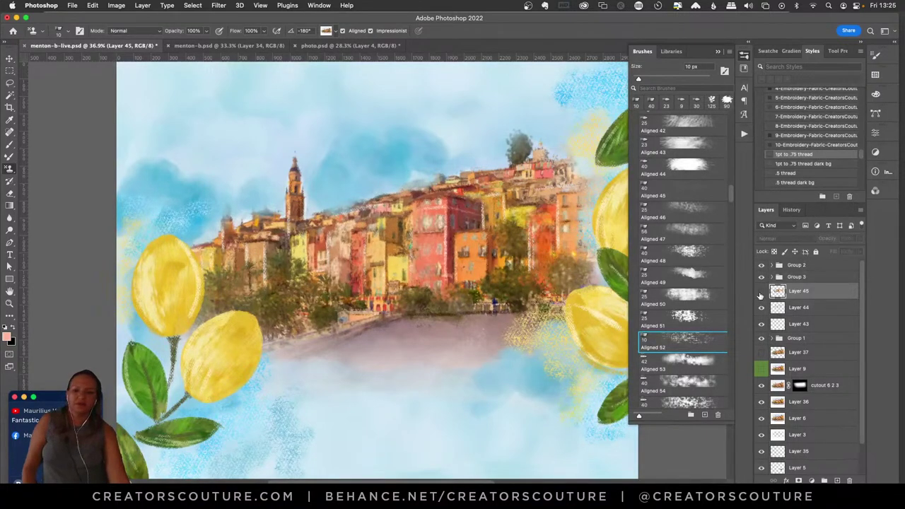
{"action": "left_click", "coordinate": [762, 292]}
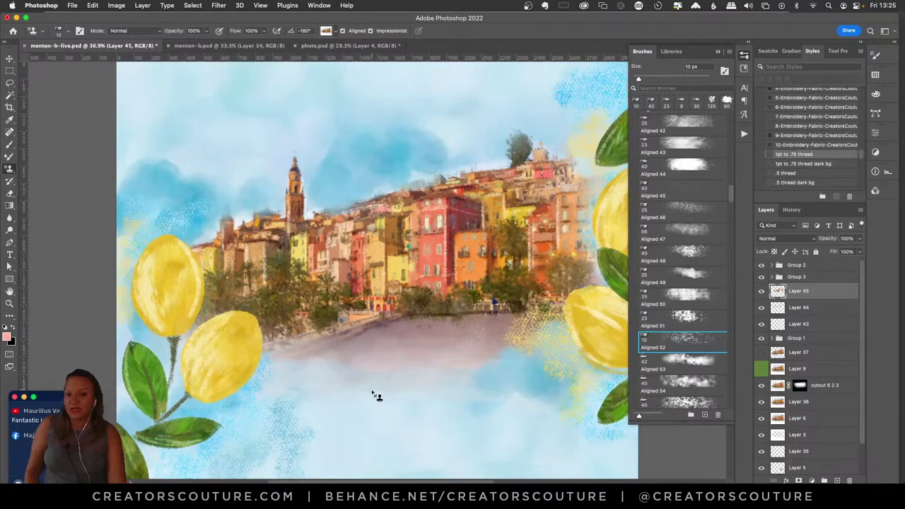
{"action": "left_click", "coordinate": [761, 292]}
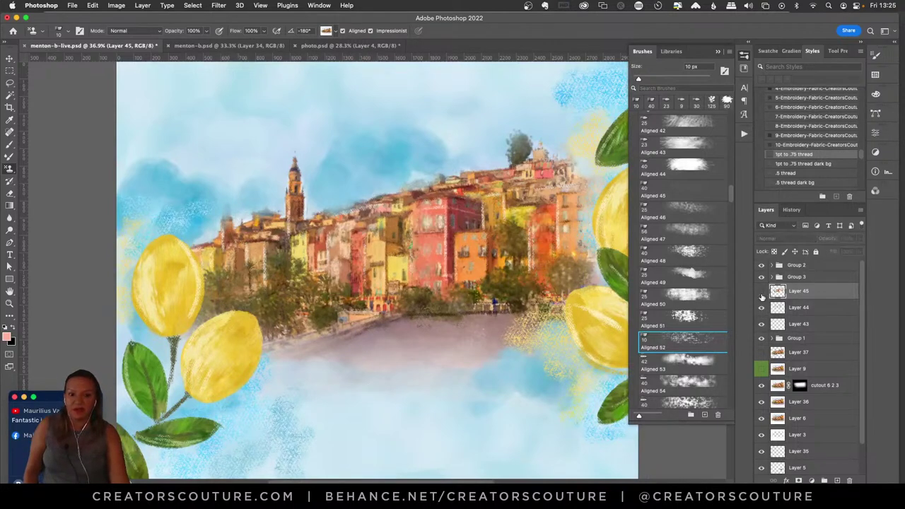
{"action": "left_click", "coordinate": [761, 292]}
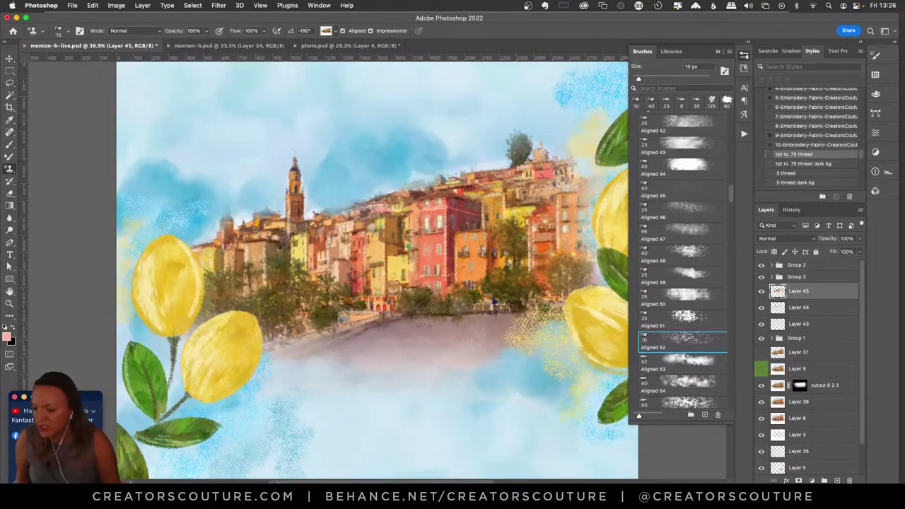
{"action": "left_click", "coordinate": [309, 483]}
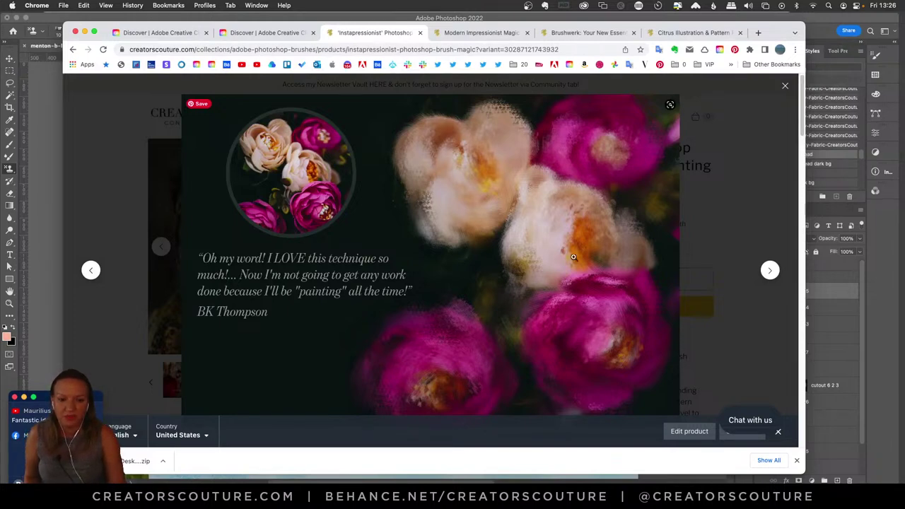
- Browse the Instapressionist product slides back to the 56 aligned brushes slide, then return to Photoshop
{"action": "left_click", "coordinate": [769, 273]}
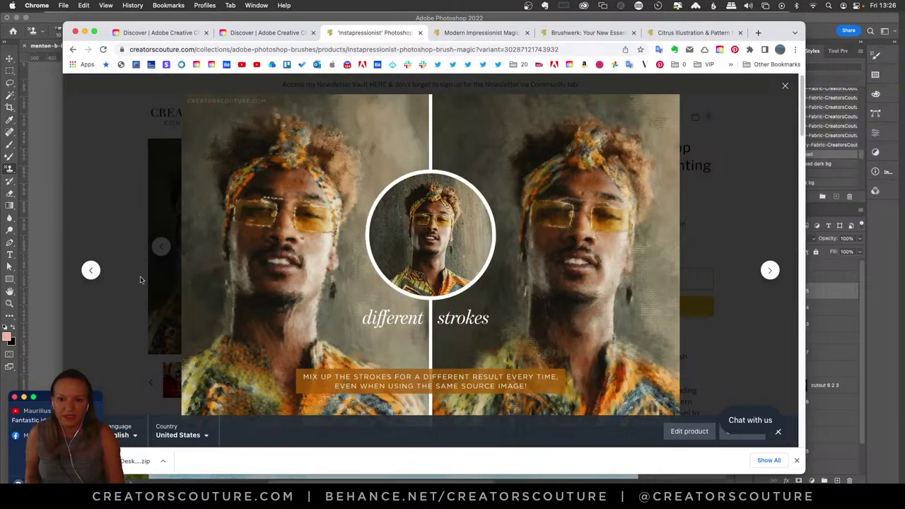
{"action": "left_click", "coordinate": [90, 272]}
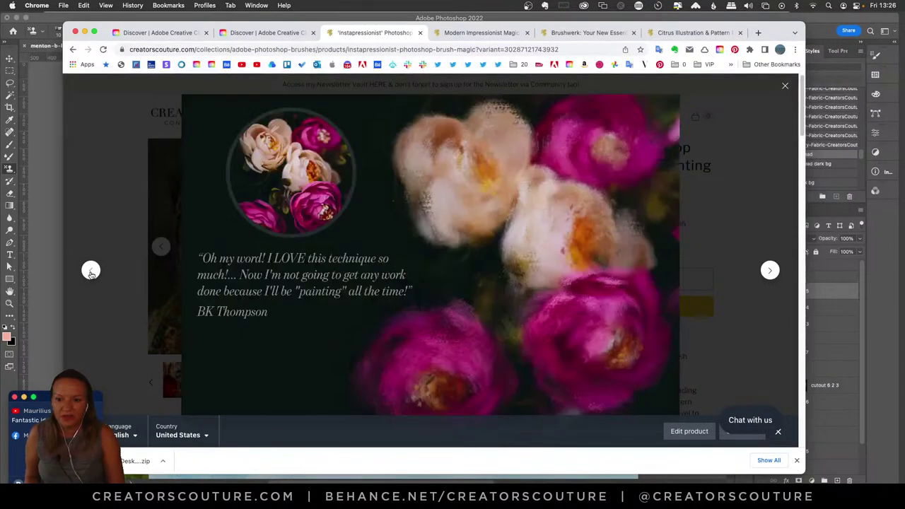
{"action": "left_click", "coordinate": [91, 272]}
{"action": "left_click", "coordinate": [90, 272]}
{"action": "left_click", "coordinate": [88, 275]}
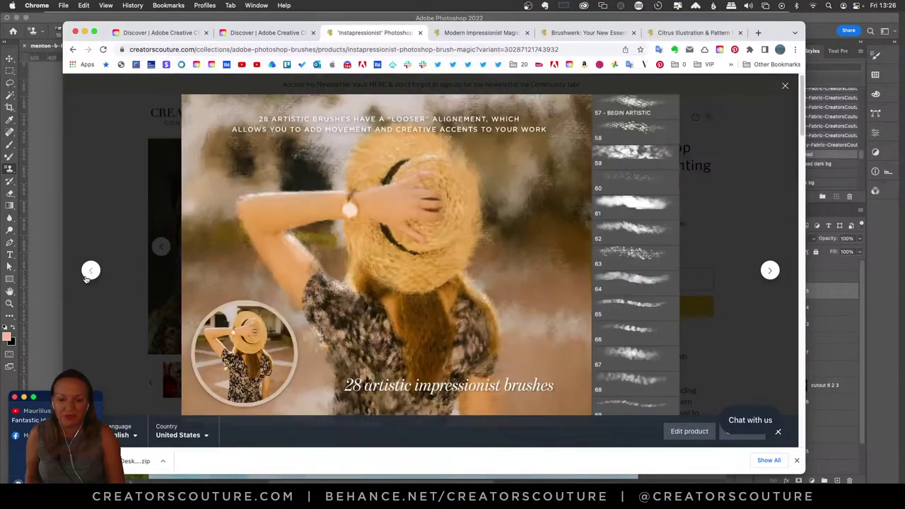
{"action": "left_click", "coordinate": [87, 276]}
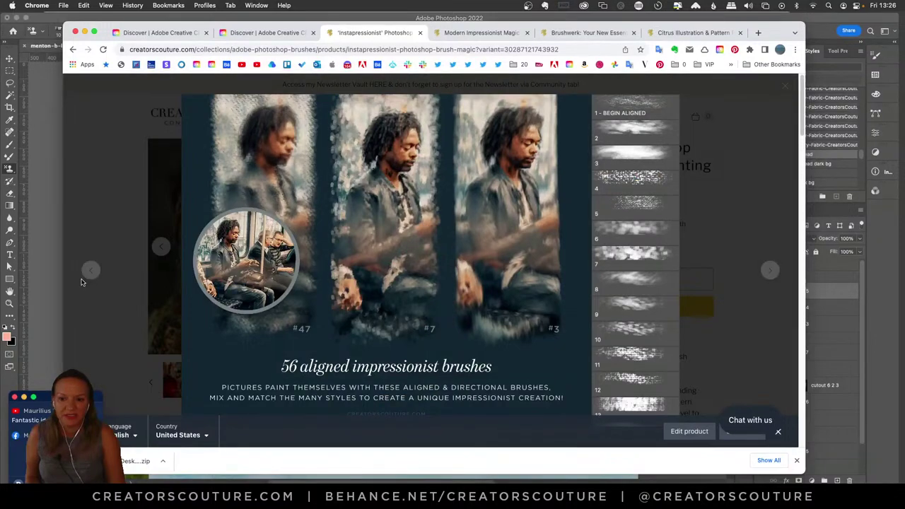
{"action": "left_click", "coordinate": [95, 273]}
{"action": "left_click", "coordinate": [43, 204]}
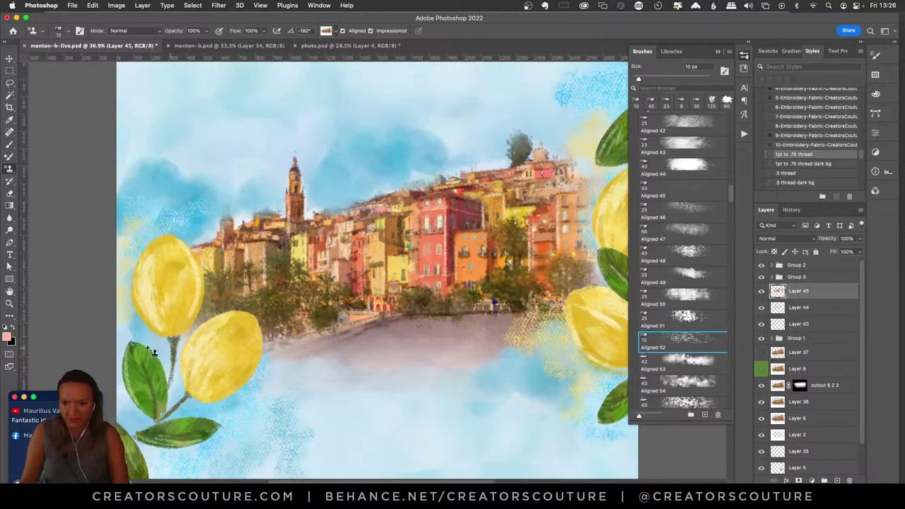
- Zoom the Menton painting out and back in until it fills the window
{"action": "left_click", "coordinate": [9, 303]}
{"action": "left_click", "coordinate": [462, 252], "text": "alt"}
{"action": "left_click", "coordinate": [462, 252], "text": "alt"}
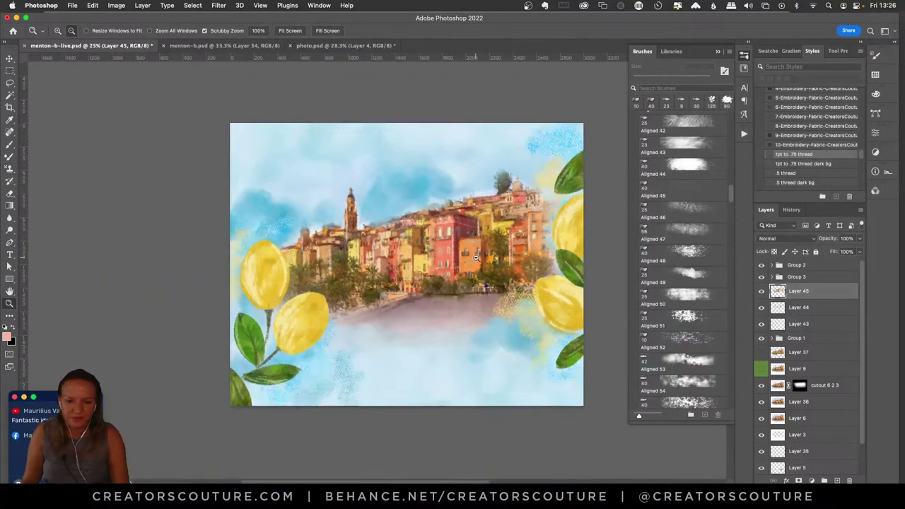
{"action": "left_click", "coordinate": [495, 254]}
{"action": "left_click", "coordinate": [466, 287], "text": "alt"}
{"action": "left_click", "coordinate": [466, 287]}
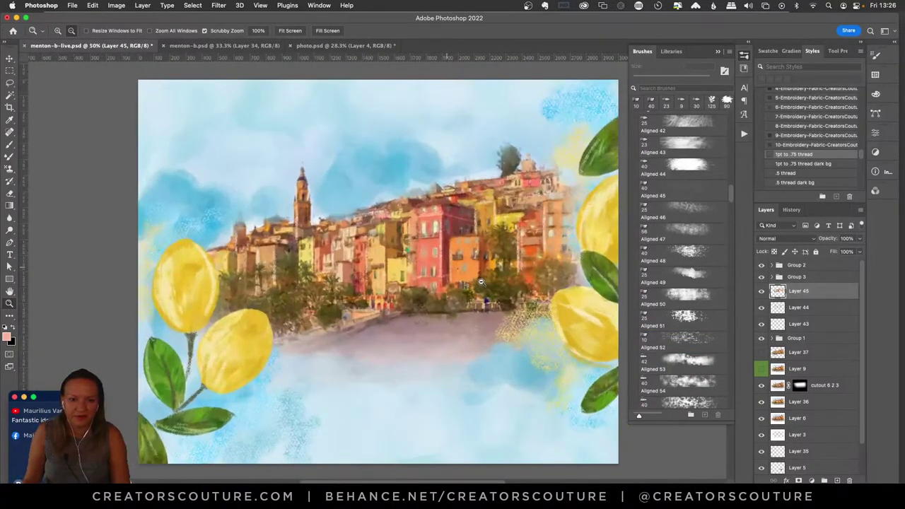
- Compare menton-b-live.psd against photo.psd, hide the Brushes panel, and save the painting
{"action": "left_click", "coordinate": [324, 45]}
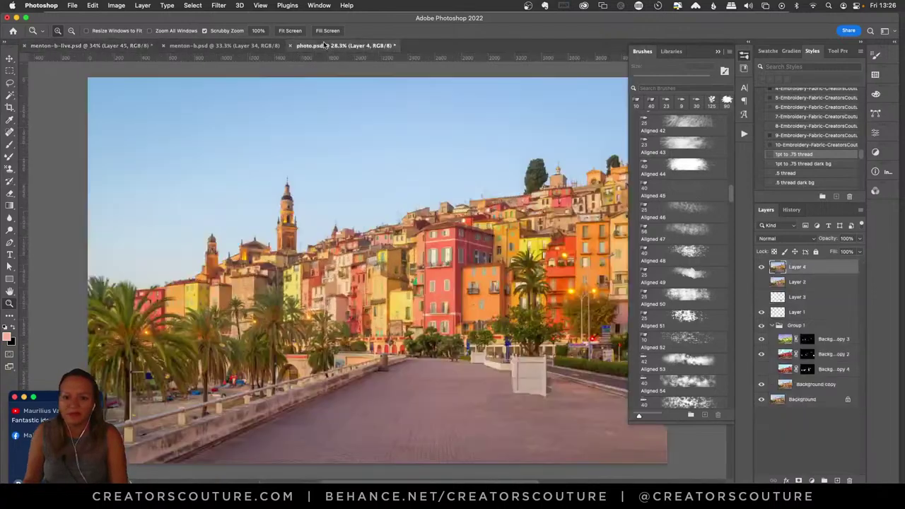
{"action": "left_click", "coordinate": [111, 46]}
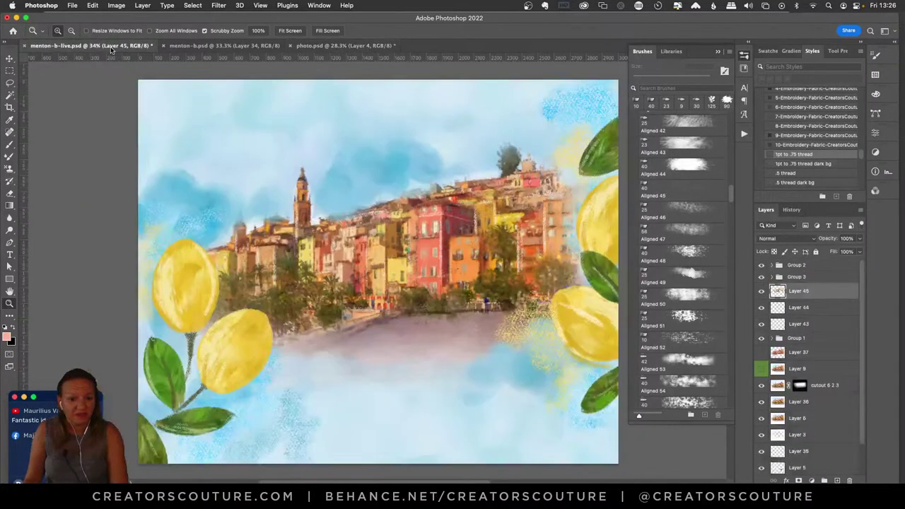
{"action": "left_click", "coordinate": [340, 46]}
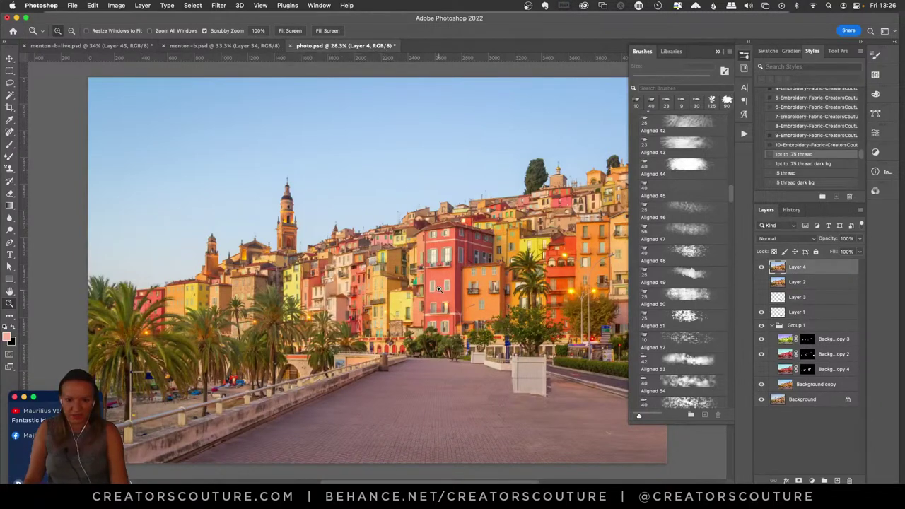
{"action": "left_click", "coordinate": [92, 45]}
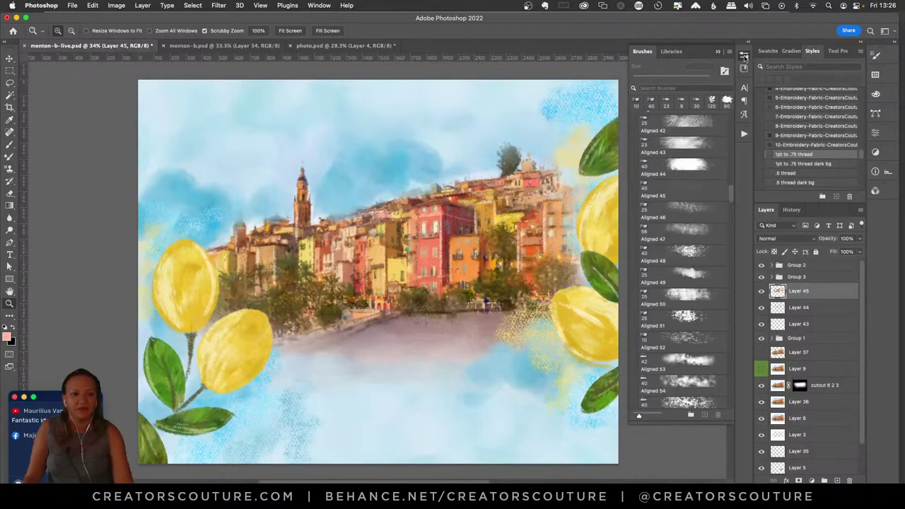
{"action": "left_click", "coordinate": [744, 57]}
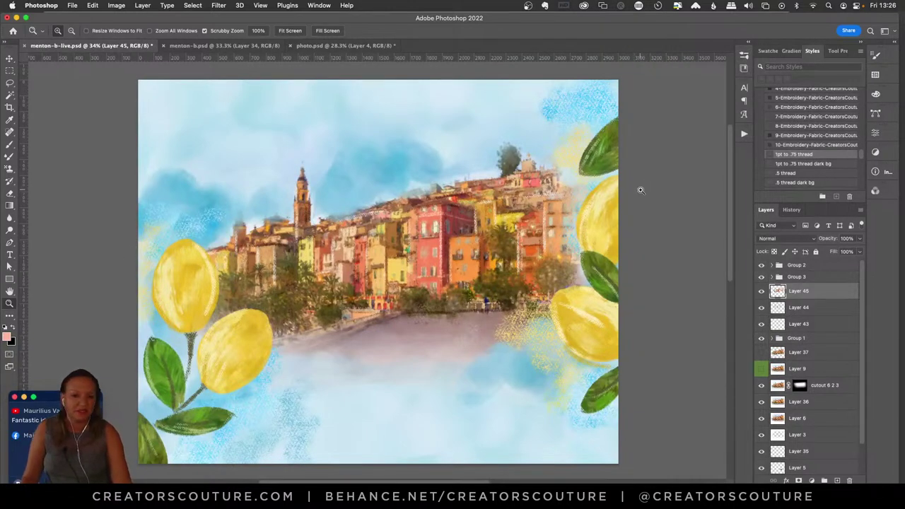
{"action": "key", "text": "super+s"}
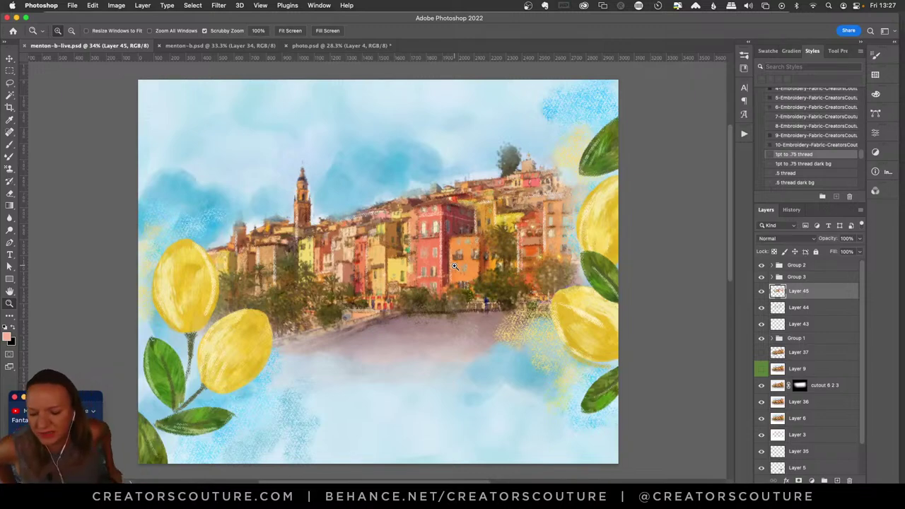
- Switch to photo.psd and add a new empty layer above Layer 4
{"action": "left_click", "coordinate": [333, 46]}
{"action": "key", "text": "ctrl+Tab"}
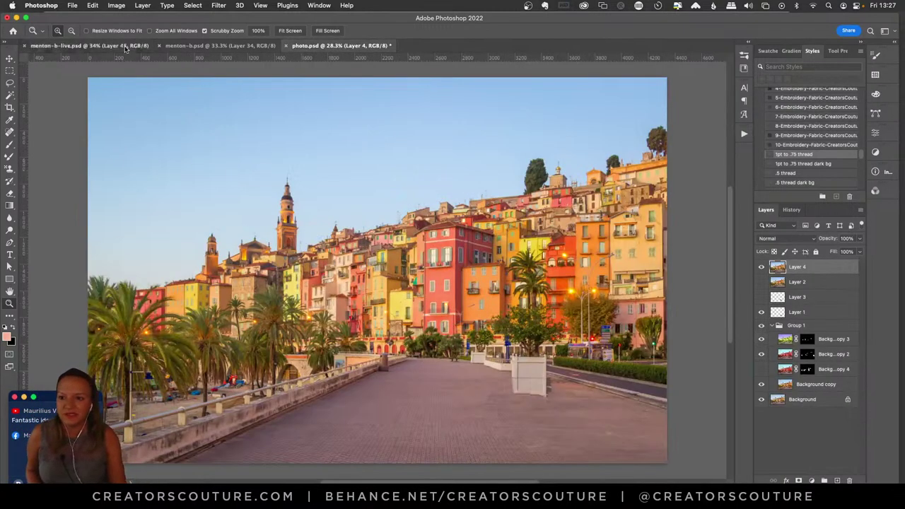
{"action": "left_click", "coordinate": [327, 46]}
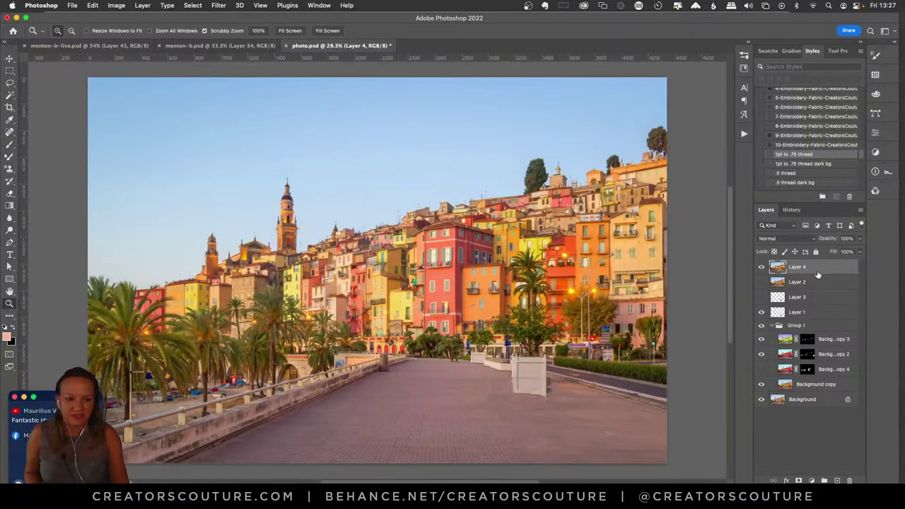
{"action": "left_click", "coordinate": [838, 480]}
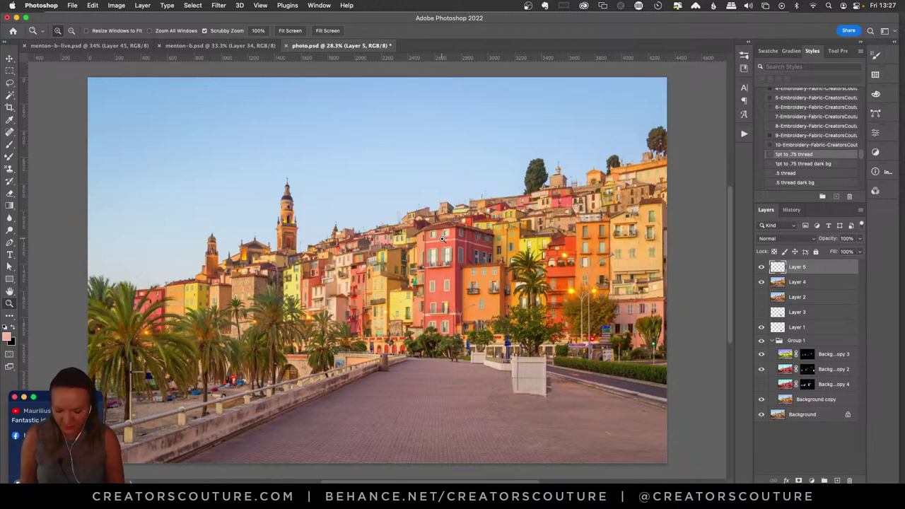
- Define photo.psd as a pattern and choose it for the Pattern Stamp tool, with brush presets shown
{"action": "key", "text": "super+shift+alt+p"}
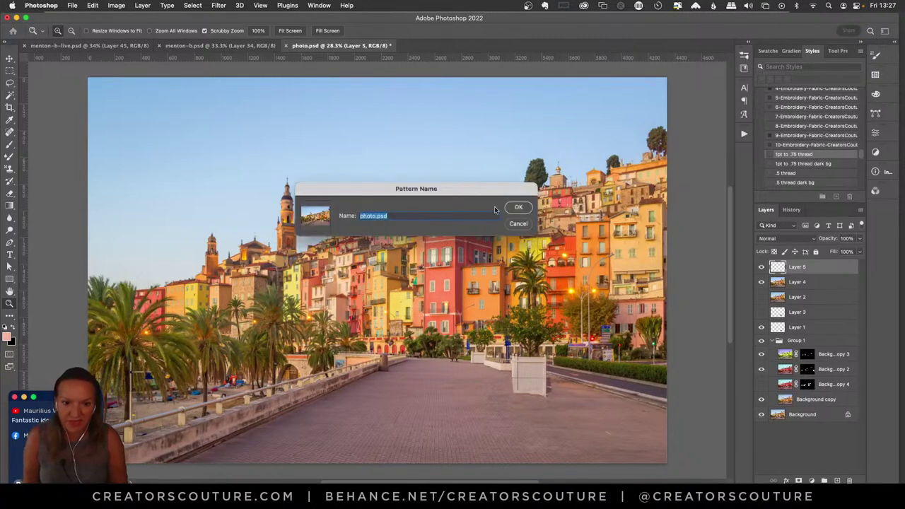
{"action": "left_click", "coordinate": [517, 208]}
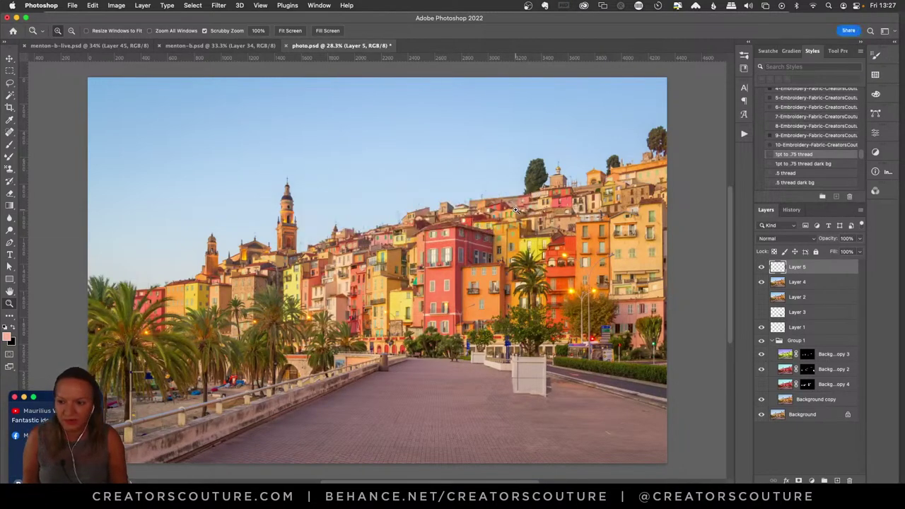
{"action": "left_click", "coordinate": [12, 168]}
{"action": "left_click", "coordinate": [331, 30]}
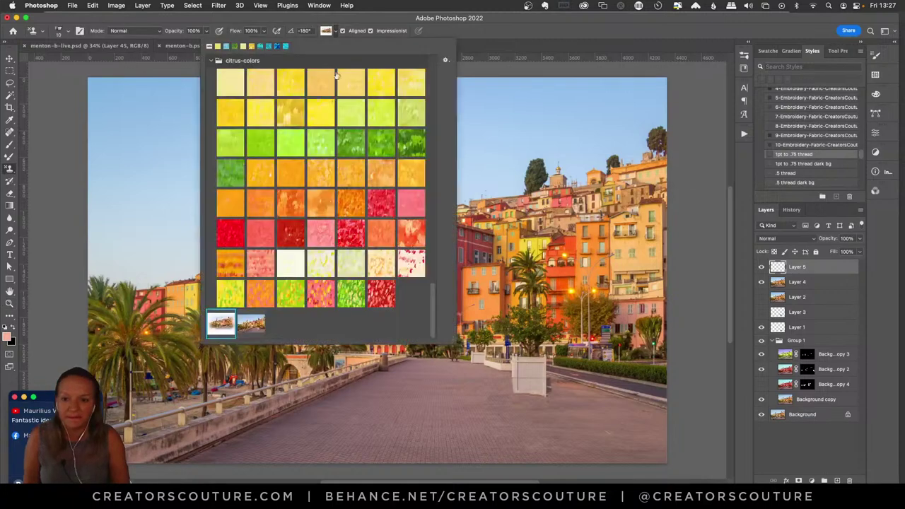
{"action": "left_click", "coordinate": [253, 324]}
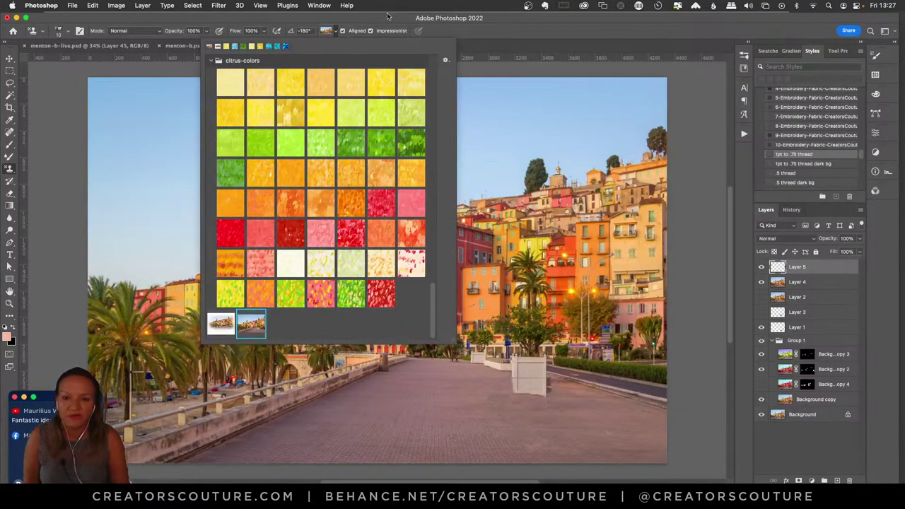
{"action": "left_click", "coordinate": [744, 56]}
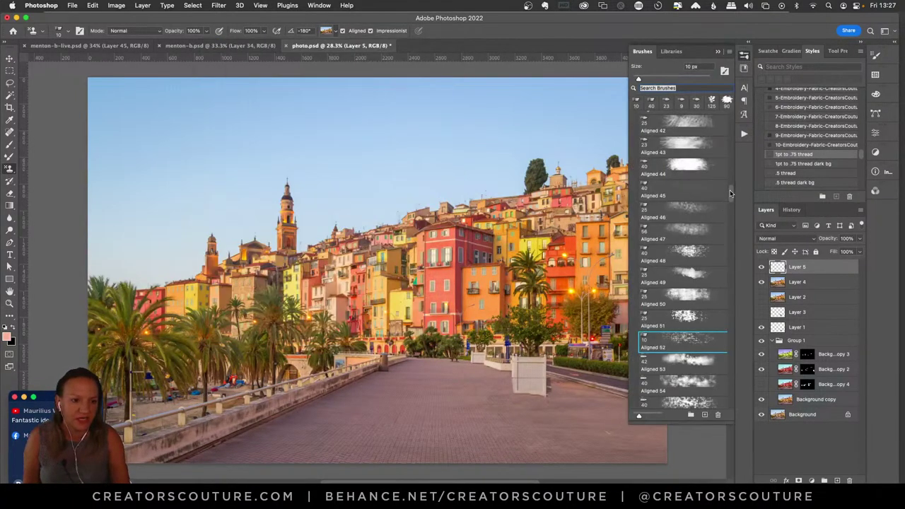
- Collapse the INSTA pressionist folder, expand PS GLITCHCORE, and select its 94 px brush 7
{"action": "left_click_drag", "start_coordinate": [731, 192], "coordinate": [732, 125]}
{"action": "left_click", "coordinate": [636, 163]}
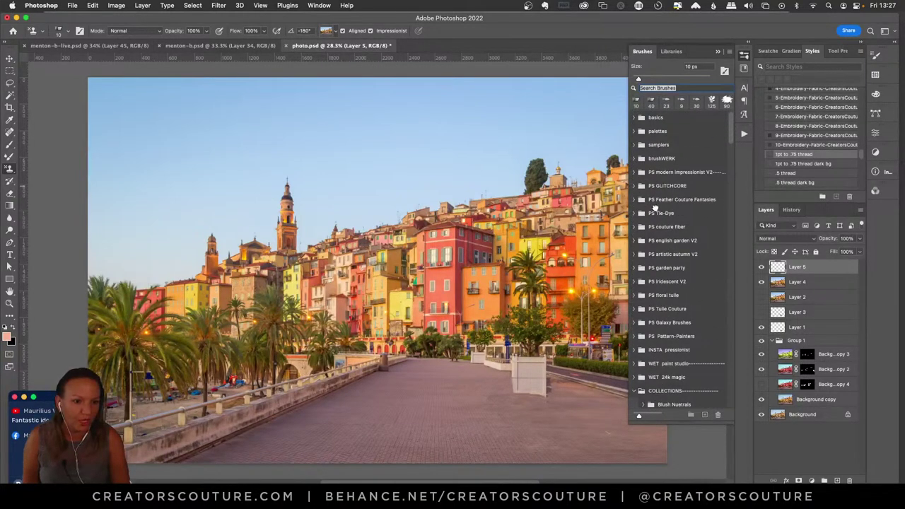
{"action": "left_click", "coordinate": [635, 186]}
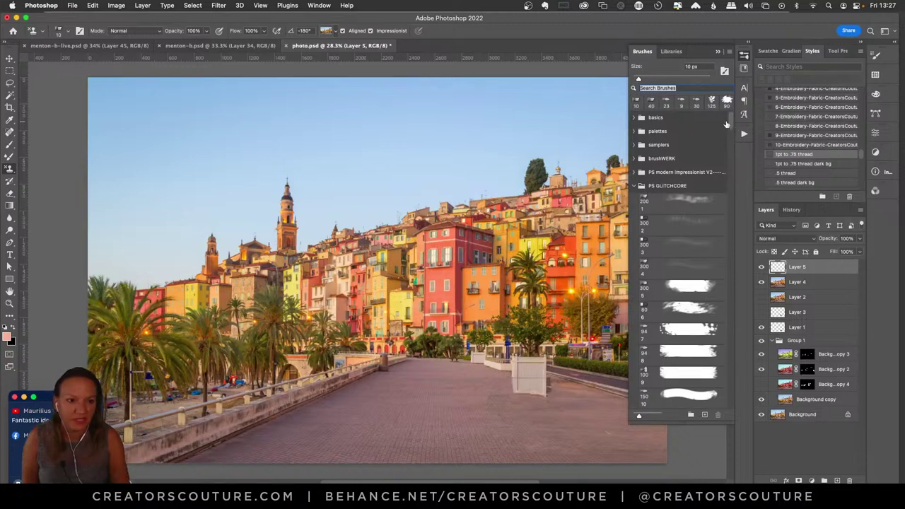
{"action": "scroll", "coordinate": [718, 142], "scroll_direction": "down", "scroll_amount": 3}
{"action": "left_click", "coordinate": [673, 259]}
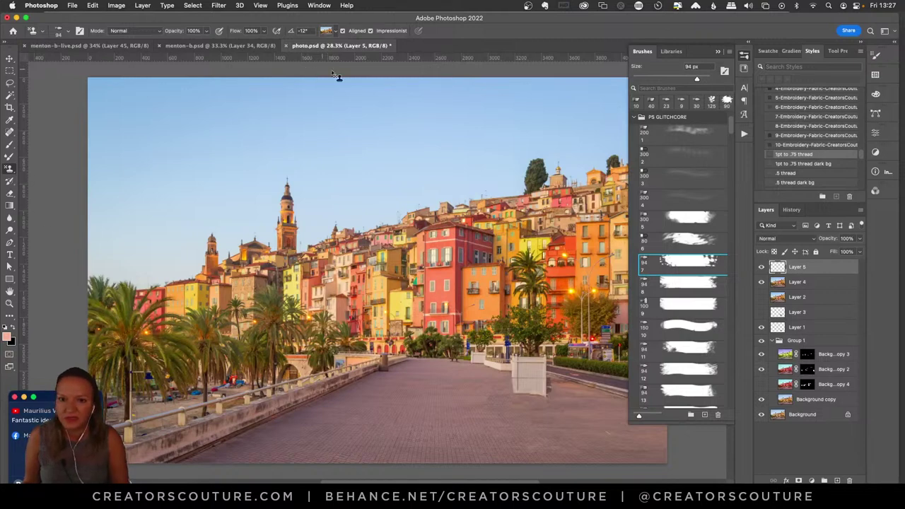
{"action": "mouse_move", "coordinate": [438, 283]}
{"action": "left_mouse_down"}
{"action": "mouse_move", "coordinate": [424, 290]}
{"action": "mouse_move", "coordinate": [414, 276]}
{"action": "mouse_move", "coordinate": [403, 305]}
{"action": "left_mouse_up"}
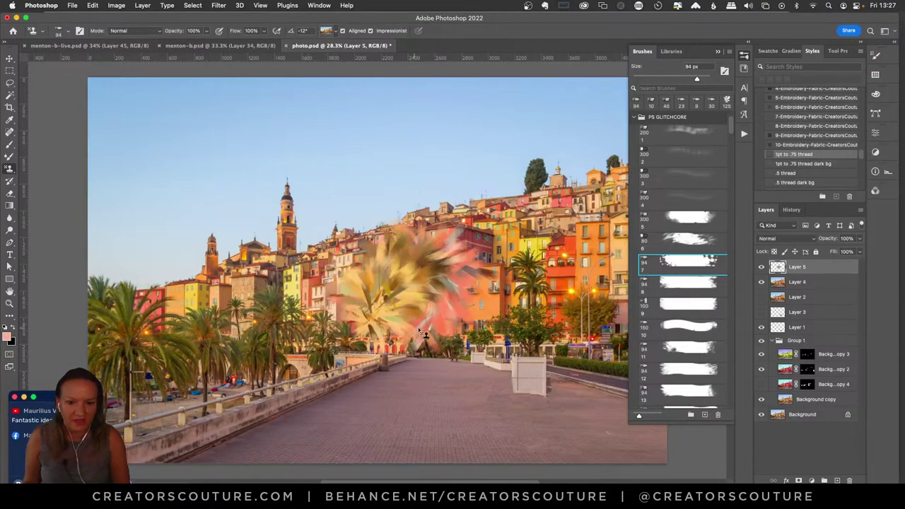
{"action": "key", "text": "super+z"}
{"action": "left_click", "coordinate": [686, 239]}
{"action": "mouse_move", "coordinate": [492, 244]}
{"action": "left_mouse_down"}
{"action": "mouse_move", "coordinate": [352, 313]}
{"action": "mouse_move", "coordinate": [394, 250]}
{"action": "mouse_move", "coordinate": [395, 331]}
{"action": "left_mouse_up"}
{"action": "key", "text": "super+z"}
{"action": "mouse_move", "coordinate": [272, 258]}
{"action": "left_mouse_down"}
{"action": "mouse_move", "coordinate": [306, 264]}
{"action": "mouse_move", "coordinate": [461, 239]}
{"action": "mouse_move", "coordinate": [295, 284]}
{"action": "mouse_move", "coordinate": [299, 297]}
{"action": "mouse_move", "coordinate": [459, 289]}
{"action": "mouse_move", "coordinate": [282, 322]}
{"action": "mouse_move", "coordinate": [406, 317]}
{"action": "mouse_move", "coordinate": [434, 326]}
{"action": "mouse_move", "coordinate": [344, 340]}
{"action": "mouse_move", "coordinate": [362, 352]}
{"action": "mouse_move", "coordinate": [407, 357]}
{"action": "left_mouse_up"}
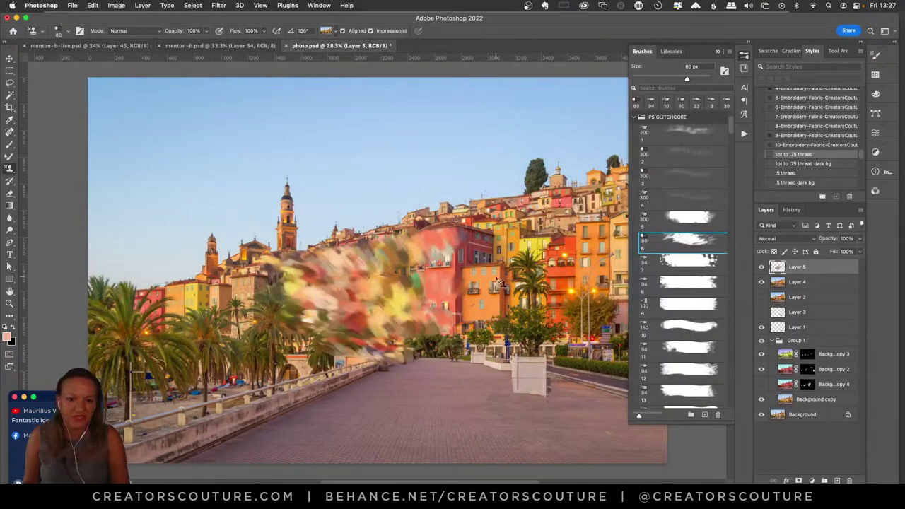
{"action": "key", "text": "super+z"}
{"action": "left_click", "coordinate": [686, 304]}
{"action": "mouse_move", "coordinate": [481, 244]}
{"action": "left_mouse_down"}
{"action": "mouse_move", "coordinate": [429, 320]}
{"action": "mouse_move", "coordinate": [375, 294]}
{"action": "mouse_move", "coordinate": [304, 279]}
{"action": "mouse_move", "coordinate": [403, 247]}
{"action": "mouse_move", "coordinate": [481, 258]}
{"action": "mouse_move", "coordinate": [424, 283]}
{"action": "mouse_move", "coordinate": [354, 340]}
{"action": "mouse_move", "coordinate": [396, 368]}
{"action": "left_mouse_up"}
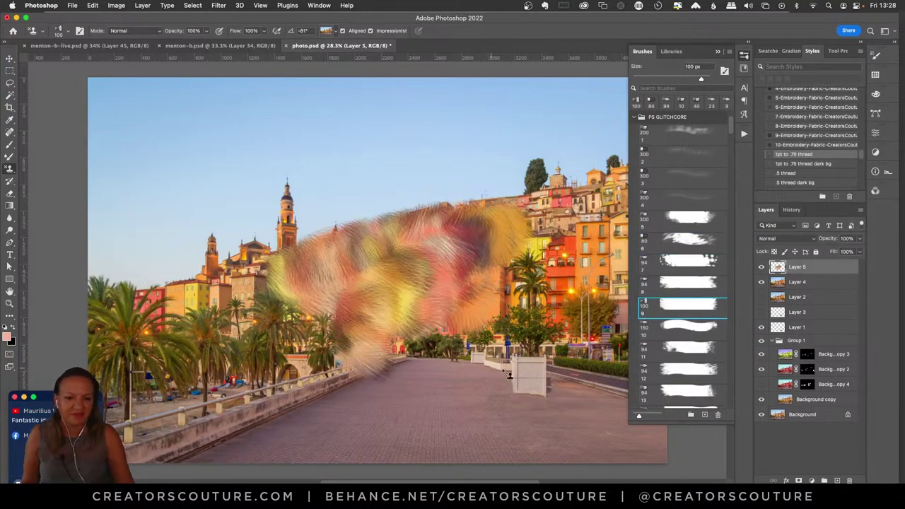
{"action": "key", "text": "super+z"}
{"action": "left_click", "coordinate": [686, 348]}
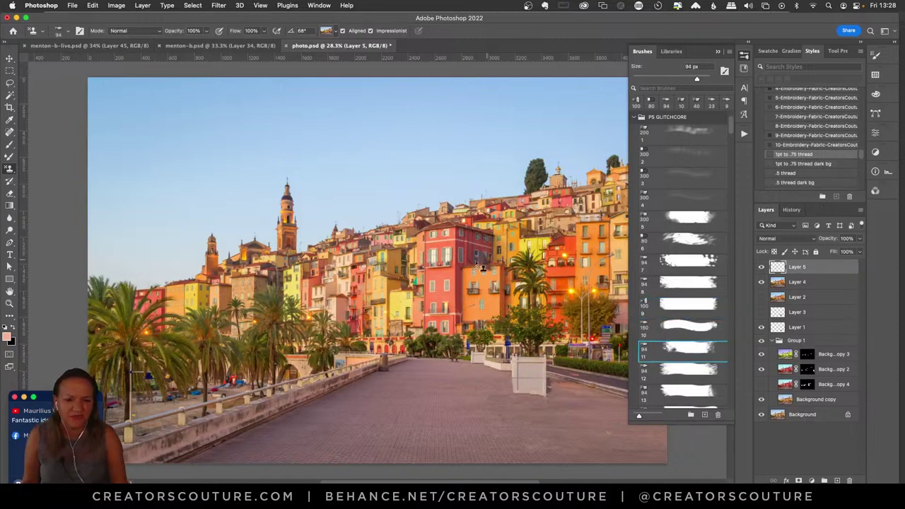
{"action": "mouse_move", "coordinate": [485, 261]}
{"action": "left_mouse_down"}
{"action": "mouse_move", "coordinate": [415, 286]}
{"action": "mouse_move", "coordinate": [413, 311]}
{"action": "mouse_move", "coordinate": [436, 276]}
{"action": "mouse_move", "coordinate": [415, 260]}
{"action": "mouse_move", "coordinate": [386, 314]}
{"action": "mouse_move", "coordinate": [353, 272]}
{"action": "mouse_move", "coordinate": [323, 279]}
{"action": "mouse_move", "coordinate": [284, 293]}
{"action": "mouse_move", "coordinate": [268, 332]}
{"action": "left_mouse_up"}
{"action": "key", "text": "super+z"}
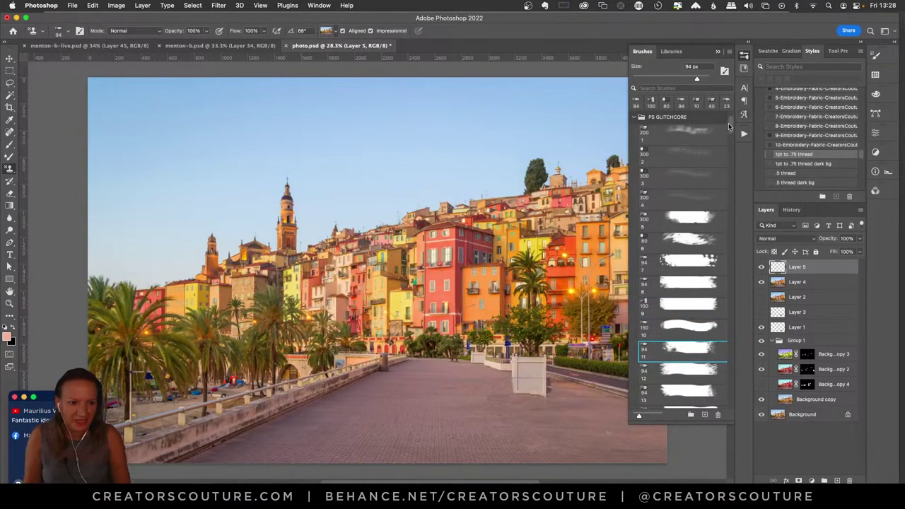
{"action": "scroll", "coordinate": [724, 170], "scroll_direction": "down", "scroll_amount": 10}
{"action": "left_click", "coordinate": [677, 228]}
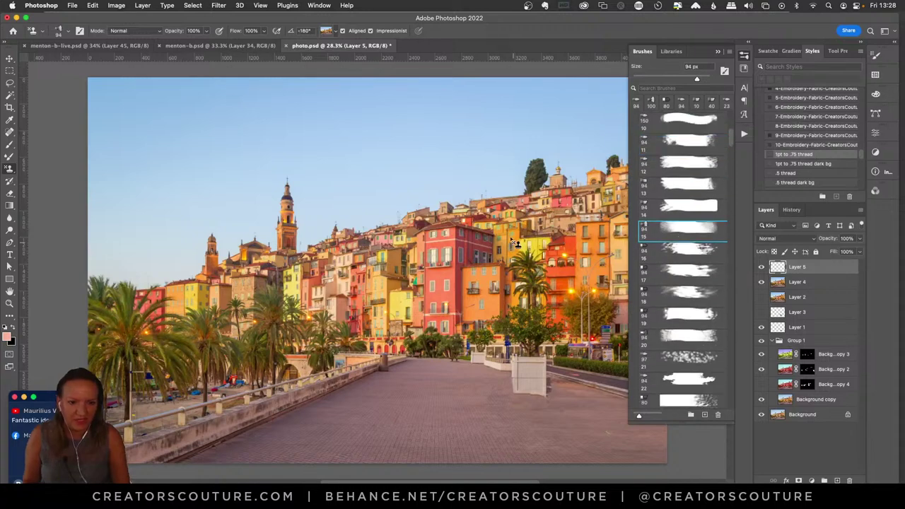
{"action": "mouse_move", "coordinate": [513, 237]}
{"action": "left_mouse_down"}
{"action": "mouse_move", "coordinate": [496, 301]}
{"action": "mouse_move", "coordinate": [482, 312]}
{"action": "mouse_move", "coordinate": [478, 252]}
{"action": "mouse_move", "coordinate": [455, 244]}
{"action": "mouse_move", "coordinate": [438, 292]}
{"action": "mouse_move", "coordinate": [472, 273]}
{"action": "mouse_move", "coordinate": [454, 299]}
{"action": "mouse_move", "coordinate": [433, 239]}
{"action": "mouse_move", "coordinate": [397, 263]}
{"action": "mouse_move", "coordinate": [425, 292]}
{"action": "mouse_move", "coordinate": [412, 259]}
{"action": "mouse_move", "coordinate": [418, 335]}
{"action": "mouse_move", "coordinate": [370, 326]}
{"action": "mouse_move", "coordinate": [361, 301]}
{"action": "mouse_move", "coordinate": [393, 279]}
{"action": "mouse_move", "coordinate": [345, 291]}
{"action": "mouse_move", "coordinate": [354, 259]}
{"action": "mouse_move", "coordinate": [297, 297]}
{"action": "mouse_move", "coordinate": [353, 271]}
{"action": "mouse_move", "coordinate": [302, 285]}
{"action": "left_mouse_up"}
{"action": "mouse_move", "coordinate": [244, 352]}
{"action": "left_mouse_down"}
{"action": "mouse_move", "coordinate": [176, 368]}
{"action": "mouse_move", "coordinate": [155, 348]}
{"action": "mouse_move", "coordinate": [204, 350]}
{"action": "mouse_move", "coordinate": [190, 327]}
{"action": "mouse_move", "coordinate": [216, 341]}
{"action": "mouse_move", "coordinate": [235, 320]}
{"action": "mouse_move", "coordinate": [222, 369]}
{"action": "mouse_move", "coordinate": [175, 369]}
{"action": "mouse_move", "coordinate": [188, 383]}
{"action": "mouse_move", "coordinate": [254, 373]}
{"action": "mouse_move", "coordinate": [268, 344]}
{"action": "mouse_move", "coordinate": [239, 310]}
{"action": "mouse_move", "coordinate": [248, 306]}
{"action": "mouse_move", "coordinate": [163, 317]}
{"action": "mouse_move", "coordinate": [239, 295]}
{"action": "mouse_move", "coordinate": [266, 299]}
{"action": "mouse_move", "coordinate": [286, 327]}
{"action": "mouse_move", "coordinate": [285, 344]}
{"action": "mouse_move", "coordinate": [336, 340]}
{"action": "mouse_move", "coordinate": [323, 303]}
{"action": "mouse_move", "coordinate": [334, 316]}
{"action": "mouse_move", "coordinate": [442, 336]}
{"action": "left_mouse_up"}
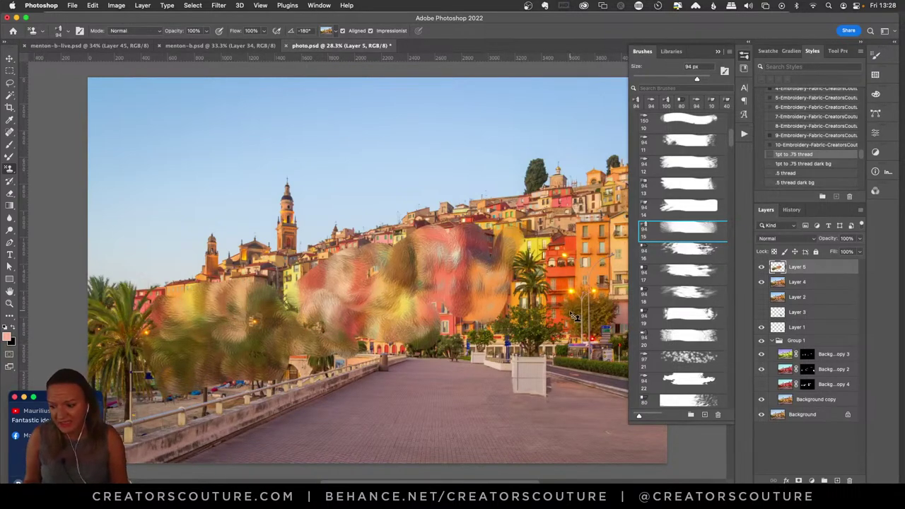
{"action": "key", "text": "super+z"}
{"action": "key", "text": "period"}
{"action": "key", "text": "period"}
{"action": "key", "text": "period"}
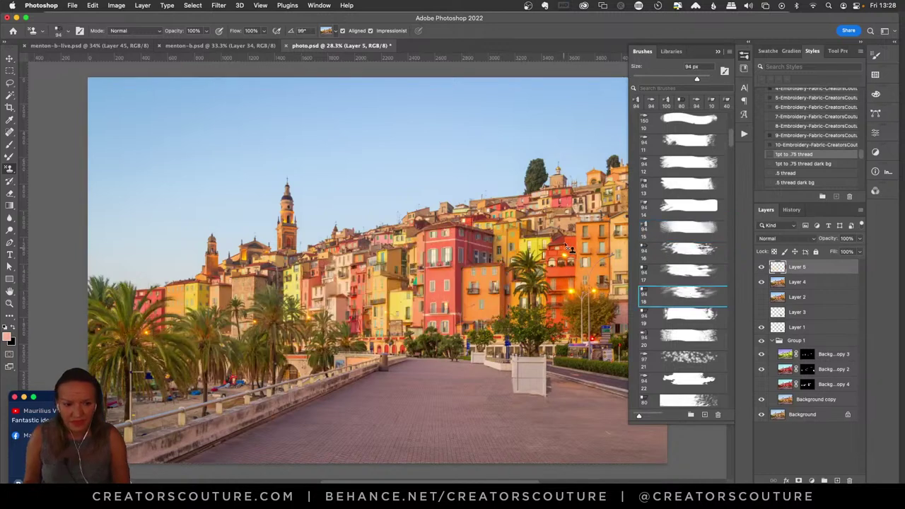
{"action": "mouse_move", "coordinate": [565, 247]}
{"action": "left_mouse_down"}
{"action": "mouse_move", "coordinate": [572, 343]}
{"action": "mouse_move", "coordinate": [577, 304]}
{"action": "left_mouse_up"}
{"action": "mouse_move", "coordinate": [556, 232]}
{"action": "left_mouse_down"}
{"action": "mouse_move", "coordinate": [547, 326]}
{"action": "mouse_move", "coordinate": [535, 233]}
{"action": "mouse_move", "coordinate": [525, 353]}
{"action": "left_mouse_up"}
{"action": "mouse_move", "coordinate": [511, 306]}
{"action": "left_mouse_down"}
{"action": "mouse_move", "coordinate": [504, 354]}
{"action": "mouse_move", "coordinate": [498, 225]}
{"action": "mouse_move", "coordinate": [485, 354]}
{"action": "left_mouse_up"}
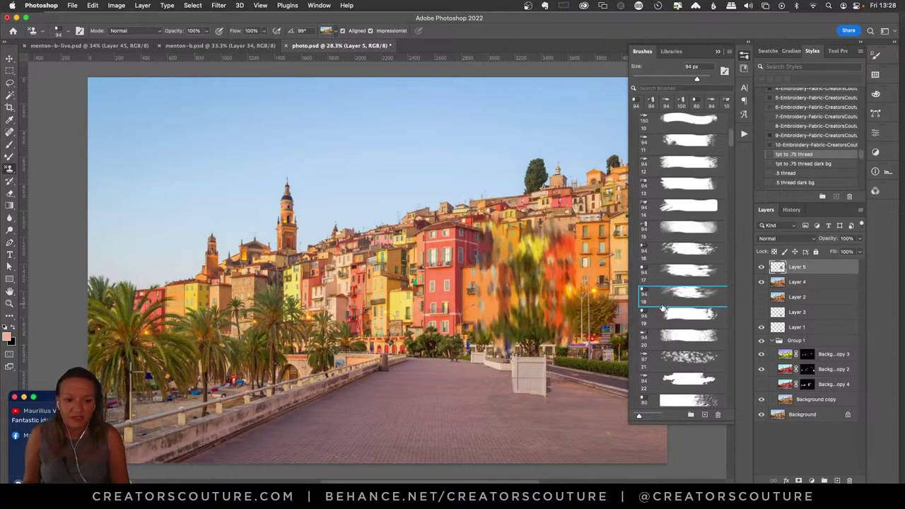
{"action": "left_click_drag", "start_coordinate": [477, 251], "coordinate": [468, 347]}
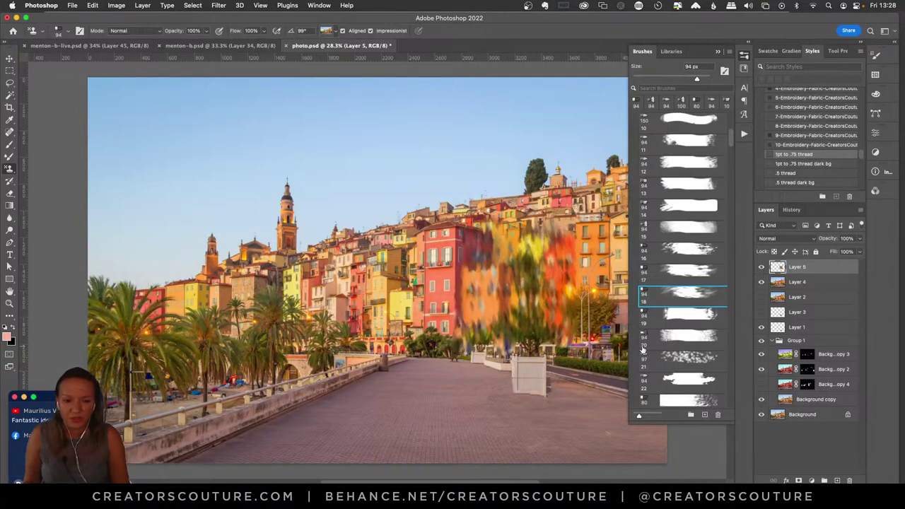
{"action": "scroll", "coordinate": [730, 138], "scroll_direction": "down", "scroll_amount": 5}
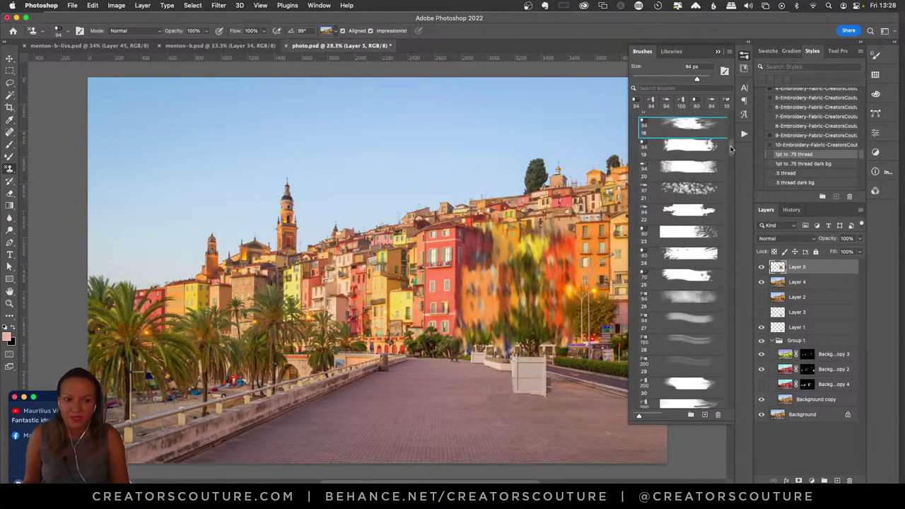
{"action": "left_click", "coordinate": [672, 223]}
{"action": "mouse_move", "coordinate": [434, 244]}
{"action": "left_mouse_down"}
{"action": "mouse_move", "coordinate": [412, 265]}
{"action": "mouse_move", "coordinate": [435, 343]}
{"action": "left_mouse_up"}
{"action": "mouse_move", "coordinate": [416, 277]}
{"action": "left_mouse_down"}
{"action": "mouse_move", "coordinate": [450, 236]}
{"action": "mouse_move", "coordinate": [478, 350]}
{"action": "mouse_move", "coordinate": [452, 365]}
{"action": "left_mouse_up"}
{"action": "key", "text": "super+z"}
{"action": "mouse_move", "coordinate": [452, 240]}
{"action": "left_mouse_down"}
{"action": "mouse_move", "coordinate": [458, 285]}
{"action": "mouse_move", "coordinate": [368, 323]}
{"action": "left_mouse_up"}
{"action": "key", "text": "super+z"}
{"action": "left_click_drag", "start_coordinate": [389, 243], "coordinate": [378, 386]}
{"action": "left_click_drag", "start_coordinate": [349, 249], "coordinate": [354, 340]}
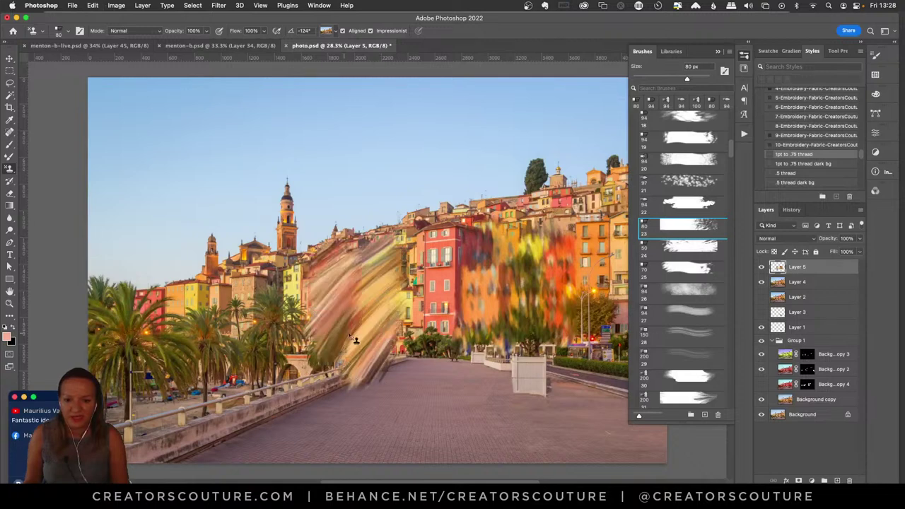
{"action": "left_click", "coordinate": [704, 269]}
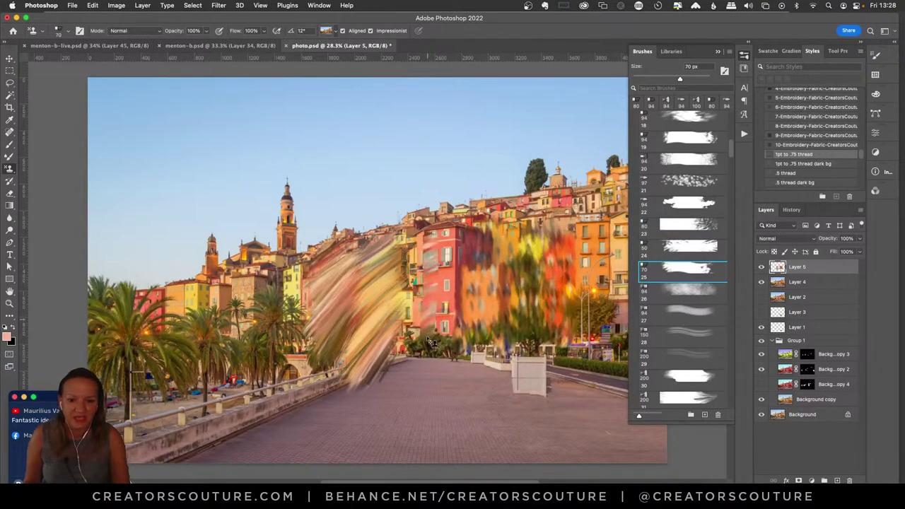
{"action": "key", "text": "super+z"}
{"action": "key", "text": "super+z"}
{"action": "mouse_move", "coordinate": [439, 234]}
{"action": "left_mouse_down"}
{"action": "mouse_move", "coordinate": [433, 324]}
{"action": "mouse_move", "coordinate": [449, 240]}
{"action": "mouse_move", "coordinate": [444, 326]}
{"action": "mouse_move", "coordinate": [447, 276]}
{"action": "mouse_move", "coordinate": [438, 272]}
{"action": "mouse_move", "coordinate": [436, 331]}
{"action": "mouse_move", "coordinate": [429, 242]}
{"action": "mouse_move", "coordinate": [431, 334]}
{"action": "mouse_move", "coordinate": [411, 264]}
{"action": "mouse_move", "coordinate": [417, 242]}
{"action": "mouse_move", "coordinate": [413, 323]}
{"action": "mouse_move", "coordinate": [402, 224]}
{"action": "mouse_move", "coordinate": [397, 340]}
{"action": "mouse_move", "coordinate": [387, 262]}
{"action": "mouse_move", "coordinate": [382, 347]}
{"action": "mouse_move", "coordinate": [376, 232]}
{"action": "mouse_move", "coordinate": [378, 348]}
{"action": "mouse_move", "coordinate": [370, 253]}
{"action": "mouse_move", "coordinate": [360, 327]}
{"action": "mouse_move", "coordinate": [351, 254]}
{"action": "left_mouse_up"}
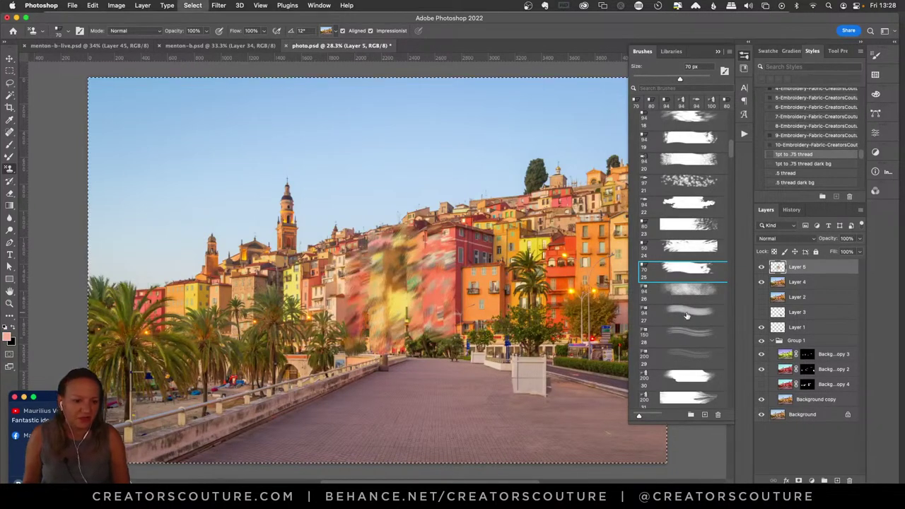
{"action": "key", "text": "super+z"}
{"action": "left_click", "coordinate": [688, 340]}
{"action": "left_click_drag", "start_coordinate": [559, 230], "coordinate": [555, 350]}
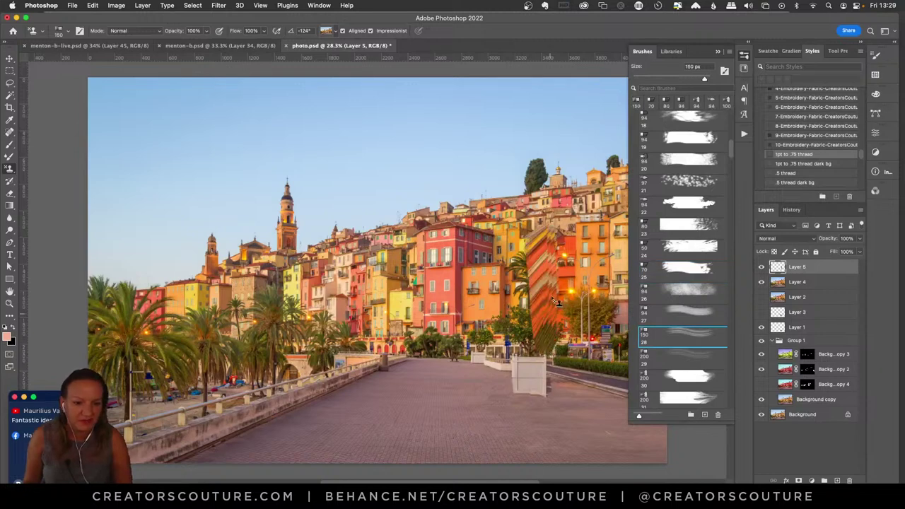
{"action": "mouse_move", "coordinate": [556, 300]}
{"action": "left_mouse_down"}
{"action": "mouse_move", "coordinate": [563, 234]}
{"action": "mouse_move", "coordinate": [567, 363]}
{"action": "left_mouse_up"}
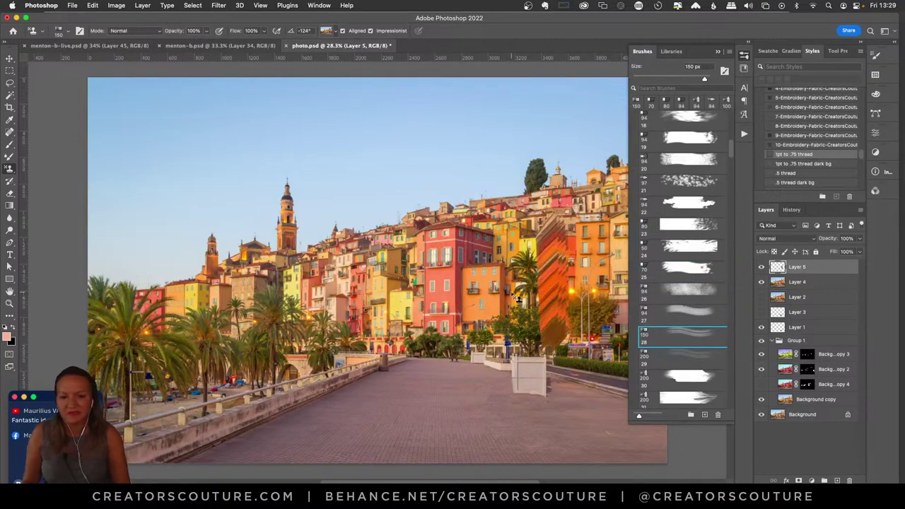
{"action": "key", "text": "super+z"}
{"action": "mouse_move", "coordinate": [447, 230]}
{"action": "left_mouse_down"}
{"action": "mouse_move", "coordinate": [443, 347]}
{"action": "mouse_move", "coordinate": [477, 269]}
{"action": "mouse_move", "coordinate": [506, 337]}
{"action": "left_mouse_up"}
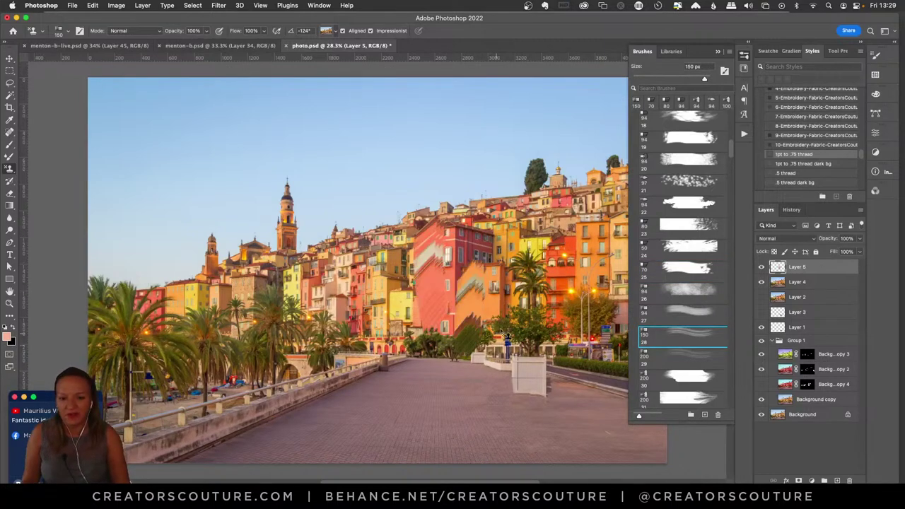
{"action": "left_click_drag", "start_coordinate": [555, 251], "coordinate": [537, 323]}
{"action": "left_click_drag", "start_coordinate": [382, 249], "coordinate": [332, 269]}
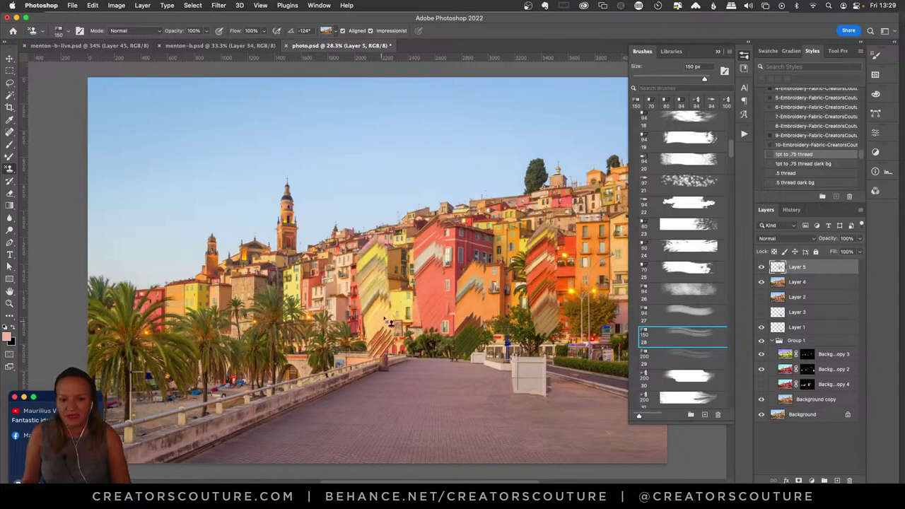
{"action": "mouse_move", "coordinate": [345, 239]}
{"action": "left_mouse_down"}
{"action": "mouse_move", "coordinate": [348, 322]}
{"action": "mouse_move", "coordinate": [317, 317]}
{"action": "mouse_move", "coordinate": [294, 258]}
{"action": "mouse_move", "coordinate": [312, 357]}
{"action": "mouse_move", "coordinate": [285, 184]}
{"action": "mouse_move", "coordinate": [280, 318]}
{"action": "left_mouse_up"}
{"action": "key", "text": "ctrl+z"}
{"action": "left_click_drag", "start_coordinate": [290, 161], "coordinate": [284, 299]}
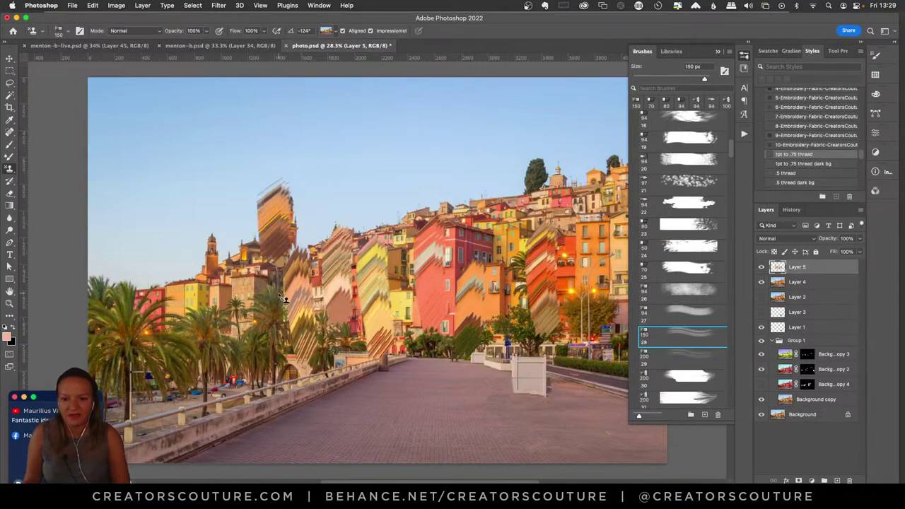
{"action": "key", "text": "Delete"}
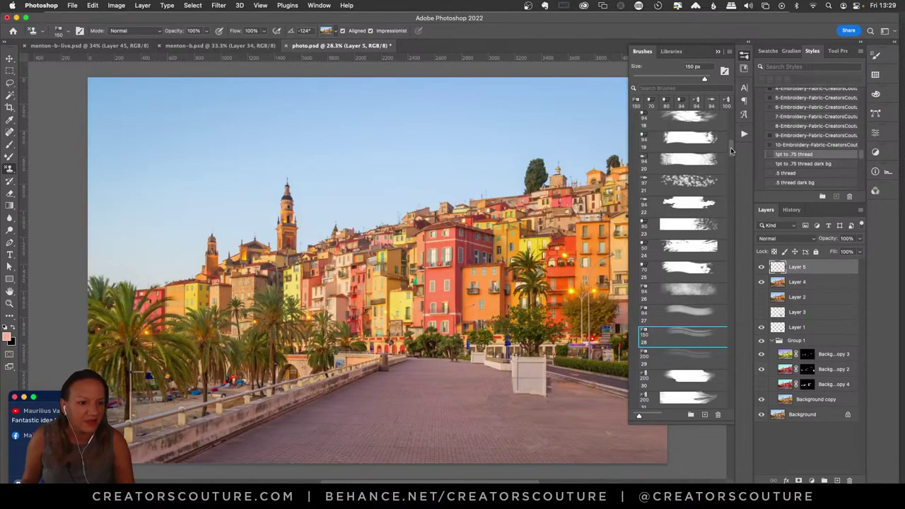
{"action": "mouse_move", "coordinate": [730, 147]}
{"action": "left_mouse_down"}
{"action": "mouse_move", "coordinate": [732, 120]}
{"action": "mouse_move", "coordinate": [728, 232]}
{"action": "left_mouse_up"}
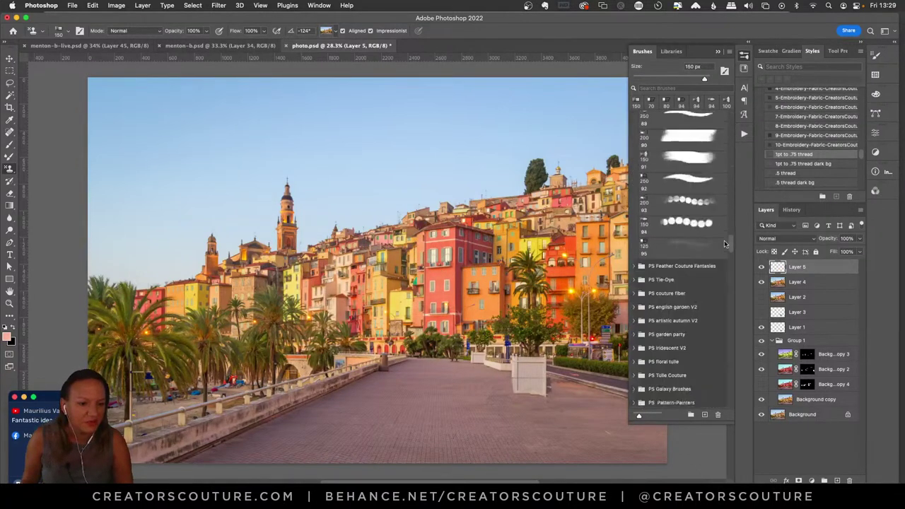
- With the 250 px brush 85, paint pink palm-leaf test strokes over the buildings
{"action": "left_click", "coordinate": [680, 190]}
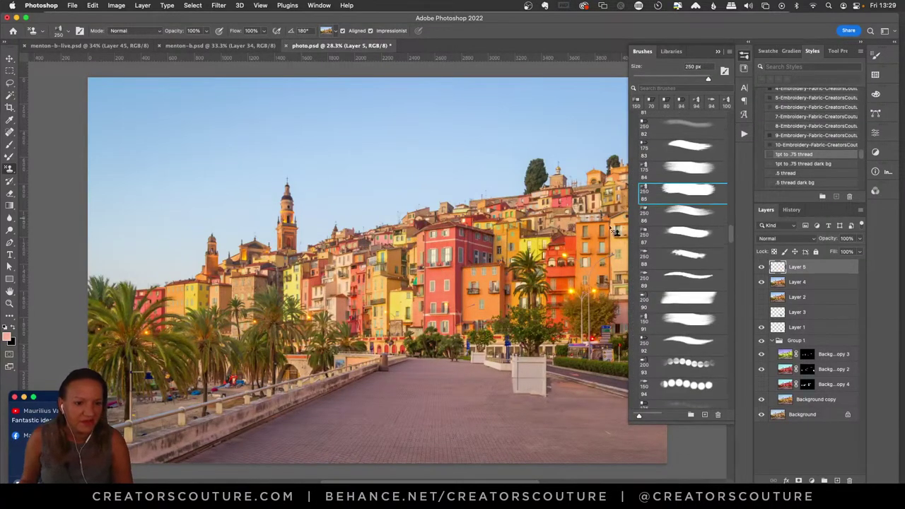
{"action": "left_click_drag", "start_coordinate": [475, 209], "coordinate": [485, 342]}
{"action": "key", "text": "ctrl+z"}
{"action": "left_click_drag", "start_coordinate": [440, 187], "coordinate": [441, 277]}
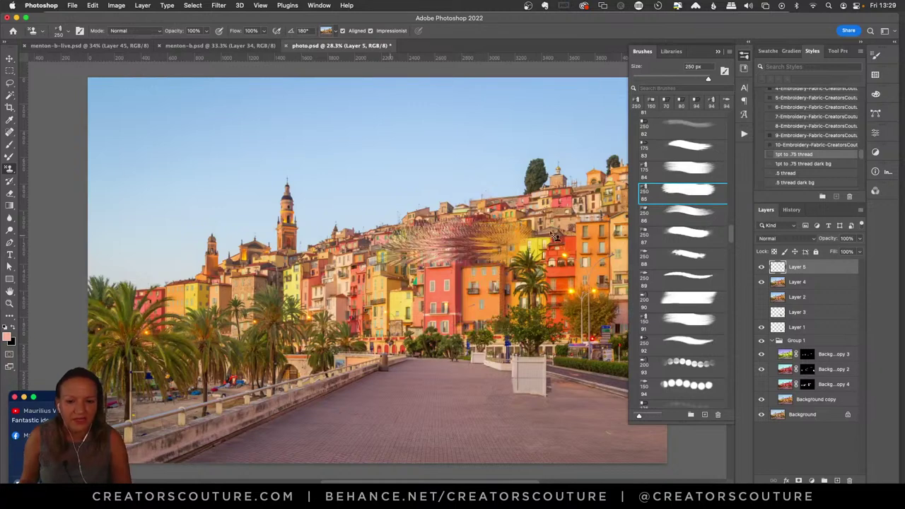
{"action": "left_click_drag", "start_coordinate": [456, 346], "coordinate": [446, 385]}
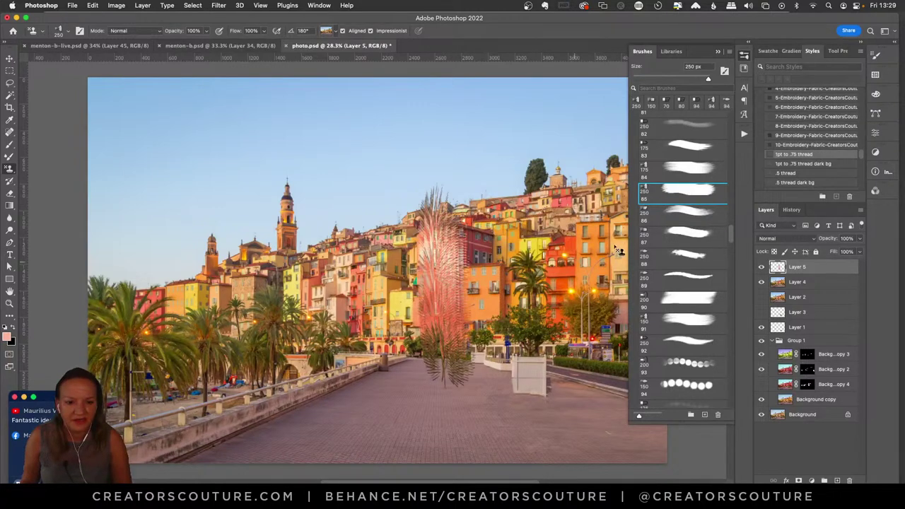
- Try another palm-leaf brush over the column, undo all test strokes, and bring Chrome forward
{"action": "left_click", "coordinate": [683, 215]}
{"action": "left_click_drag", "start_coordinate": [496, 212], "coordinate": [493, 388]}
{"action": "left_click_drag", "start_coordinate": [467, 219], "coordinate": [477, 347]}
{"action": "left_click_drag", "start_coordinate": [459, 290], "coordinate": [429, 260]}
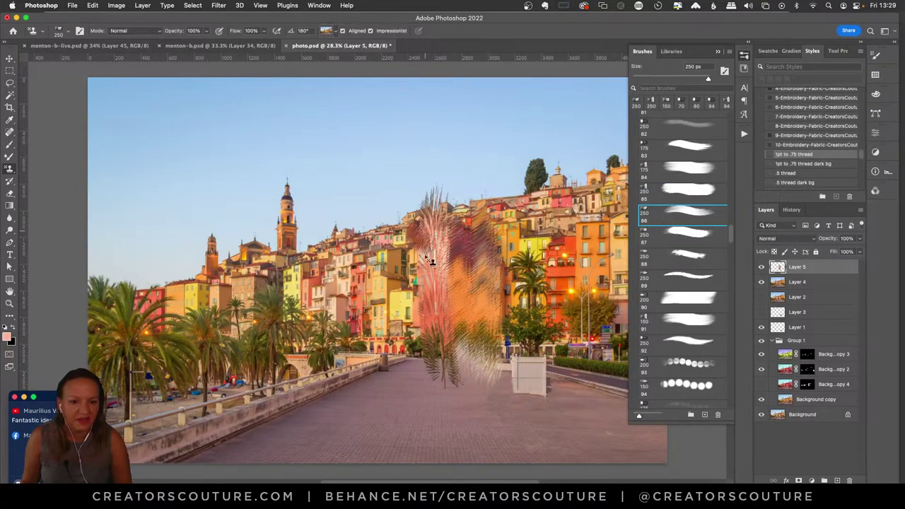
{"action": "key", "text": "ctrl+z"}
{"action": "key", "text": "ctrl+z"}
{"action": "key", "text": "ctrl+z"}
{"action": "key", "text": "ctrl+z"}
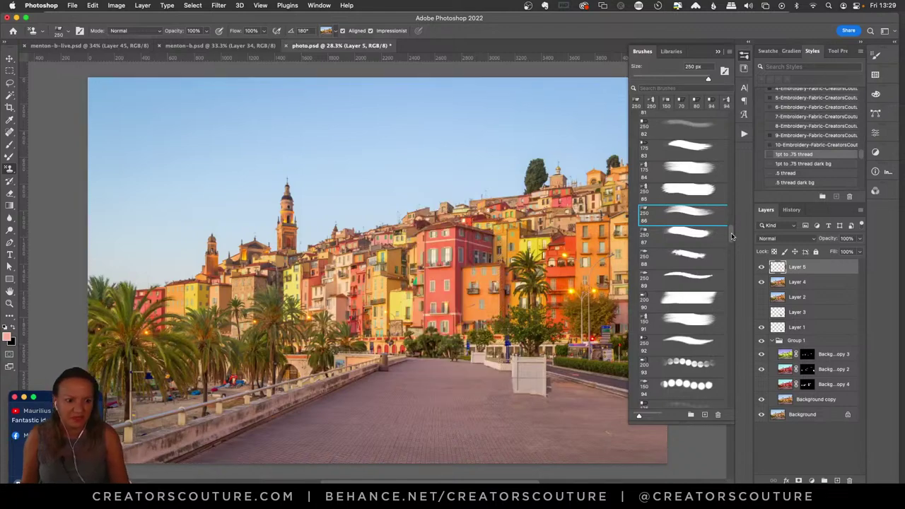
{"action": "left_click_drag", "start_coordinate": [731, 233], "coordinate": [731, 404]}
{"action": "left_click", "coordinate": [320, 482]}
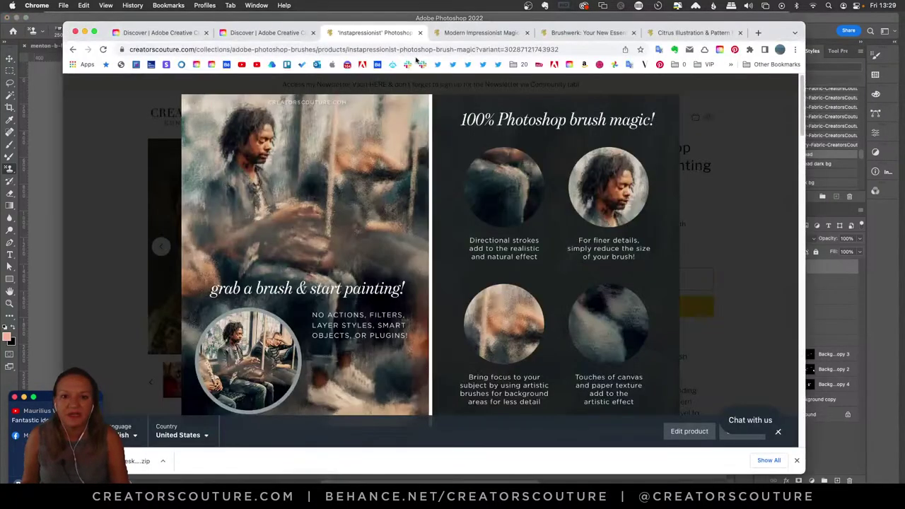
- Open the Creators Couture Behance projects page in a new tab
{"action": "left_click", "coordinate": [758, 34]}
{"action": "left_click", "coordinate": [378, 65]}
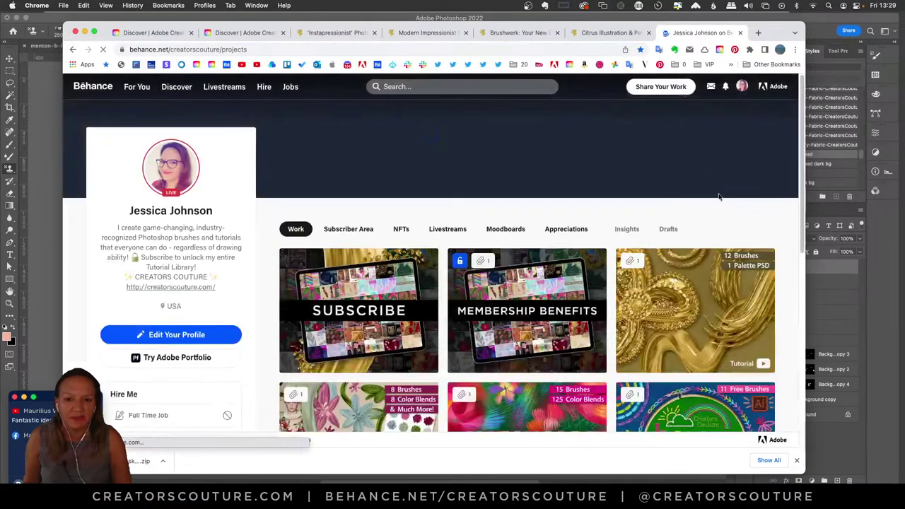
{"action": "scroll", "coordinate": [764, 322], "scroll_direction": "down", "scroll_amount": 10}
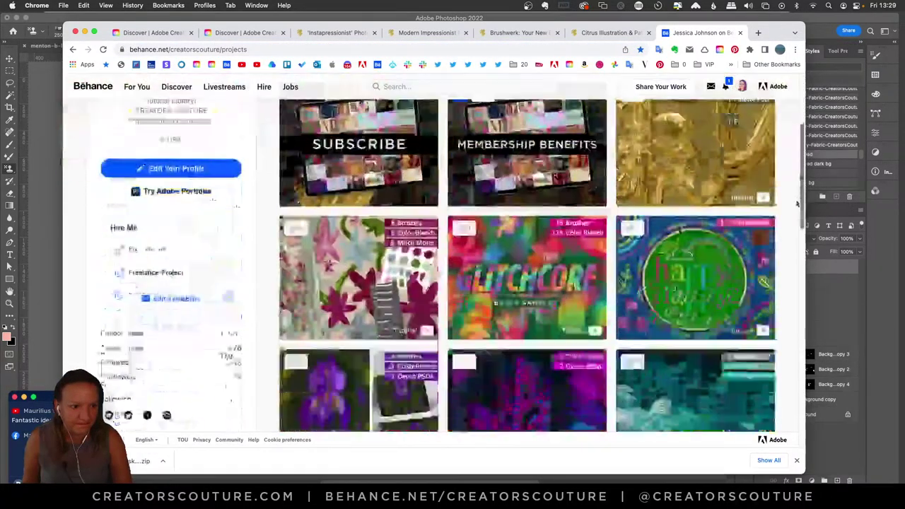
{"action": "scroll", "coordinate": [764, 321], "scroll_direction": "up", "scroll_amount": 10}
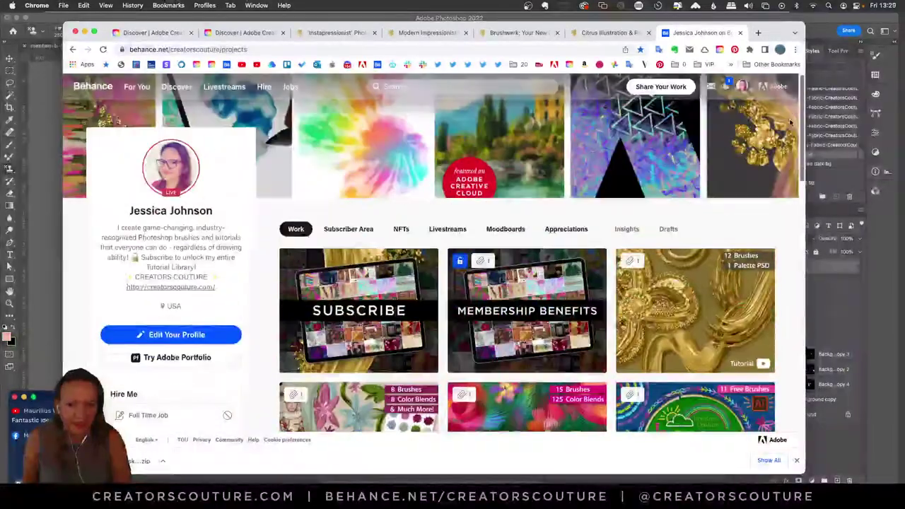
- Switch to the profile's Livestreams list and scroll through the past livestream videos
{"action": "left_click", "coordinate": [448, 228]}
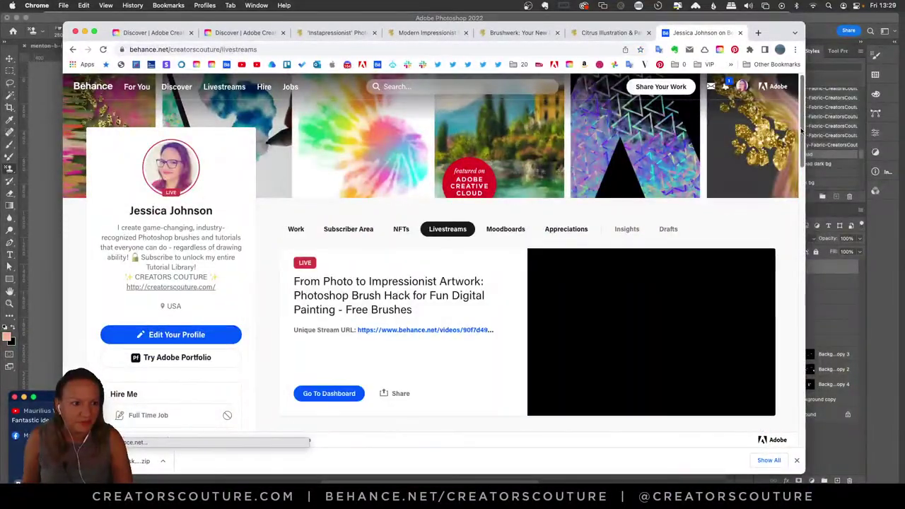
{"action": "scroll", "coordinate": [764, 317], "scroll_direction": "down", "scroll_amount": 10}
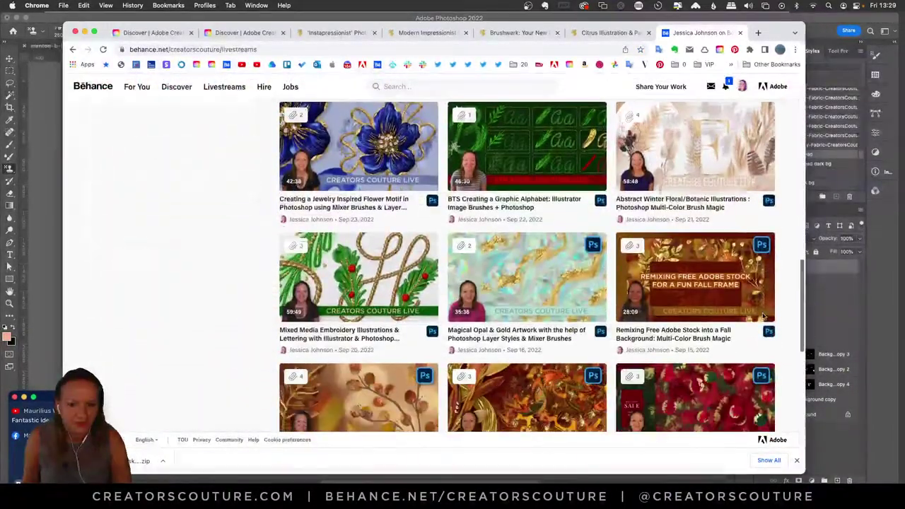
{"action": "scroll", "coordinate": [764, 317], "scroll_direction": "down", "scroll_amount": 10}
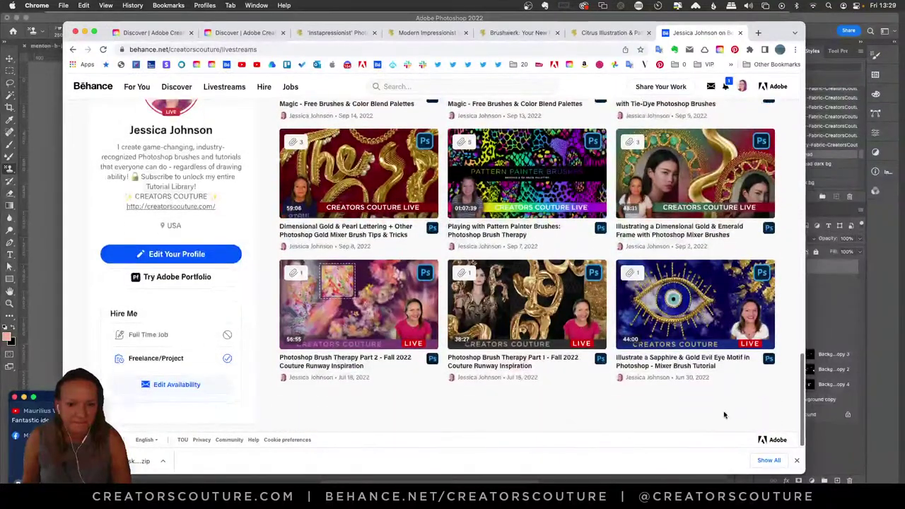
{"action": "scroll", "coordinate": [805, 372], "scroll_direction": "up", "scroll_amount": 10}
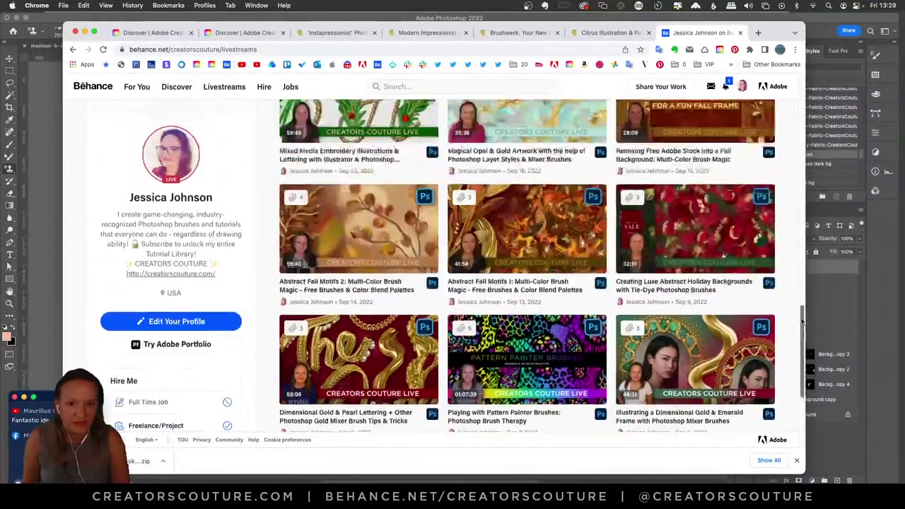
{"action": "scroll", "coordinate": [778, 396], "scroll_direction": "down", "scroll_amount": 10}
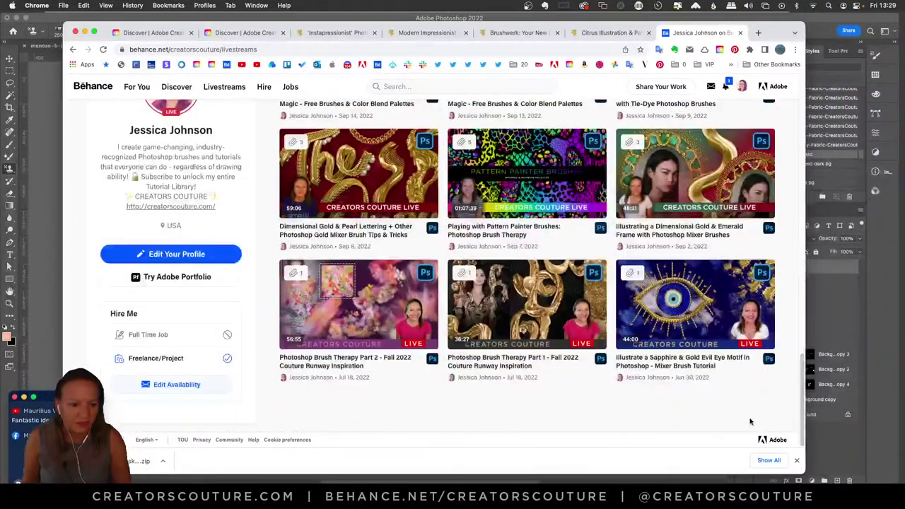
{"action": "scroll", "coordinate": [793, 408], "scroll_direction": "up", "scroll_amount": 5}
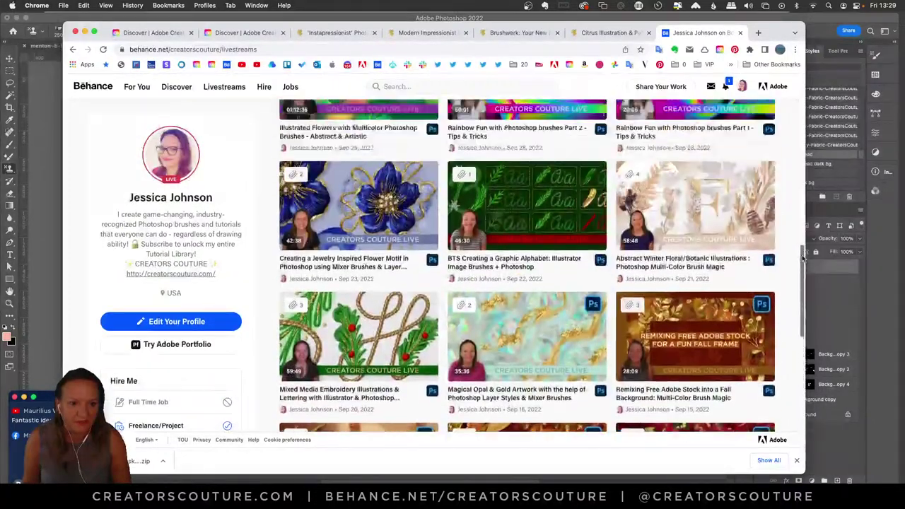
{"action": "scroll", "coordinate": [803, 258], "scroll_direction": "up", "scroll_amount": 2}
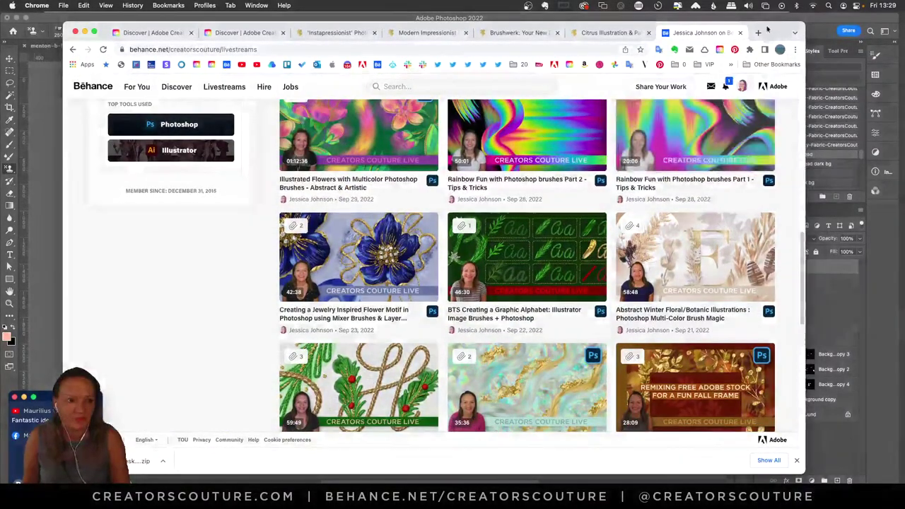
{"action": "left_click", "coordinate": [759, 33]}
- Load YouTube and go to the Creators Couture channel's Videos list
{"action": "type", "text": "you"}
{"action": "key", "text": "Return"}
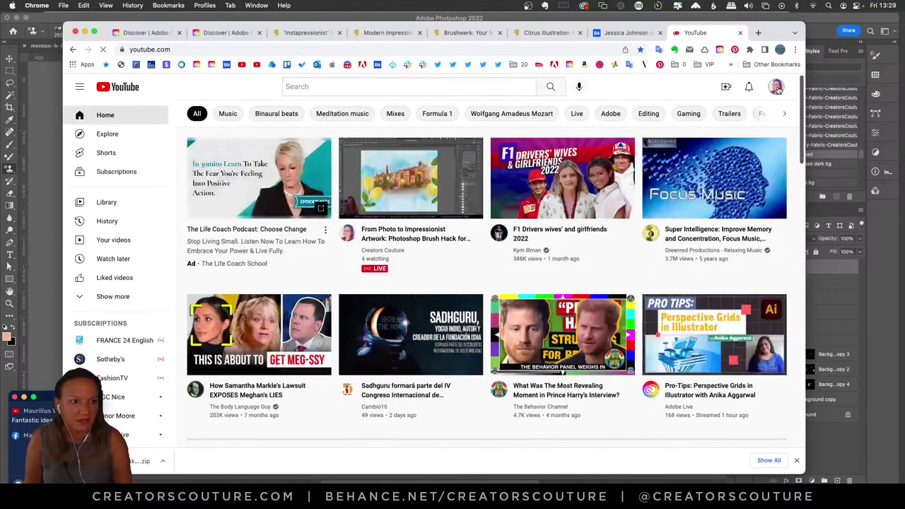
{"action": "left_click", "coordinate": [776, 87]}
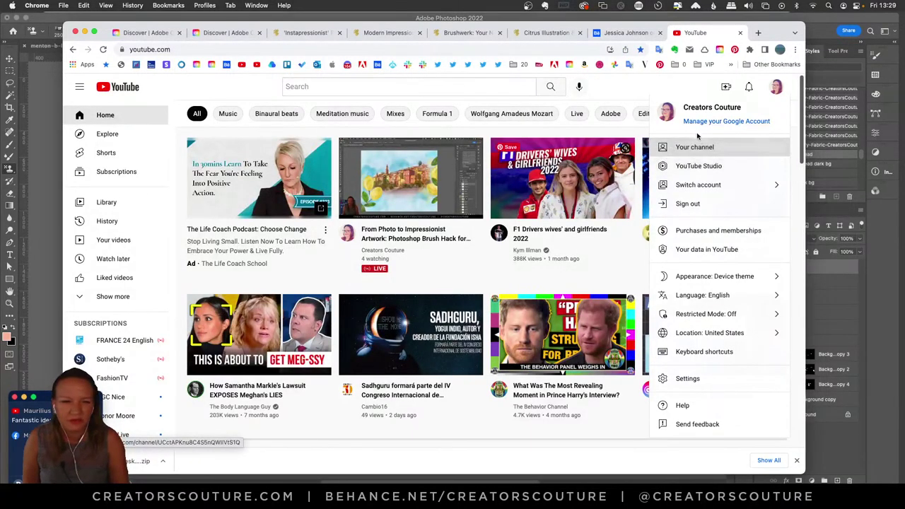
{"action": "left_click", "coordinate": [695, 148]}
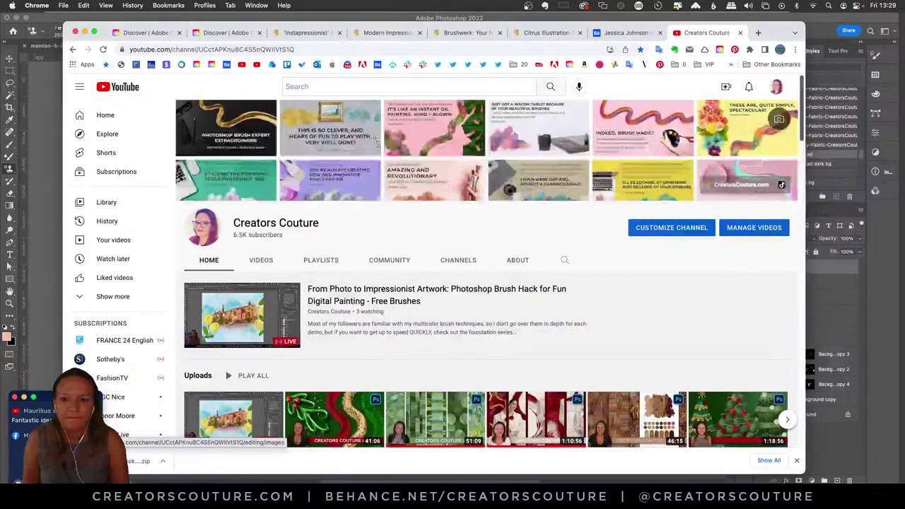
{"action": "left_click", "coordinate": [261, 261]}
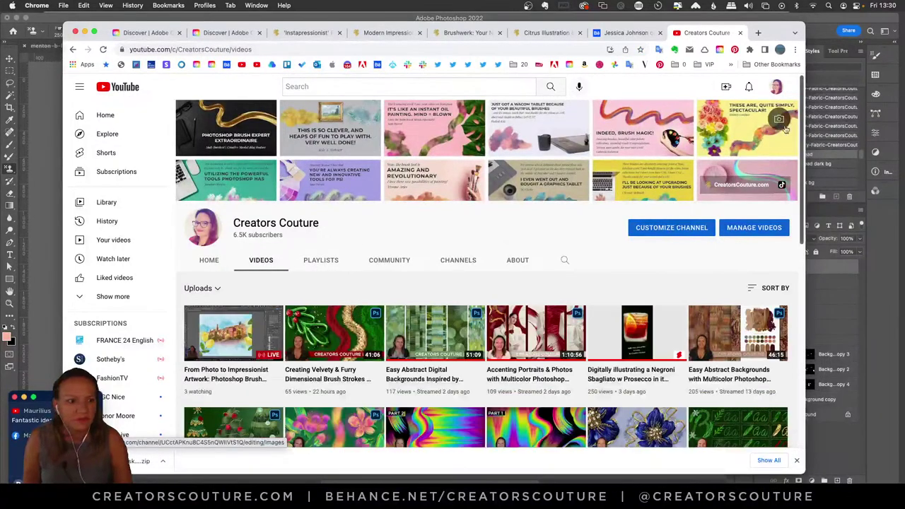
- Open the Easy Photoshop Brush Hack video, pause it, and seek to about 0:41
{"action": "scroll", "coordinate": [795, 157], "scroll_direction": "down", "scroll_amount": 2}
{"action": "scroll", "coordinate": [794, 157], "scroll_direction": "down", "scroll_amount": 10}
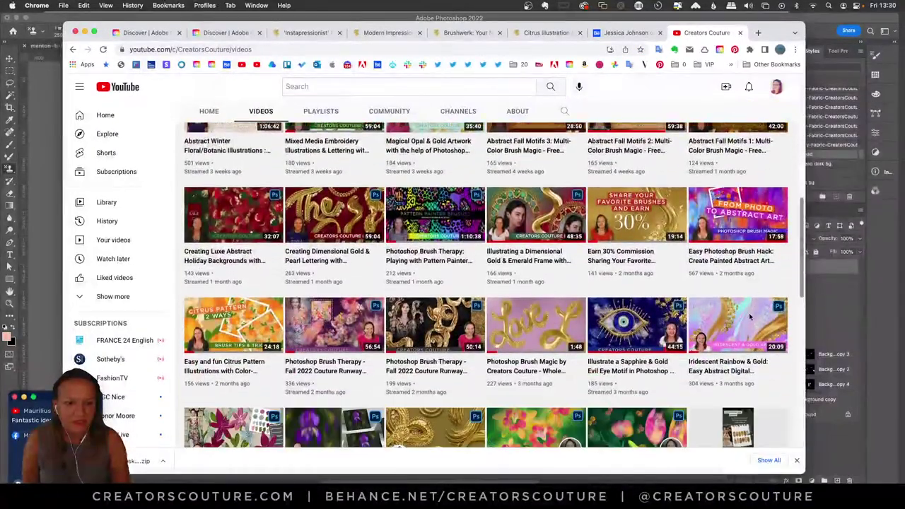
{"action": "left_click", "coordinate": [732, 217]}
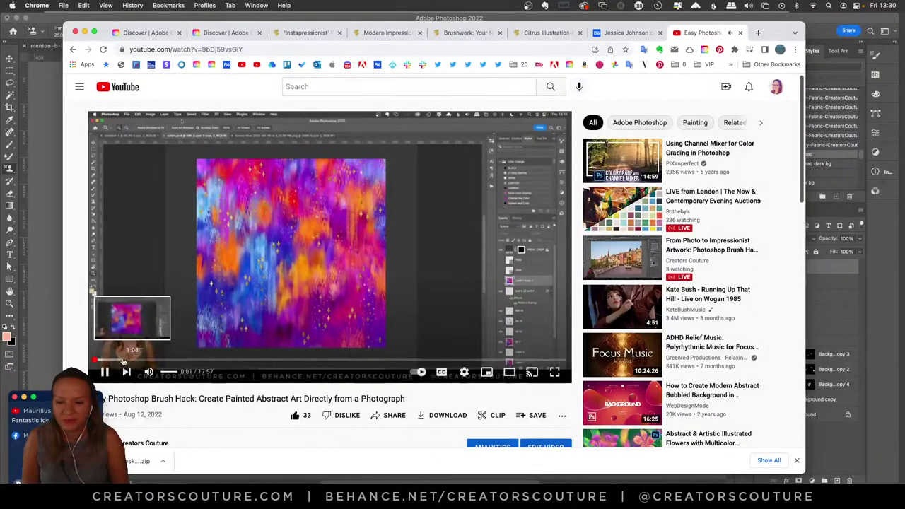
{"action": "left_click", "coordinate": [105, 372]}
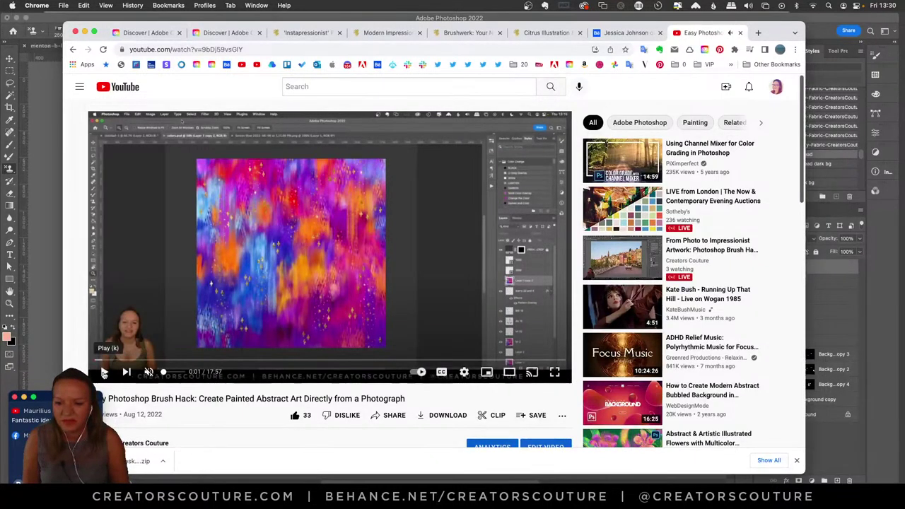
{"action": "left_click", "coordinate": [133, 360]}
{"action": "left_click", "coordinate": [114, 360]}
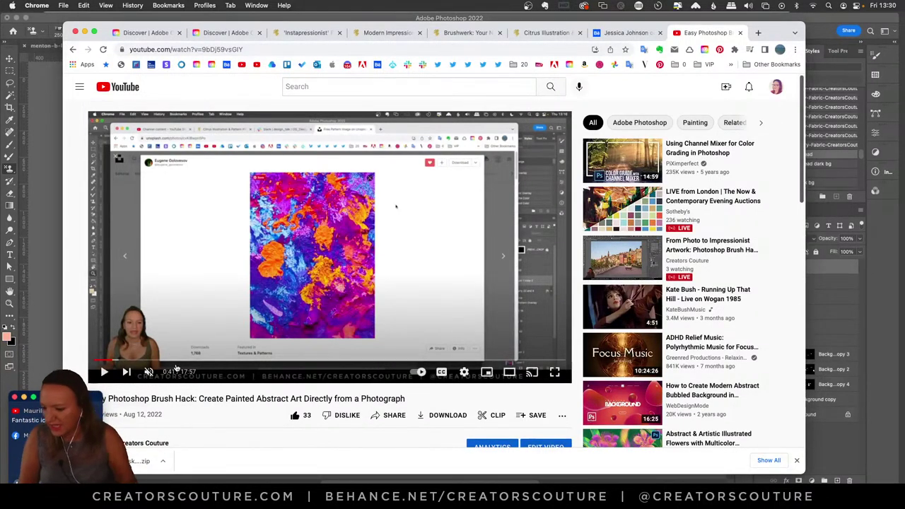
- Back in Photoshop, expand the PS Tie-Dye brush group in the Brushes panel
{"action": "key", "text": "super+Tab"}
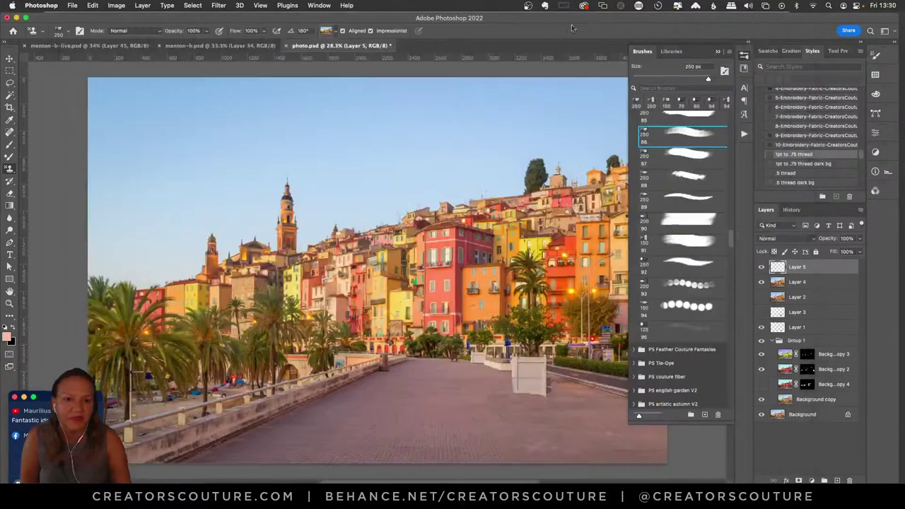
{"action": "scroll", "coordinate": [728, 248], "scroll_direction": "down", "scroll_amount": 5}
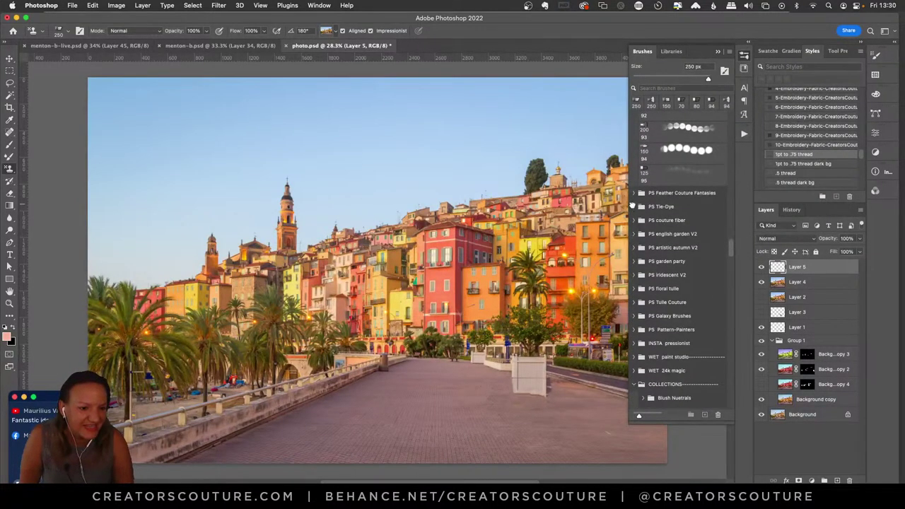
{"action": "left_click", "coordinate": [633, 206]}
{"action": "scroll", "coordinate": [730, 207], "scroll_direction": "down", "scroll_amount": 8}
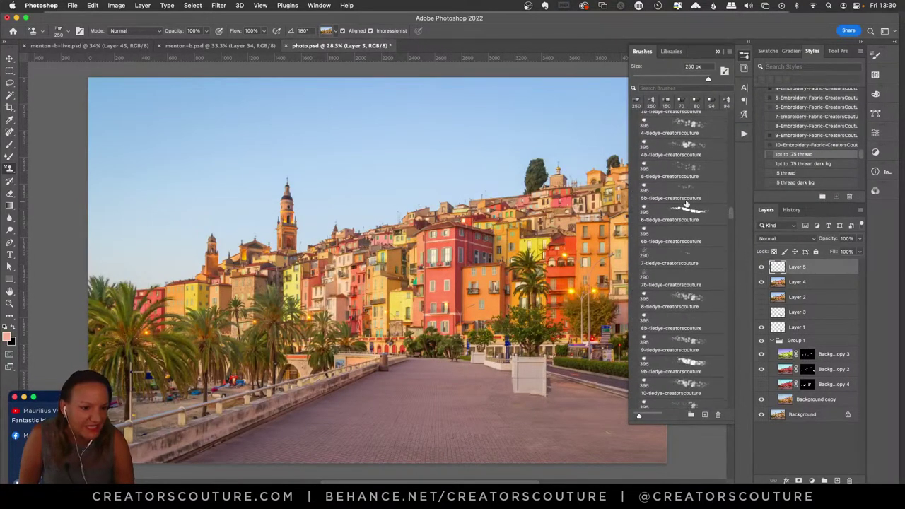
{"action": "scroll", "coordinate": [733, 210], "scroll_direction": "up", "scroll_amount": 3}
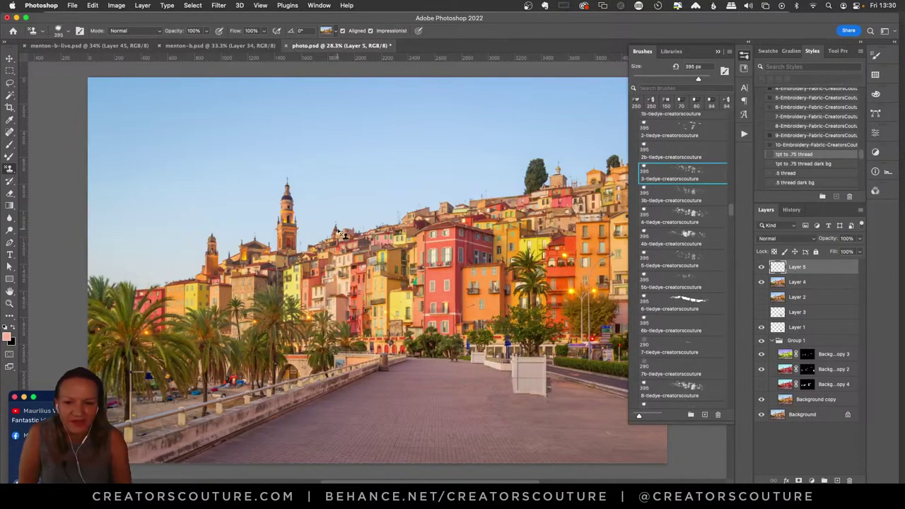
- Paint trial tie-dye texture strokes from the bell tower over the palms, undoing several
{"action": "mouse_move", "coordinate": [363, 252]}
{"action": "left_mouse_down"}
{"action": "mouse_move", "coordinate": [334, 293]}
{"action": "mouse_move", "coordinate": [351, 326]}
{"action": "mouse_move", "coordinate": [303, 327]}
{"action": "mouse_move", "coordinate": [252, 293]}
{"action": "mouse_move", "coordinate": [223, 329]}
{"action": "mouse_move", "coordinate": [216, 372]}
{"action": "mouse_move", "coordinate": [297, 306]}
{"action": "mouse_move", "coordinate": [378, 261]}
{"action": "mouse_move", "coordinate": [414, 292]}
{"action": "mouse_move", "coordinate": [396, 344]}
{"action": "mouse_move", "coordinate": [445, 296]}
{"action": "mouse_move", "coordinate": [455, 231]}
{"action": "mouse_move", "coordinate": [474, 292]}
{"action": "mouse_move", "coordinate": [510, 351]}
{"action": "mouse_move", "coordinate": [404, 289]}
{"action": "mouse_move", "coordinate": [312, 291]}
{"action": "left_mouse_up"}
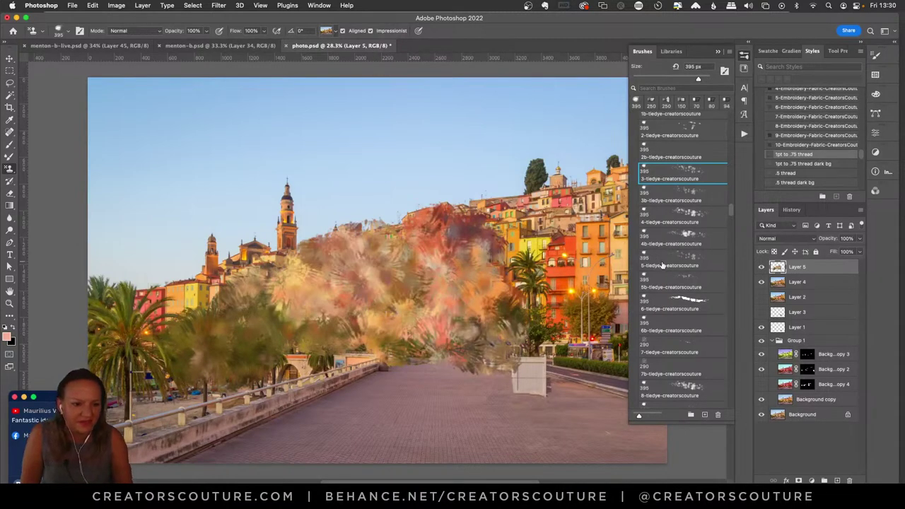
{"action": "mouse_move", "coordinate": [569, 226]}
{"action": "left_mouse_down"}
{"action": "mouse_move", "coordinate": [587, 259]}
{"action": "mouse_move", "coordinate": [569, 311]}
{"action": "mouse_move", "coordinate": [575, 189]}
{"action": "mouse_move", "coordinate": [563, 264]}
{"action": "left_mouse_up"}
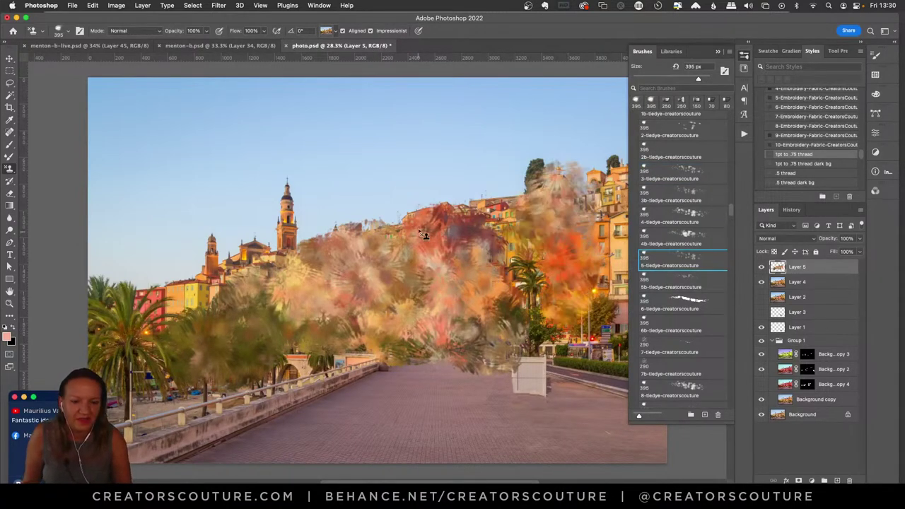
{"action": "key", "text": "super+a"}
{"action": "key", "text": "Delete"}
{"action": "mouse_move", "coordinate": [323, 182]}
{"action": "left_mouse_down"}
{"action": "mouse_move", "coordinate": [290, 256]}
{"action": "mouse_move", "coordinate": [309, 302]}
{"action": "mouse_move", "coordinate": [261, 288]}
{"action": "mouse_move", "coordinate": [229, 309]}
{"action": "mouse_move", "coordinate": [214, 372]}
{"action": "mouse_move", "coordinate": [115, 354]}
{"action": "mouse_move", "coordinate": [104, 338]}
{"action": "mouse_move", "coordinate": [259, 376]}
{"action": "mouse_move", "coordinate": [338, 363]}
{"action": "mouse_move", "coordinate": [383, 264]}
{"action": "mouse_move", "coordinate": [463, 305]}
{"action": "mouse_move", "coordinate": [359, 248]}
{"action": "left_mouse_up"}
{"action": "key", "text": "Delete"}
{"action": "mouse_move", "coordinate": [318, 226]}
{"action": "left_mouse_down"}
{"action": "mouse_move", "coordinate": [227, 325]}
{"action": "mouse_move", "coordinate": [156, 382]}
{"action": "mouse_move", "coordinate": [365, 245]}
{"action": "left_mouse_up"}
{"action": "key", "text": "Delete"}
{"action": "mouse_move", "coordinate": [361, 212]}
{"action": "left_mouse_down"}
{"action": "mouse_move", "coordinate": [333, 283]}
{"action": "mouse_move", "coordinate": [395, 338]}
{"action": "left_mouse_up"}
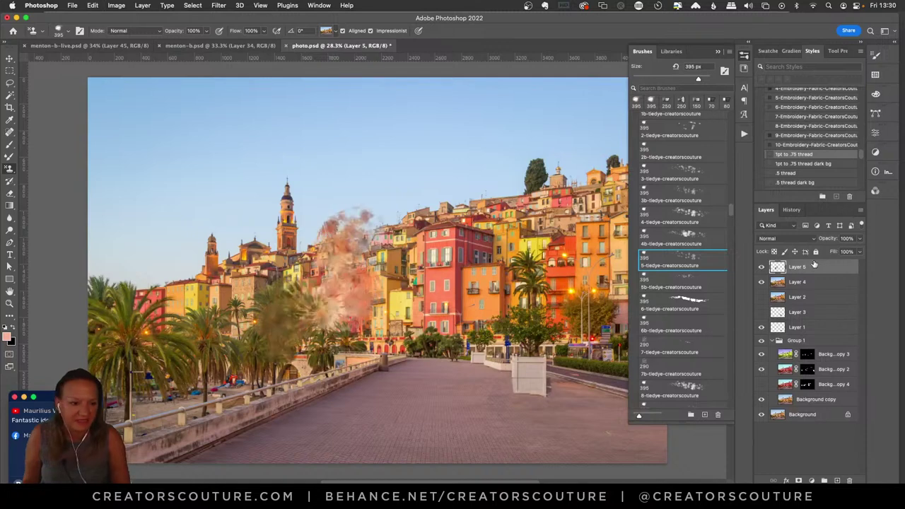
- Lower Layer 5 opacity to 64%, paint a hazy stroke over the central buildings, zoom to 50%
{"action": "left_click_drag", "start_coordinate": [844, 251], "coordinate": [835, 253]}
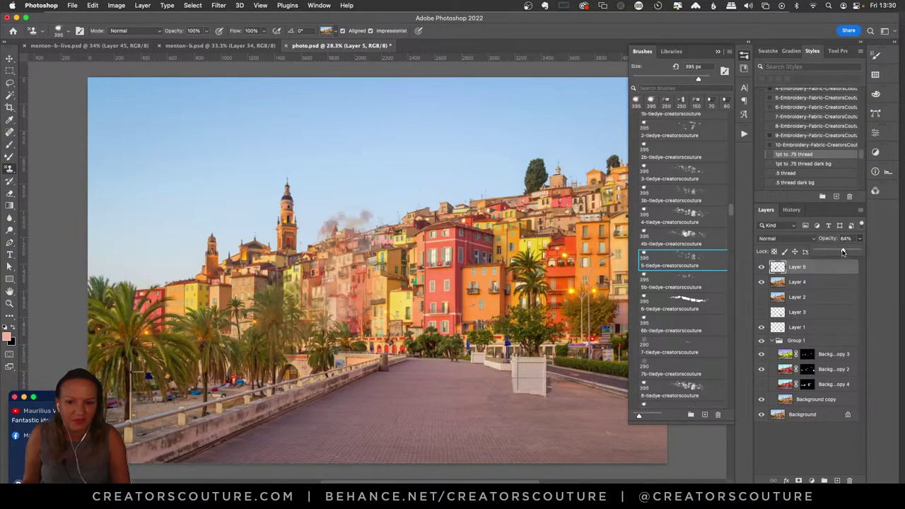
{"action": "mouse_move", "coordinate": [456, 223]}
{"action": "left_mouse_down"}
{"action": "mouse_move", "coordinate": [404, 271]}
{"action": "mouse_move", "coordinate": [366, 275]}
{"action": "mouse_move", "coordinate": [420, 339]}
{"action": "mouse_move", "coordinate": [371, 334]}
{"action": "mouse_move", "coordinate": [456, 304]}
{"action": "left_mouse_up"}
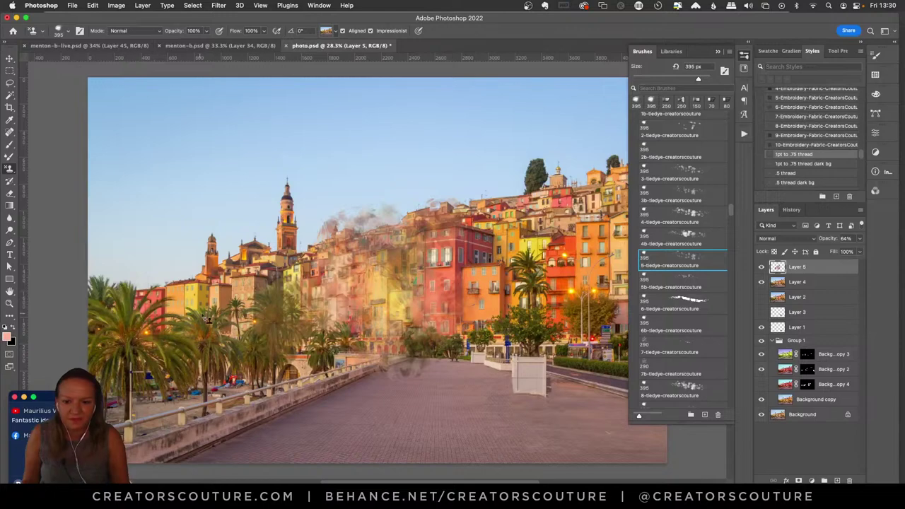
{"action": "left_click", "coordinate": [9, 305]}
{"action": "left_click", "coordinate": [401, 290]}
{"action": "left_click", "coordinate": [417, 291]}
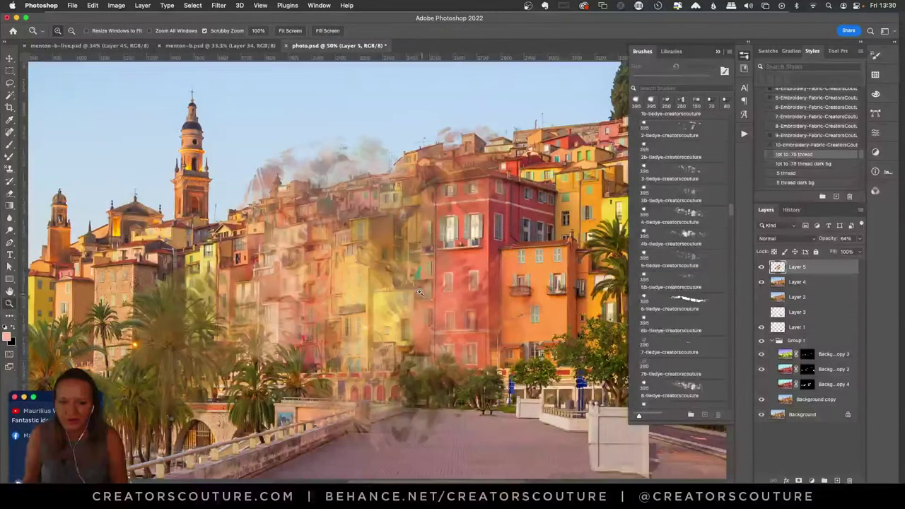
- Paint hazy pattern strokes over the church and red building, raise Layer 5 to 100%, then clear them
{"action": "left_click", "coordinate": [9, 168]}
{"action": "mouse_move", "coordinate": [234, 170]}
{"action": "left_mouse_down"}
{"action": "mouse_move", "coordinate": [127, 319]}
{"action": "mouse_move", "coordinate": [283, 410]}
{"action": "left_mouse_up"}
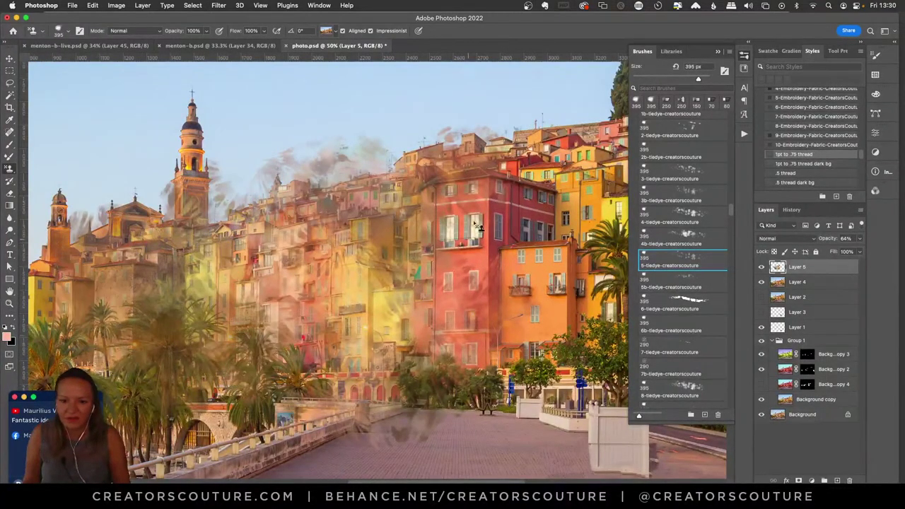
{"action": "mouse_move", "coordinate": [477, 226]}
{"action": "left_mouse_down"}
{"action": "mouse_move", "coordinate": [464, 334]}
{"action": "mouse_move", "coordinate": [505, 439]}
{"action": "left_mouse_up"}
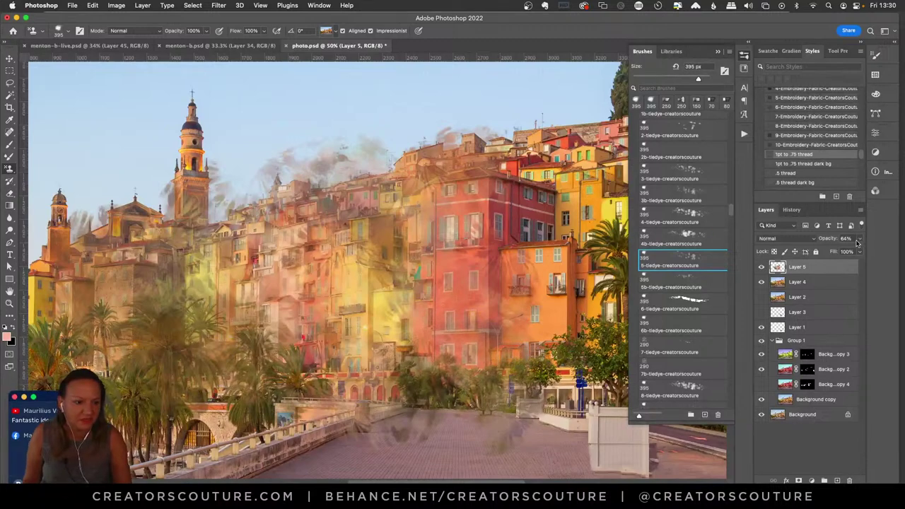
{"action": "left_click_drag", "start_coordinate": [860, 242], "coordinate": [854, 251]}
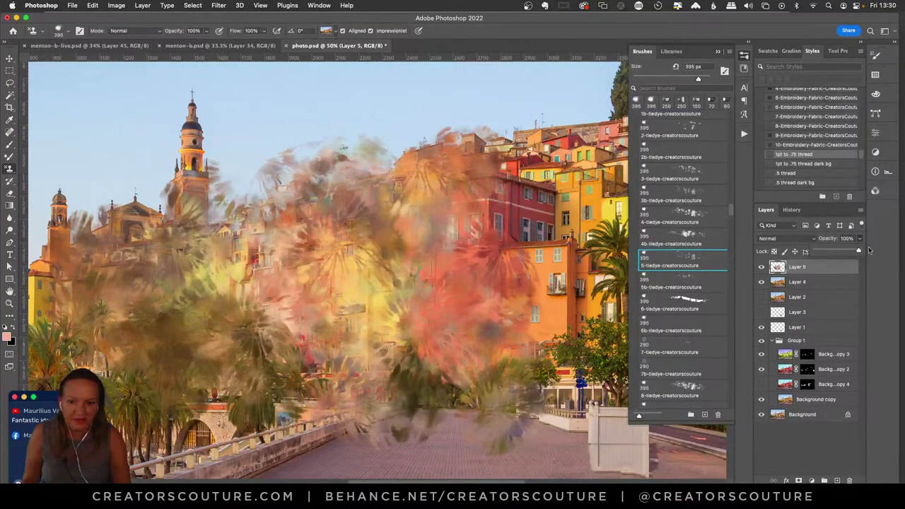
{"action": "key", "text": "BackSpace"}
- Paint new tie-dye pattern strokes across the right-hand and upper-left buildings, clearing and retrying them
{"action": "mouse_move", "coordinate": [509, 163]}
{"action": "left_mouse_down"}
{"action": "mouse_move", "coordinate": [436, 260]}
{"action": "mouse_move", "coordinate": [321, 259]}
{"action": "mouse_move", "coordinate": [255, 276]}
{"action": "mouse_move", "coordinate": [348, 306]}
{"action": "mouse_move", "coordinate": [416, 359]}
{"action": "mouse_move", "coordinate": [519, 359]}
{"action": "left_mouse_up"}
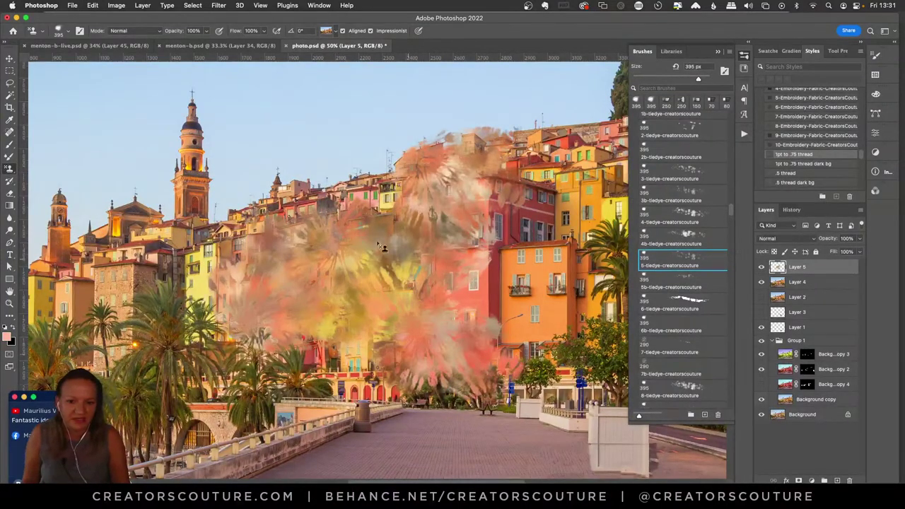
{"action": "mouse_move", "coordinate": [382, 246]}
{"action": "left_mouse_down"}
{"action": "mouse_move", "coordinate": [315, 181]}
{"action": "mouse_move", "coordinate": [230, 262]}
{"action": "mouse_move", "coordinate": [212, 339]}
{"action": "left_mouse_up"}
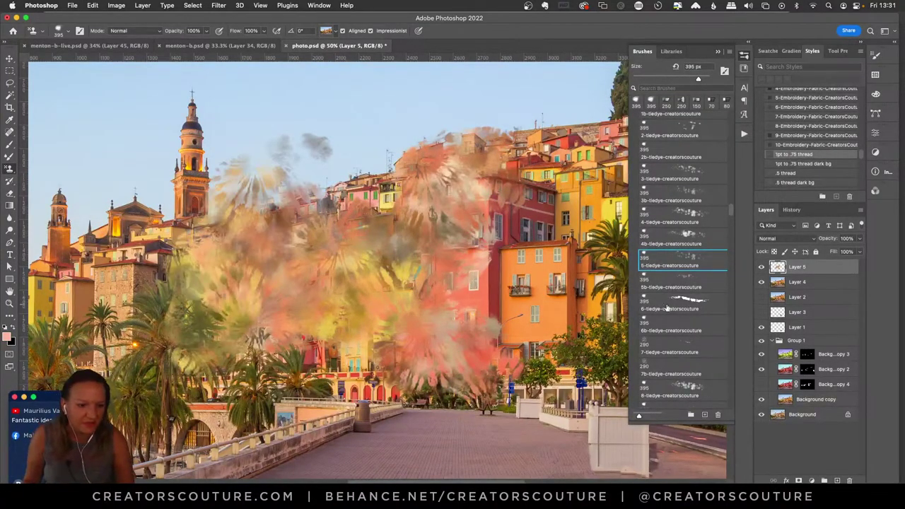
{"action": "mouse_move", "coordinate": [558, 156]}
{"action": "left_mouse_down"}
{"action": "mouse_move", "coordinate": [548, 304]}
{"action": "mouse_move", "coordinate": [530, 382]}
{"action": "mouse_move", "coordinate": [516, 389]}
{"action": "left_mouse_up"}
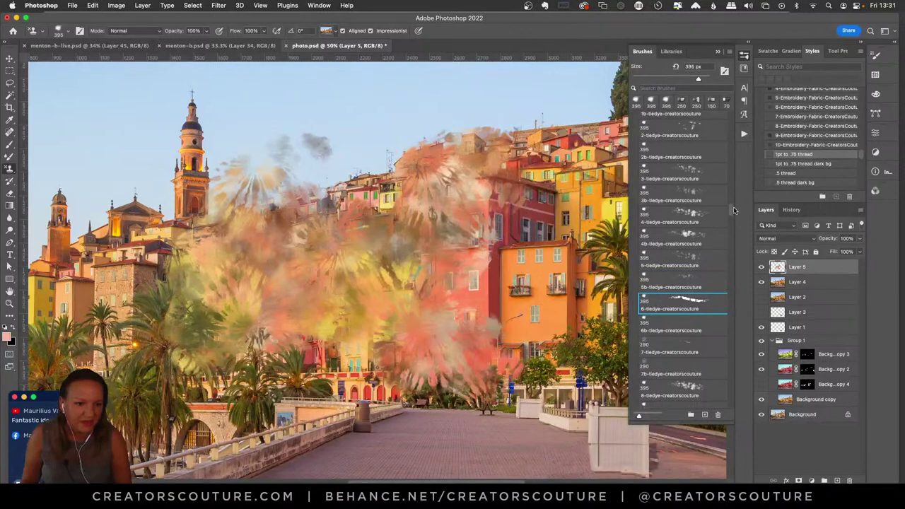
{"action": "left_click_drag", "start_coordinate": [733, 210], "coordinate": [732, 228]}
{"action": "scroll", "coordinate": [701, 214], "scroll_direction": "down", "scroll_amount": 3}
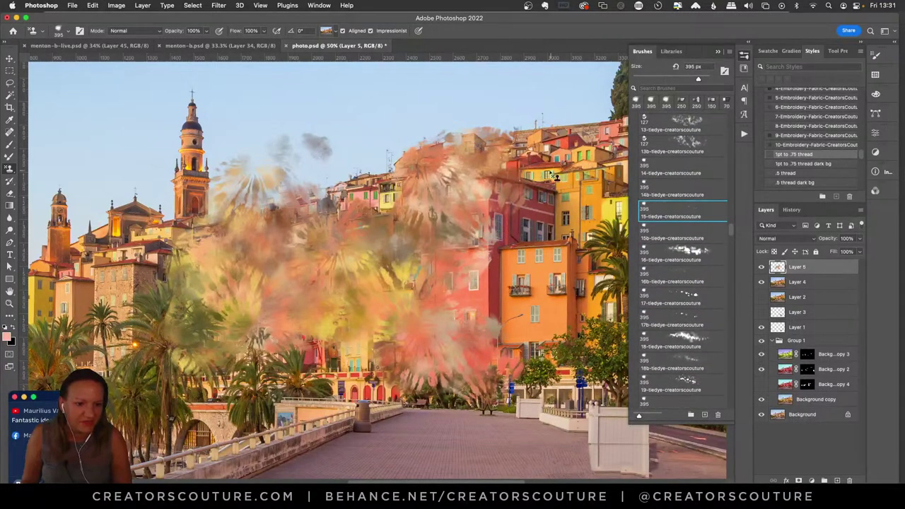
{"action": "mouse_move", "coordinate": [555, 177]}
{"action": "left_mouse_down"}
{"action": "mouse_move", "coordinate": [544, 238]}
{"action": "mouse_move", "coordinate": [558, 340]}
{"action": "mouse_move", "coordinate": [538, 384]}
{"action": "left_mouse_up"}
{"action": "key", "text": "BackSpace"}
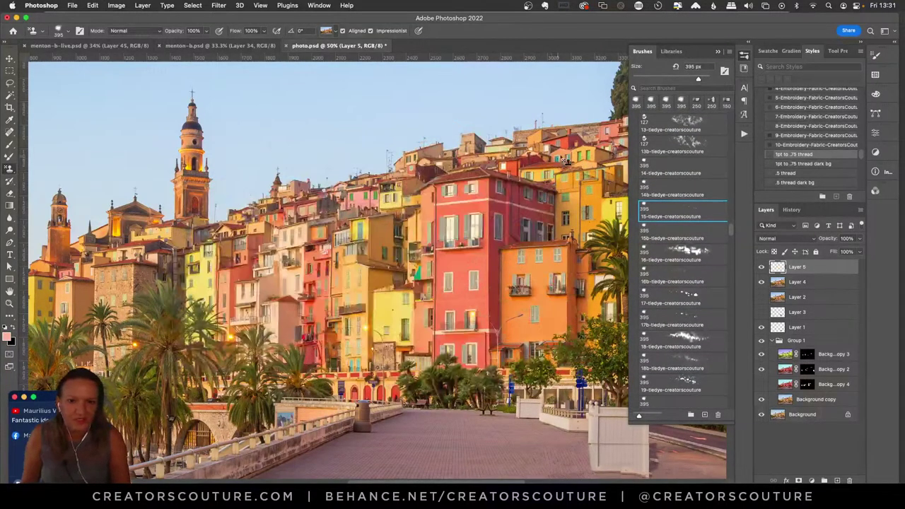
{"action": "mouse_move", "coordinate": [545, 174]}
{"action": "left_mouse_down"}
{"action": "mouse_move", "coordinate": [475, 203]}
{"action": "mouse_move", "coordinate": [442, 292]}
{"action": "mouse_move", "coordinate": [380, 224]}
{"action": "mouse_move", "coordinate": [309, 275]}
{"action": "mouse_move", "coordinate": [258, 349]}
{"action": "mouse_move", "coordinate": [156, 260]}
{"action": "mouse_move", "coordinate": [128, 331]}
{"action": "mouse_move", "coordinate": [129, 365]}
{"action": "mouse_move", "coordinate": [162, 208]}
{"action": "mouse_move", "coordinate": [282, 191]}
{"action": "mouse_move", "coordinate": [390, 295]}
{"action": "mouse_move", "coordinate": [550, 414]}
{"action": "mouse_move", "coordinate": [303, 248]}
{"action": "mouse_move", "coordinate": [208, 126]}
{"action": "mouse_move", "coordinate": [209, 225]}
{"action": "mouse_move", "coordinate": [298, 313]}
{"action": "mouse_move", "coordinate": [448, 384]}
{"action": "mouse_move", "coordinate": [252, 375]}
{"action": "mouse_move", "coordinate": [504, 345]}
{"action": "left_mouse_up"}
- Clear Layer 5 and paint a large 395 px 1-Pattern-Painter-Tie-Dye burst across the centre buildings
{"action": "key", "text": "BackSpace"}
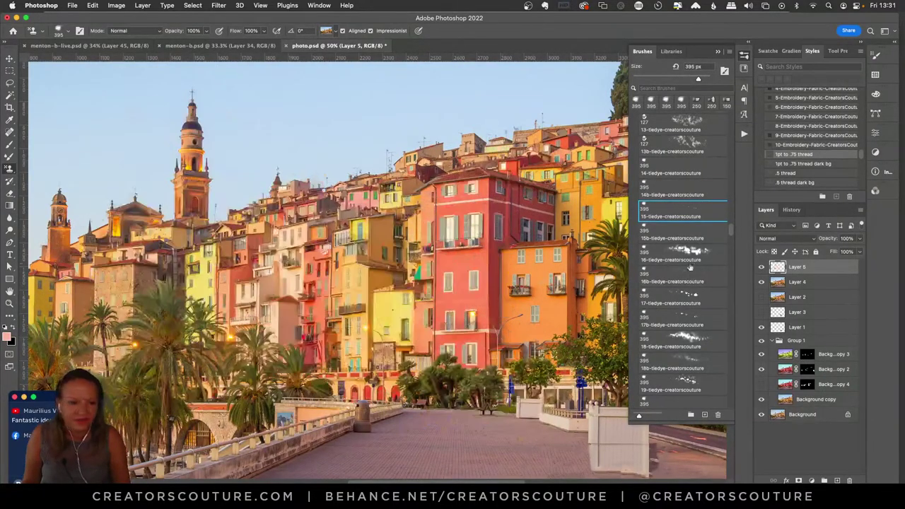
{"action": "left_click_drag", "start_coordinate": [735, 230], "coordinate": [733, 278]}
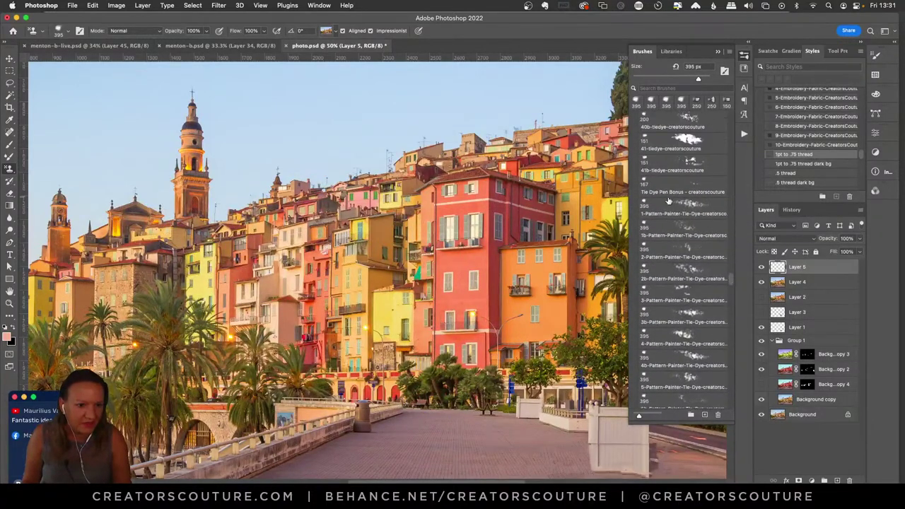
{"action": "left_click_drag", "start_coordinate": [517, 191], "coordinate": [488, 212]}
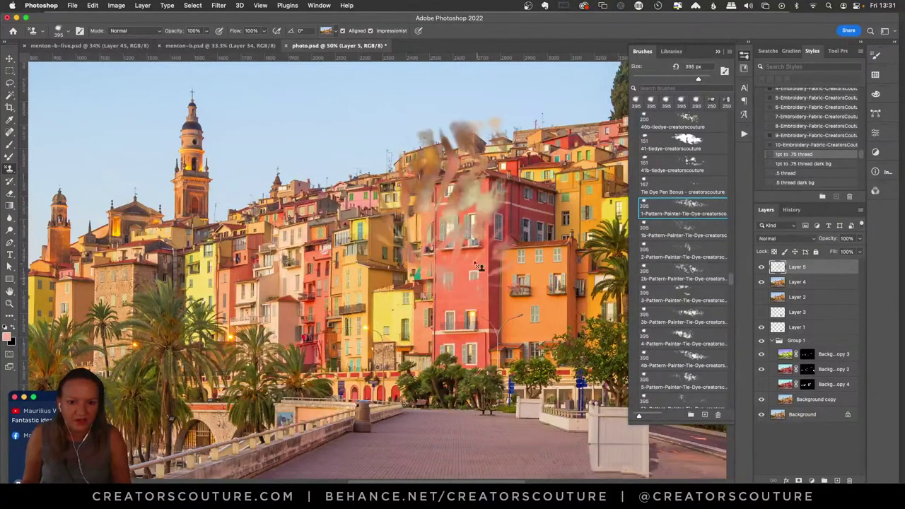
{"action": "key", "text": "super+z"}
{"action": "mouse_move", "coordinate": [353, 170]}
{"action": "left_mouse_down"}
{"action": "mouse_move", "coordinate": [283, 213]}
{"action": "mouse_move", "coordinate": [350, 362]}
{"action": "mouse_move", "coordinate": [191, 163]}
{"action": "mouse_move", "coordinate": [106, 247]}
{"action": "mouse_move", "coordinate": [439, 325]}
{"action": "mouse_move", "coordinate": [419, 154]}
{"action": "mouse_move", "coordinate": [566, 297]}
{"action": "mouse_move", "coordinate": [509, 396]}
{"action": "mouse_move", "coordinate": [573, 198]}
{"action": "mouse_move", "coordinate": [143, 172]}
{"action": "mouse_move", "coordinate": [212, 297]}
{"action": "mouse_move", "coordinate": [509, 424]}
{"action": "mouse_move", "coordinate": [283, 184]}
{"action": "mouse_move", "coordinate": [414, 384]}
{"action": "mouse_move", "coordinate": [392, 350]}
{"action": "left_mouse_up"}
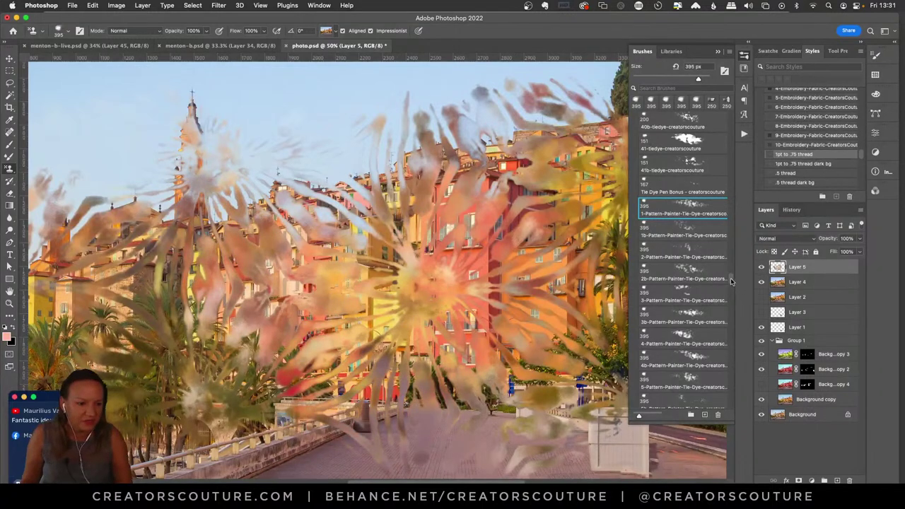
{"action": "left_click_drag", "start_coordinate": [731, 281], "coordinate": [731, 302]}
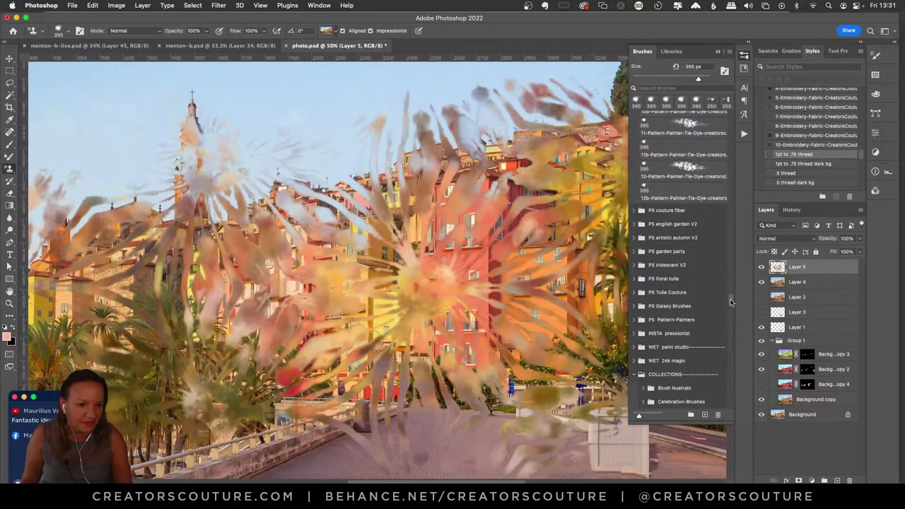
- Replace the tie-dye burst with a smaller 100 px Iridescent 1p stroke, then preview Layer 5 blend modes
{"action": "left_click", "coordinate": [635, 265]}
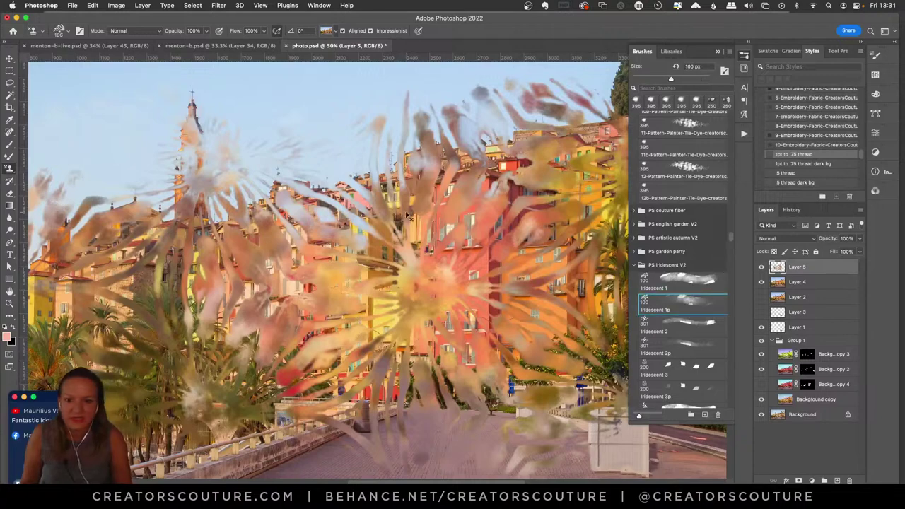
{"action": "key", "text": "super+z"}
{"action": "mouse_move", "coordinate": [407, 212]}
{"action": "left_mouse_down"}
{"action": "mouse_move", "coordinate": [392, 228]}
{"action": "mouse_move", "coordinate": [395, 260]}
{"action": "mouse_move", "coordinate": [377, 272]}
{"action": "mouse_move", "coordinate": [364, 229]}
{"action": "mouse_move", "coordinate": [373, 191]}
{"action": "mouse_move", "coordinate": [326, 202]}
{"action": "mouse_move", "coordinate": [317, 249]}
{"action": "mouse_move", "coordinate": [320, 202]}
{"action": "mouse_move", "coordinate": [264, 208]}
{"action": "mouse_move", "coordinate": [265, 244]}
{"action": "mouse_move", "coordinate": [299, 244]}
{"action": "mouse_move", "coordinate": [318, 323]}
{"action": "mouse_move", "coordinate": [244, 294]}
{"action": "mouse_move", "coordinate": [247, 213]}
{"action": "mouse_move", "coordinate": [203, 237]}
{"action": "mouse_move", "coordinate": [244, 258]}
{"action": "mouse_move", "coordinate": [235, 228]}
{"action": "mouse_move", "coordinate": [220, 245]}
{"action": "mouse_move", "coordinate": [253, 282]}
{"action": "mouse_move", "coordinate": [306, 290]}
{"action": "left_mouse_up"}
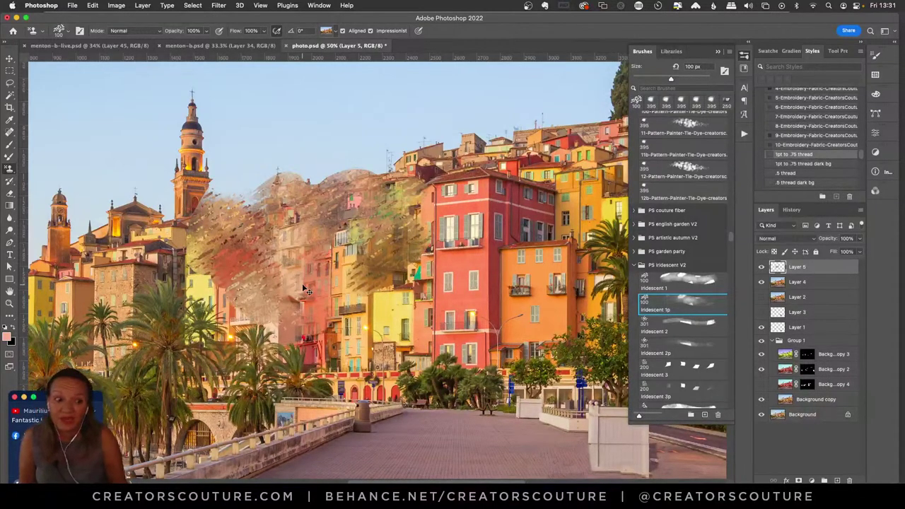
{"action": "left_click", "coordinate": [804, 241]}
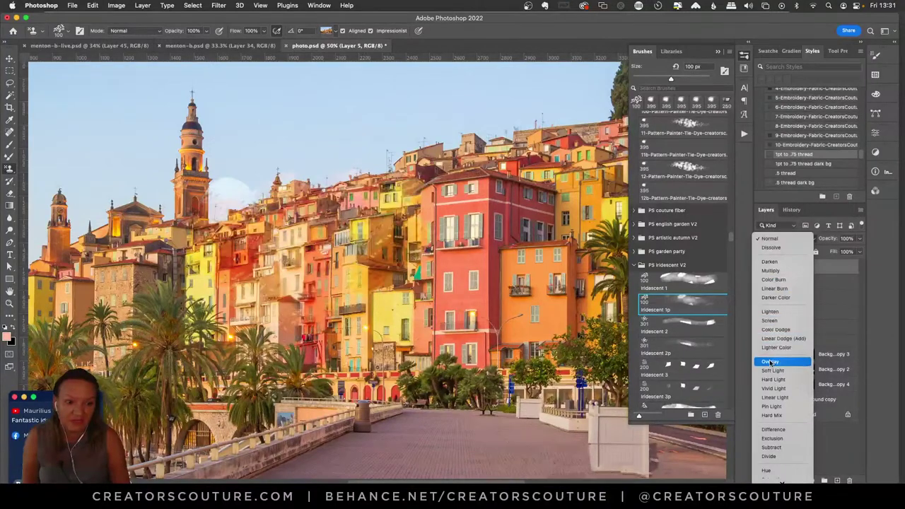
- Keep Layer 5 in Normal mode, undo the test strokes, and bring Chrome forward
{"action": "left_click", "coordinate": [776, 239]}
{"action": "key", "text": "ctrl+z"}
{"action": "mouse_move", "coordinate": [432, 154]}
{"action": "left_mouse_down"}
{"action": "mouse_move", "coordinate": [372, 233]}
{"action": "mouse_move", "coordinate": [337, 193]}
{"action": "mouse_move", "coordinate": [360, 229]}
{"action": "left_mouse_up"}
{"action": "key", "text": "ctrl+z"}
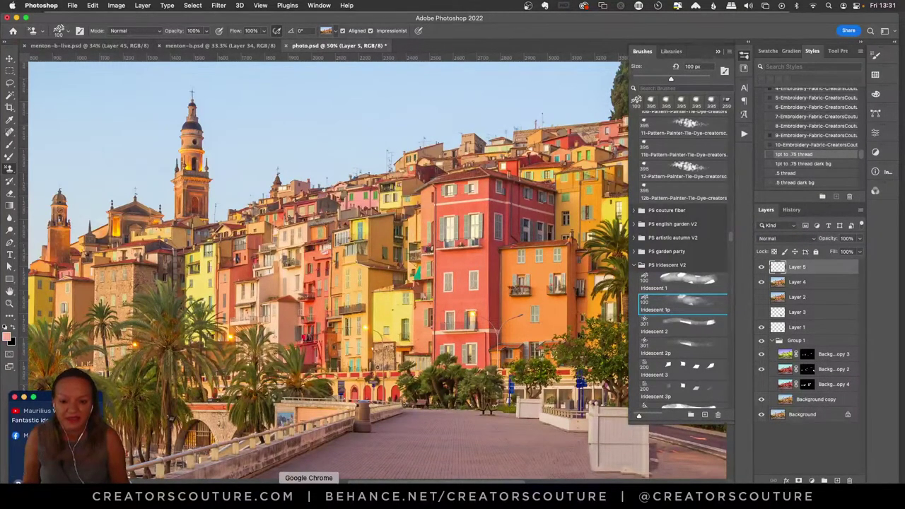
{"action": "left_click", "coordinate": [308, 490]}
- Open instagram.com in a new tab and go to the account's own profile
{"action": "left_click", "coordinate": [759, 33]}
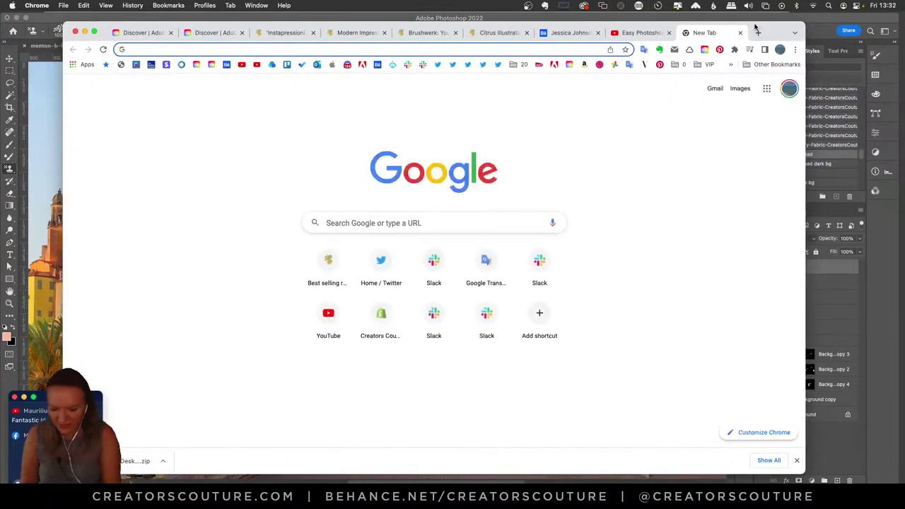
{"action": "type", "text": "instagram.com"}
{"action": "key", "text": "Return"}
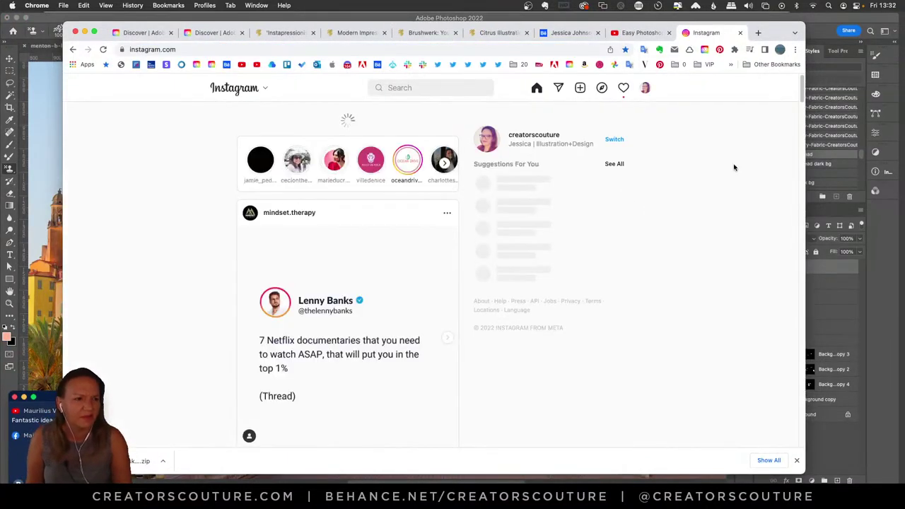
{"action": "left_click", "coordinate": [647, 91]}
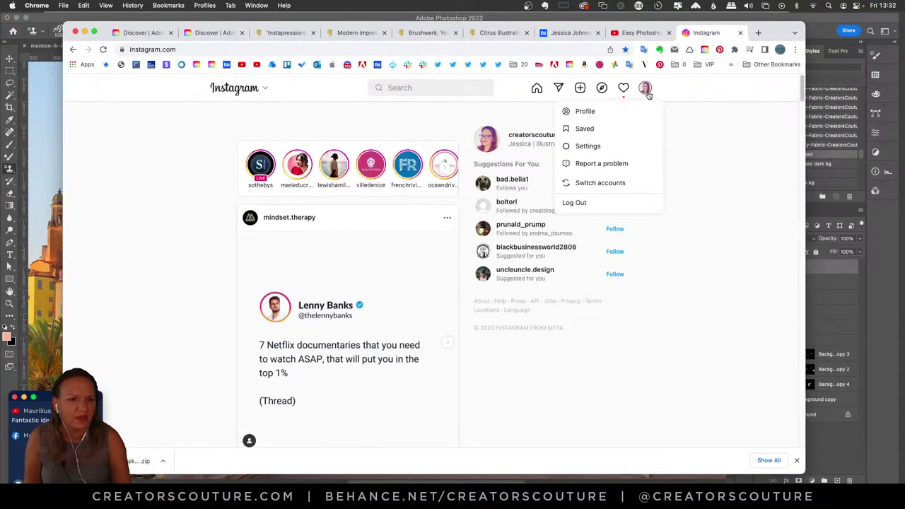
{"action": "left_click", "coordinate": [597, 113]}
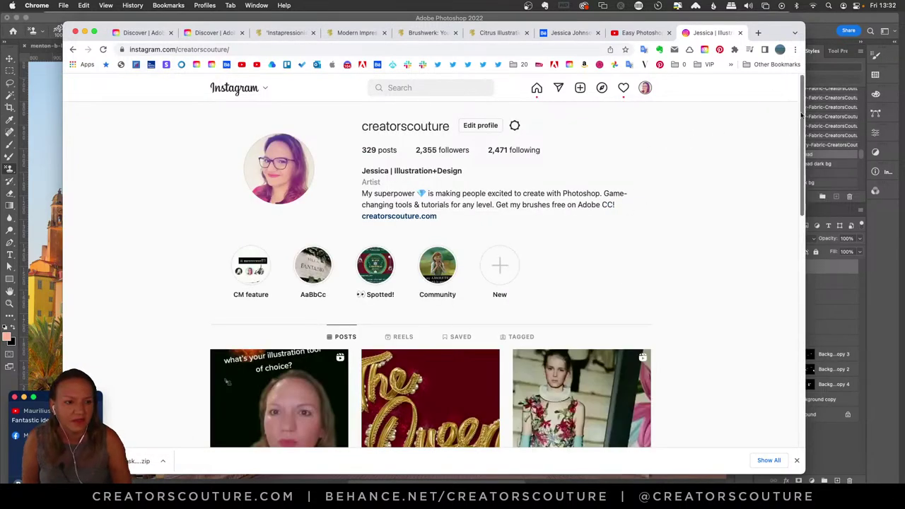
- Scroll the profile grid past the lime artwork and SQUEEZE THE DAY painting to the dress portrait
{"action": "left_click_drag", "start_coordinate": [804, 106], "coordinate": [732, 453]}
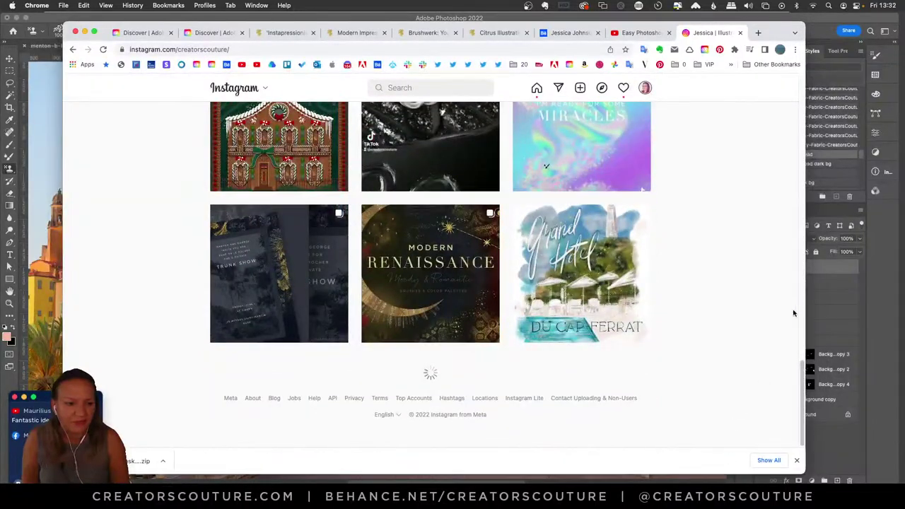
{"action": "left_click_drag", "start_coordinate": [804, 321], "coordinate": [781, 436]}
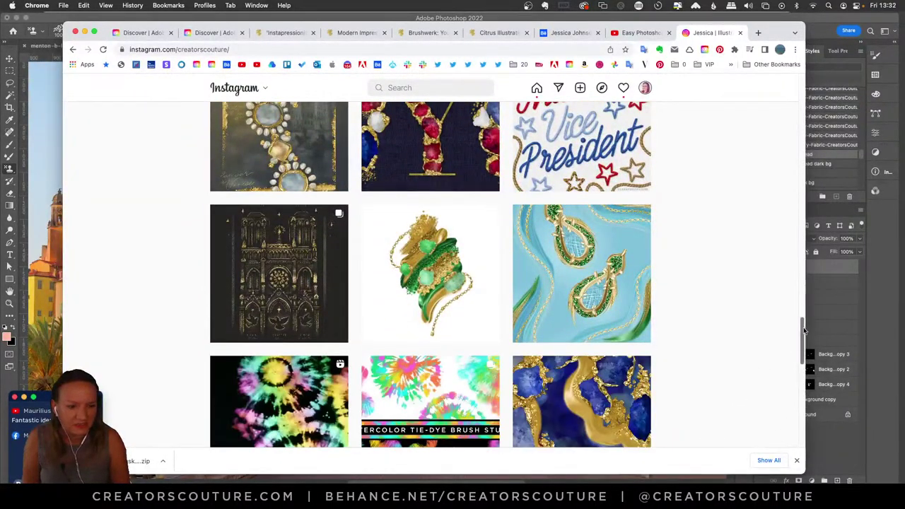
{"action": "left_click_drag", "start_coordinate": [804, 331], "coordinate": [787, 417]}
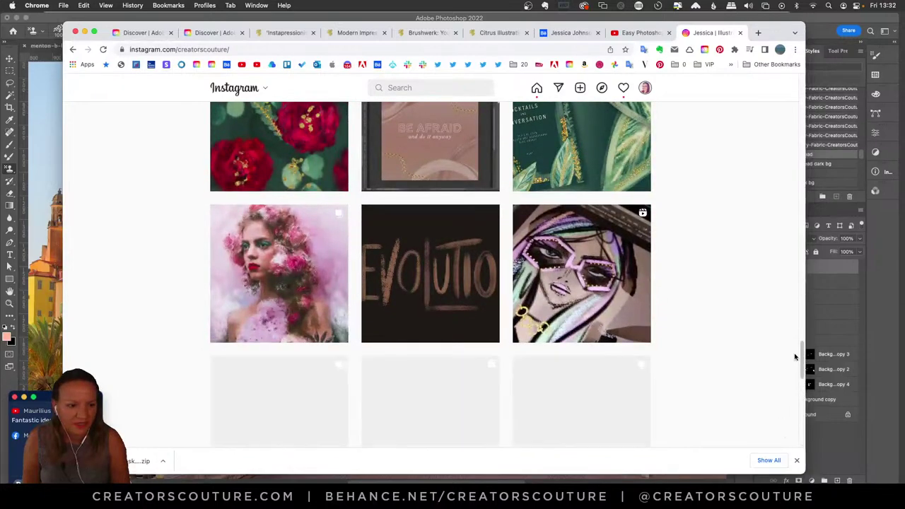
{"action": "left_click_drag", "start_coordinate": [805, 357], "coordinate": [787, 423]}
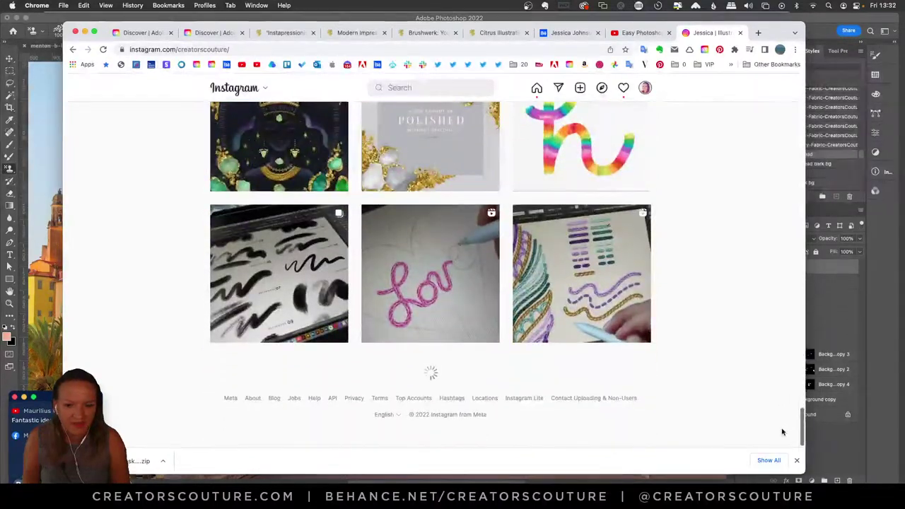
{"action": "left_click_drag", "start_coordinate": [803, 382], "coordinate": [790, 444]}
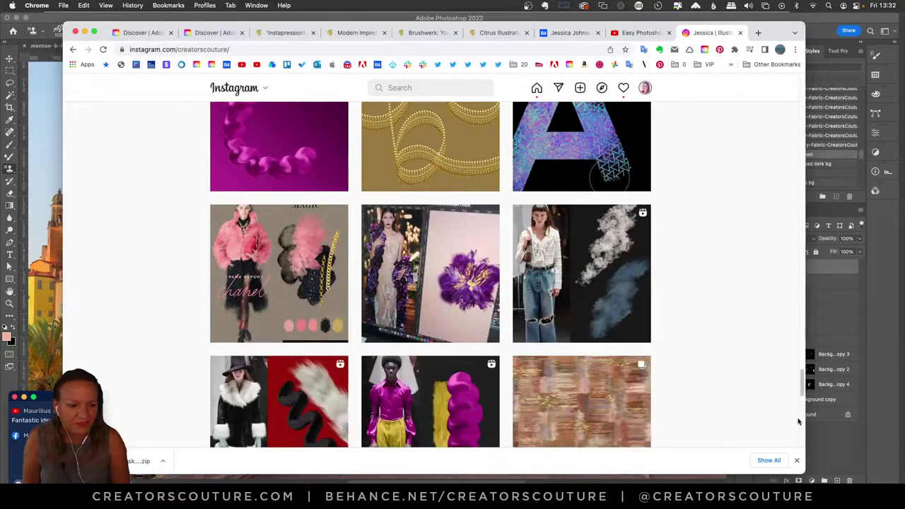
{"action": "mouse_move", "coordinate": [804, 385]}
{"action": "left_mouse_down"}
{"action": "mouse_move", "coordinate": [802, 431]}
{"action": "mouse_move", "coordinate": [802, 380]}
{"action": "mouse_move", "coordinate": [793, 424]}
{"action": "left_mouse_up"}
{"action": "scroll", "coordinate": [793, 425], "scroll_direction": "down", "scroll_amount": 10}
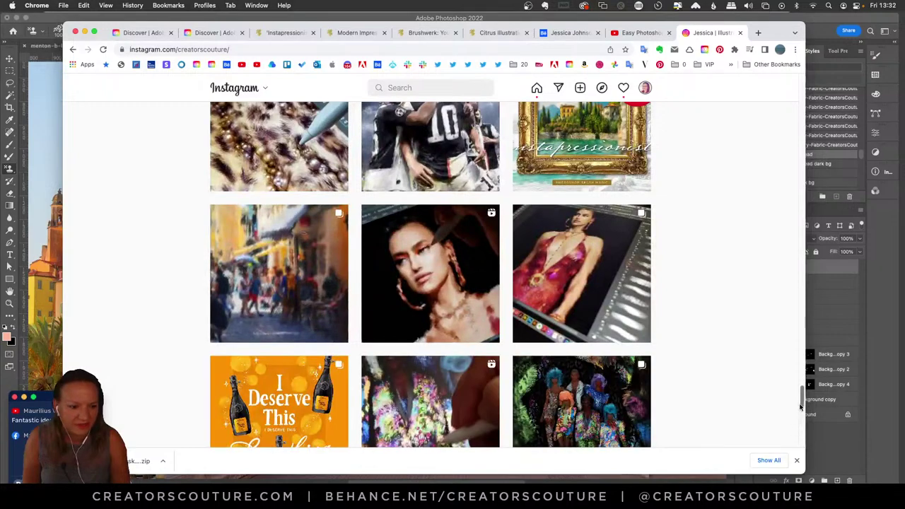
{"action": "left_click_drag", "start_coordinate": [802, 399], "coordinate": [800, 421]}
{"action": "scroll", "coordinate": [736, 396], "scroll_direction": "down", "scroll_amount": 1}
{"action": "left_click_drag", "start_coordinate": [636, 357], "coordinate": [613, 336]}
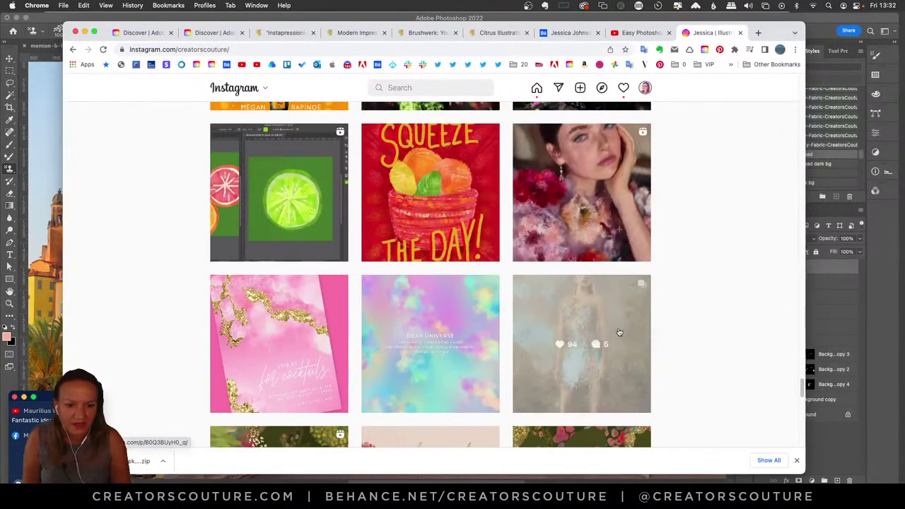
- View the shimmering dress portrait post's three images, then close it
{"action": "left_click", "coordinate": [617, 331]}
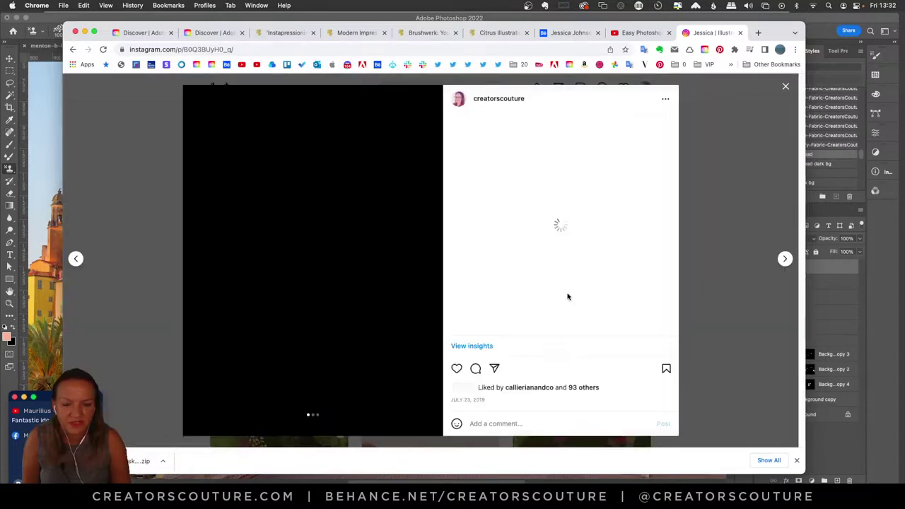
{"action": "left_click", "coordinate": [431, 261]}
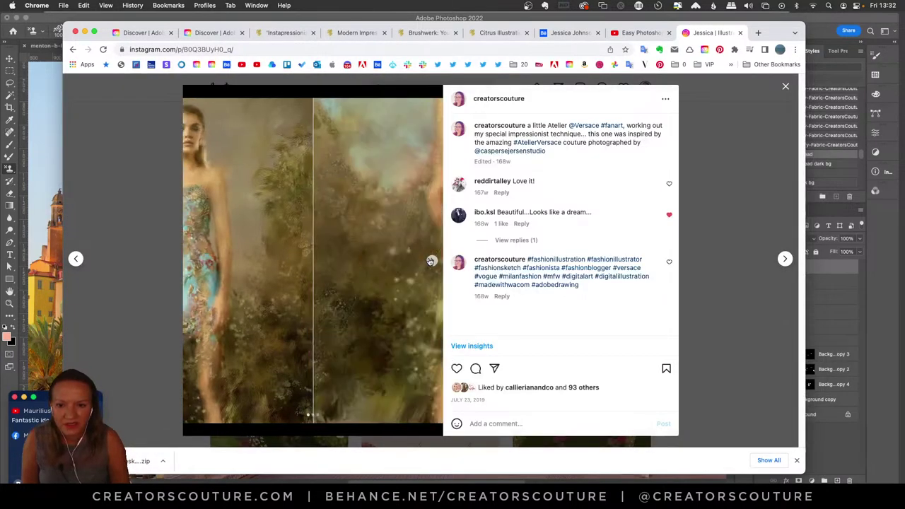
{"action": "left_click", "coordinate": [430, 261]}
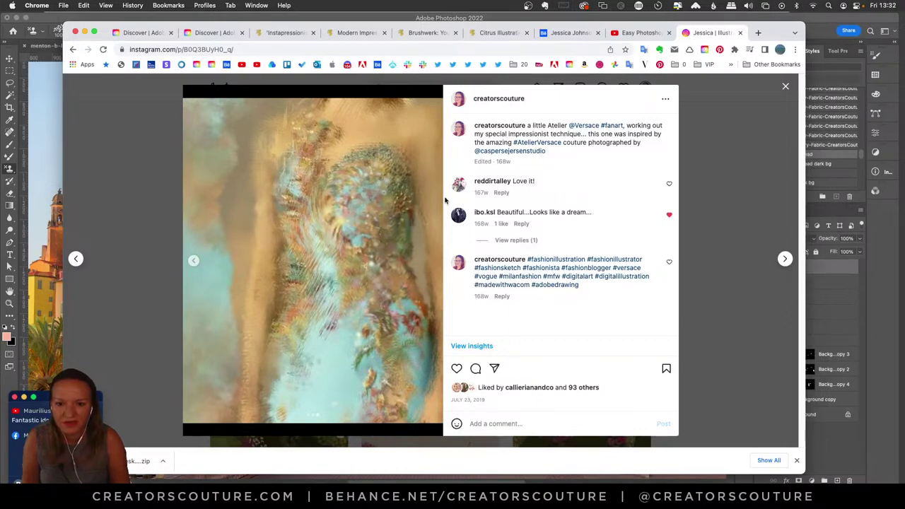
{"action": "left_click", "coordinate": [774, 267]}
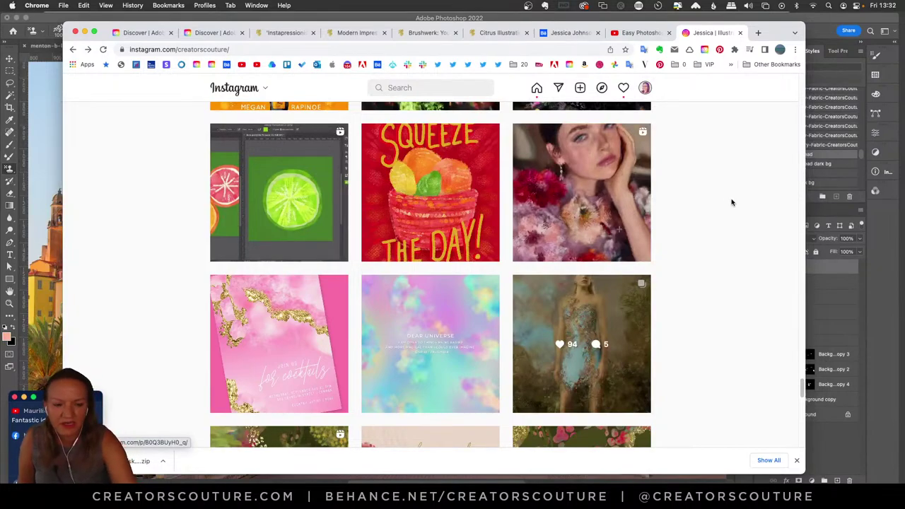
- Scroll further down the grid, briefly opening and closing another post
{"action": "scroll", "coordinate": [673, 271], "scroll_direction": "down", "scroll_amount": 5}
{"action": "scroll", "coordinate": [673, 273], "scroll_direction": "down", "scroll_amount": 10}
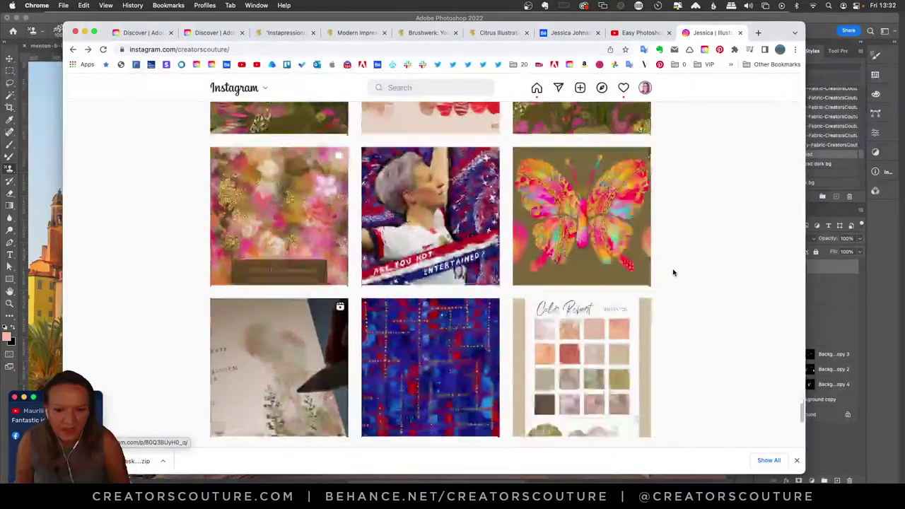
{"action": "scroll", "coordinate": [672, 276], "scroll_direction": "down", "scroll_amount": 8}
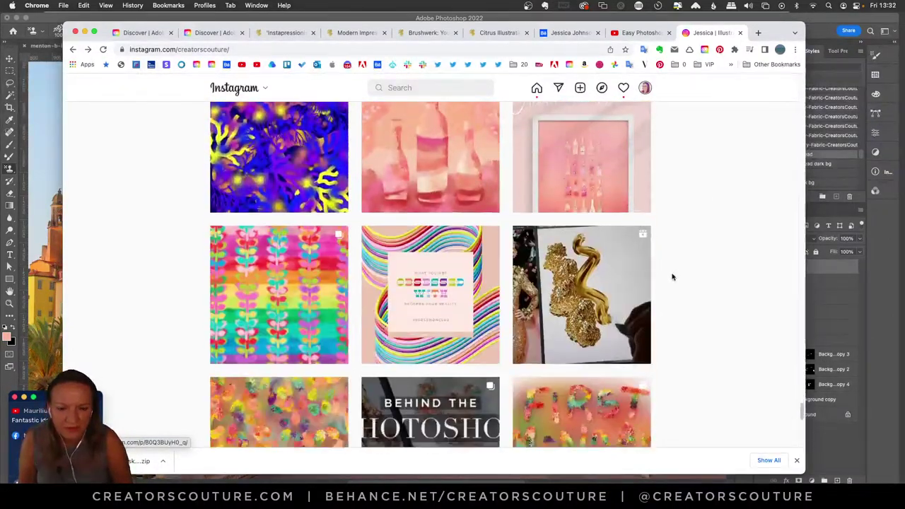
{"action": "left_click", "coordinate": [391, 194]}
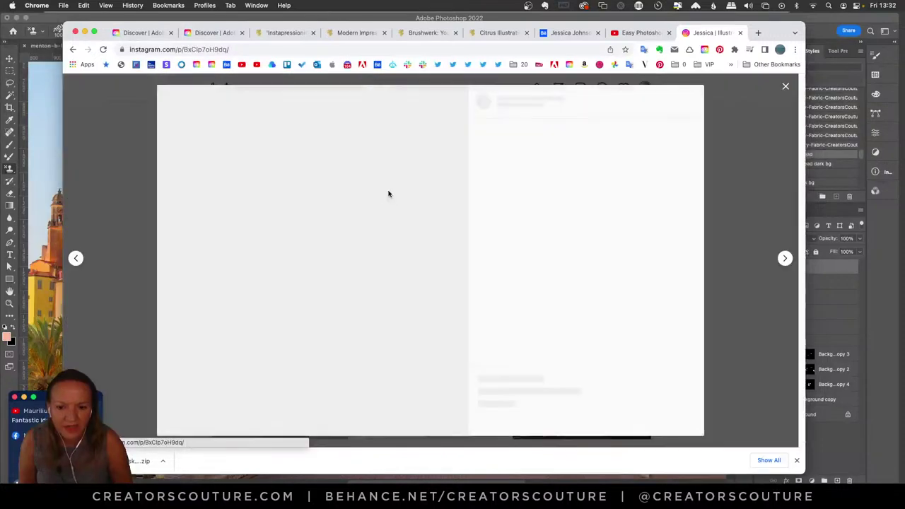
{"action": "key", "text": "Escape"}
{"action": "scroll", "coordinate": [403, 416], "scroll_direction": "down", "scroll_amount": 3}
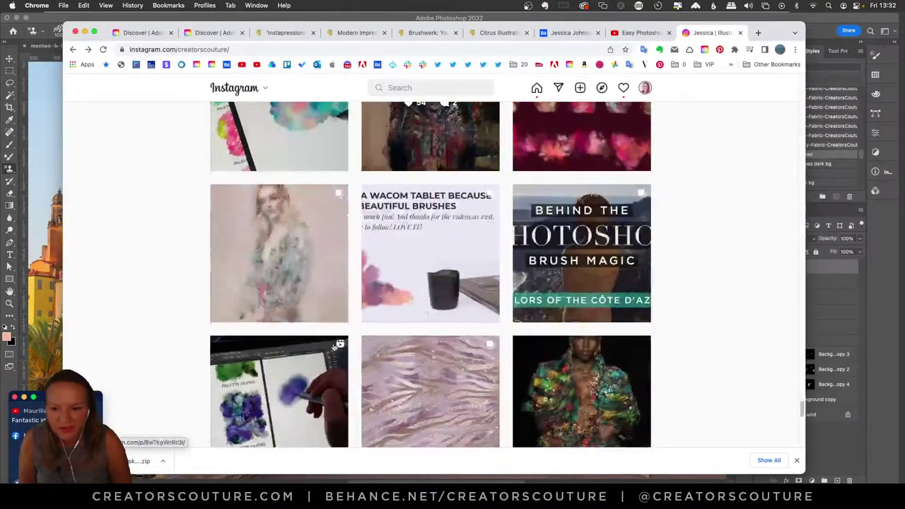
- Look through the pink-dress portrait post's close-up and full view, then return to Photoshop
{"action": "left_click", "coordinate": [299, 228]}
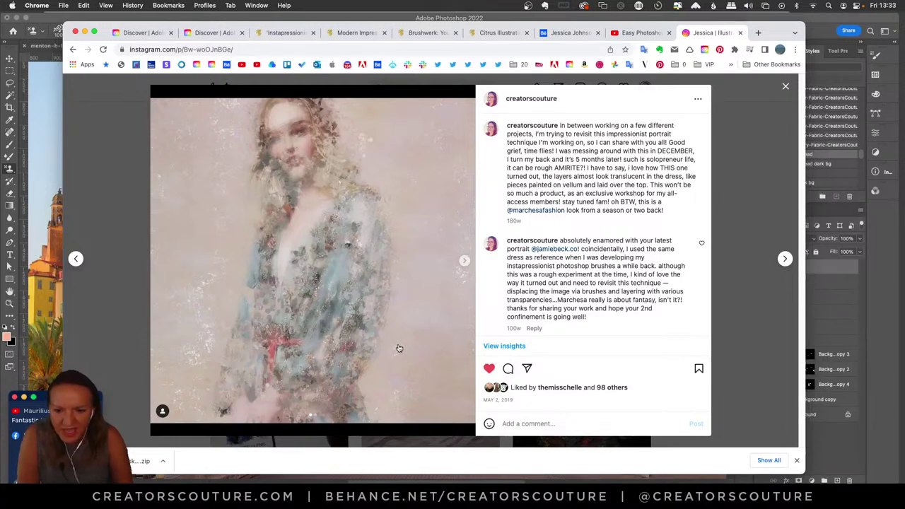
{"action": "left_click", "coordinate": [464, 263]}
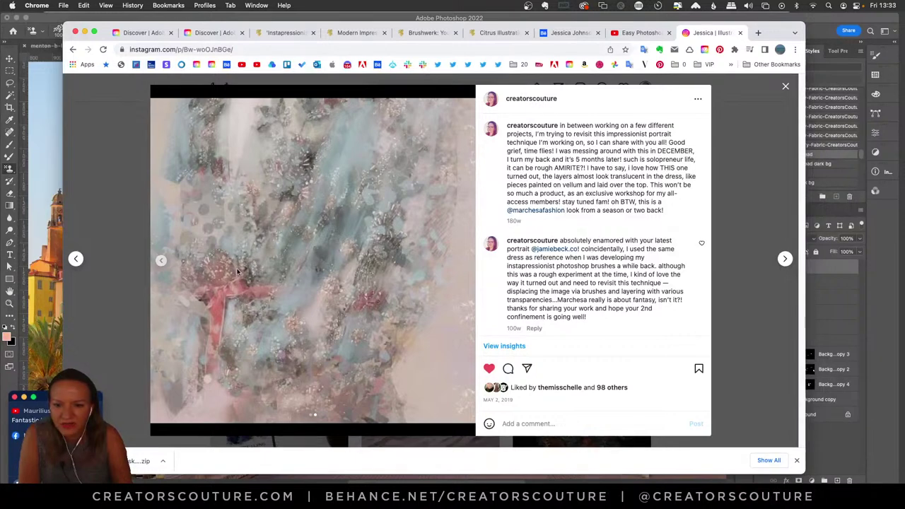
{"action": "left_click", "coordinate": [161, 262]}
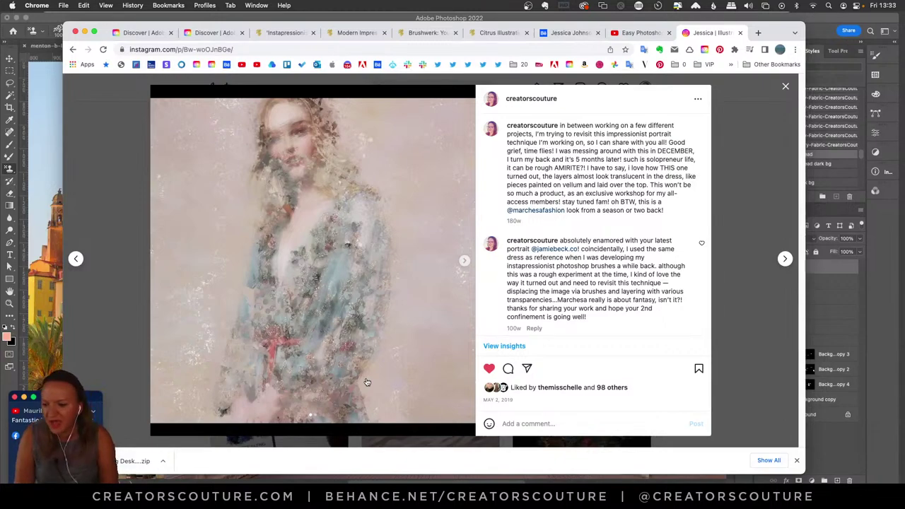
{"action": "left_click", "coordinate": [731, 251]}
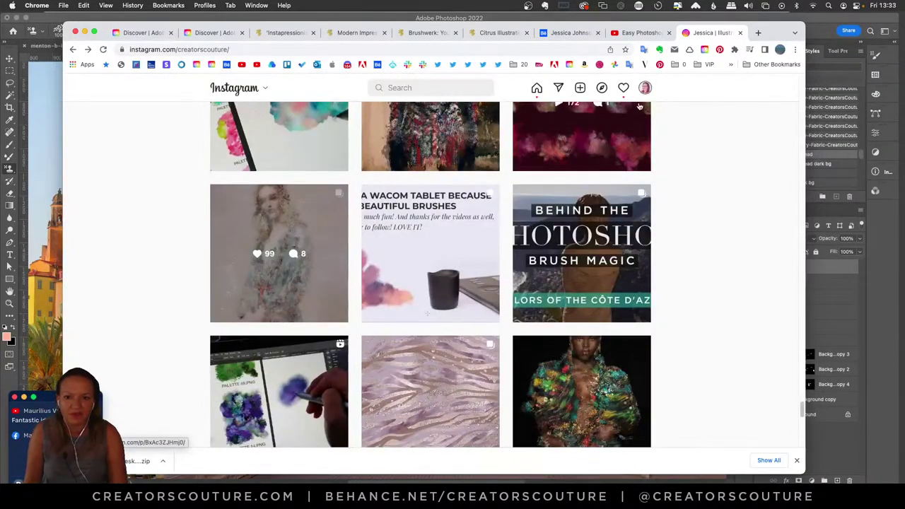
{"action": "key", "text": "super+Tab"}
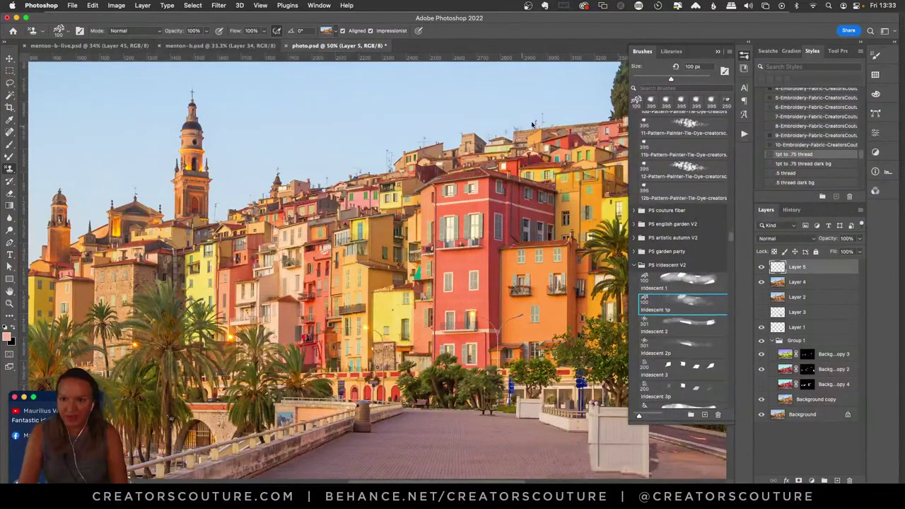
- Hide the Brushes panel, fit the Menton photo, and compare menton-b.psd with menton-b-live.psd
{"action": "left_click", "coordinate": [743, 56]}
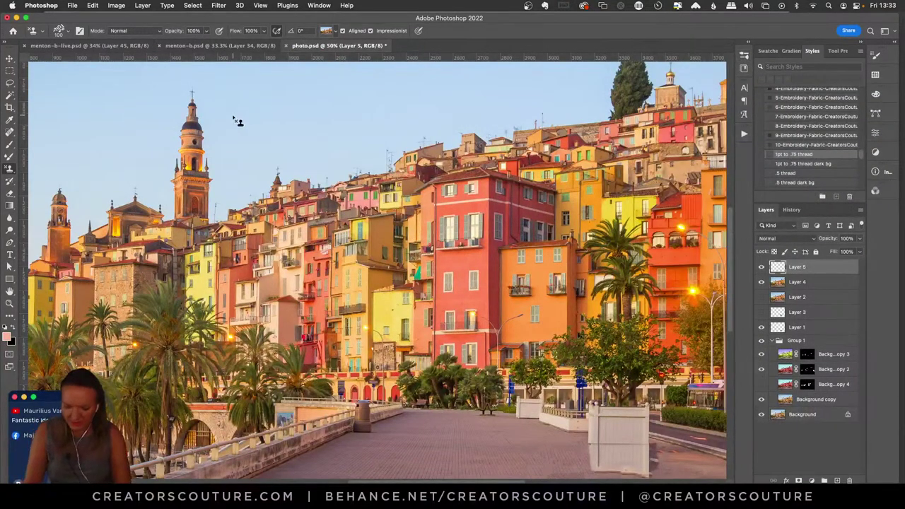
{"action": "key", "text": "super+0"}
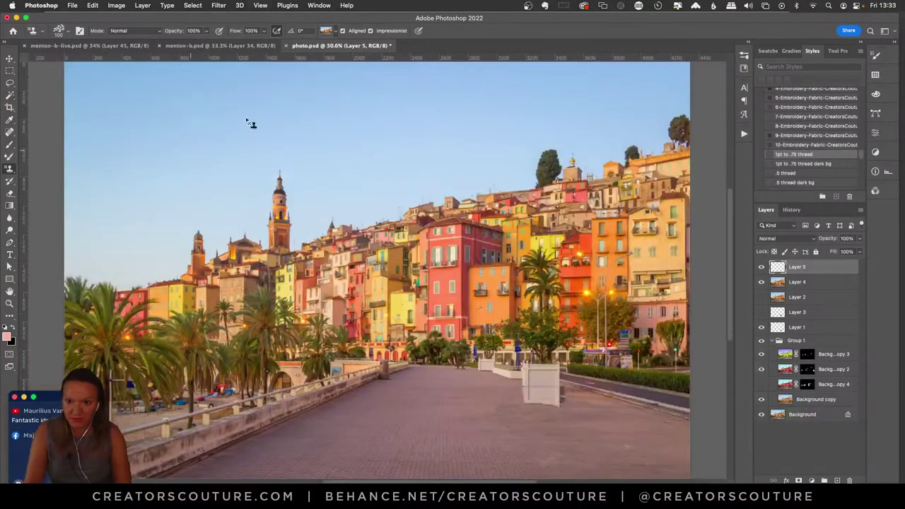
{"action": "left_click", "coordinate": [212, 45]}
{"action": "left_click", "coordinate": [90, 45]}
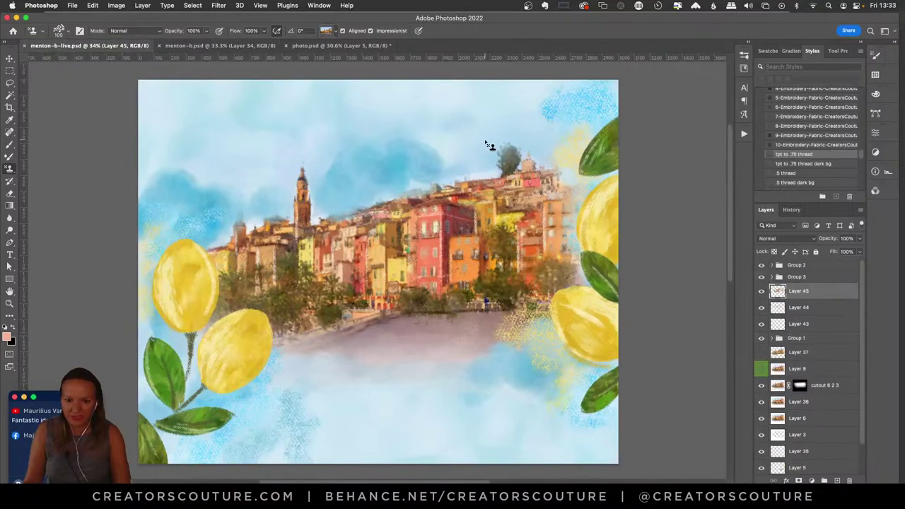
{"action": "key", "text": "super+0"}
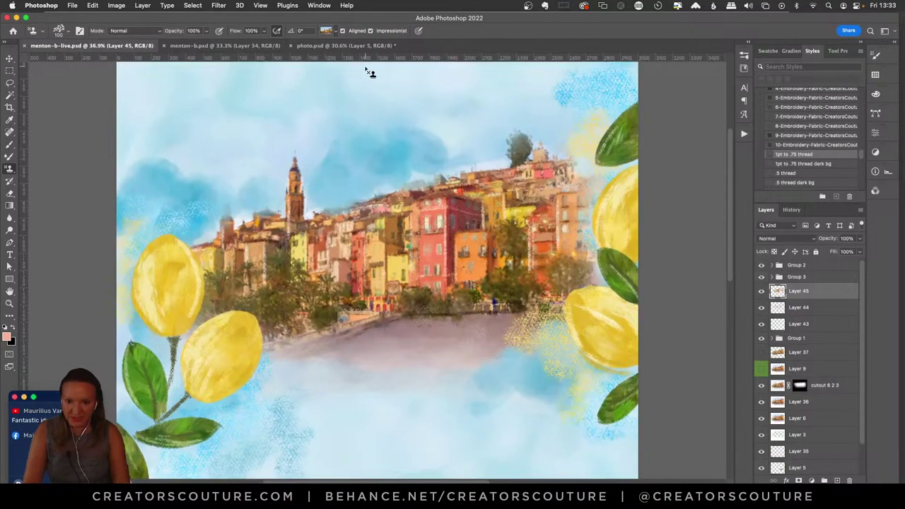
- Zoom out slightly on the painting, check photo.psd, and return to menton-b-live.psd
{"action": "left_click", "coordinate": [9, 304]}
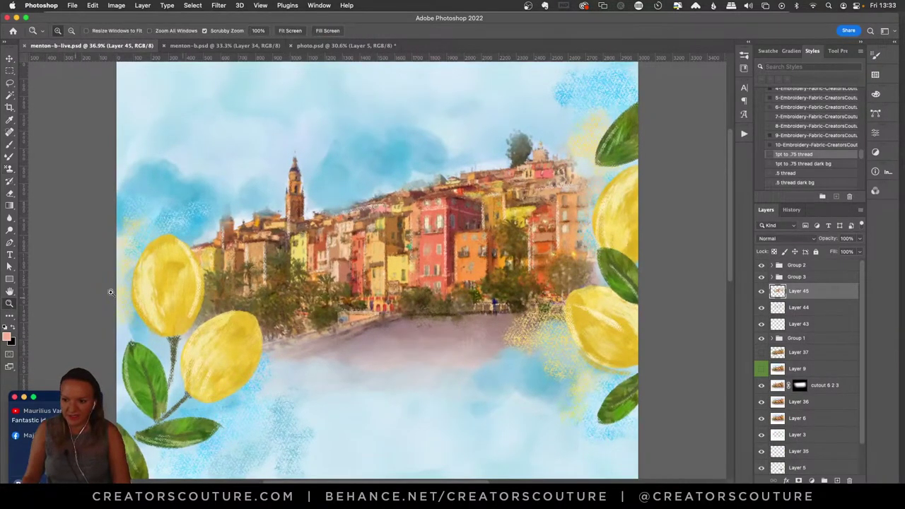
{"action": "left_click", "coordinate": [241, 258], "text": "alt"}
{"action": "left_click", "coordinate": [327, 47]}
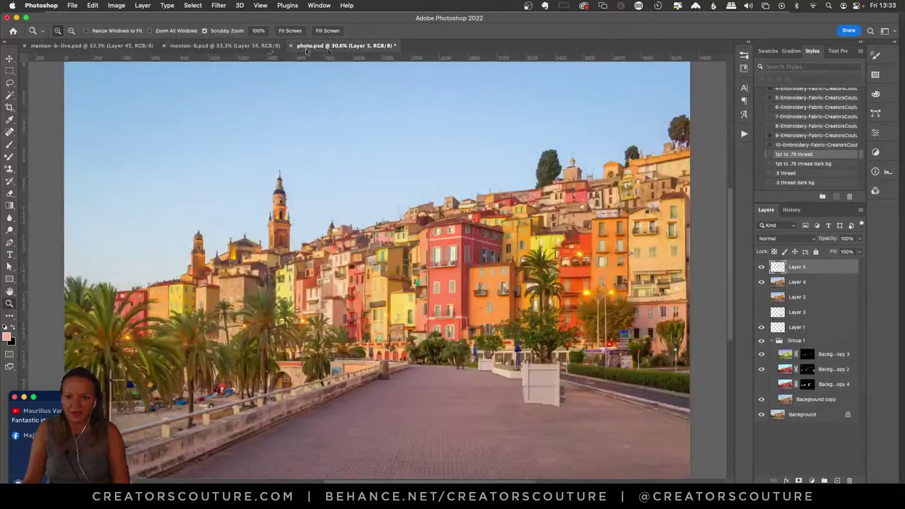
{"action": "left_click", "coordinate": [86, 47]}
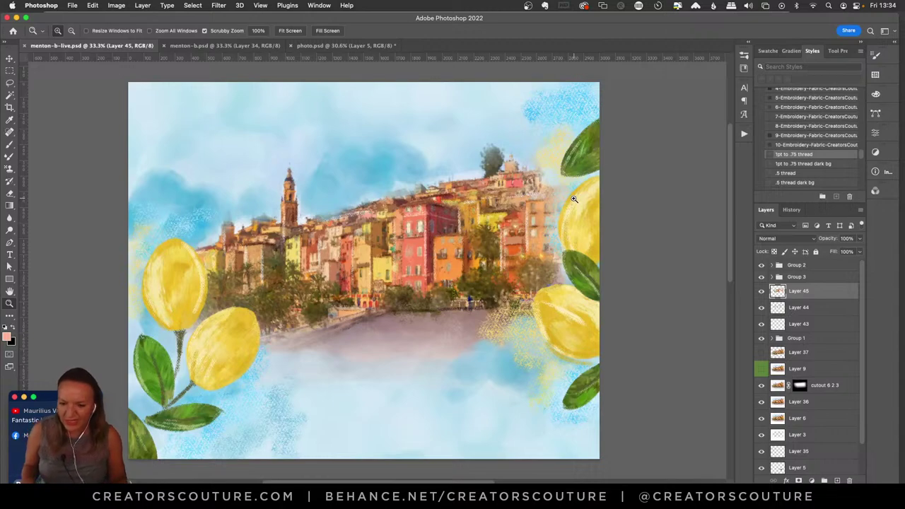
- In Chrome, show the Impressionist brushes article on Creative Cloud Discover
{"action": "left_click", "coordinate": [308, 495]}
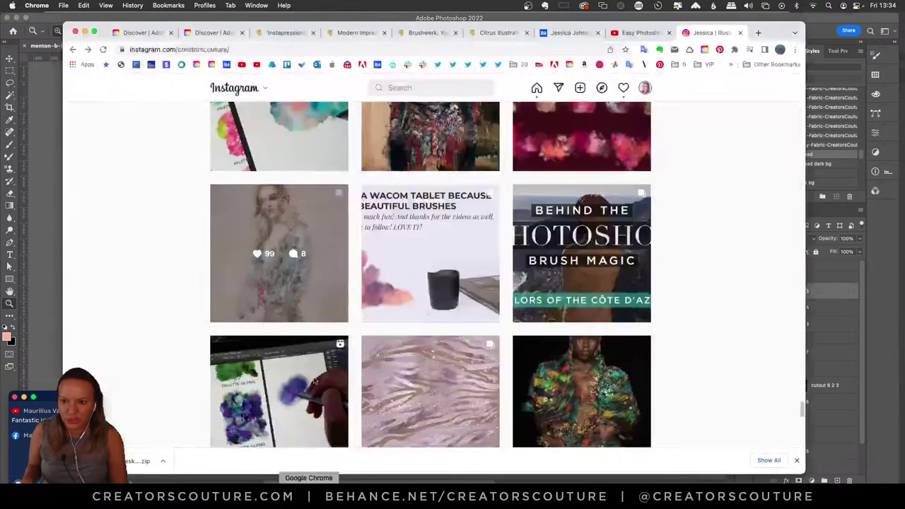
{"action": "left_click", "coordinate": [157, 32]}
{"action": "scroll", "coordinate": [263, 164], "scroll_direction": "up", "scroll_amount": 2}
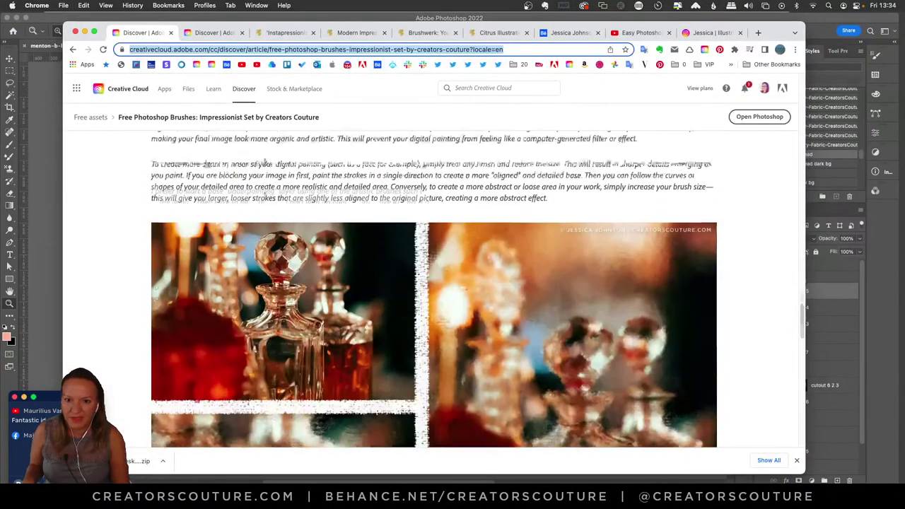
{"action": "scroll", "coordinate": [263, 163], "scroll_direction": "up", "scroll_amount": 10}
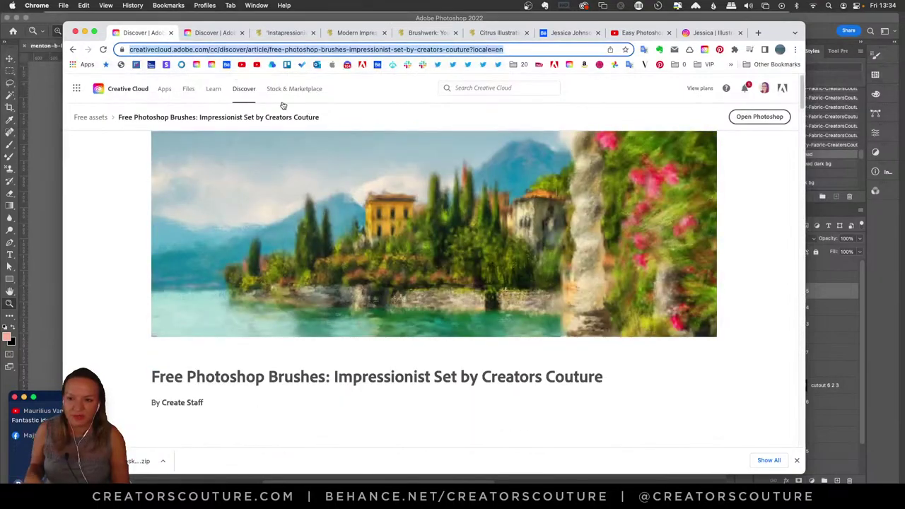
- Scroll through the color-blending brushes article, then return to the lemon painting in Photoshop
{"action": "left_click", "coordinate": [216, 34]}
{"action": "scroll", "coordinate": [417, 243], "scroll_direction": "up", "scroll_amount": 6}
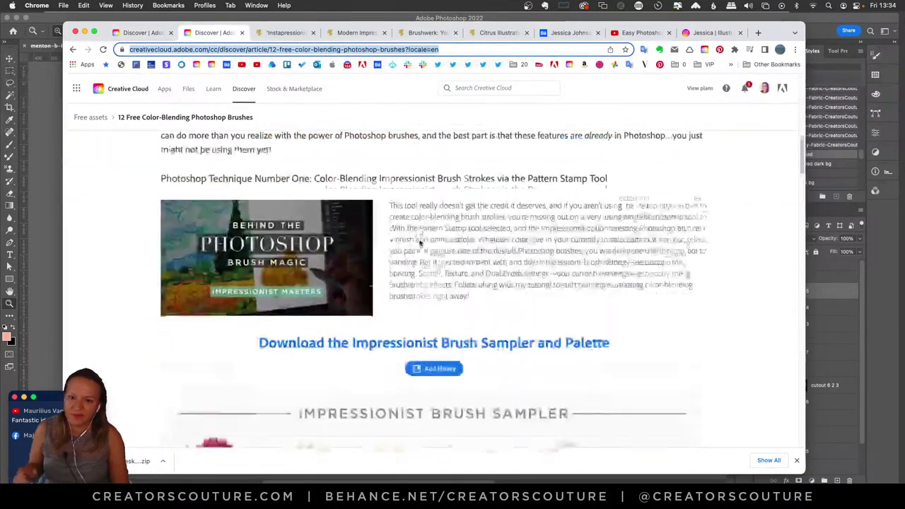
{"action": "scroll", "coordinate": [420, 242], "scroll_direction": "down", "scroll_amount": 5}
{"action": "scroll", "coordinate": [420, 242], "scroll_direction": "up", "scroll_amount": 1}
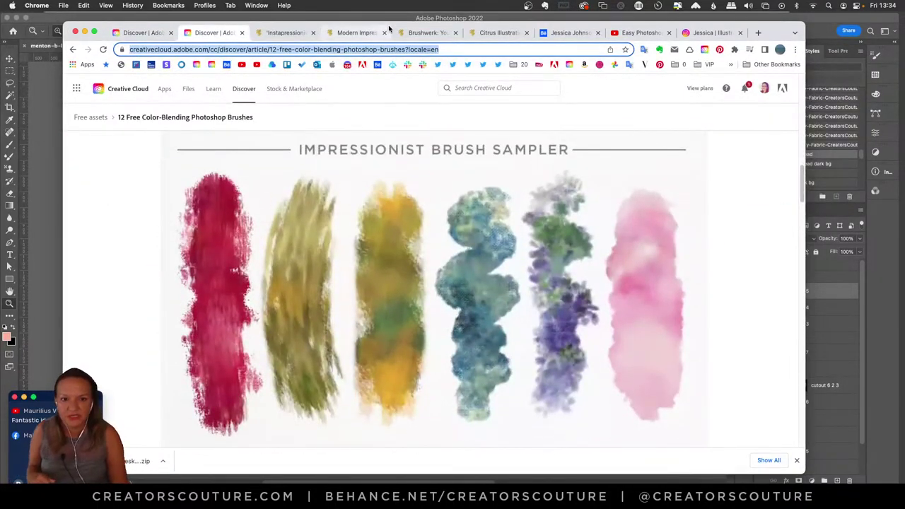
{"action": "left_click", "coordinate": [821, 19]}
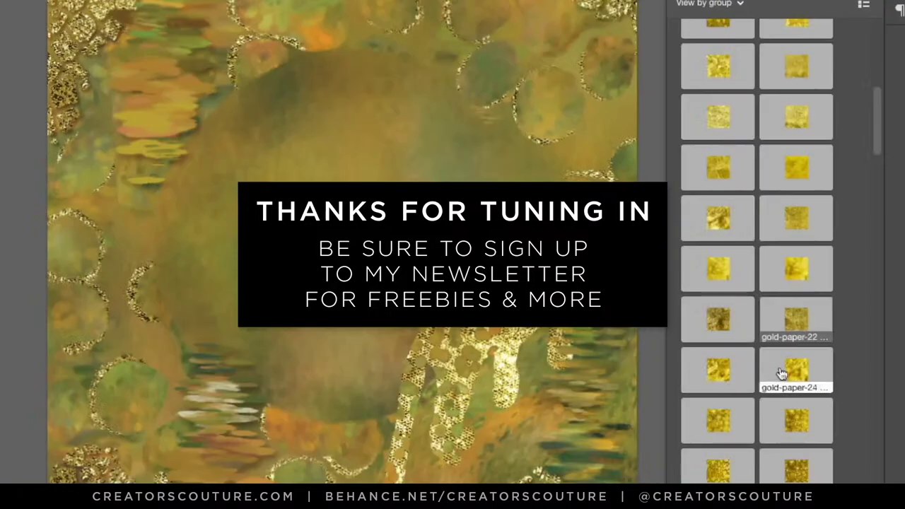
- Try several gold paper styles on the leopard shape, finishing with gold-paper-15
{"action": "left_click", "coordinate": [781, 373]}
{"action": "left_click", "coordinate": [764, 283]}
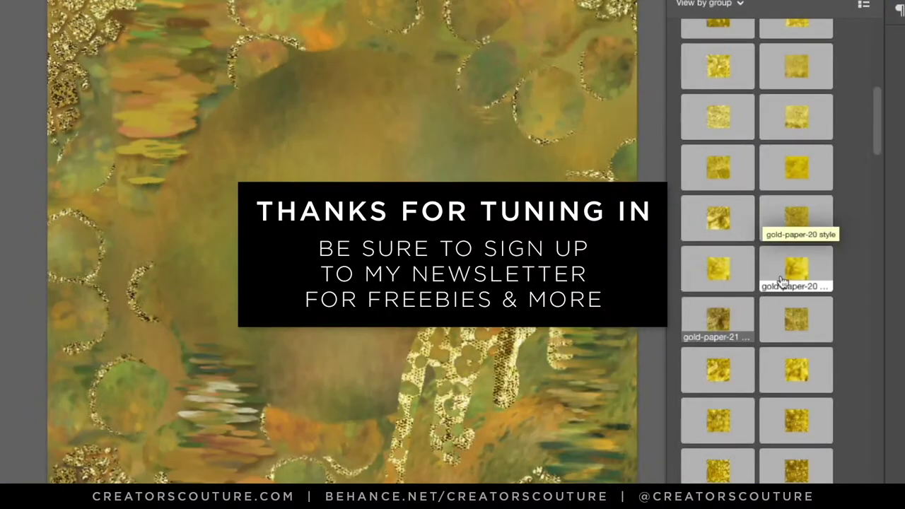
{"action": "left_click", "coordinate": [738, 281]}
{"action": "left_click", "coordinate": [723, 221]}
{"action": "left_click", "coordinate": [718, 117]}
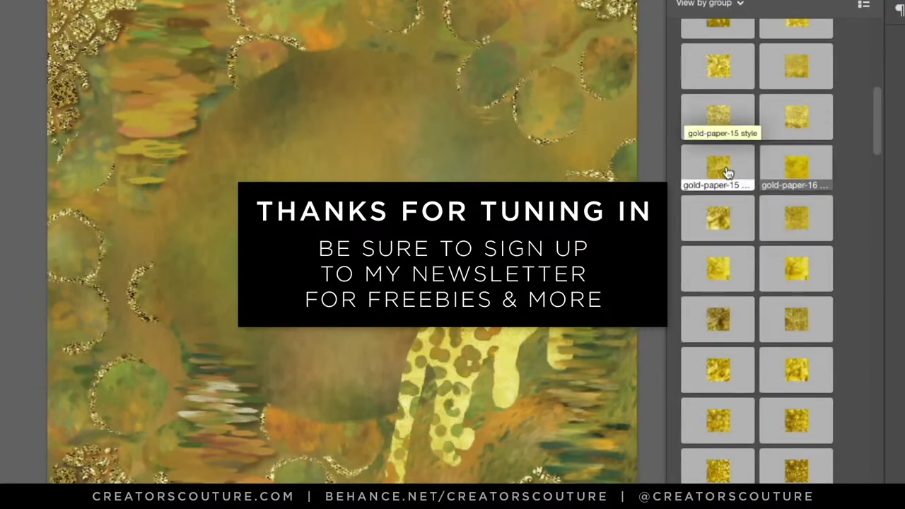